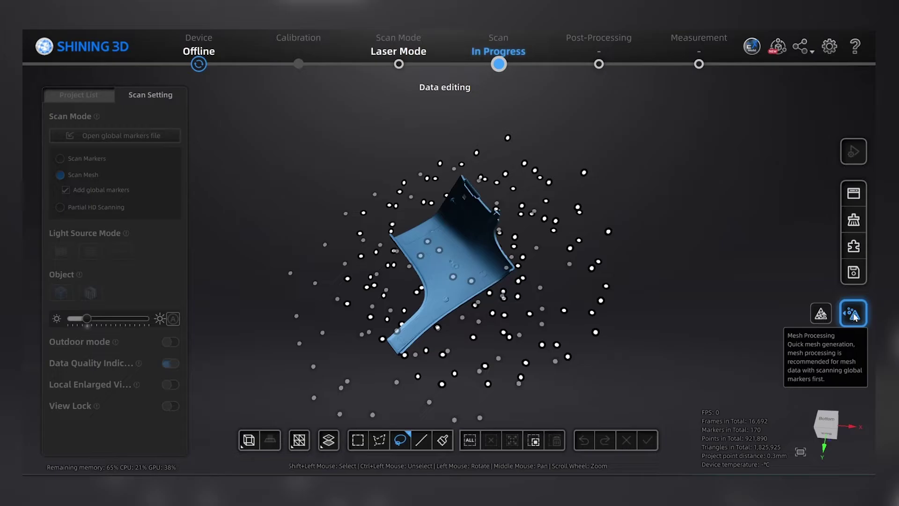
- Process the scan into a mesh and optimize it with the recommended parameters and Standard filter
left_click(853, 313)
left_click(79, 445)
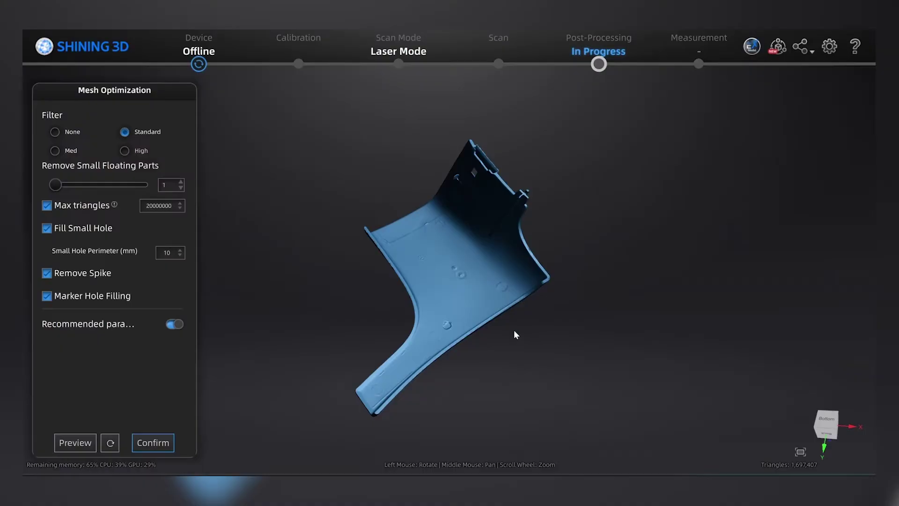
left_click_drag(516, 335, 243, 381)
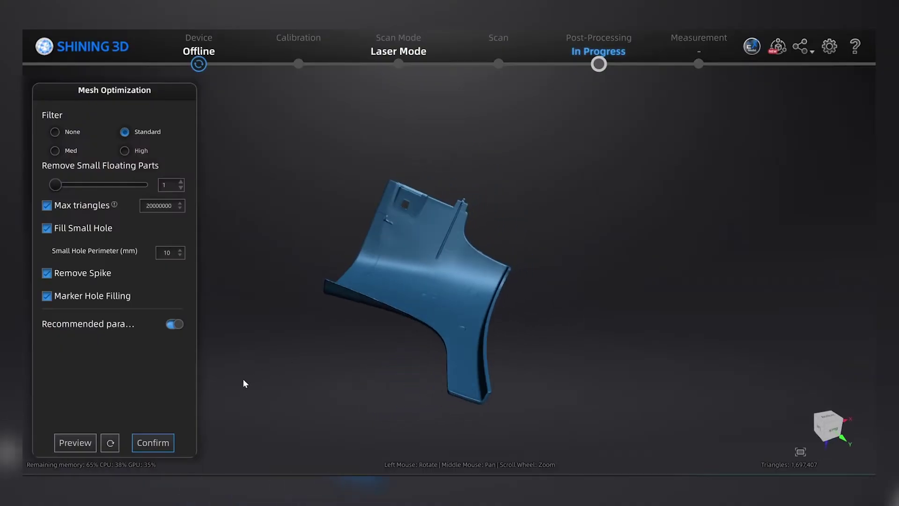
left_click(153, 443)
- Export the optimized mesh for design to EXModel
left_click_drag(351, 317, 414, 271)
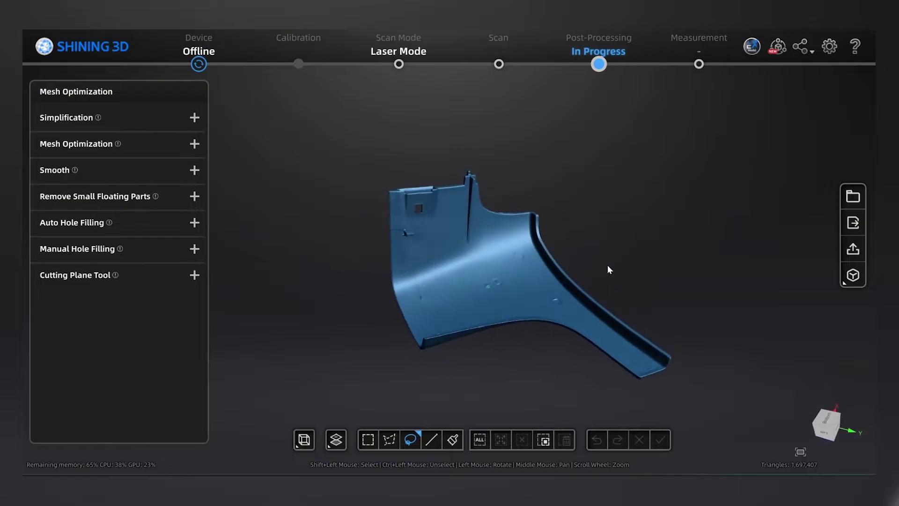
left_click(852, 223)
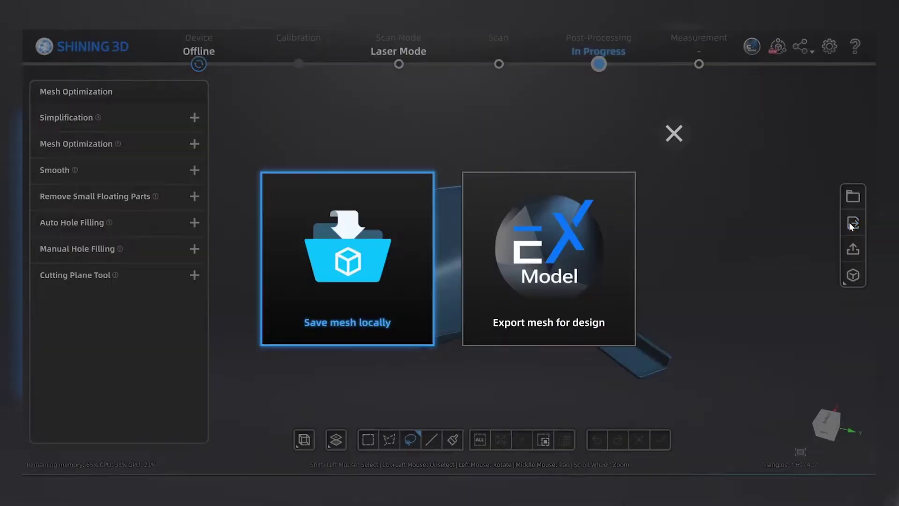
left_click(589, 280)
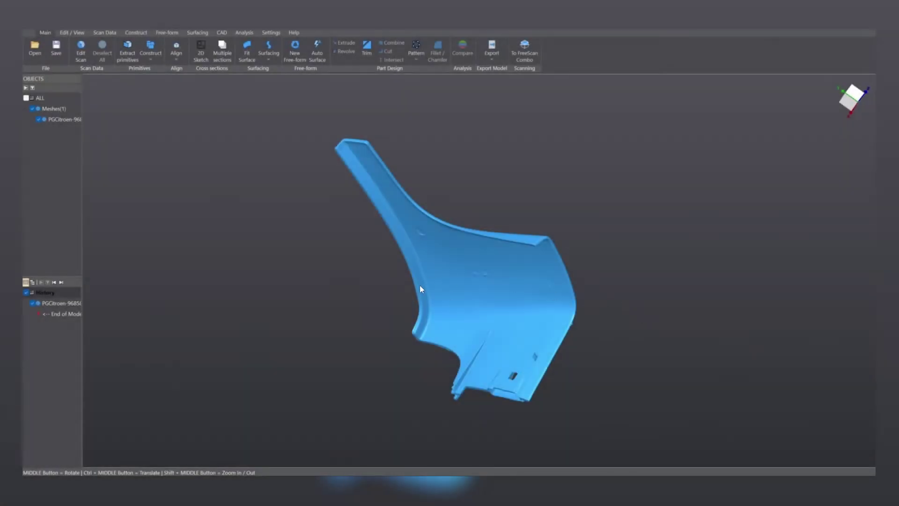
- Examine the panel mesh from all sides, including its flanges, clip tabs and the square hole area
mouse_move(420, 287)
middle_mouse_down()
mouse_move(508, 287)
mouse_move(644, 241)
mouse_move(617, 187)
mouse_move(438, 163)
mouse_move(243, 251)
mouse_move(476, 257)
mouse_move(556, 278)
middle_mouse_up()
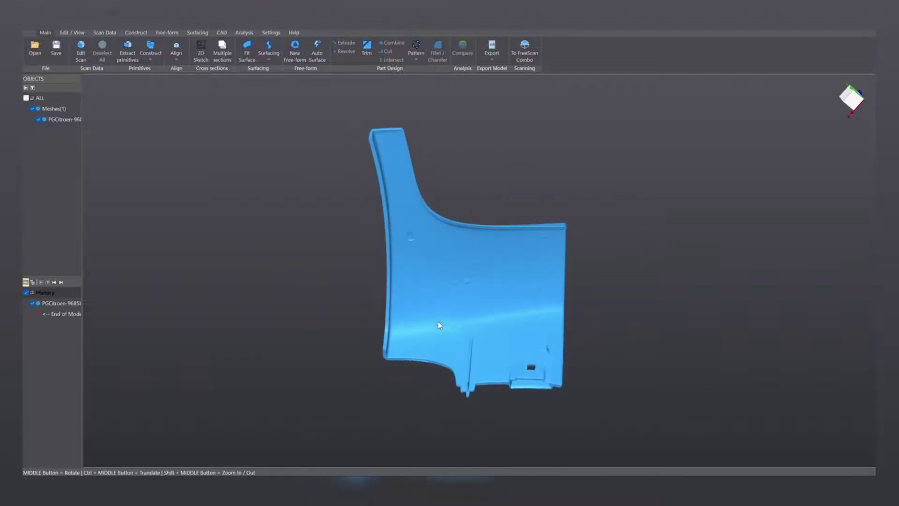
mouse_move(598, 365)
middle_mouse_down()
mouse_move(372, 124)
mouse_move(387, 116)
mouse_move(533, 288)
mouse_move(569, 234)
mouse_move(444, 378)
mouse_move(435, 247)
mouse_move(392, 239)
mouse_move(506, 211)
mouse_move(595, 172)
mouse_move(454, 235)
mouse_move(582, 210)
mouse_move(445, 315)
mouse_move(743, 297)
mouse_move(456, 278)
mouse_move(631, 201)
middle_mouse_up()
scroll(516, 152, "up", 5)
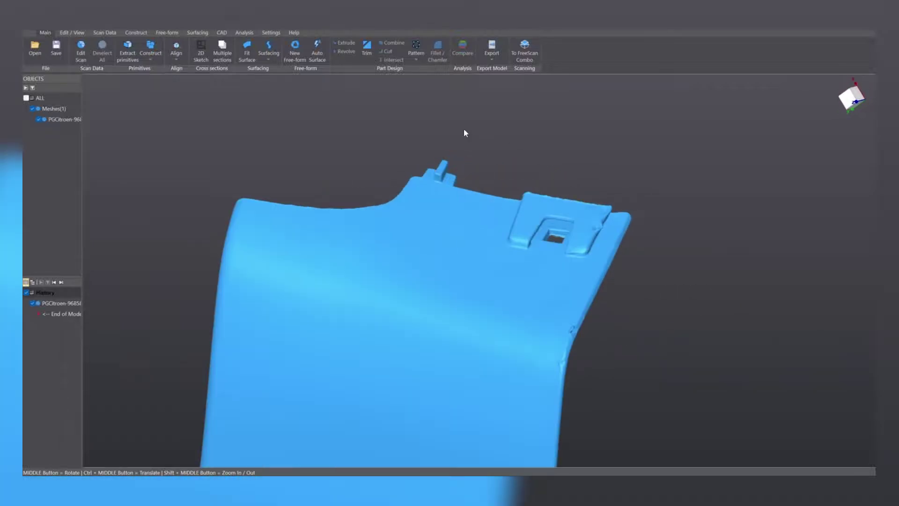
middle_click_drag(464, 129, 389, 310)
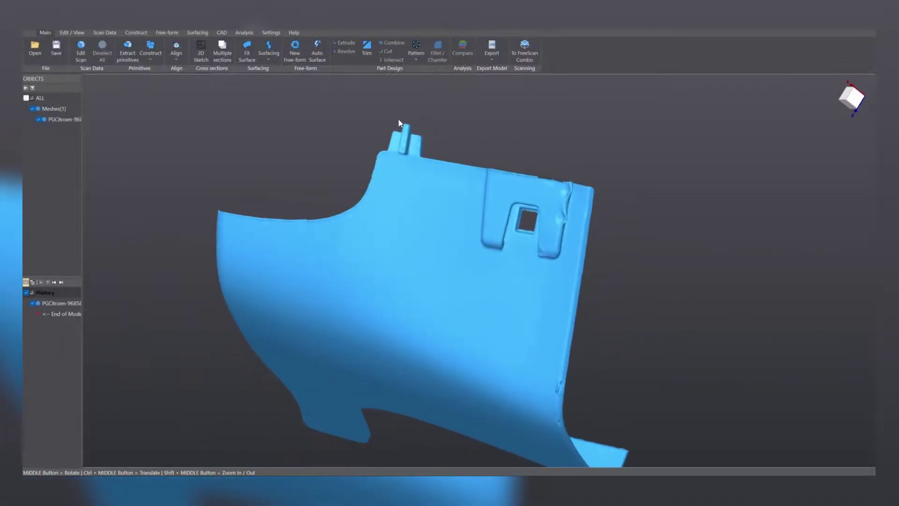
middle_click_drag(545, 342, 366, 199)
scroll(580, 178, "down", 5)
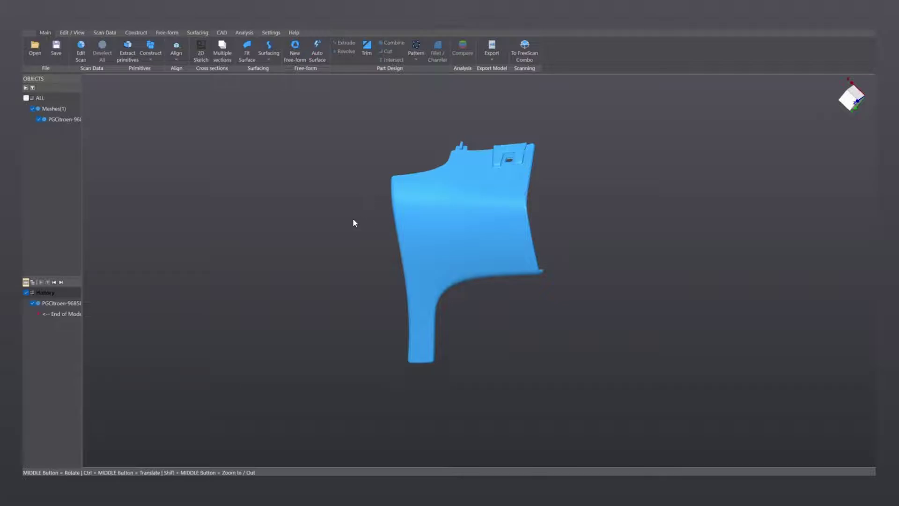
middle_click_drag(446, 121, 487, 234)
scroll(456, 205, "up", 5)
middle_click_drag(455, 205, 390, 206)
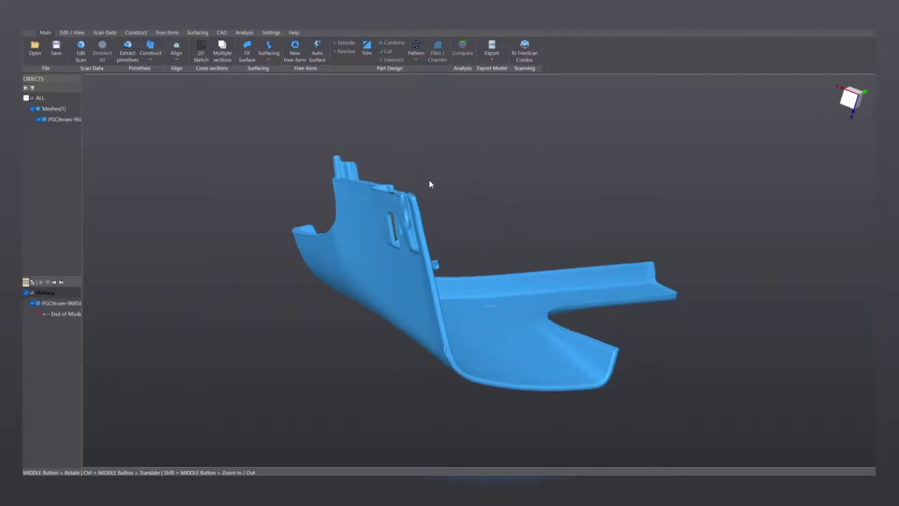
middle_click_drag(352, 149, 427, 225)
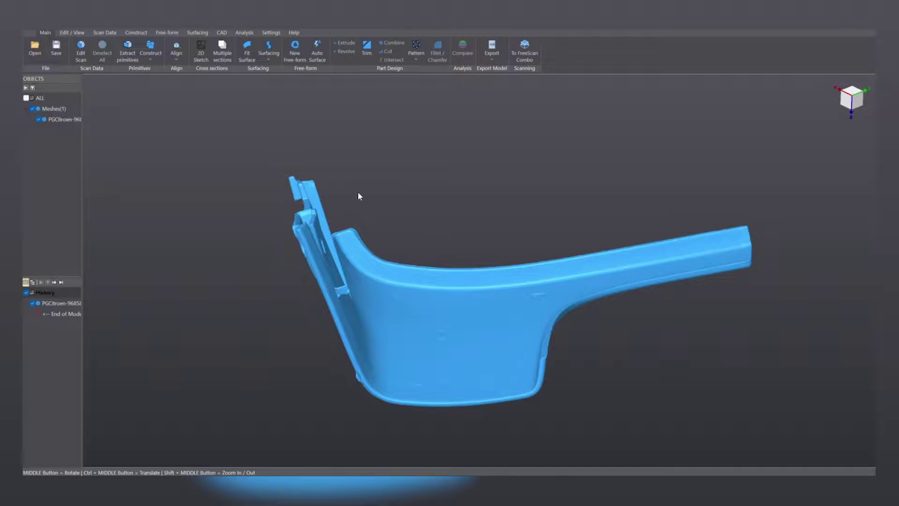
middle_click_drag(449, 305, 394, 266)
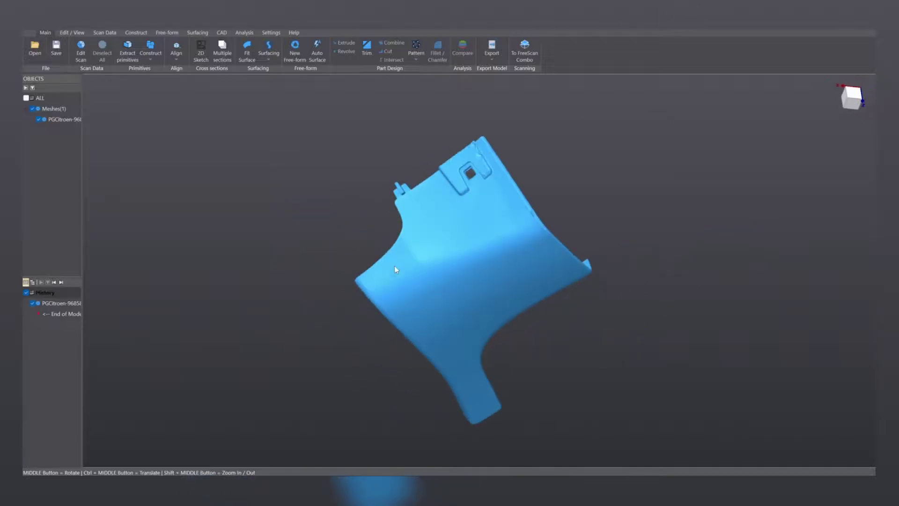
left_click(56, 48)
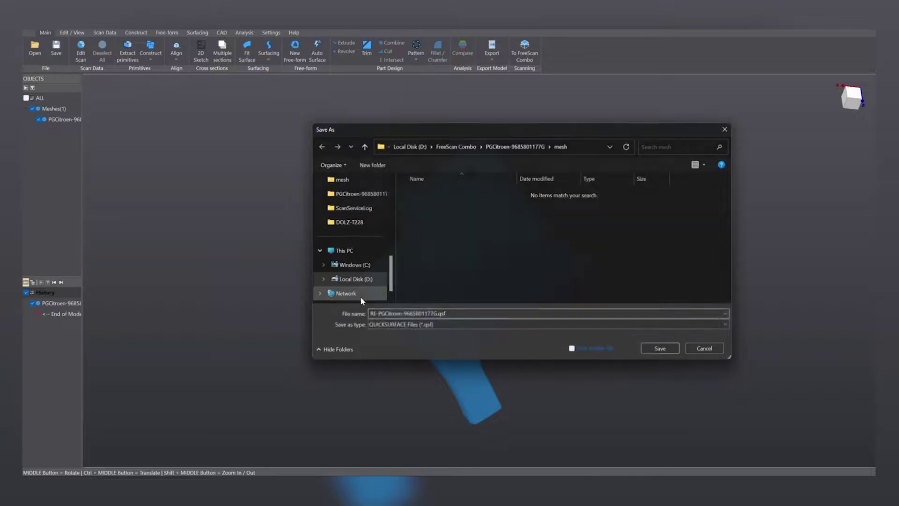
key("Return")
- Check how the mesh is oriented to the coordinate axes in the standard views
left_click(849, 97)
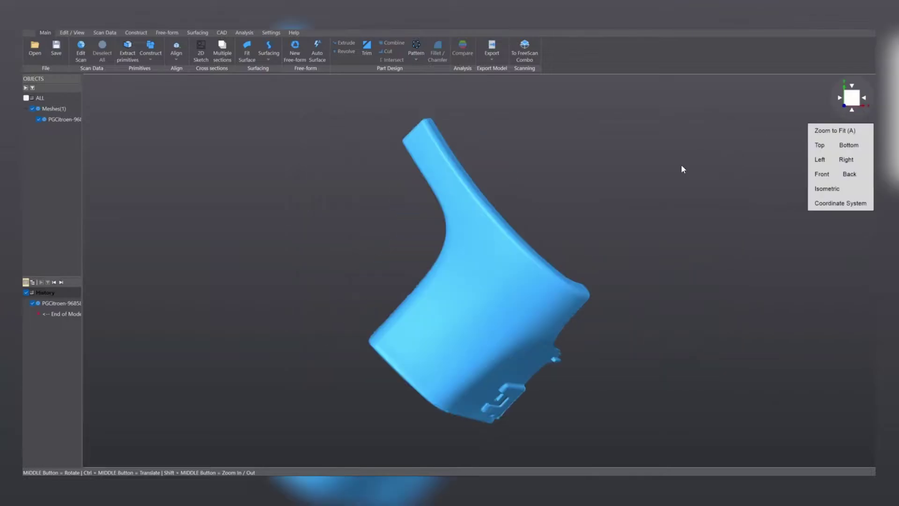
left_click(856, 98)
left_click(865, 97)
left_click(865, 98)
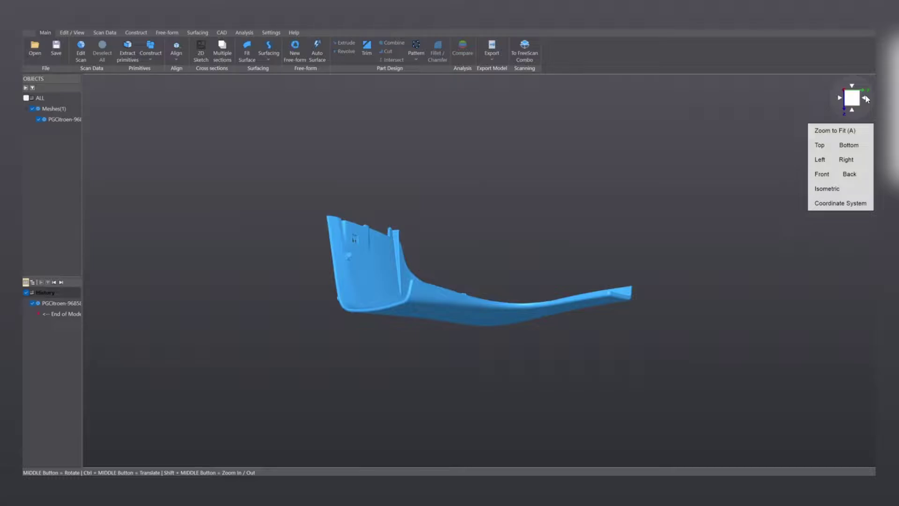
middle_click_drag(328, 199, 734, 288)
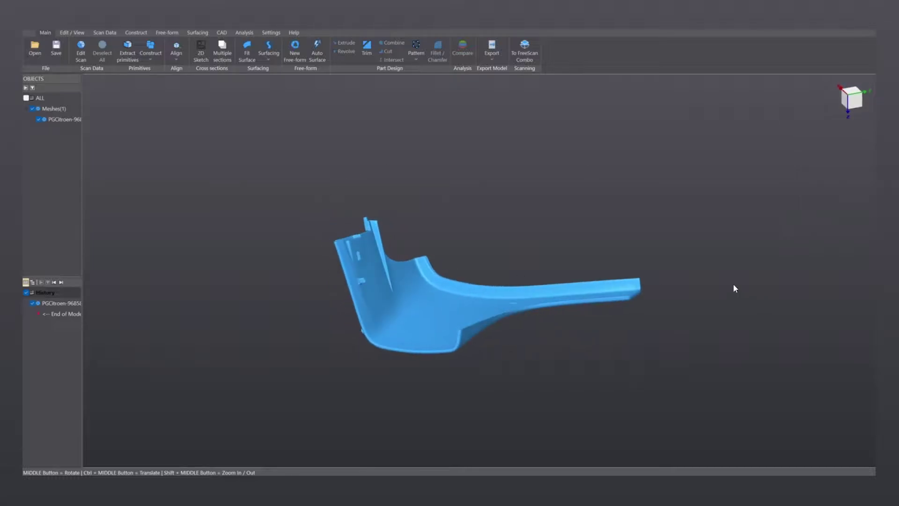
- Start Extract primitives with brush selection and mark three spots around the corner of the panel's rim edge
left_click(130, 56)
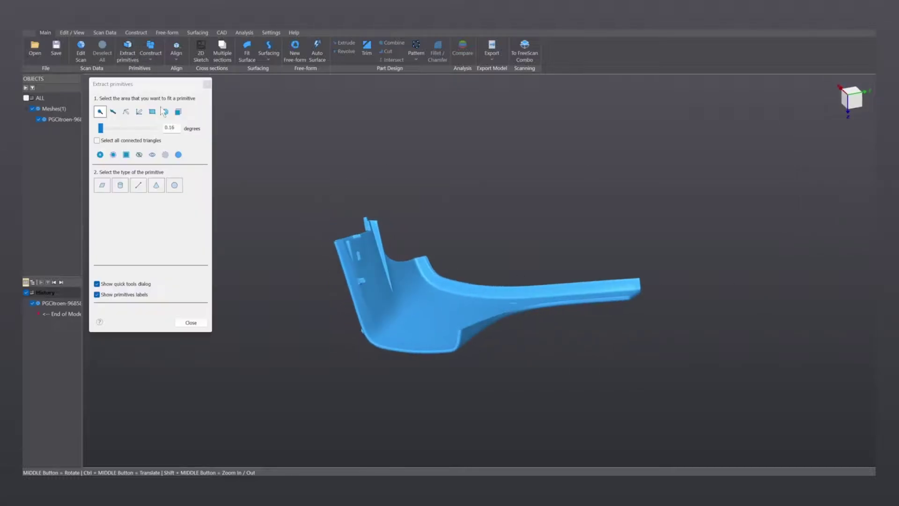
left_click(113, 112)
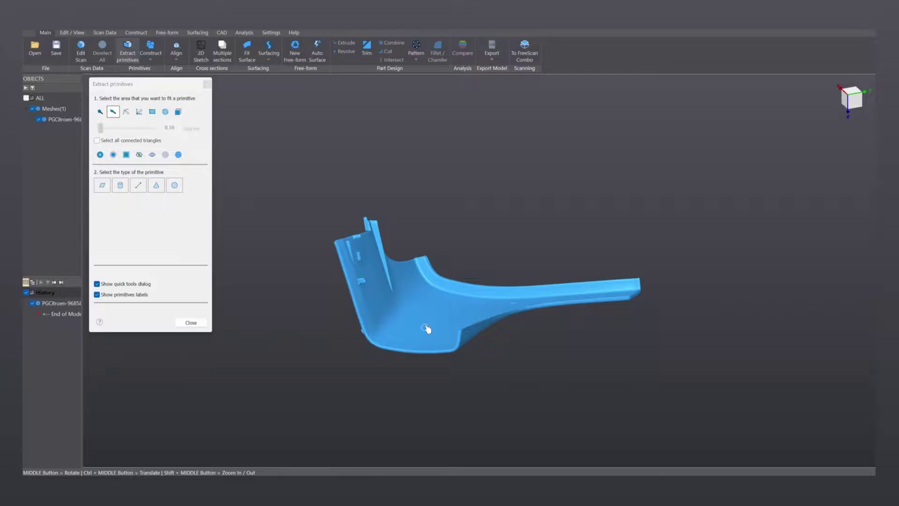
middle_click_drag(427, 328, 523, 321)
scroll(523, 321, "up", 6)
left_click(502, 271)
middle_click_drag(464, 359, 521, 308, "ctrl")
left_click(542, 312)
left_click(473, 352)
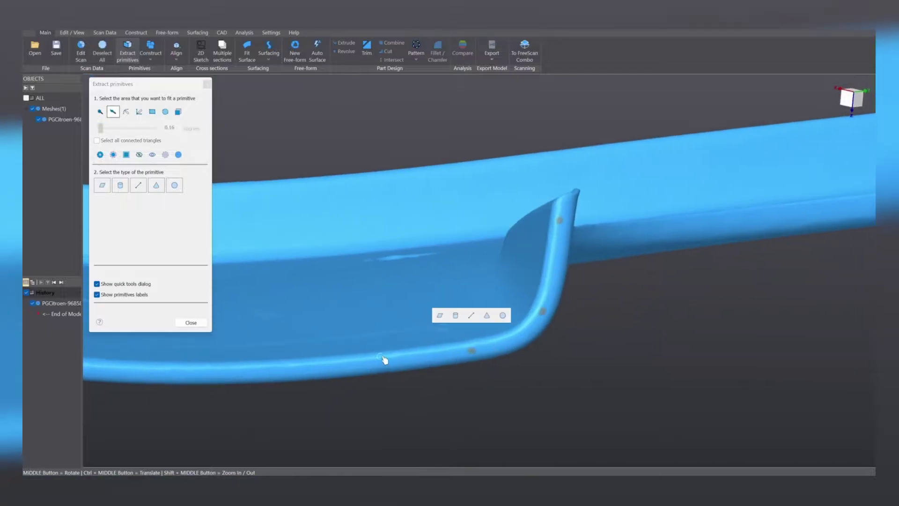
- Extend the brush selection with spots along the long curved rim edge to the bend at the flange
middle_click_drag(473, 353, 576, 345, "ctrl")
left_click(562, 347)
middle_click_drag(416, 384, 578, 400, "ctrl")
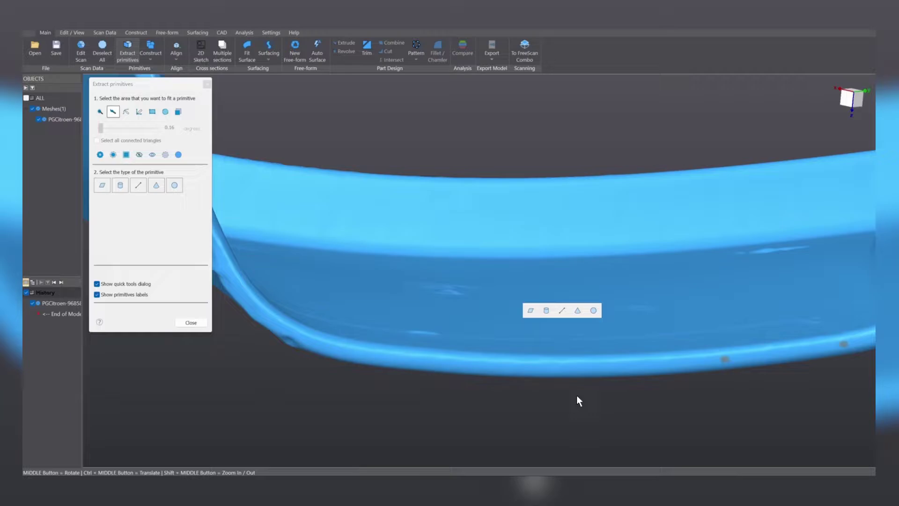
left_click(558, 368)
middle_click_drag(487, 385, 589, 413, "ctrl")
left_click(537, 393)
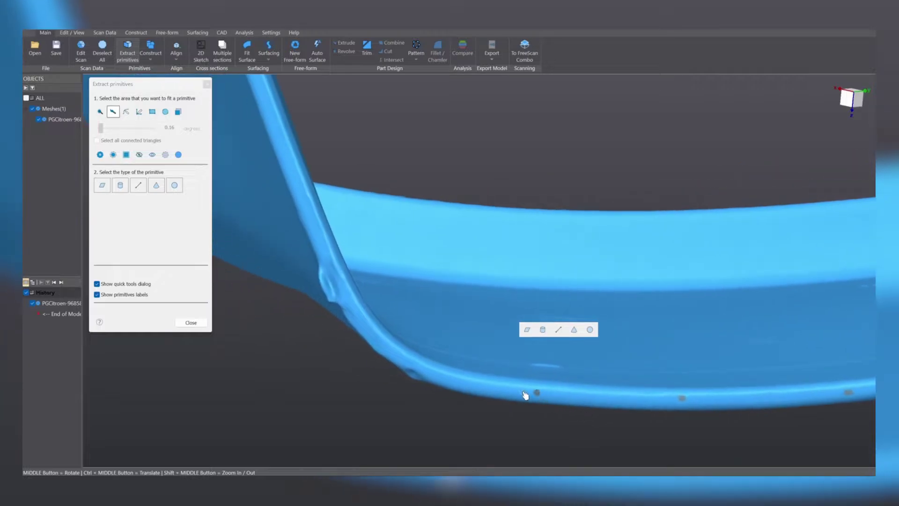
left_click(392, 354)
- Add brush spots along the narrow edge of the flange up to its free end
middle_click_drag(368, 251, 390, 270, "ctrl")
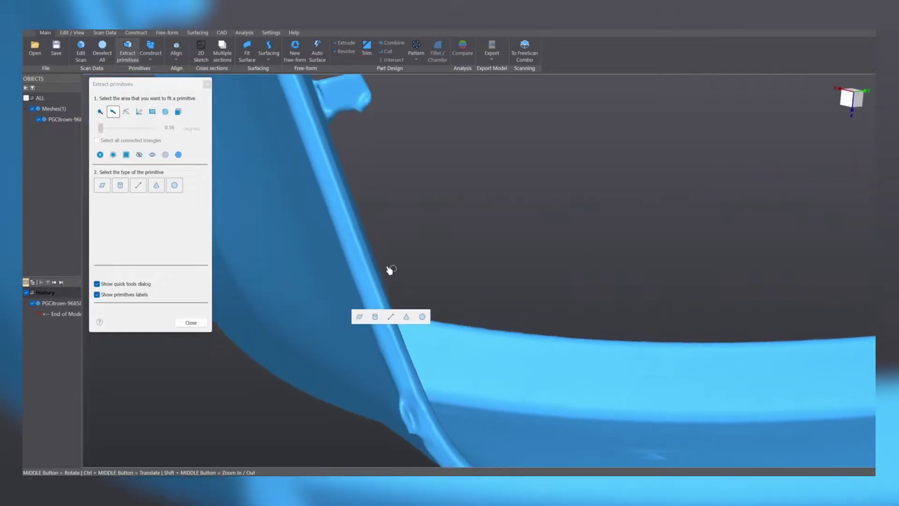
left_click(354, 259)
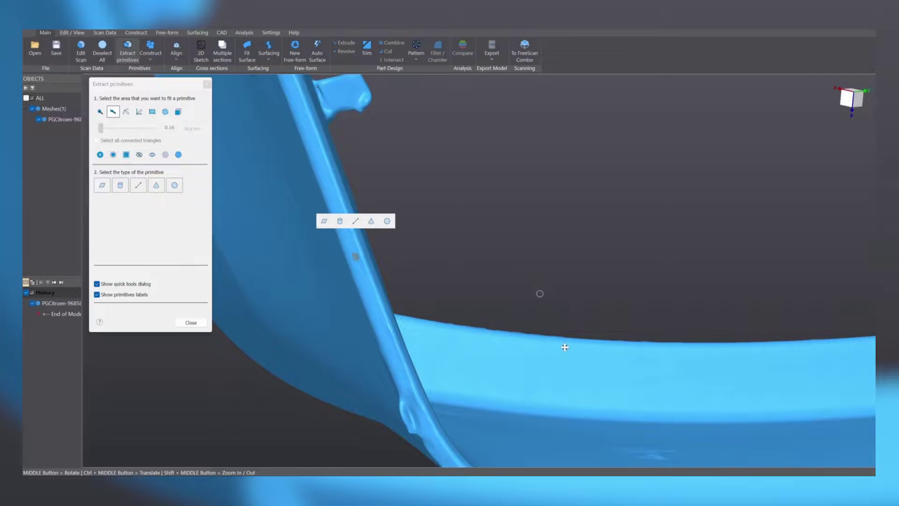
middle_click_drag(564, 347, 410, 222)
left_click(406, 287)
middle_click_drag(492, 222, 586, 362, "ctrl")
left_click(458, 289)
left_click(417, 183)
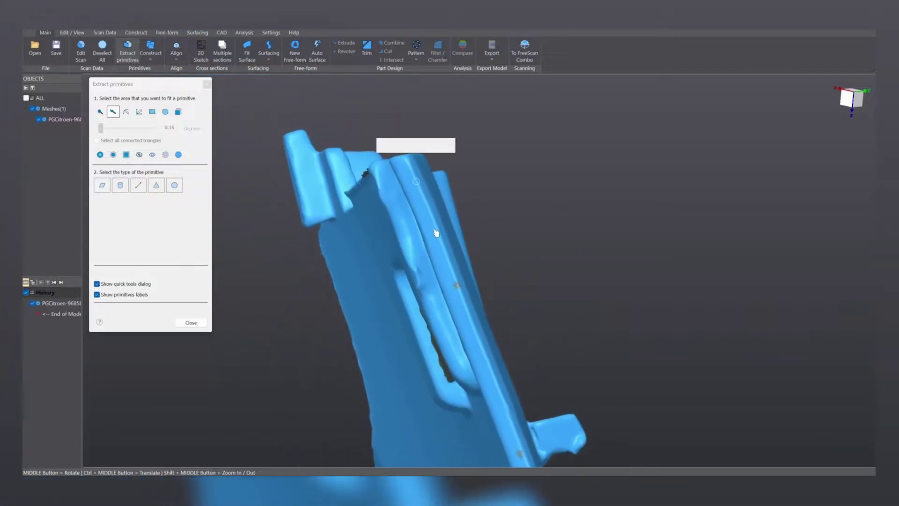
- Fit an unconstrained plane to the selected rim edge spots and create it
left_click(386, 145)
scroll(598, 211, "down", 5)
middle_click_drag(555, 185, 450, 445)
middle_click_drag(676, 181, 387, 343)
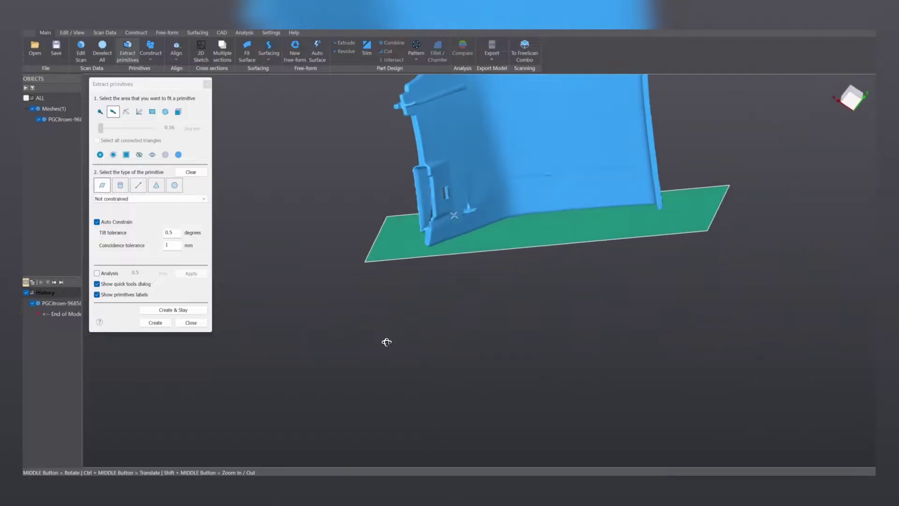
left_click(155, 323)
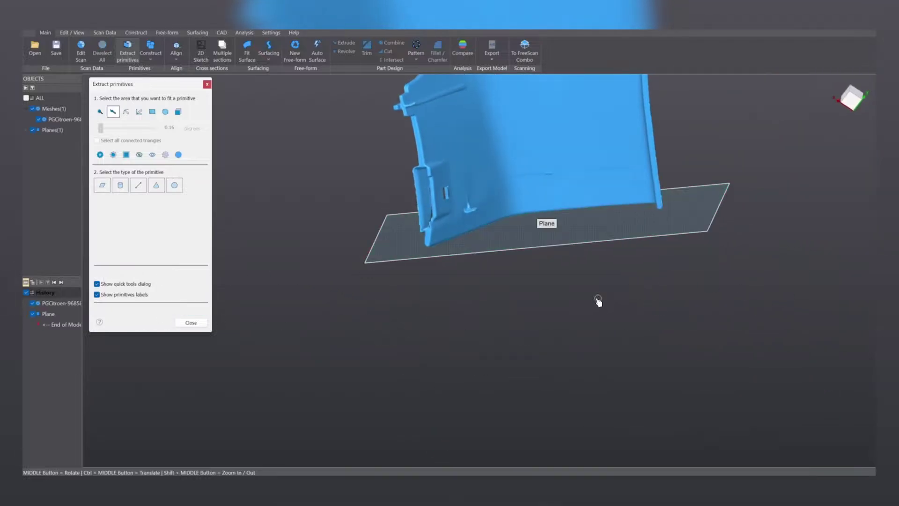
- Mark brush spots along the flange's end edge from the clip tab to the pocket beside the square hole
middle_click_drag(620, 273, 575, 238)
scroll(487, 154, "up", 7)
middle_click_drag(427, 212, 639, 261, "ctrl")
middle_click_drag(470, 158, 525, 300, "ctrl")
left_click(428, 160)
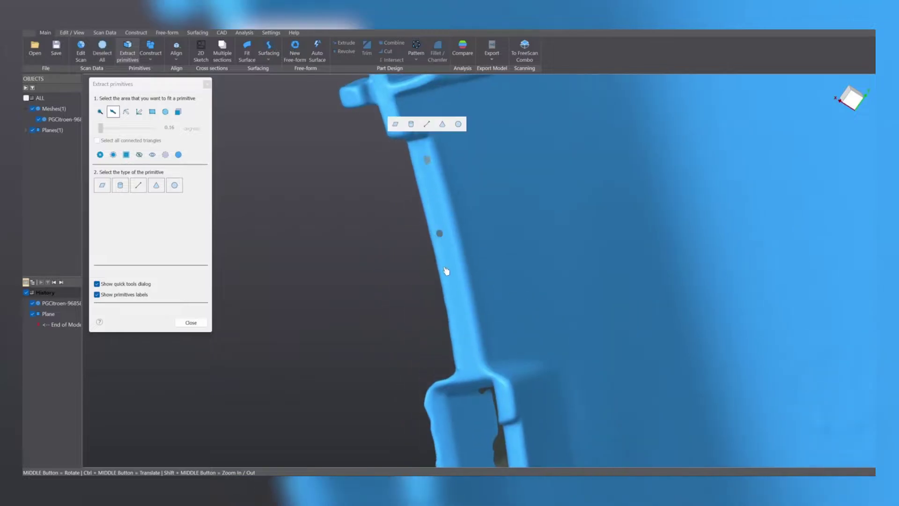
left_click(455, 296)
left_click(463, 343)
left_click(508, 402)
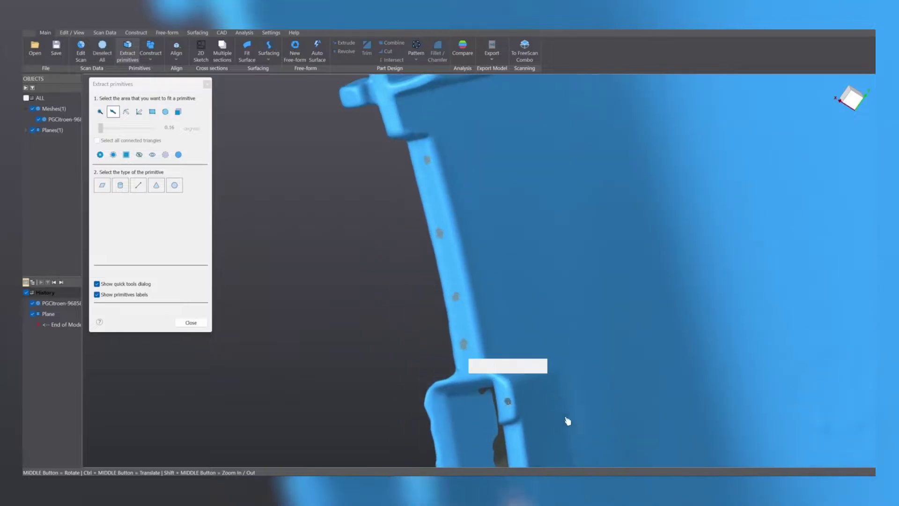
- Add spots at the far corner of the flange's end edge and create an unconstrained plane through the selection
middle_click_drag(567, 421, 543, 354)
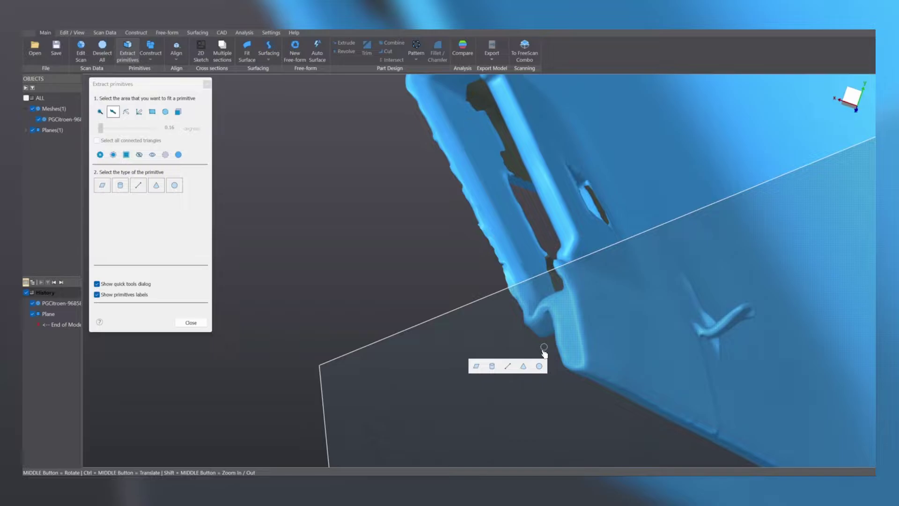
left_click(571, 313)
left_click(568, 340)
left_click(532, 305)
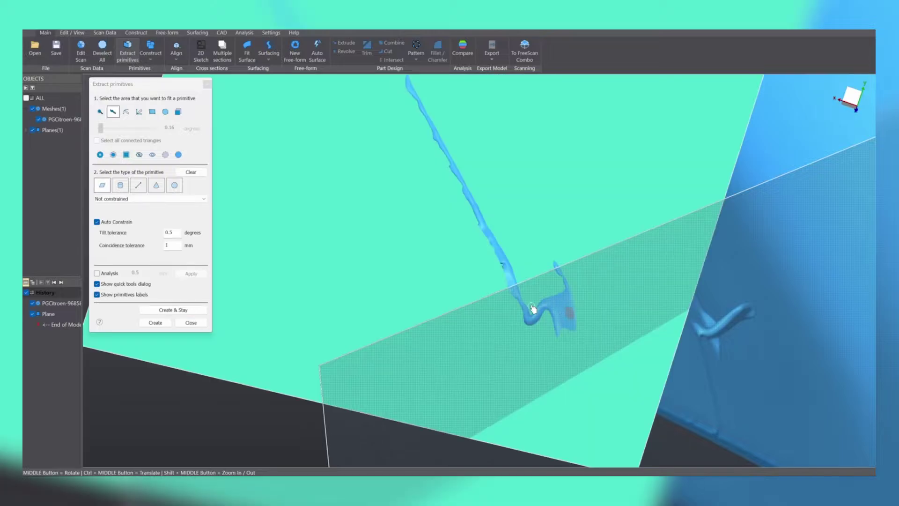
scroll(532, 307, "down", 8)
middle_click_drag(642, 217, 506, 180)
left_click(161, 313)
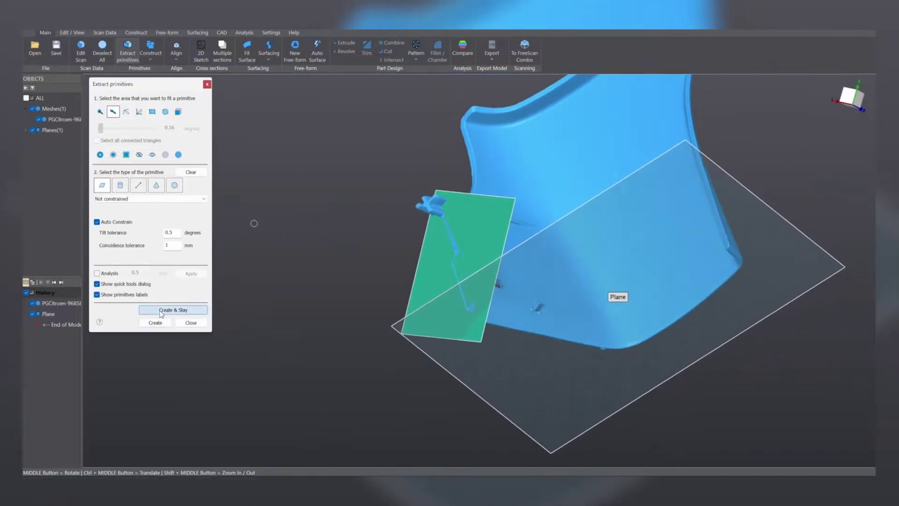
- Select the flat face around the square hole's recess with the 0.16-degree area selection and create a plane from it
middle_click_drag(409, 317, 666, 125)
middle_click_drag(558, 286, 589, 133)
scroll(589, 133, "up", 6)
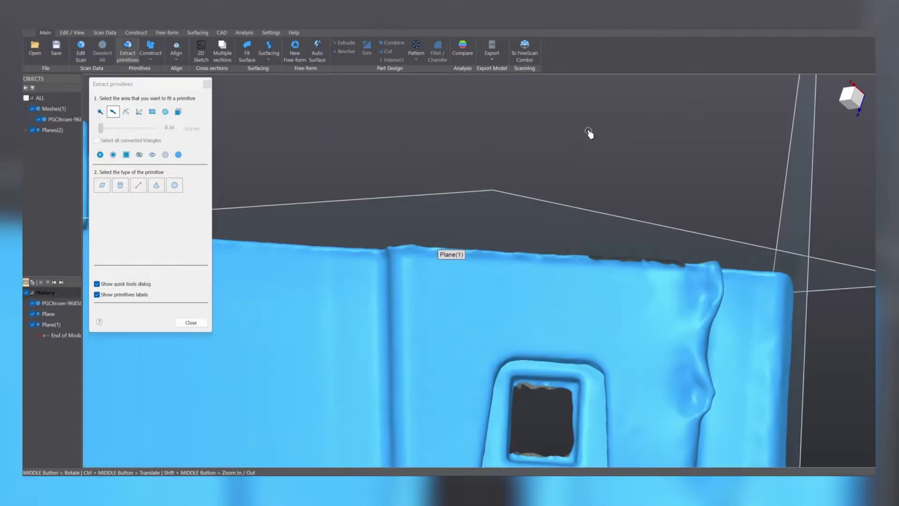
middle_click_drag(560, 332, 550, 204)
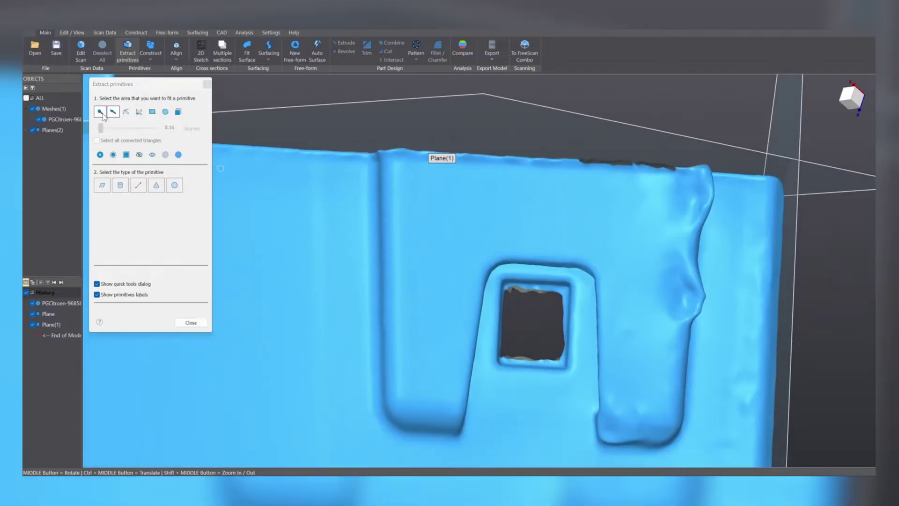
left_click(101, 113)
left_click(401, 271)
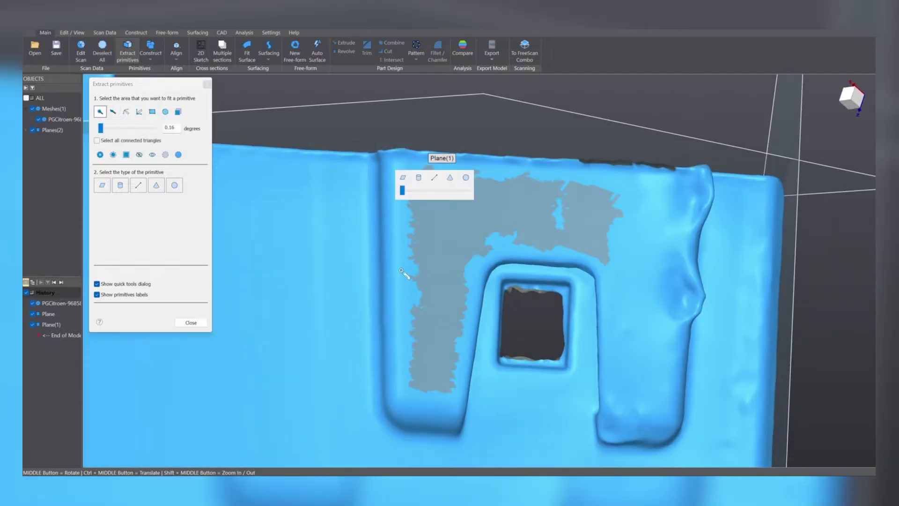
left_click(404, 176)
left_click(155, 323)
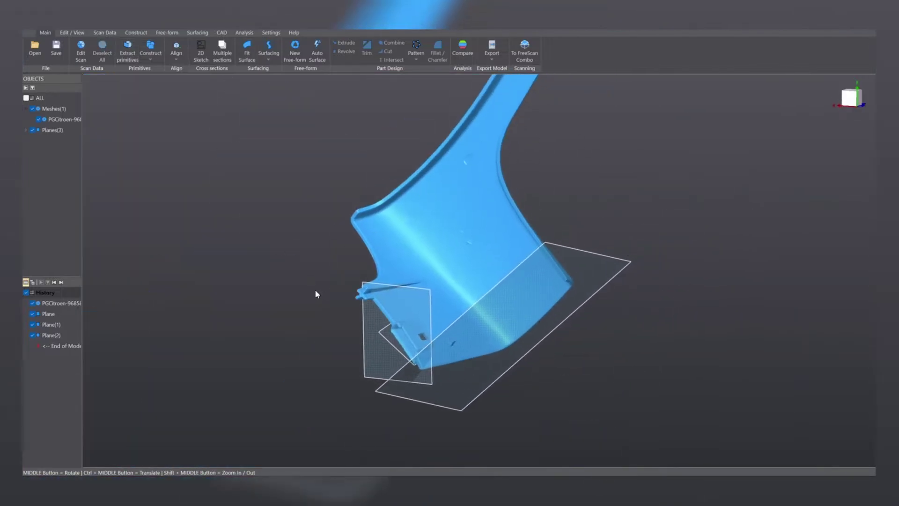
- Start aligning by coordinate system with Plane as primary, Plane(1) as secondary and Plane(2) as tertiary feature
left_click(183, 52)
left_click(206, 68)
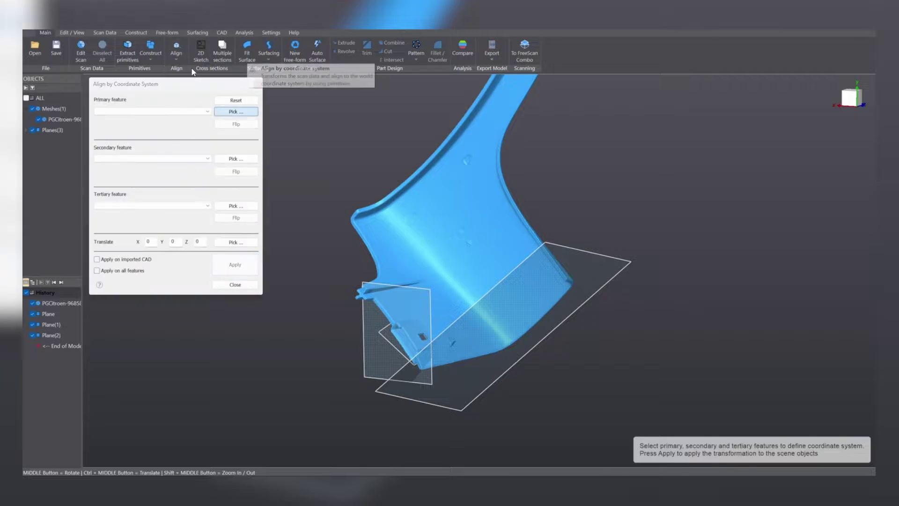
left_click(186, 112)
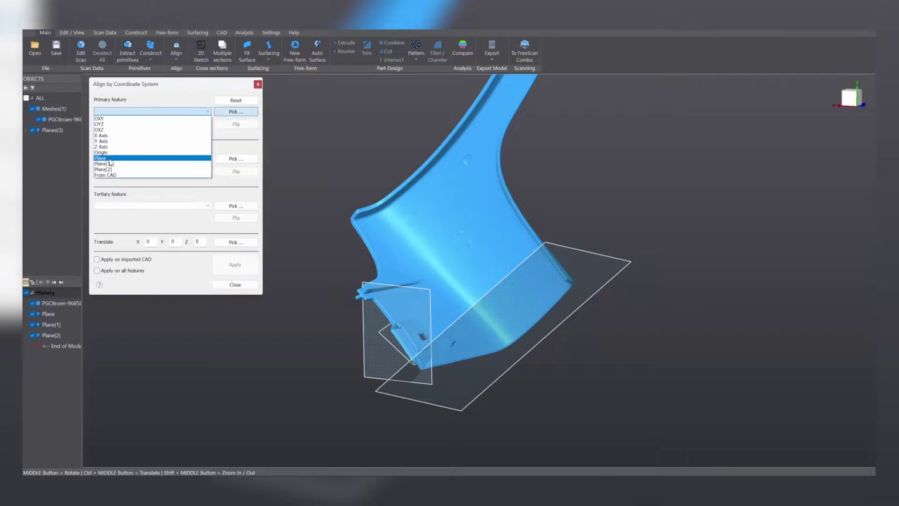
left_click(106, 158)
left_click(107, 159)
left_click(113, 211)
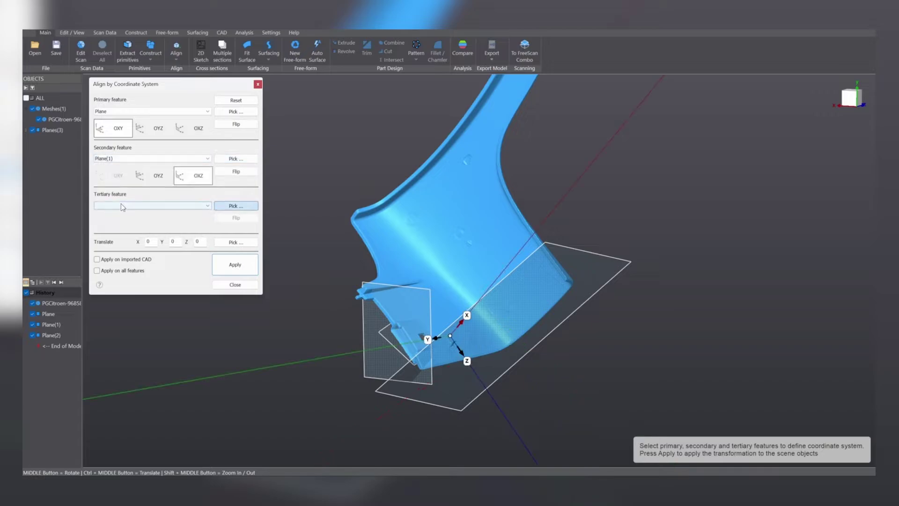
left_click(119, 206)
left_click(117, 263)
- Map the primary feature to OYZ with its direction flipped and the secondary feature to OXY, trying OXZ for the primary on the way
middle_click_drag(497, 211, 408, 151)
left_click(151, 128)
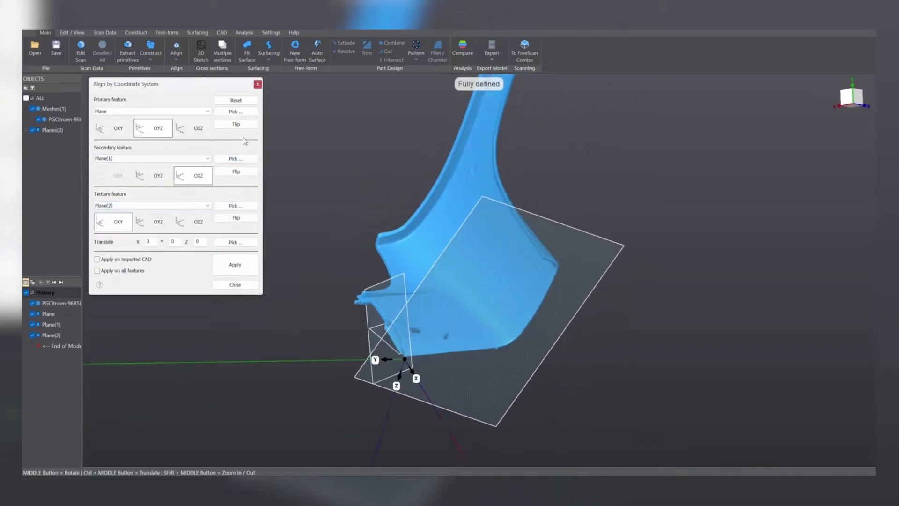
left_click(236, 124)
middle_click_drag(573, 217, 502, 195)
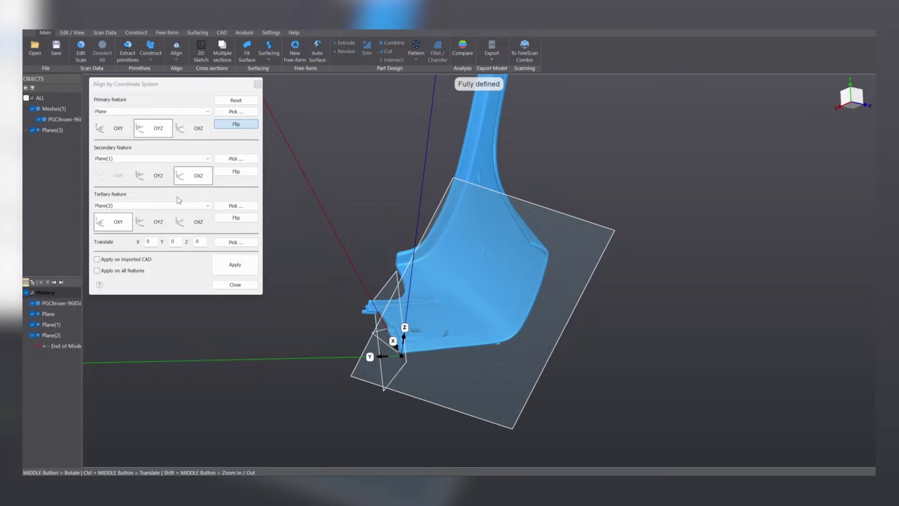
left_click(241, 174)
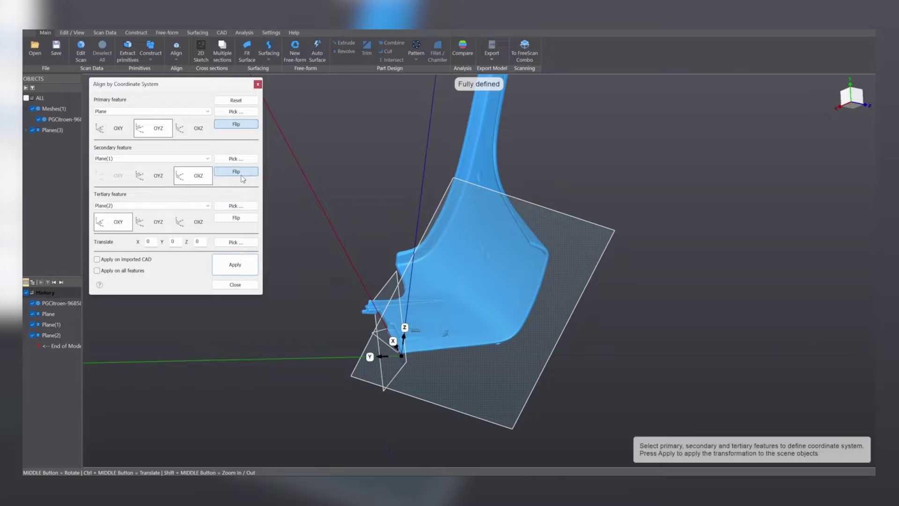
left_click(199, 126)
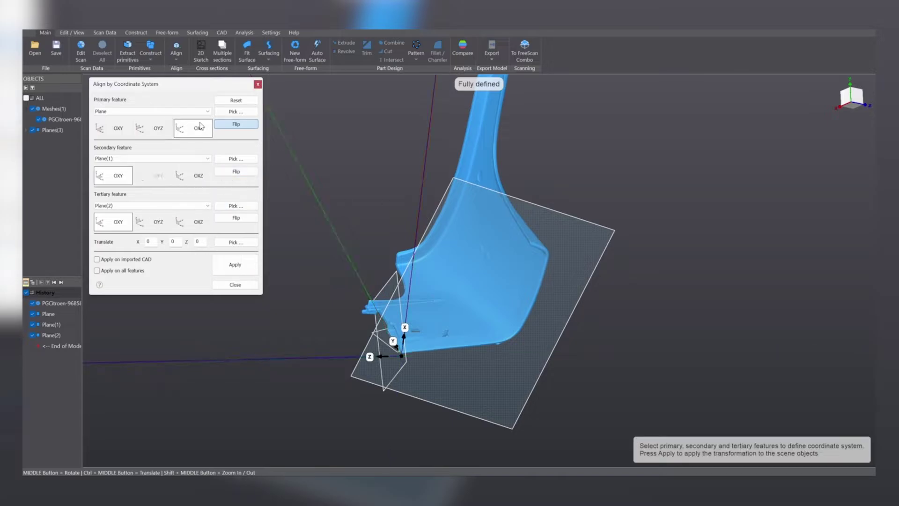
left_click(151, 133)
middle_click_drag(464, 264, 449, 229)
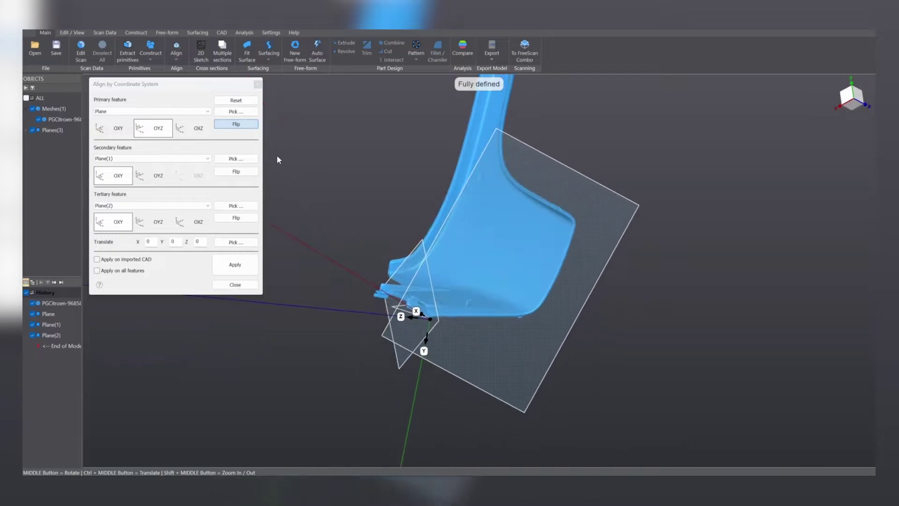
- Flip the secondary feature's direction, apply the coordinate system alignment and finish it
left_click(229, 177)
middle_click_drag(506, 213, 424, 299)
left_click(863, 96)
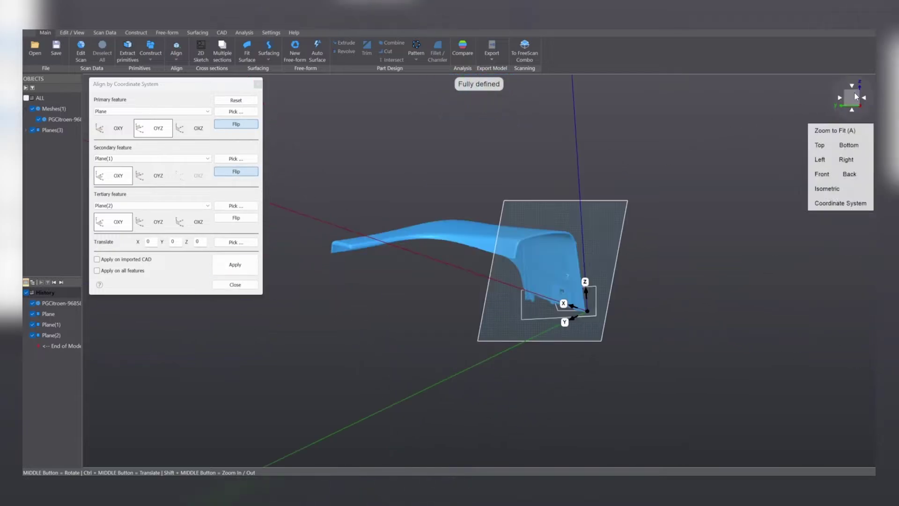
left_click(227, 274)
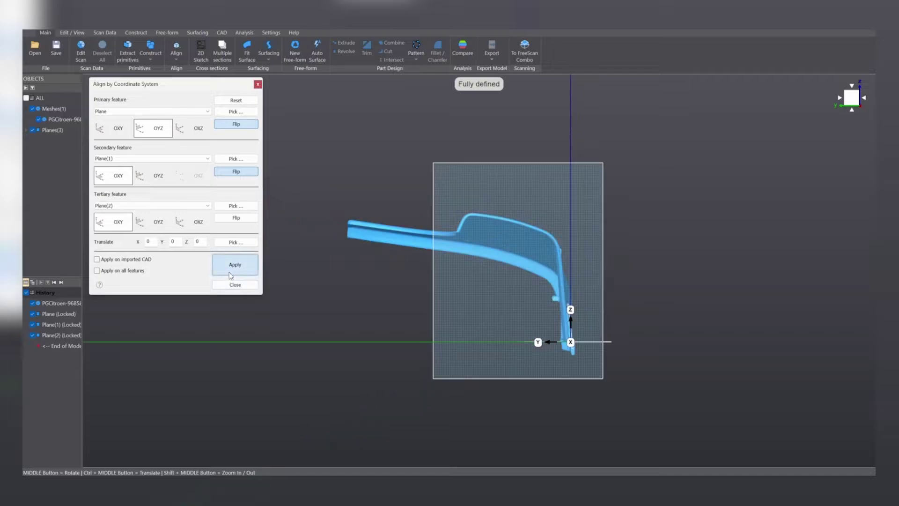
left_click(235, 285)
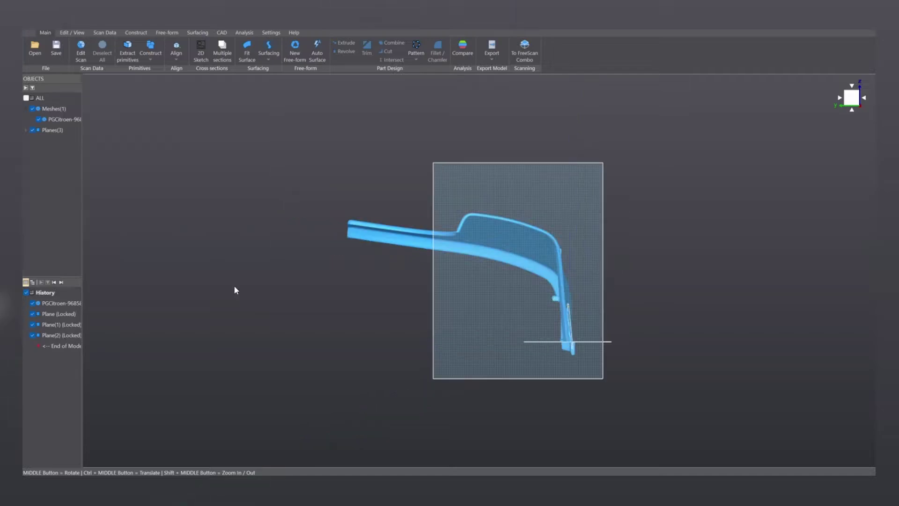
- Check the aligned panel from its orthogonal sides and delete the three reference planes
left_click(853, 112)
left_click(852, 112)
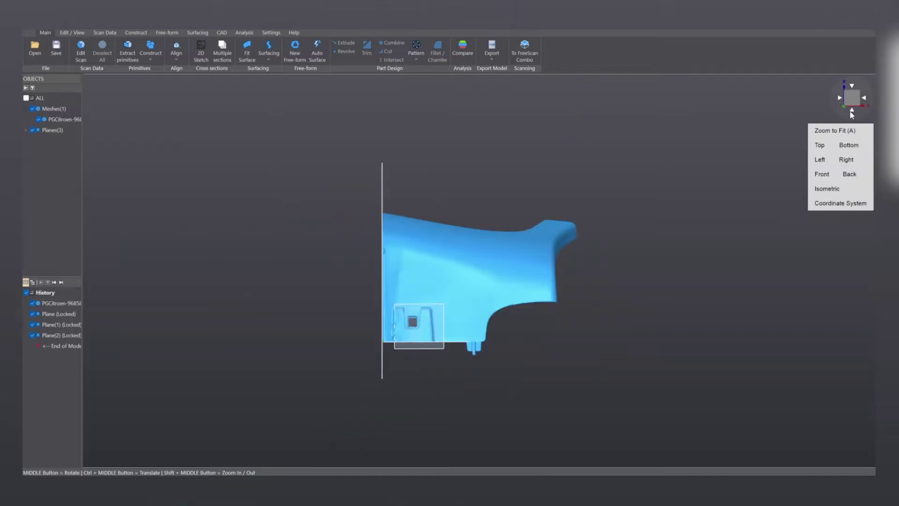
left_click(852, 112)
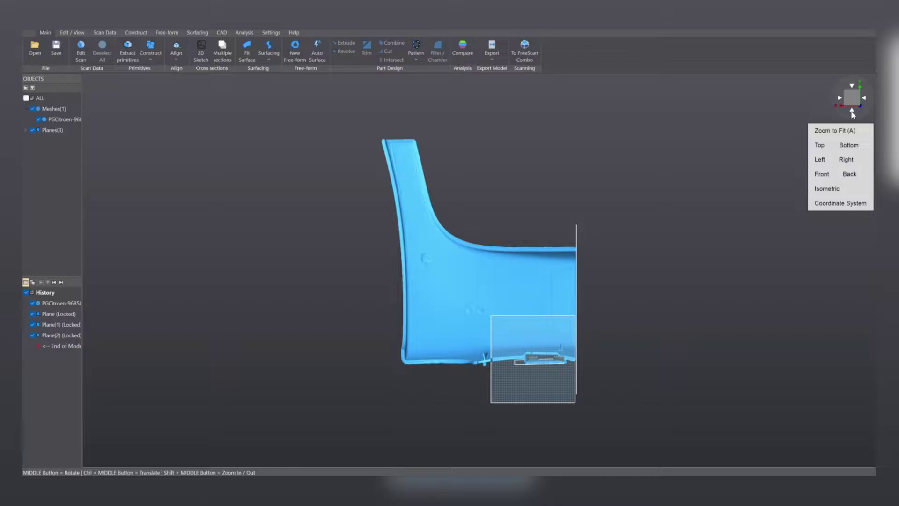
left_click(852, 114)
middle_click_drag(296, 239, 464, 230)
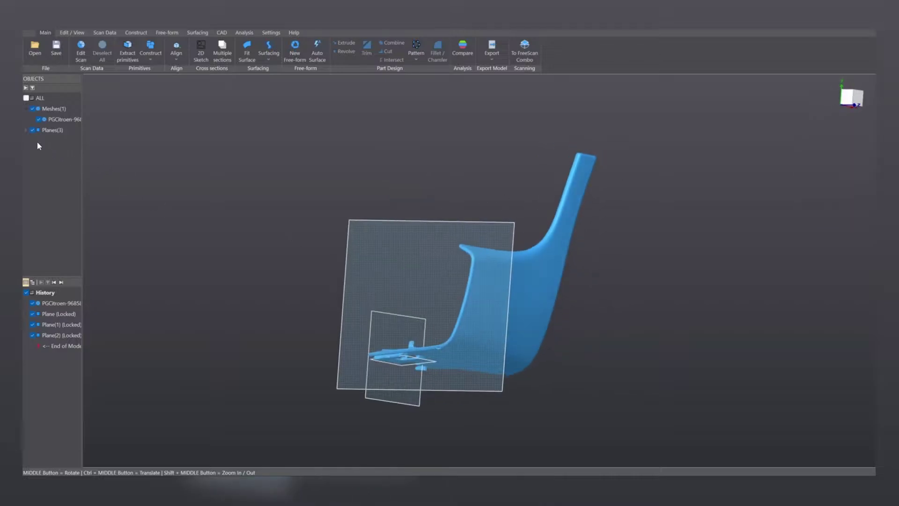
left_click(26, 131)
left_click(53, 139)
left_click(58, 160, "shift")
right_click(58, 160)
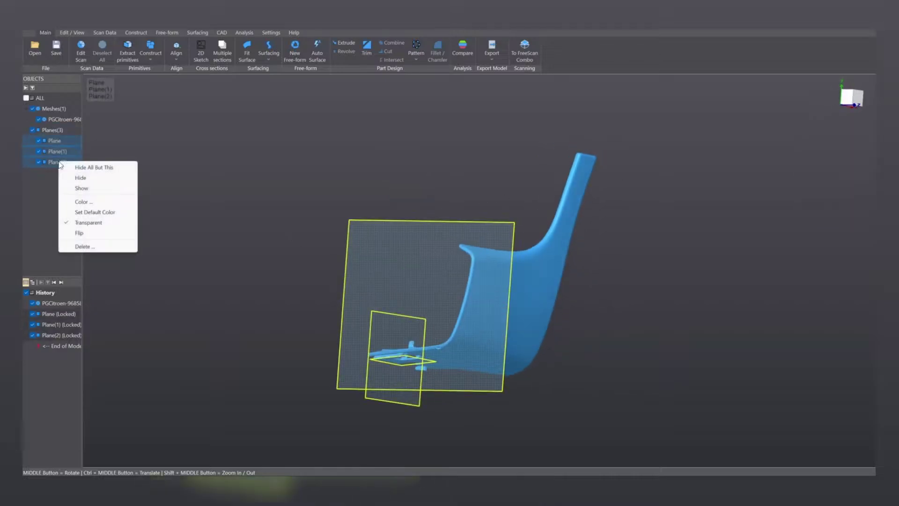
left_click(85, 247)
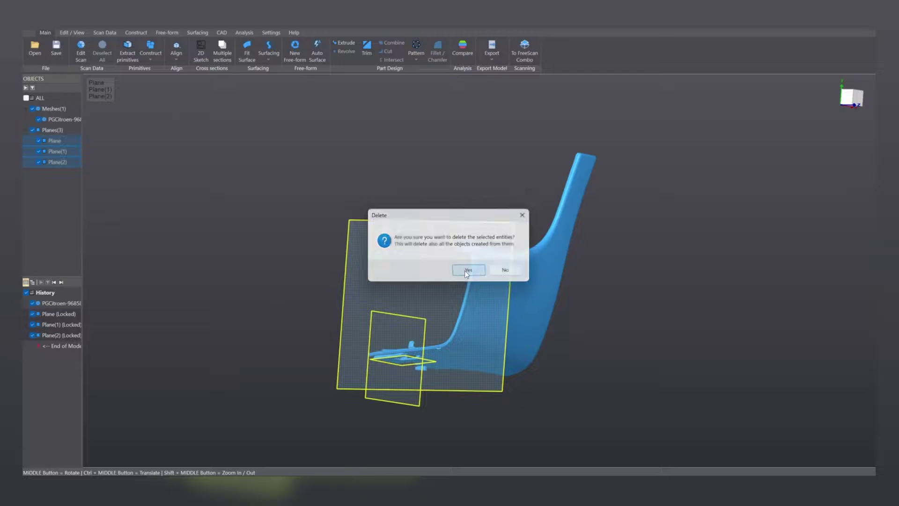
left_click(465, 269)
- Create a new free-form surface with snap mode on and place a four-corner patch on the outer face near the panel's long edge
middle_click_drag(352, 206, 451, 281)
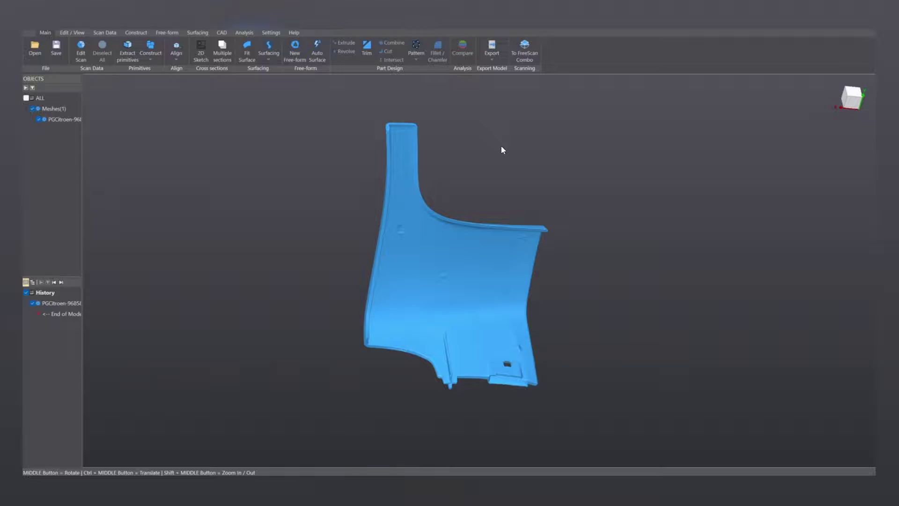
middle_click_drag(468, 108, 502, 408)
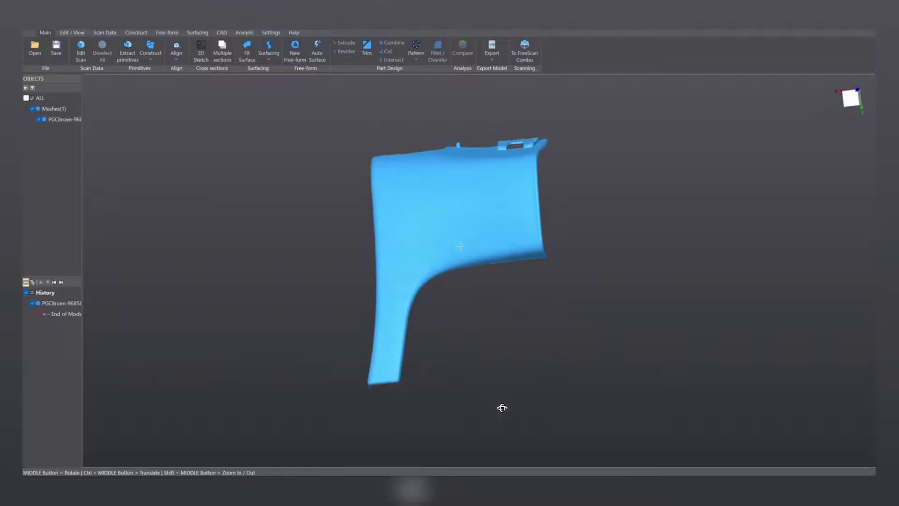
middle_click_drag(451, 162, 518, 267)
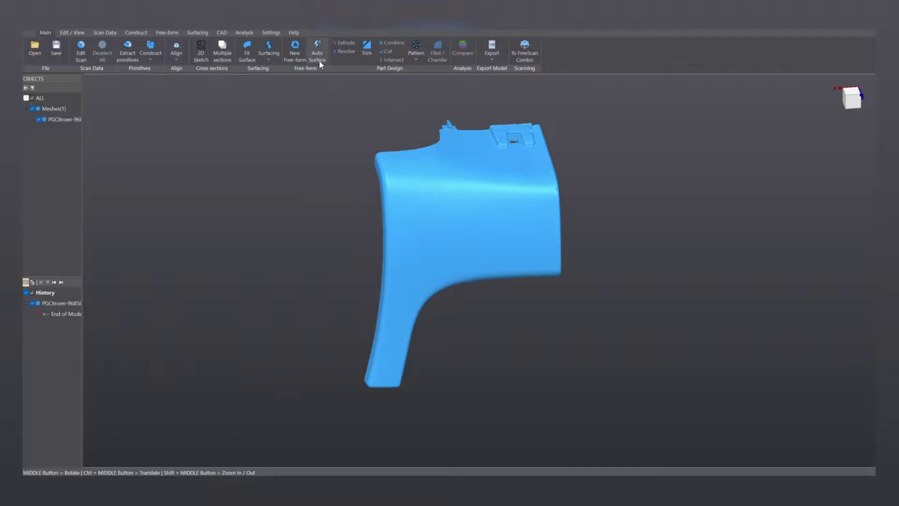
left_click(298, 46)
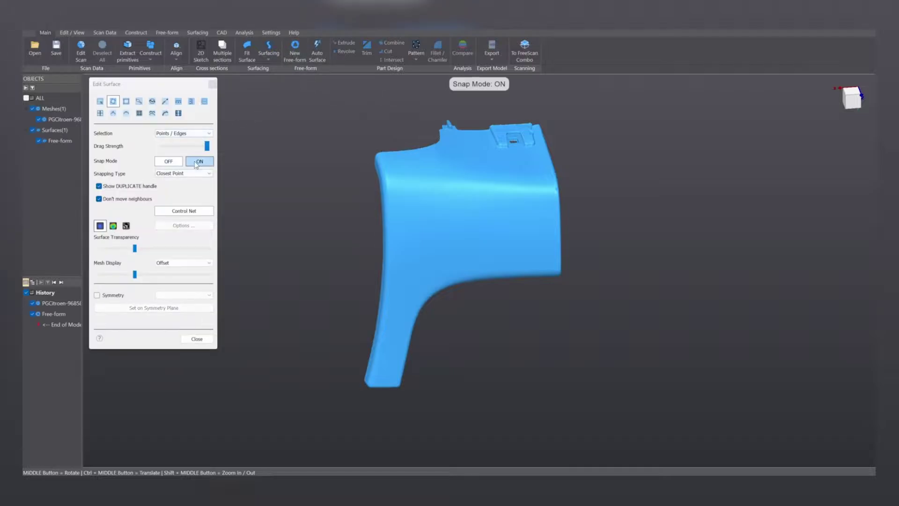
scroll(375, 228, "up", 5)
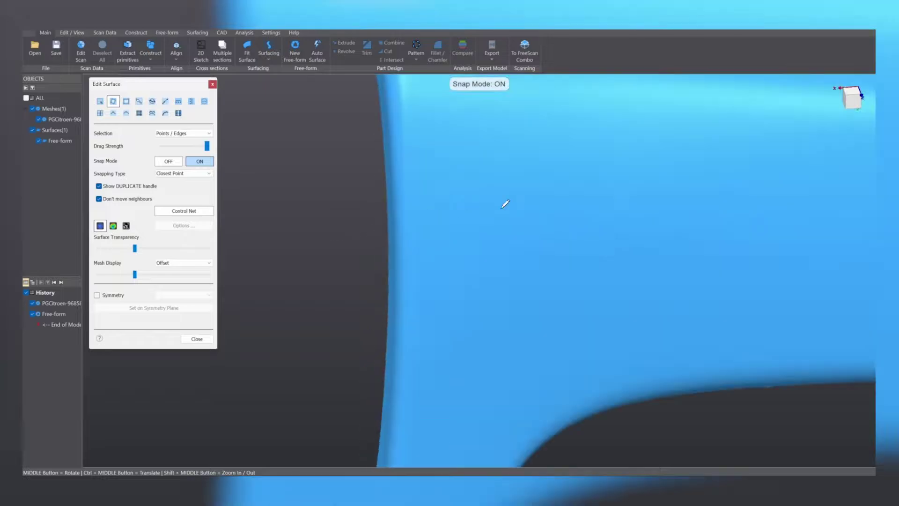
middle_click_drag(491, 193, 490, 166)
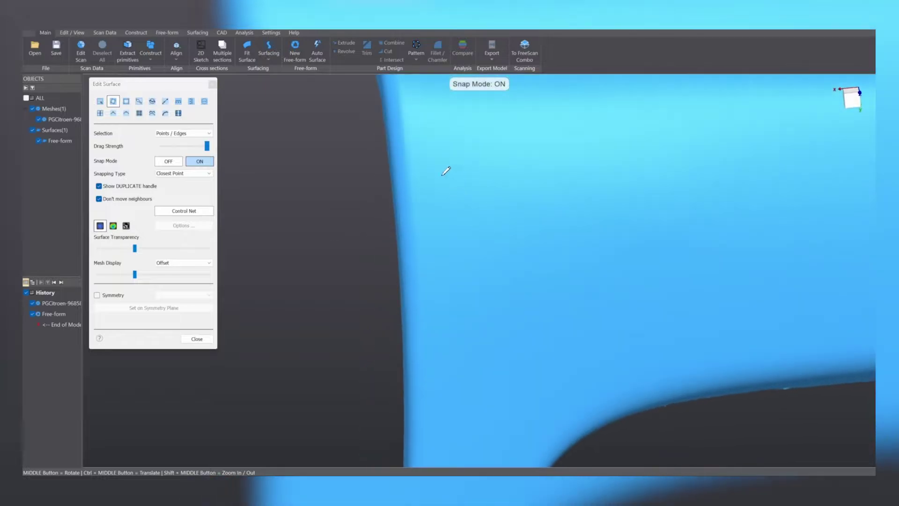
left_click(443, 272)
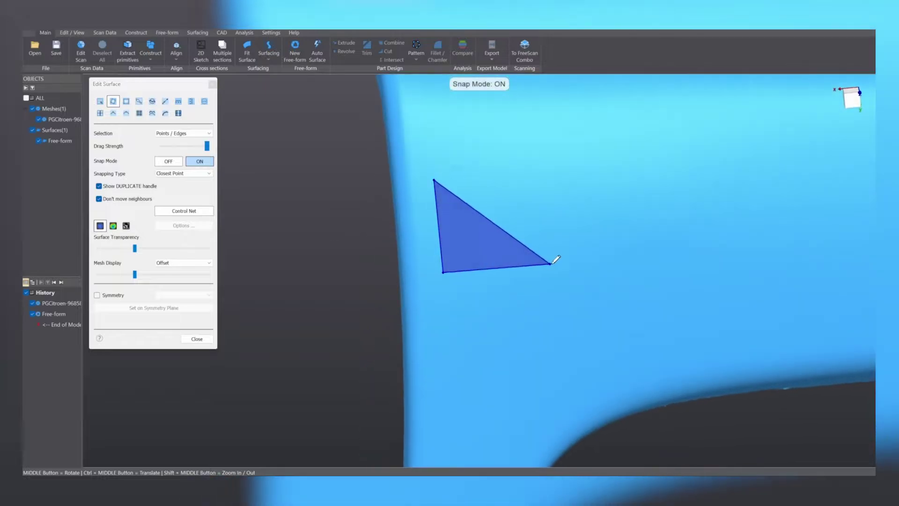
left_click(562, 258)
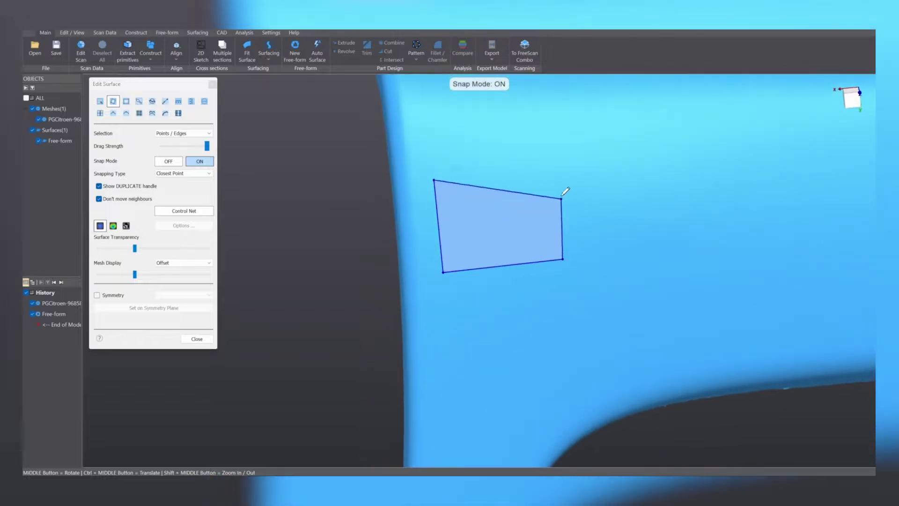
left_click(554, 170)
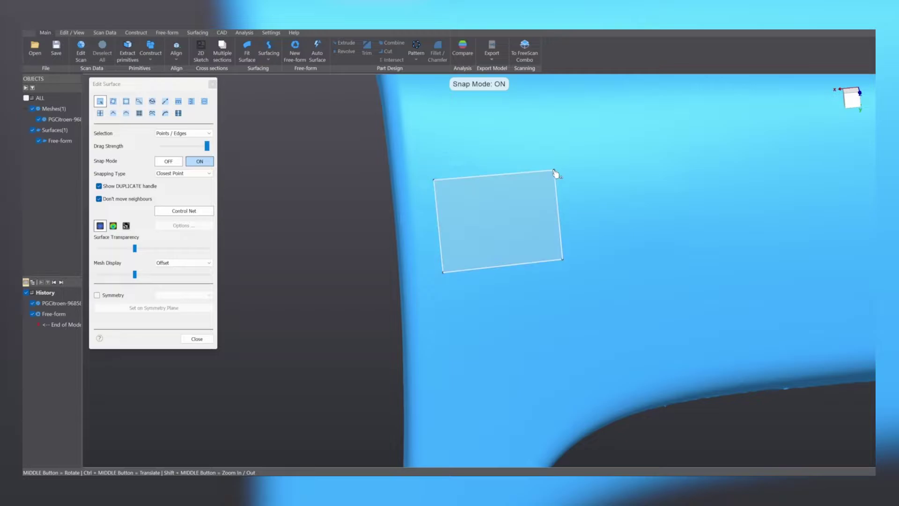
- Turn on the deviation colour map for the free-form patch and check its deviation options
left_click(113, 226)
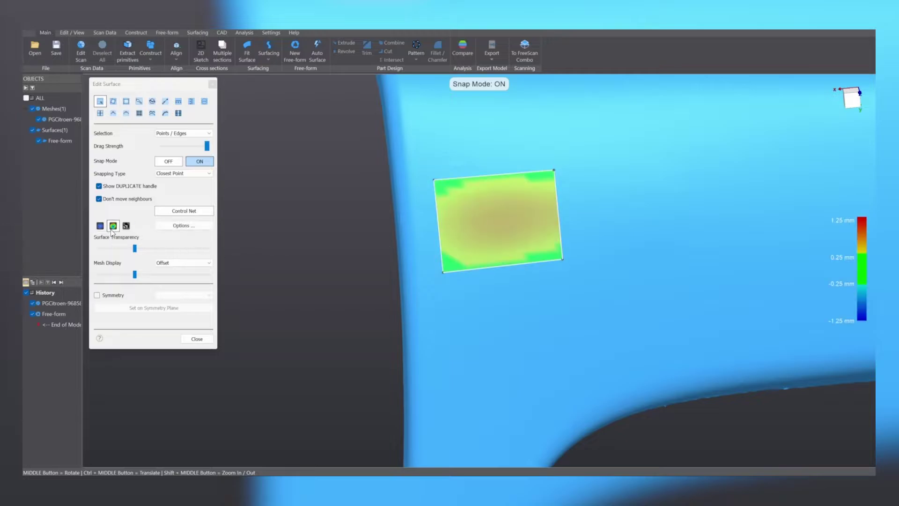
left_click(174, 225)
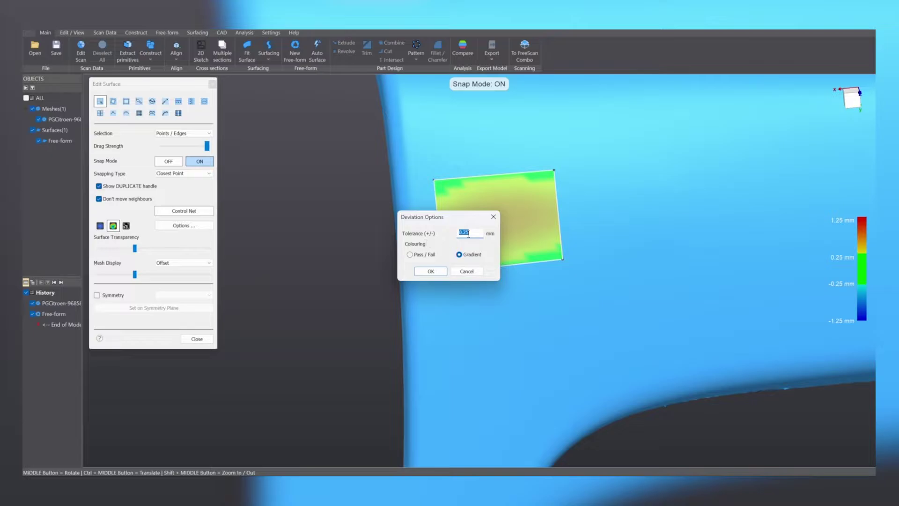
left_click(474, 271)
- Narrow the patch and extend it into a strip of three patches across the outer face to the opposite edge
scroll(471, 270, "down", 5)
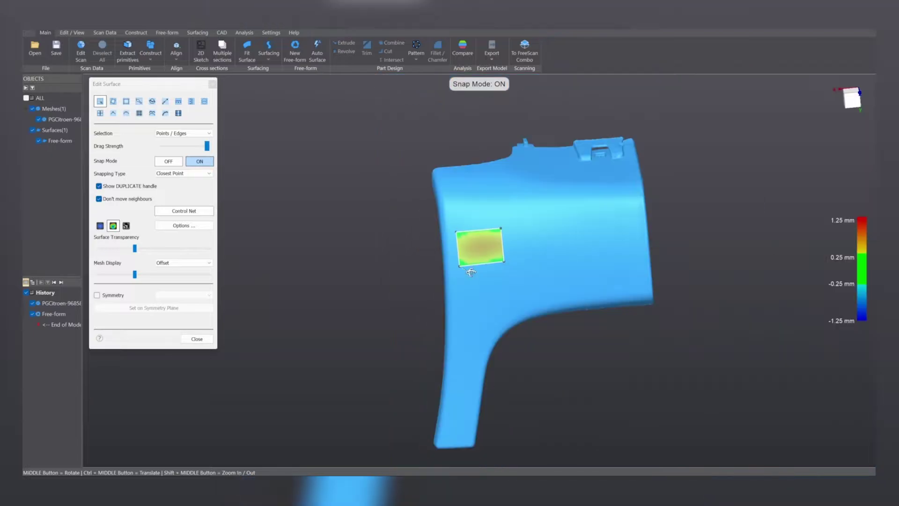
mouse_move(471, 270)
middle_mouse_down()
mouse_move(769, 241)
mouse_move(469, 278)
middle_mouse_up()
middle_click_drag(632, 307, 581, 292)
scroll(531, 218, "up", 4)
middle_click_drag(532, 215, 548, 187)
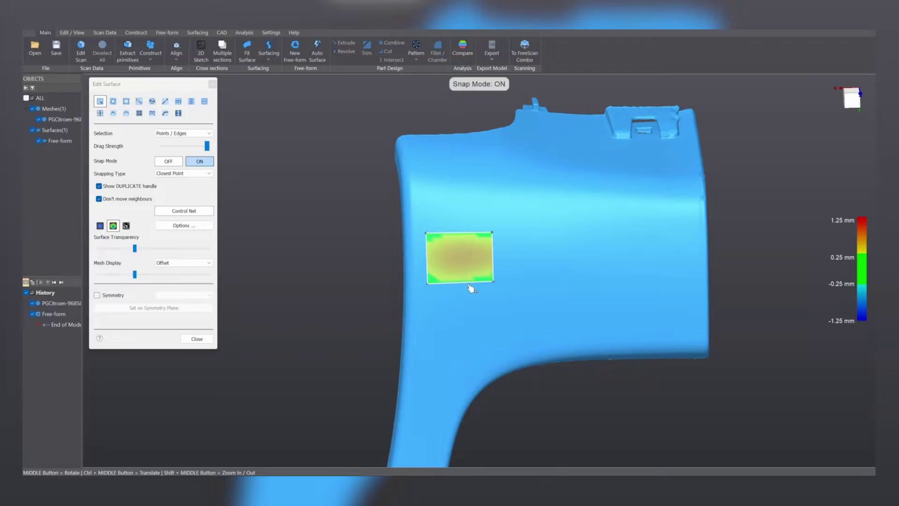
left_click_drag(470, 284, 472, 274)
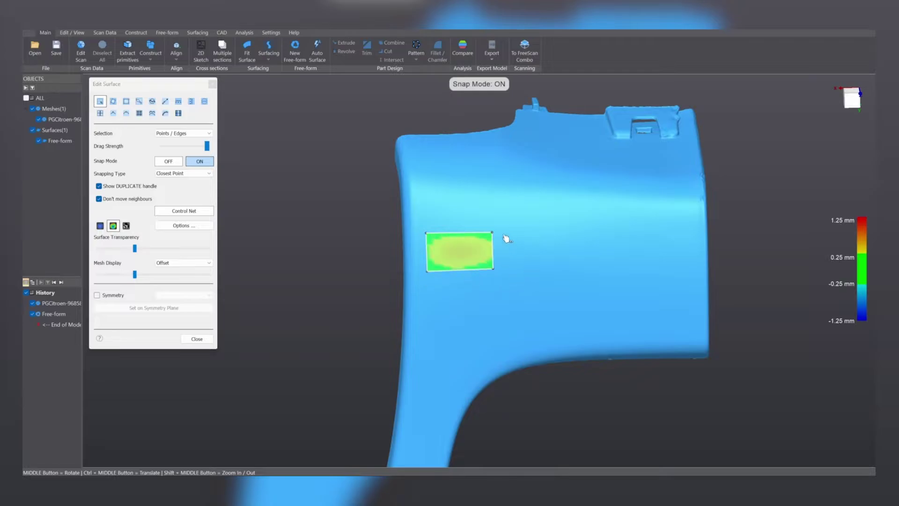
left_click_drag(479, 234, 697, 254)
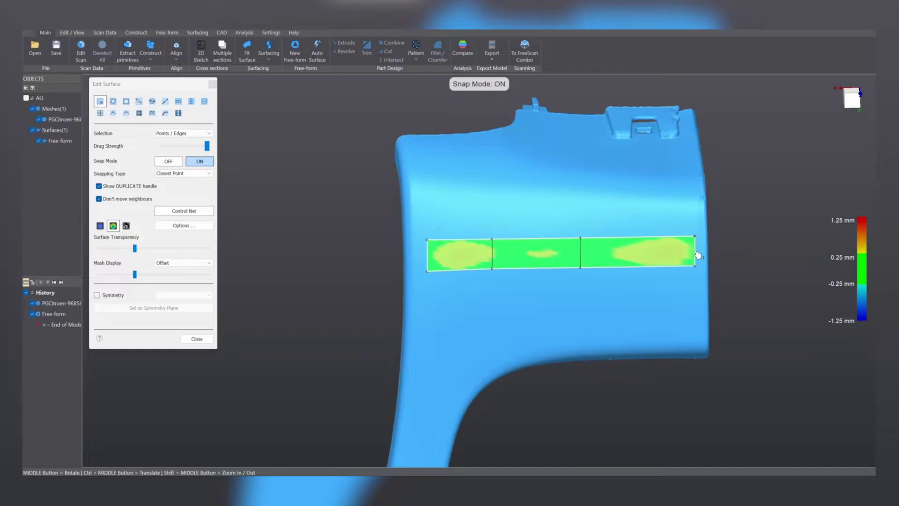
- Extend the strip's long edge toward the curved cut-out to add a second row of three patches
mouse_move(645, 313)
middle_mouse_down()
mouse_move(426, 297)
mouse_move(464, 313)
mouse_move(653, 314)
middle_mouse_up()
middle_click_drag(523, 301, 574, 281)
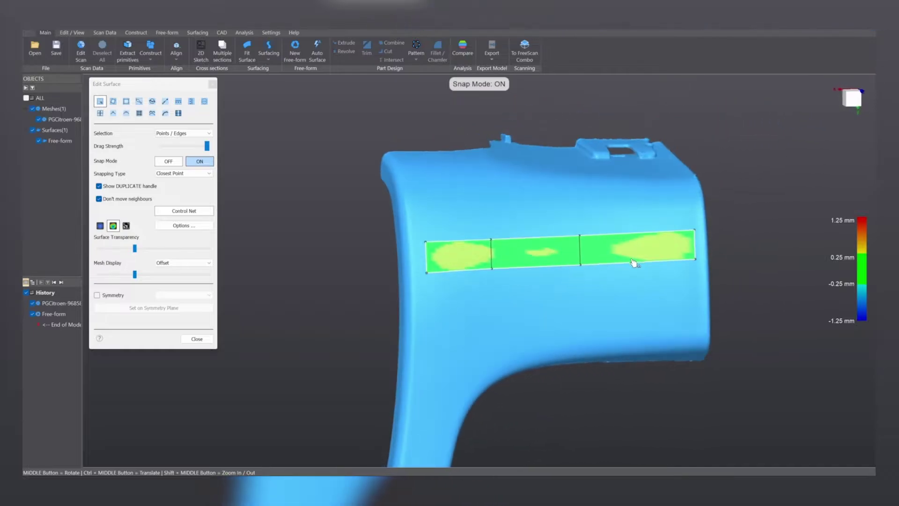
left_click(476, 275)
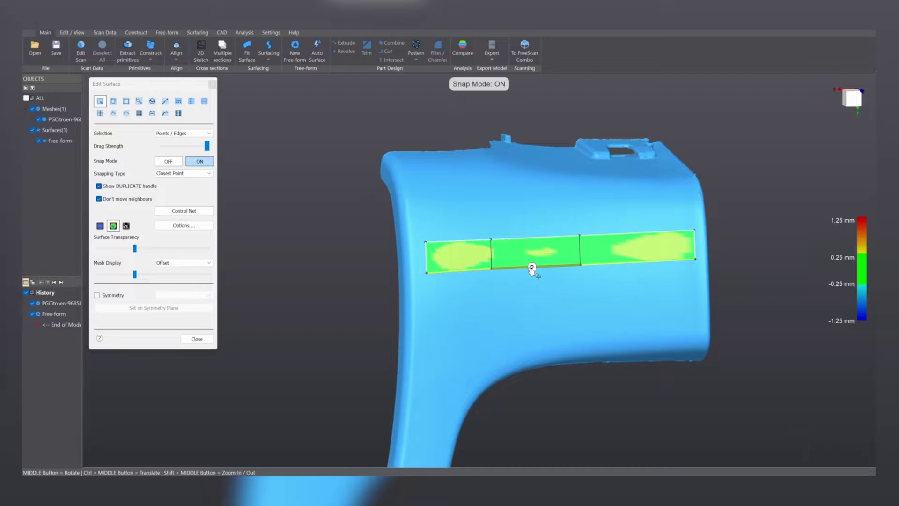
left_click_drag(532, 269, 533, 295)
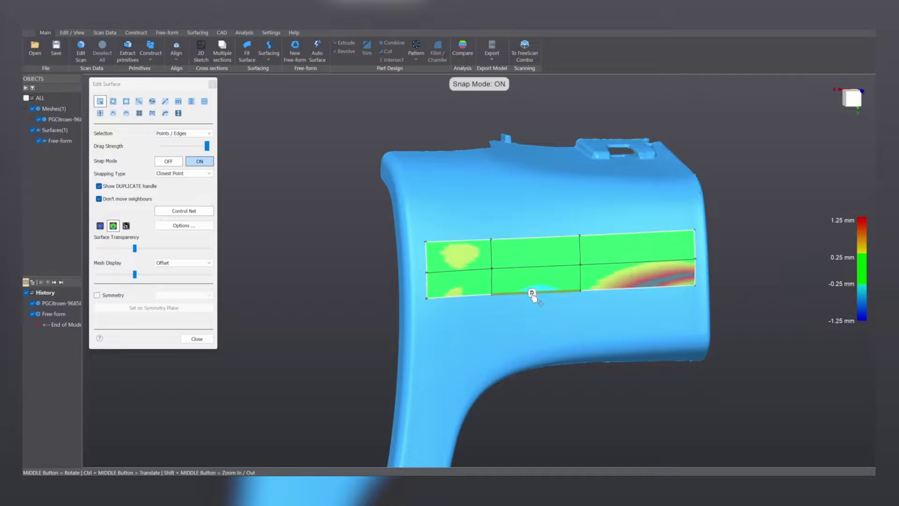
mouse_move(653, 310)
middle_mouse_down()
mouse_move(456, 286)
mouse_move(422, 316)
mouse_move(653, 303)
middle_mouse_up()
scroll(654, 303, "up", 5)
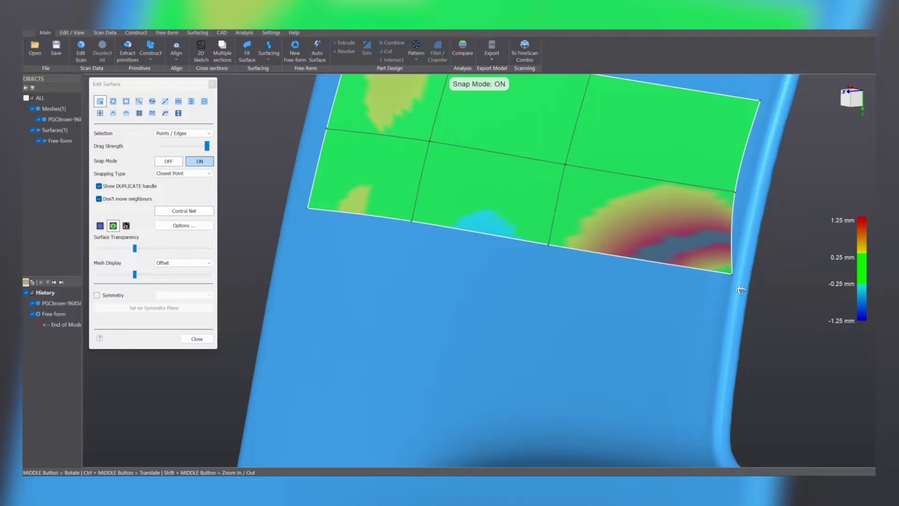
- Move the second patch row's outer corner off the panel's rounded side edge and snap it onto the flat face
middle_click_drag(741, 290, 748, 334)
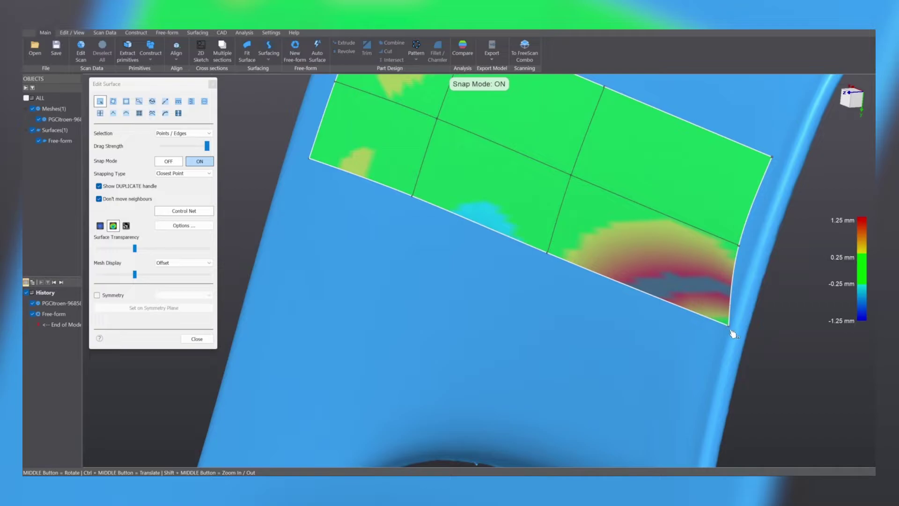
left_click_drag(729, 328, 714, 320)
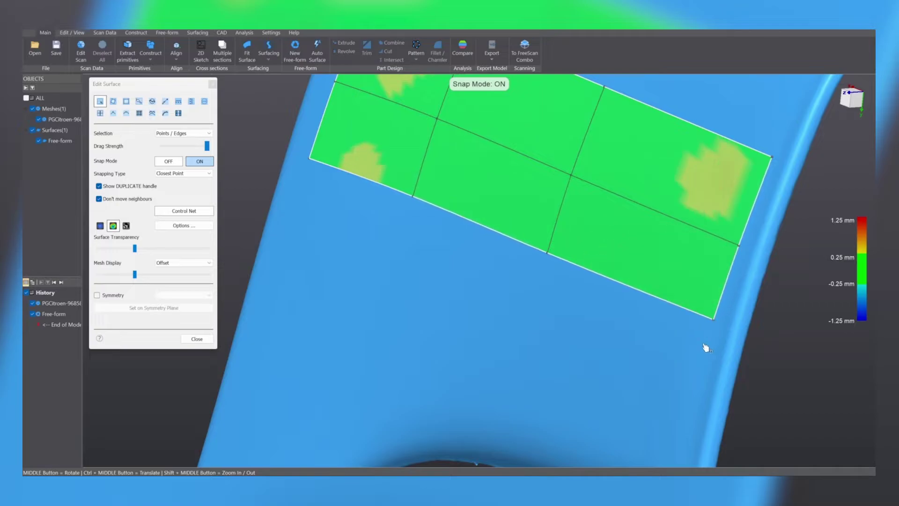
middle_click_drag(706, 347, 640, 334)
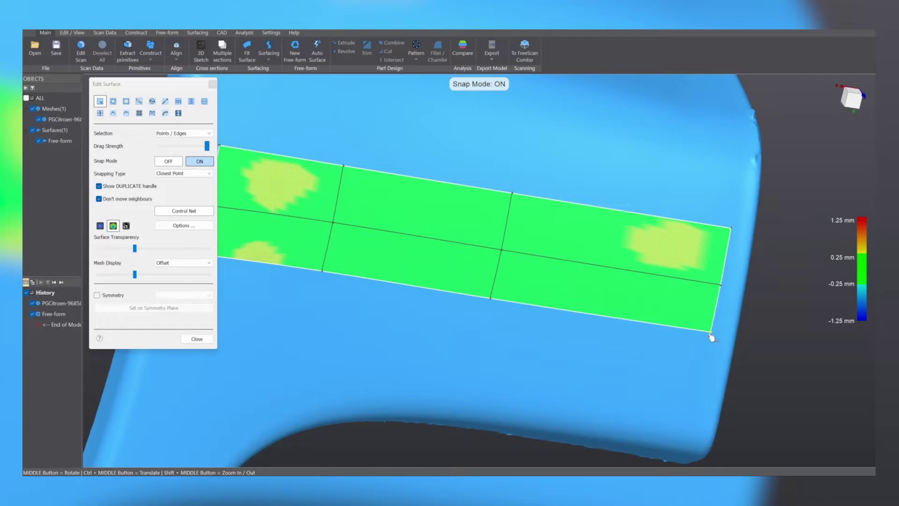
- Extend the grid toward the curved cut-out with a third row of three patches and pull its edge back slightly
middle_click_drag(712, 336, 627, 248)
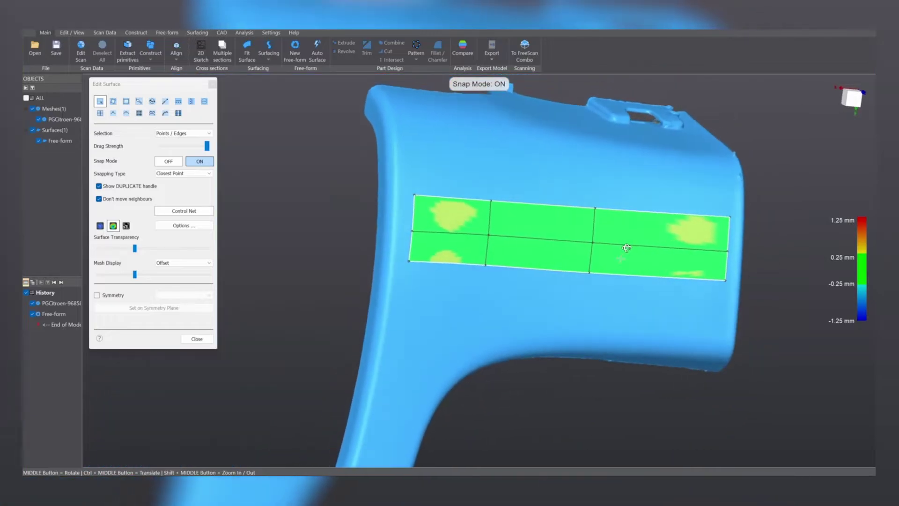
left_click(538, 269)
left_click_drag(534, 268, 528, 308)
middle_click_drag(613, 326, 634, 313)
left_click(634, 313)
mouse_move(634, 313)
left_mouse_down()
mouse_move(630, 304)
mouse_move(633, 311)
mouse_move(640, 303)
left_mouse_up()
left_click(635, 313)
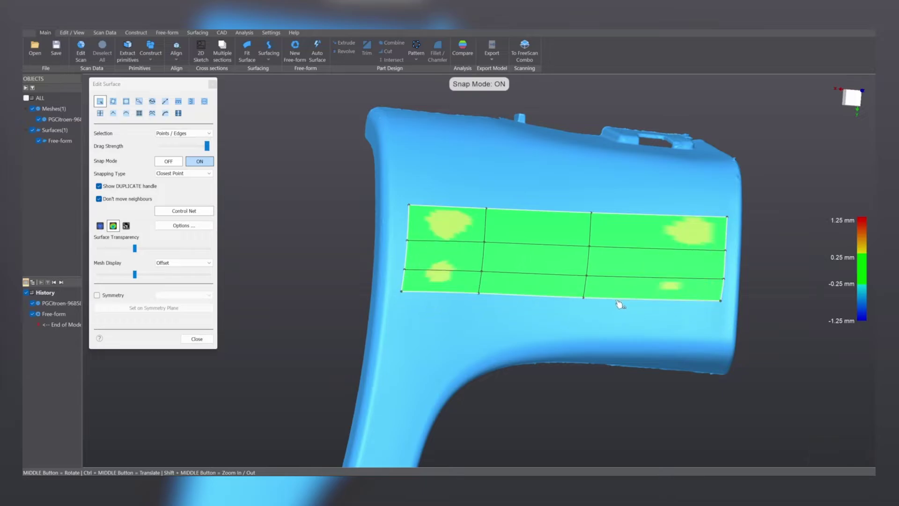
- Add a fourth row of three patches toward the cut-out and re-snap its edge points to the mesh
left_click(623, 300)
left_click_drag(646, 301, 646, 326)
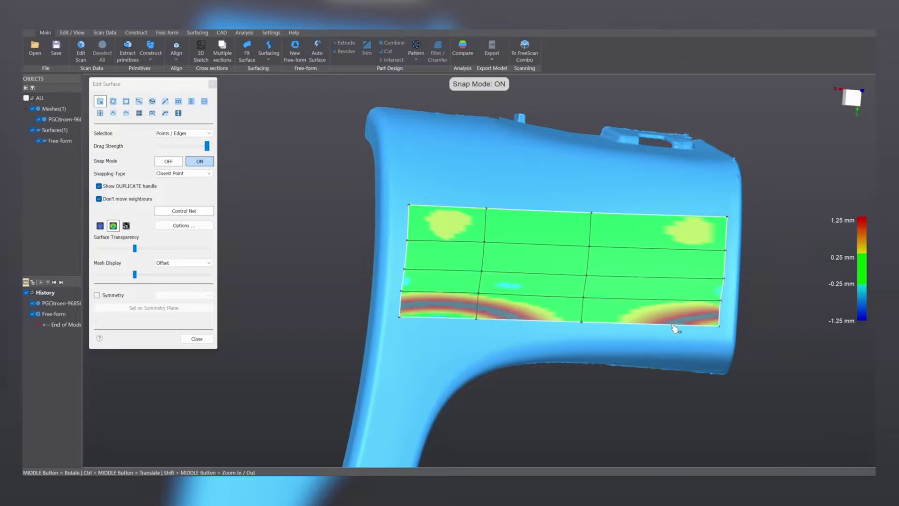
middle_click_drag(721, 318, 744, 332)
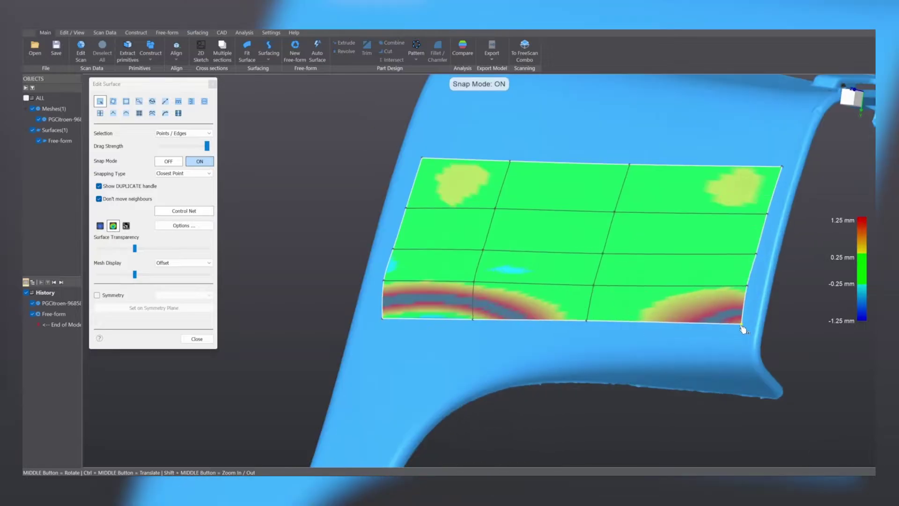
middle_click_drag(705, 358, 690, 345)
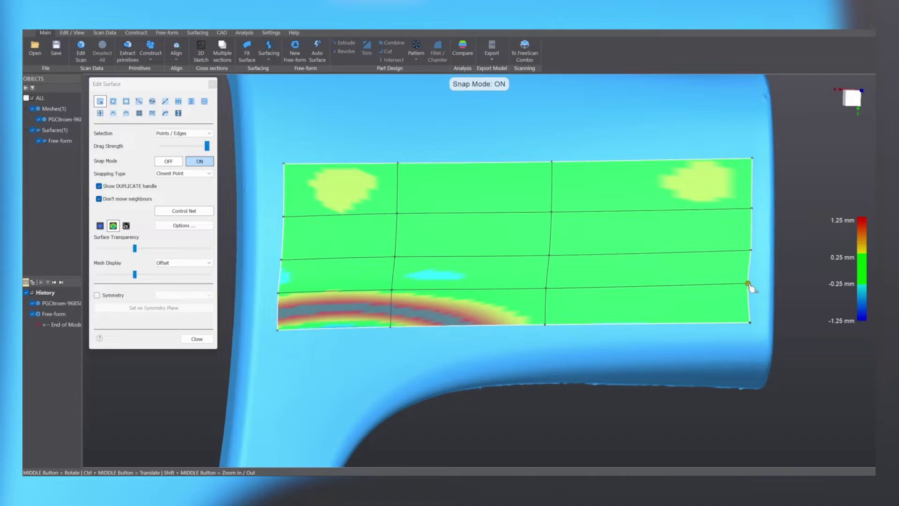
middle_click_drag(721, 310, 610, 324)
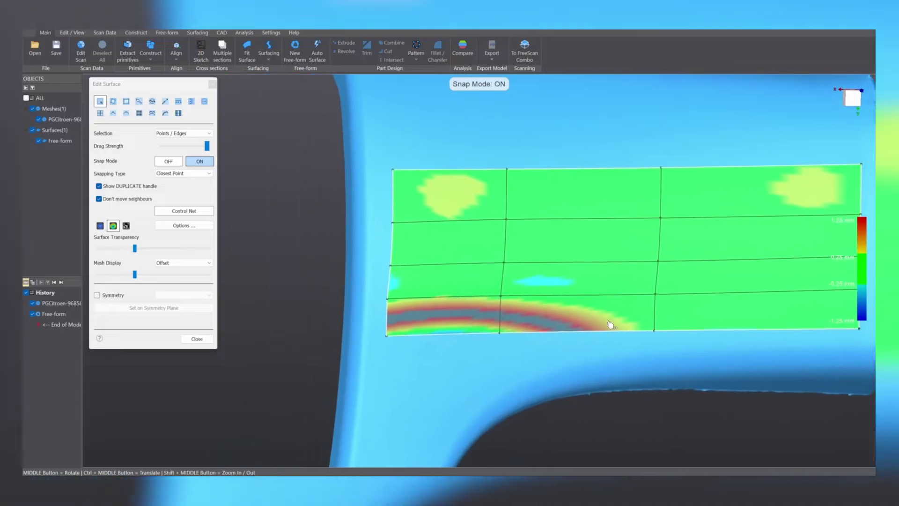
left_click_drag(504, 335, 500, 335)
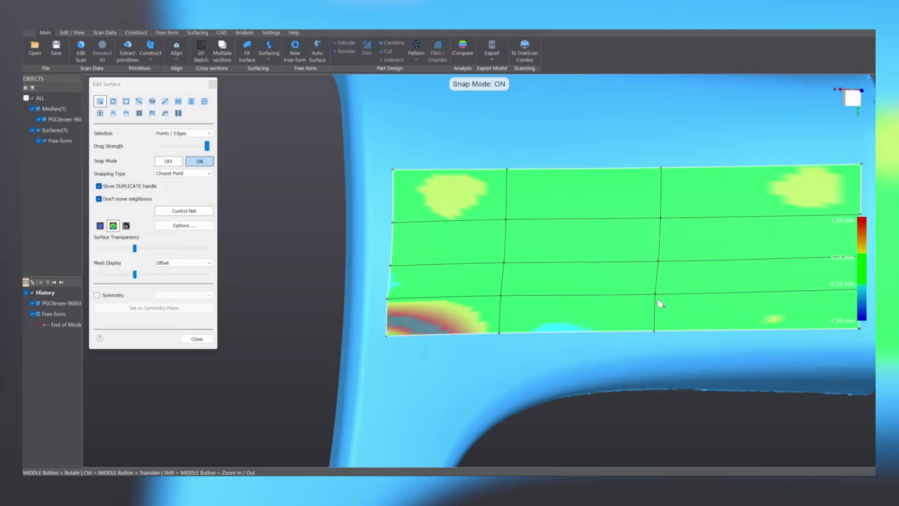
left_click_drag(655, 295, 658, 295)
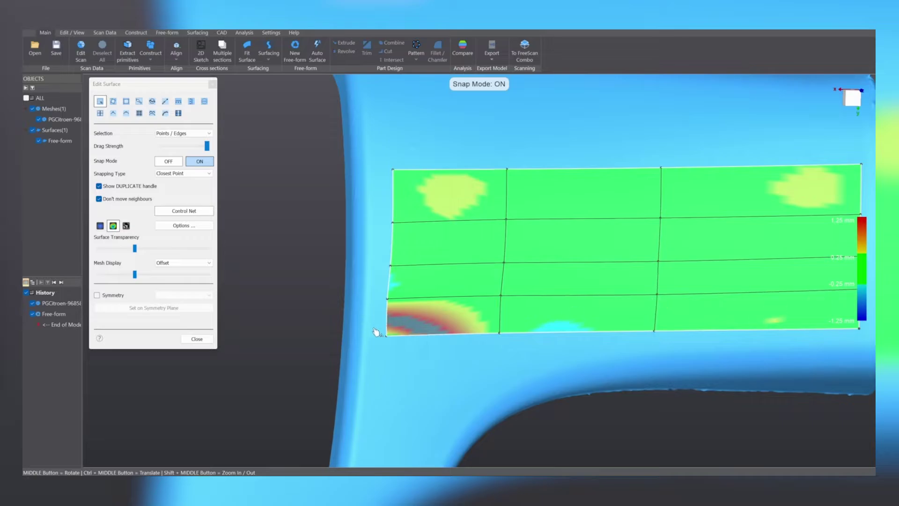
left_click_drag(387, 337, 384, 336)
- Extend the grid's opposite long edge, away from the cut-out, by one row of three patches
scroll(417, 337, "down", 5)
middle_click_drag(473, 331, 495, 389)
scroll(456, 347, "up", 5)
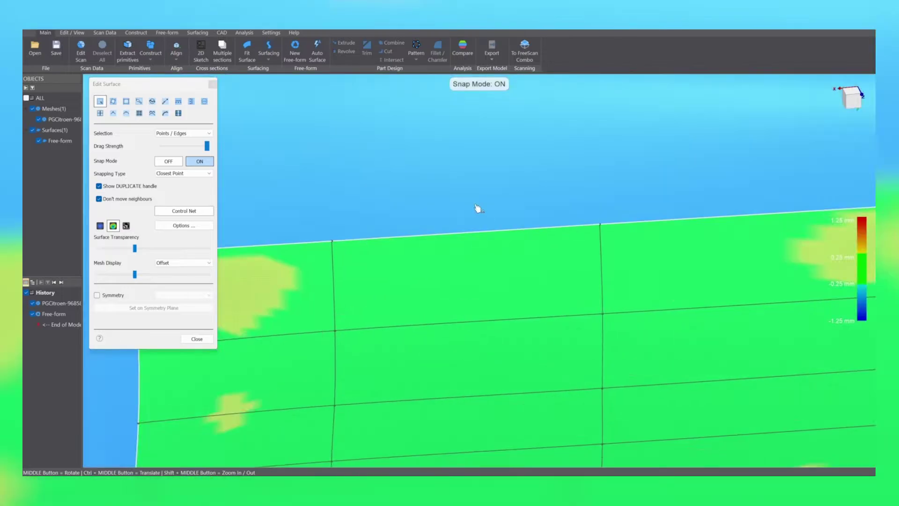
scroll(477, 209, "down", 5)
middle_click_drag(483, 225, 479, 241)
scroll(478, 267, "up", 4)
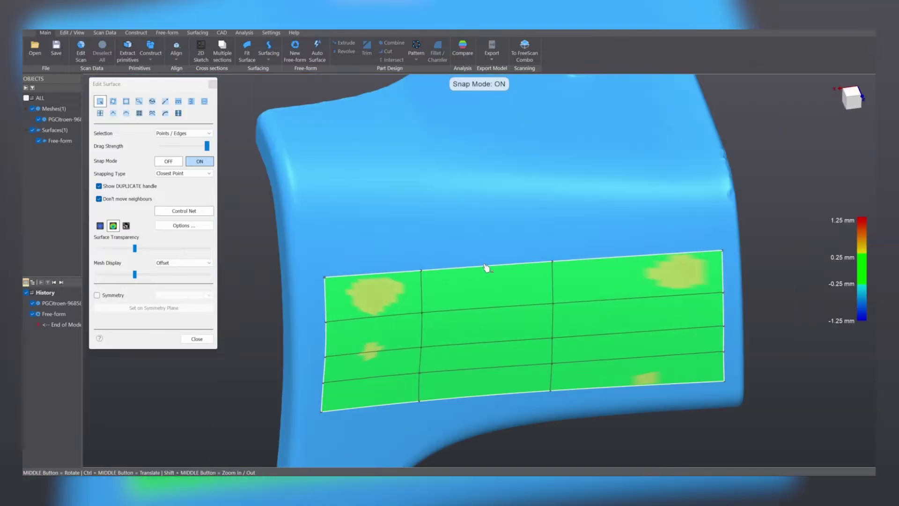
left_click(494, 268)
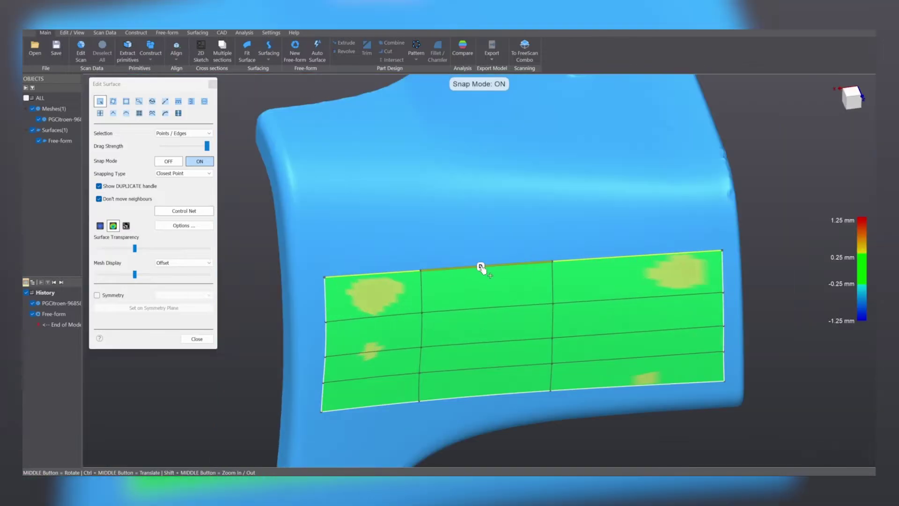
left_click_drag(481, 265, 483, 249)
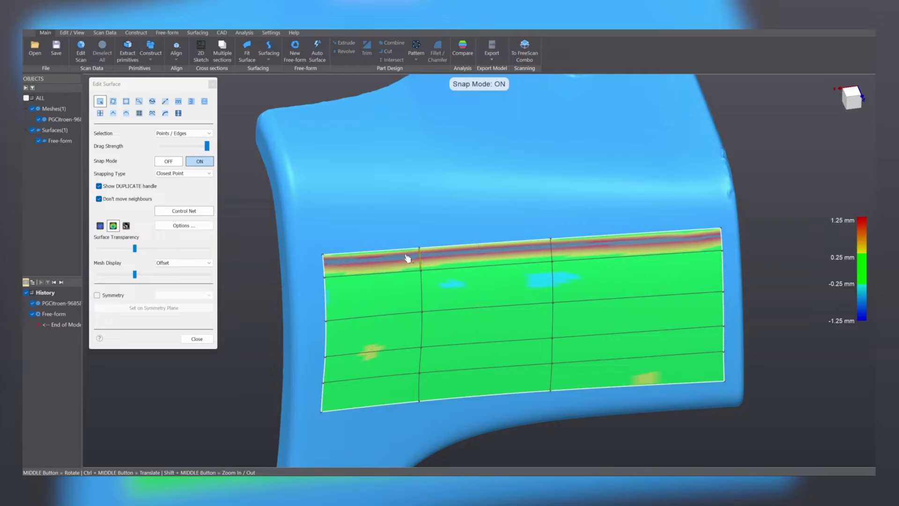
- Re-snap all four points along the new row's outer edge to the mesh
left_click(324, 256)
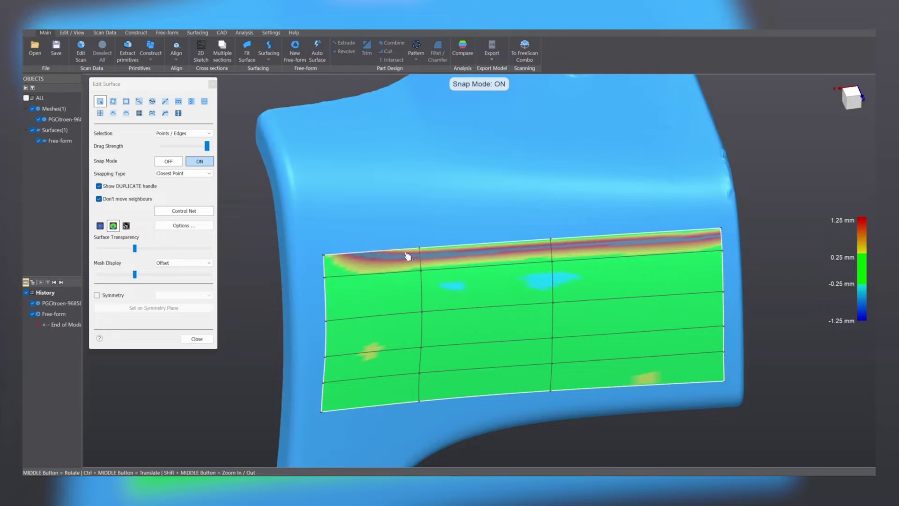
left_click(420, 250)
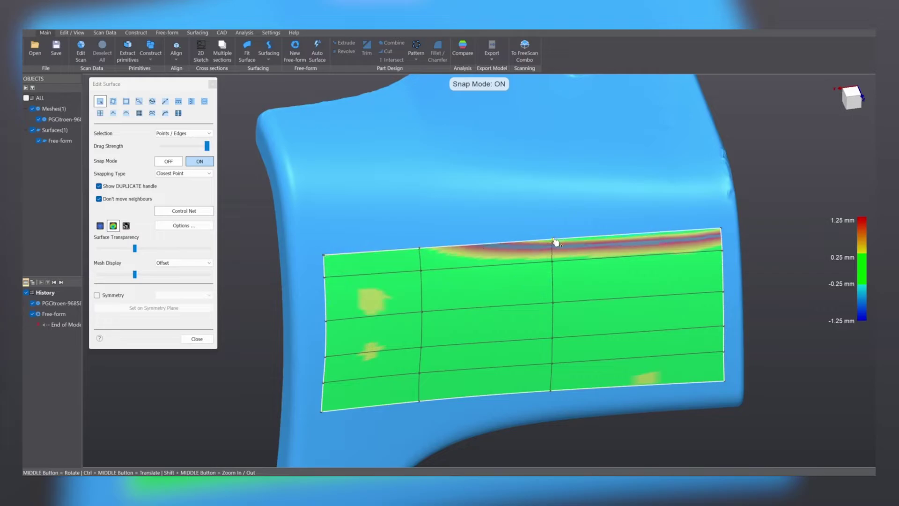
left_click(552, 239)
left_click(721, 230)
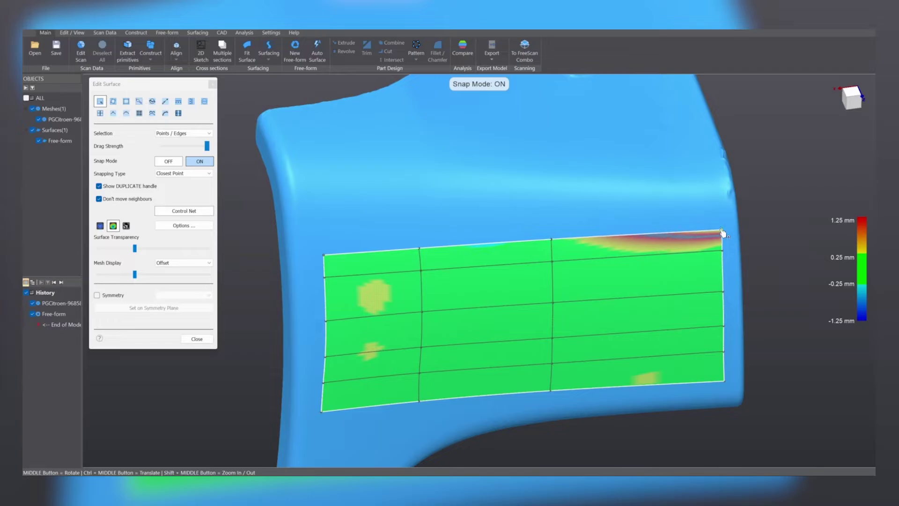
- Add two more rows of three patches away from the cut-out, snapping the first one's edge points to the mesh
double_click(694, 233)
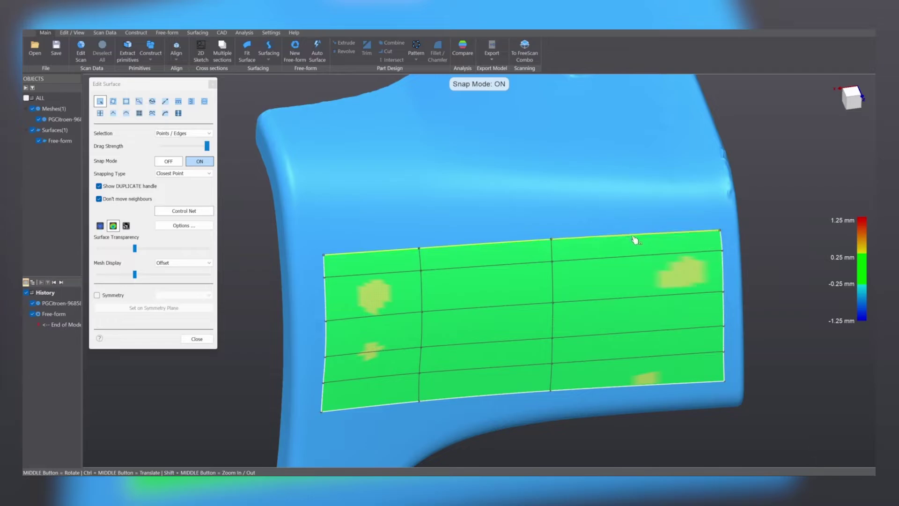
left_click_drag(632, 235, 632, 216)
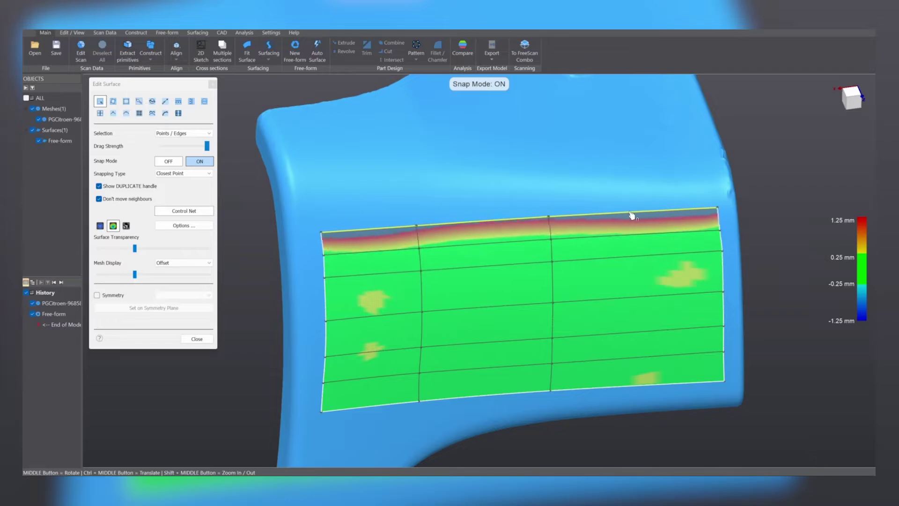
left_click(320, 233)
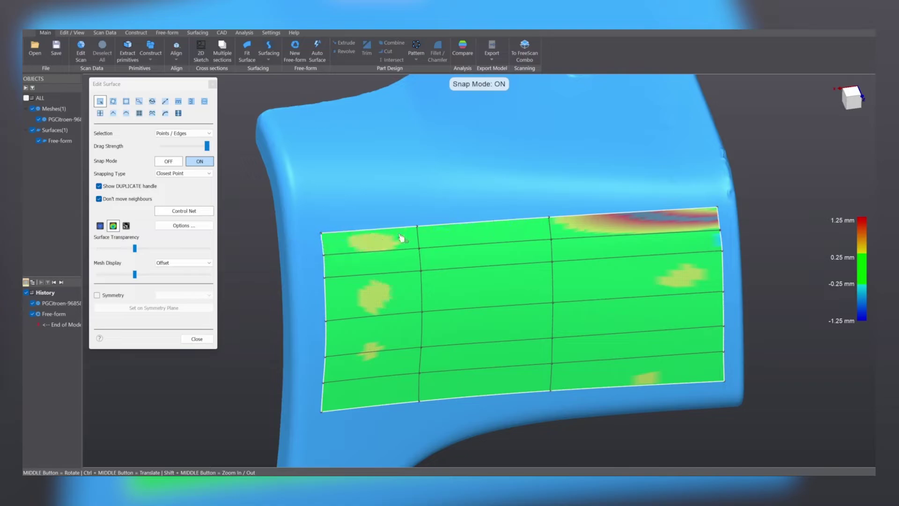
left_click(720, 209)
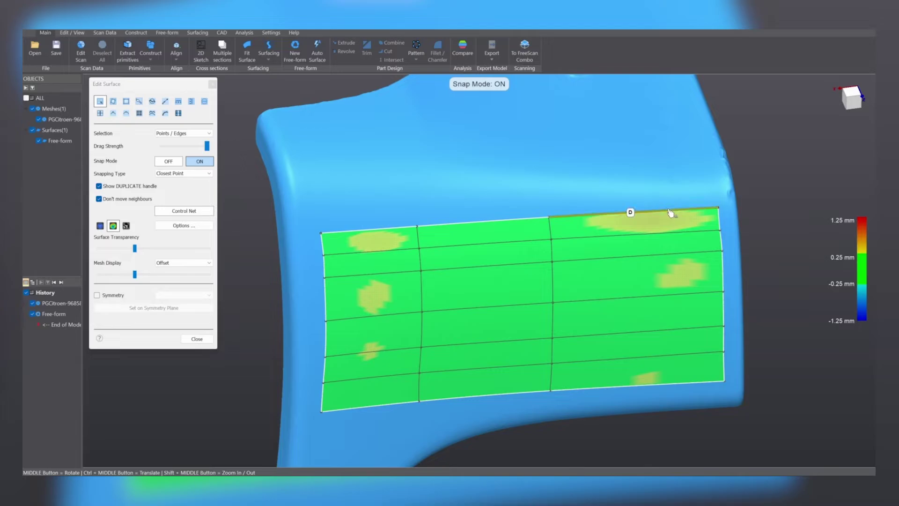
left_click(646, 218)
left_click(632, 208)
left_click_drag(633, 214, 630, 193)
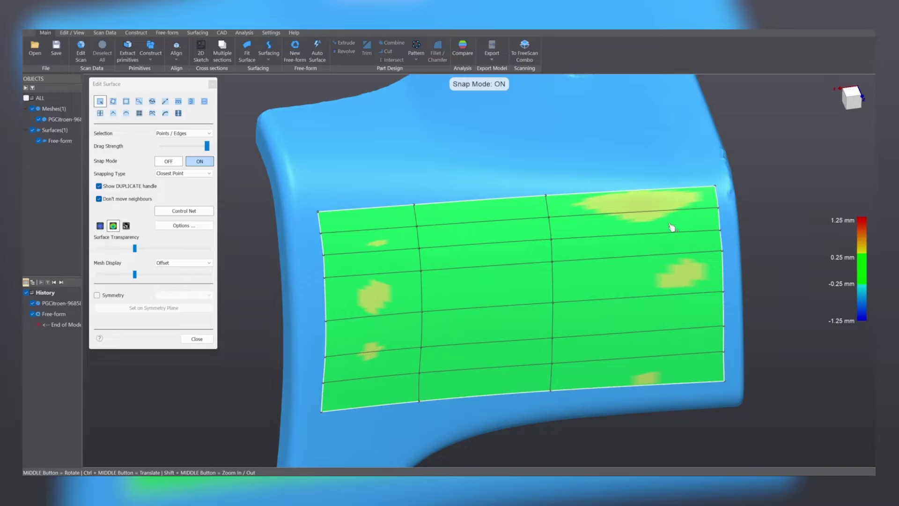
- Extend the grid by another row onto the panel's bend and re-snap its inner edge points to the mesh
middle_click_drag(673, 227, 587, 262)
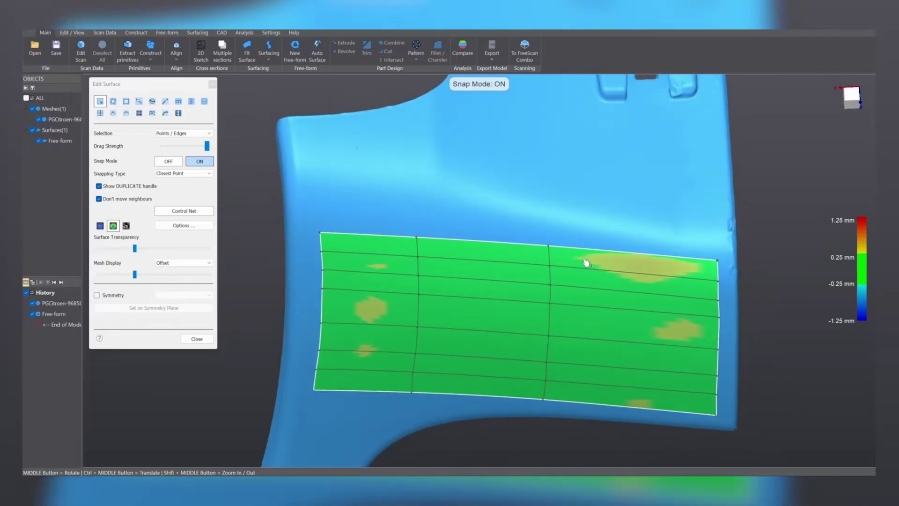
left_click(626, 258)
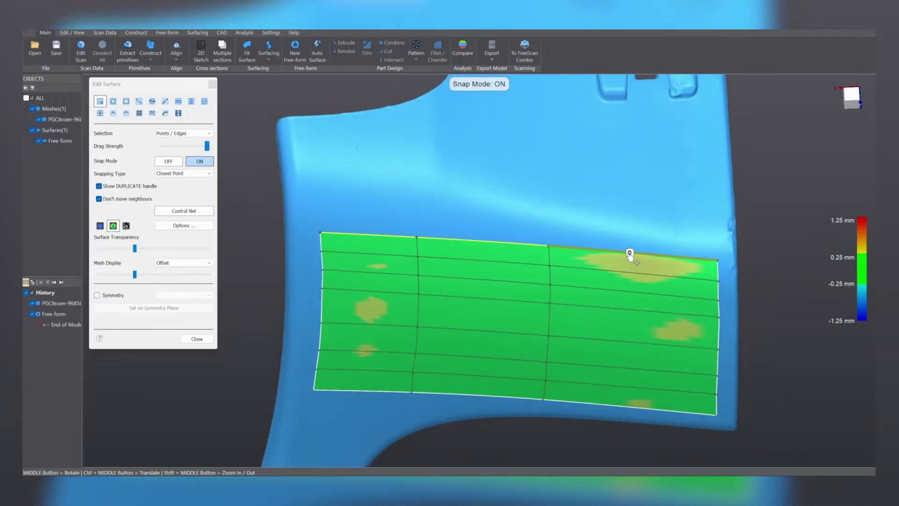
left_click_drag(631, 253, 629, 234)
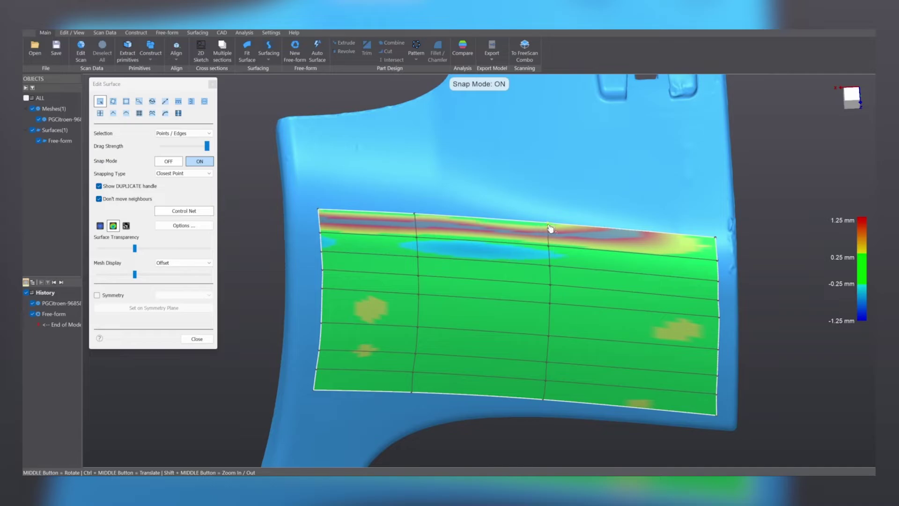
left_click_drag(550, 228, 548, 230)
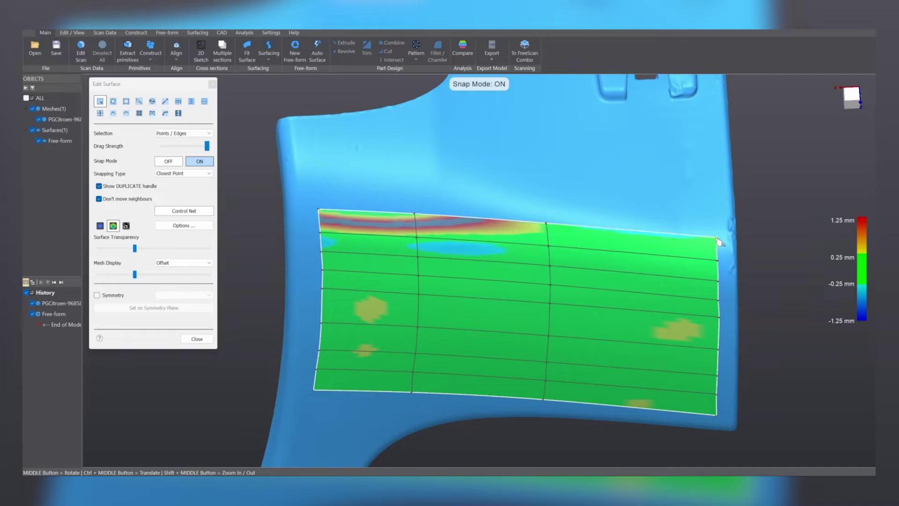
left_click_drag(416, 215, 418, 217)
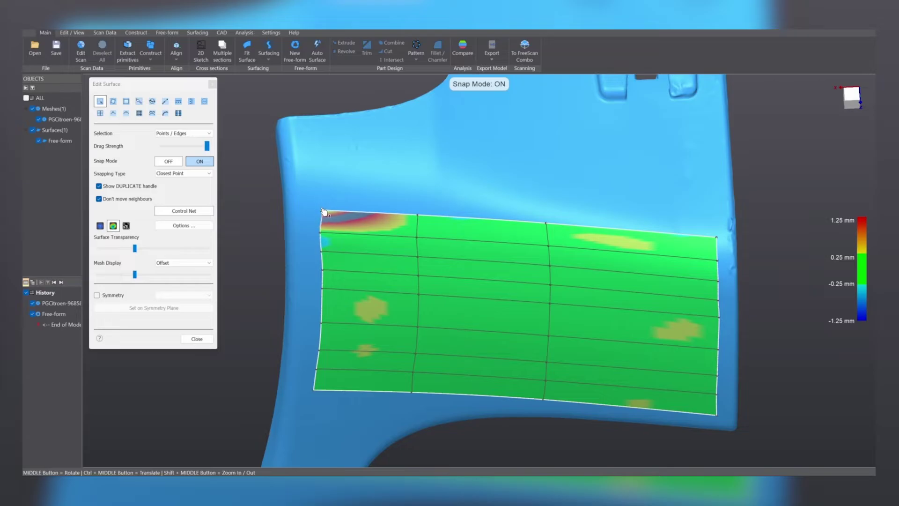
- Snap the bend row's remaining corner, add a ninth row beyond it, and adjust that row's edge points on the mesh
left_click_drag(322, 211, 368, 193)
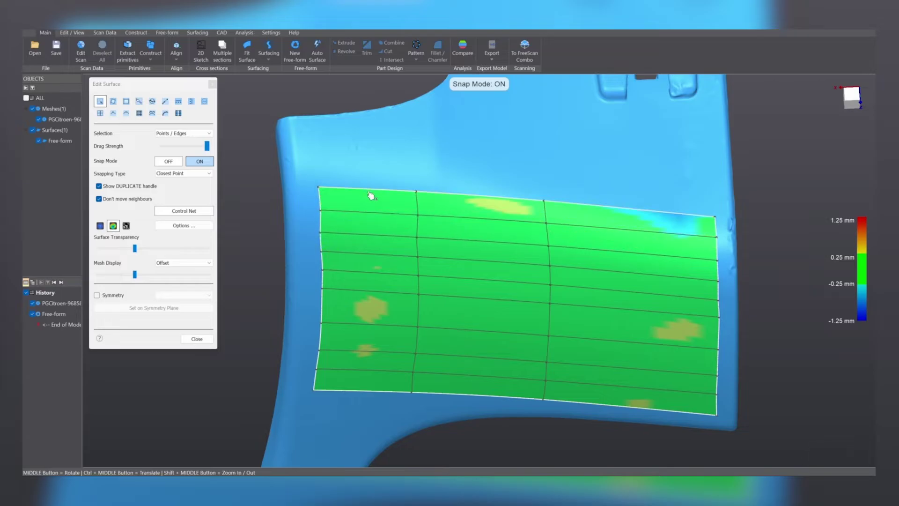
middle_click_drag(461, 161, 469, 134)
left_click_drag(713, 214, 715, 213)
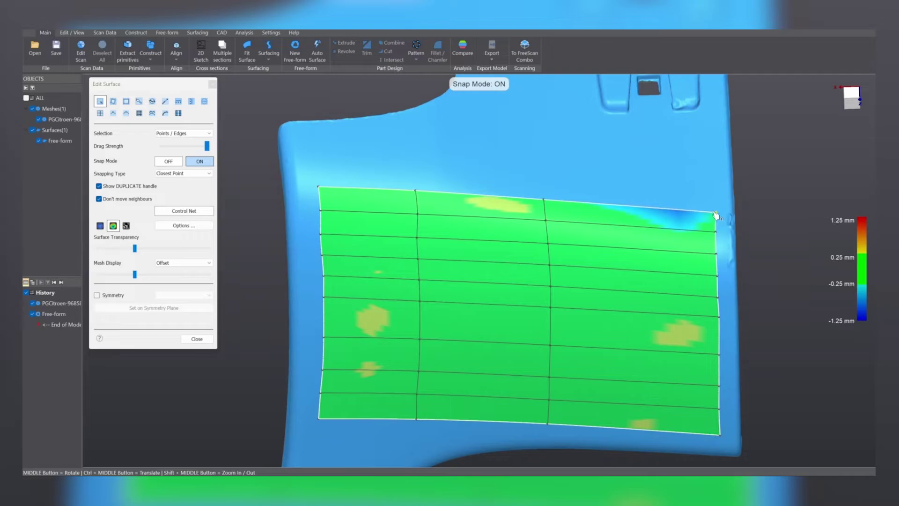
left_click_drag(319, 190, 319, 191)
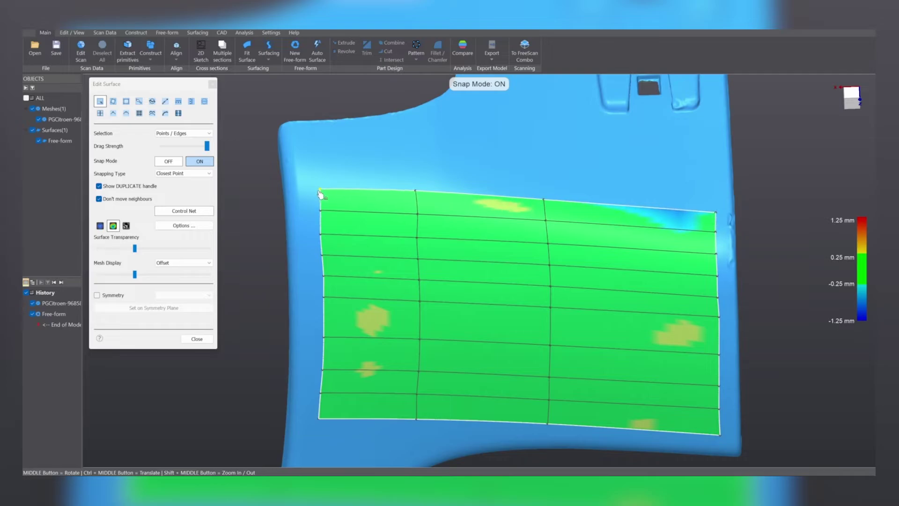
left_click_drag(416, 192, 417, 194)
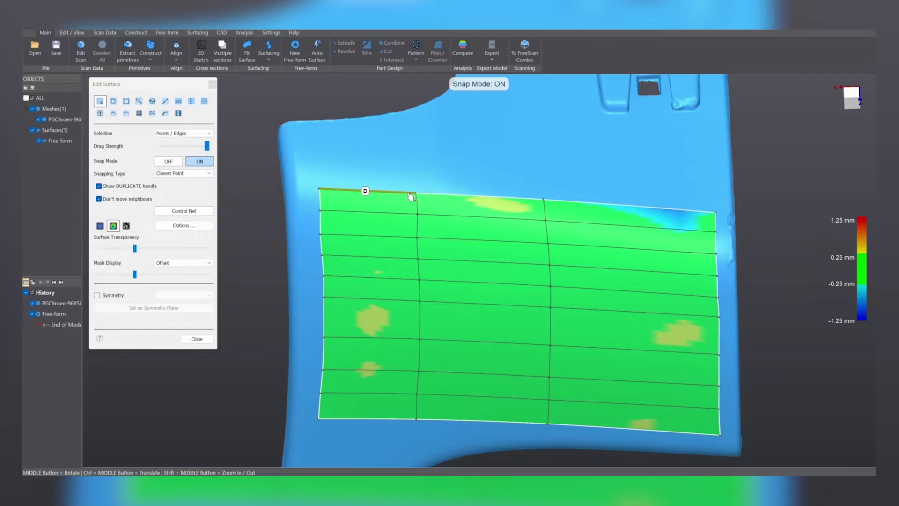
- Add a tenth row of three patches past the bend and widen it by moving its whole outer edge toward the clip cut-out
double_click(408, 193)
middle_click_drag(373, 196, 393, 213)
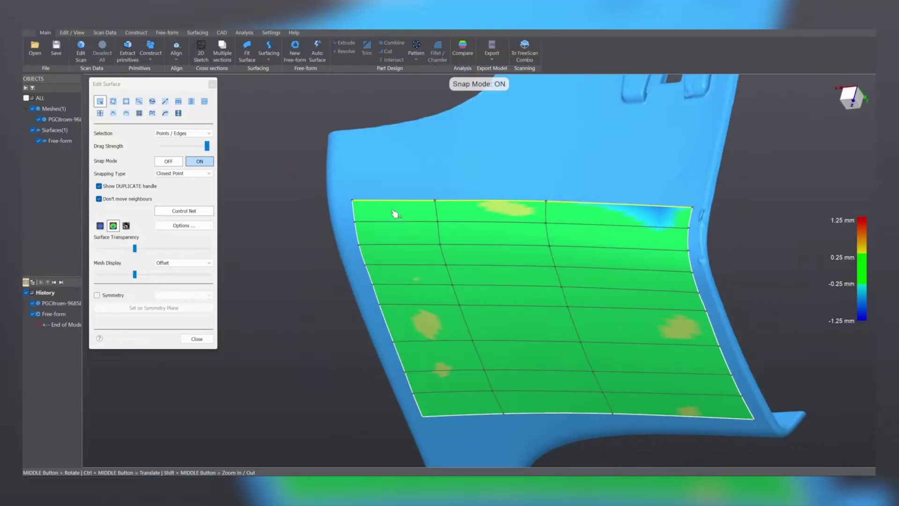
left_click_drag(391, 201, 396, 174)
middle_click_drag(543, 242, 522, 241)
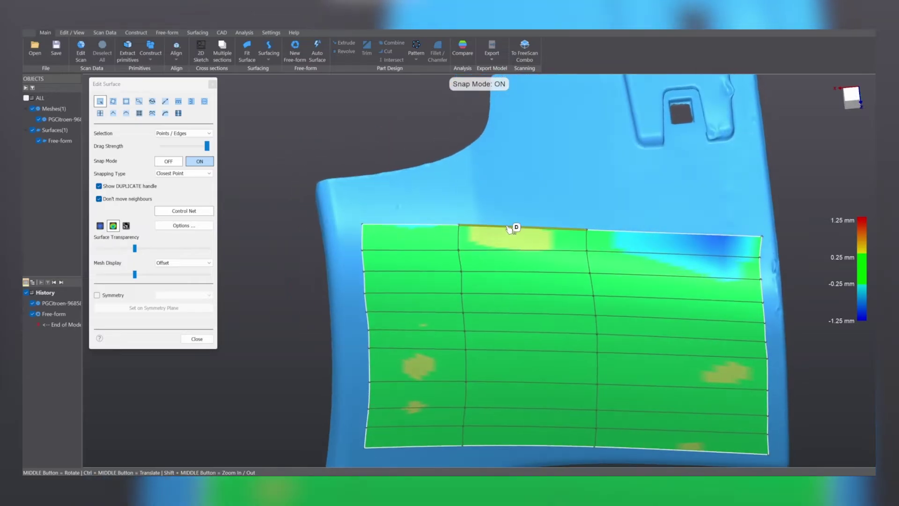
left_click(514, 228)
left_click_drag(514, 228, 508, 217)
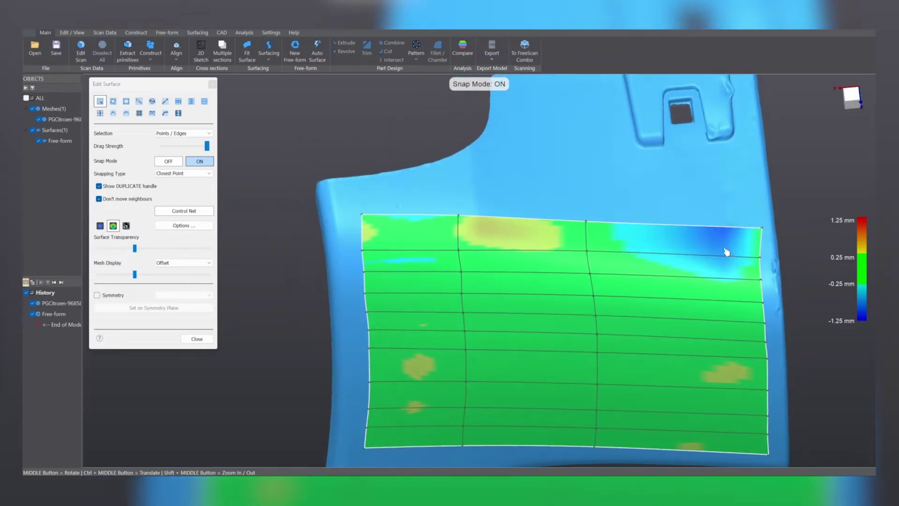
- Add an eleventh row of three patches by duplicating the whole outer edge toward the clip cut-out
middle_click_drag(761, 228, 642, 237)
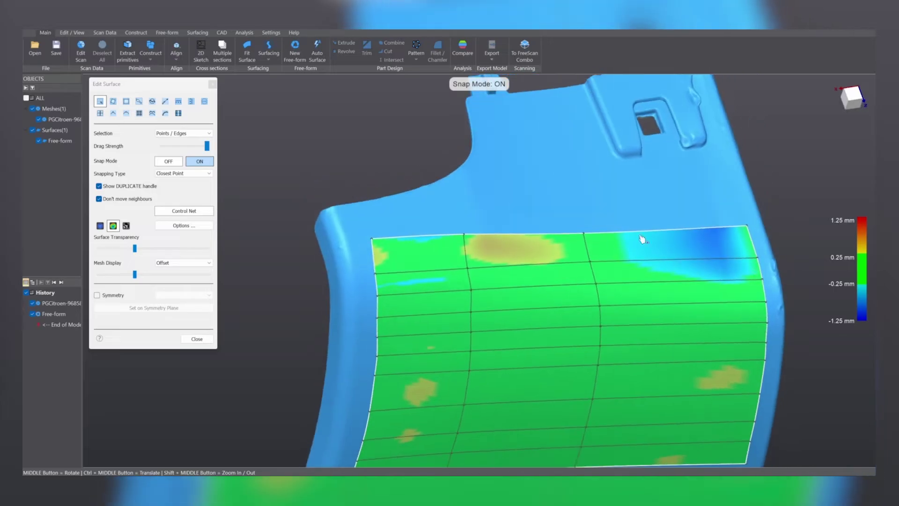
left_click(483, 237)
key("Escape")
left_click(518, 234)
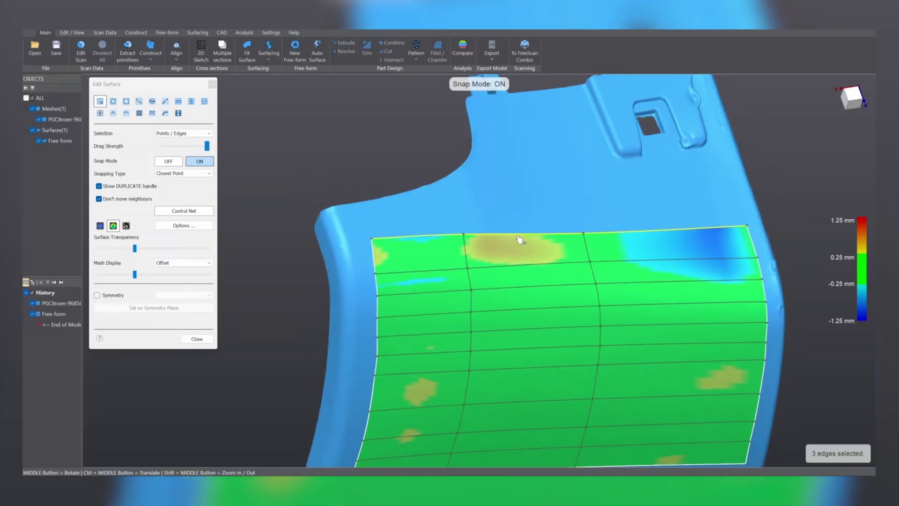
left_click_drag(518, 234, 508, 204)
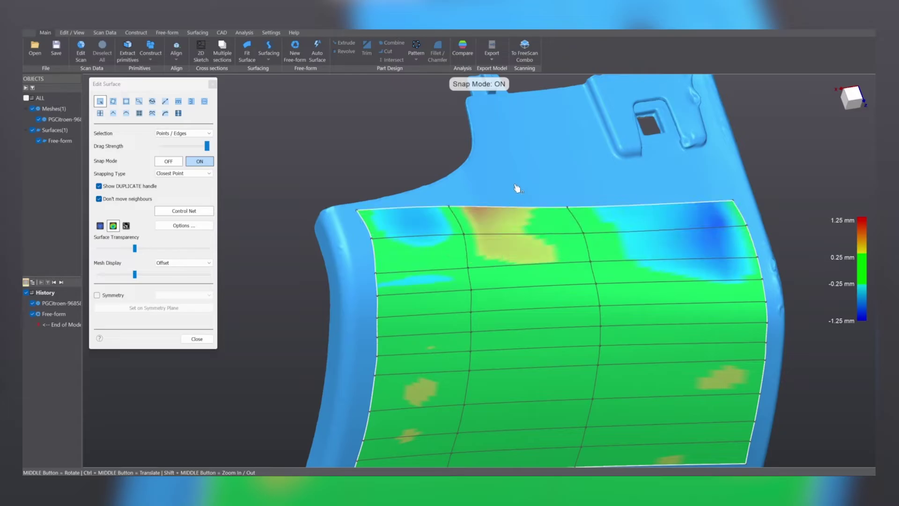
middle_click_drag(510, 181, 509, 237)
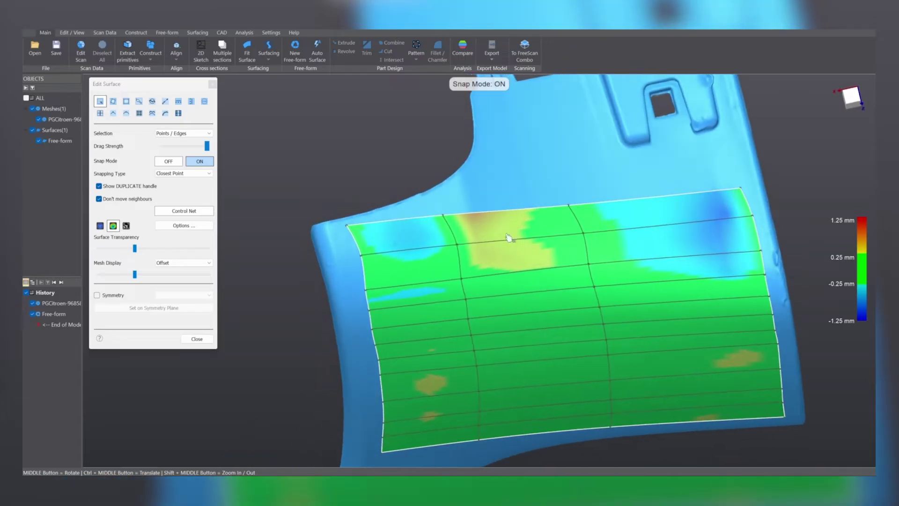
- Slide the new row's outer corner and two inner edge points along the mesh to even out its outer edge
left_click_drag(445, 216, 453, 216)
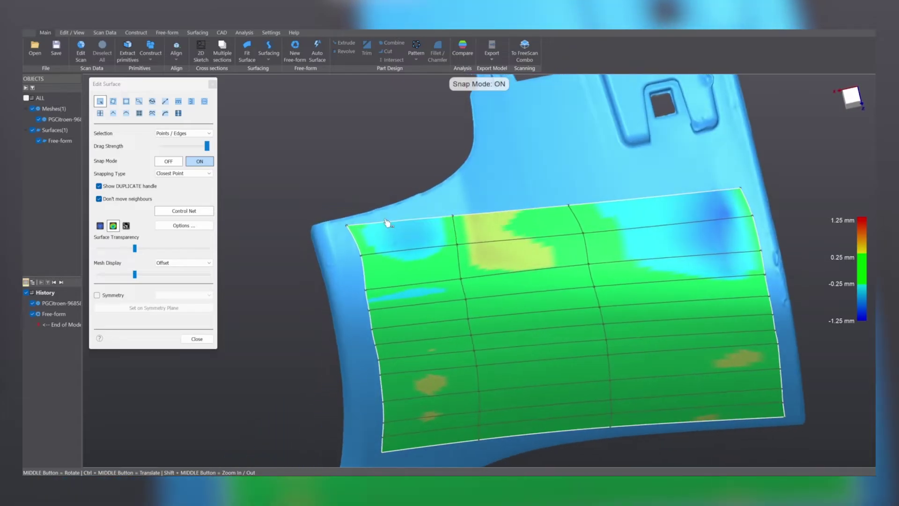
left_click_drag(352, 231, 360, 237)
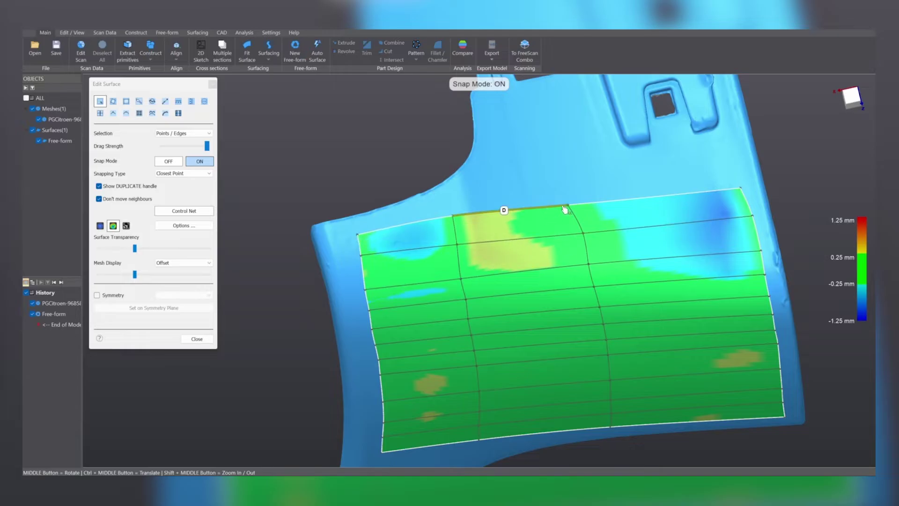
left_click_drag(567, 206, 577, 205)
middle_click_drag(583, 227, 555, 227)
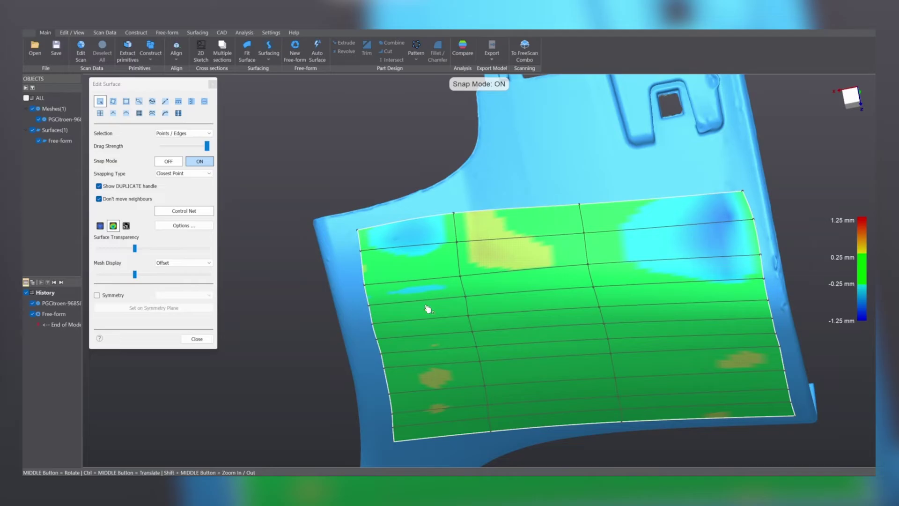
middle_click_drag(474, 299, 479, 206)
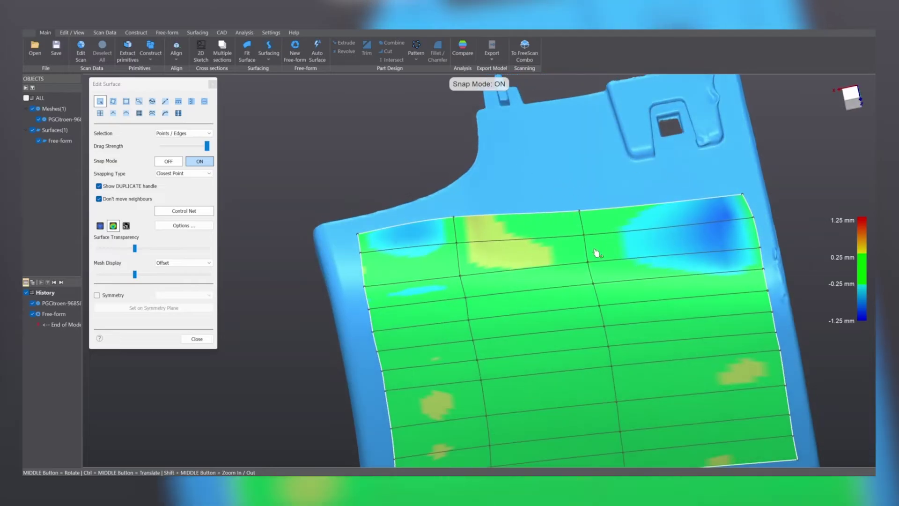
- Split the middle column of patches with a new grid line and shift that line away from the clip cut-out
left_click(546, 214)
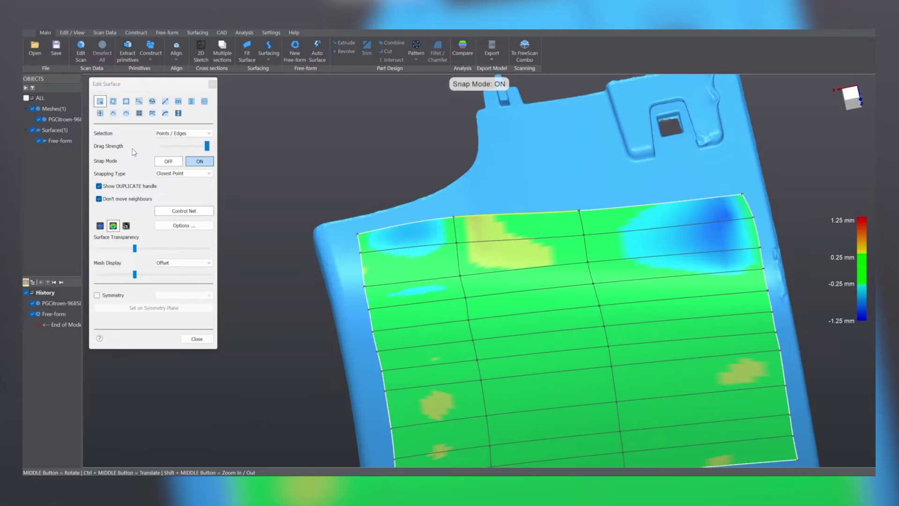
left_click(100, 113)
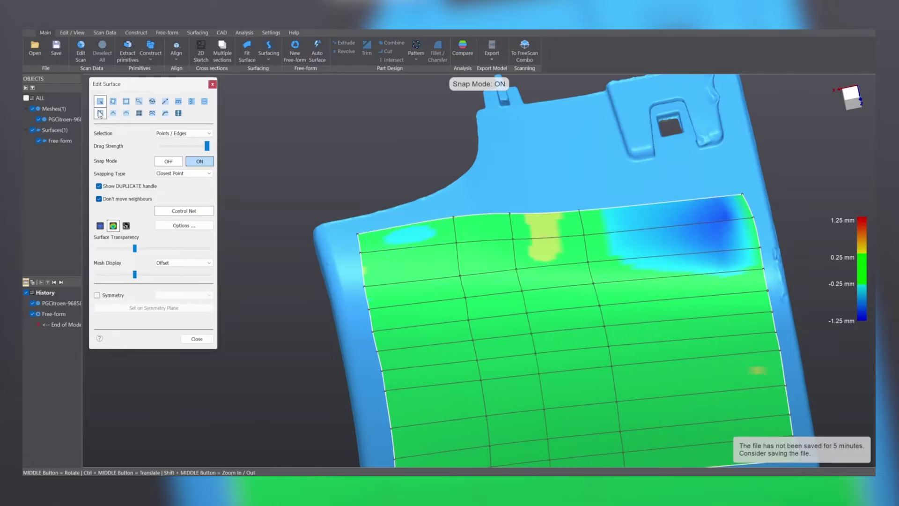
left_click(516, 242)
middle_click_drag(515, 242, 518, 225)
left_click_drag(514, 226, 494, 230)
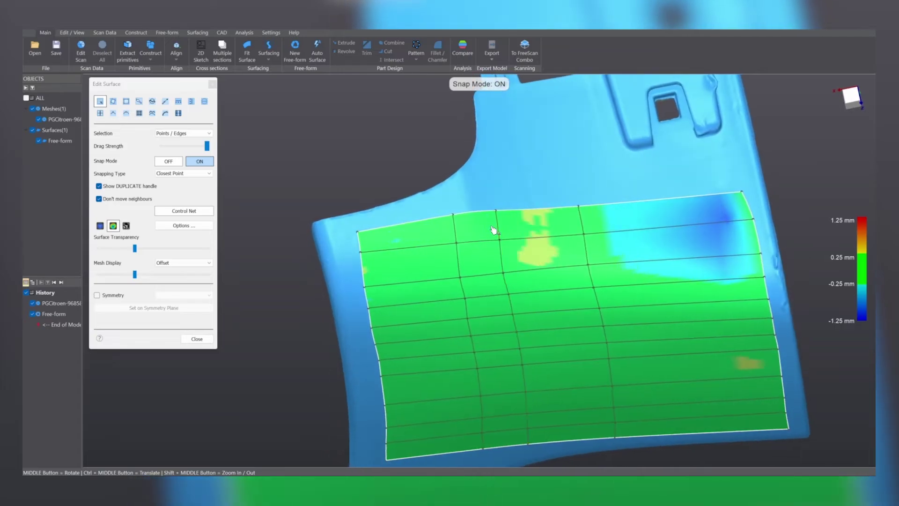
middle_click_drag(491, 220, 492, 210)
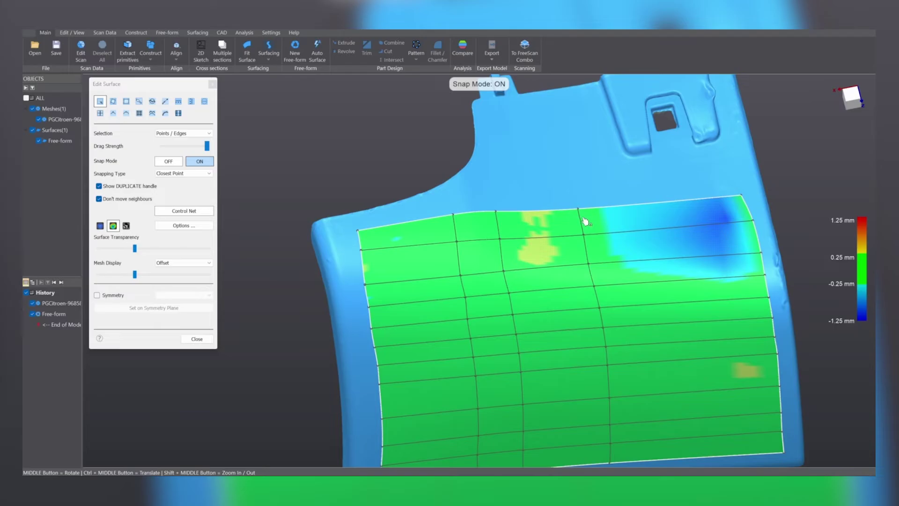
- Shift the neighbouring grid line the same way and split the widest column with a new line near the clip-side border
left_click_drag(584, 221, 556, 218)
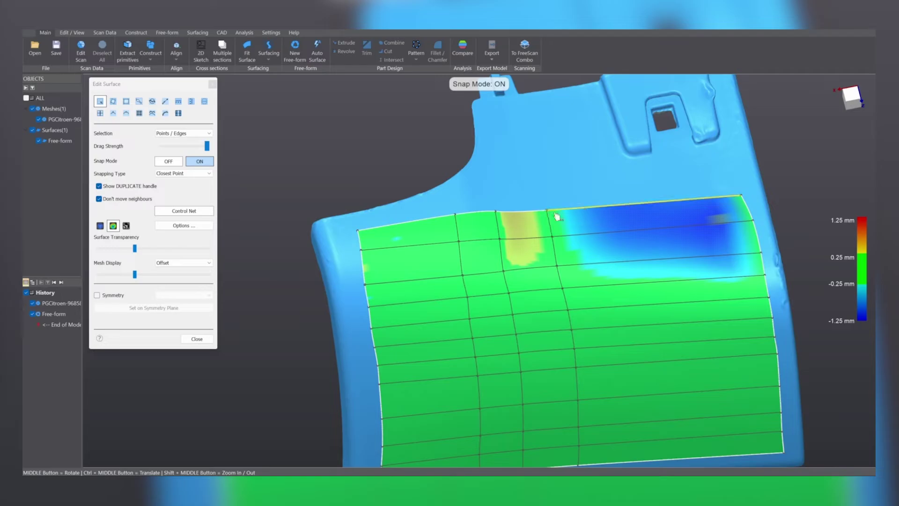
left_click(100, 113)
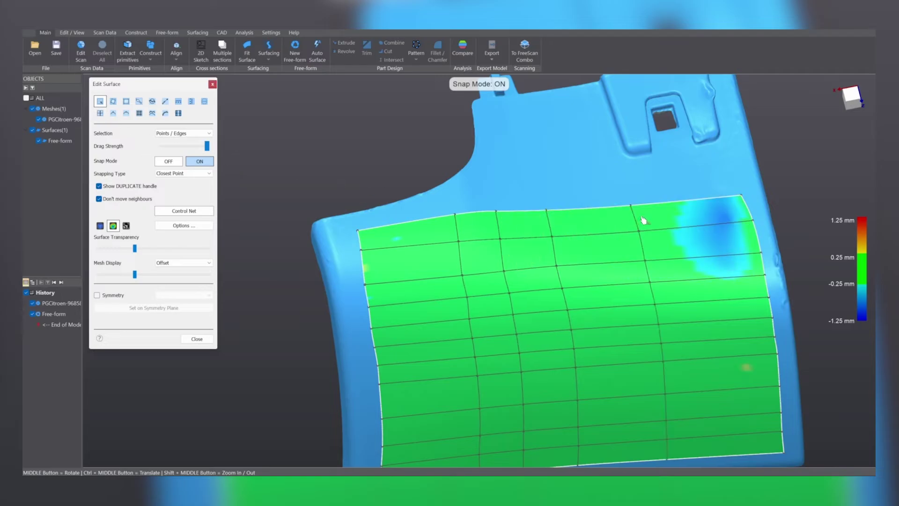
left_click_drag(636, 223, 706, 217)
- Extend the surface's whole outer edge over the clip cut-out and past the panel's end
middle_click_drag(590, 276, 871, 281)
scroll(740, 339, "down", 6)
middle_click_drag(738, 344, 549, 213)
scroll(549, 213, "up", 3)
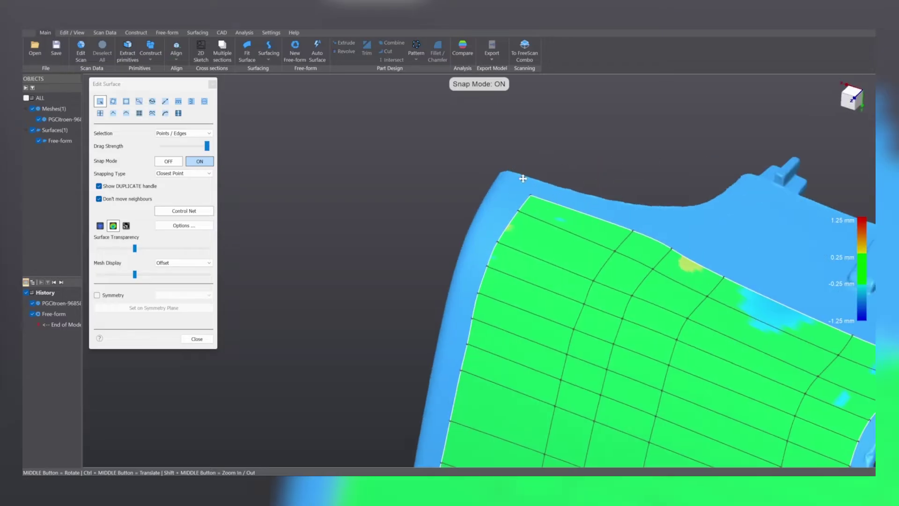
scroll(530, 237, "down", 1)
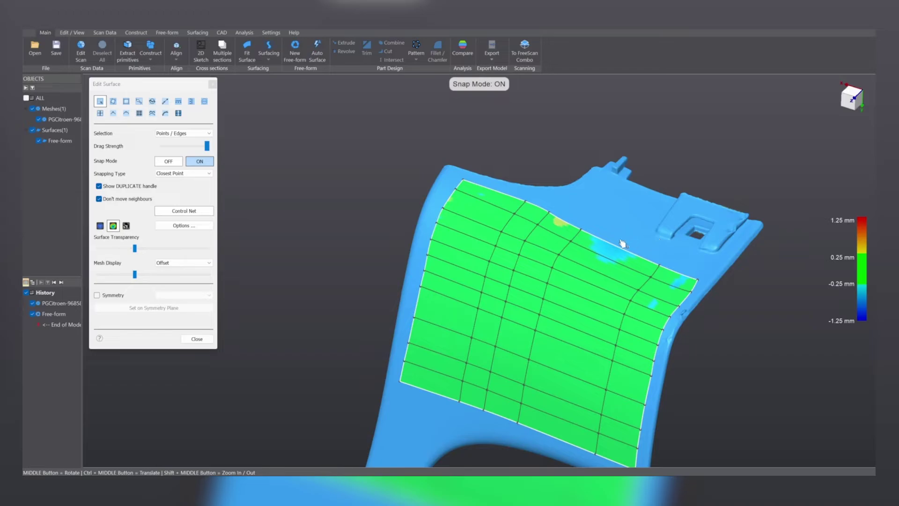
left_click(167, 104)
left_click_drag(591, 237, 706, 125)
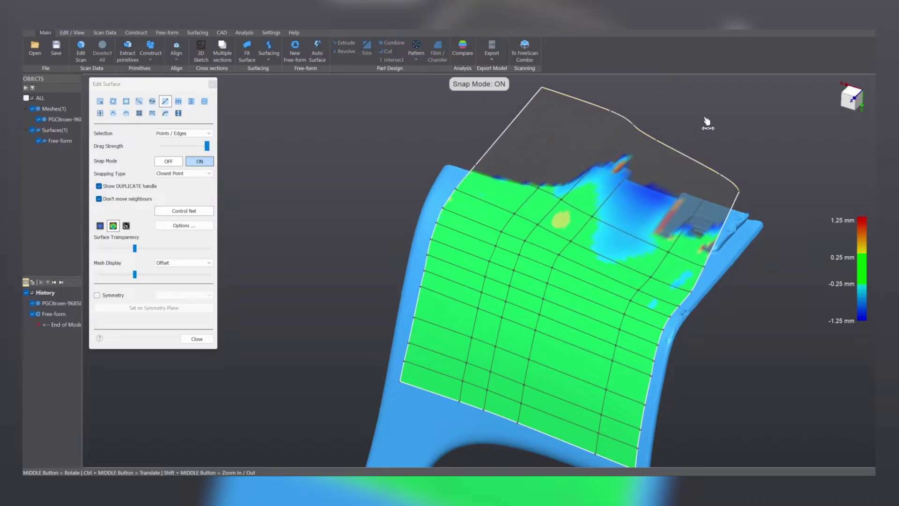
middle_click_drag(733, 273, 655, 278)
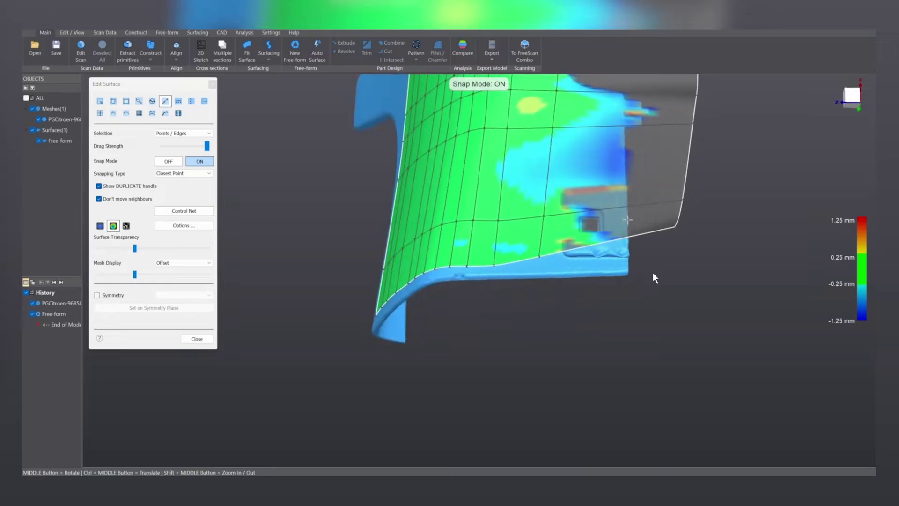
middle_click_drag(563, 93, 568, 145, "ctrl")
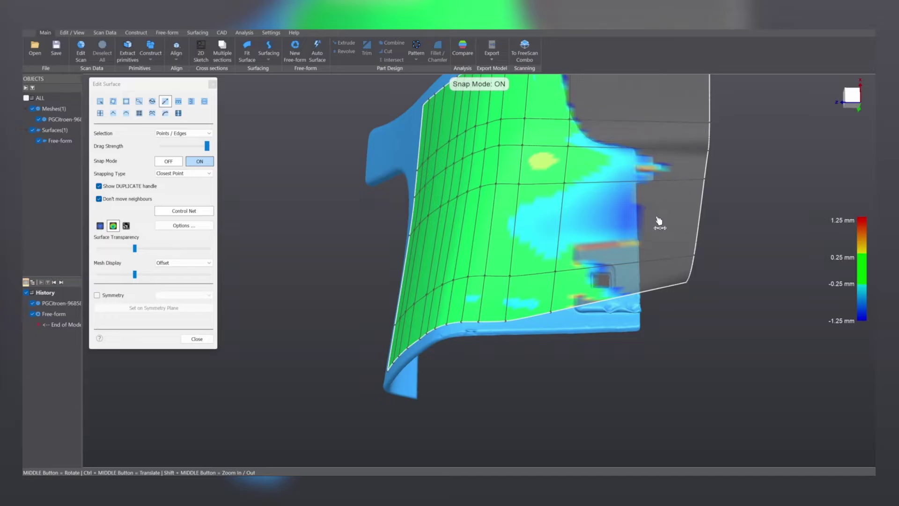
- Adjust the snapped grid points where the extended row begins, from the curved notch toward the clip cut-out
middle_click_drag(477, 217, 548, 270)
scroll(569, 256, "up", 3)
scroll(585, 246, "up", 2)
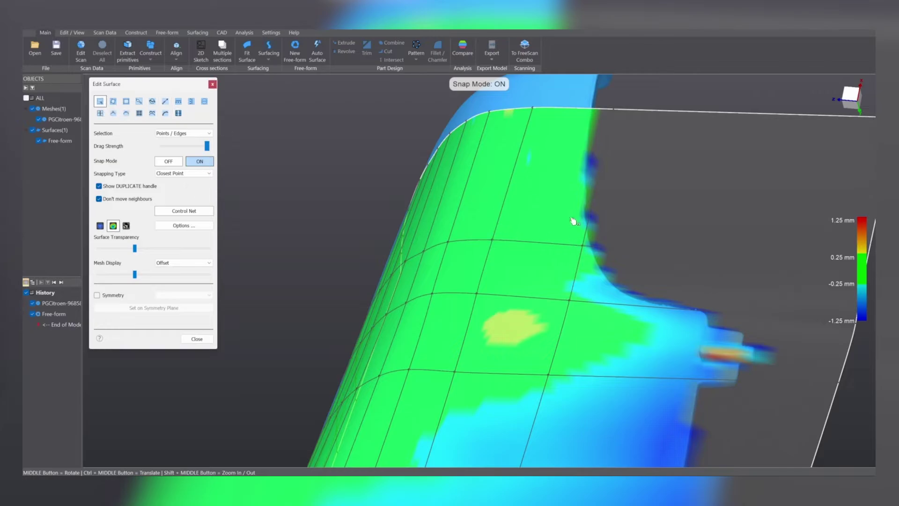
left_click_drag(585, 250, 578, 290)
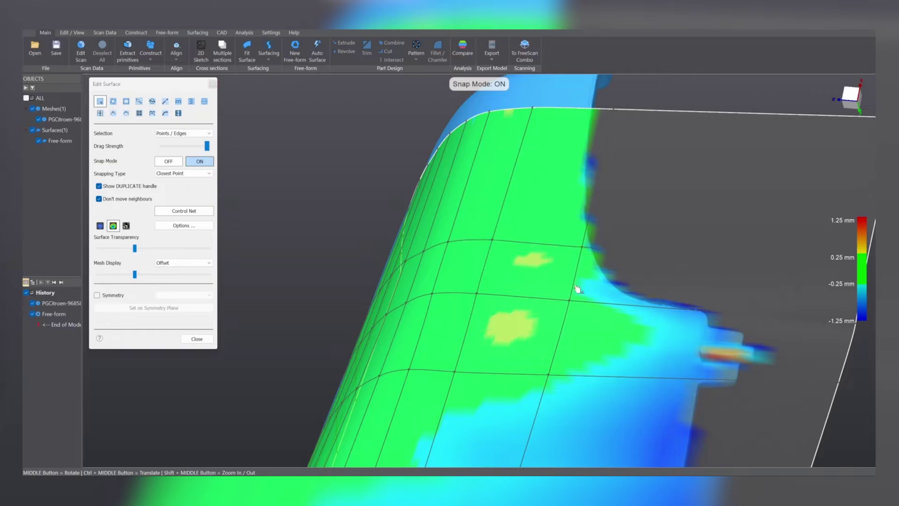
scroll(583, 305, "down", 5)
middle_click_drag(582, 305, 632, 263)
scroll(623, 261, "up", 3)
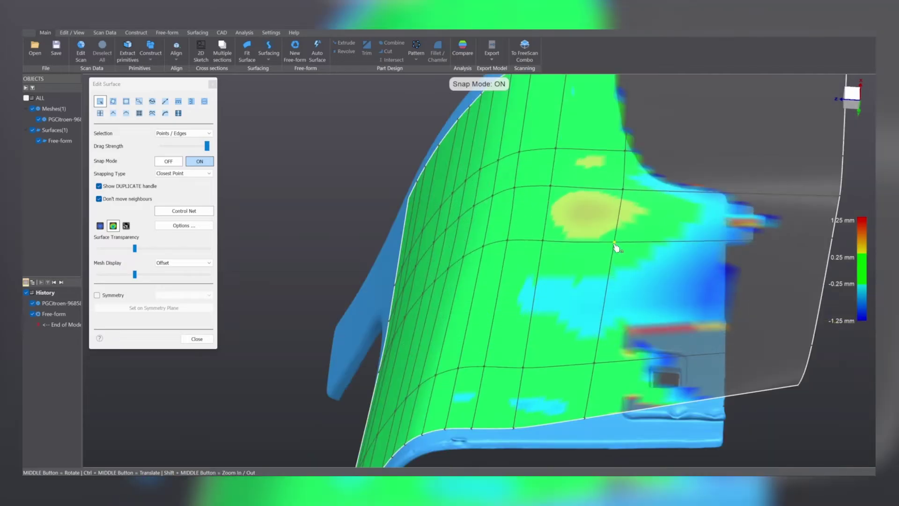
middle_click_drag(638, 294, 603, 300)
left_click_drag(609, 282, 610, 286)
left_click_drag(599, 338, 608, 345)
- Turn off snapping and select the extension's free corner beyond the clip cut-out, using the Local manipulator
middle_click_drag(615, 348, 527, 252)
middle_click_drag(527, 252, 438, 272, "ctrl")
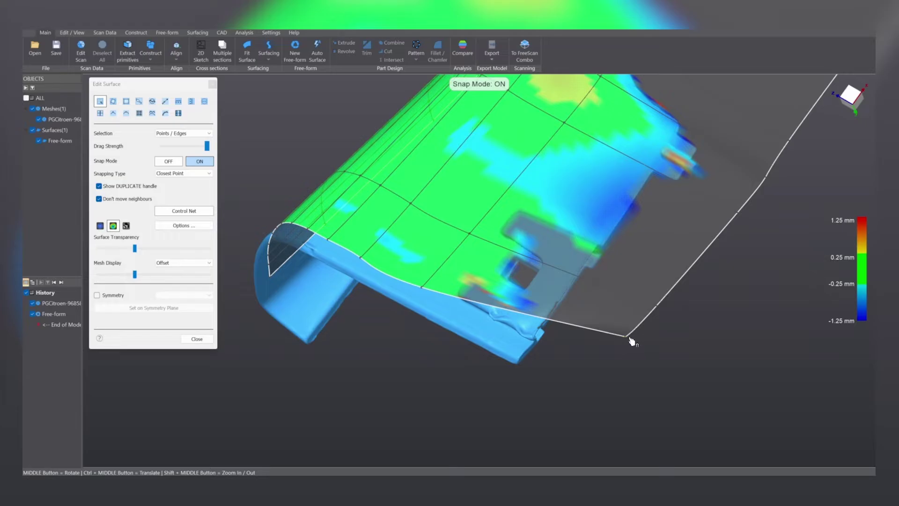
middle_click_drag(651, 331, 512, 332)
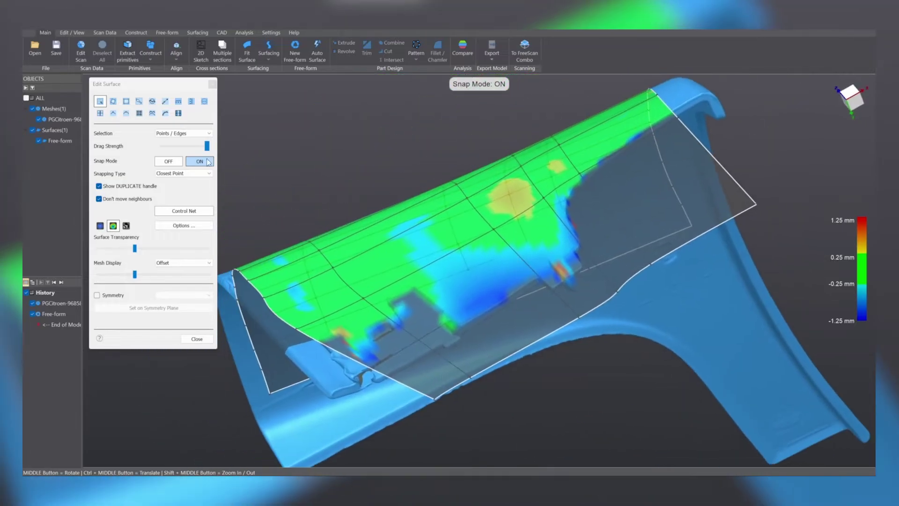
left_click(167, 161)
middle_click_drag(380, 345, 483, 253, "ctrl")
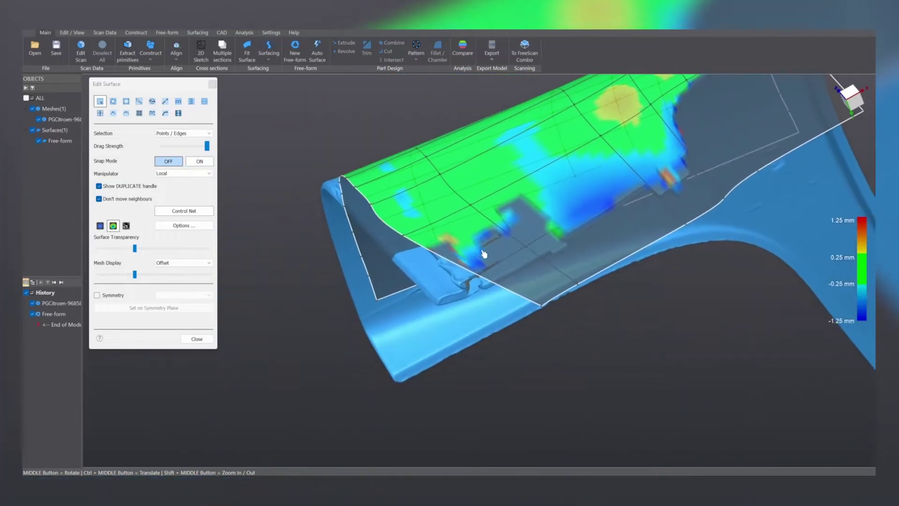
left_click(542, 308)
middle_click_drag(541, 251, 465, 311)
left_click(187, 175)
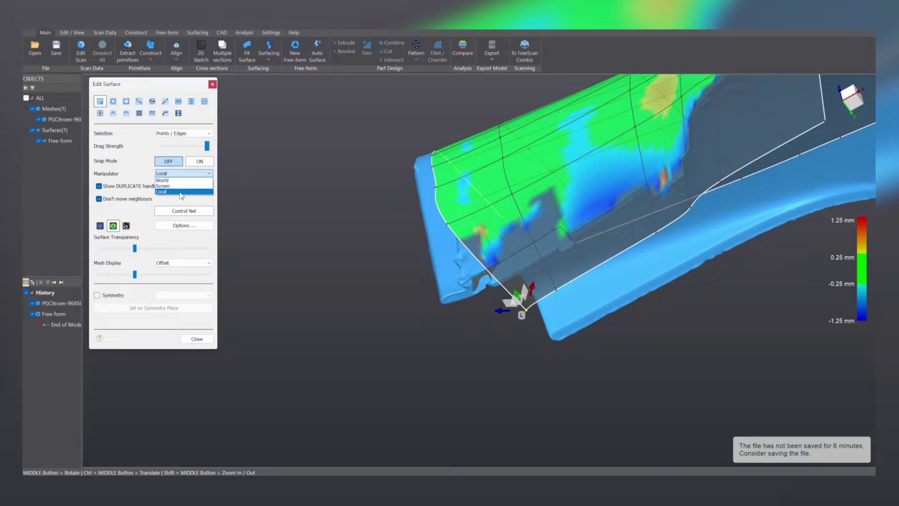
left_click(180, 192)
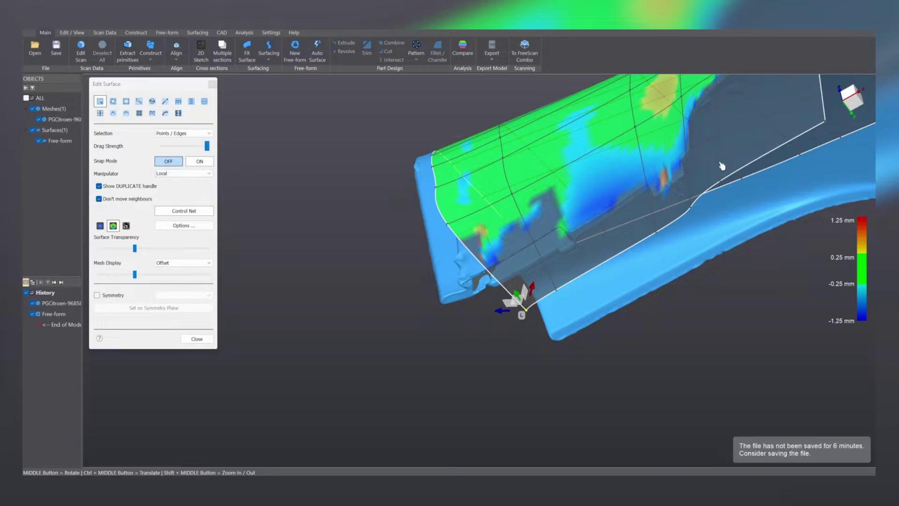
middle_click_drag(721, 164, 621, 187)
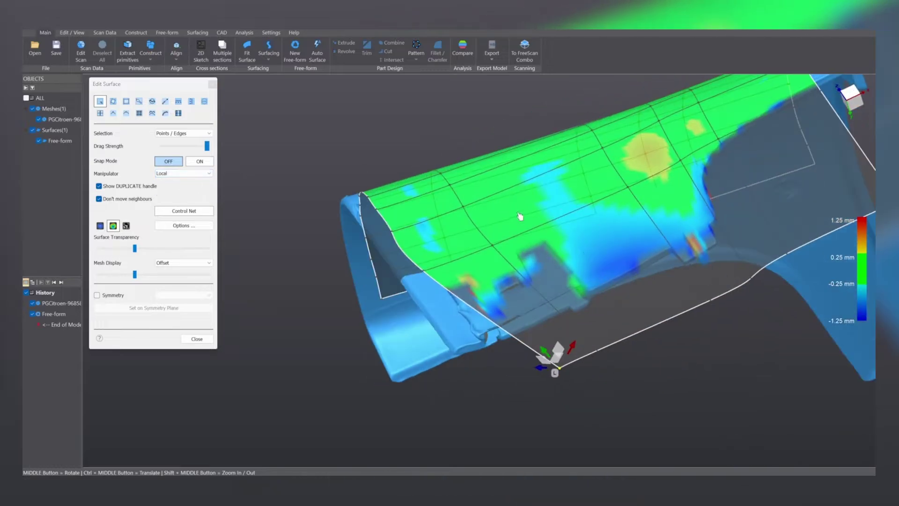
middle_click_drag(520, 216, 616, 220)
- Nudge the short middle segment of the extension's free edge and its adjacent edge point to smooth the surface
left_click(525, 267)
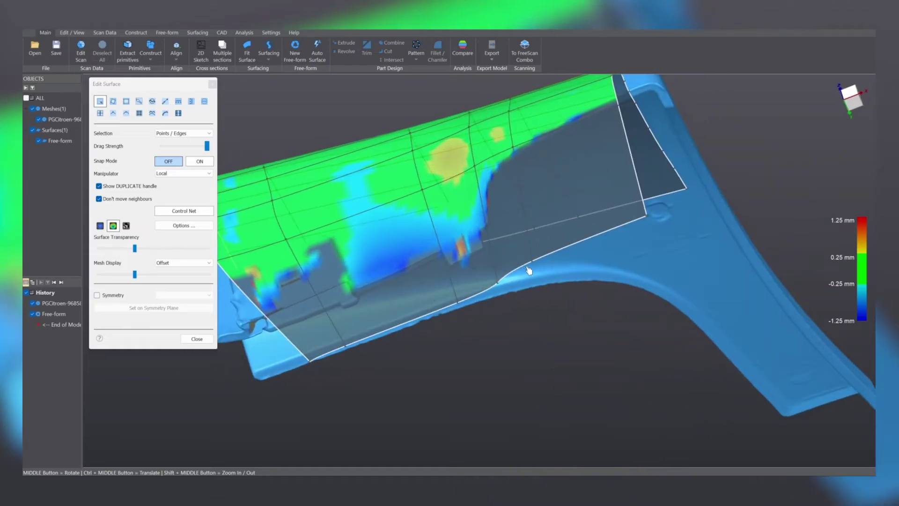
left_click(529, 267)
left_click_drag(502, 258, 506, 262)
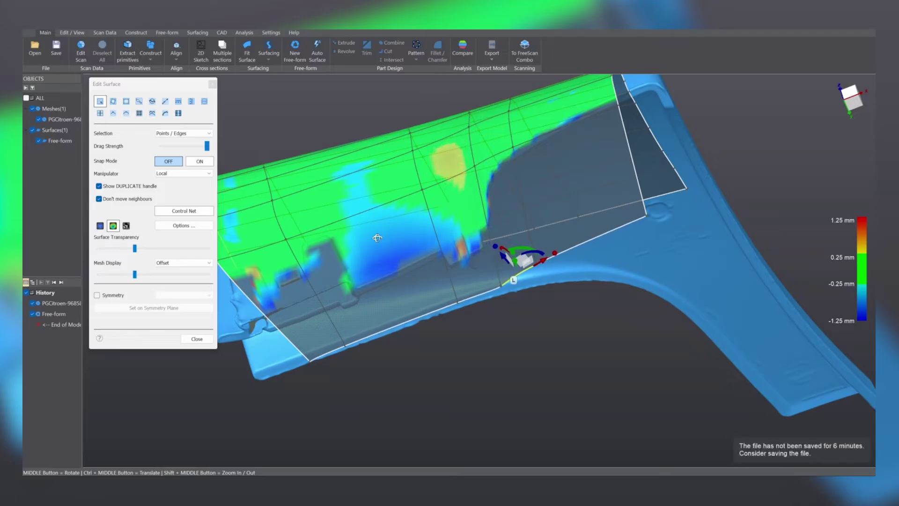
middle_click_drag(378, 238, 485, 251)
left_click(531, 258)
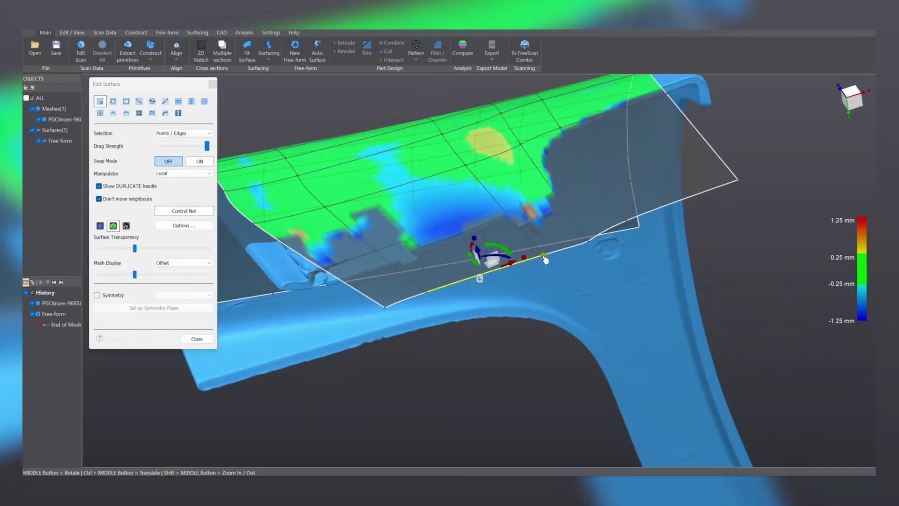
left_click(544, 257)
left_click_drag(539, 238, 541, 239)
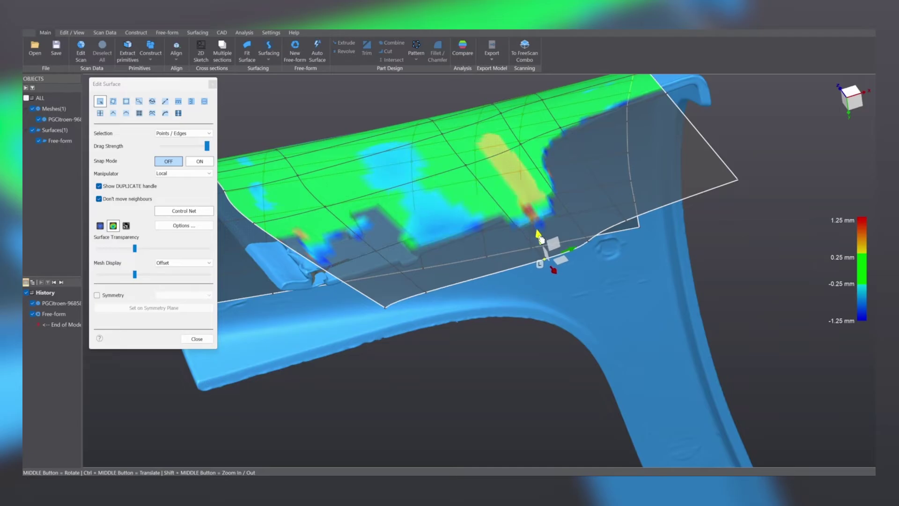
- Reposition the free edge's point nearest the clip side and its end corner to improve the fit around the cut-out
left_click(426, 293)
left_click_drag(421, 272, 393, 357)
left_click(386, 309)
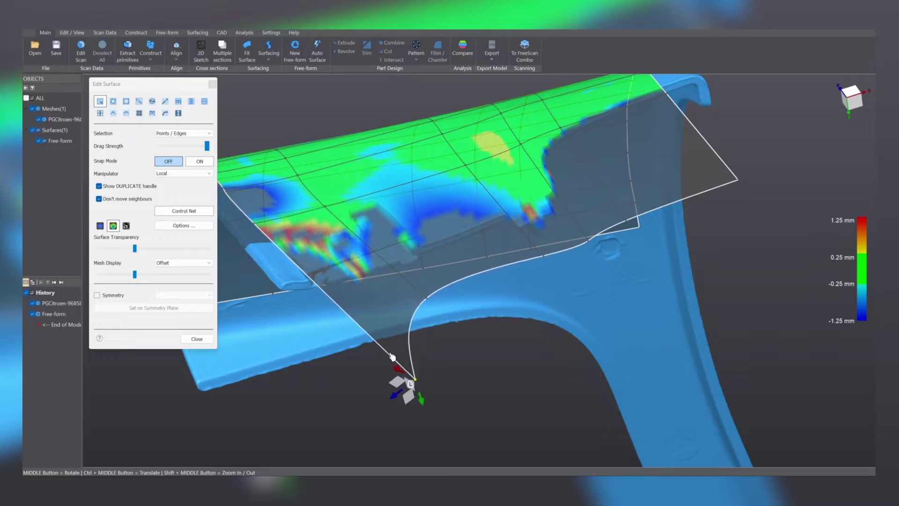
middle_click_drag(393, 357, 574, 305)
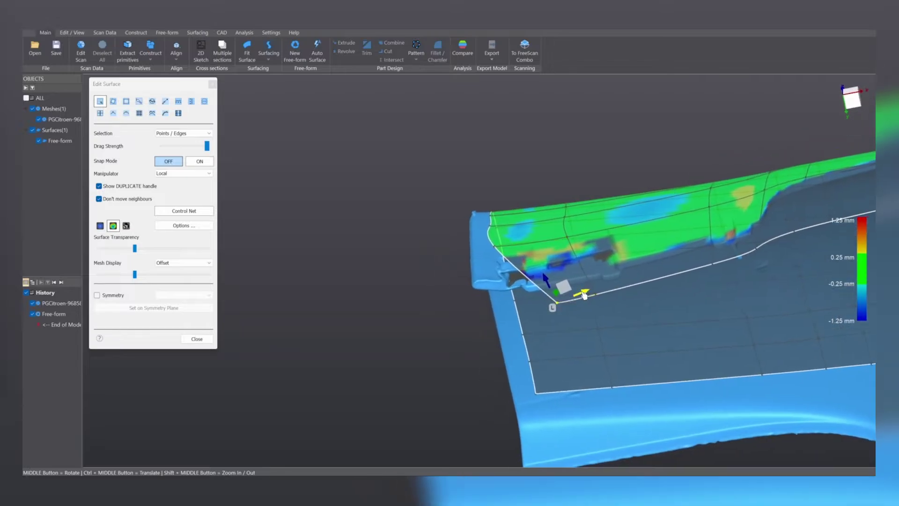
left_click_drag(557, 301, 480, 326)
middle_click_drag(480, 327, 568, 319)
left_click_drag(573, 317, 575, 298)
middle_click_drag(575, 299, 576, 382)
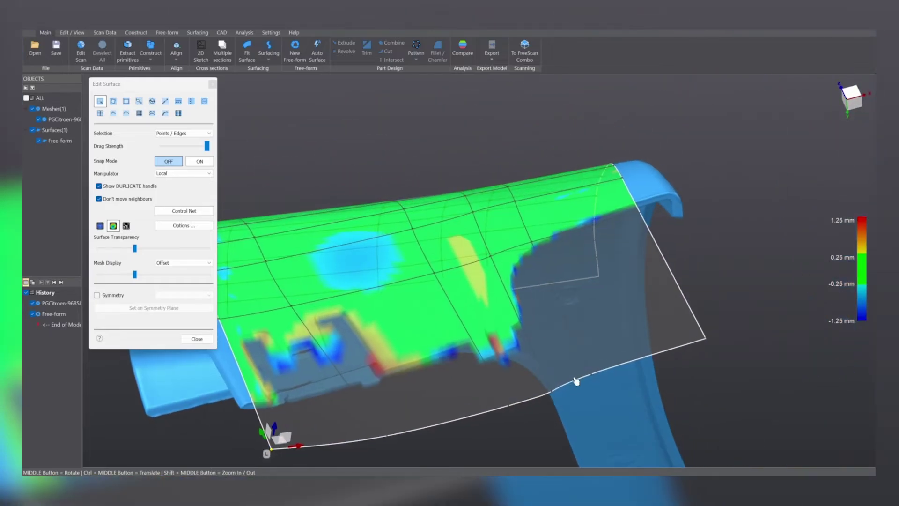
- Nudge the free edge's point over the narrow leg and the adjacent end corner to refine the surface fit
left_click(592, 375)
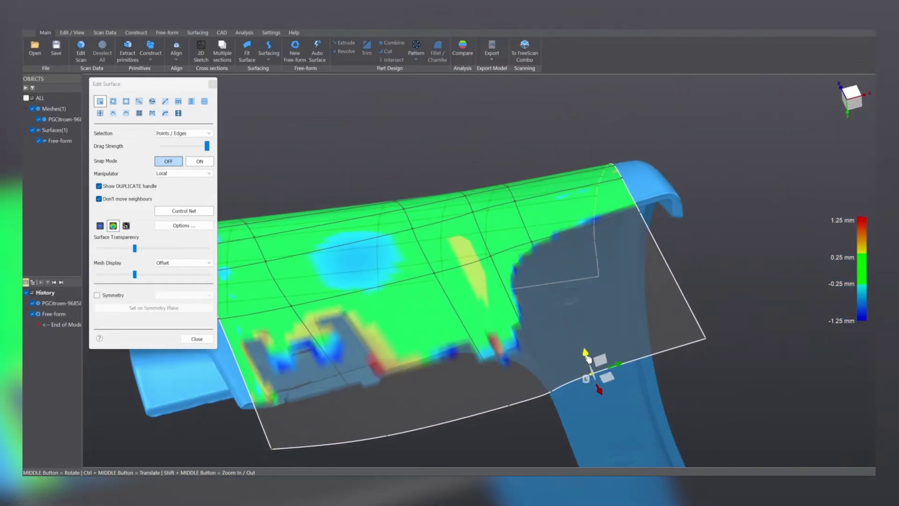
mouse_move(588, 359)
left_mouse_down()
mouse_move(592, 372)
mouse_move(589, 362)
left_mouse_up()
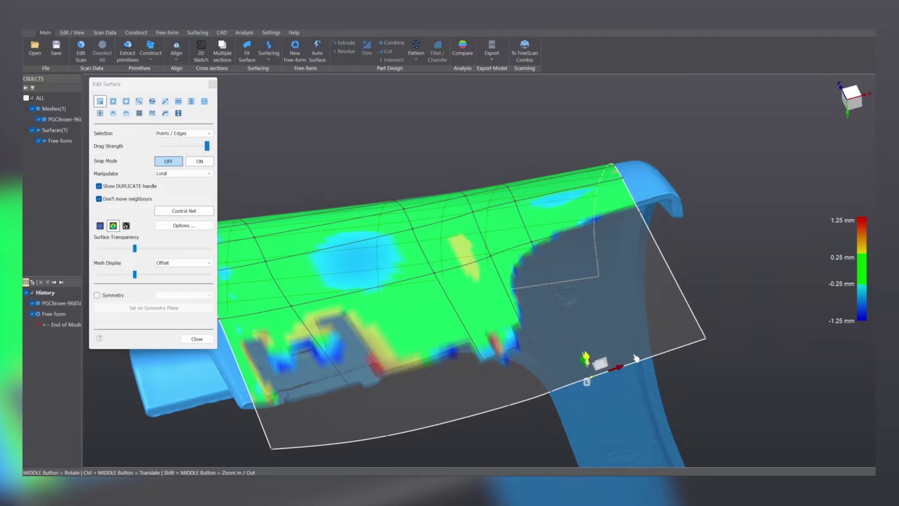
left_click(707, 339)
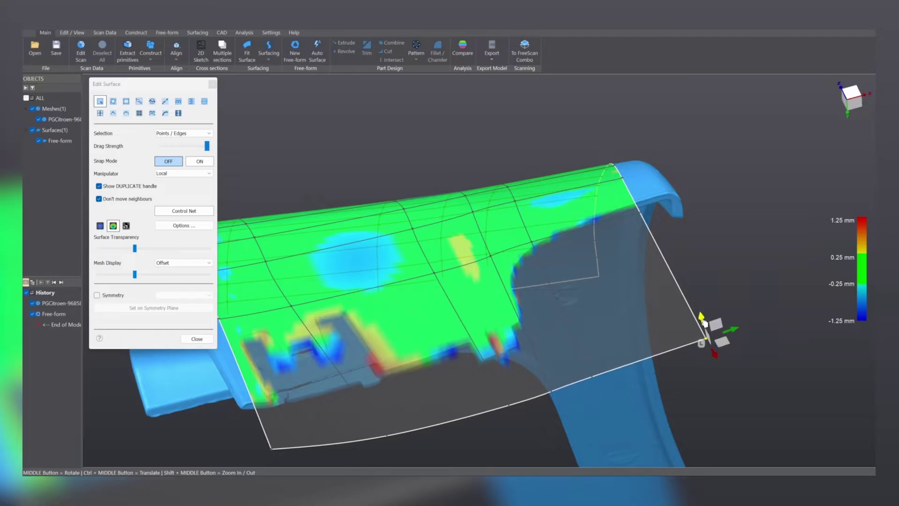
left_click_drag(705, 323, 705, 321)
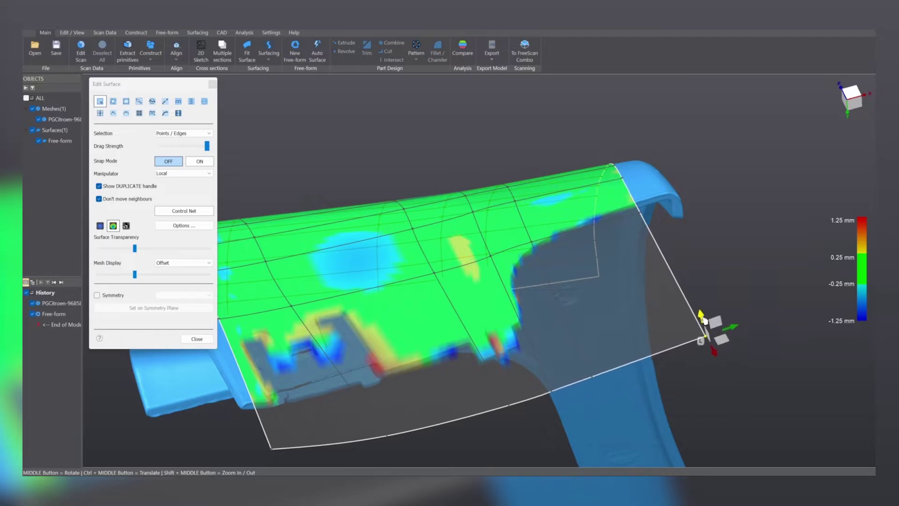
- Move the grid segment across the light-blue patch on the face to bring the surface closer to the mesh
middle_click_drag(705, 320, 498, 236)
middle_click_drag(392, 316, 441, 270)
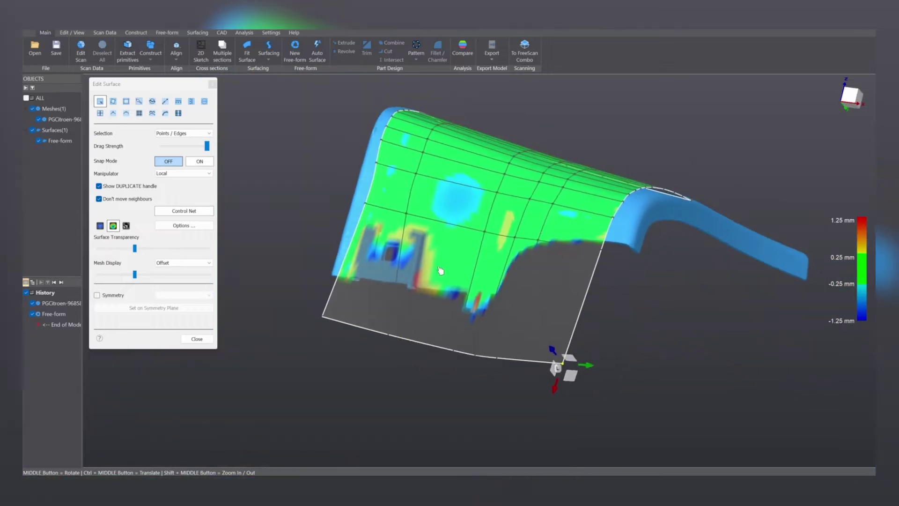
left_click(431, 221)
left_click(439, 217)
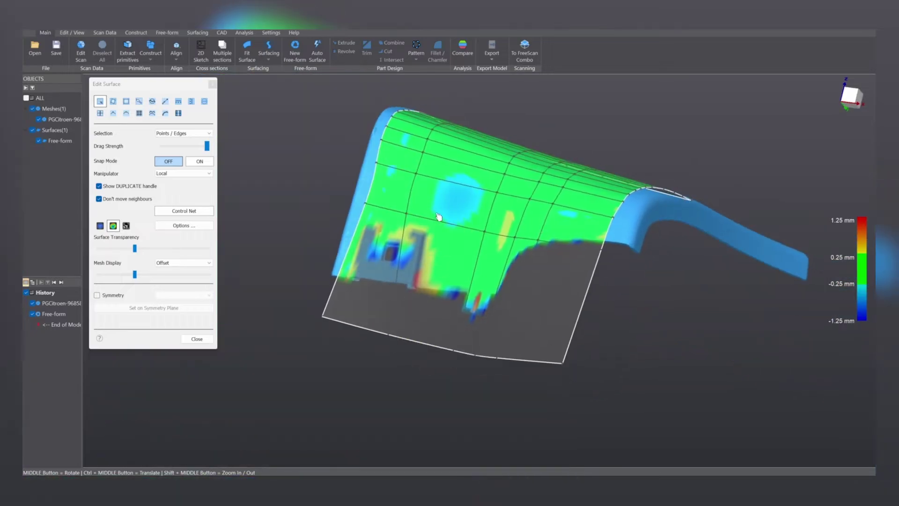
left_click(447, 184)
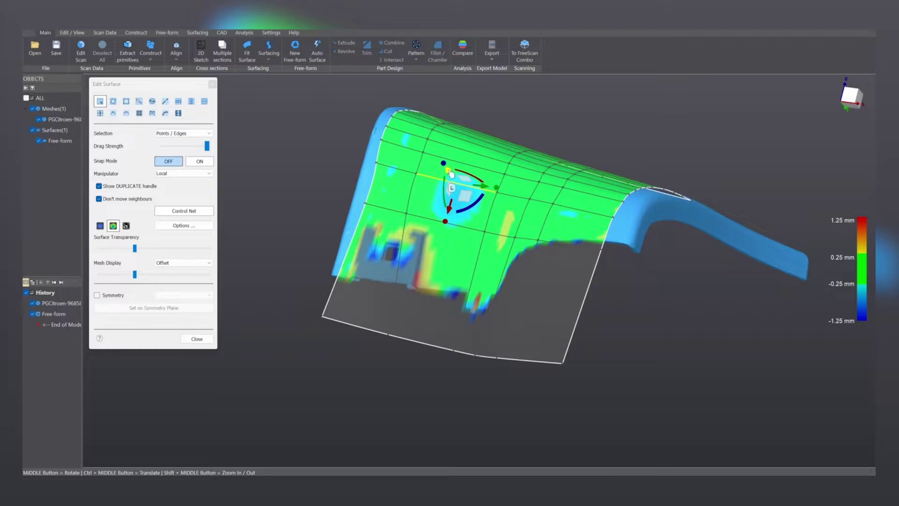
left_click_drag(450, 172, 449, 172)
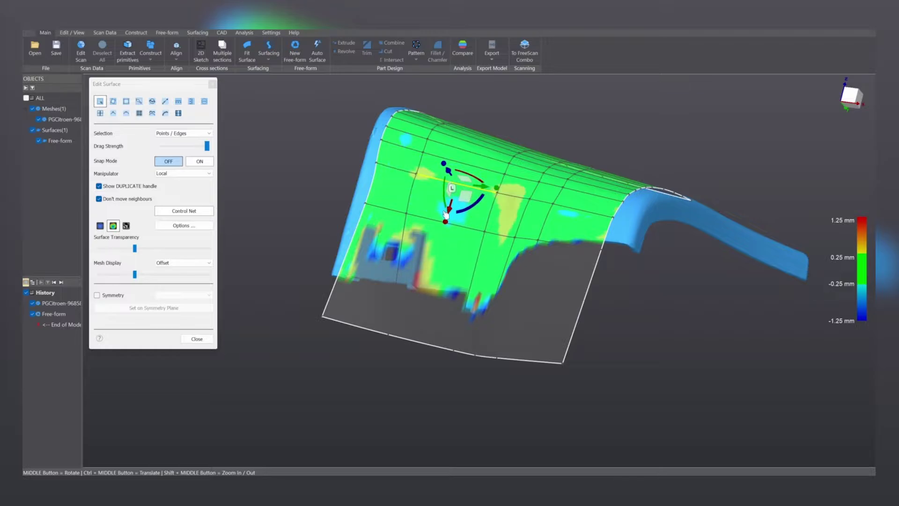
- Extend the surface's opposite end edge along the narrow leg until it passes the leg's tip
middle_click_drag(634, 305, 498, 265)
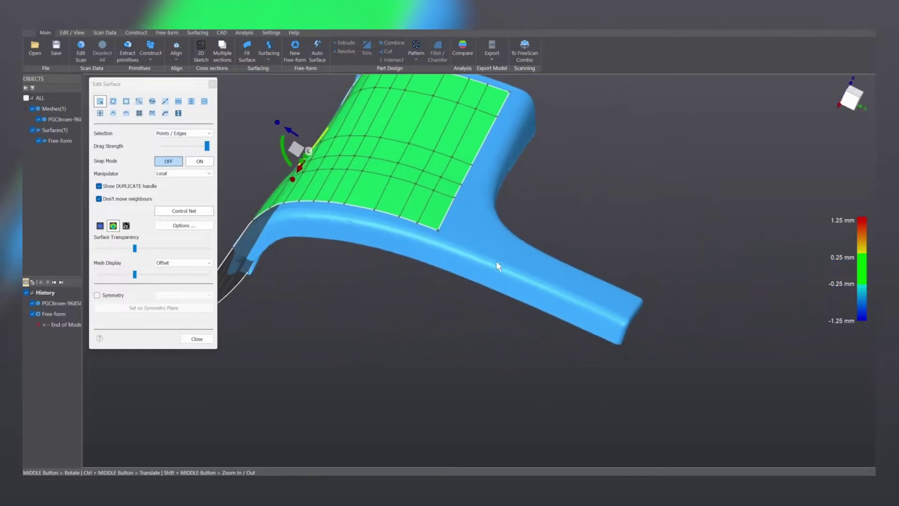
middle_click_drag(568, 261, 448, 145)
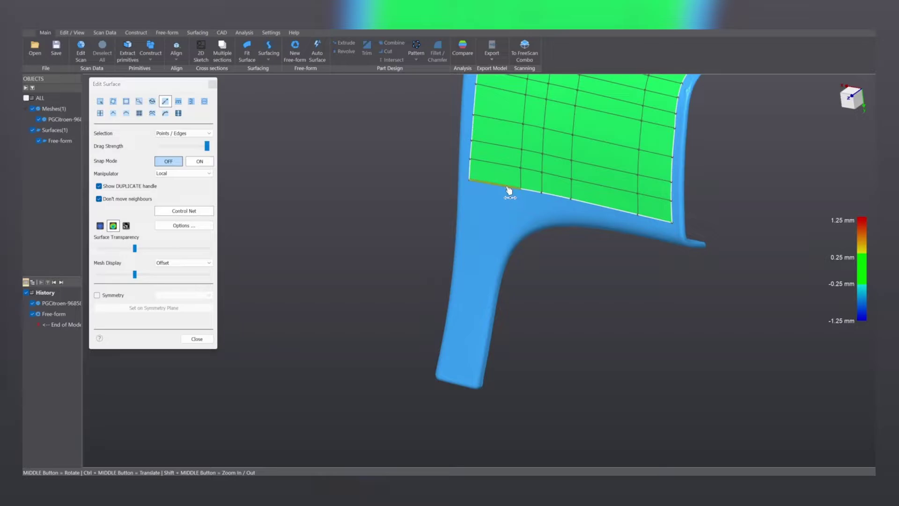
left_click_drag(509, 189, 468, 471)
middle_click_drag(413, 337, 365, 284, "ctrl")
left_click(466, 281)
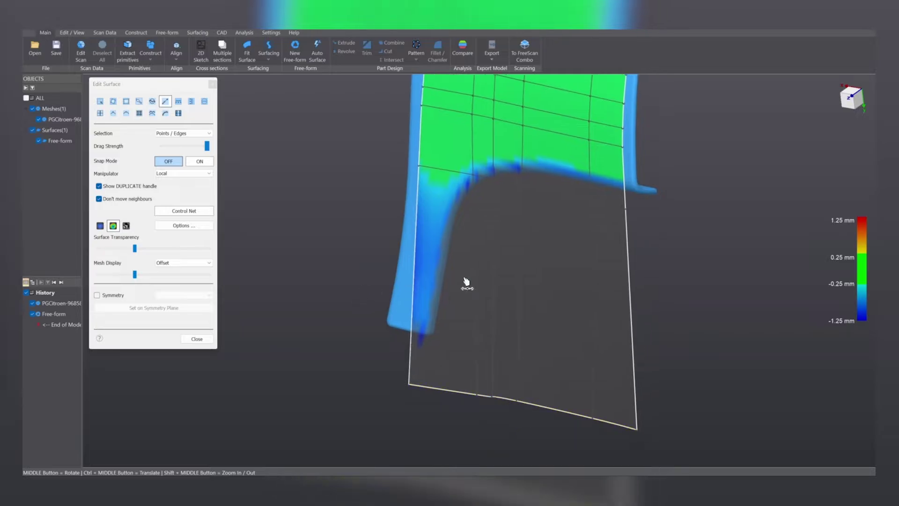
- Insert a grid row across the middle of the leg extension, starting from its long side edge
middle_click_drag(466, 281, 688, 217)
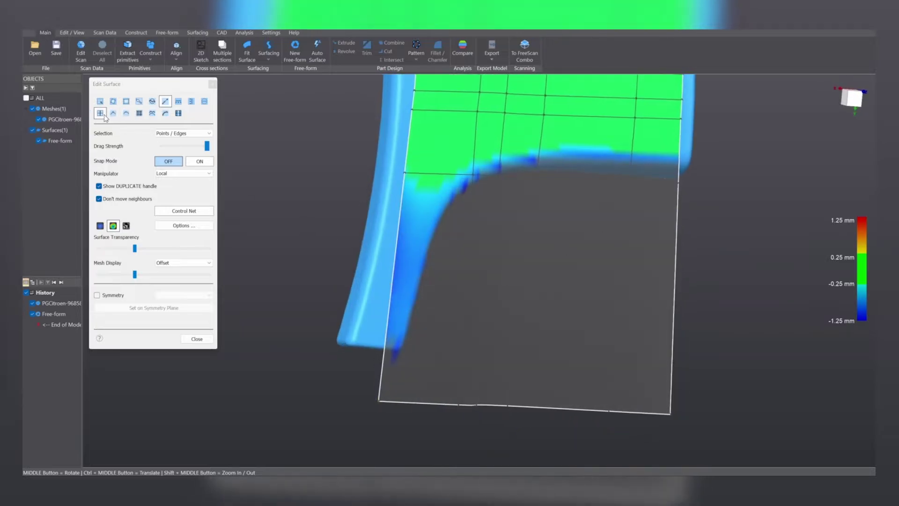
left_click(398, 253)
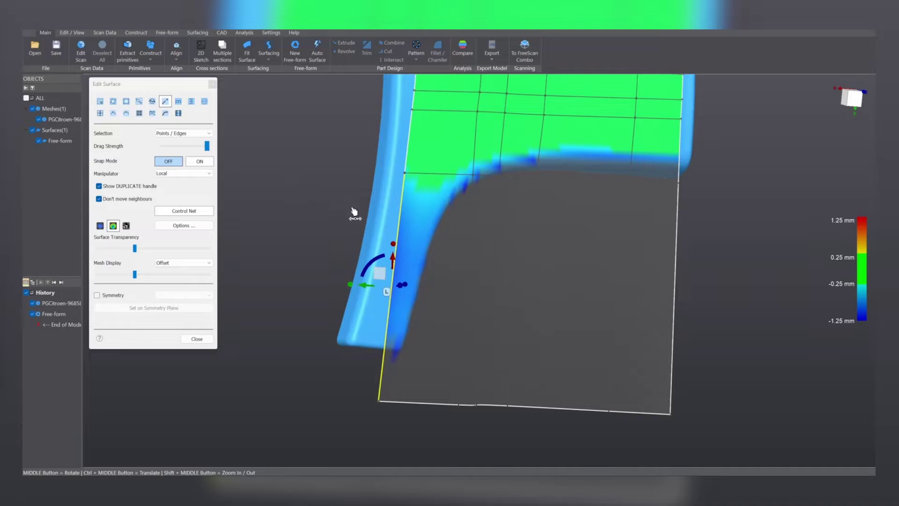
key("Escape")
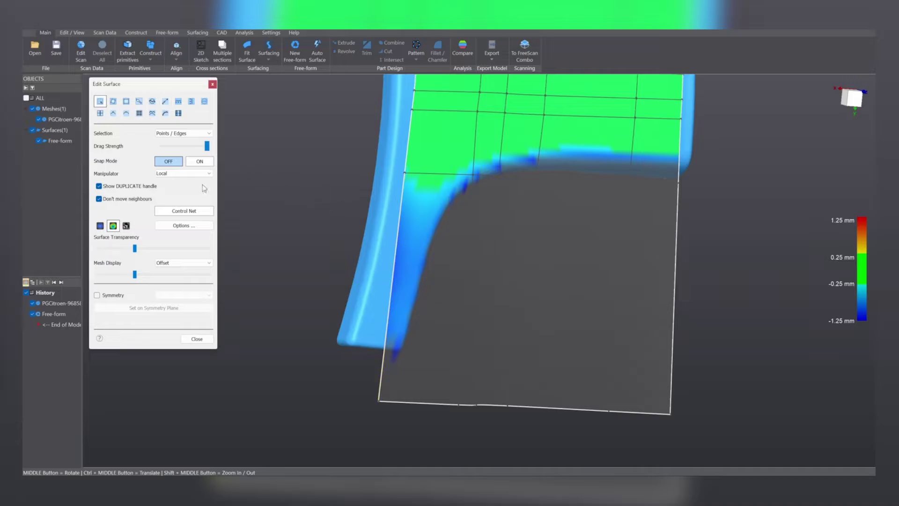
left_click(399, 233)
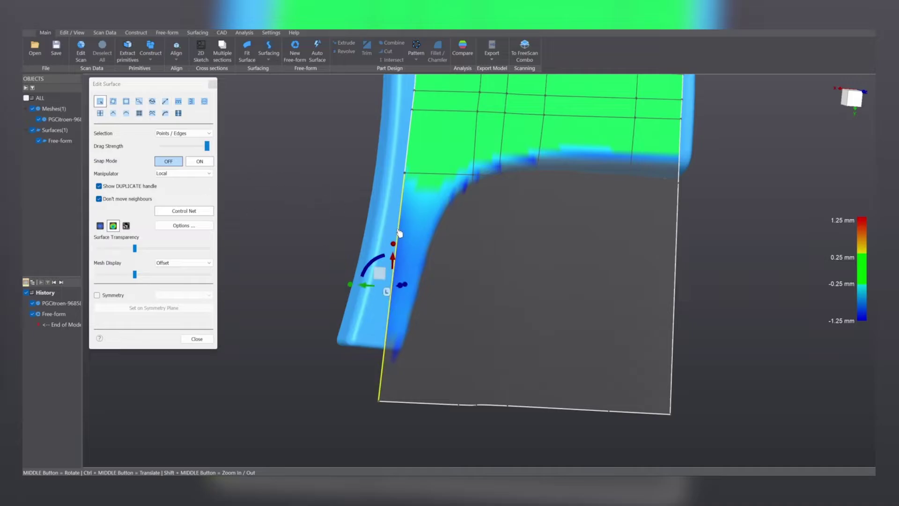
left_click(102, 114)
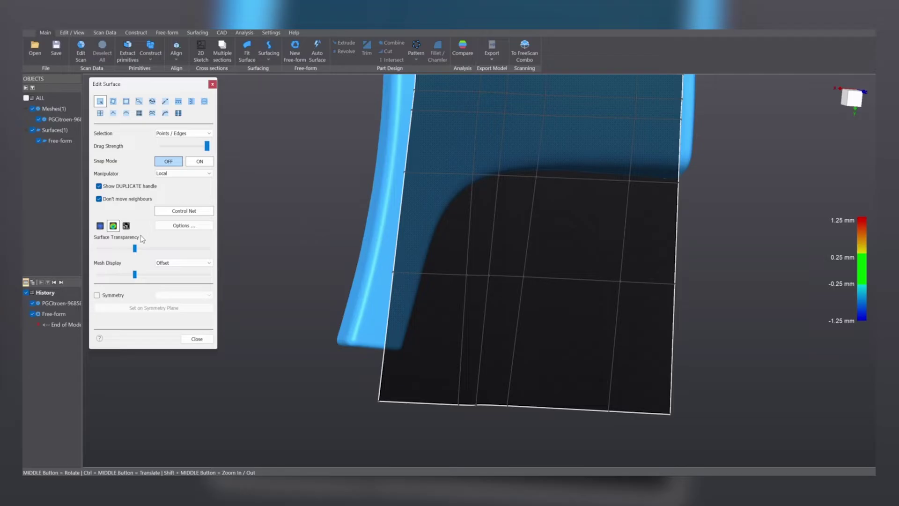
left_click(126, 226)
left_click(113, 226)
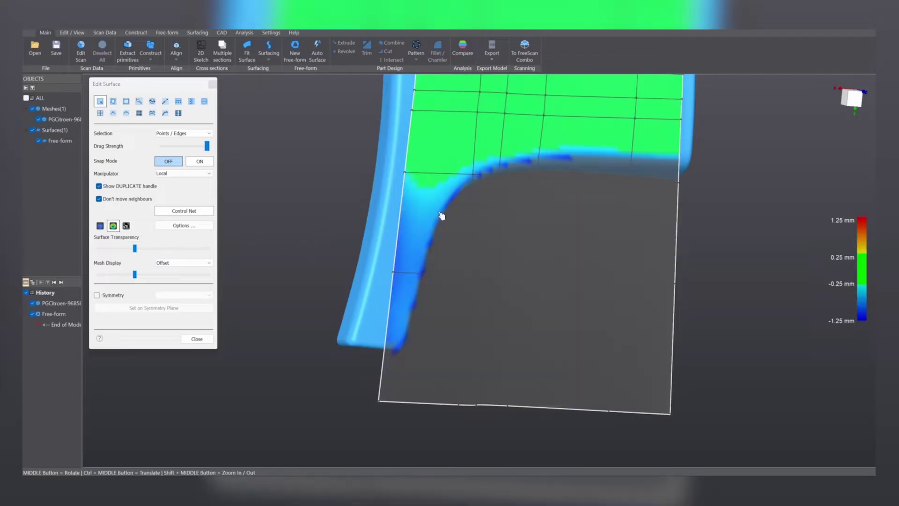
- Turn on Closest Point snapping and pull the grid points at the leg's base and middle onto the leg's mesh
left_click(204, 162)
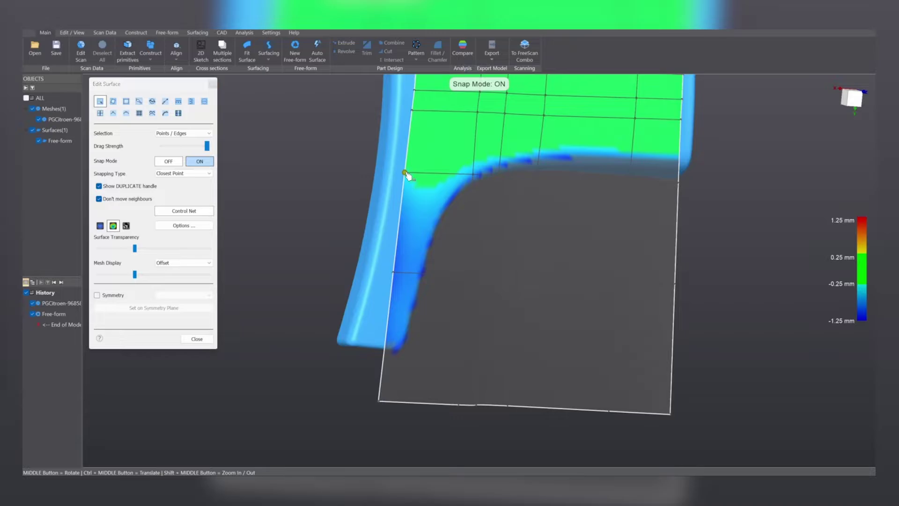
left_click_drag(405, 174, 404, 174)
left_click_drag(473, 180, 463, 180)
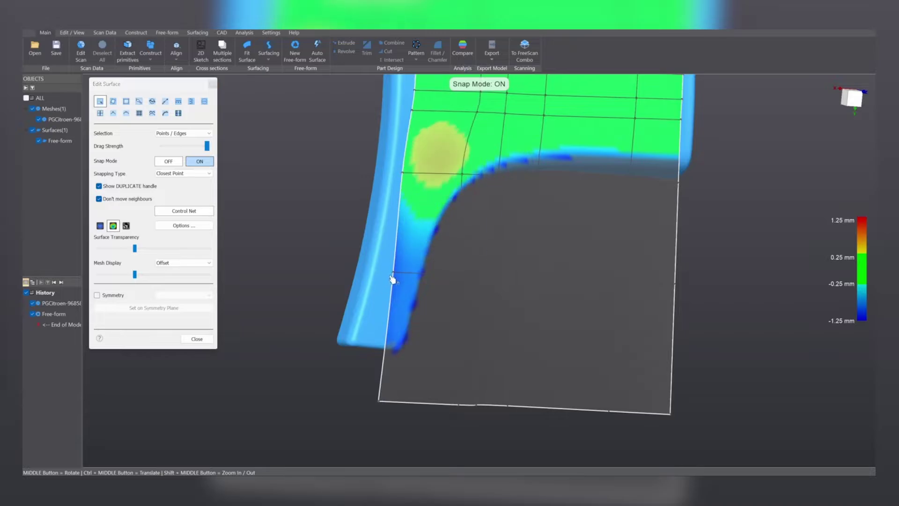
left_click_drag(393, 279, 380, 279)
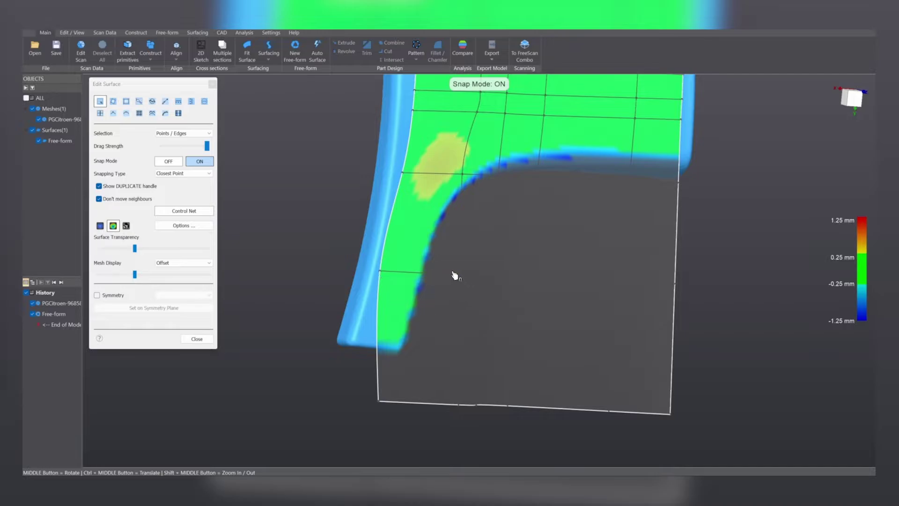
left_click_drag(468, 277, 412, 275)
- Turn off snapping and shift the extension's entire free edge sideways so it lines up with the leg's tip
mouse_move(500, 234)
middle_mouse_down()
mouse_move(491, 201)
mouse_move(493, 225)
middle_mouse_up()
middle_click_drag(605, 216, 568, 168)
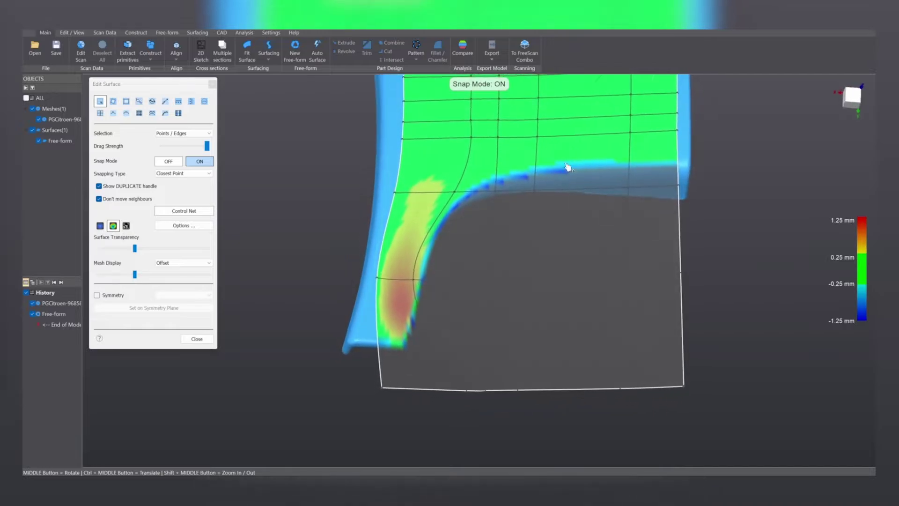
middle_click_drag(522, 318, 504, 259)
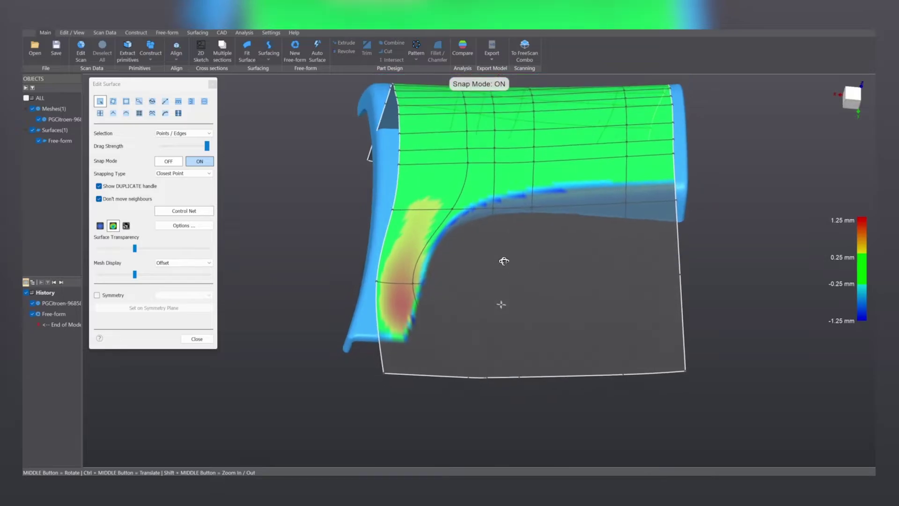
left_click(176, 161)
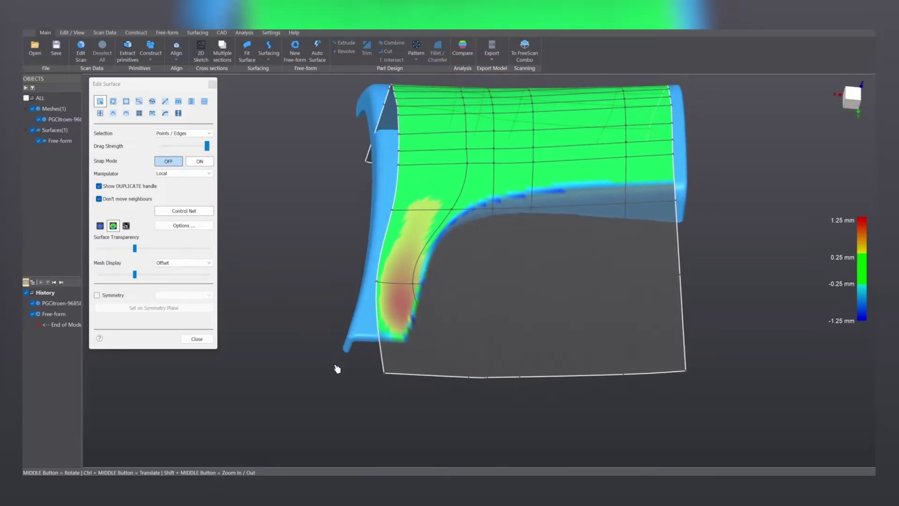
left_click(393, 375)
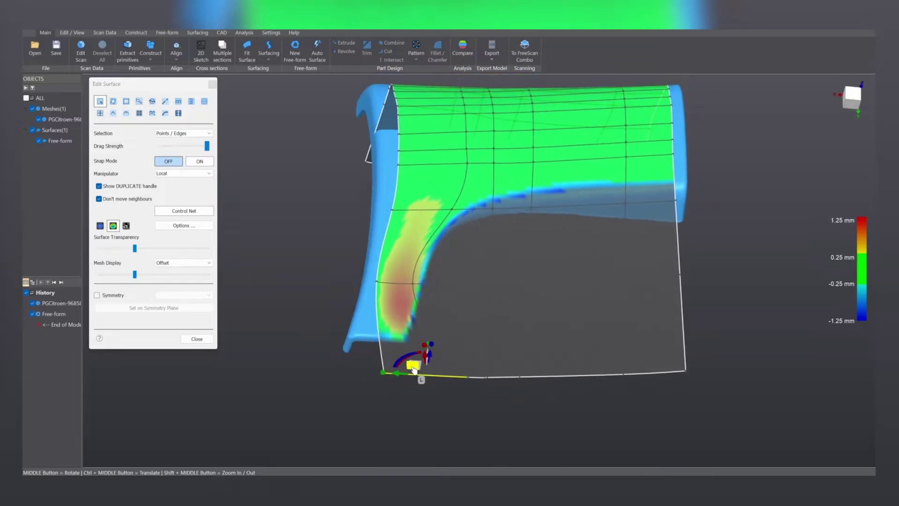
double_click(461, 379)
left_click_drag(508, 379, 477, 393)
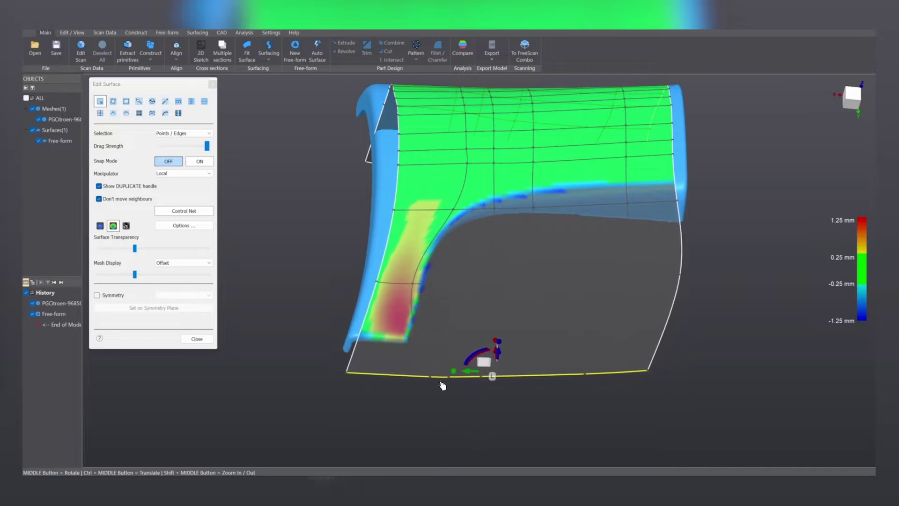
left_click(399, 417)
- Move the free edge's first inner point toward the corner beside the leg's tip
middle_click_drag(405, 391, 442, 416)
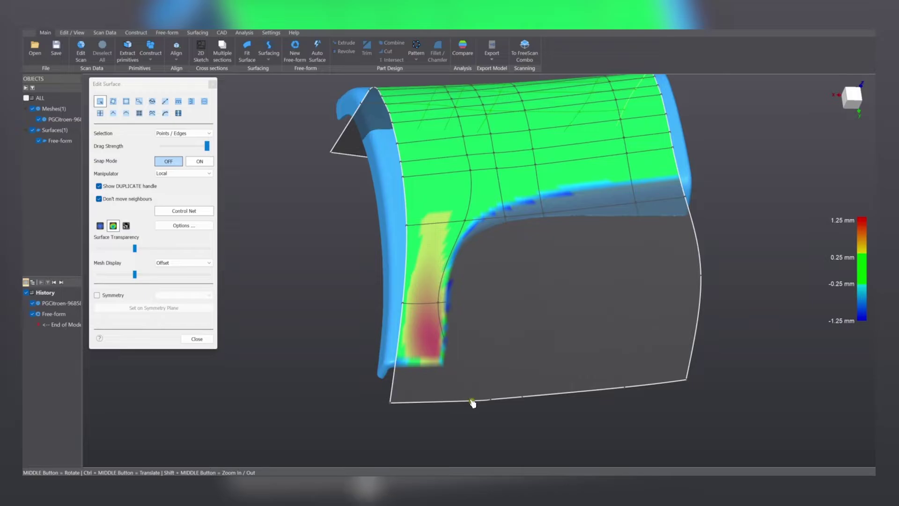
left_click(472, 401)
left_click_drag(451, 404, 401, 414)
- Turn snapping on and adjust the grid point at the curved transition into the leg against the mesh
middle_click_drag(497, 249, 472, 221)
left_click(469, 216)
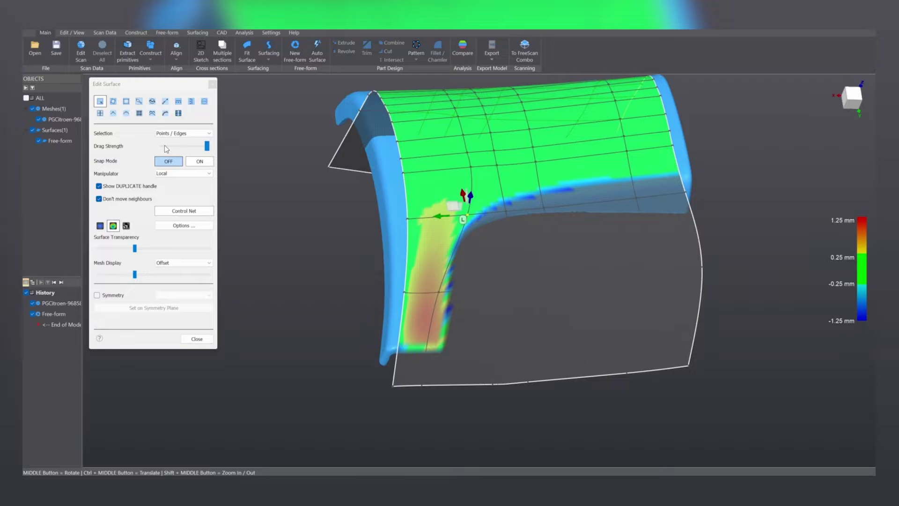
left_click(200, 161)
left_click_drag(468, 215, 465, 216)
middle_click_drag(466, 275, 425, 268)
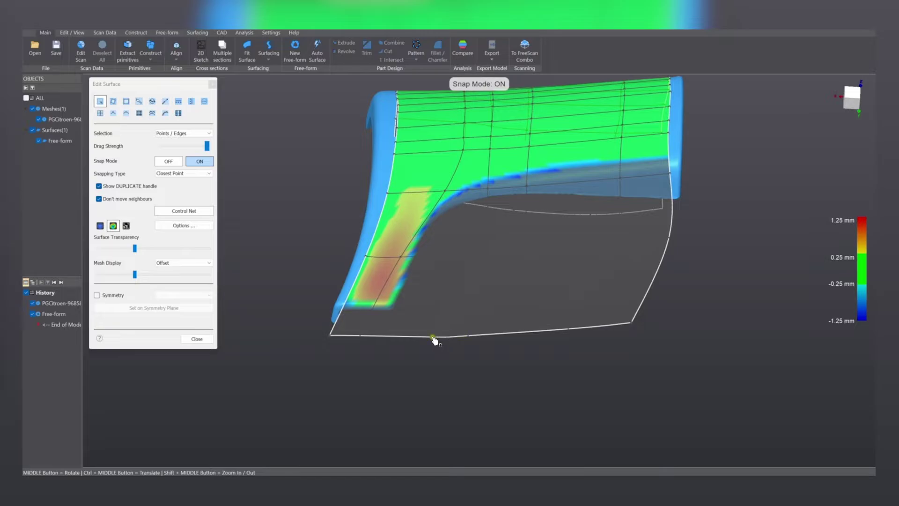
- Turn off snapping, shift the free edge's next point toward the leg and reposition the inner grid points beside the leg
left_click(168, 161)
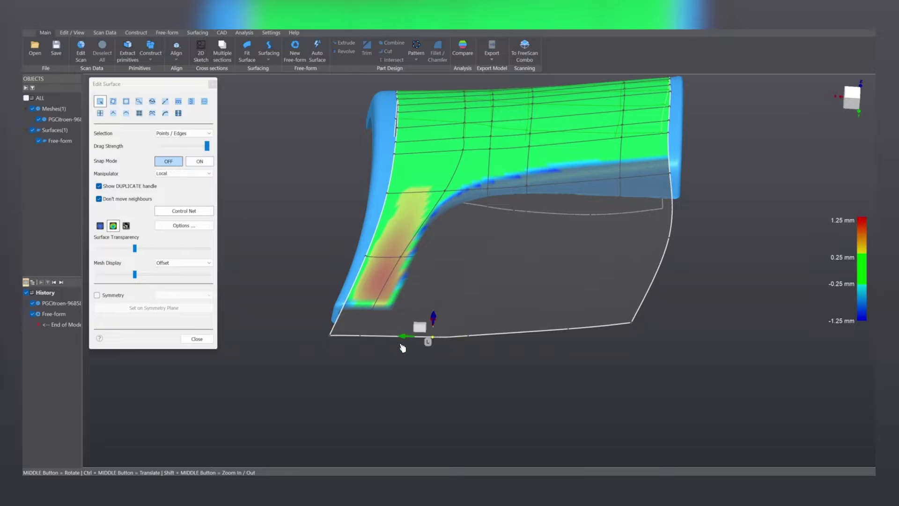
left_click_drag(406, 339, 393, 339)
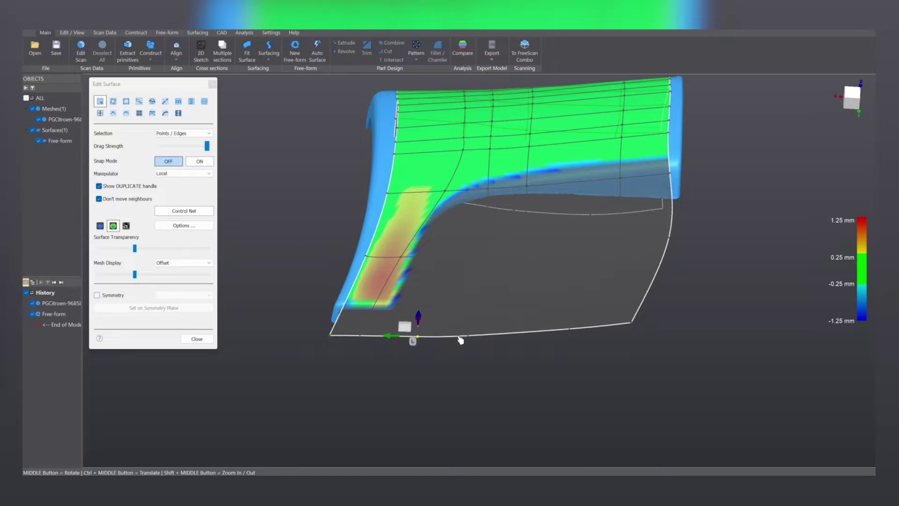
middle_click_drag(460, 340, 501, 358)
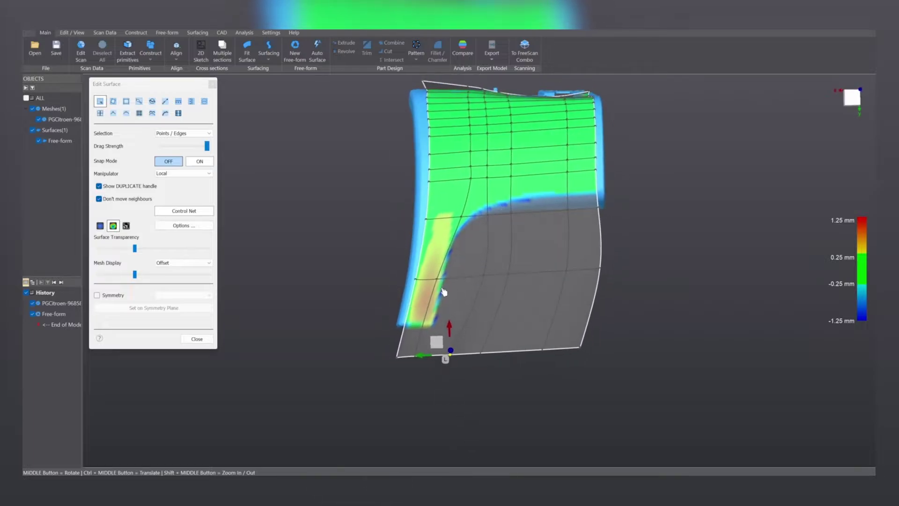
left_click(488, 278)
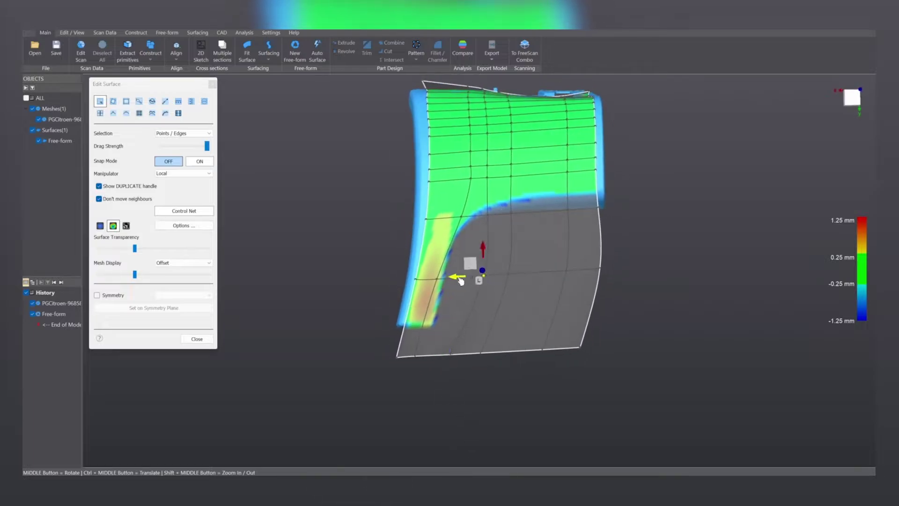
mouse_move(462, 278)
left_mouse_down()
mouse_move(444, 280)
mouse_move(476, 279)
left_mouse_up()
left_click(509, 276)
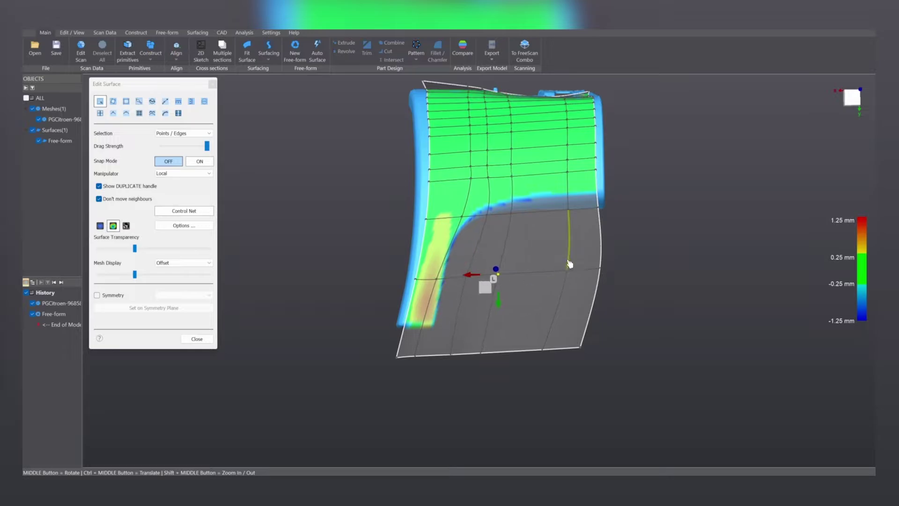
- Adjust the height of the free edge's segment below the leg's tip to bring the surface closer to the mesh
mouse_move(423, 303)
middle_mouse_down()
mouse_move(429, 297)
mouse_move(424, 307)
middle_mouse_up()
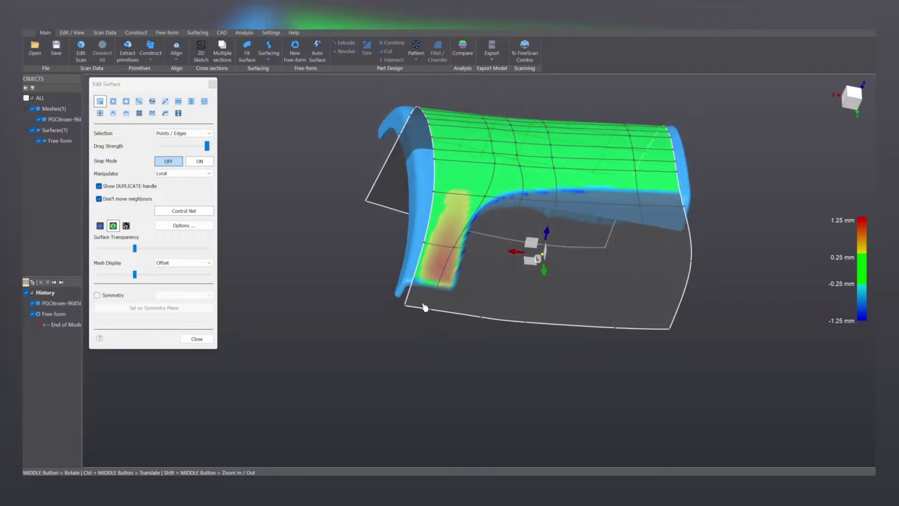
left_click(414, 307)
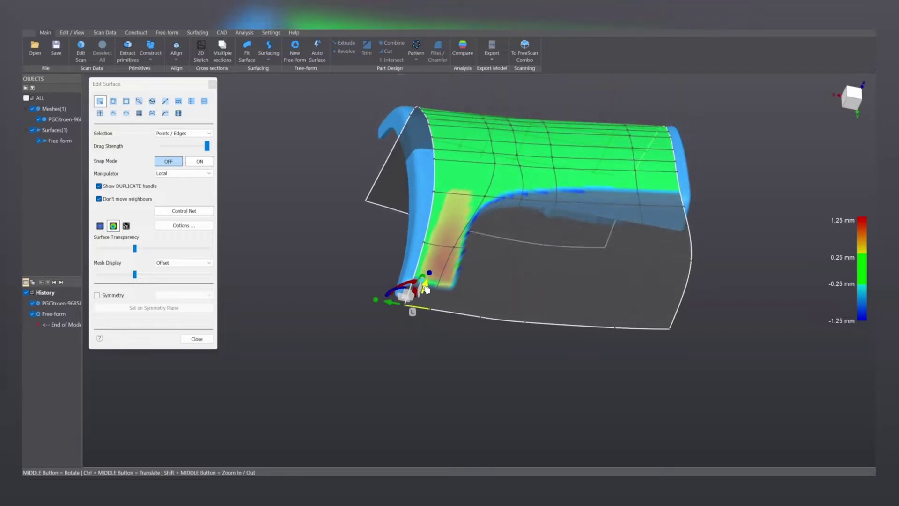
left_click_drag(424, 292, 426, 290)
middle_click_drag(466, 269, 428, 263)
left_click_drag(428, 261, 437, 237)
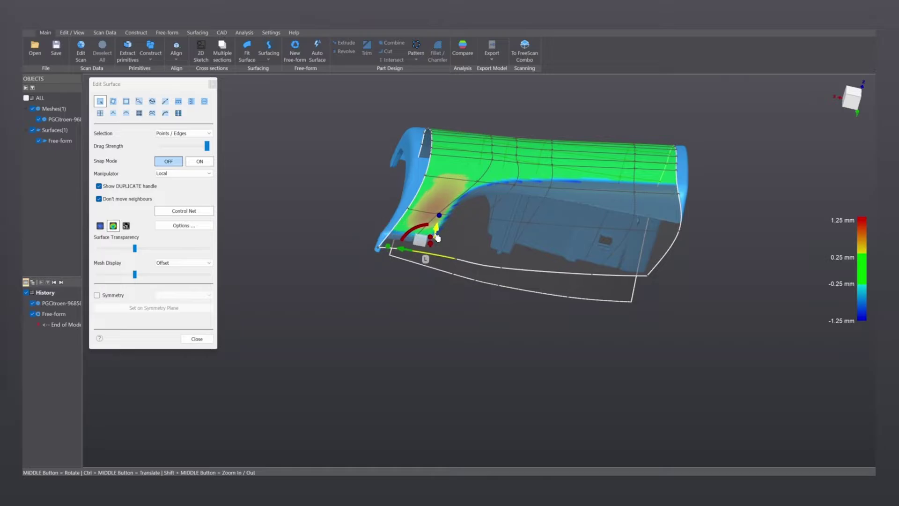
scroll(420, 277, "up", 5)
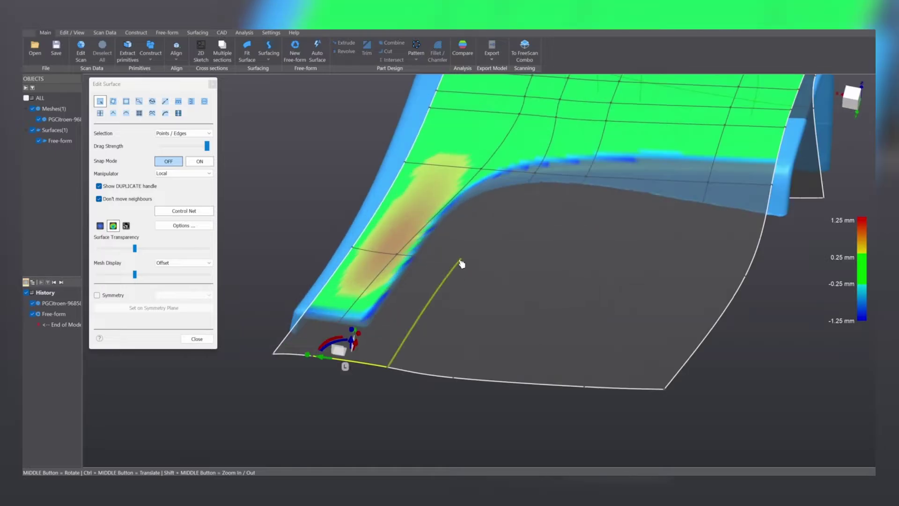
- Adjust the height of the inner grid point beside the leg and of the grid point on the leg against the mesh
left_click(462, 259)
left_click_drag(462, 242, 464, 250)
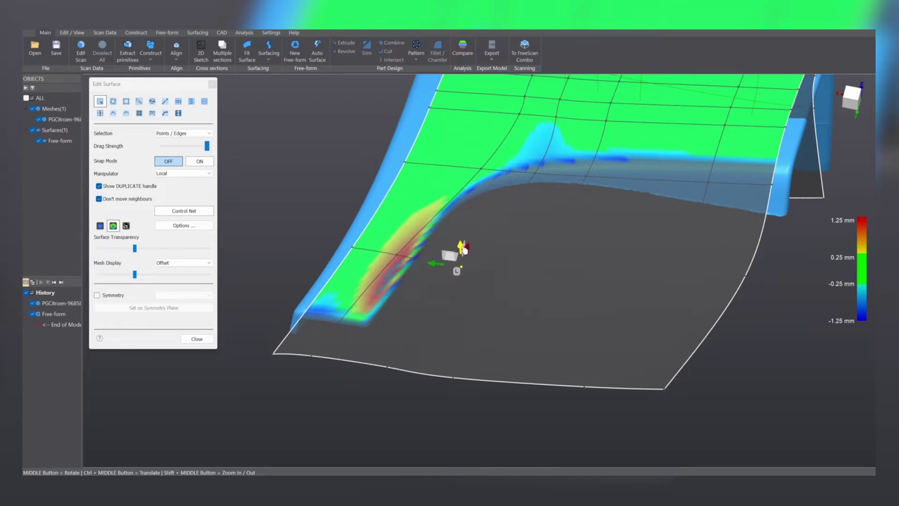
left_click(398, 256)
left_click_drag(402, 240, 403, 238)
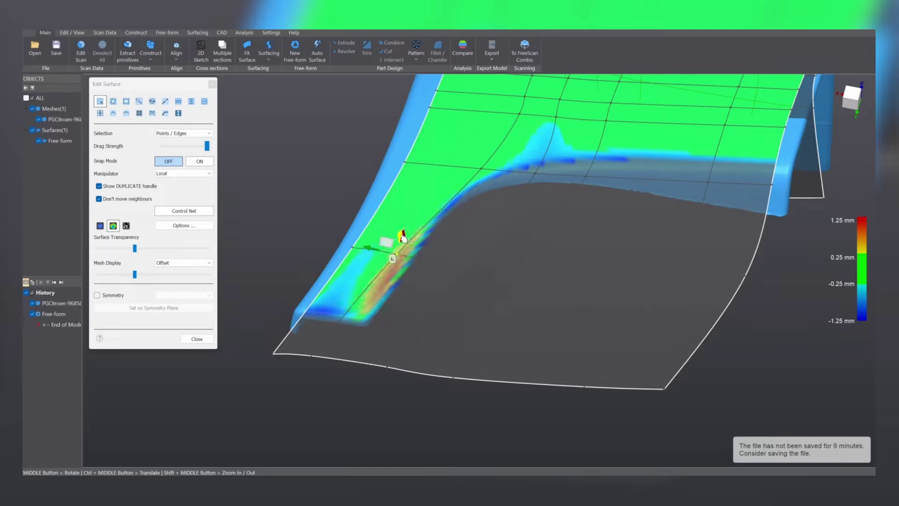
- Fine-tune the heights of the free edge's corner point and its next two points below the leg's tip
left_click(274, 355)
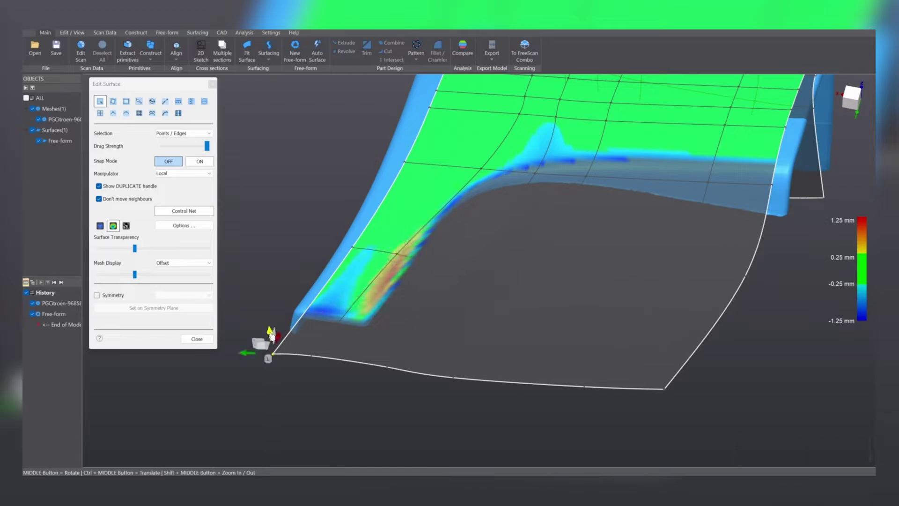
left_click_drag(271, 335, 278, 343)
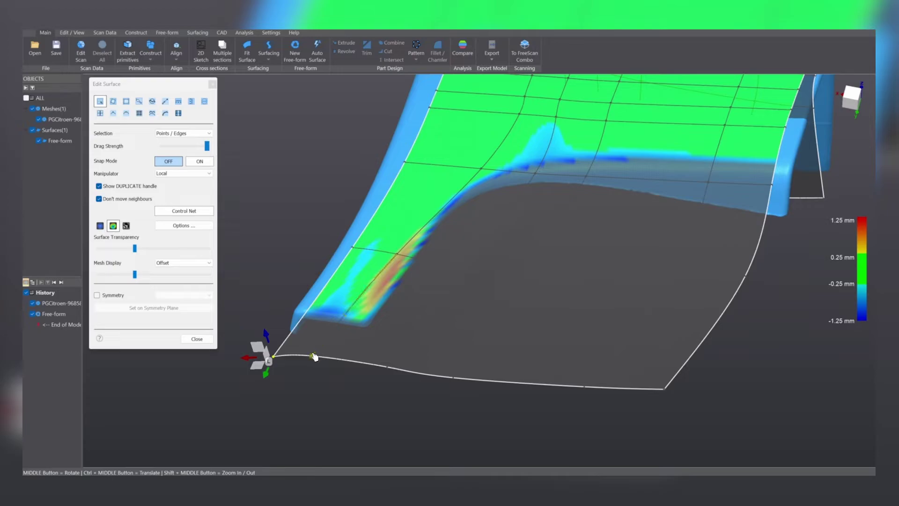
left_click(313, 356)
left_click_drag(315, 341, 318, 341)
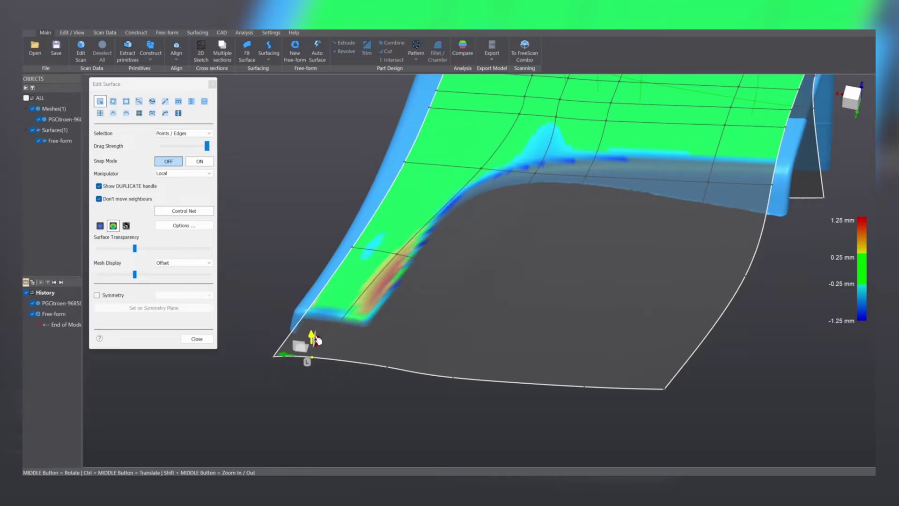
left_click(388, 368)
left_click_drag(393, 345, 395, 346)
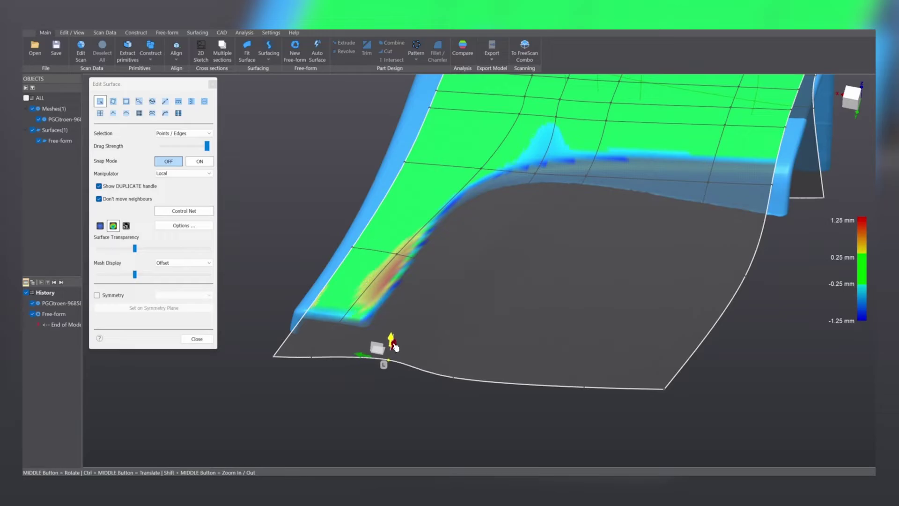
- Readjust the heights of the inner point beside the leg, the free edge's corner and the leg's grid point until the leg fits the mesh
middle_click_drag(381, 352, 459, 287)
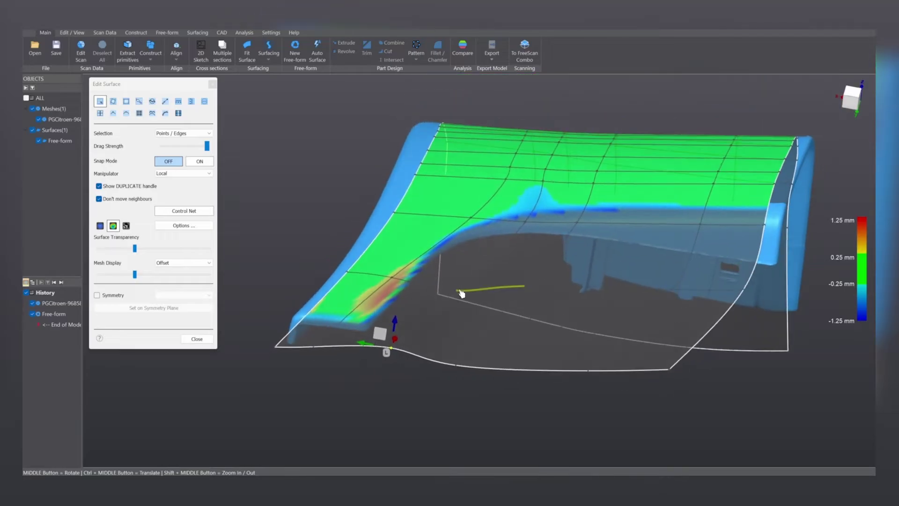
left_click(461, 293)
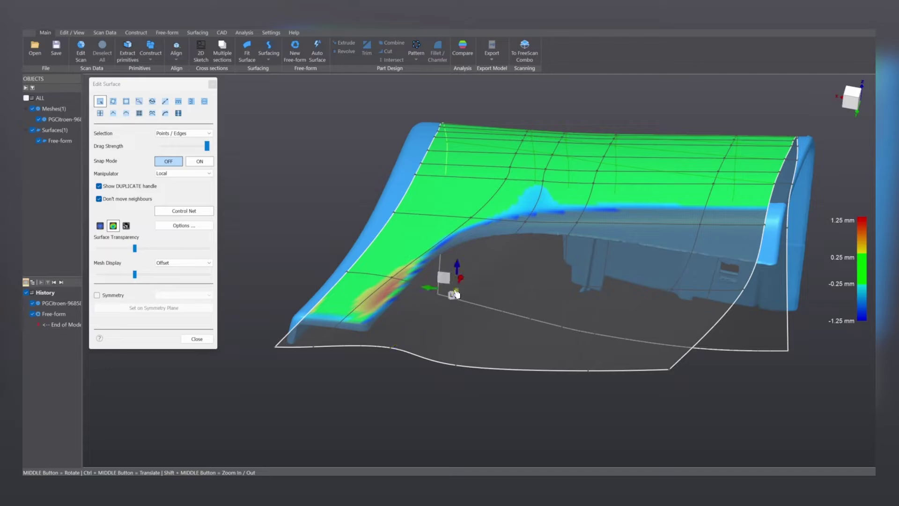
left_click_drag(458, 273, 358, 307)
left_click(275, 344)
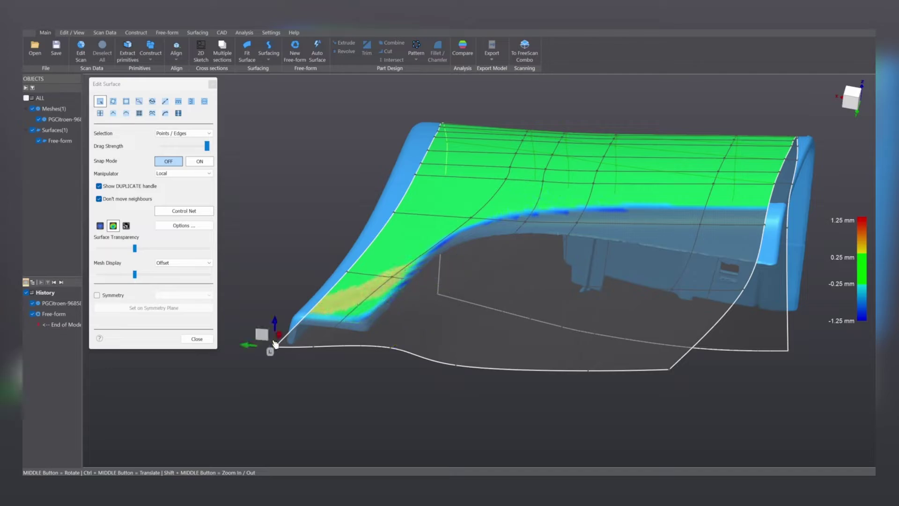
left_click_drag(277, 330, 279, 329)
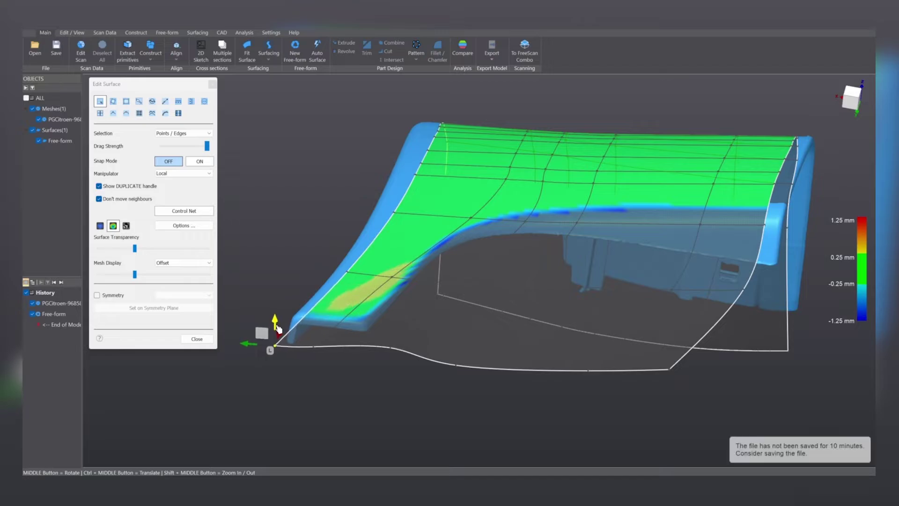
left_click(394, 275)
left_click_drag(395, 257, 395, 256)
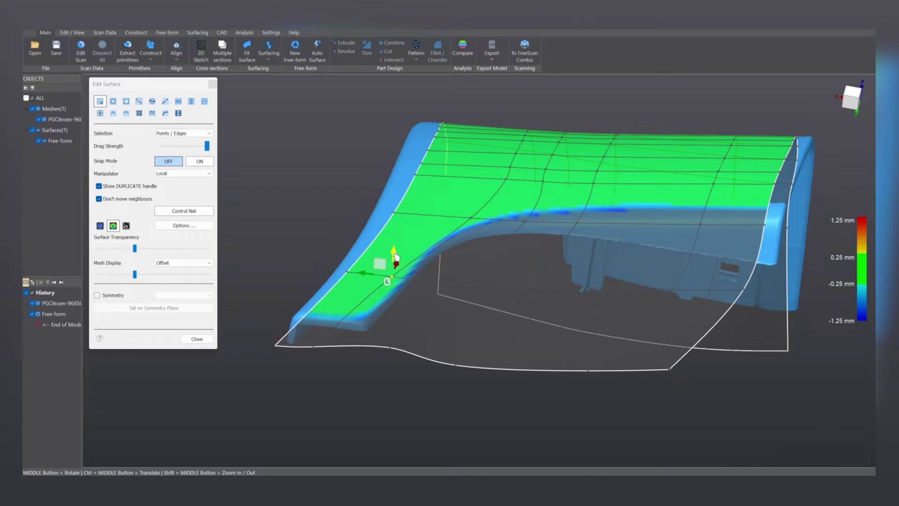
- Examine the whole surface's deviation colours and zebra stripes for fit and smoothness
middle_click_drag(322, 214, 520, 356)
middle_click_drag(595, 324, 567, 338)
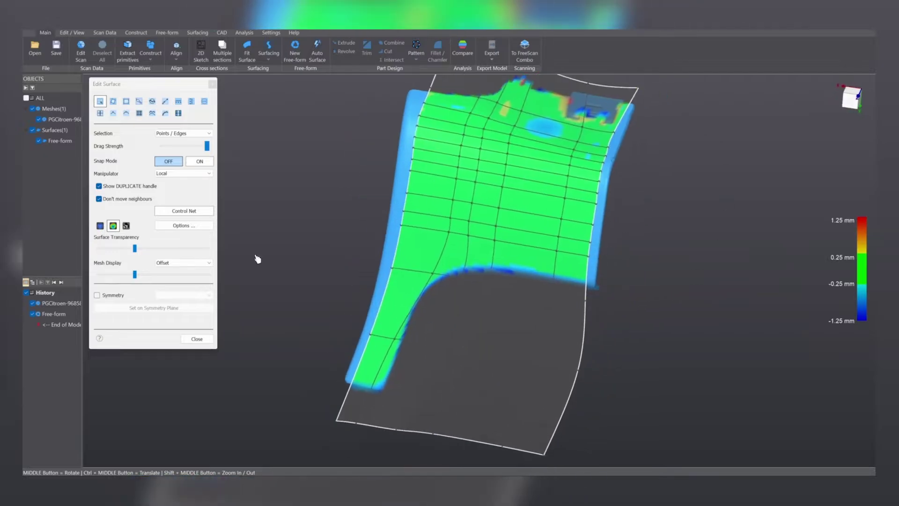
middle_click_drag(469, 250, 519, 331)
left_click(127, 227)
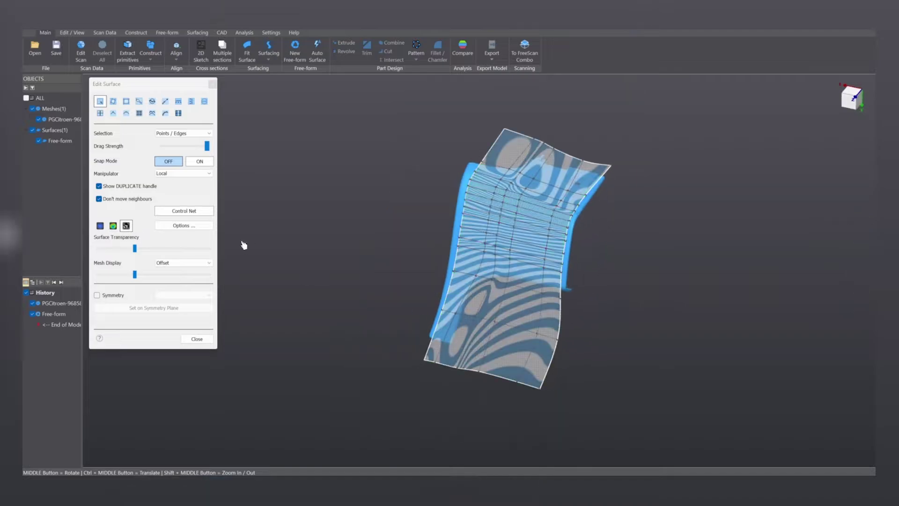
middle_click_drag(626, 255, 655, 230)
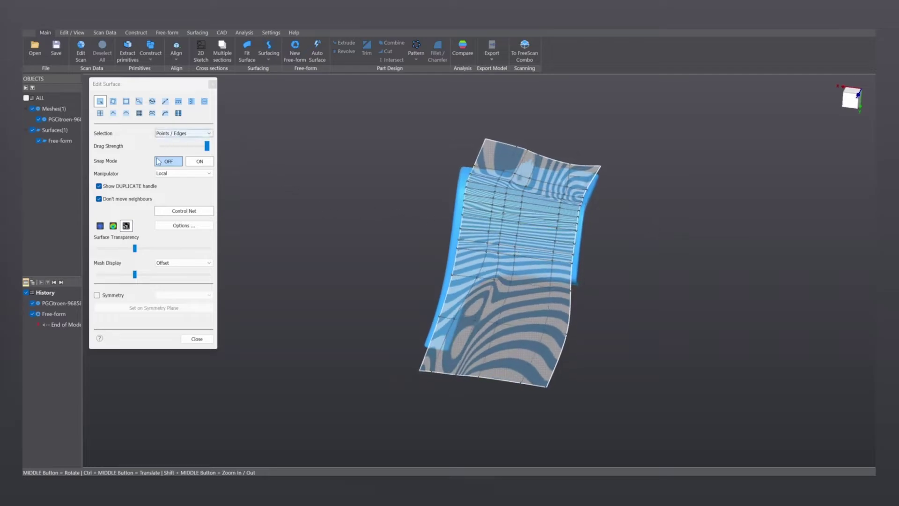
left_click(113, 227)
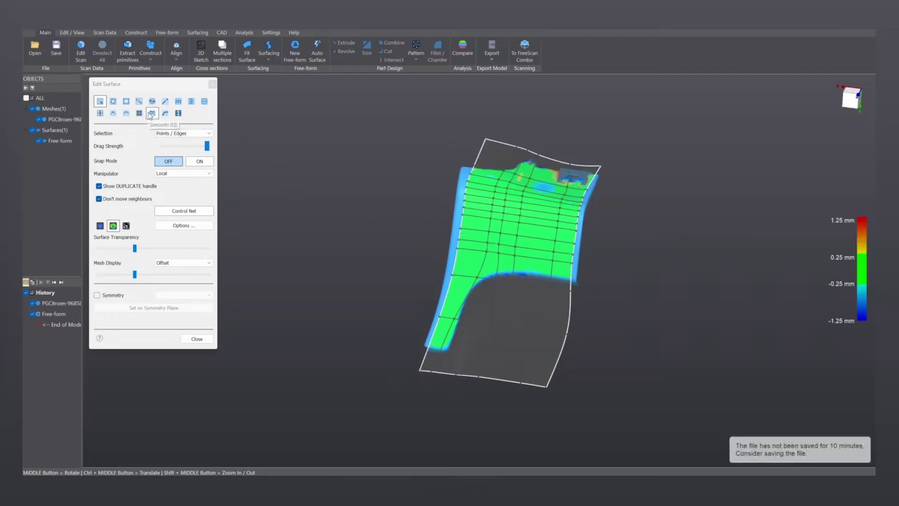
- Smooth the surface and compare its zebra stripes with the deviation map
left_click(151, 114)
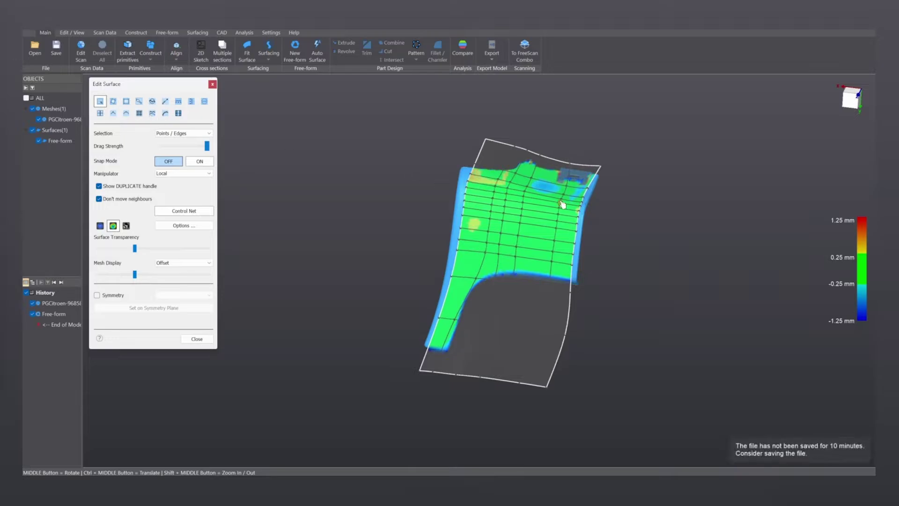
middle_click_drag(562, 204, 407, 225)
middle_click_drag(491, 211, 482, 237)
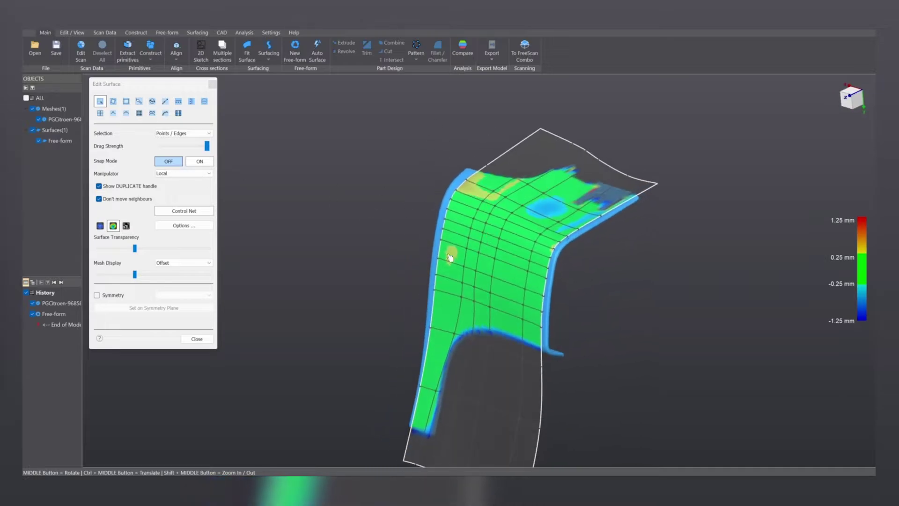
left_click(126, 225)
middle_click_drag(311, 273, 347, 294)
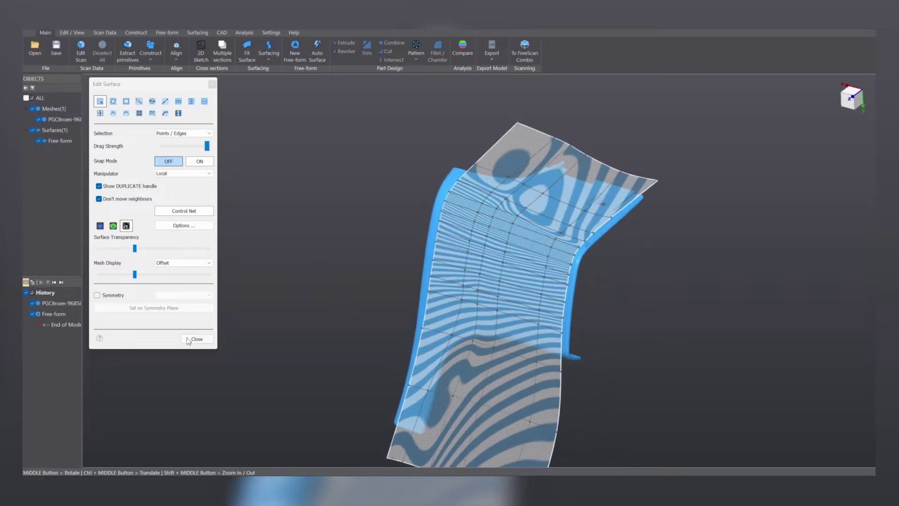
left_click(113, 226)
middle_click_drag(407, 266, 383, 203)
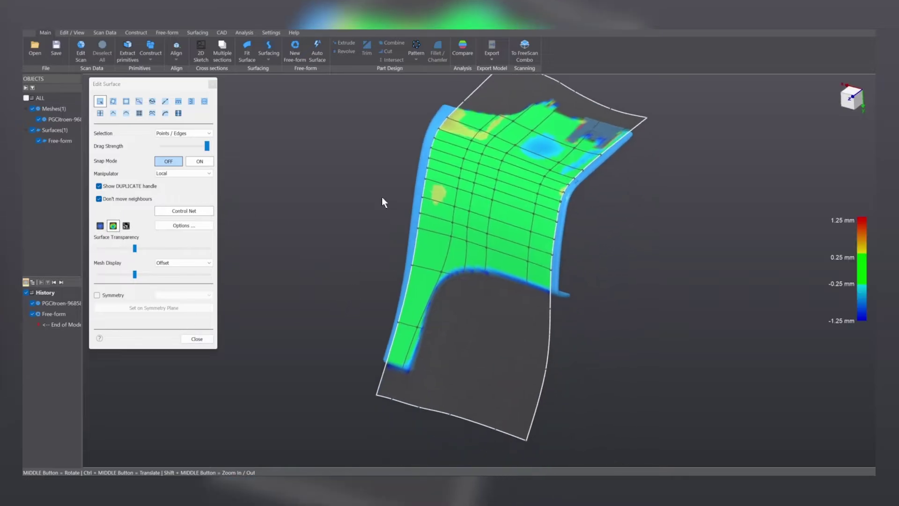
- Extend both long side edges of the surface outward past the panel's borders and finish editing the surface
left_click(166, 103)
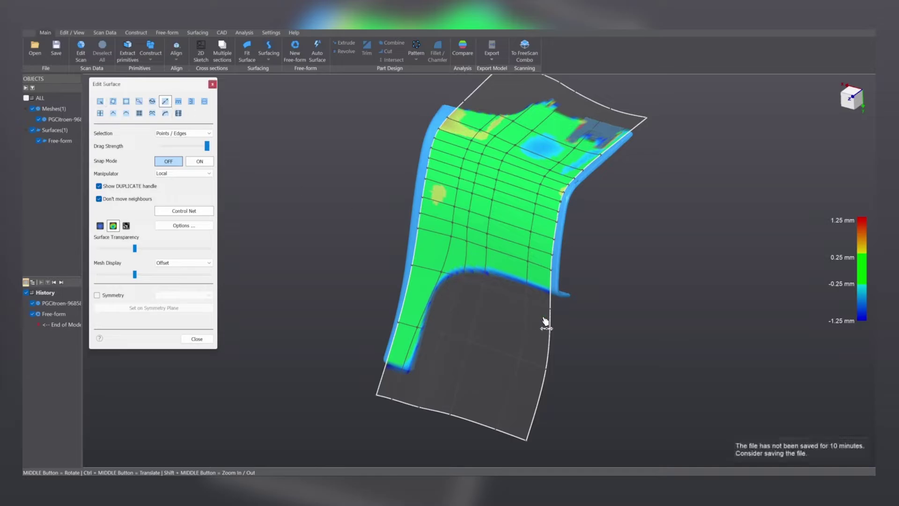
mouse_move(553, 326)
left_mouse_down()
mouse_move(576, 345)
mouse_move(564, 334)
left_mouse_up()
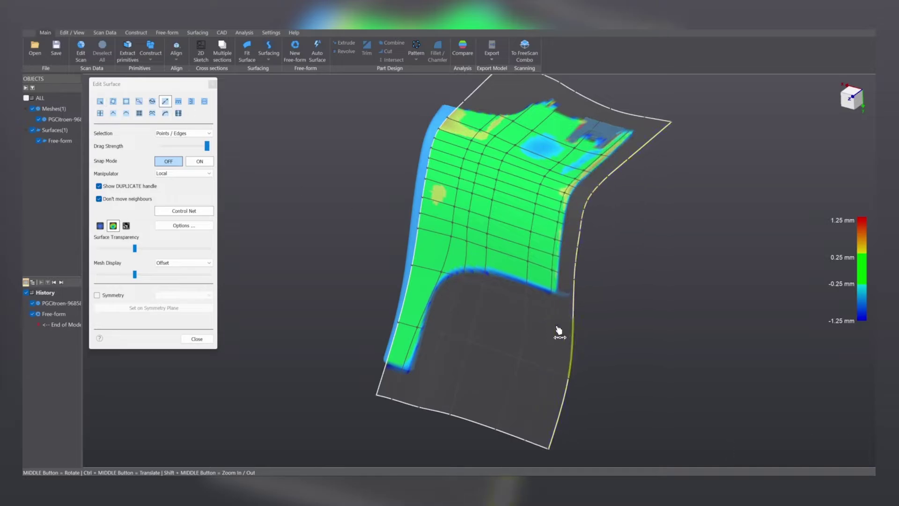
left_click_drag(407, 290, 372, 275)
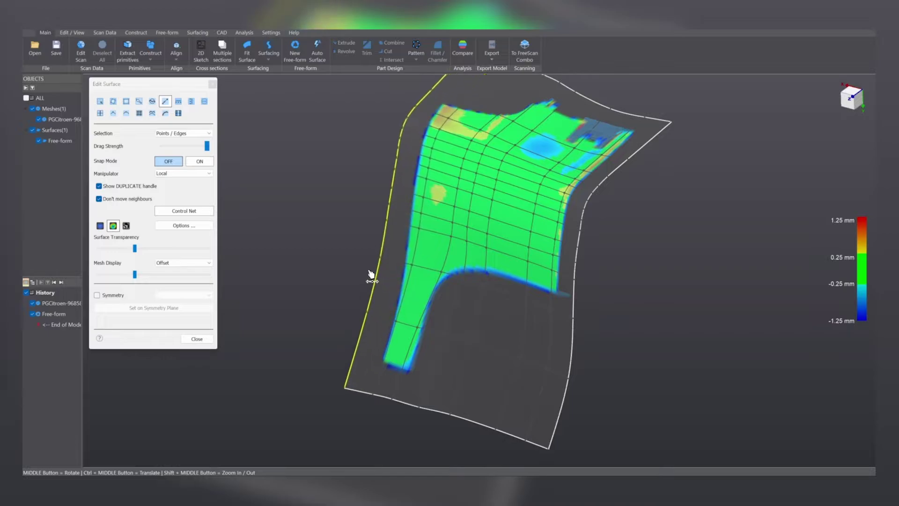
middle_click_drag(469, 323, 475, 293)
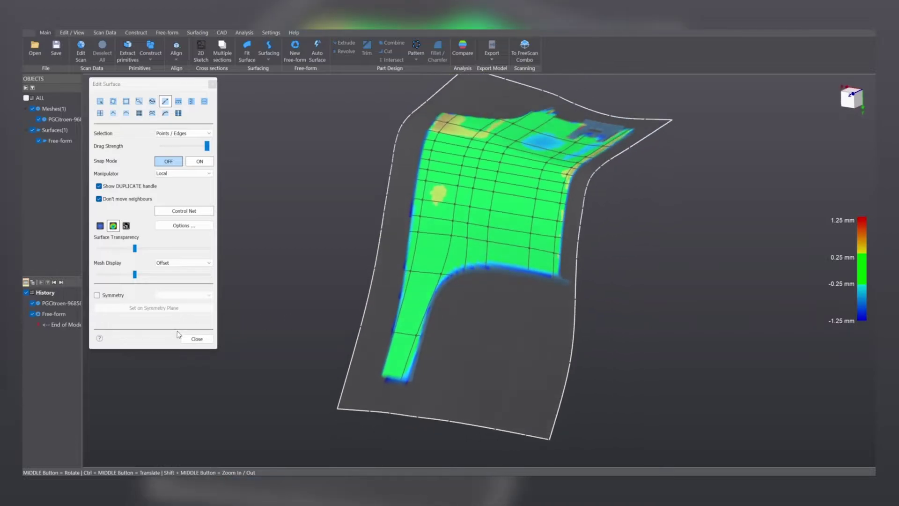
left_click(197, 339)
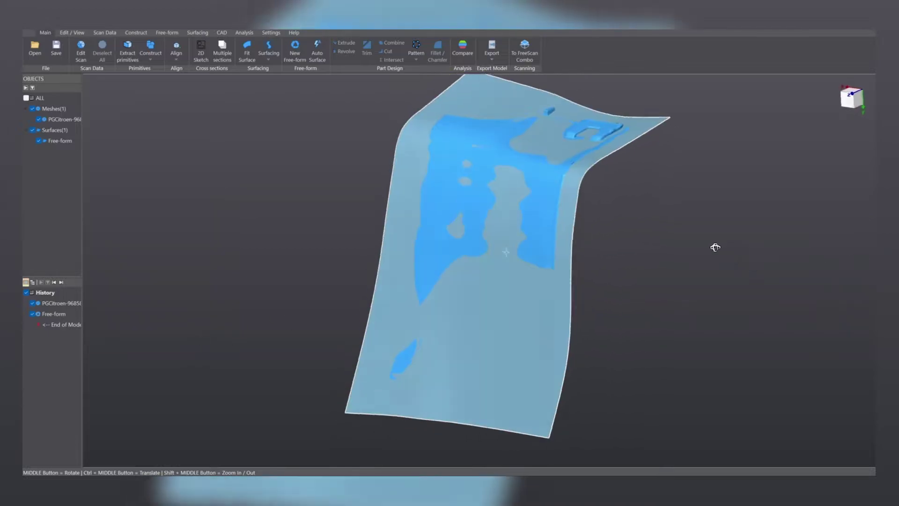
- Inspect the extended surface around the scanned panel and hide it so only the mesh shows
middle_click_drag(713, 246, 641, 329)
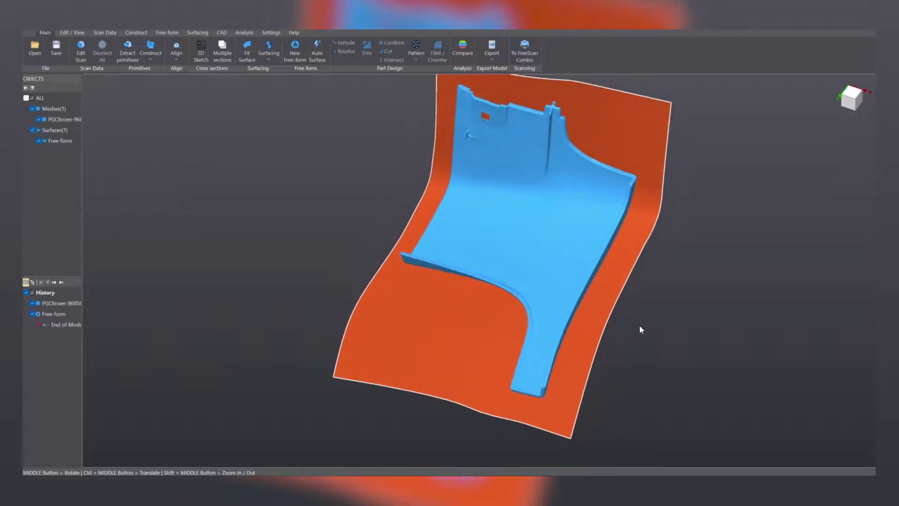
middle_click_drag(465, 387, 766, 299)
middle_click_drag(472, 318, 450, 373)
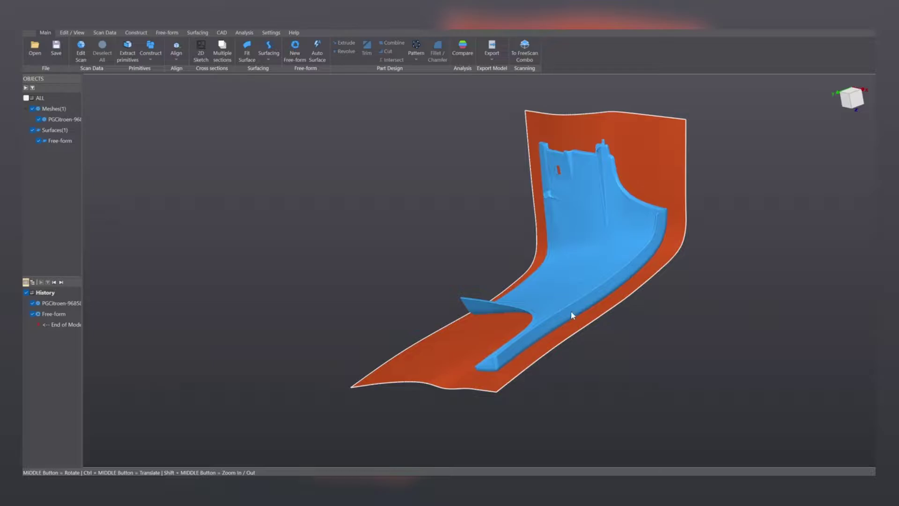
middle_click_drag(601, 249, 421, 322)
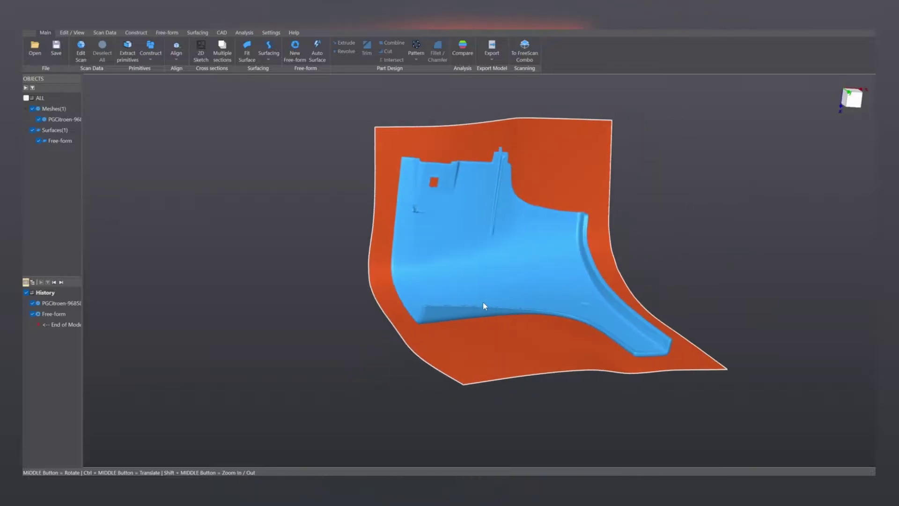
left_click(37, 141)
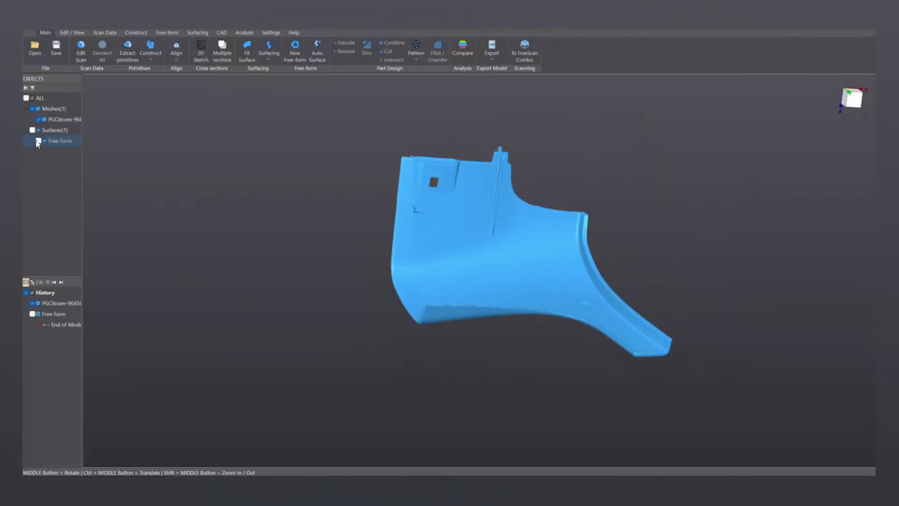
middle_click_drag(197, 131, 331, 105)
- Start a new free-form surface with snap mode on and draw a four-corner patch near the tip of the narrow leg's side wall
left_click(291, 53)
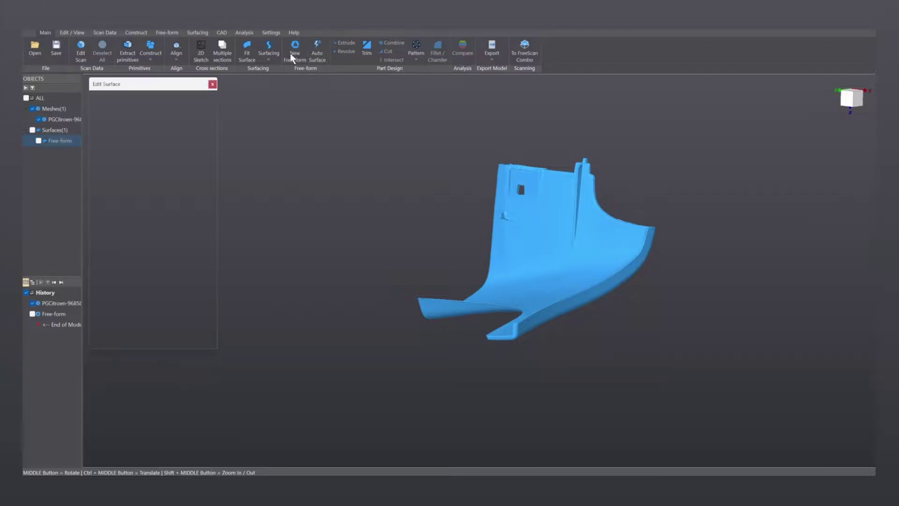
scroll(504, 346, "up", 5)
middle_click_drag(505, 345, 390, 294)
middle_click_drag(292, 228, 491, 231, "ctrl")
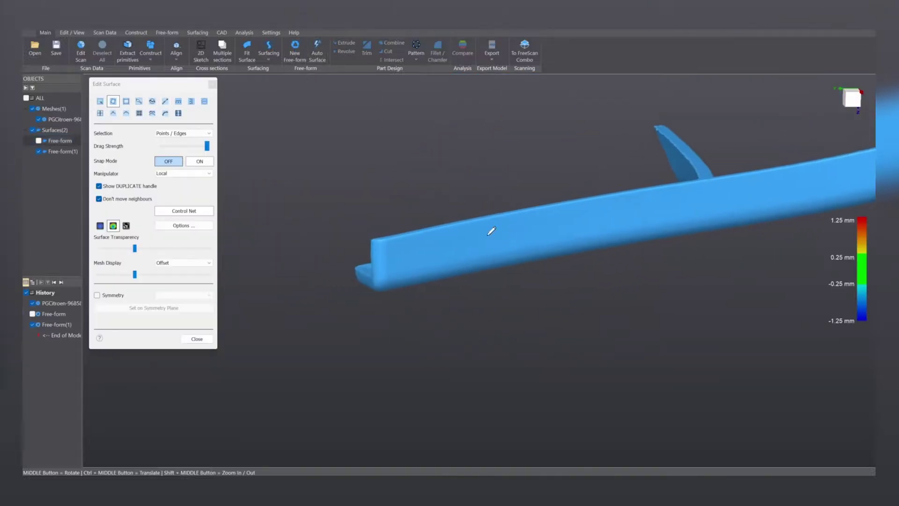
scroll(364, 237, "up", 2)
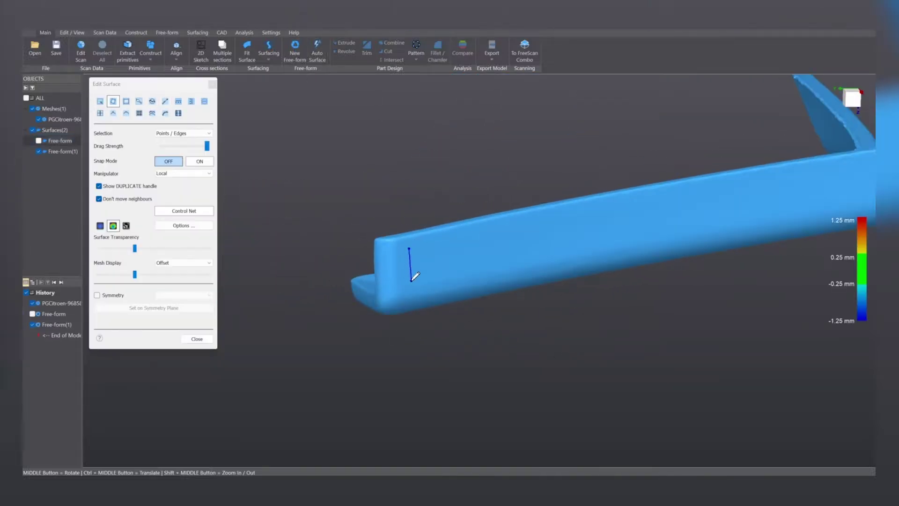
left_click(200, 162)
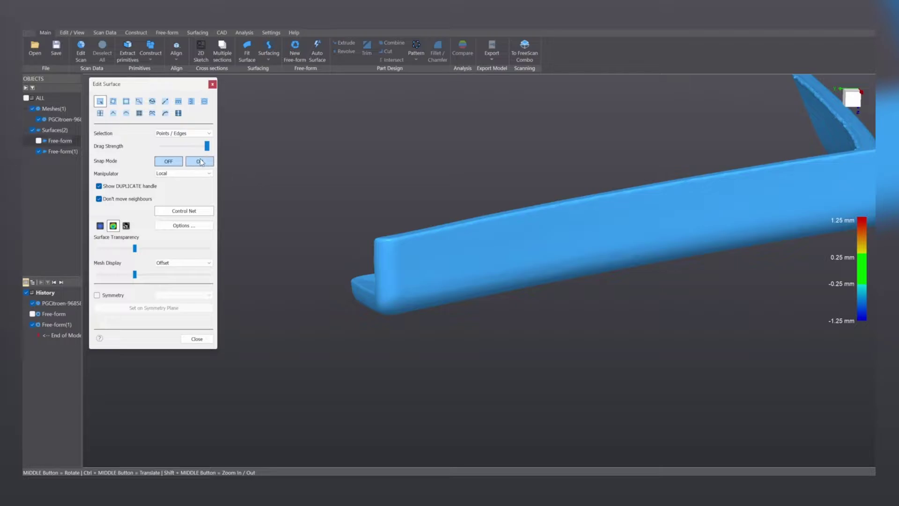
left_click(112, 104)
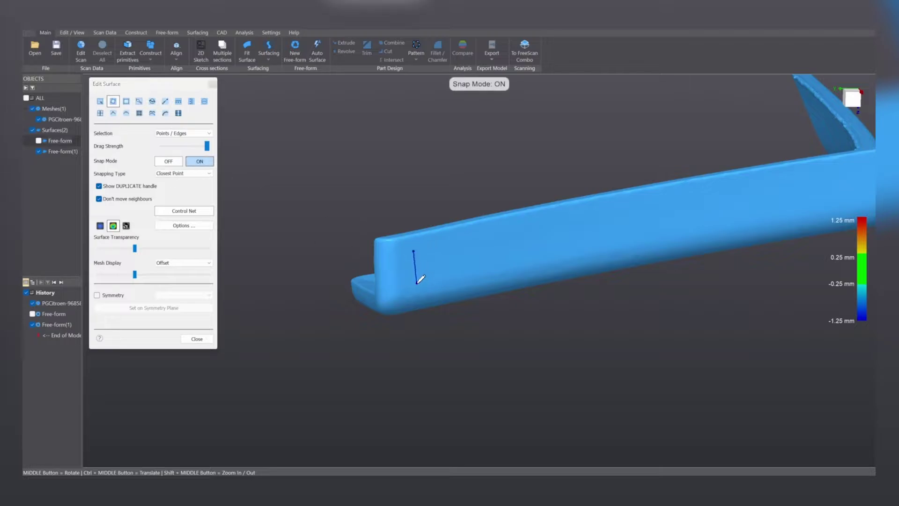
left_click(550, 255)
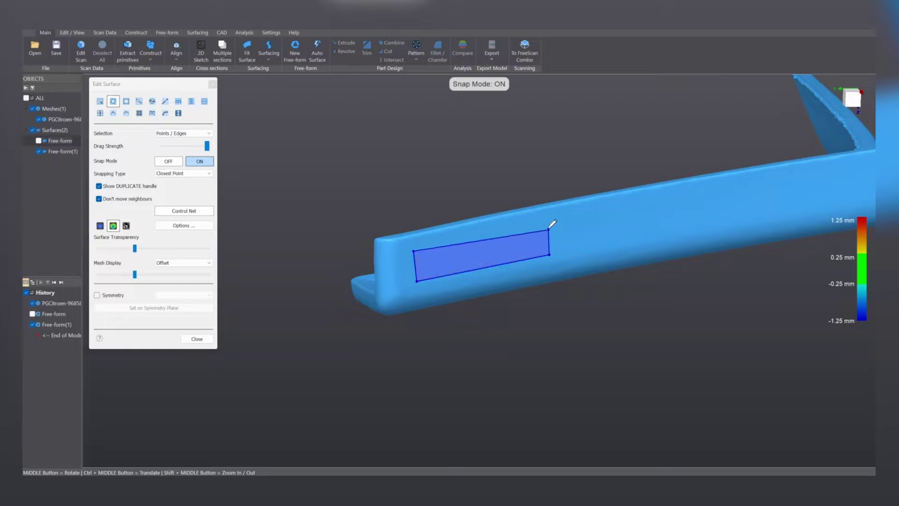
left_click(549, 224)
left_click(117, 227)
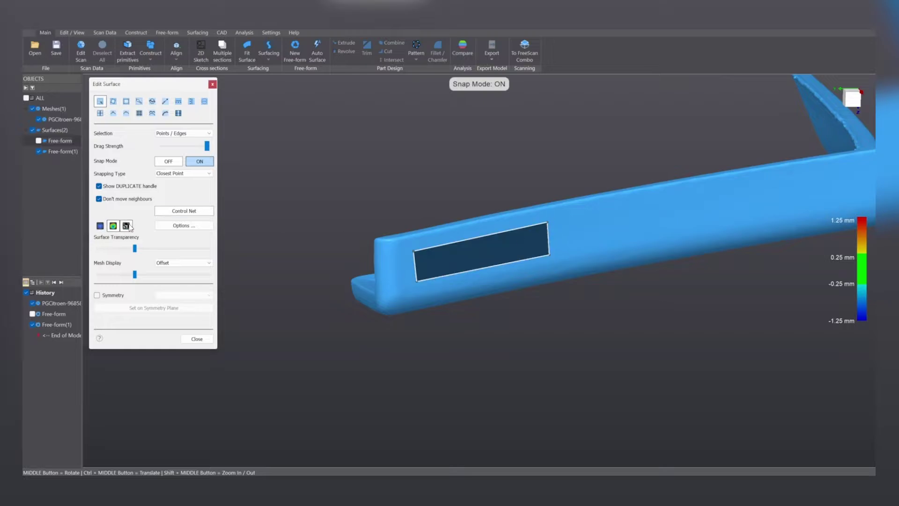
- Extend the patch's end edge segment by segment along the narrow leg's side wall towards the curved corner
middle_click_drag(587, 257, 341, 318)
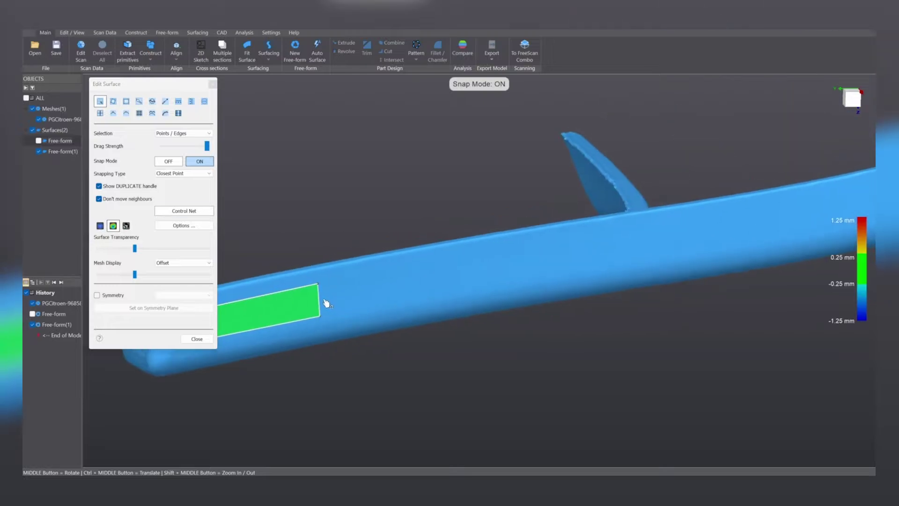
left_click_drag(319, 301, 527, 262)
middle_click_drag(527, 261, 321, 297, "ctrl")
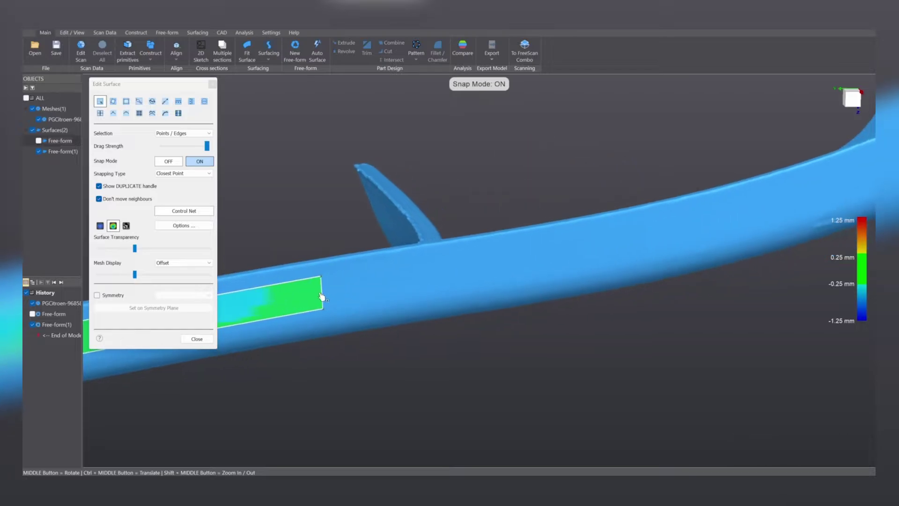
left_click_drag(325, 300, 584, 257)
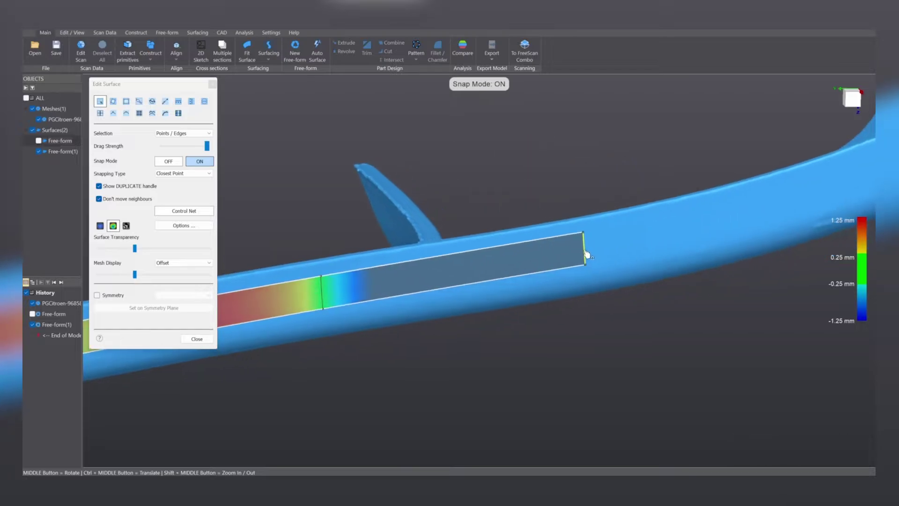
middle_click_drag(584, 257, 358, 299, "ctrl")
left_click_drag(351, 295, 758, 157)
- Continue the strip around the curved corner up to the end of the side wall near the panel's pointed corner
middle_click_drag(758, 157, 557, 313)
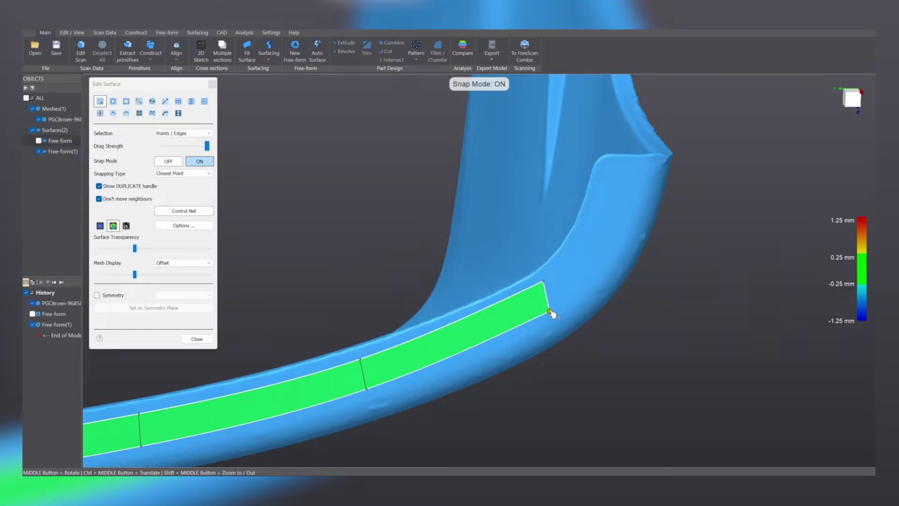
left_click_drag(551, 311, 632, 197)
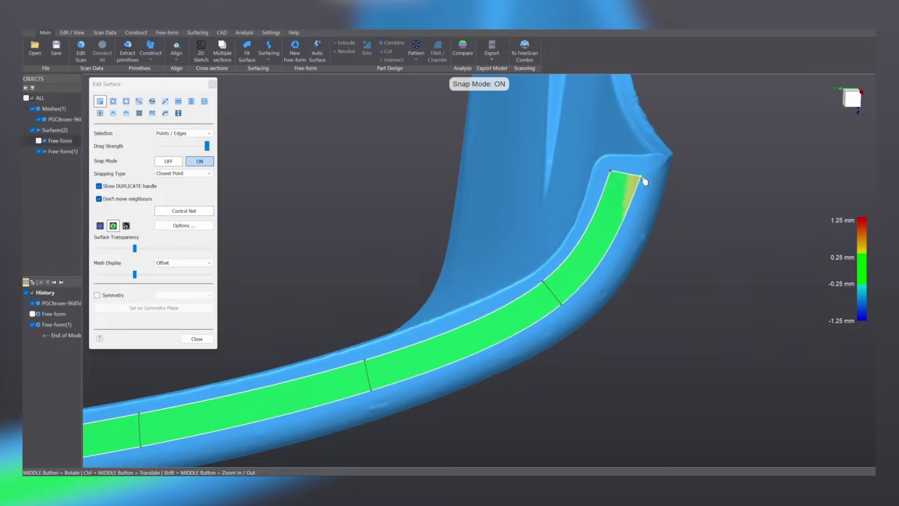
middle_click_drag(644, 180, 520, 264)
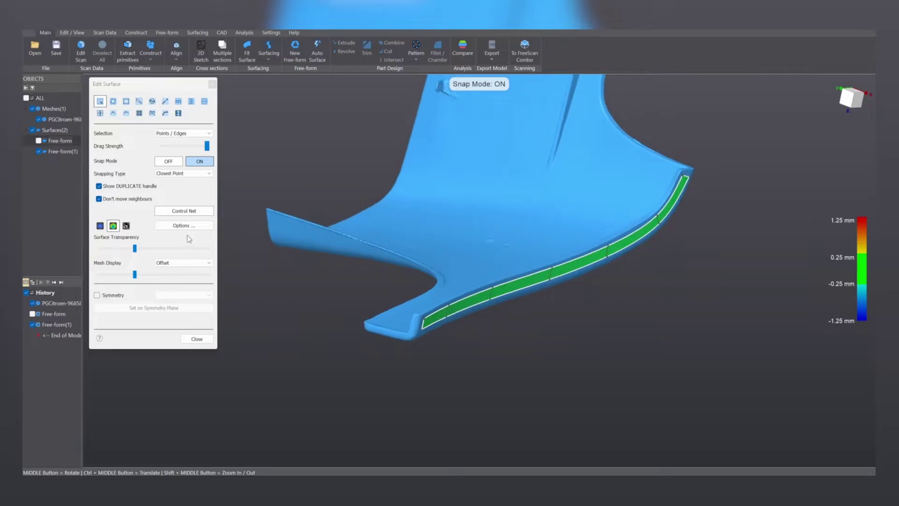
- Smooth the side wall strip, check it with zebra stripes and finish editing the surface
left_click(153, 114)
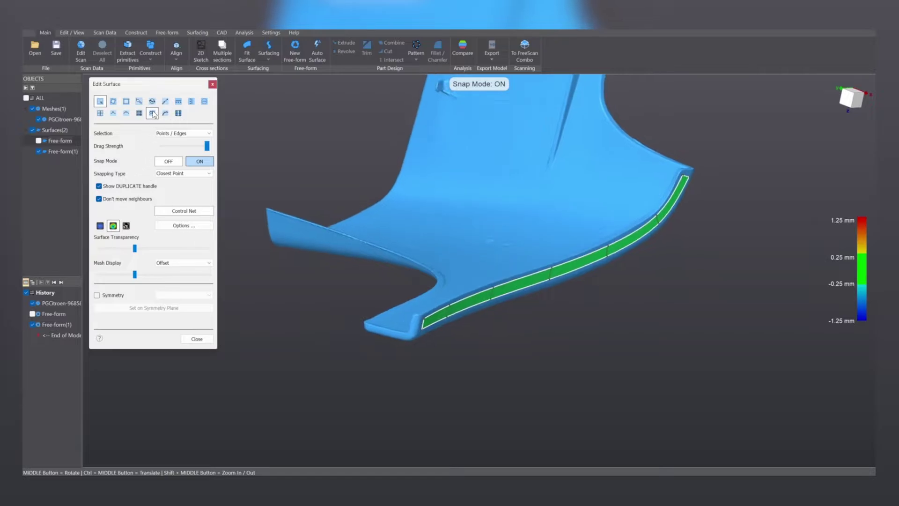
left_click(126, 226)
middle_click_drag(515, 339, 488, 346)
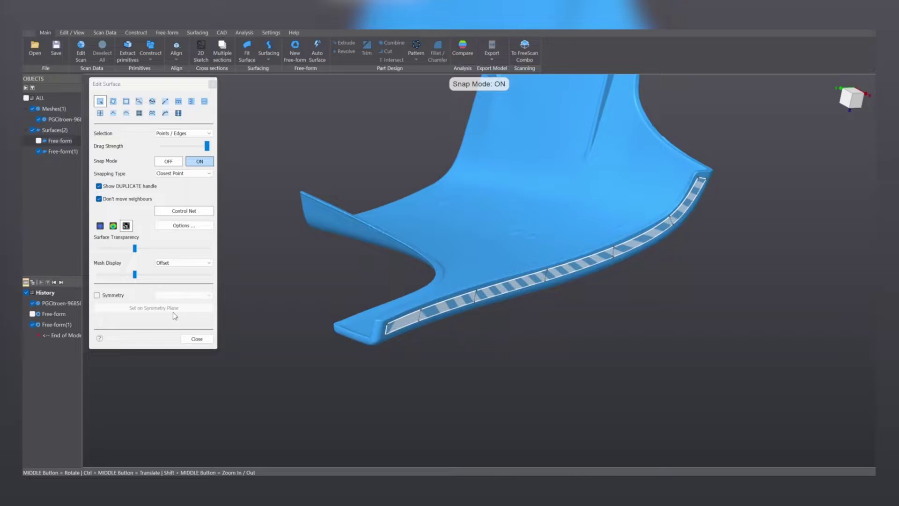
left_click(197, 339)
- Reopen the side wall surface with deviation colours and extend both long edges outward past the wall's borders
scroll(293, 346, "down", 3)
middle_click_drag(293, 345, 467, 328)
scroll(262, 302, "up", 4)
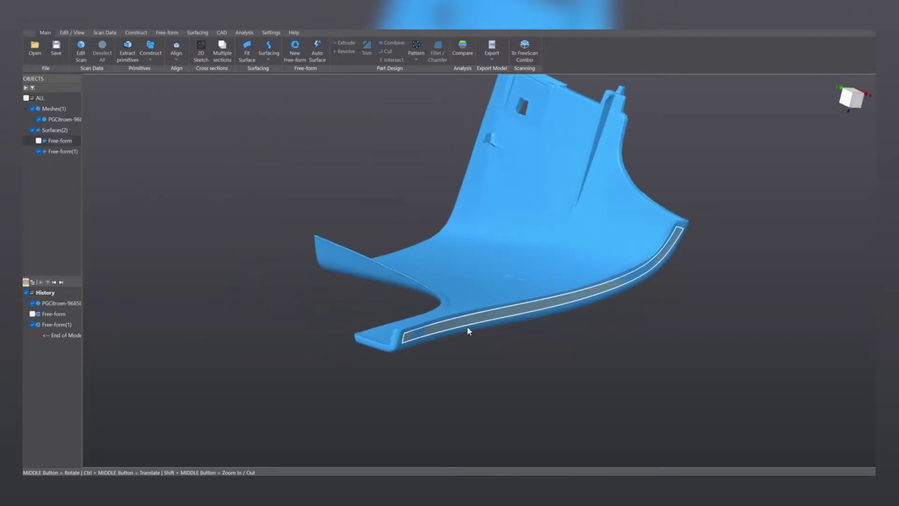
double_click(467, 331)
left_click(165, 101)
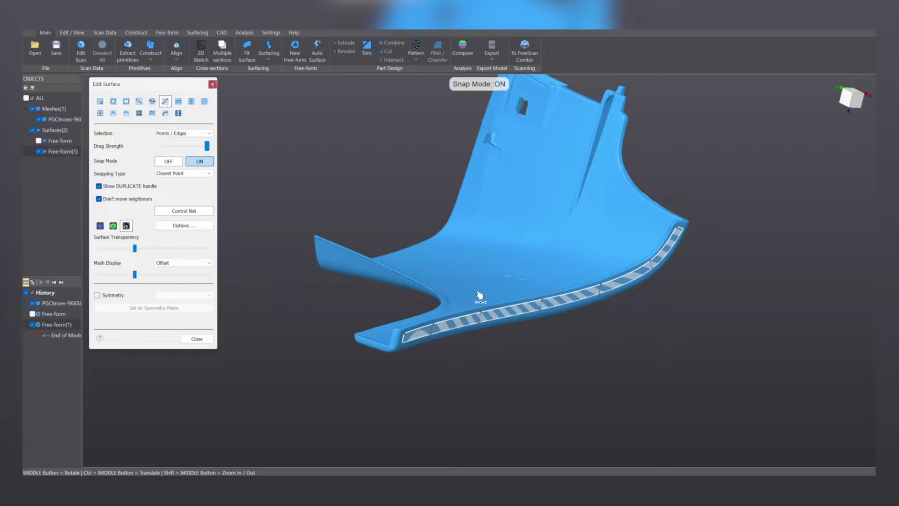
left_click(113, 227)
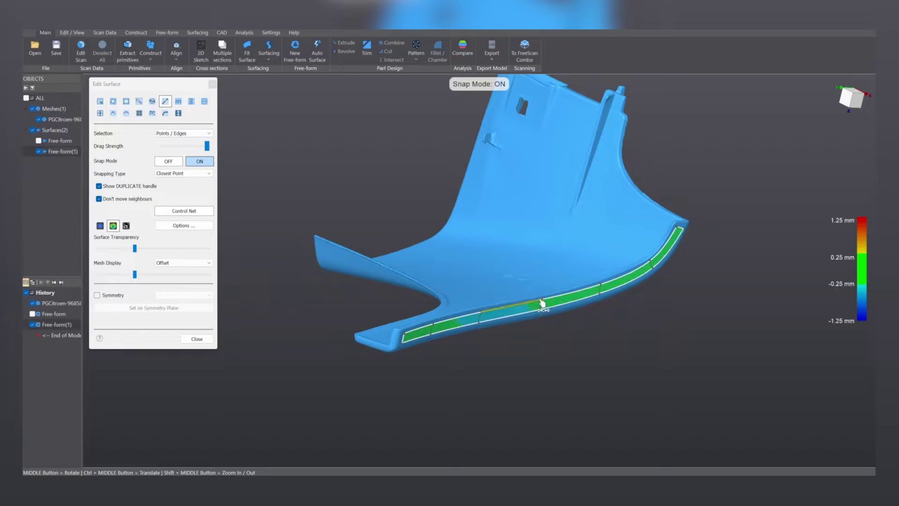
left_click_drag(531, 306, 525, 289)
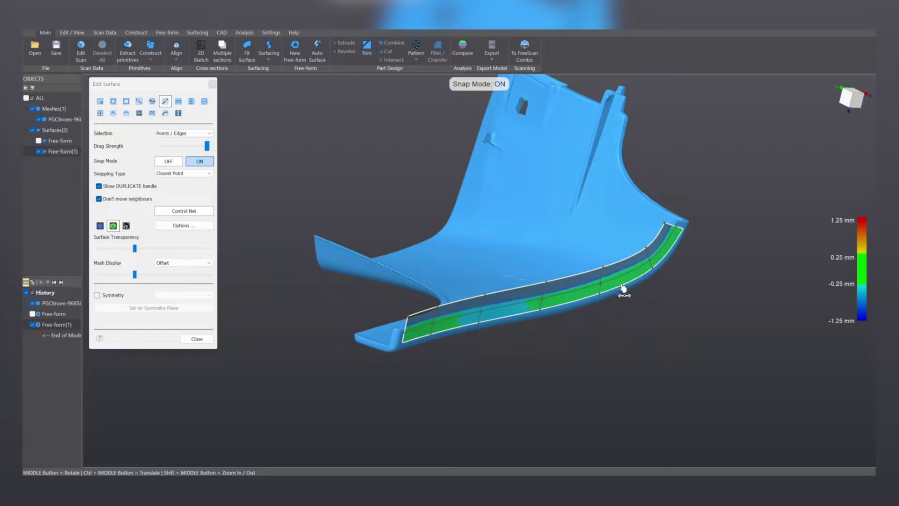
left_click_drag(622, 286, 630, 306)
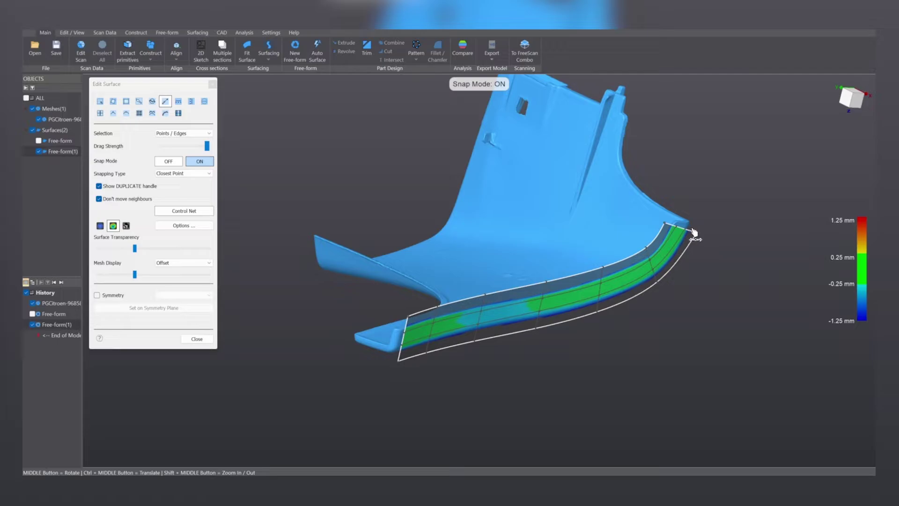
- Extend both short ends of the side wall surface past the panel and finish editing
left_click_drag(694, 233, 707, 211)
left_click_drag(402, 360, 363, 367)
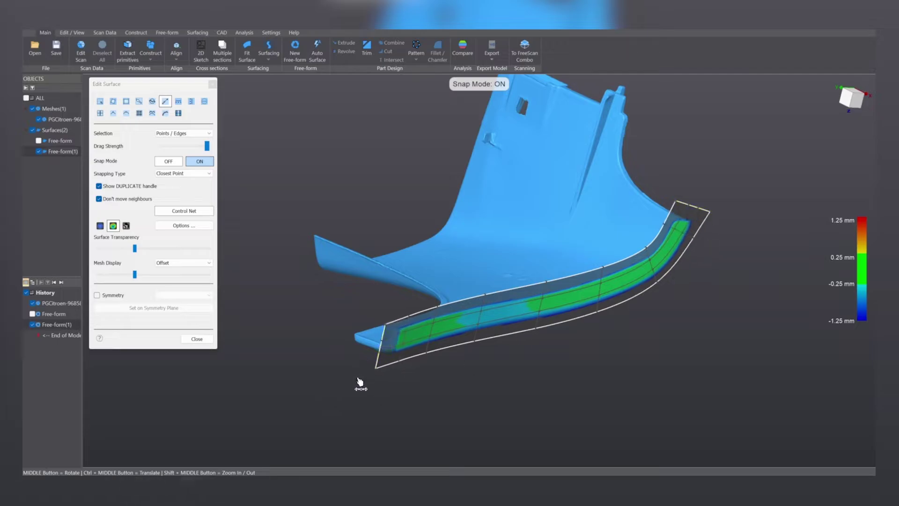
left_click(207, 343)
- Hide the side wall surface and draw a new four-corner free-form patch with deviation colours at the wide end of the panel's lower wall
middle_click_drag(309, 424, 340, 329)
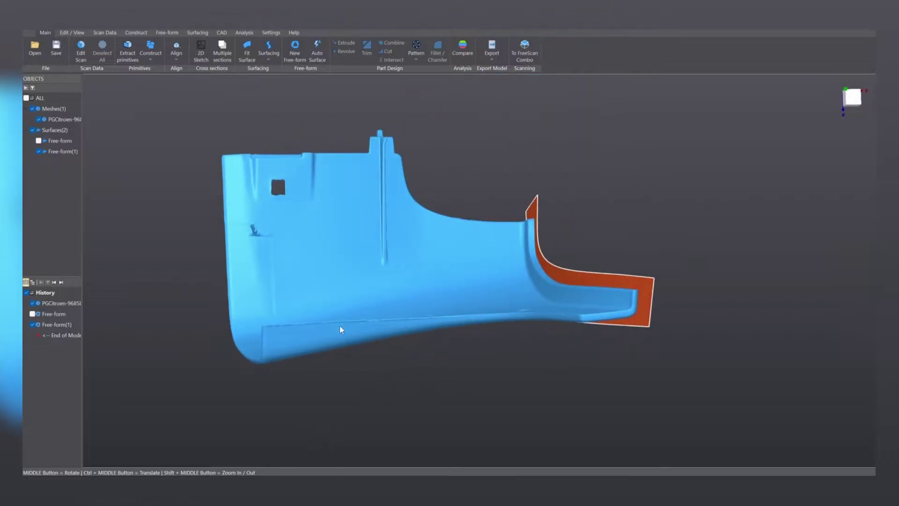
left_click(38, 151)
left_click(294, 49)
scroll(329, 283, "up", 5)
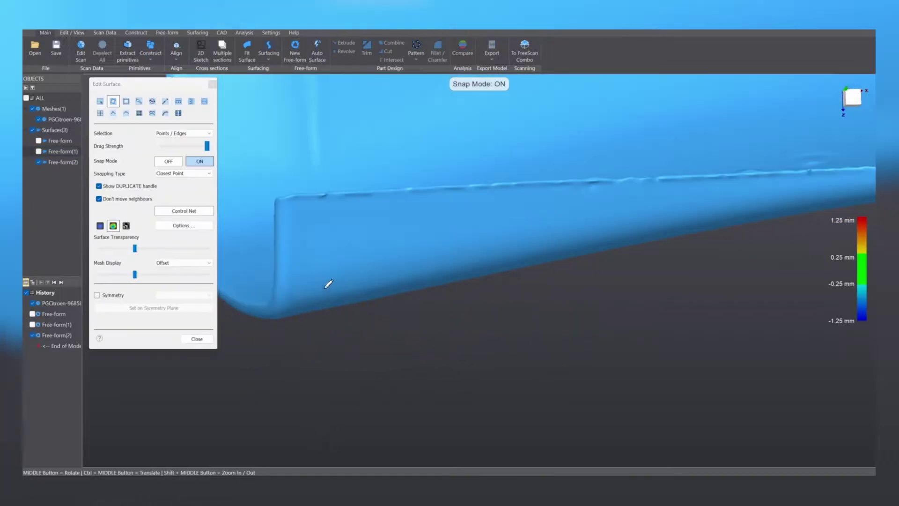
left_click(302, 217)
left_click(304, 280)
left_click(426, 251)
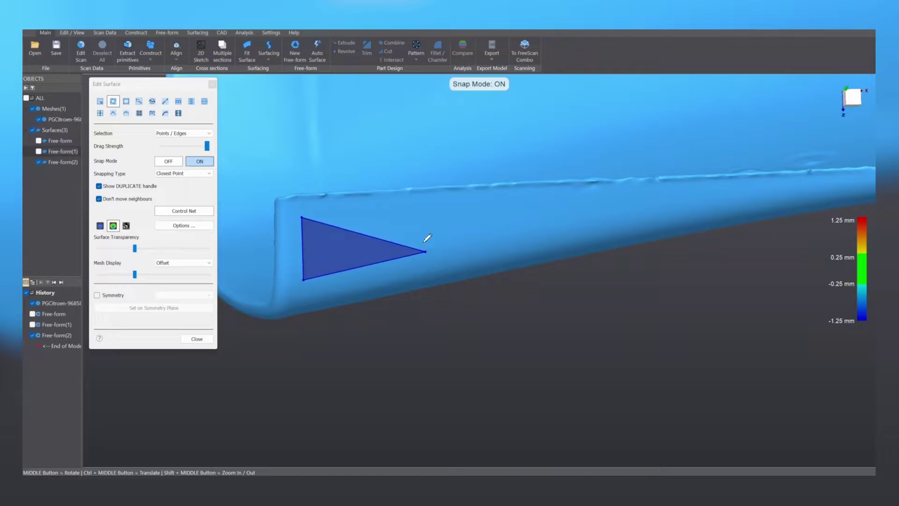
left_click(426, 207)
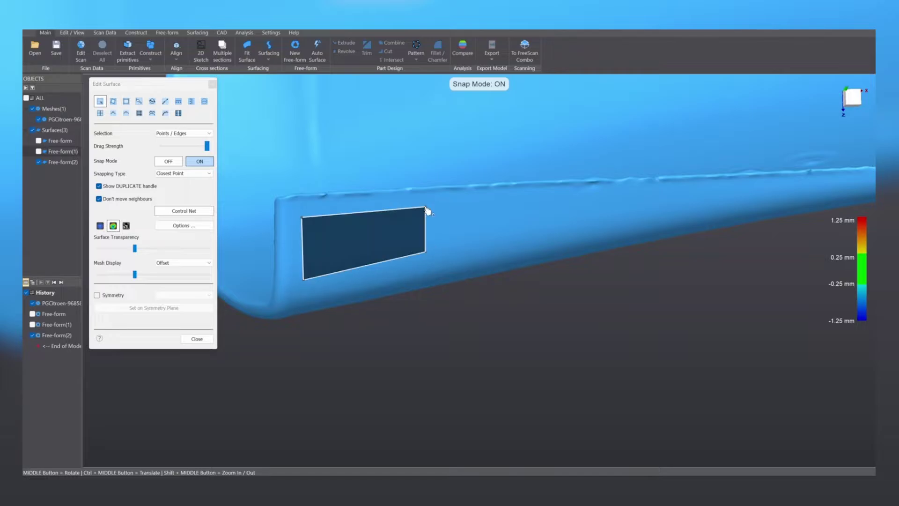
left_click(126, 226)
left_click(113, 226)
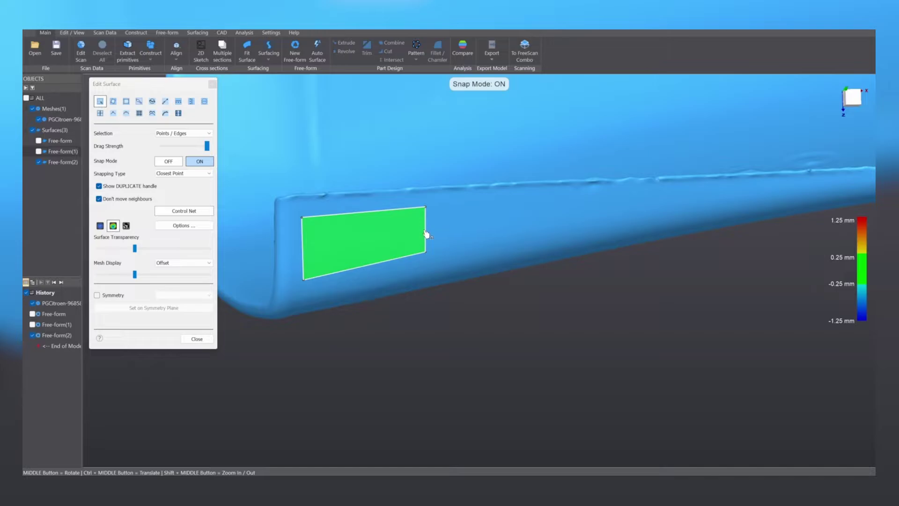
- Extend the new patch's end edge in three segments along the lower wall, keeping the strip within its narrowing height
left_click_drag(426, 234, 605, 223)
middle_click_drag(624, 233, 265, 332, "ctrl")
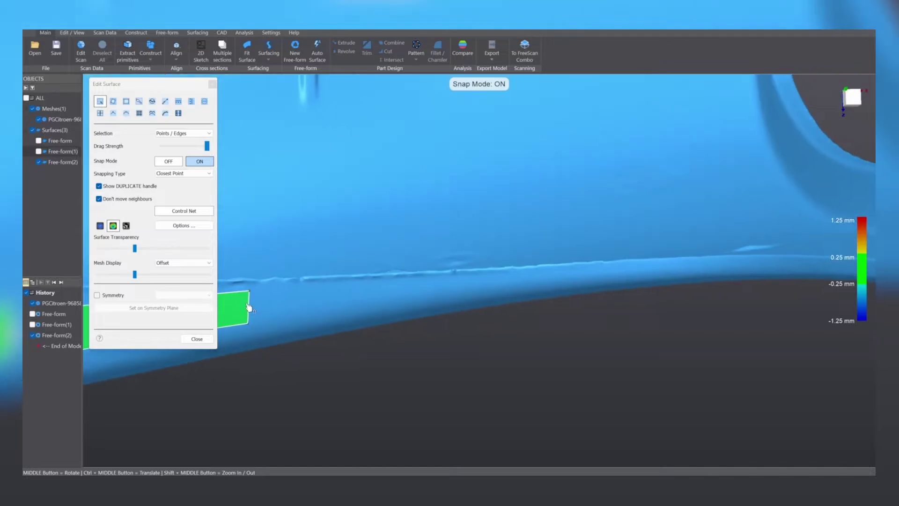
left_click_drag(252, 310, 498, 298)
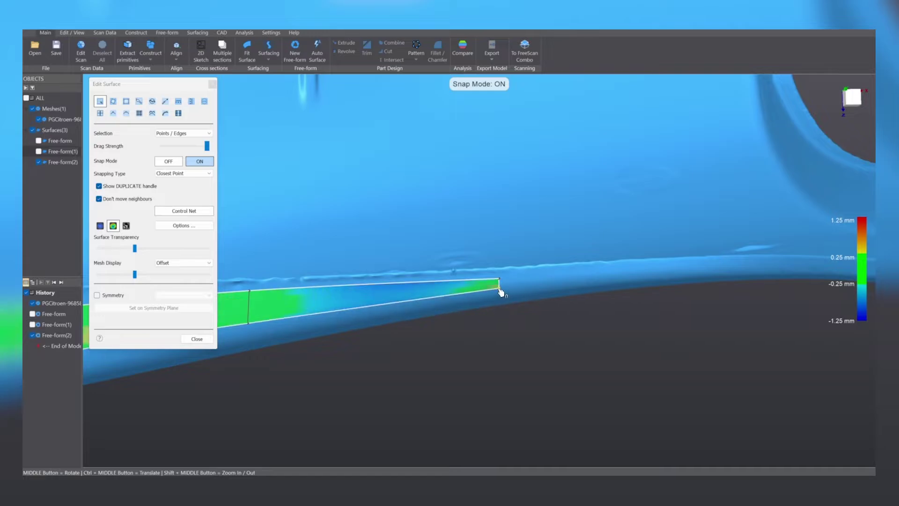
middle_click_drag(499, 293, 425, 300)
left_click_drag(440, 261, 810, 224)
middle_click_drag(702, 279, 288, 347)
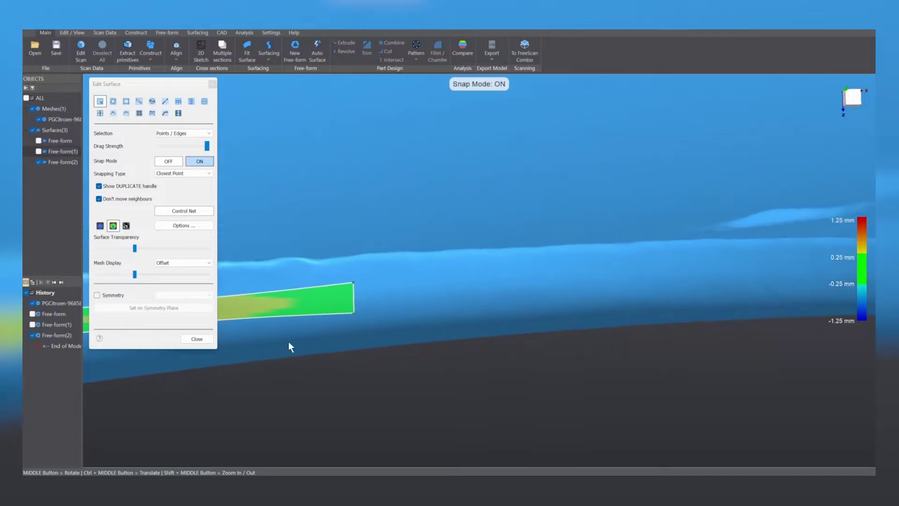
- Continue the strip along the lower wall in three more segments up to the rounded corner at the narrow leg's tip
left_click_drag(354, 299, 764, 271)
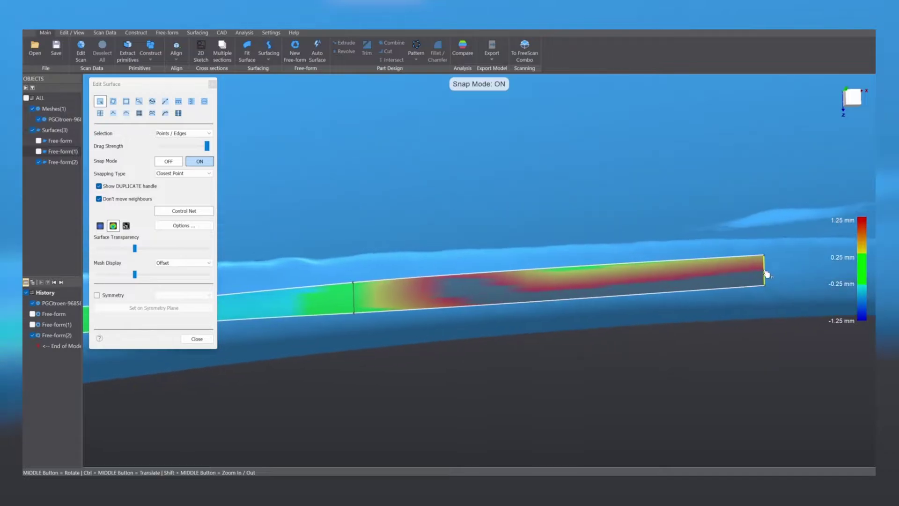
middle_click_drag(765, 271, 321, 331)
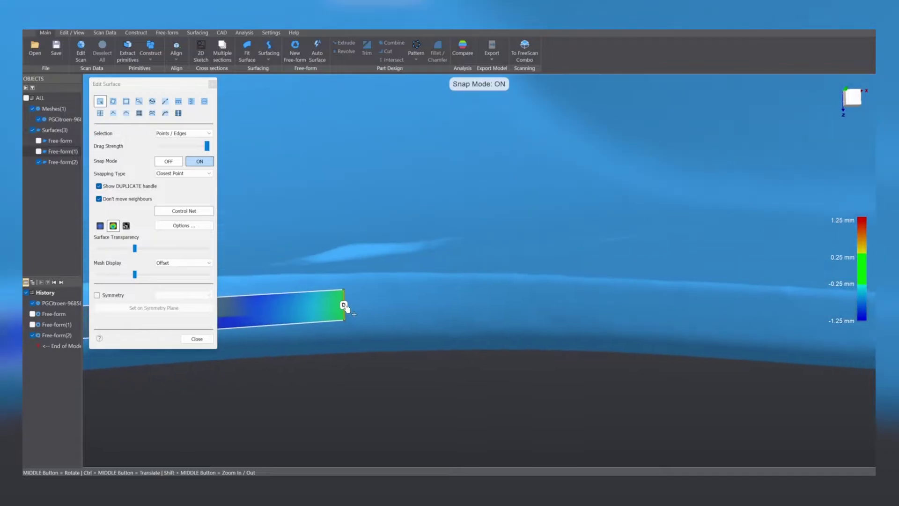
left_click_drag(344, 306, 704, 311)
middle_click_drag(738, 321, 414, 261)
left_click_drag(409, 255, 612, 276)
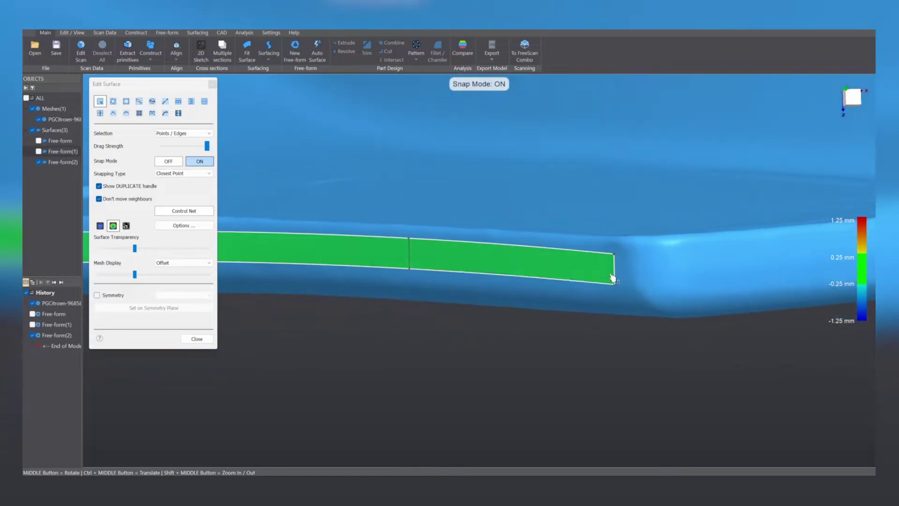
- Insert a cross division through the middle of the lower wall strip's segment that deviates most from the scan
middle_click_drag(612, 276, 468, 300)
scroll(450, 266, "up", 3)
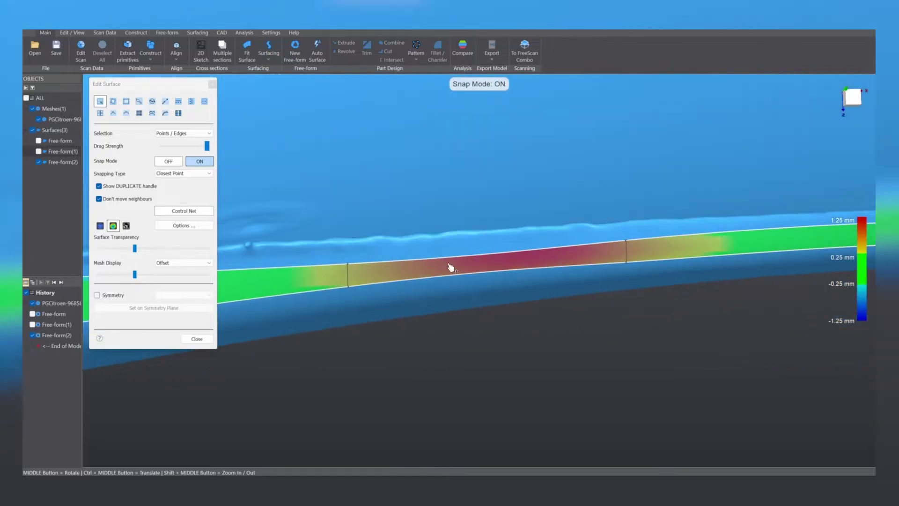
left_click(458, 259)
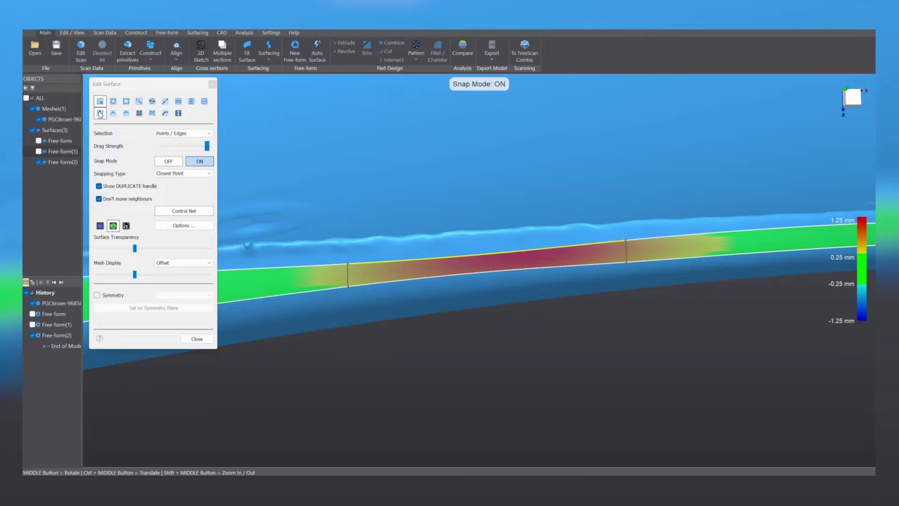
left_click(100, 113)
left_click_drag(516, 237, 514, 279)
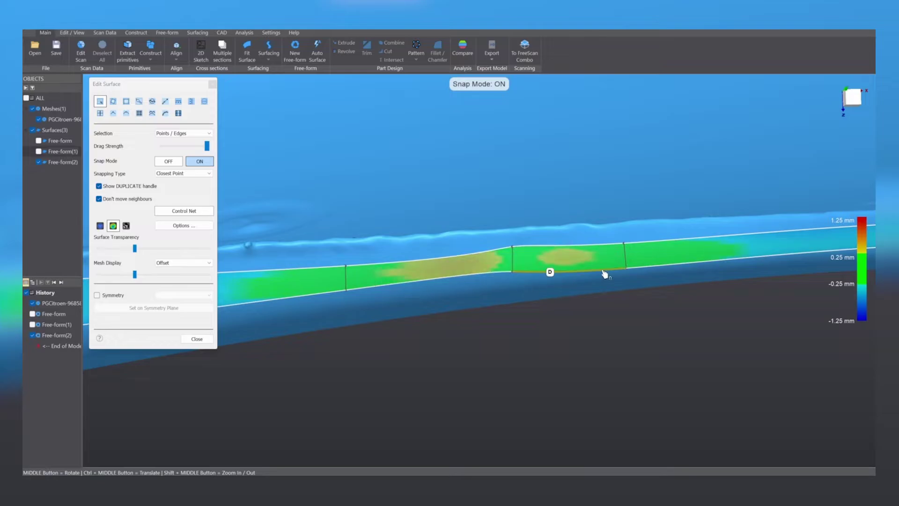
- Reposition the new cross division's points on the lower wall strip to even out the deviation around it
scroll(603, 272, "down", 4)
left_click_drag(611, 267, 658, 262)
scroll(511, 279, "up", 3)
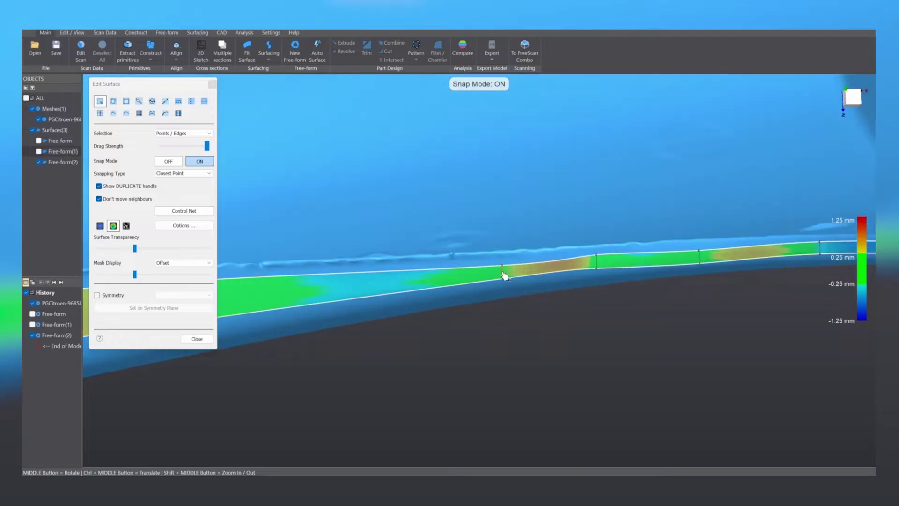
- Adjust the cross divisions bounding the long middle segment with the blue deviation and insert another division through that segment
scroll(410, 308, "down", 5)
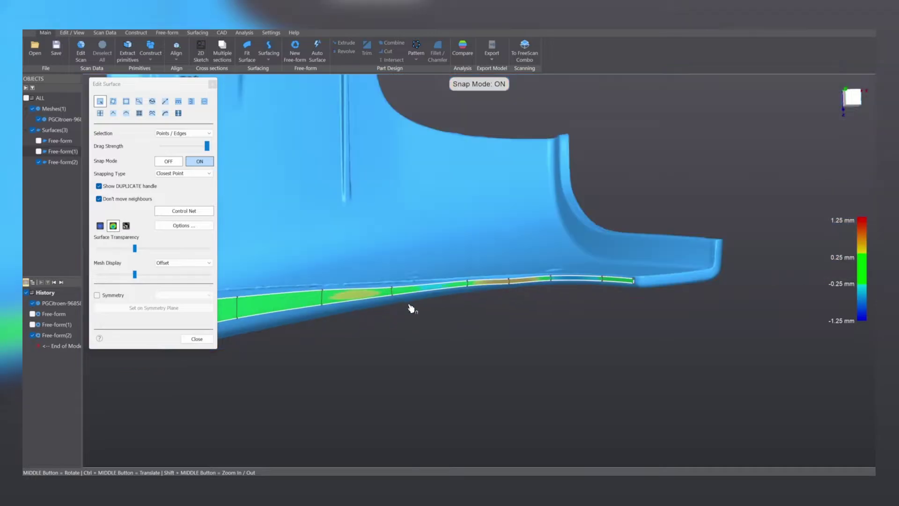
middle_click_drag(411, 308, 592, 259, "ctrl")
scroll(592, 259, "up", 4)
left_click_drag(541, 261, 537, 243)
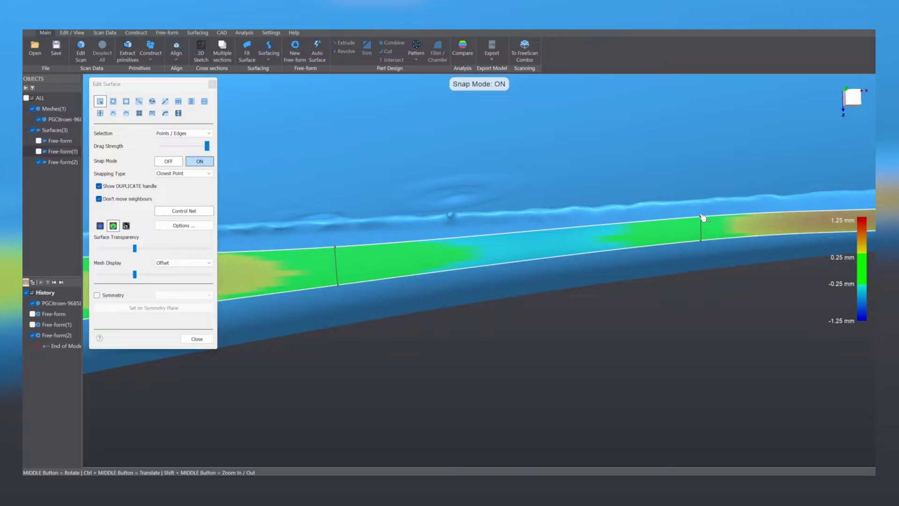
left_click_drag(702, 221, 694, 227)
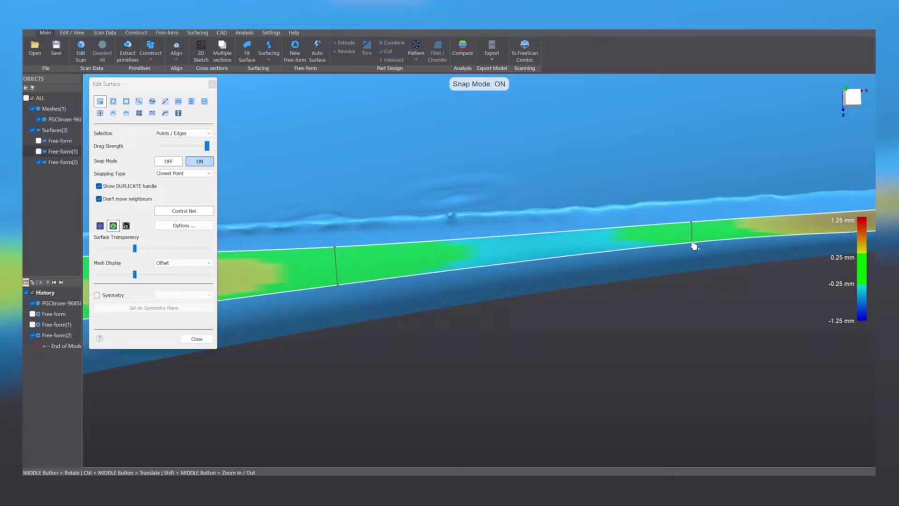
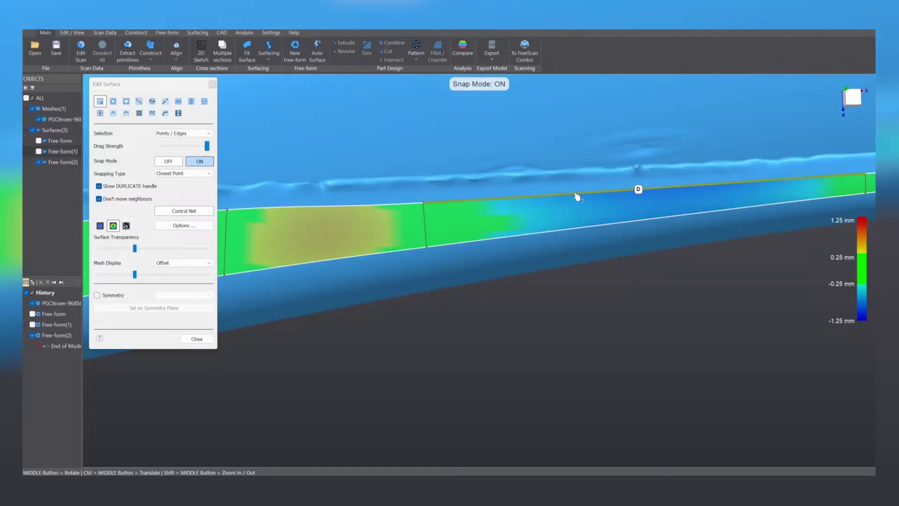
left_click(577, 196)
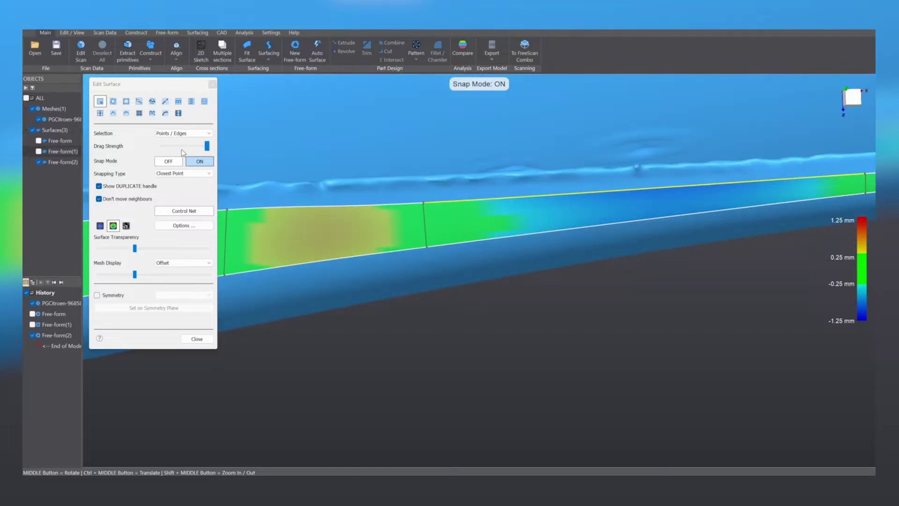
left_click(104, 116)
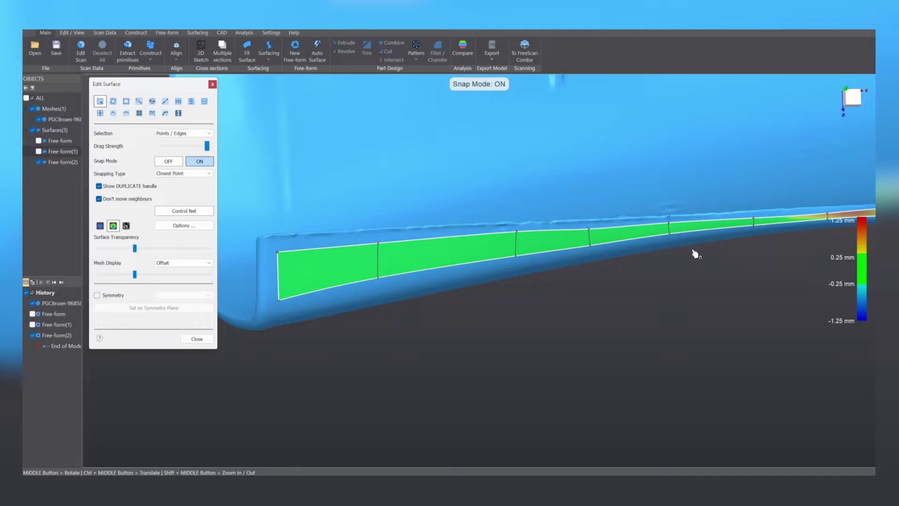
- Shift the cross divisions near the lower wall strip's narrow tip until those segments fit the scan within tolerance
scroll(694, 253, "down", 4)
middle_click_drag(674, 257, 510, 291, "ctrl")
scroll(510, 291, "up", 6)
middle_click_drag(445, 282, 415, 270, "ctrl")
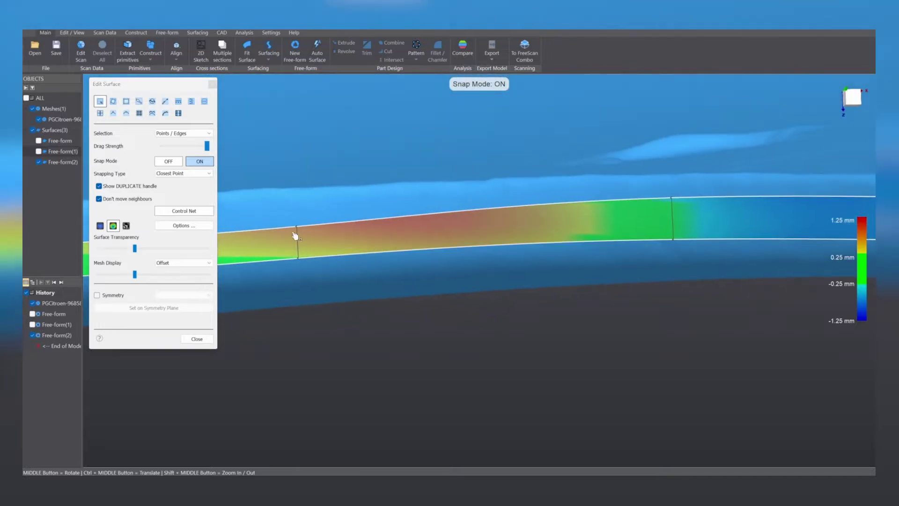
left_click_drag(299, 229, 304, 247)
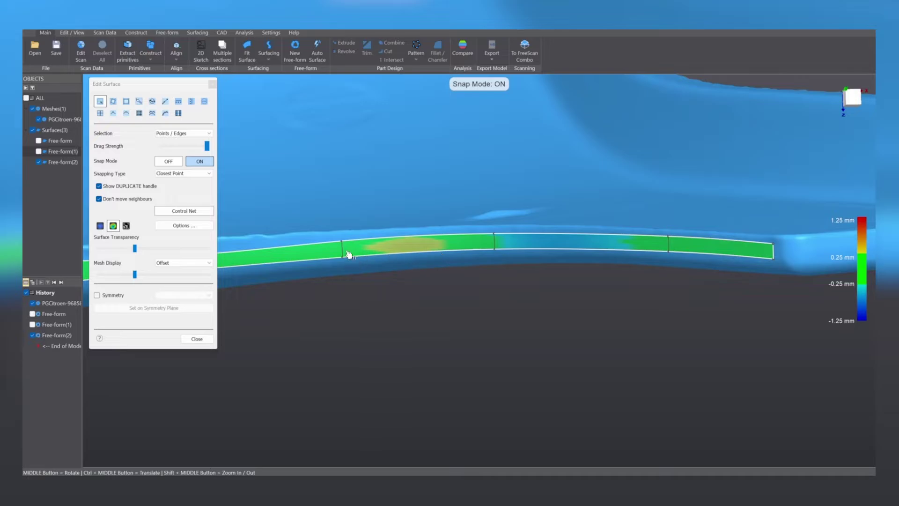
left_click_drag(344, 248, 313, 249)
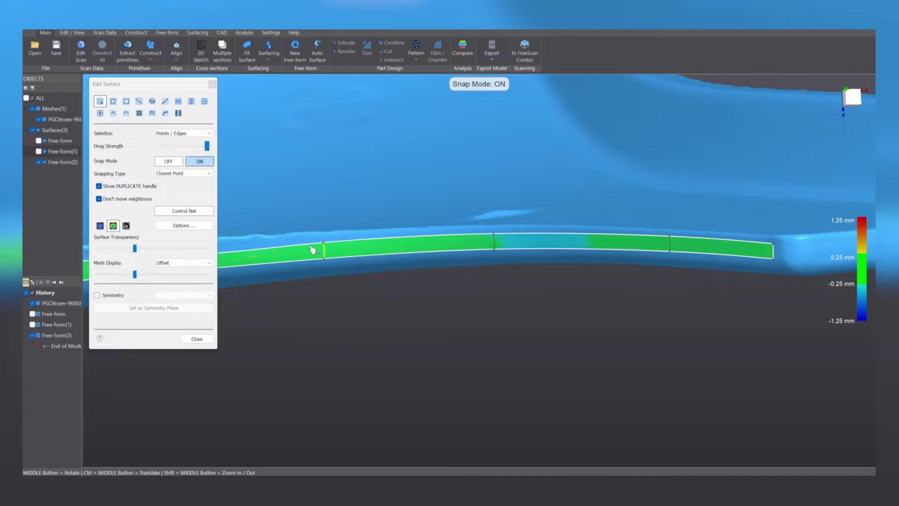
mouse_move(495, 242)
left_mouse_down()
mouse_move(472, 241)
mouse_move(498, 243)
left_mouse_up()
- Smooth the lower wall strip's division layout and inspect the surface with zebra stripes
scroll(455, 267, "down", 5)
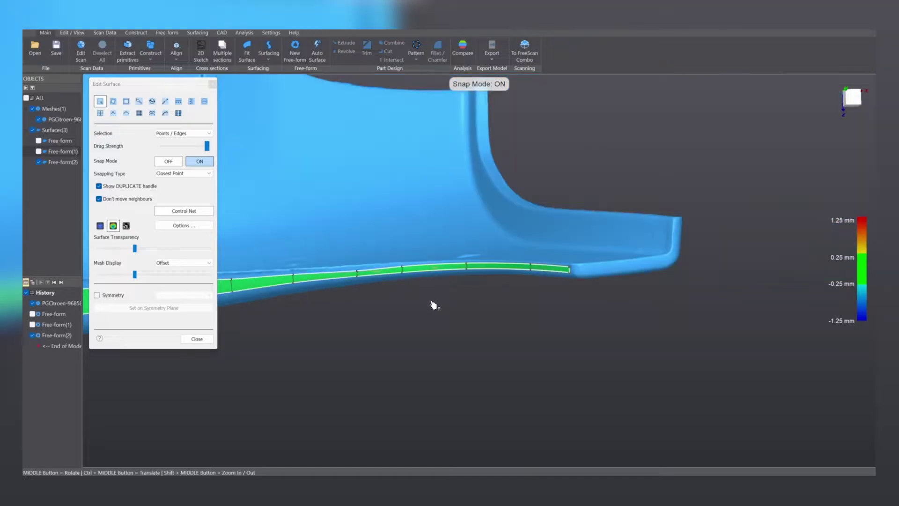
middle_click_drag(384, 309, 648, 266, "ctrl")
scroll(611, 228, "up", 5)
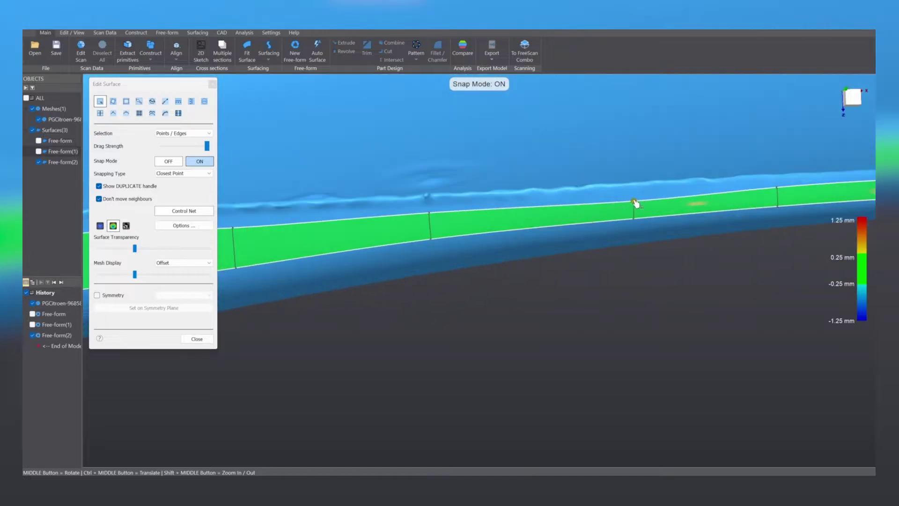
scroll(588, 255, "down", 5)
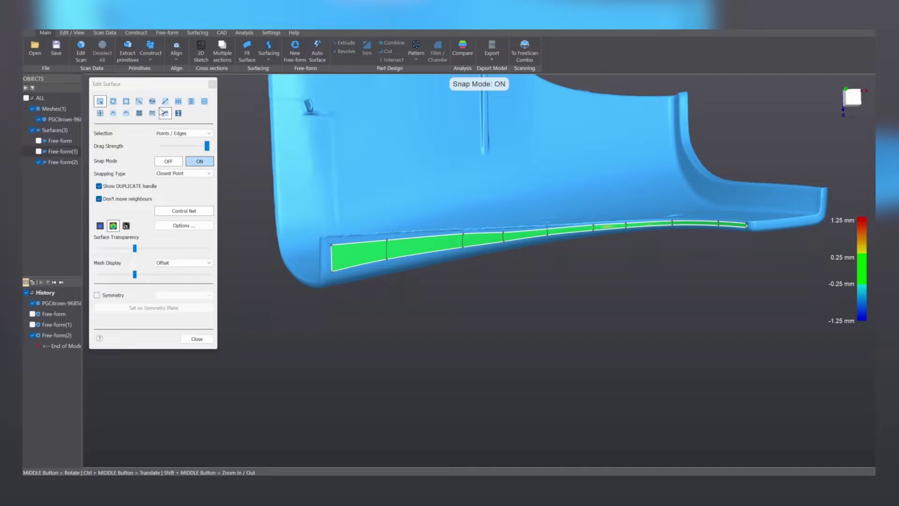
left_click(156, 113)
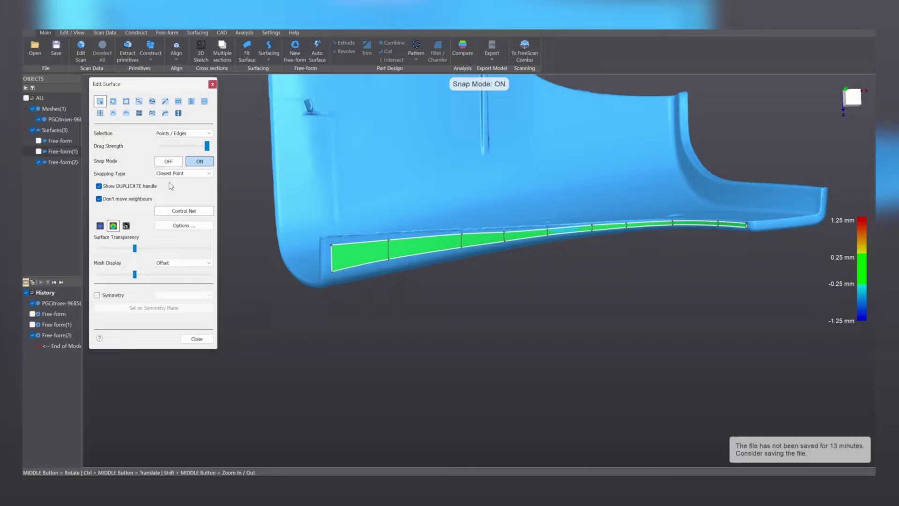
left_click(126, 225)
middle_click_drag(478, 298, 321, 280)
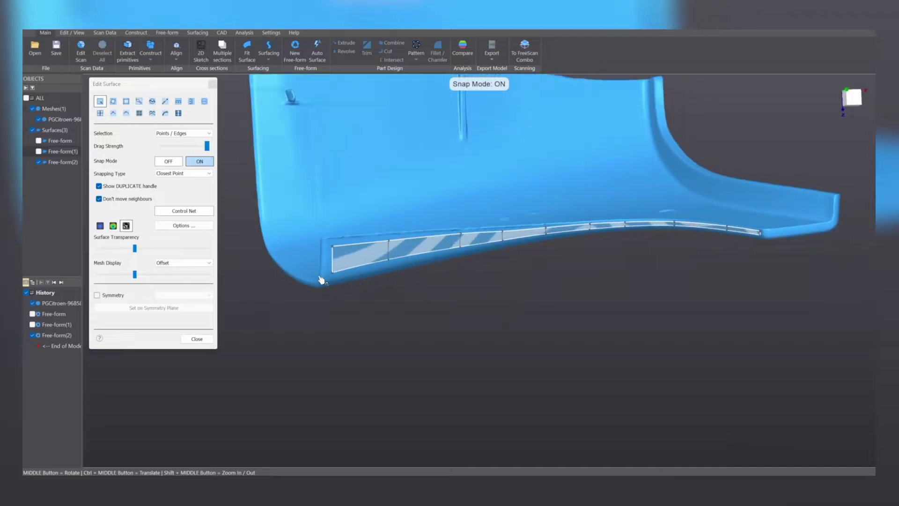
- Extend the lower wall surface beyond the scan on all four sides, recheck it with deviation colours and finish editing
left_click(187, 340)
double_click(351, 254)
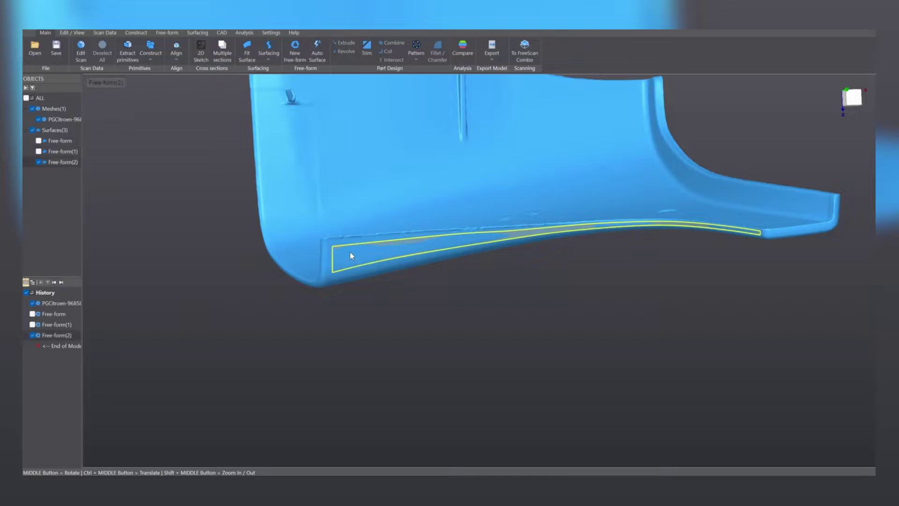
left_click(165, 101)
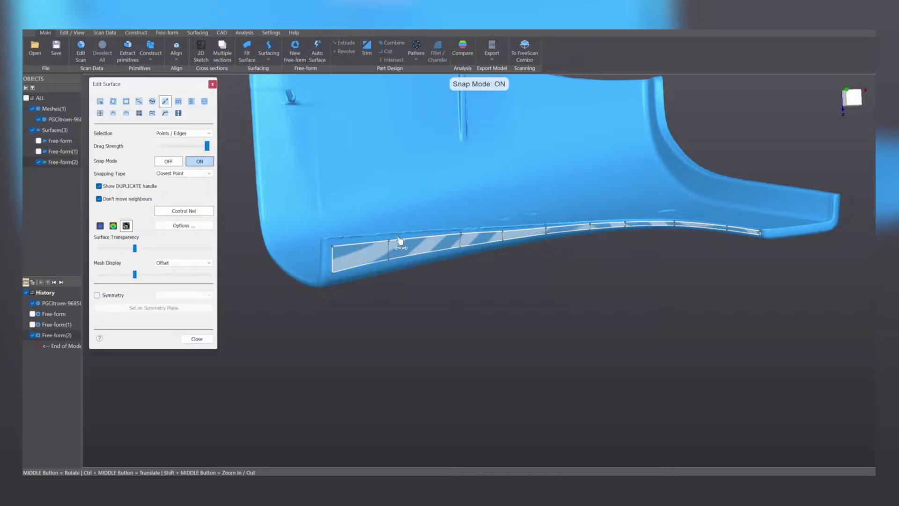
left_click_drag(399, 240, 406, 231)
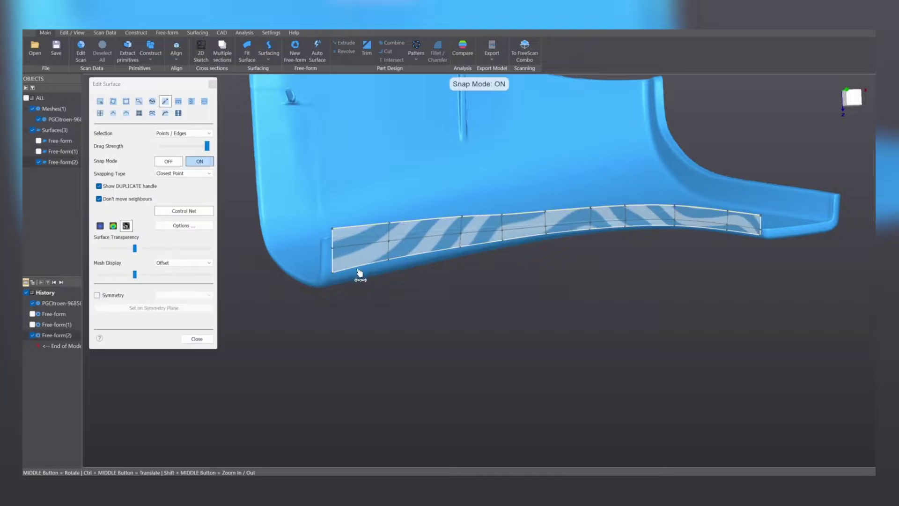
left_click_drag(359, 273, 362, 304)
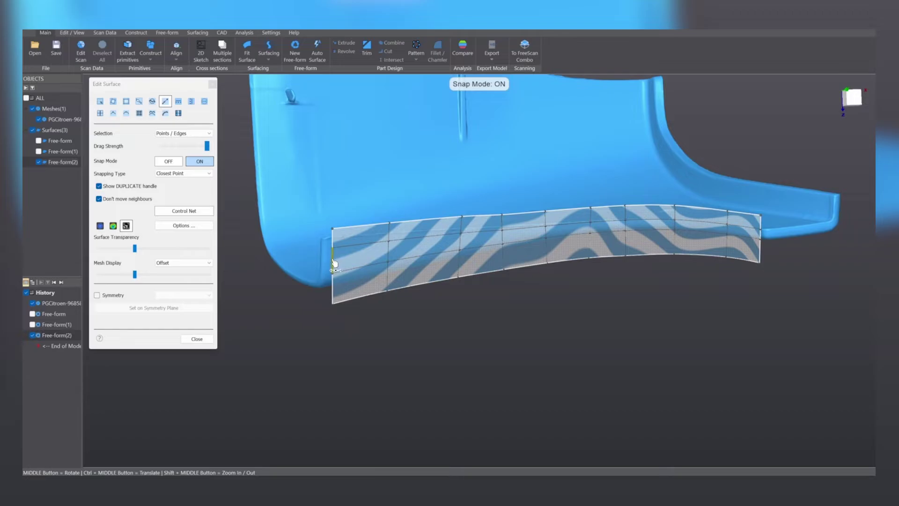
left_click_drag(334, 262, 294, 265)
left_click_drag(760, 249, 797, 256)
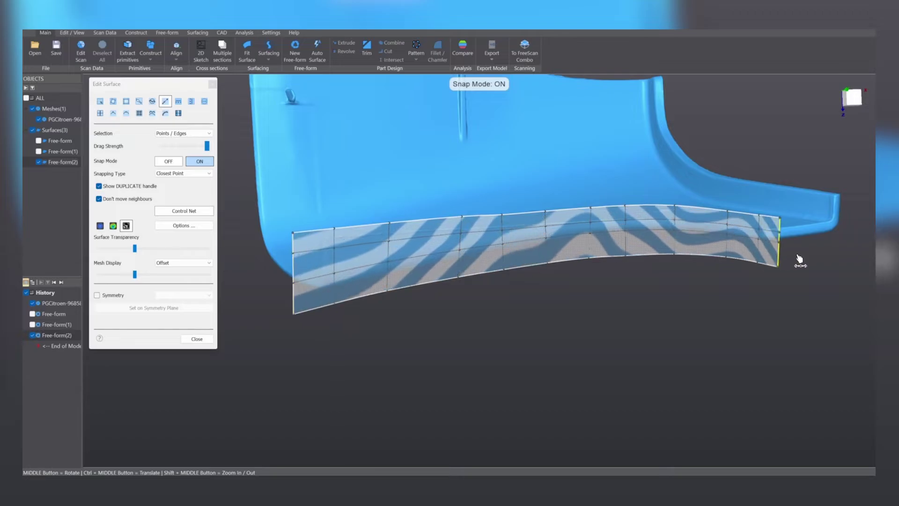
left_click(113, 225)
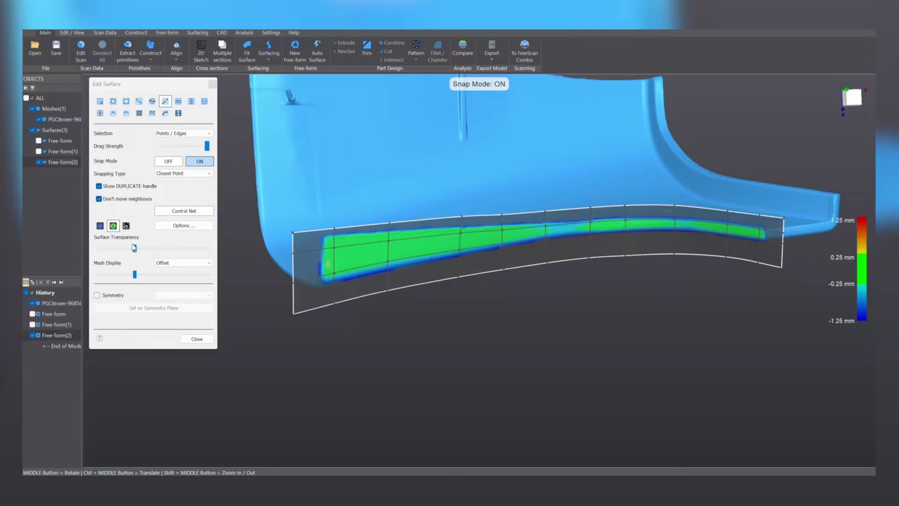
left_click(200, 340)
- Show the outer face and side wall surfaces together with the lower wall surface
scroll(449, 194, "down", 5)
middle_click_drag(450, 194, 505, 165)
left_click(39, 151)
left_click(39, 140)
scroll(353, 265, "up", 3)
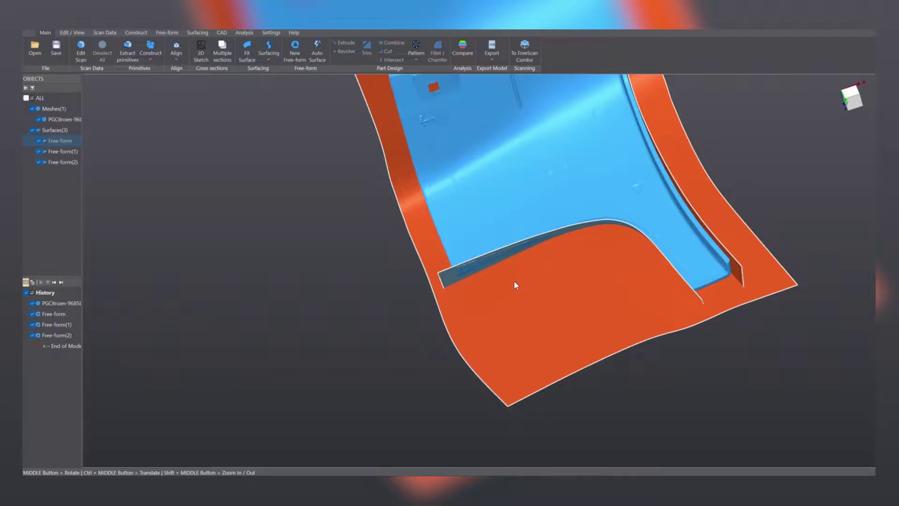
- Examine from several angles how the lower wall and side wall surfaces cross the outer face surface around the scan
scroll(516, 285, "down", 3)
middle_click_drag(528, 357, 417, 360)
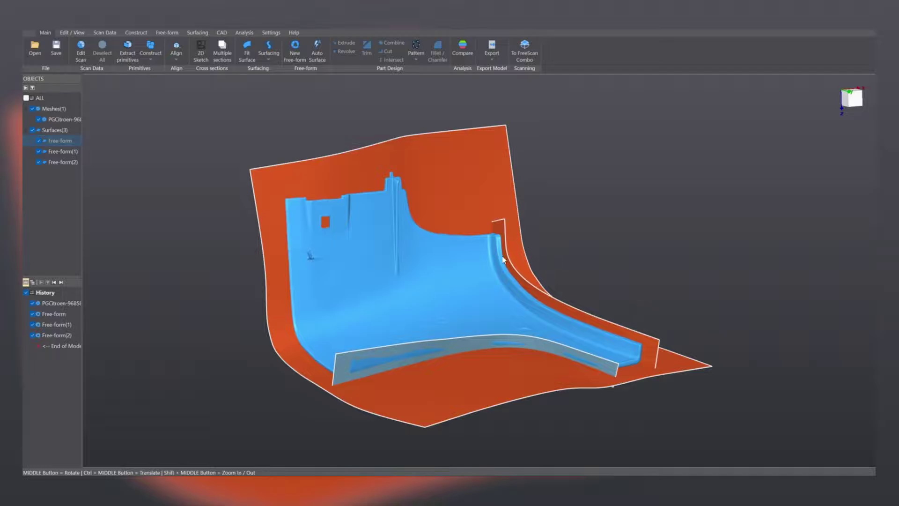
middle_click_drag(503, 260, 473, 288)
middle_click_drag(561, 338, 378, 333)
scroll(378, 333, "up", 3)
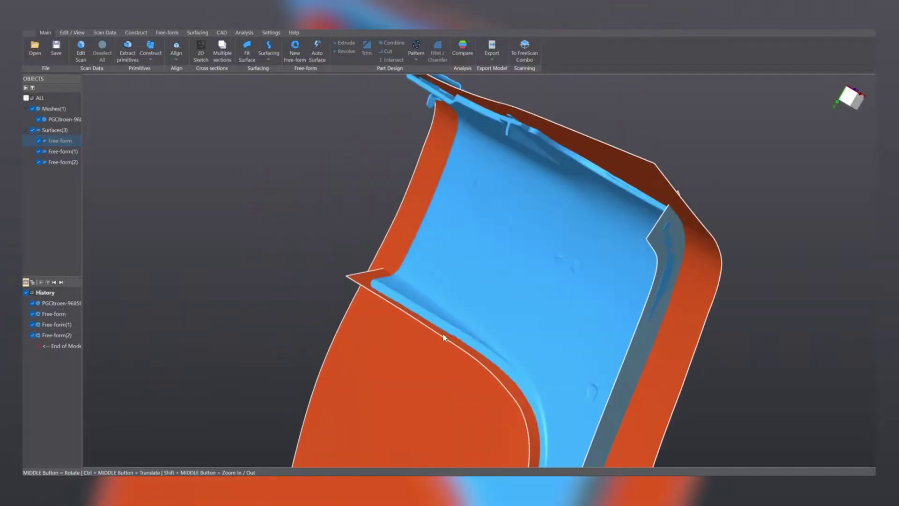
middle_click_drag(438, 339, 632, 305)
middle_click_drag(604, 363, 426, 322, "ctrl")
scroll(426, 322, "down", 5)
middle_click_drag(548, 262, 315, 271)
scroll(428, 331, "up", 4)
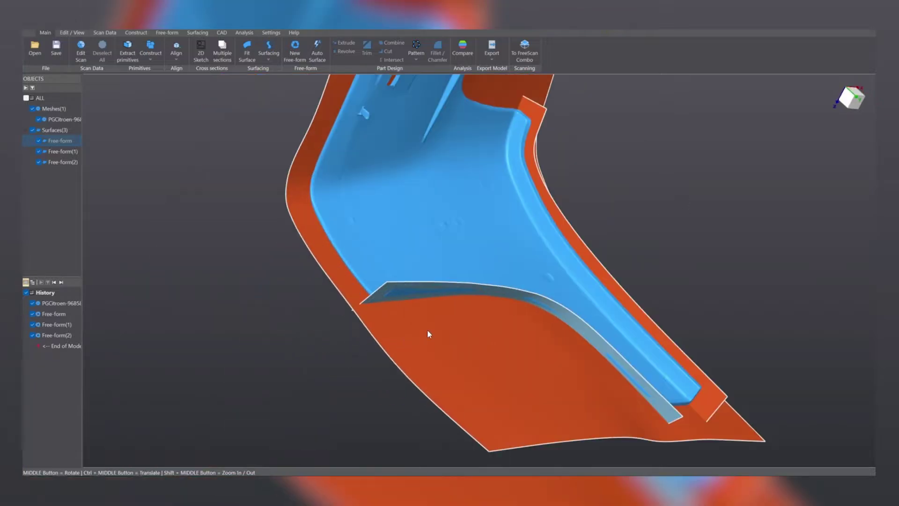
- Convert the large outer face free-form into a sewed surface
left_click(428, 333)
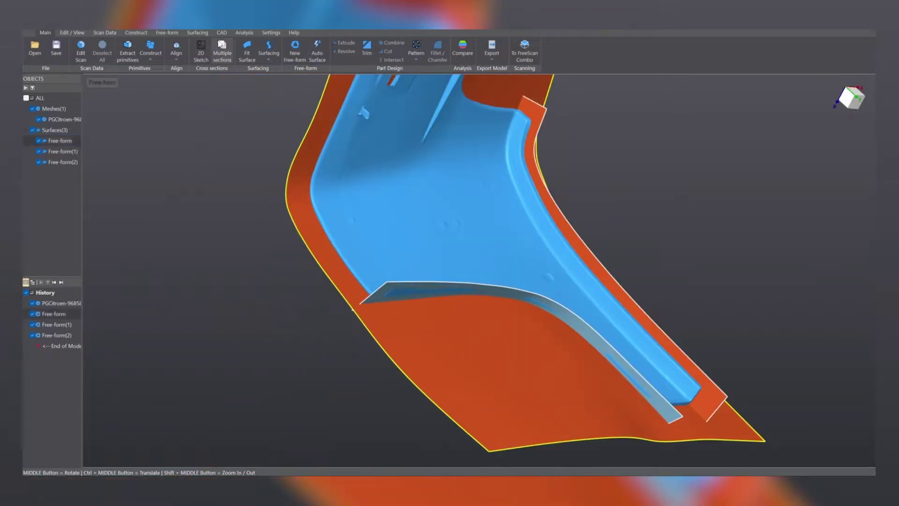
left_click(196, 33)
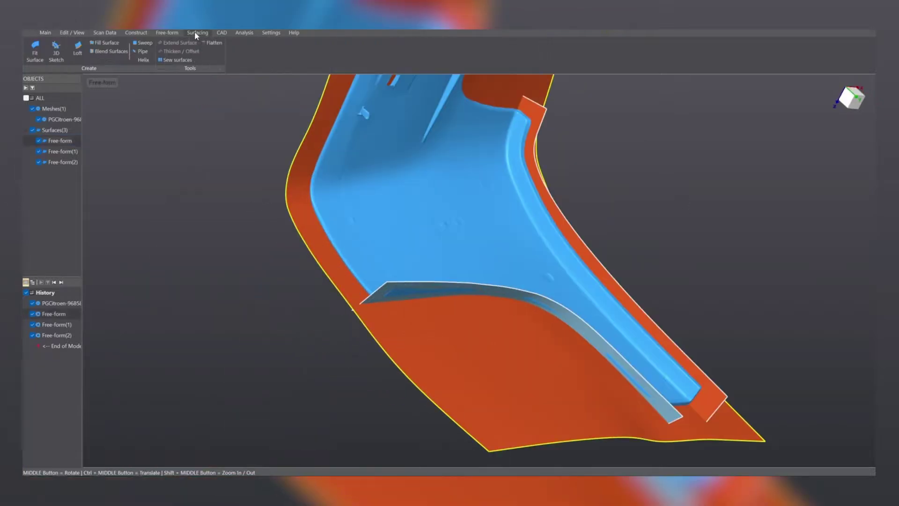
left_click(183, 59)
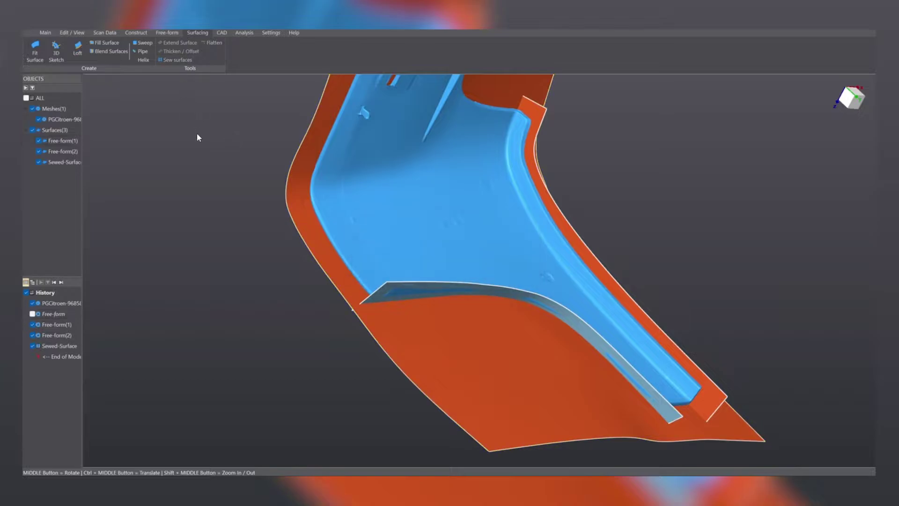
- Start thickening the sewed outer face surface, trying depths of 2 and 3 mm, and switch the thickening to its opposite side
left_click(174, 52)
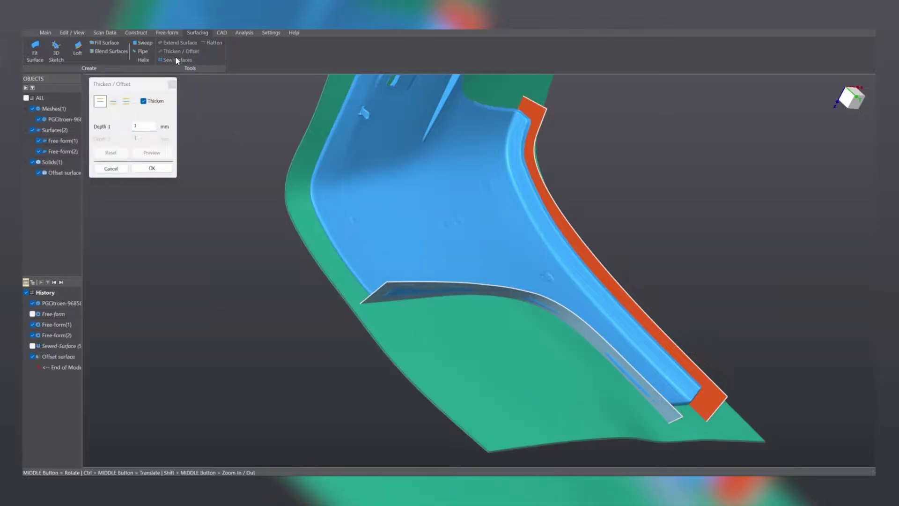
double_click(139, 126)
type("2")
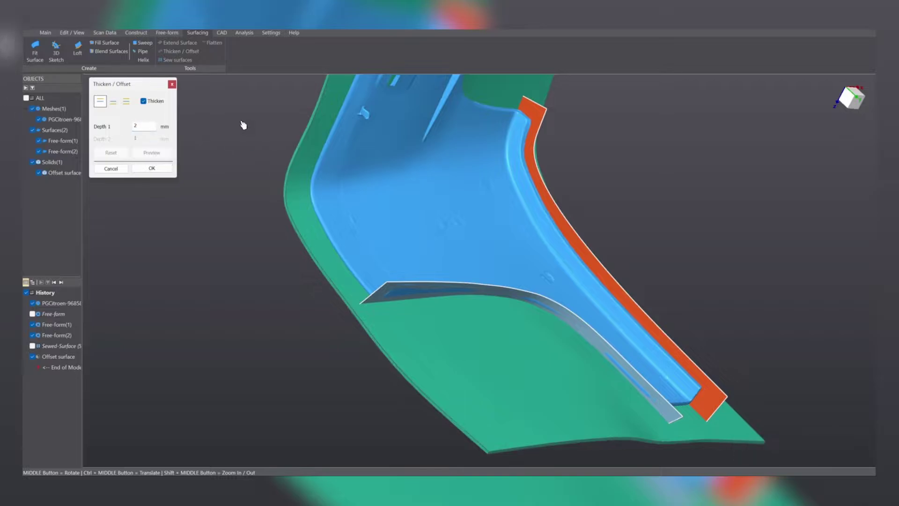
scroll(276, 167, "up", 2)
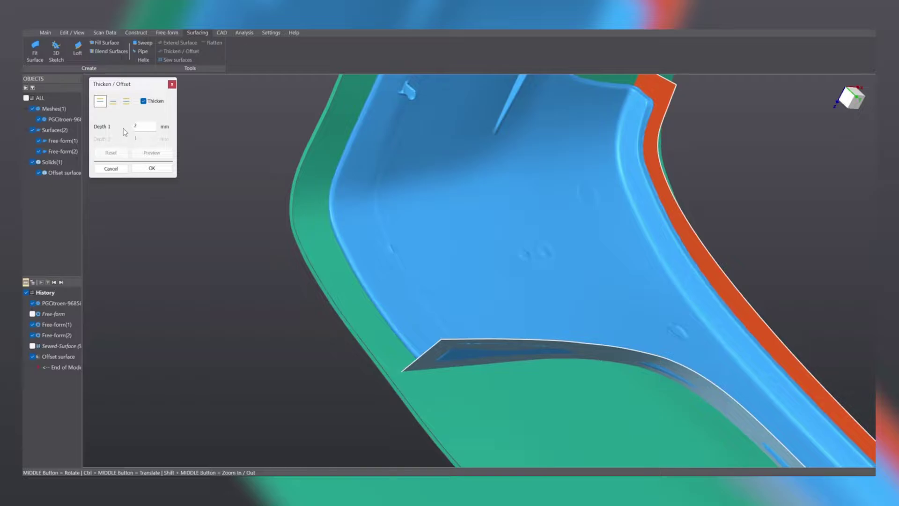
type("3")
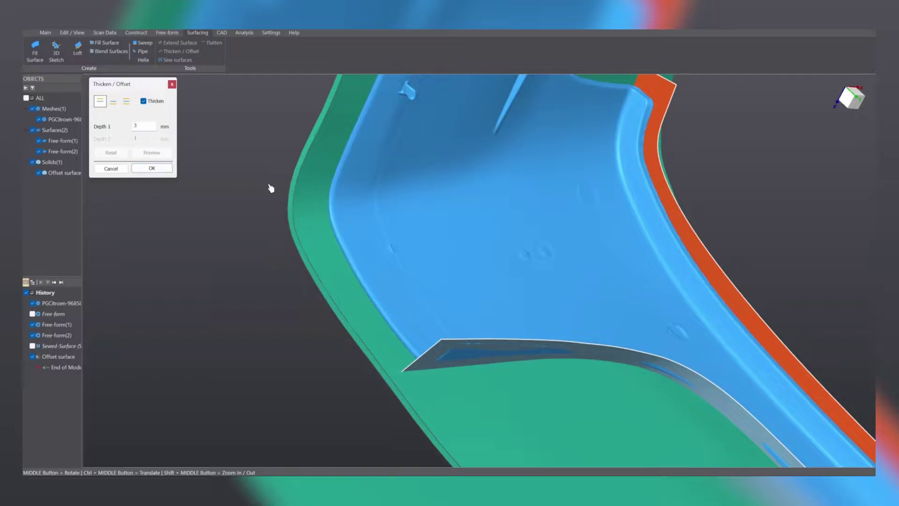
left_click(113, 101)
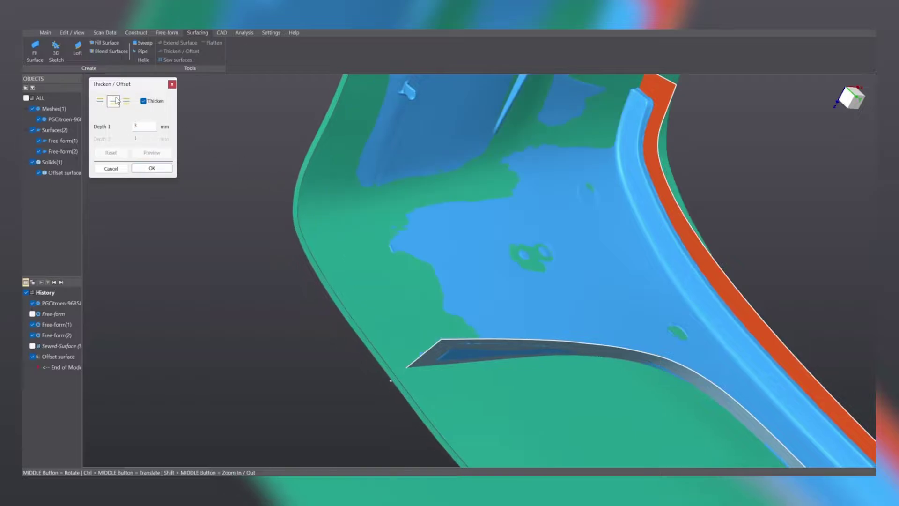
- Compare the outer face thickness with the scan, try a 3.5 mm depth and set it to 3.25 mm
middle_click_drag(401, 216, 344, 287, "ctrl")
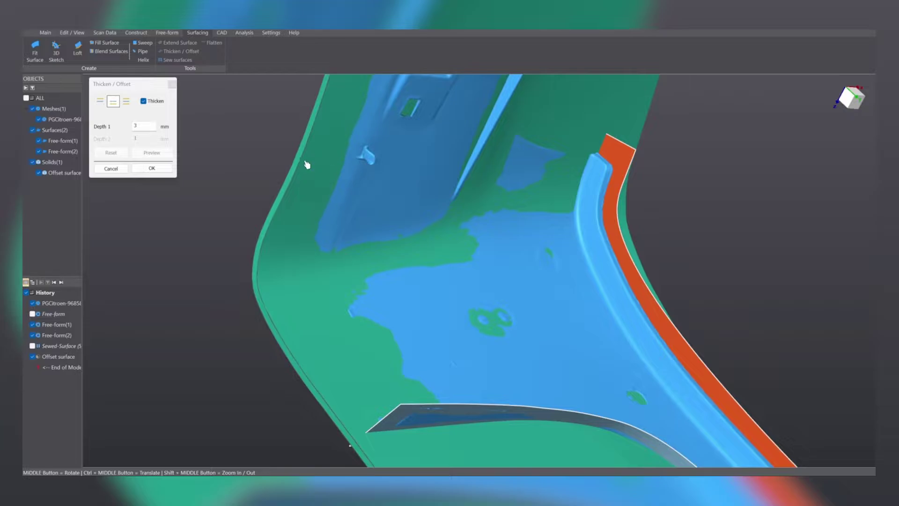
mouse_move(484, 299)
middle_mouse_down()
mouse_move(412, 297)
mouse_move(482, 300)
middle_mouse_up()
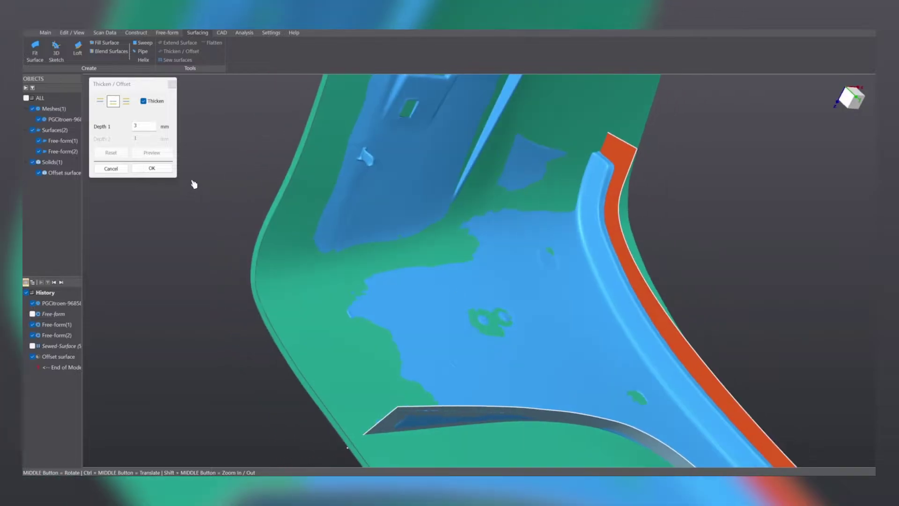
left_click(147, 127)
type("3.")
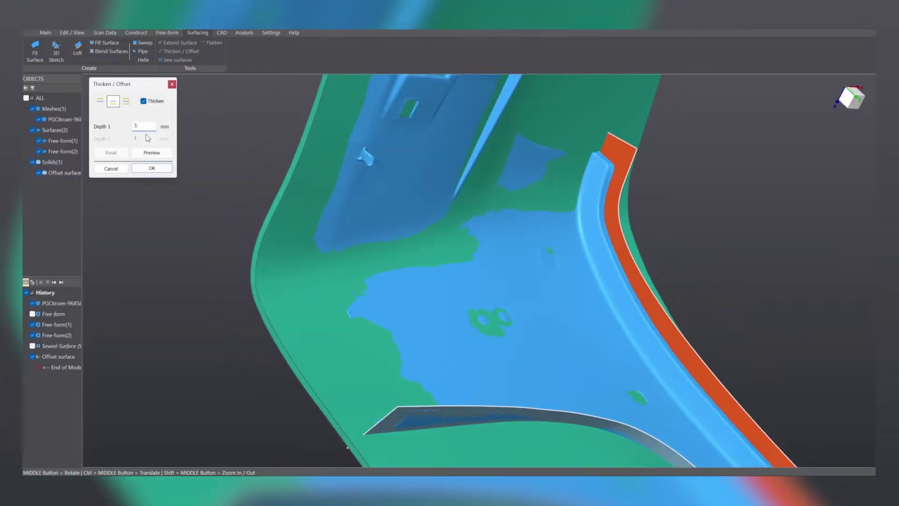
type("5")
left_click(151, 155)
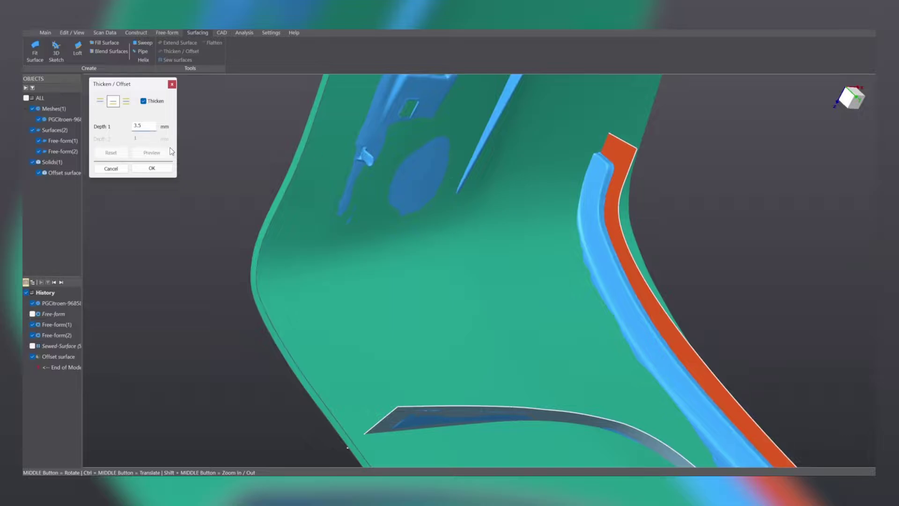
left_click(151, 152)
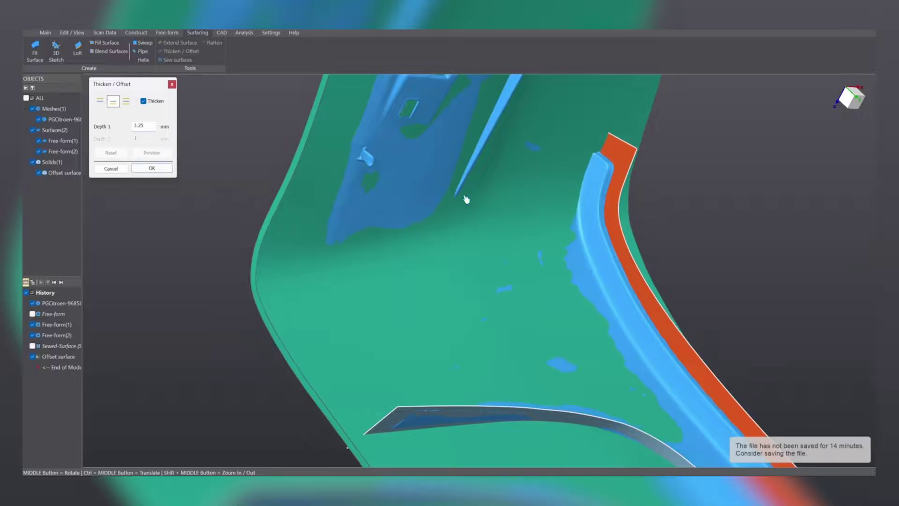
- Turn off thickening and create the outer face as an offset surface, keeping the original
middle_click_drag(464, 202, 405, 312)
scroll(241, 119, "up", 5)
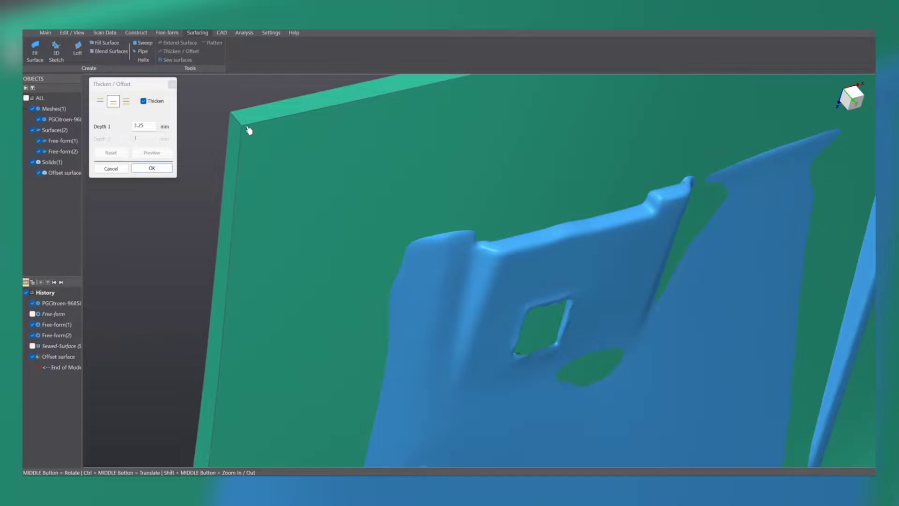
left_click(149, 102)
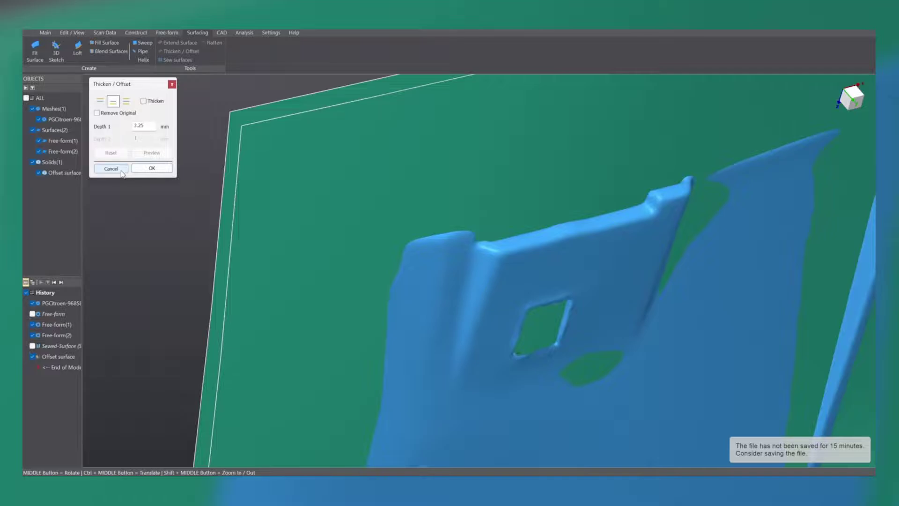
left_click(152, 168)
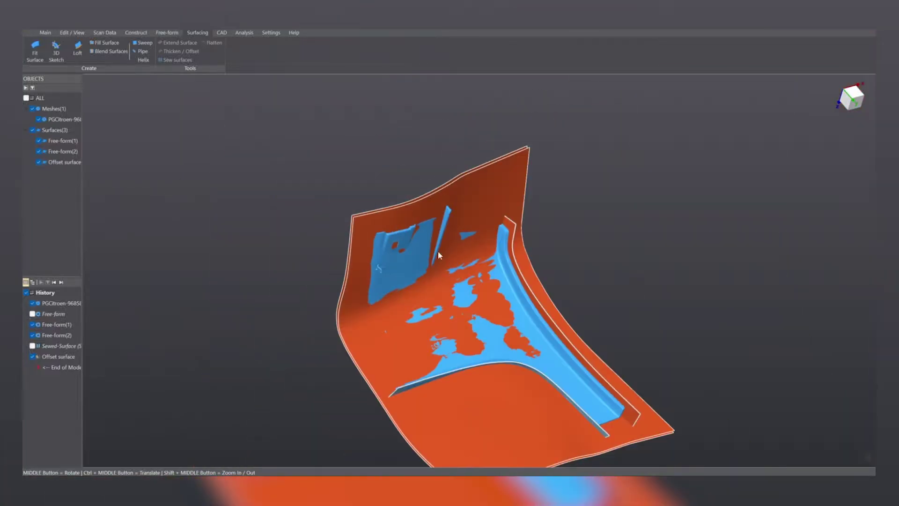
- Convert the side wall free-form along the long curved edge into a sewed surface
middle_click_drag(437, 251, 426, 229)
scroll(393, 214, "up", 2)
scroll(535, 243, "up", 2)
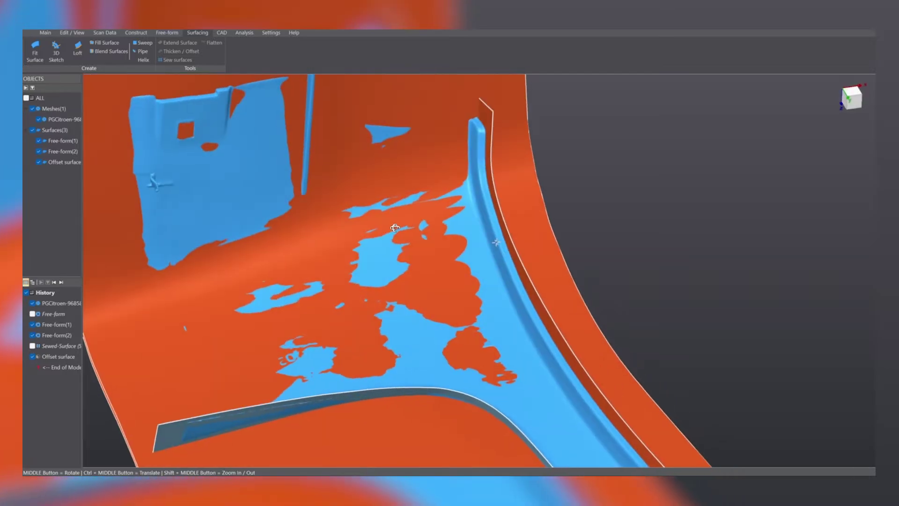
scroll(423, 227, "up", 3)
middle_click_drag(458, 297, 511, 341)
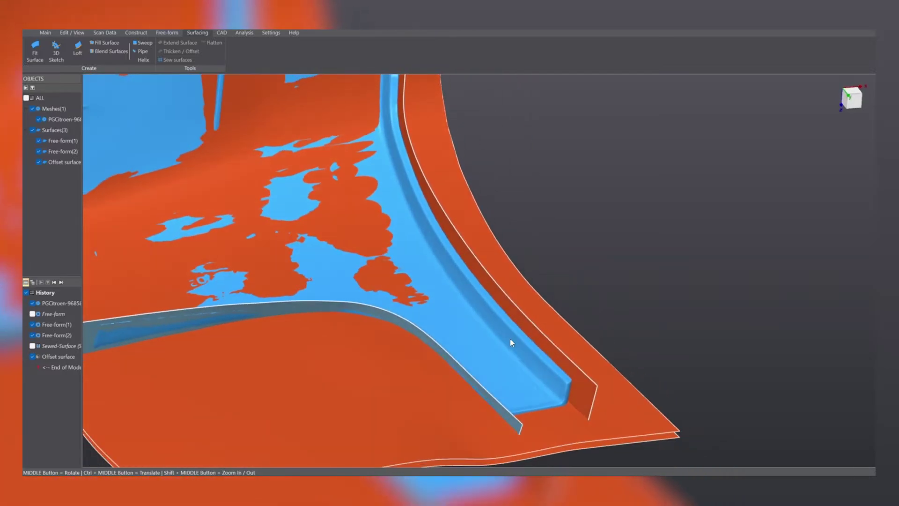
left_click(578, 394)
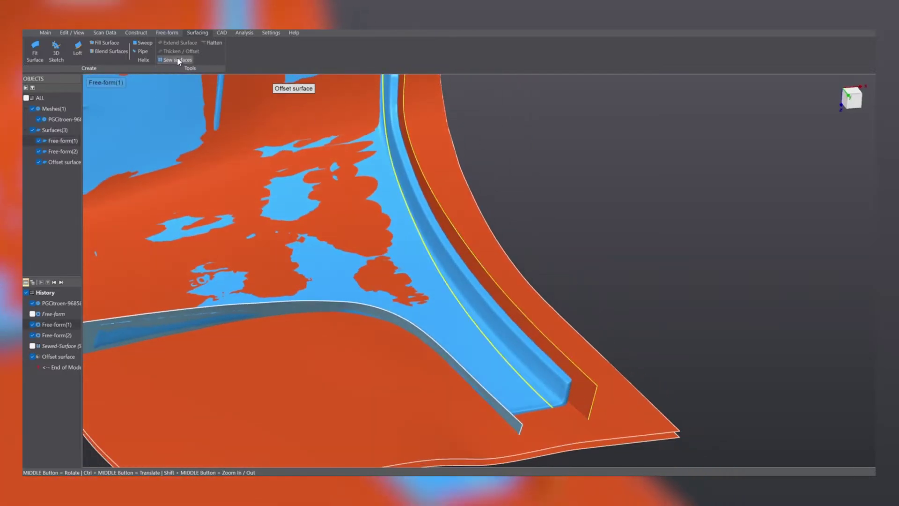
left_click(177, 58)
- Preview an unthickened 3.25 mm offset of the sewed side wall surface on its opposite side and inspect it against the scan
left_click(575, 391)
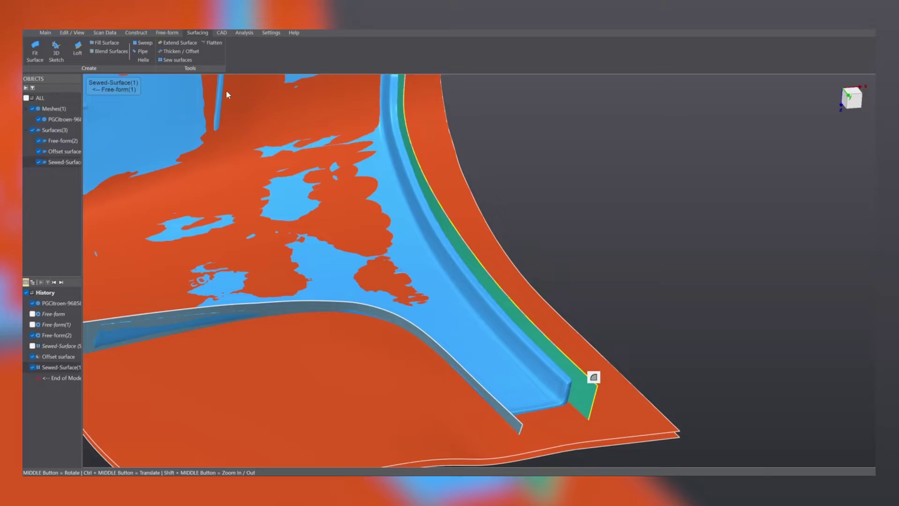
left_click(180, 52)
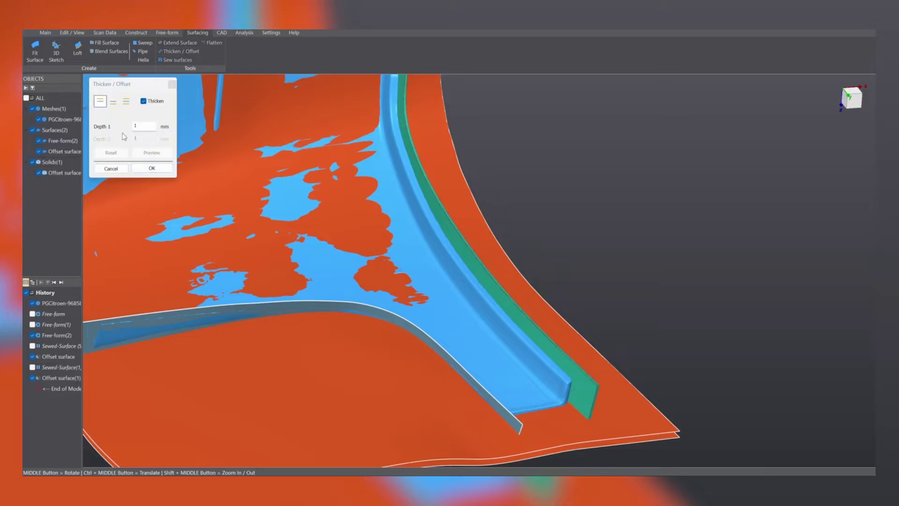
left_click(113, 101)
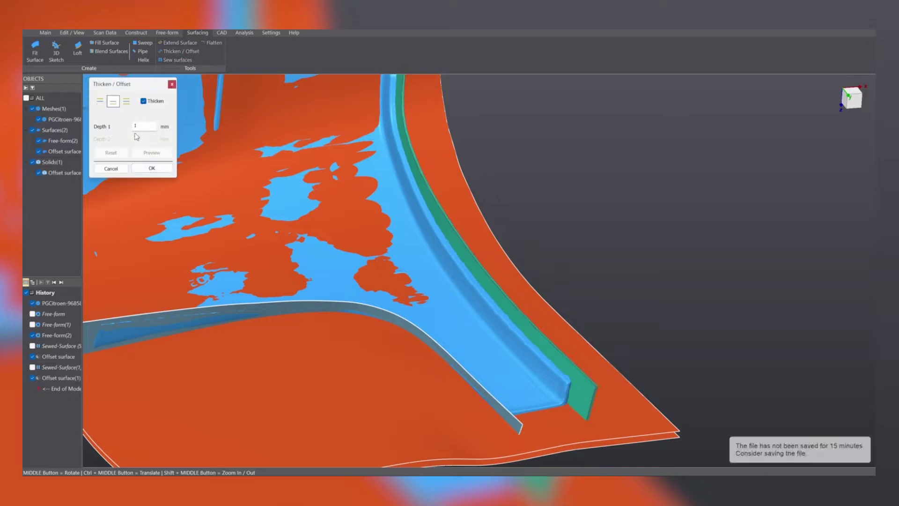
left_click_drag(139, 126, 128, 124)
left_click(144, 101)
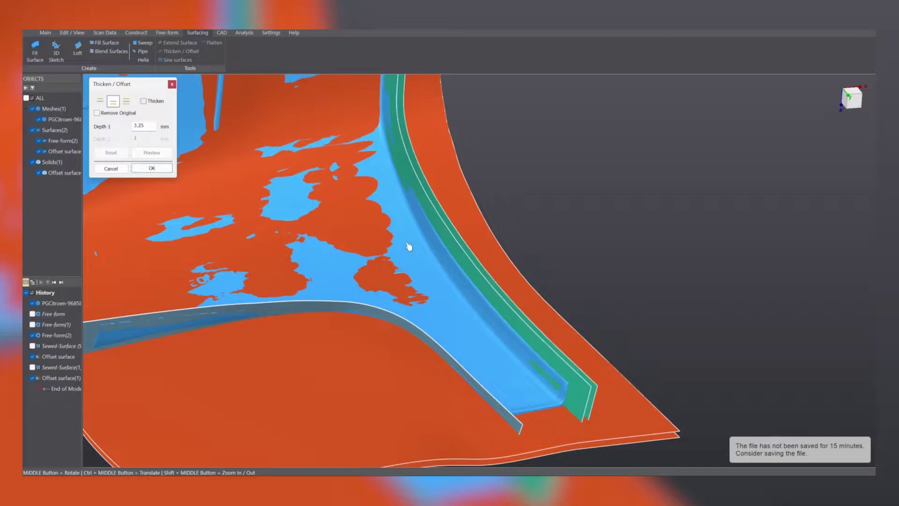
middle_click_drag(542, 367, 280, 205)
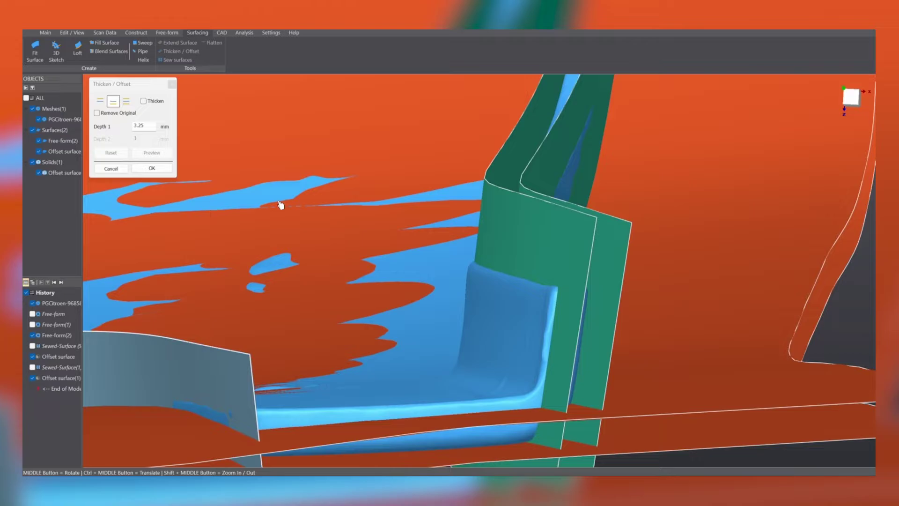
- Set the side wall offset depth to 3.5 mm and create the offset surface
left_click(141, 125)
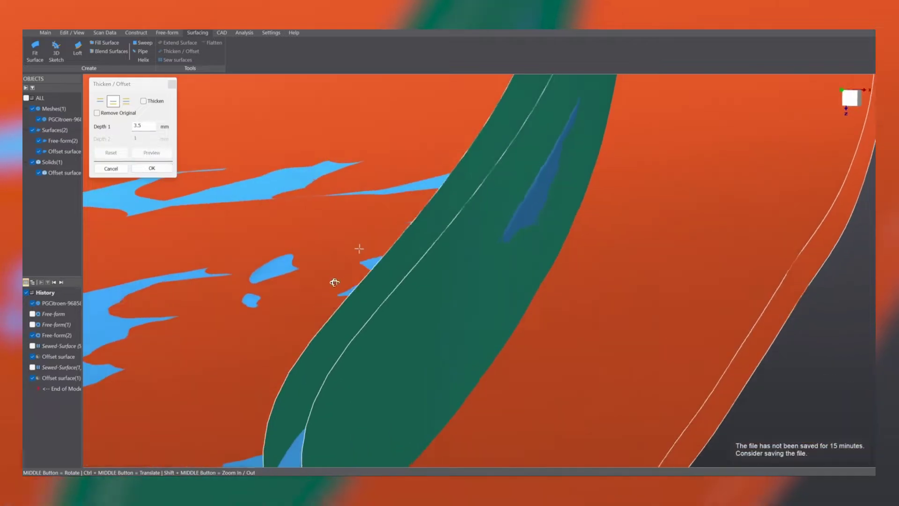
scroll(385, 284, "down", 5)
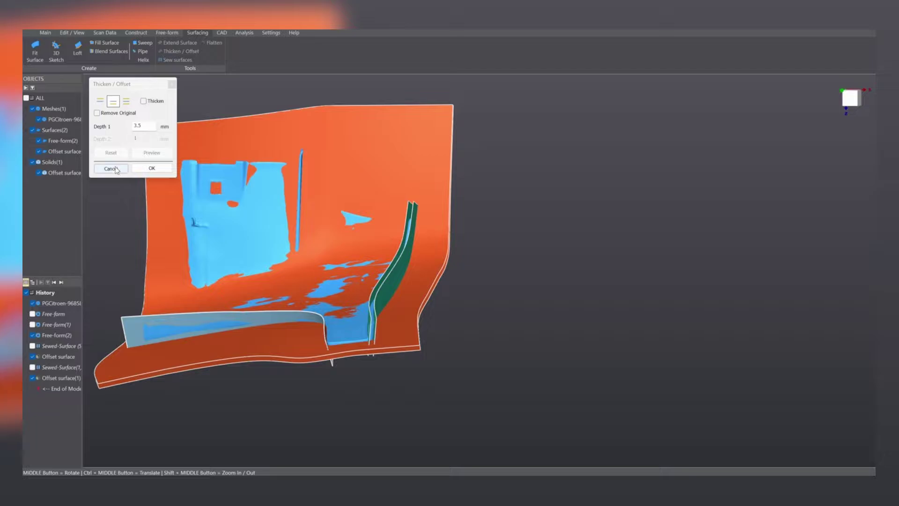
left_click(152, 169)
- Convert the lower wall free-form into a sewed surface
middle_click_drag(266, 308, 544, 313)
middle_click_drag(520, 364, 523, 378)
scroll(524, 378, "up", 5)
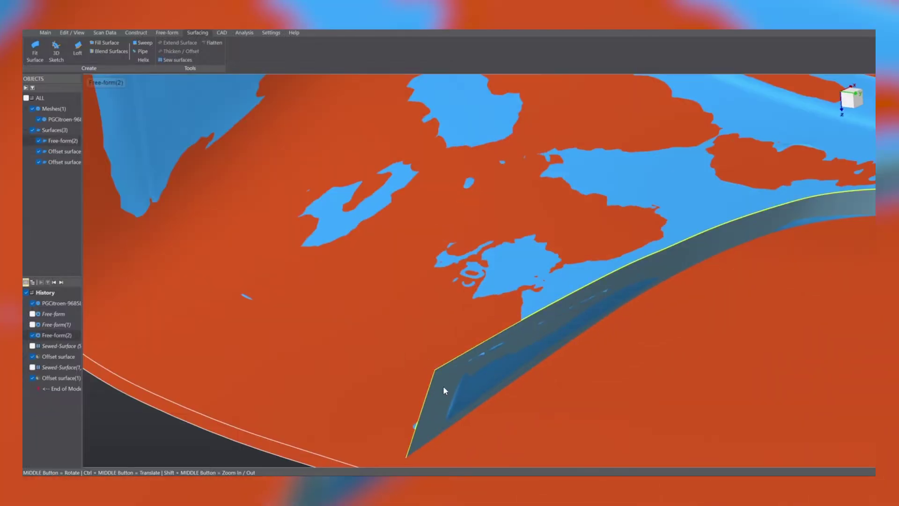
left_click(164, 60)
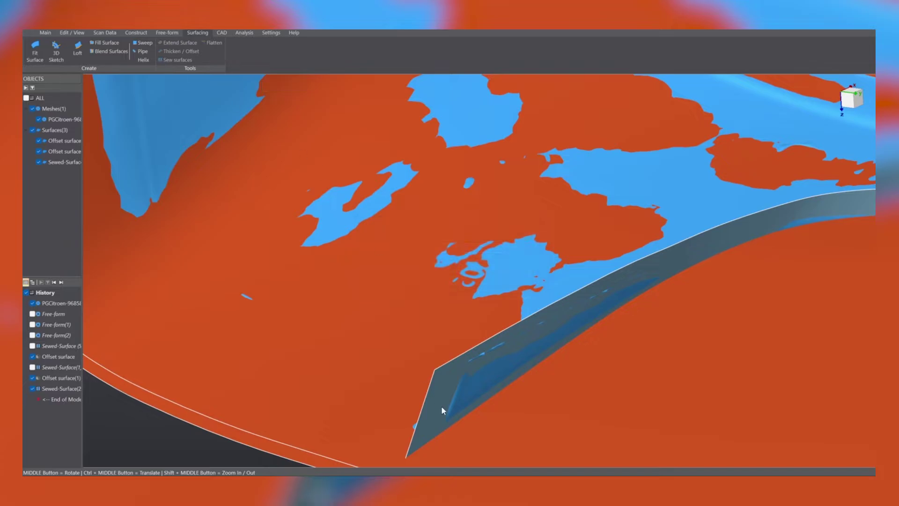
- Offset the sewed lower wall surface by 3.25 mm to its opposite side without thickening, keeping the original
left_click(177, 51)
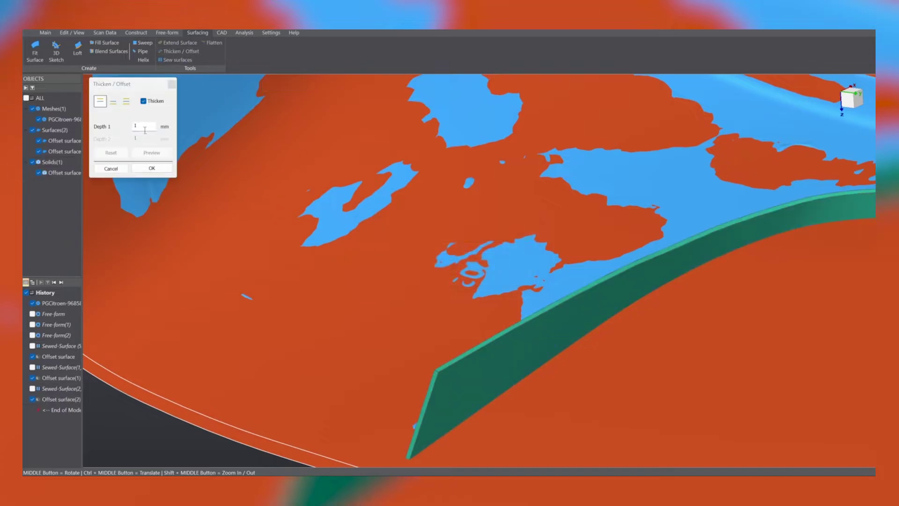
type("3.25")
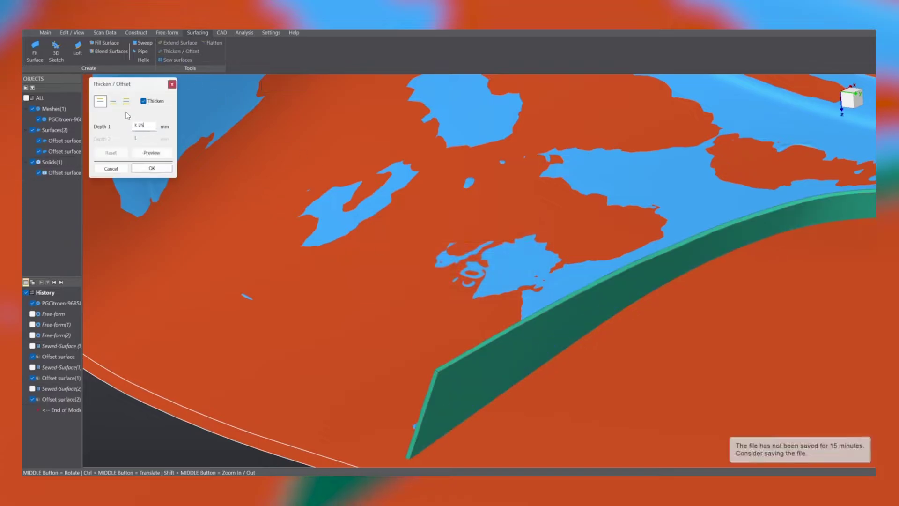
left_click(113, 102)
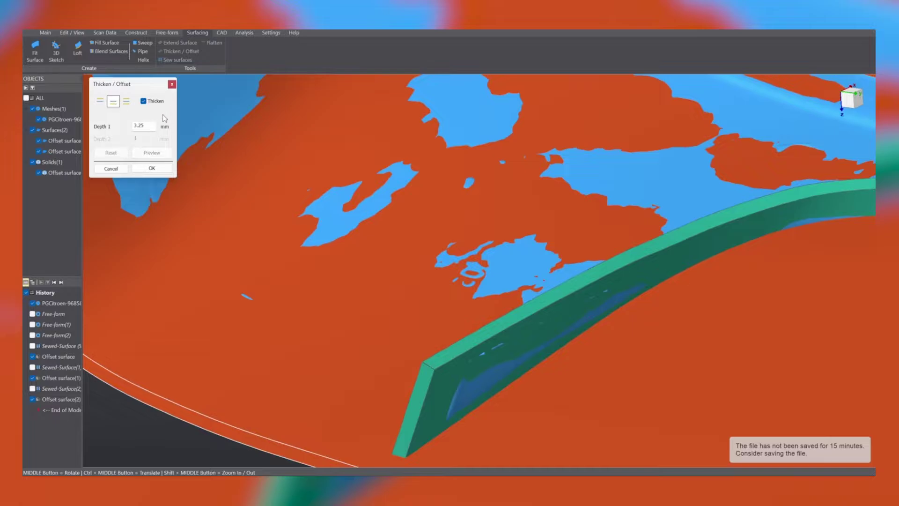
left_click(143, 101)
scroll(381, 387, "down", 5)
middle_click_drag(381, 388, 532, 395)
scroll(484, 352, "up", 4)
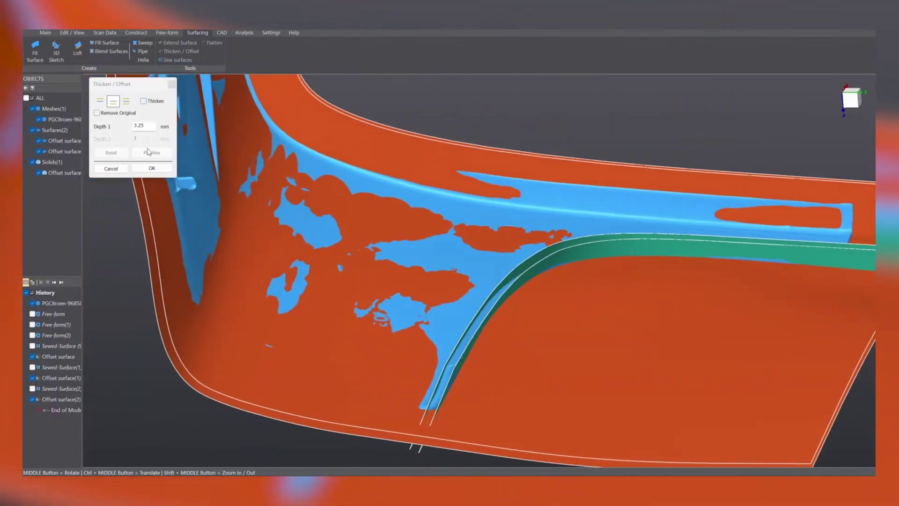
left_click(152, 168)
- Examine from several angles how the outer face, side wall and lower wall offset surfaces fit the scan
middle_click_drag(546, 271, 650, 177, "ctrl")
scroll(451, 307, "down", 5)
scroll(656, 195, "down", 3)
middle_click_drag(731, 290, 606, 323)
scroll(710, 265, "up", 4)
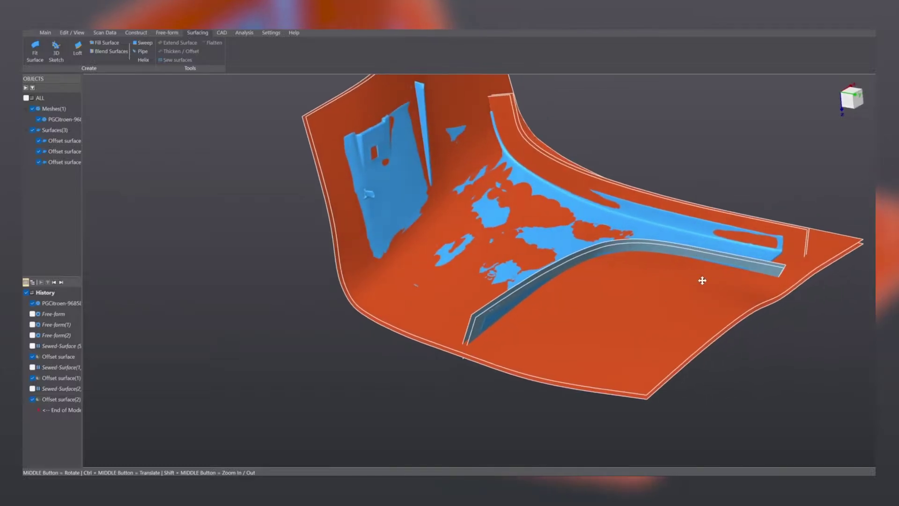
middle_click_drag(703, 280, 731, 307)
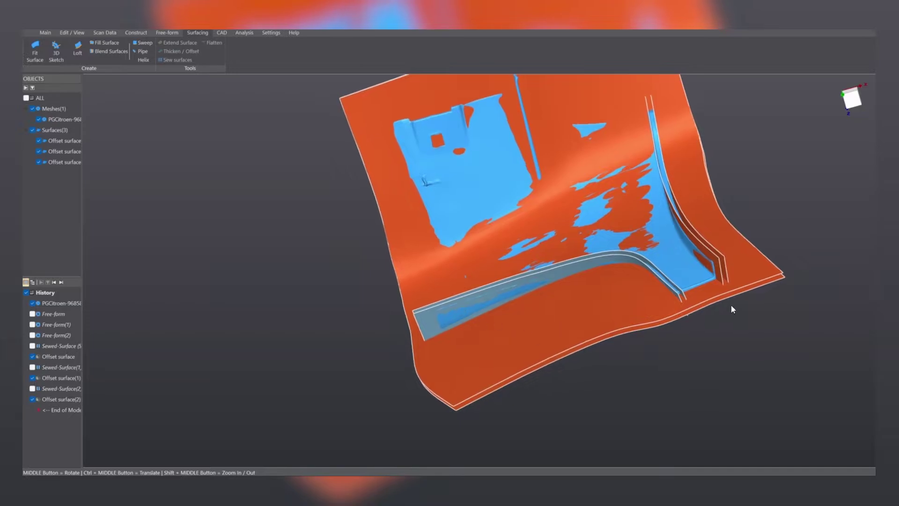
scroll(711, 286, "up", 3)
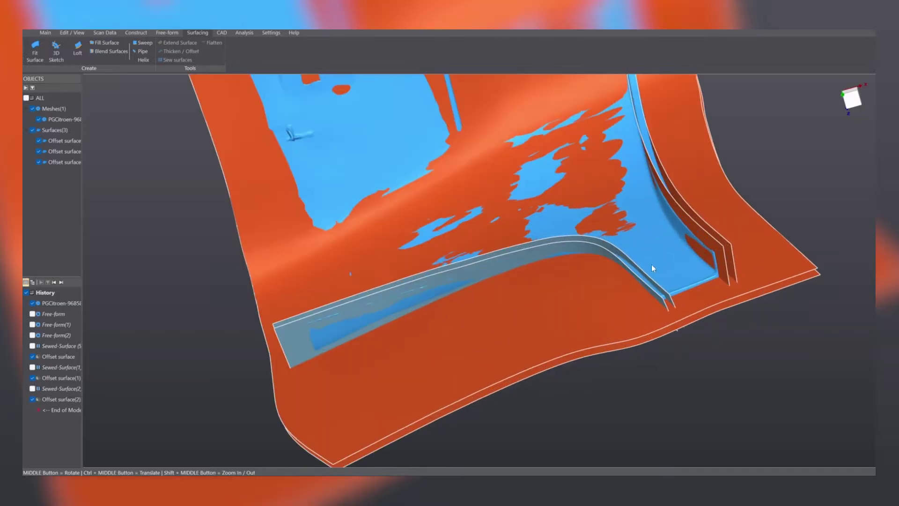
scroll(590, 289, "down", 3)
middle_click_drag(431, 253, 464, 271)
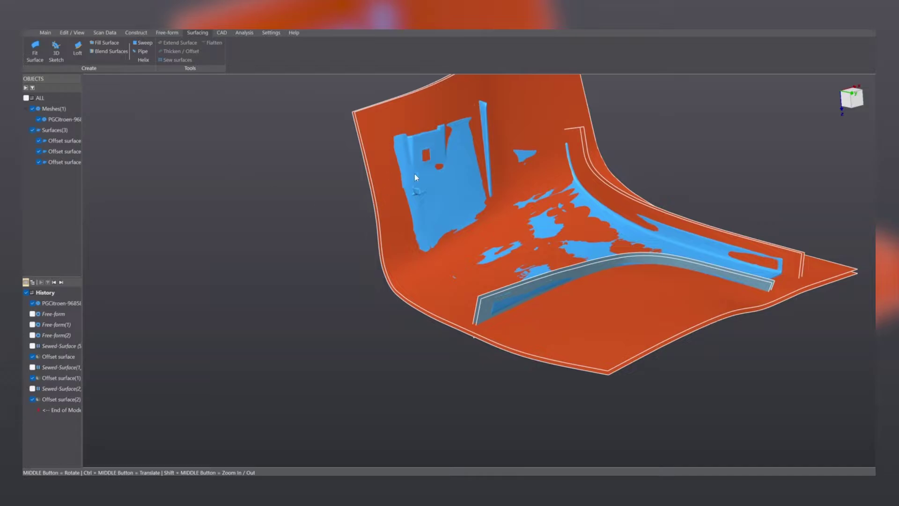
- Hide all three offset surfaces and examine the bare scan mesh from different angles
left_click(38, 141)
left_click(39, 152)
left_click(39, 162)
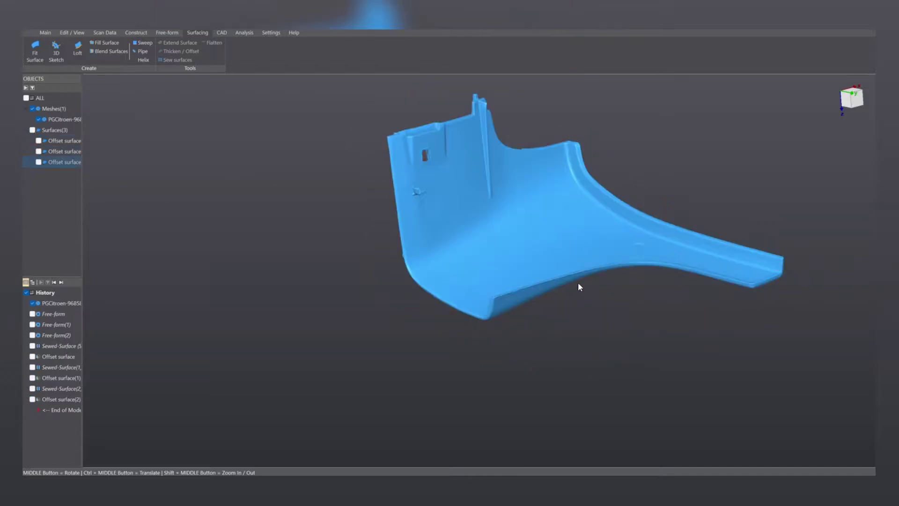
middle_click_drag(406, 164, 384, 182)
middle_click_drag(406, 224, 454, 81)
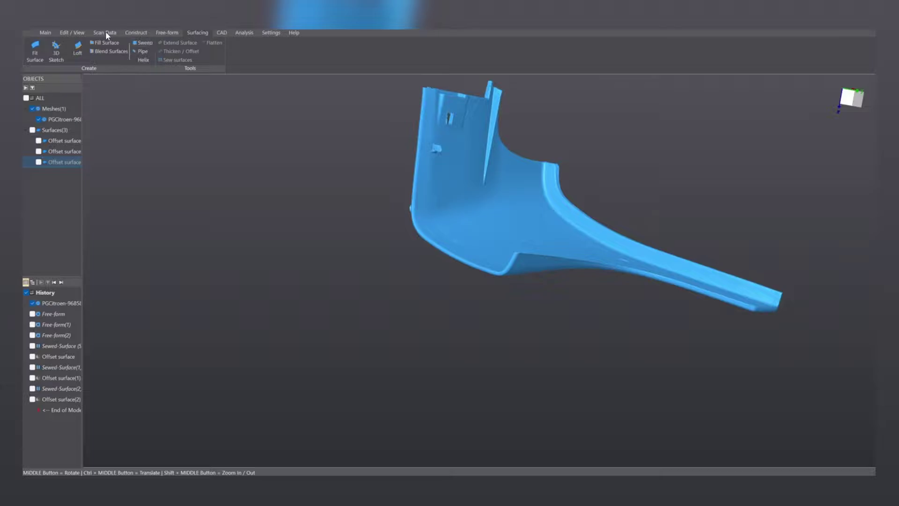
- Construct a plane with normal 1, 0, 0 passing through the origin
left_click(44, 33)
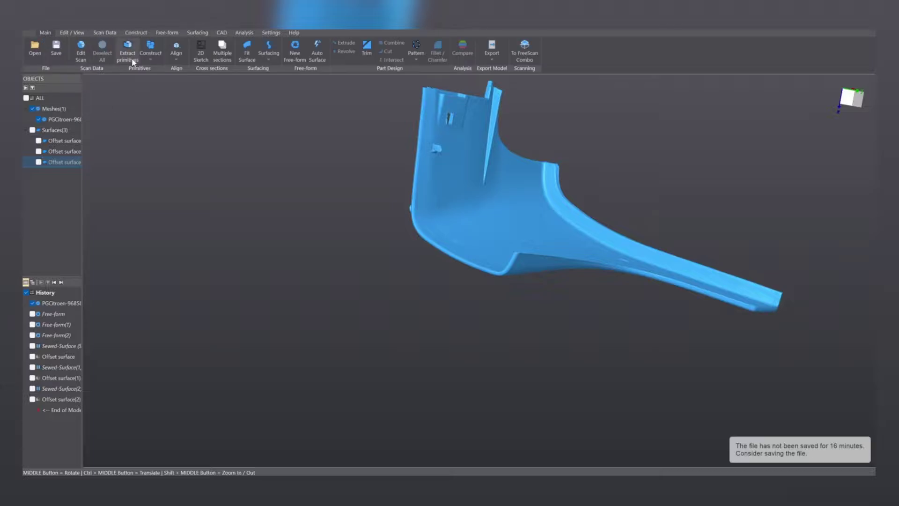
left_click(157, 56)
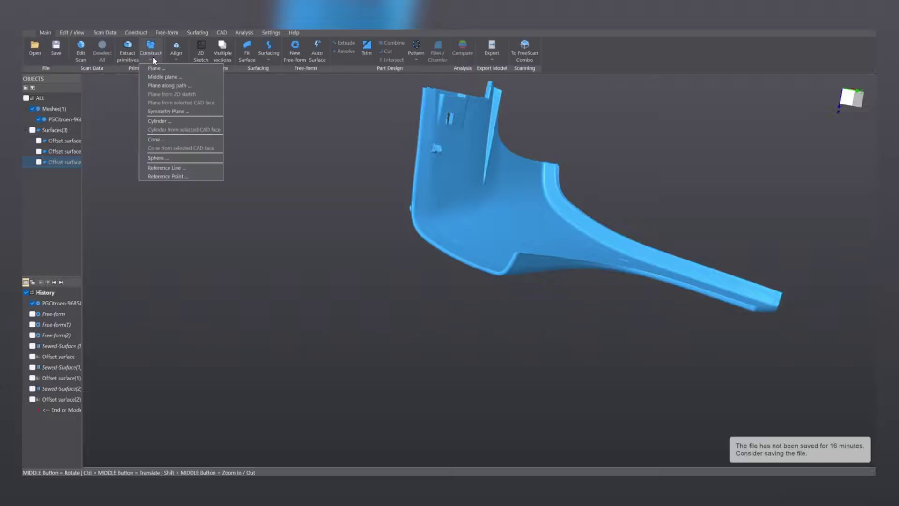
left_click(164, 75)
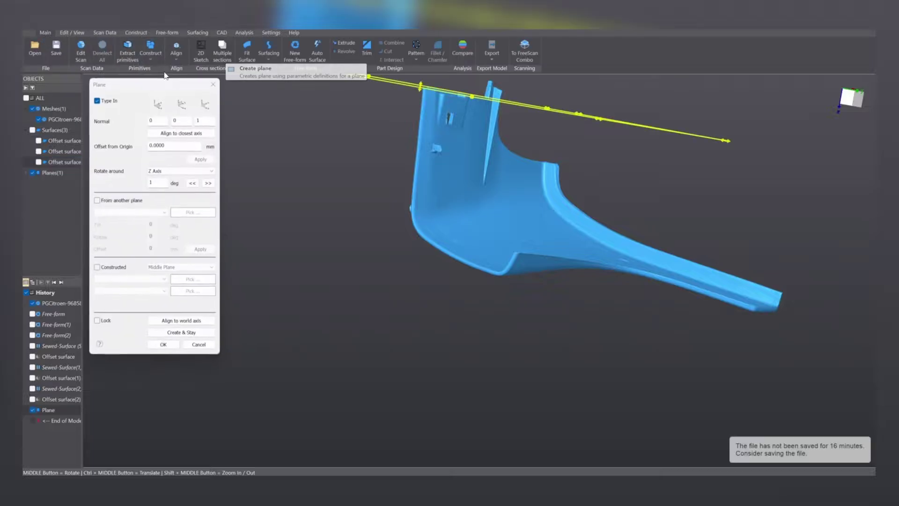
left_click(182, 104)
middle_click_drag(655, 211, 529, 228)
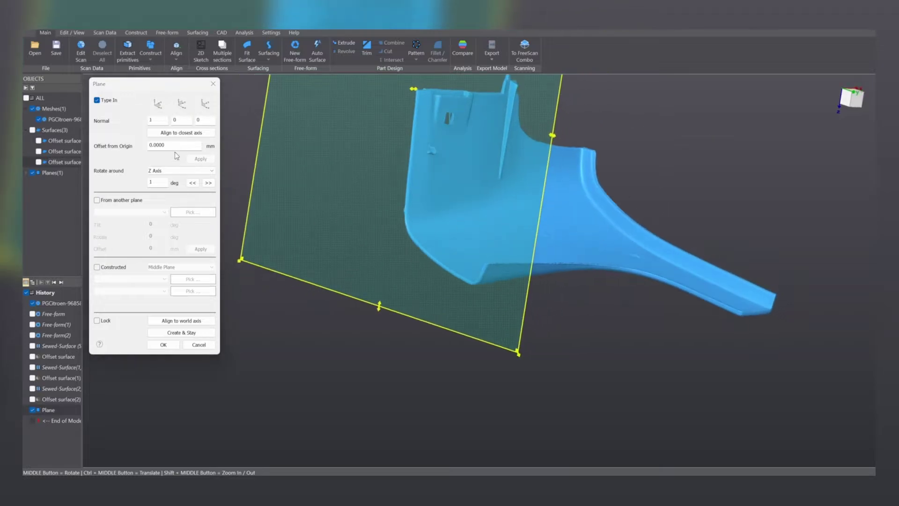
left_click(162, 345)
- Resize the constructed plane, reducing its height and widening it so that it spans the full length of the scanned part
scroll(415, 305, "down", 3)
left_click(485, 223)
scroll(486, 194, "down", 5)
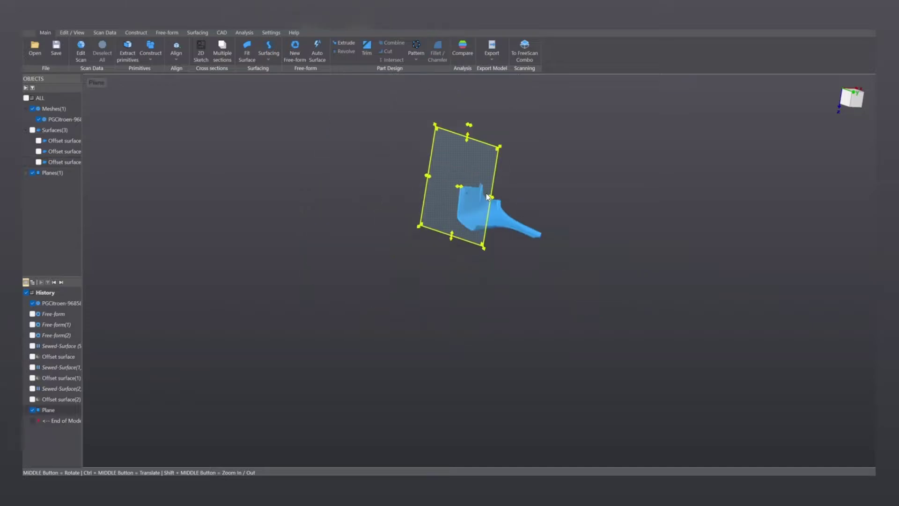
left_click_drag(467, 136, 464, 190)
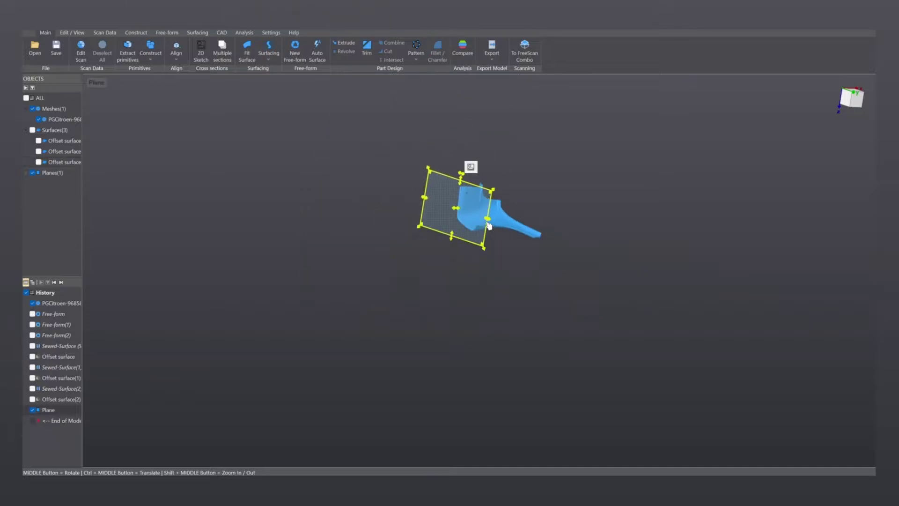
left_click_drag(488, 219, 548, 239)
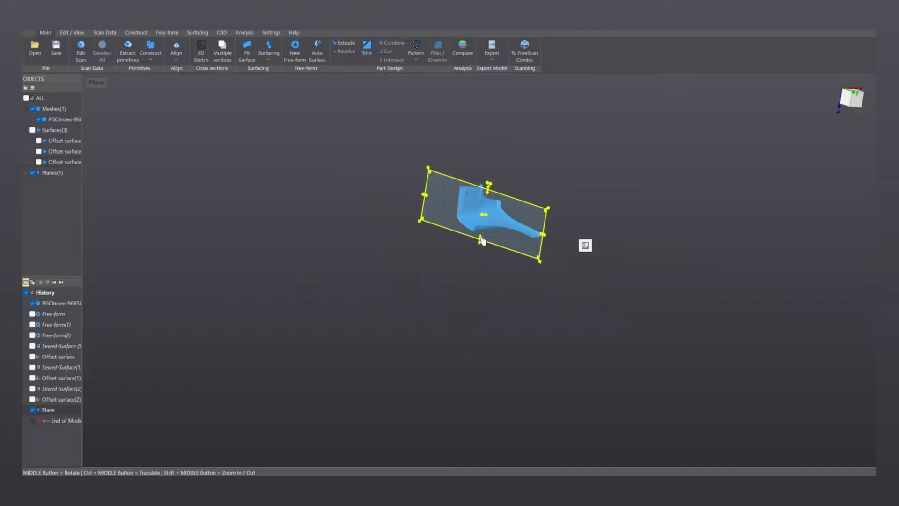
scroll(441, 166, "up", 3)
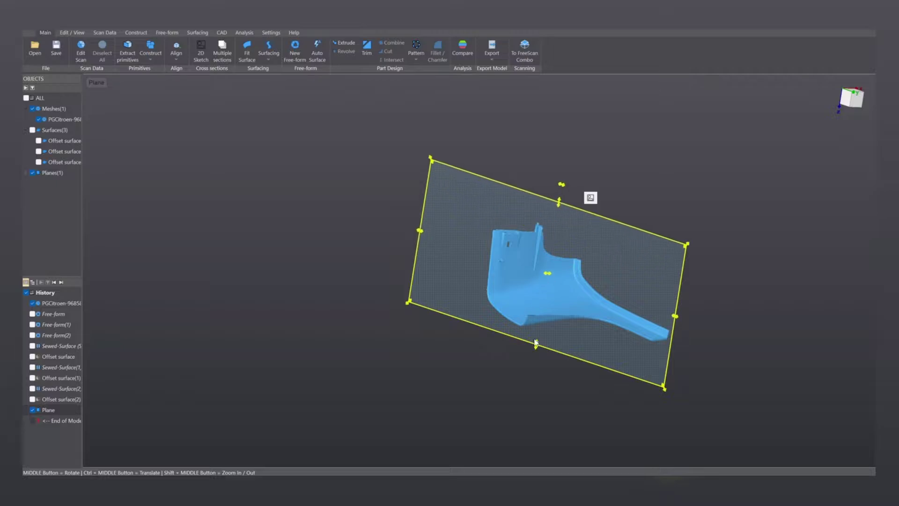
middle_click_drag(536, 353, 402, 356)
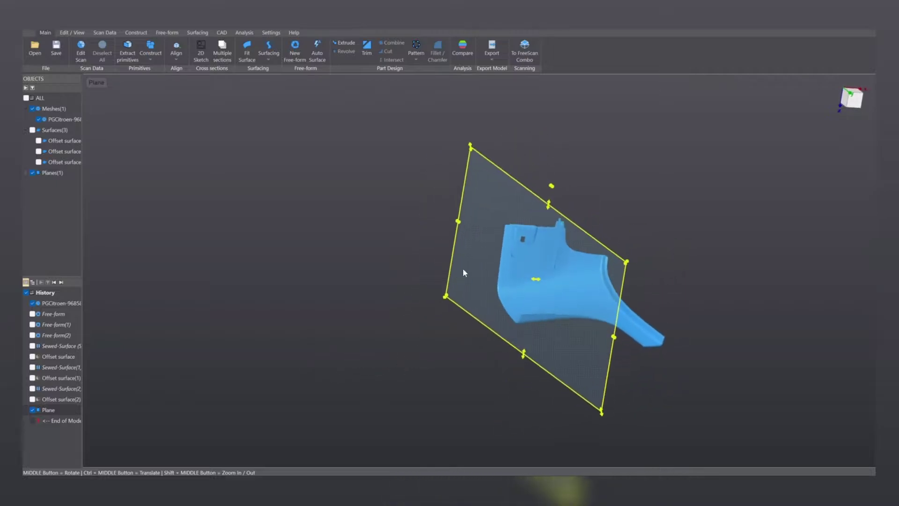
- Temporarily show the three offset surfaces and examine how the lower wall surfaces meet the rim of the scan
left_click(39, 141)
left_click(39, 151)
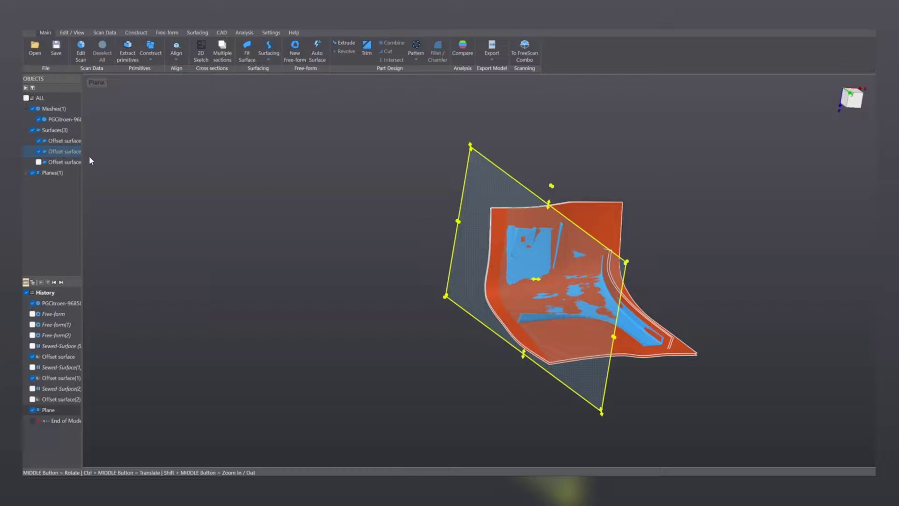
left_click(39, 162)
middle_click_drag(271, 198, 225, 197)
middle_click_drag(658, 330, 635, 342)
scroll(636, 342, "up", 5)
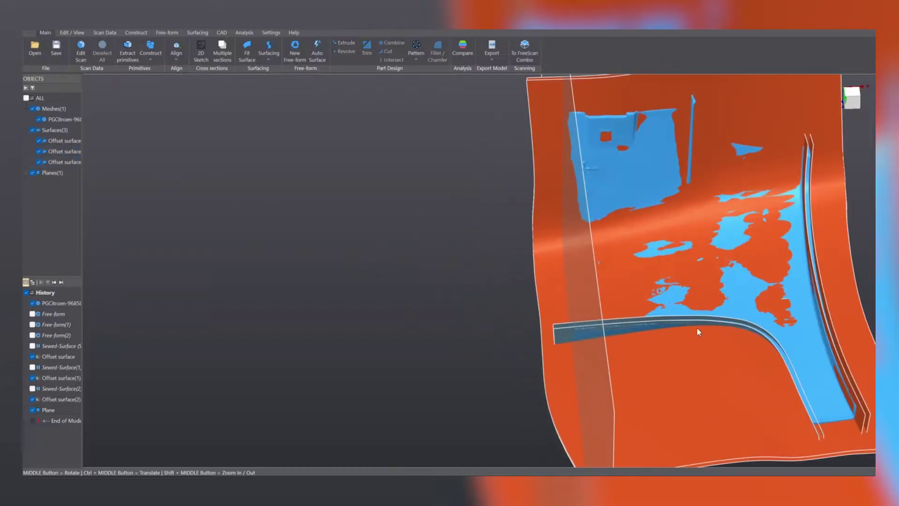
middle_click_drag(639, 305, 561, 333, "ctrl")
scroll(546, 249, "up", 5)
middle_click_drag(564, 273, 521, 269, "ctrl")
middle_click_drag(690, 261, 682, 187, "ctrl")
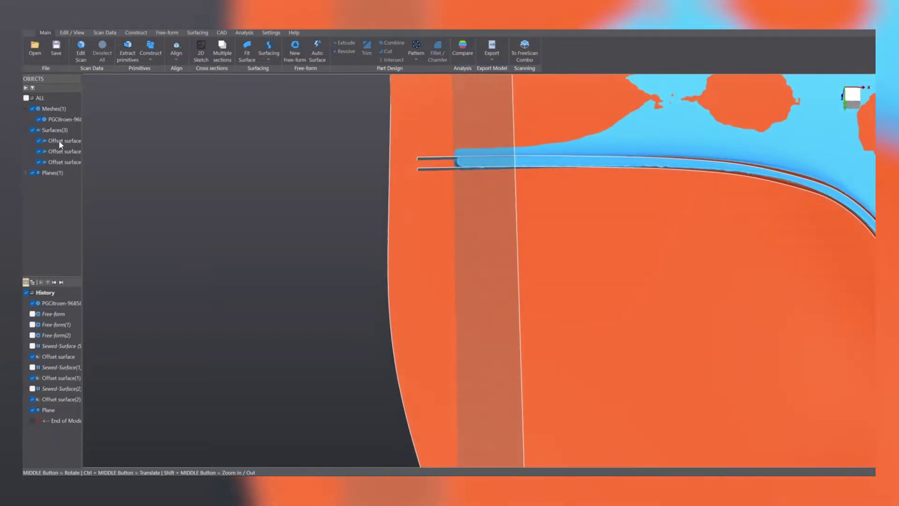
left_click(38, 141)
left_click(38, 151)
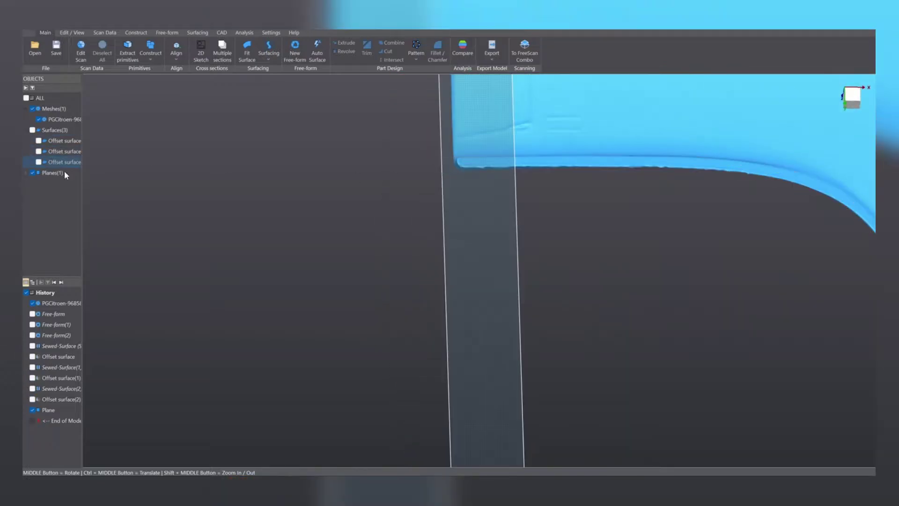
left_click(39, 162)
- Start a primitive extraction and brush small selection spots along the straight part of the lower wall's rim
left_click(135, 51)
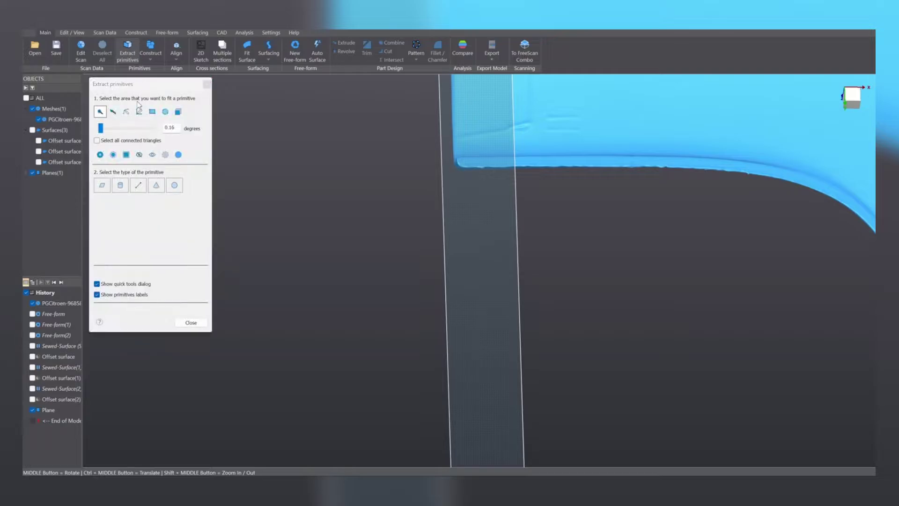
left_click(113, 112)
scroll(422, 180, "up", 5)
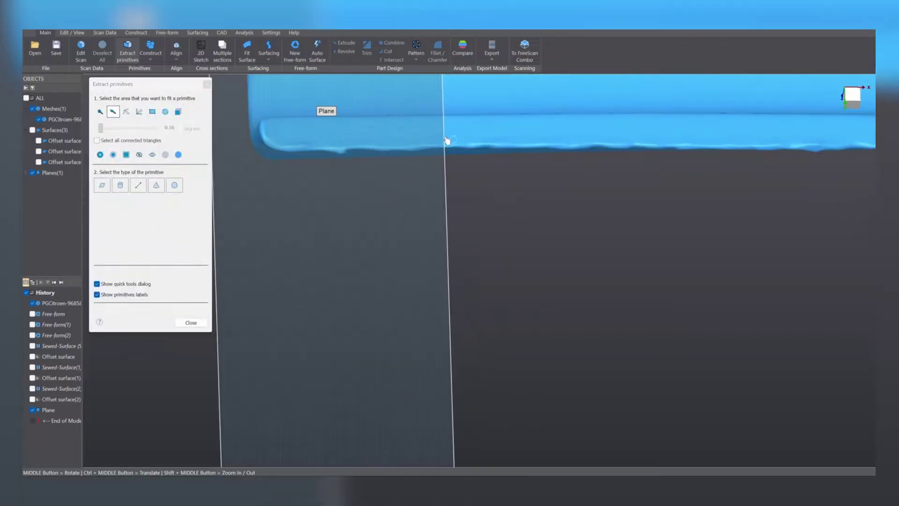
left_click(370, 133)
left_click(546, 127)
left_click(710, 132)
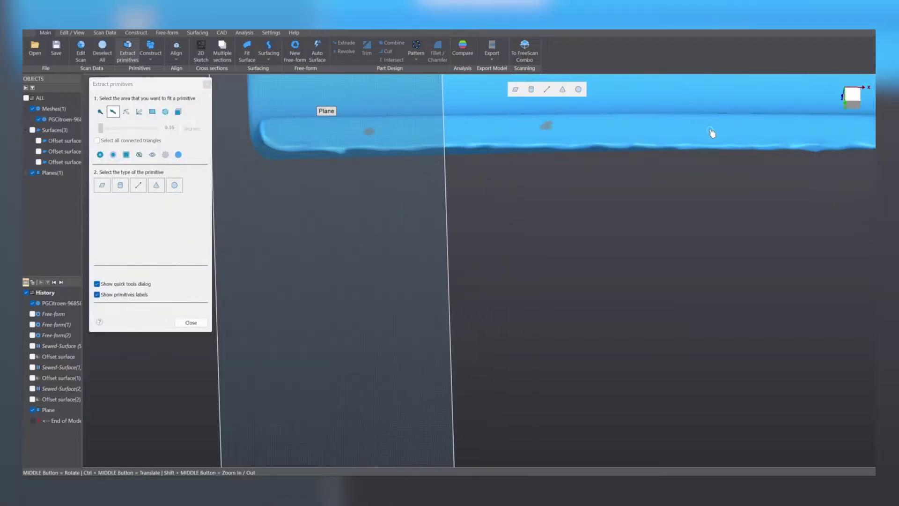
mouse_move(615, 155)
middle_mouse_down("ctrl")
mouse_move(417, 191)
mouse_move(416, 208)
middle_mouse_up("ctrl")
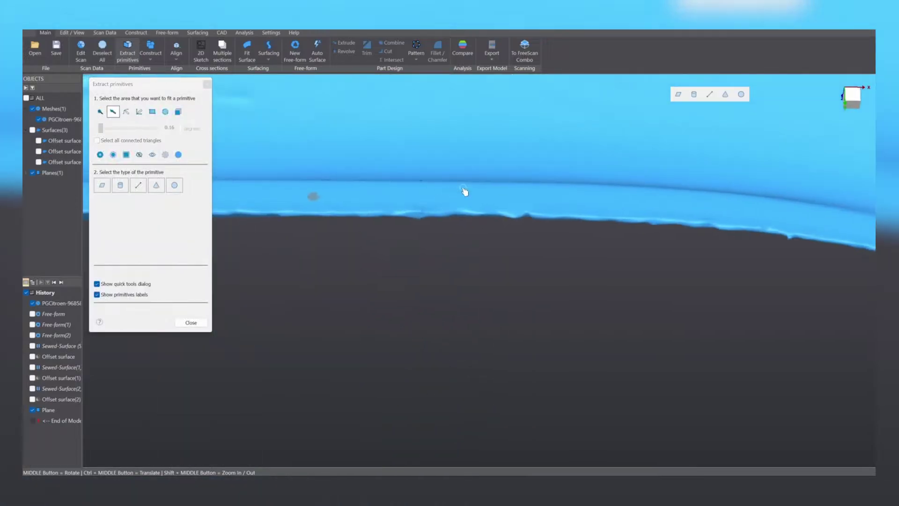
left_click(613, 198)
left_click(735, 210)
- Add selection spots around the curved rim and down the narrow leg, and extract an unconstrained plane from them
middle_click_drag(764, 190, 286, 133, "ctrl")
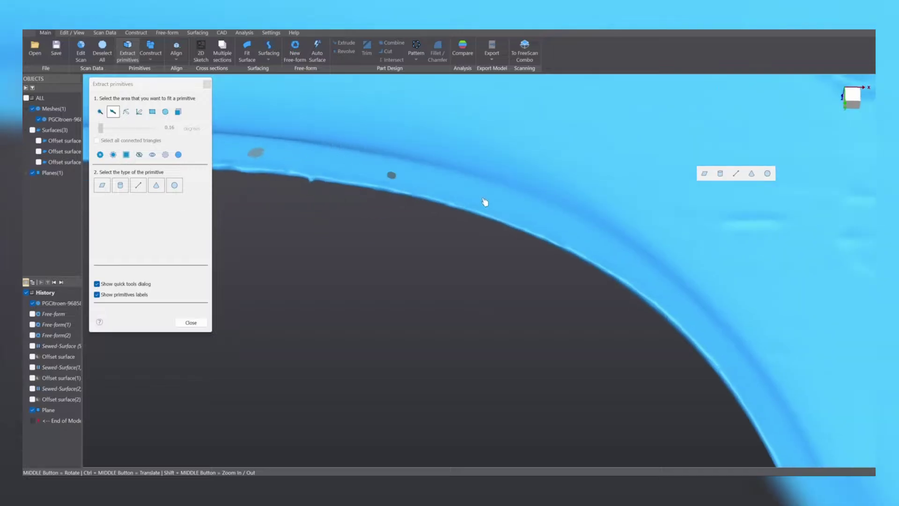
left_click(515, 209)
middle_click_drag(597, 211, 487, 113, "ctrl")
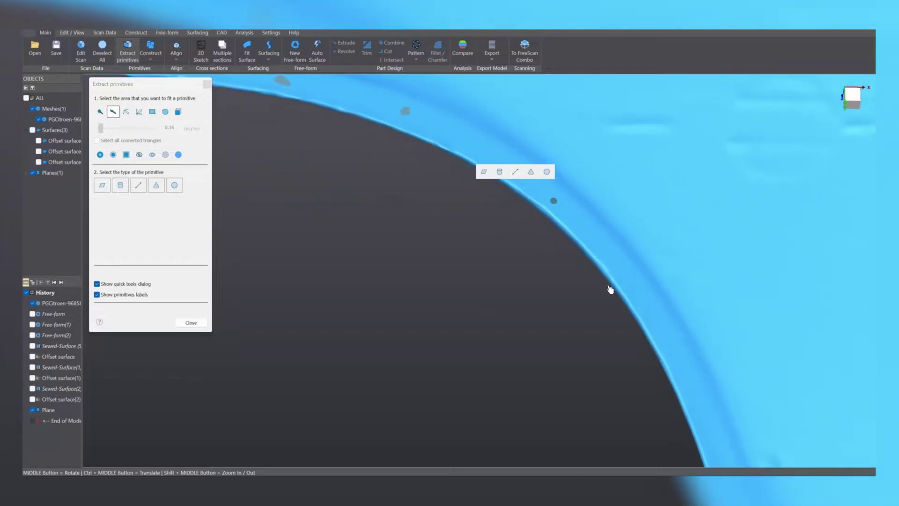
middle_click_drag(611, 290, 580, 170, "ctrl")
left_click(649, 271)
middle_click_drag(682, 366, 680, 263, "ctrl")
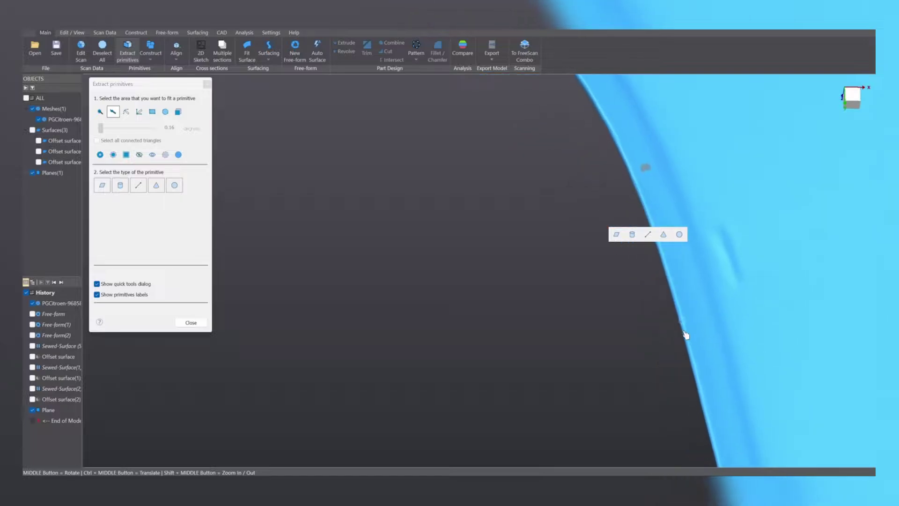
scroll(697, 331, "down", 6)
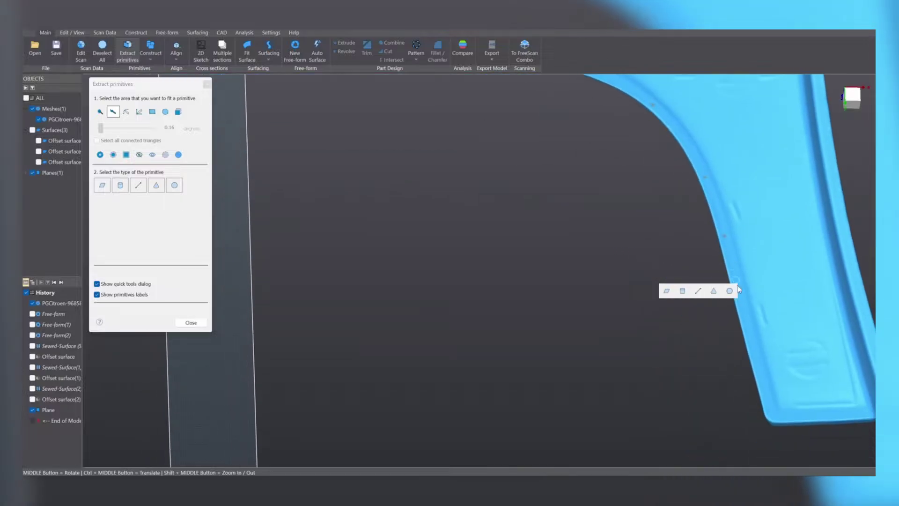
left_click(742, 305)
left_click(760, 369)
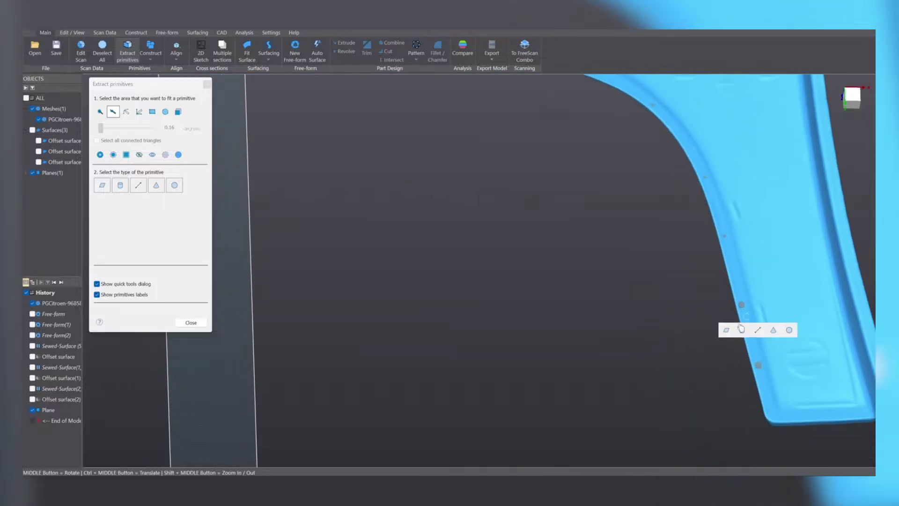
left_click(727, 328)
middle_click_drag(631, 209, 589, 201)
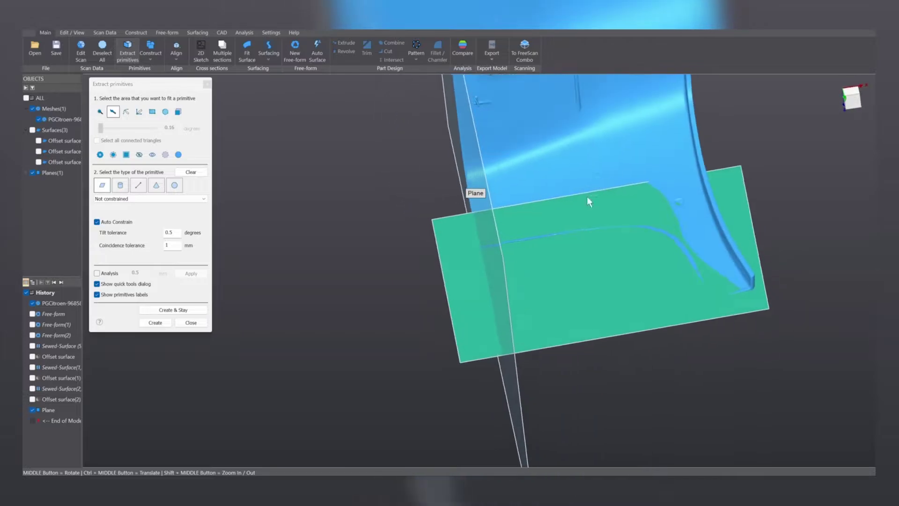
left_click(155, 321)
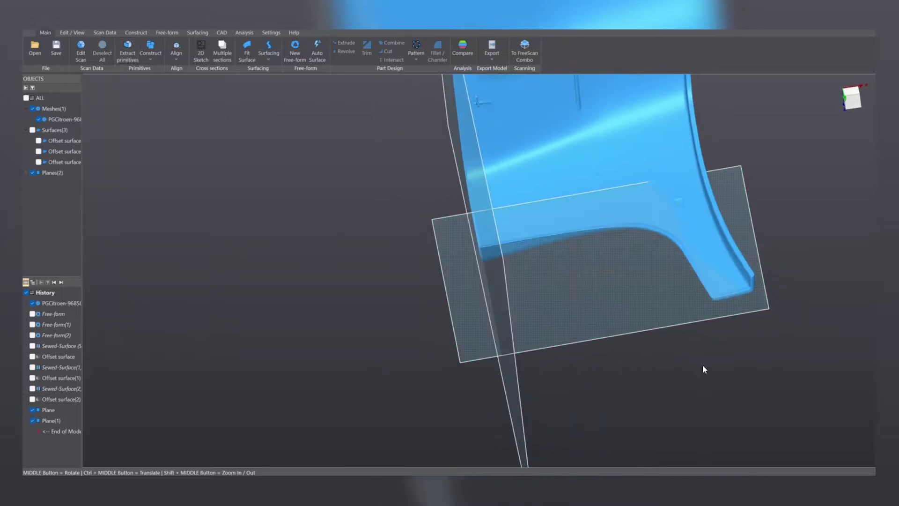
- Extract an unconstrained plane from selection spots brushed along the end edge of the narrow leg
middle_click_drag(659, 334, 610, 246)
scroll(735, 225, "up", 5)
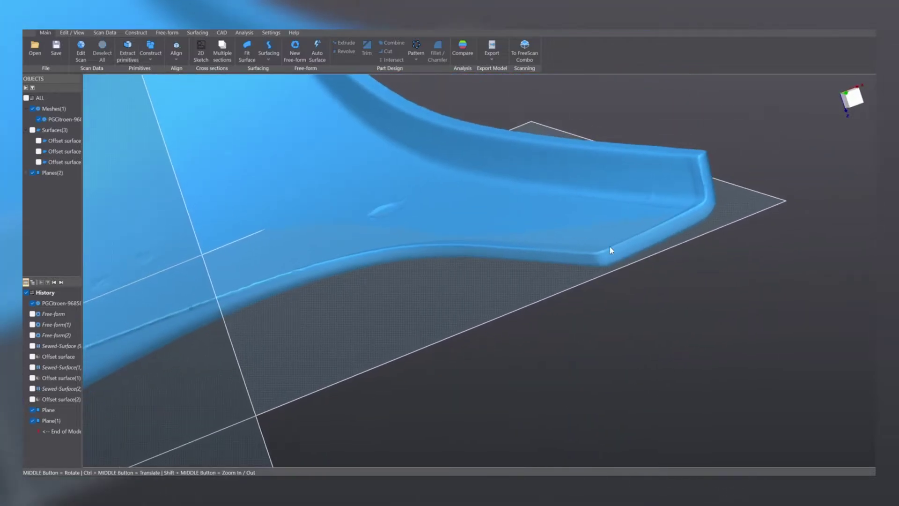
left_click(128, 52)
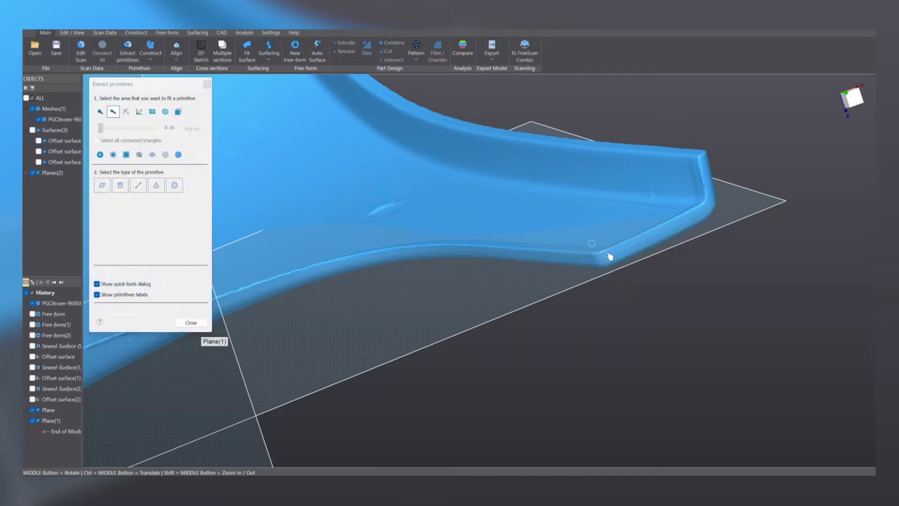
scroll(609, 257, "up", 2)
left_click(610, 253)
left_click(654, 235)
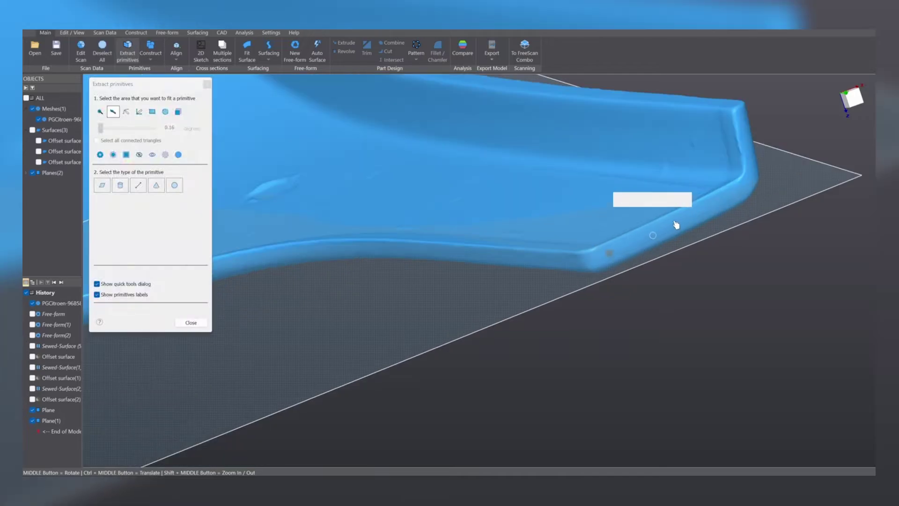
left_click(690, 217)
left_click(728, 198)
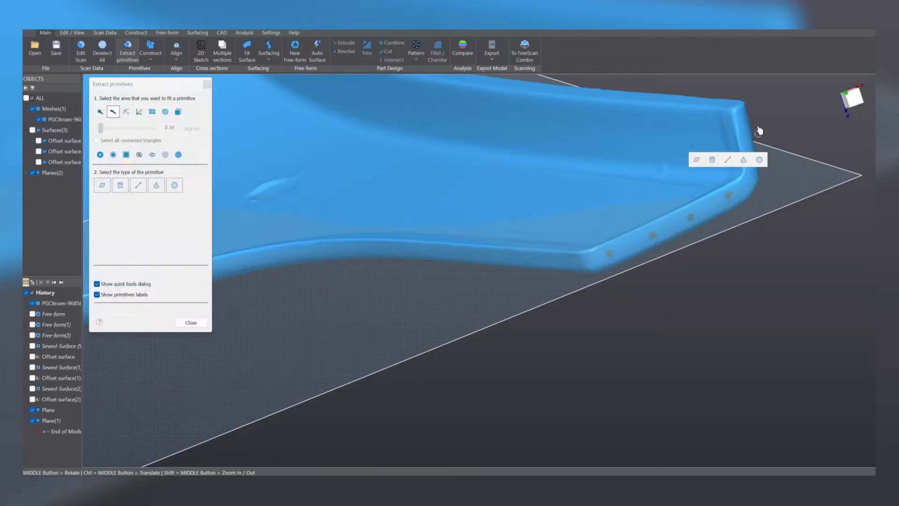
left_click(745, 119)
left_click(749, 182)
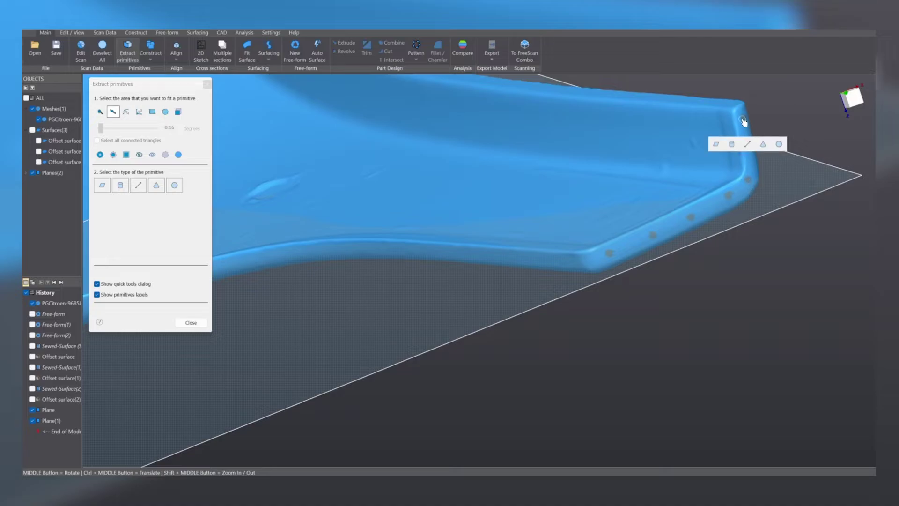
left_click(715, 144)
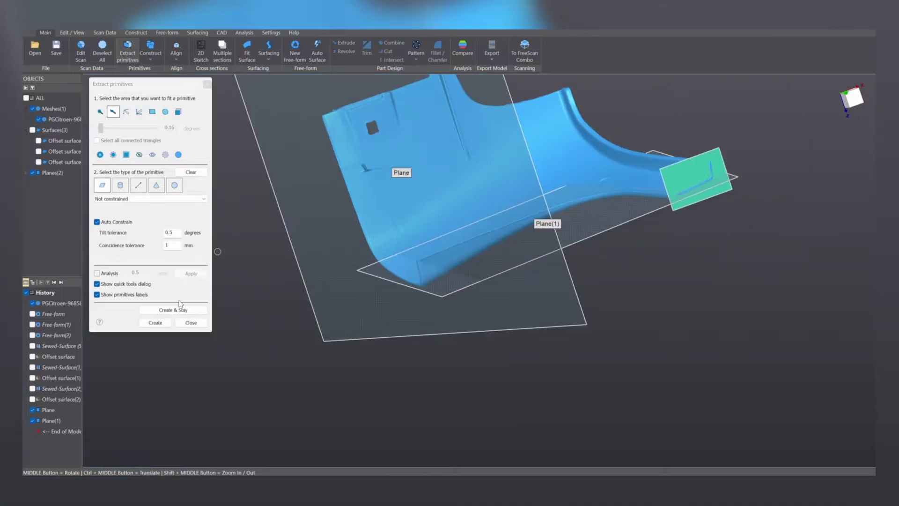
left_click(162, 327)
- Enlarge the plane at the leg's end in length and height so that it extends well beyond the whole part
middle_click_drag(285, 327, 680, 222)
left_click(675, 215)
left_click_drag(667, 229, 325, 309)
middle_click_drag(662, 353, 638, 375)
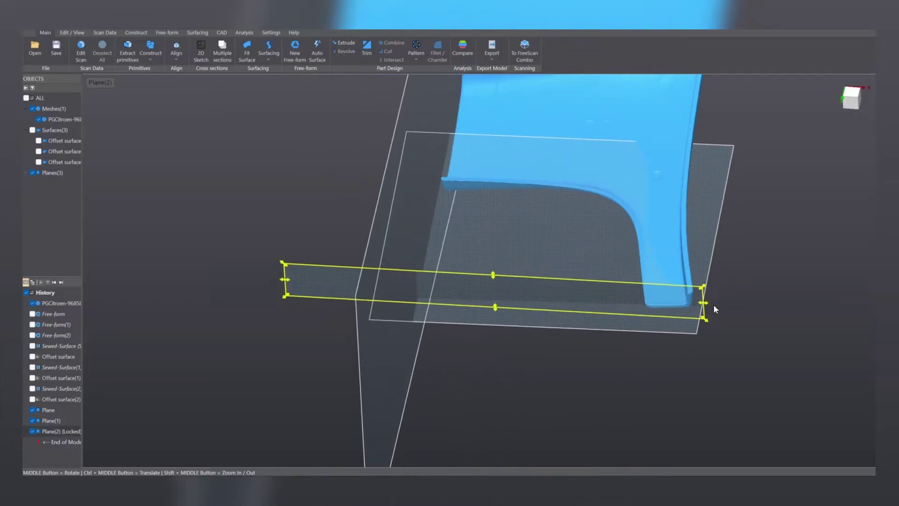
left_click_drag(714, 307, 733, 304)
left_click_drag(509, 276, 505, 233)
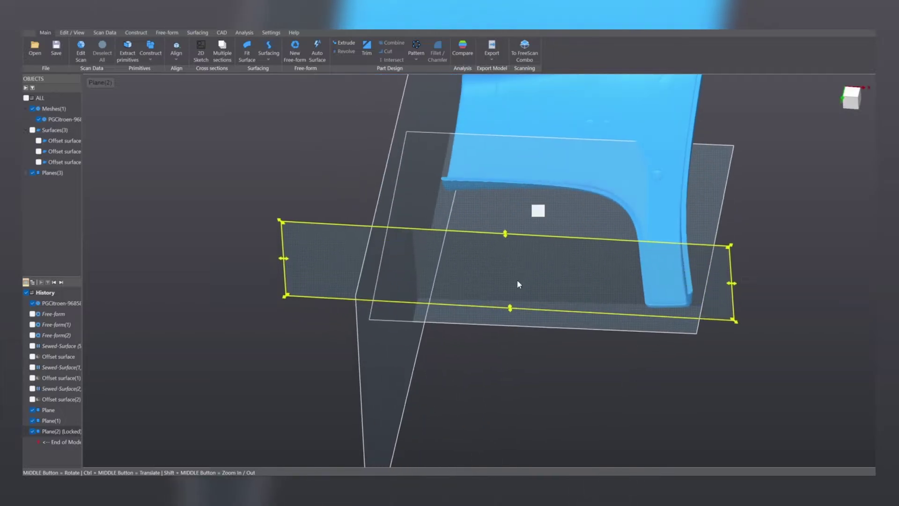
left_click_drag(512, 307, 520, 346)
- Start an extruded-surface sketch on a slicing plane parallel to OXZ and shift the plane to an offset of about -3.88 mm
middle_click_drag(650, 424, 710, 209)
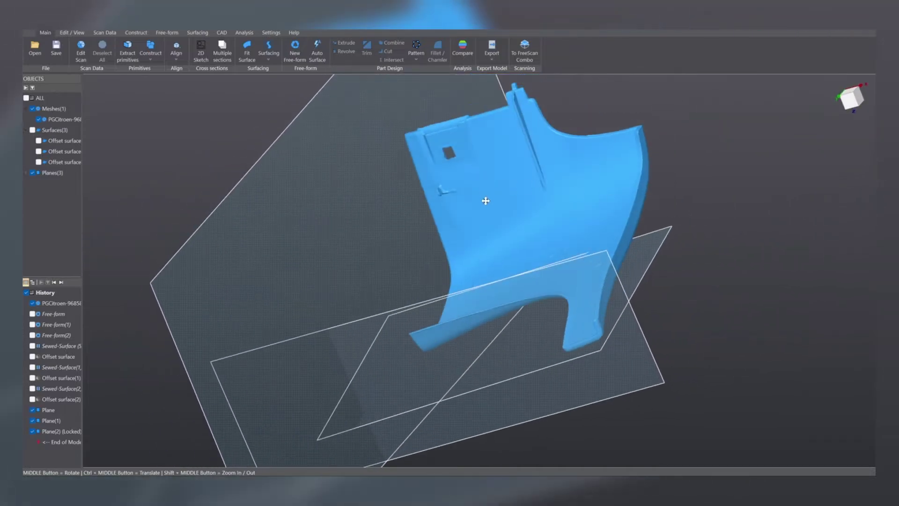
middle_click_drag(485, 200, 425, 125)
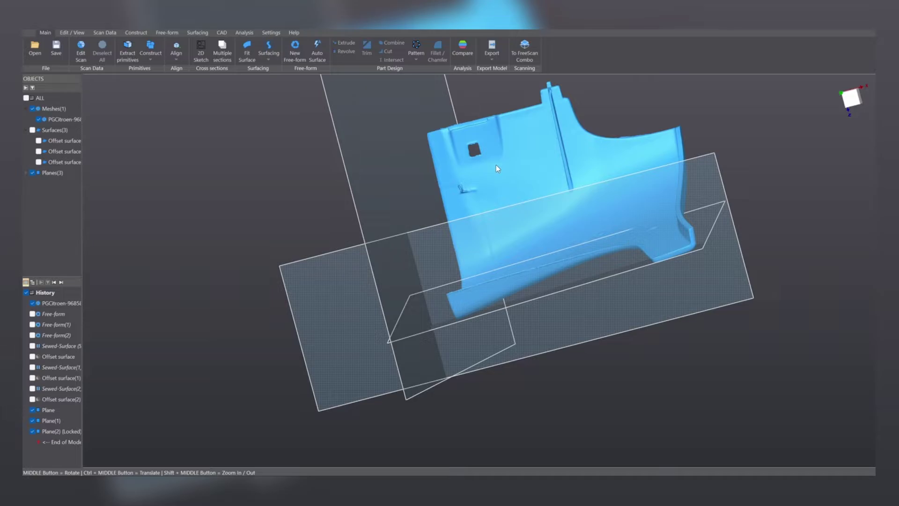
middle_click_drag(482, 147, 430, 256)
left_click(200, 52)
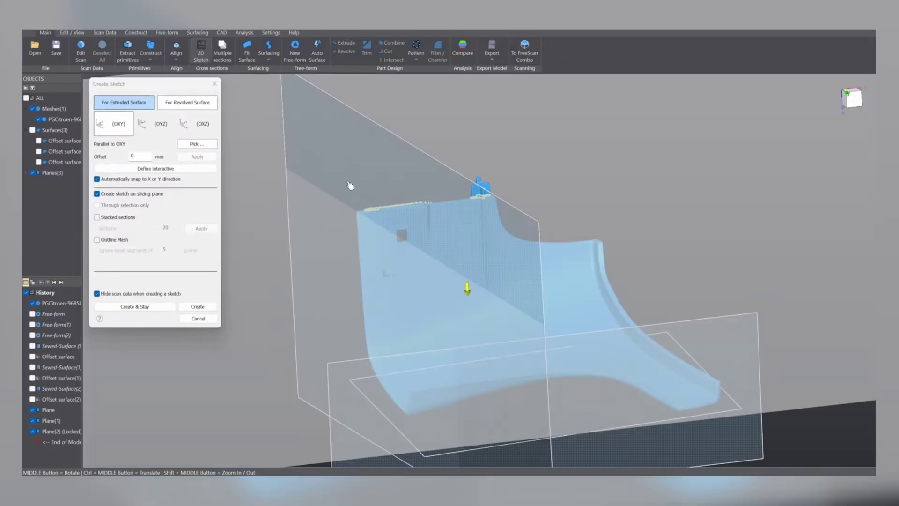
left_click(156, 117)
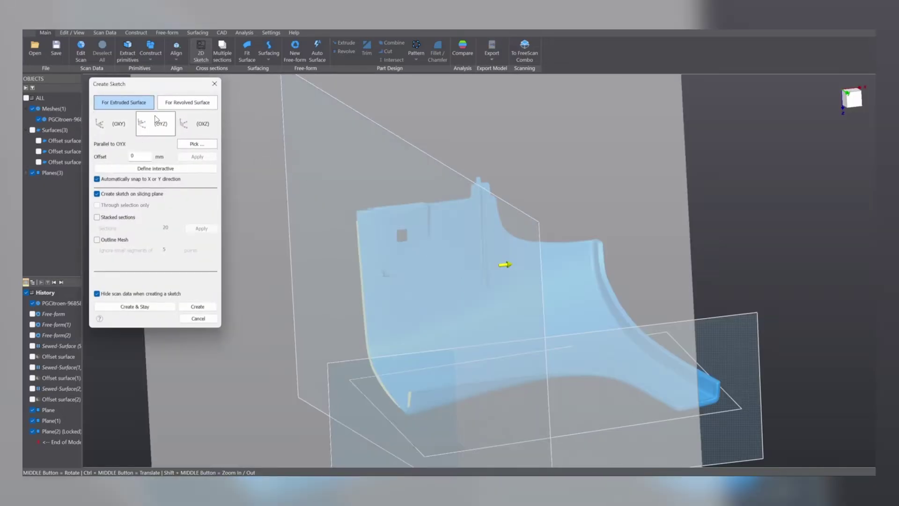
left_click(183, 130)
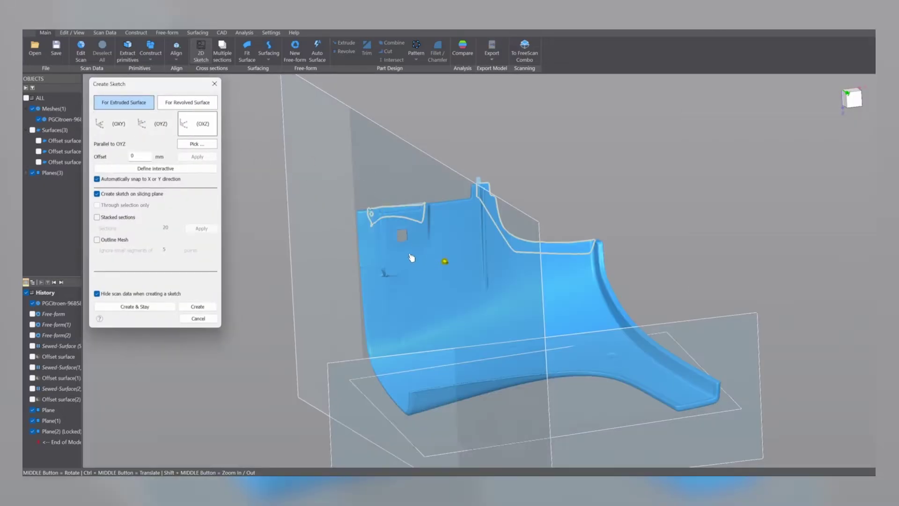
middle_click_drag(447, 265, 697, 266)
left_click_drag(500, 270, 471, 298)
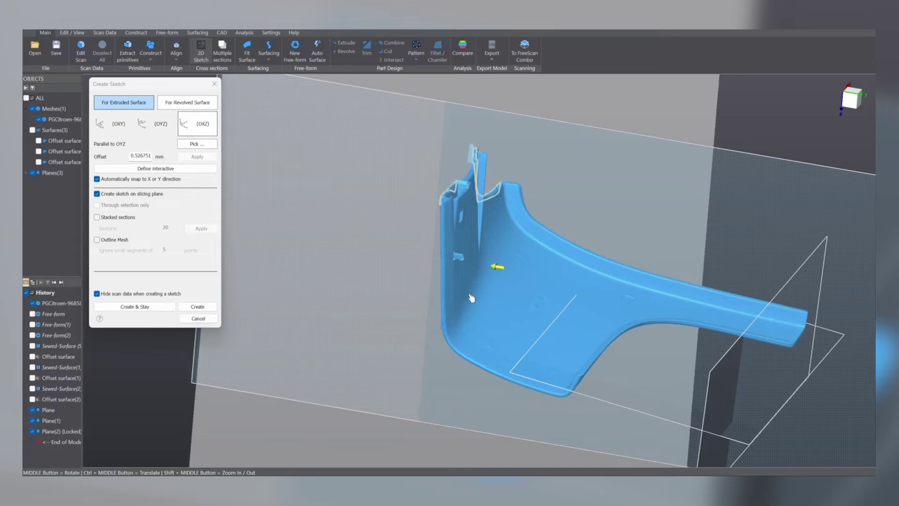
left_click_drag(495, 271, 475, 301)
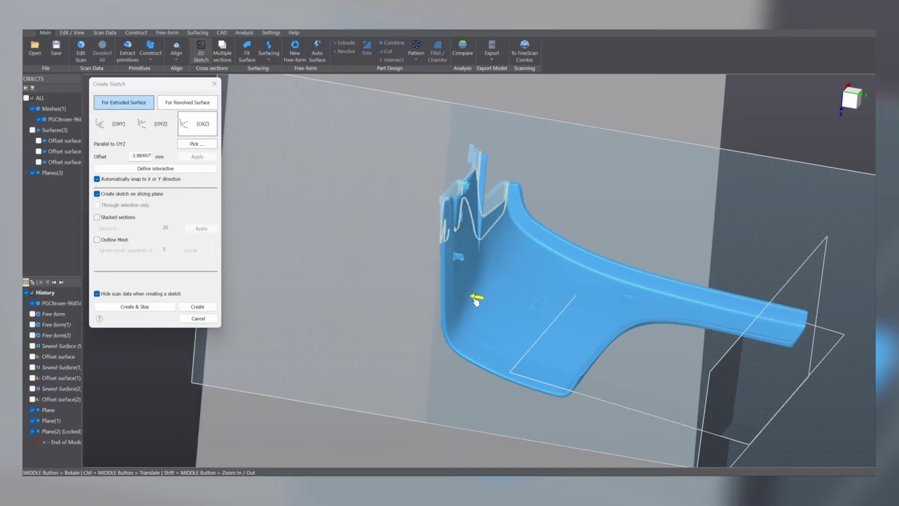
- Enable stacked sections with 20 slices, adjust the extent of the stack along the part, and create the sketch
left_click(98, 218)
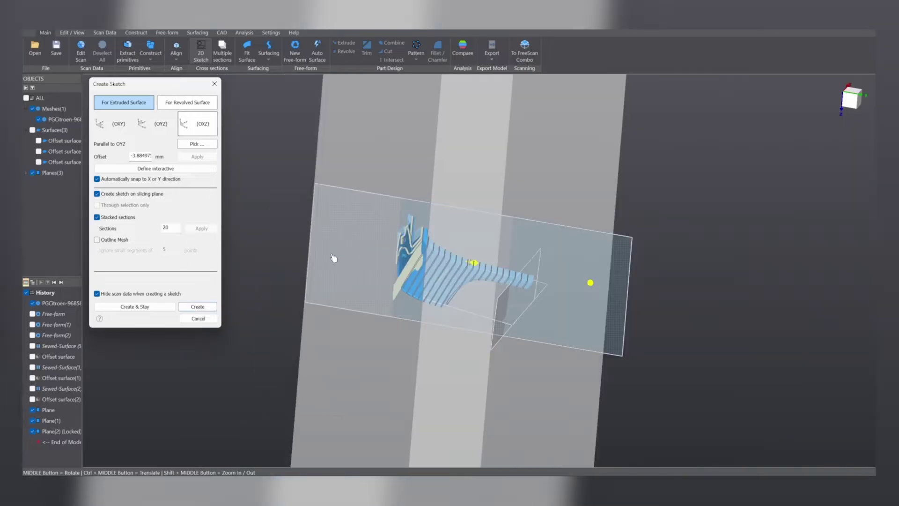
middle_click_drag(333, 258, 369, 350)
scroll(398, 261, "up", 3)
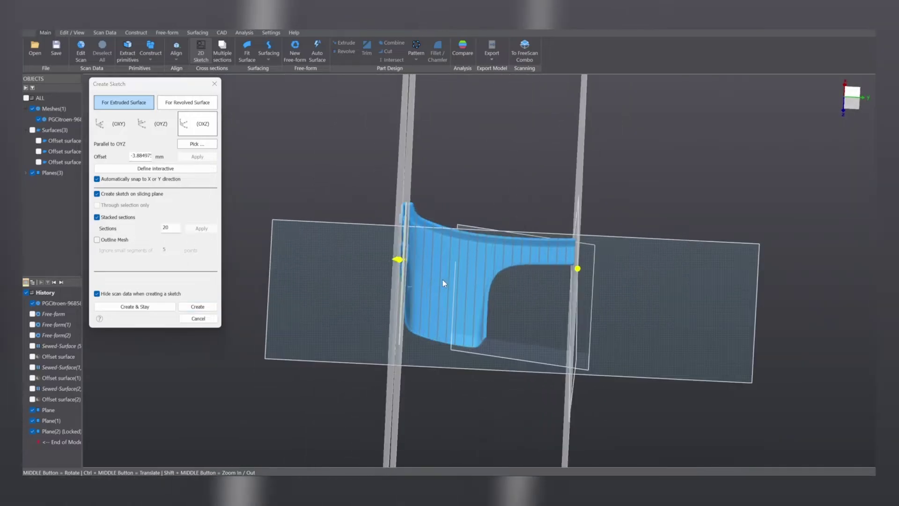
left_click_drag(575, 269, 415, 284)
scroll(407, 252, "up", 5)
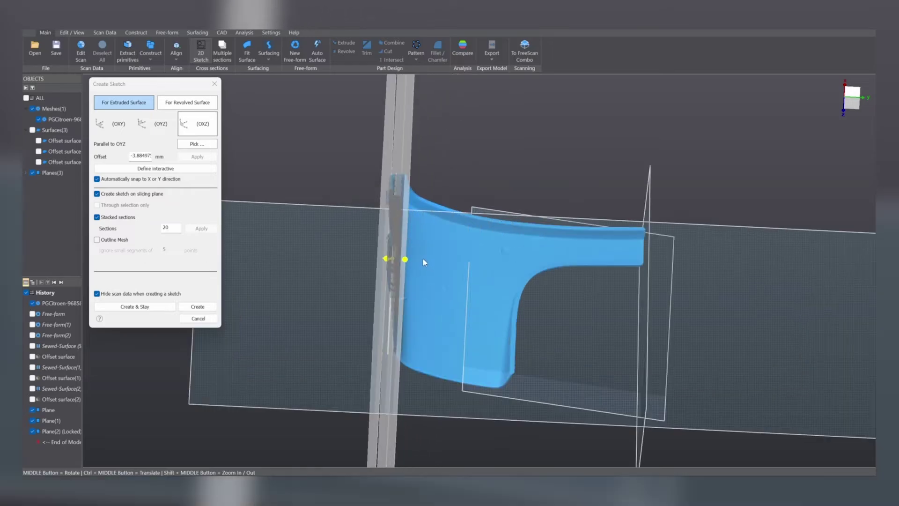
left_click_drag(402, 265, 376, 263)
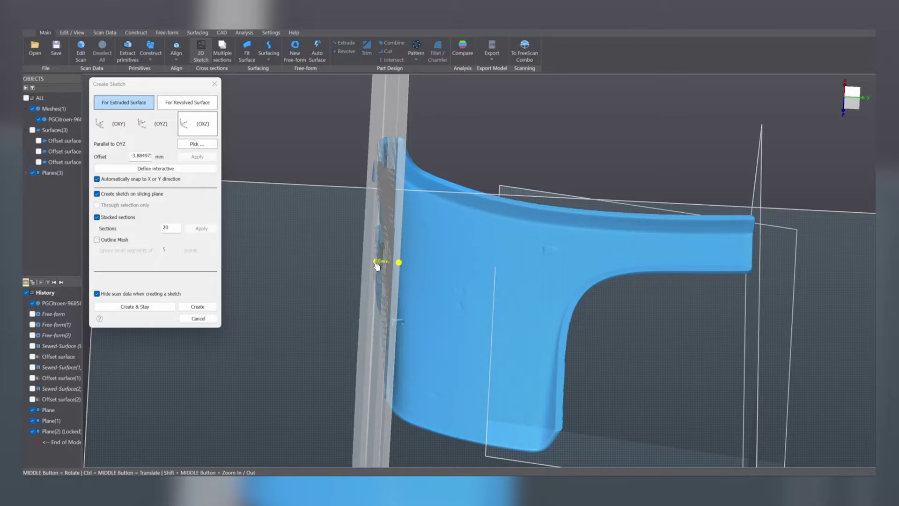
middle_click_drag(347, 337, 347, 244)
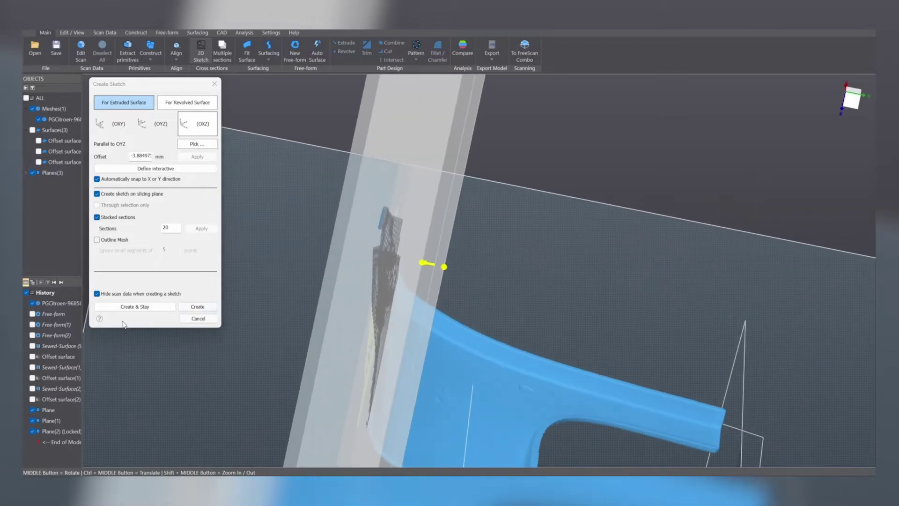
left_click(200, 307)
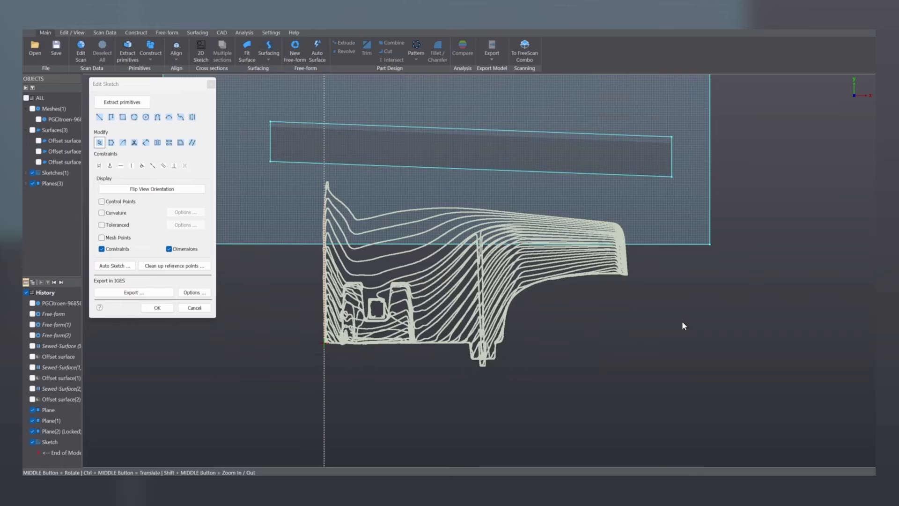
- Draw a line about 79 mm long from the corner at the sketch axis along the sections' straight lower edge and constrain it horizontal
scroll(318, 349, "up", 2)
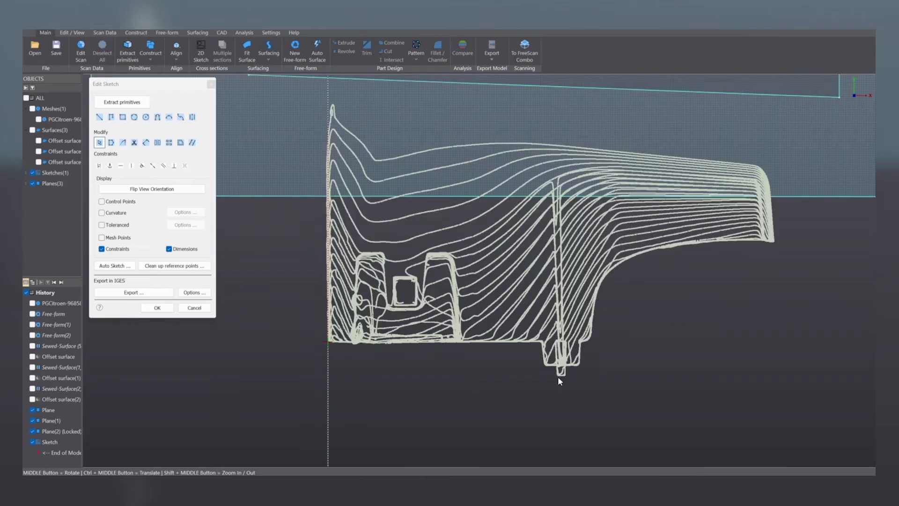
scroll(344, 310, "up", 3)
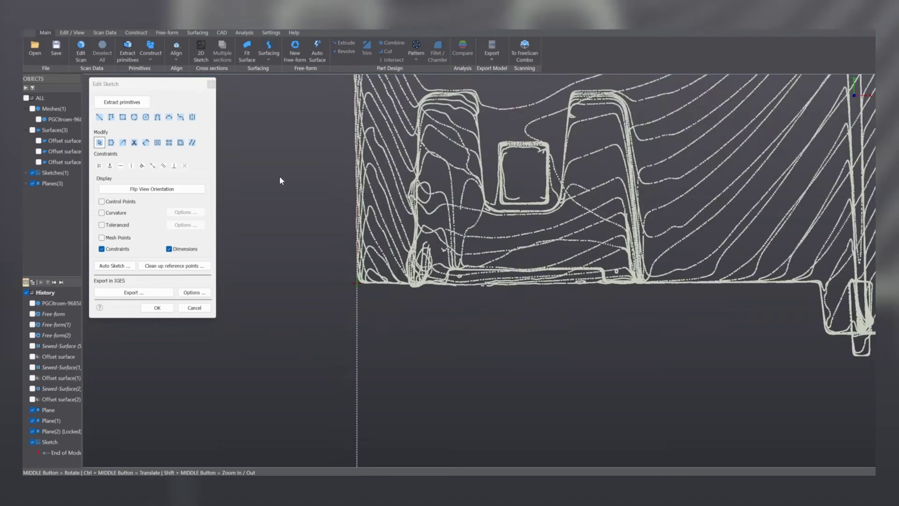
left_click(99, 117)
scroll(339, 272, "up", 3)
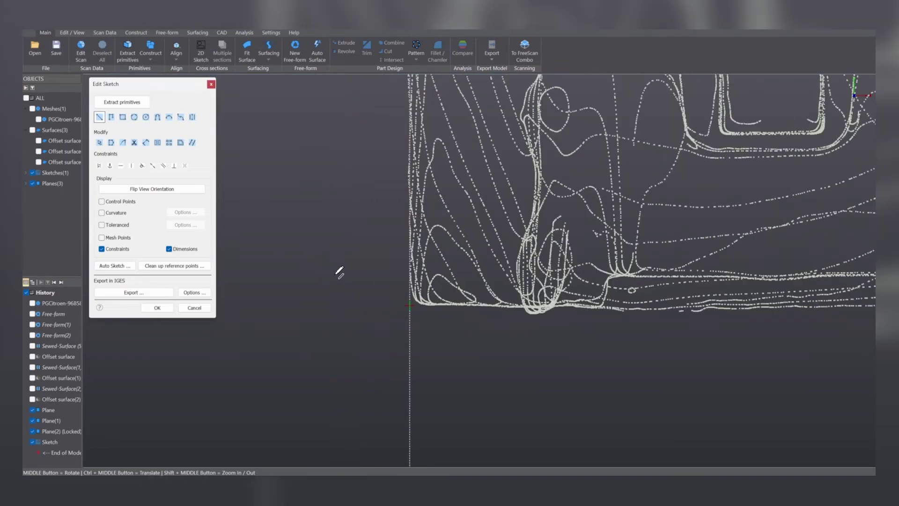
left_click(410, 305)
middle_click_drag(667, 270, 359, 257, "ctrl")
middle_click_drag(711, 283, 410, 292, "ctrl")
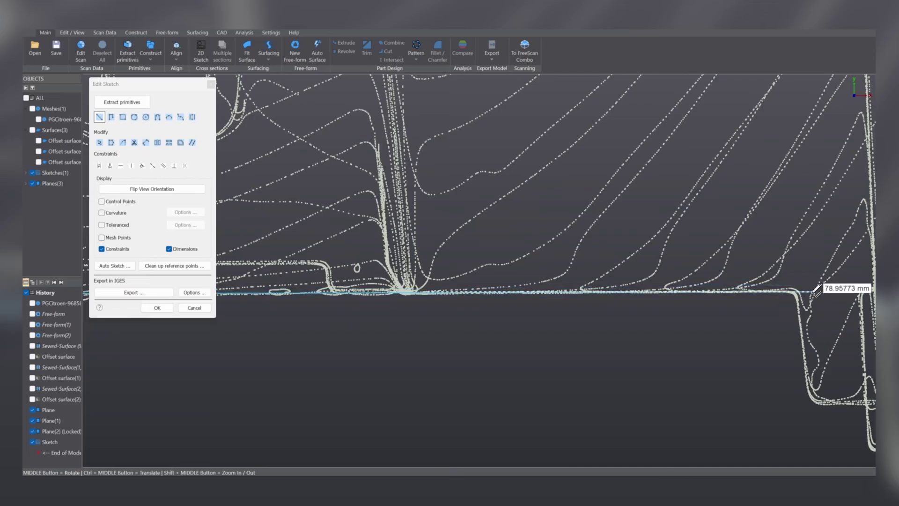
left_click(825, 293)
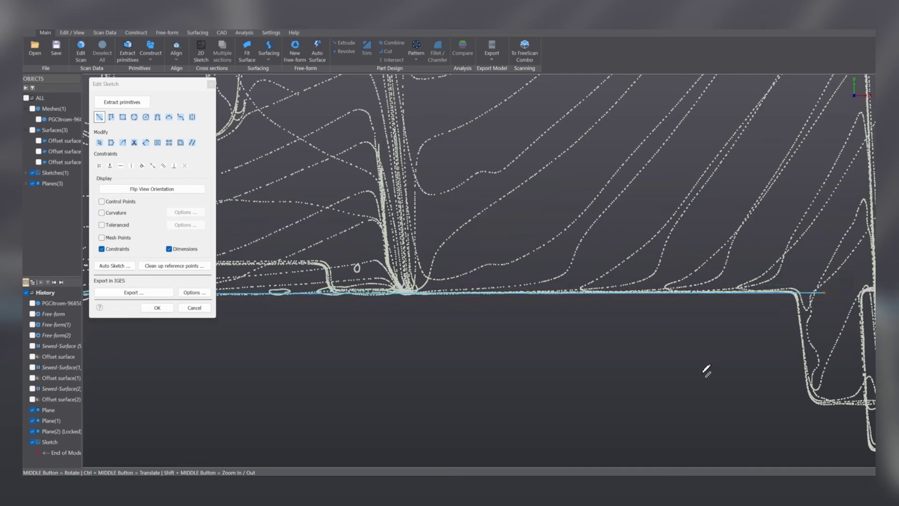
scroll(687, 367, "down", 5)
key("Escape")
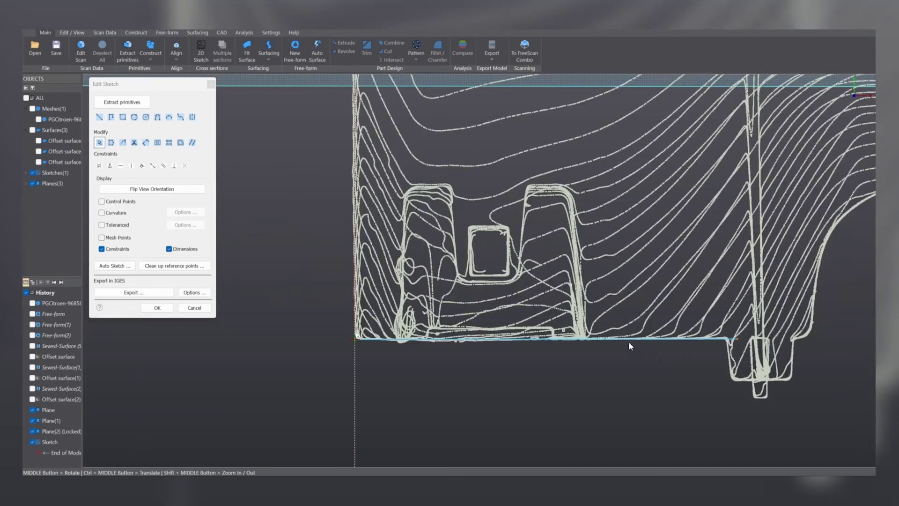
left_click(638, 338)
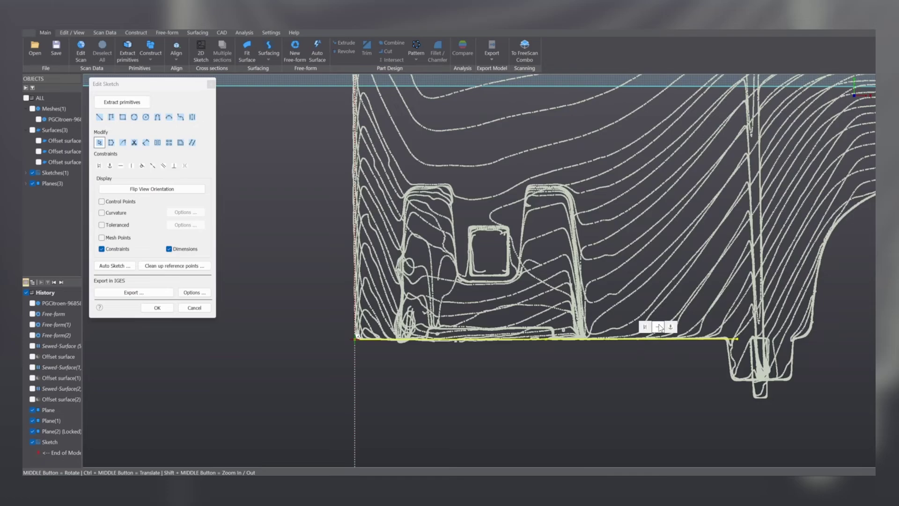
left_click(658, 327)
- Fit a line to the section points on the protruding tab's nearer slanted side and extend it beyond both corners
scroll(561, 288, "up", 8)
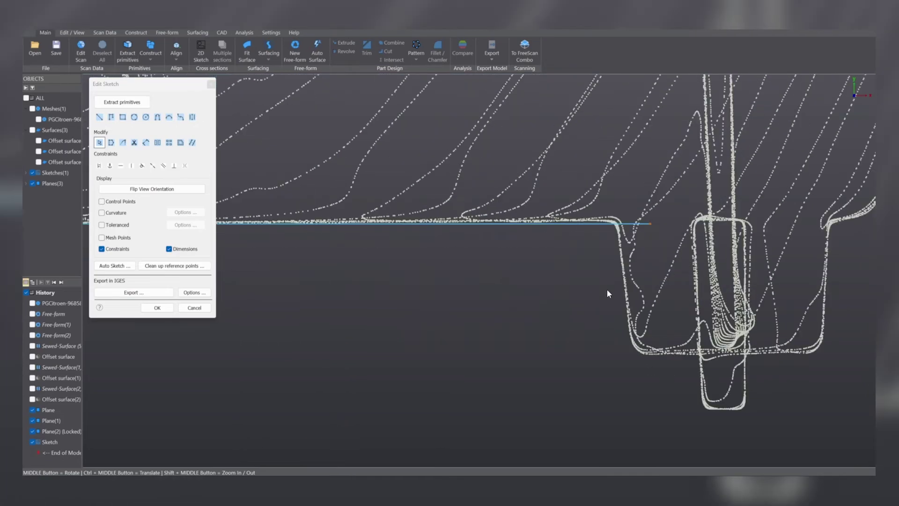
mouse_move(547, 211)
left_mouse_down()
mouse_move(491, 297)
mouse_move(543, 352)
mouse_move(564, 345)
left_mouse_up()
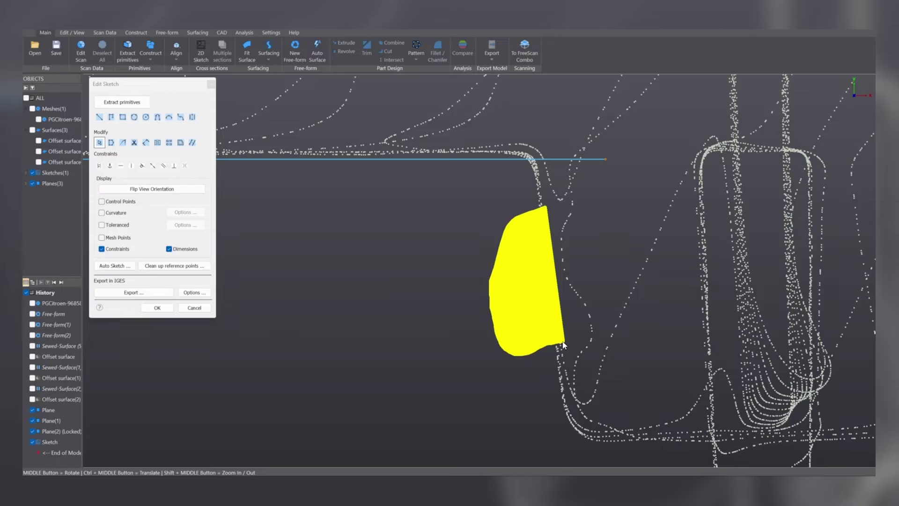
left_click_drag(543, 210, 532, 125)
middle_click_drag(576, 316, 498, 231, "ctrl")
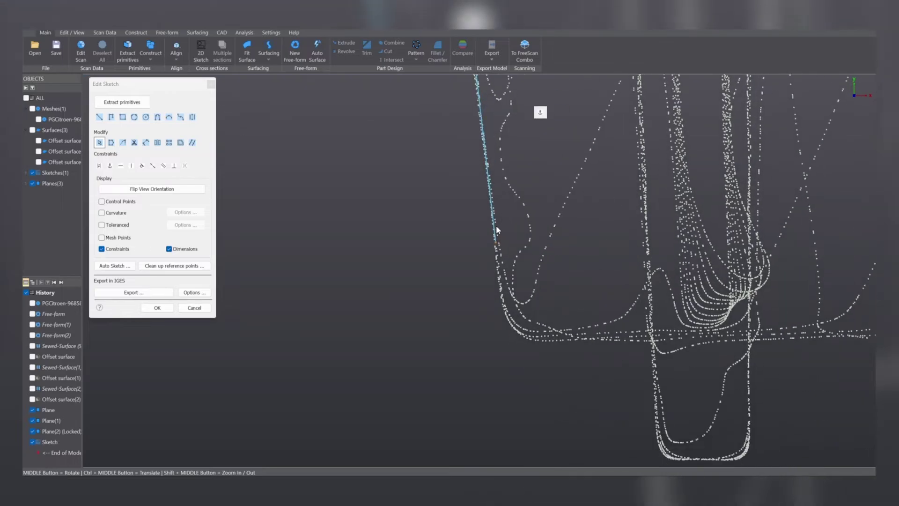
left_click_drag(497, 243, 511, 378)
scroll(586, 368, "down", 3)
mouse_move(557, 365)
middle_mouse_down("ctrl")
mouse_move(464, 341)
mouse_move(371, 292)
middle_mouse_up("ctrl")
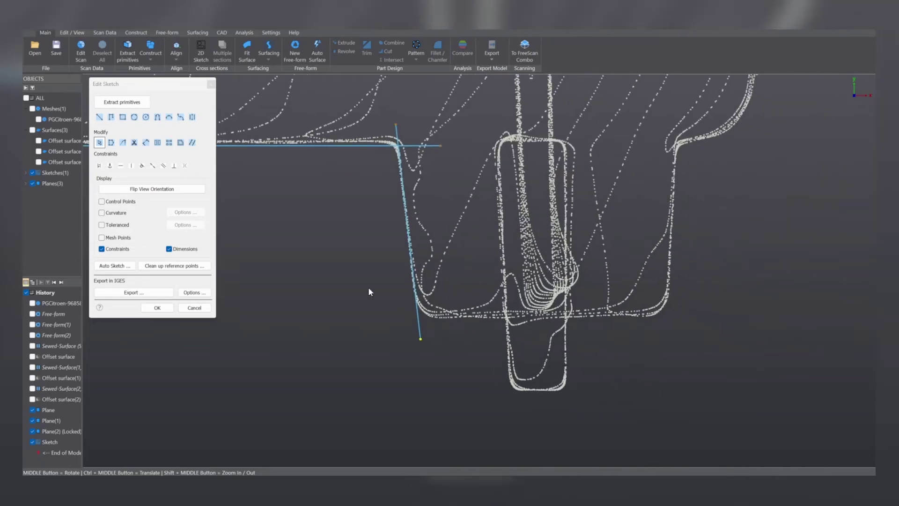
- Draw a horizontal line along the protruding tab's lower edge, running past both of its slanted sides
left_click(100, 117)
left_click(401, 317)
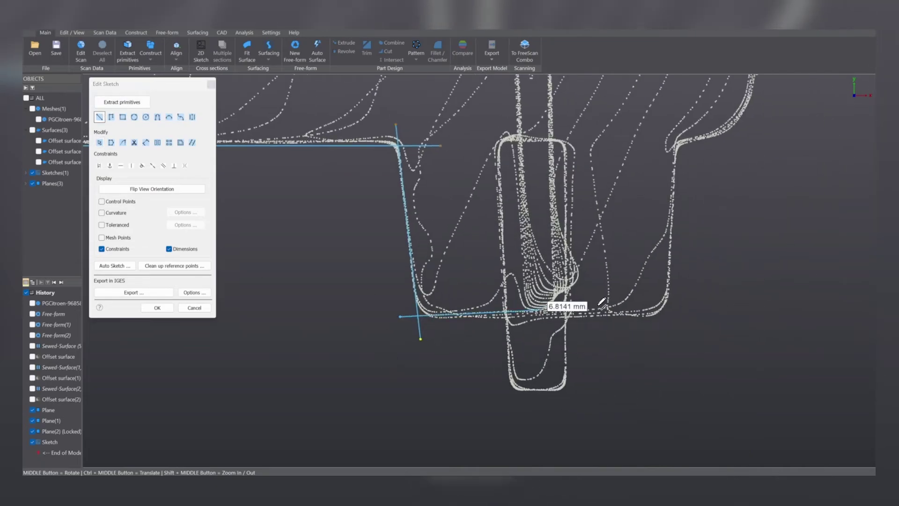
left_click(700, 317)
key("Escape")
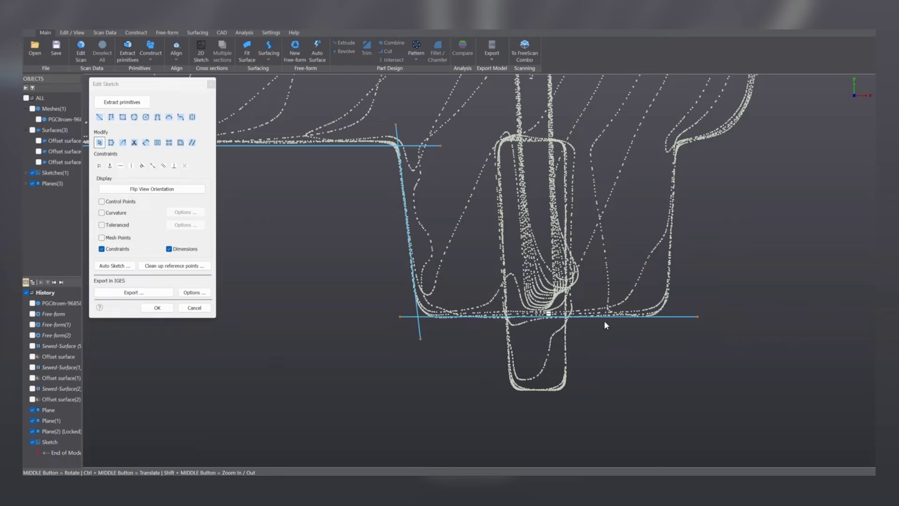
left_click(604, 316)
- Fit a line to the section points on the tab's opposite slanted side and extend it beyond both corners
mouse_move(607, 320)
middle_mouse_down("ctrl")
mouse_move(607, 345)
mouse_move(426, 270)
middle_mouse_up("ctrl")
middle_click_drag(589, 209, 534, 208, "shift")
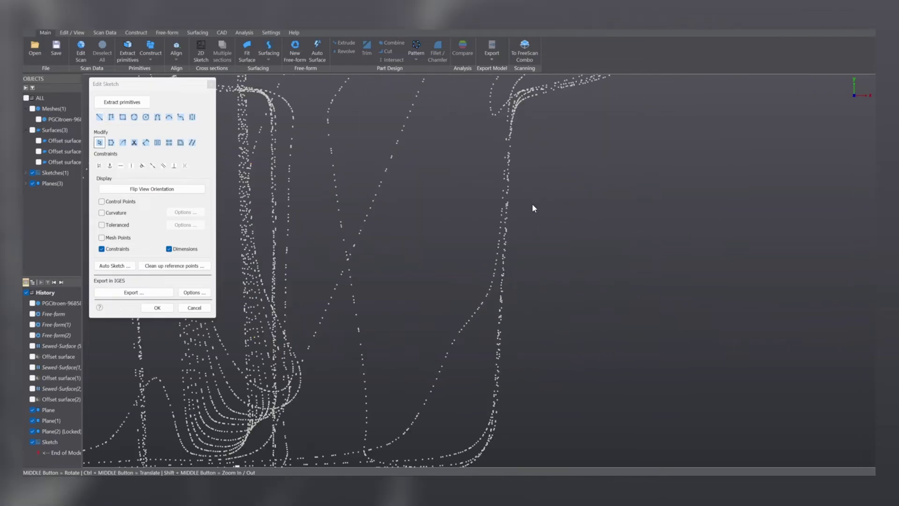
mouse_move(509, 183)
left_mouse_down()
mouse_move(588, 227)
mouse_move(518, 387)
mouse_move(494, 375)
left_mouse_up()
middle_click_drag(507, 313, 508, 369, "shift")
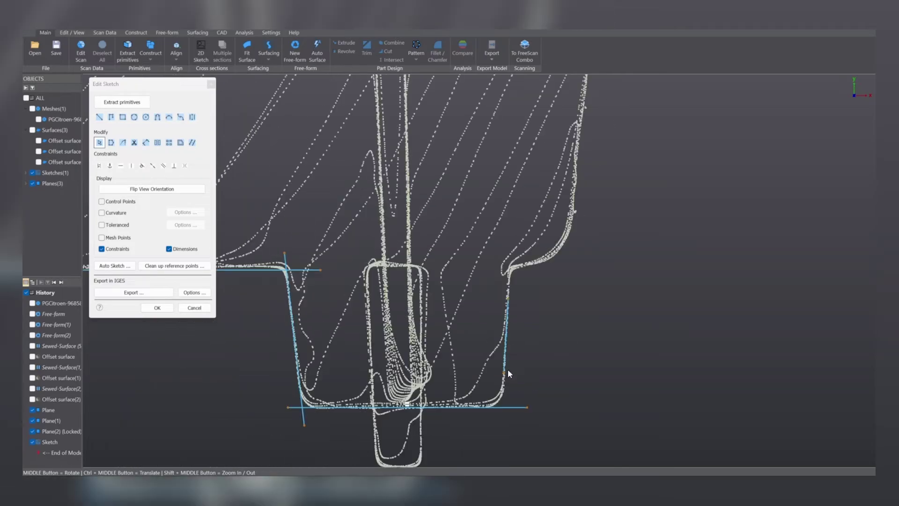
left_click_drag(515, 265, 518, 199)
left_click_drag(509, 341, 505, 398)
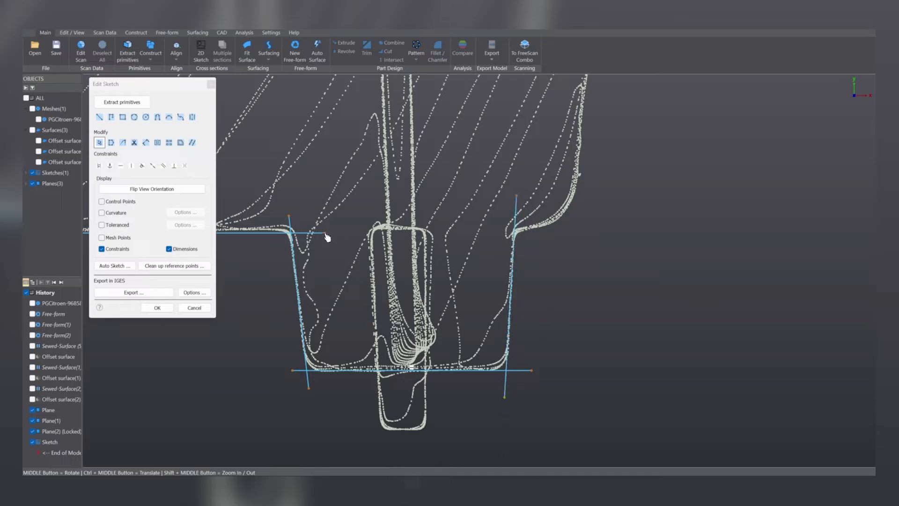
- Extend the long horizontal edge line across the tab so it ends just beyond the tab's far side
left_click_drag(326, 234, 553, 233)
middle_click_drag(574, 211, 523, 343, "ctrl")
scroll(520, 319, "down", 3)
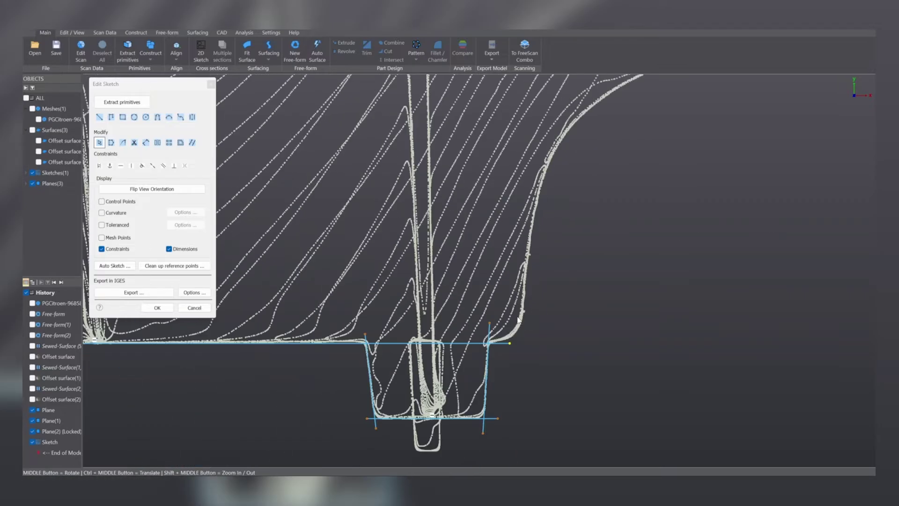
- Fit a short, steep line to the outer section edge just above the rounded corner beside the tab
scroll(465, 229, "up", 5)
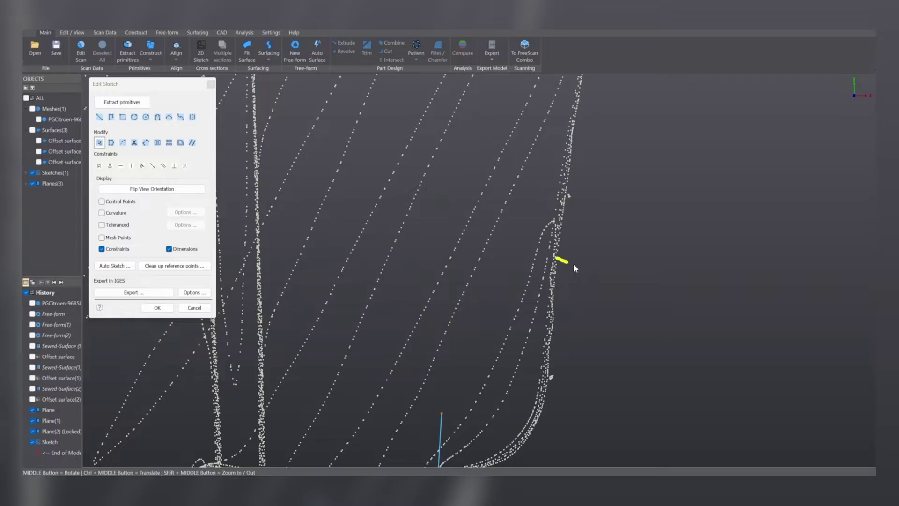
mouse_move(575, 265)
left_mouse_down()
mouse_move(560, 348)
mouse_move(552, 350)
left_mouse_up()
scroll(586, 377, "down", 4)
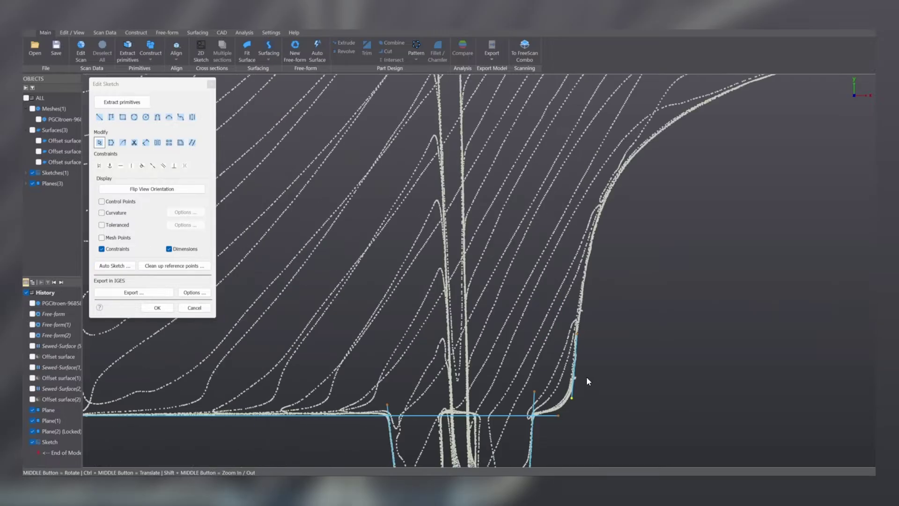
- Draw a short horizontal line along the section's lower edge at the far corner of the curved side, running slightly beyond the corner
scroll(539, 337, "down", 3)
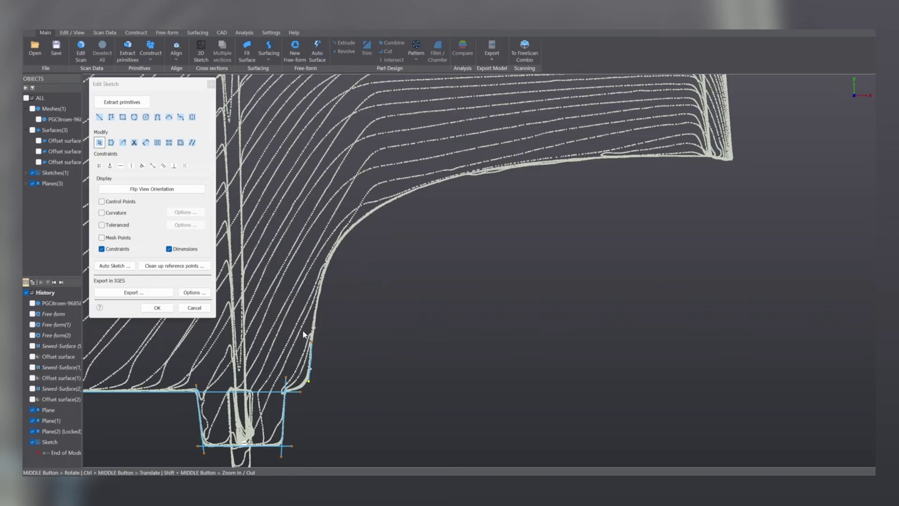
scroll(715, 164, "up", 3)
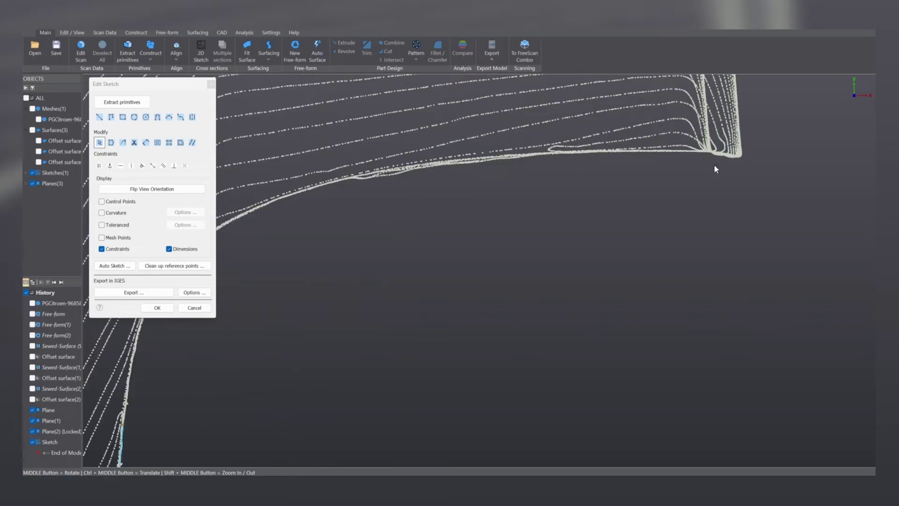
middle_click_drag(715, 164, 673, 205, "ctrl")
left_click(100, 118)
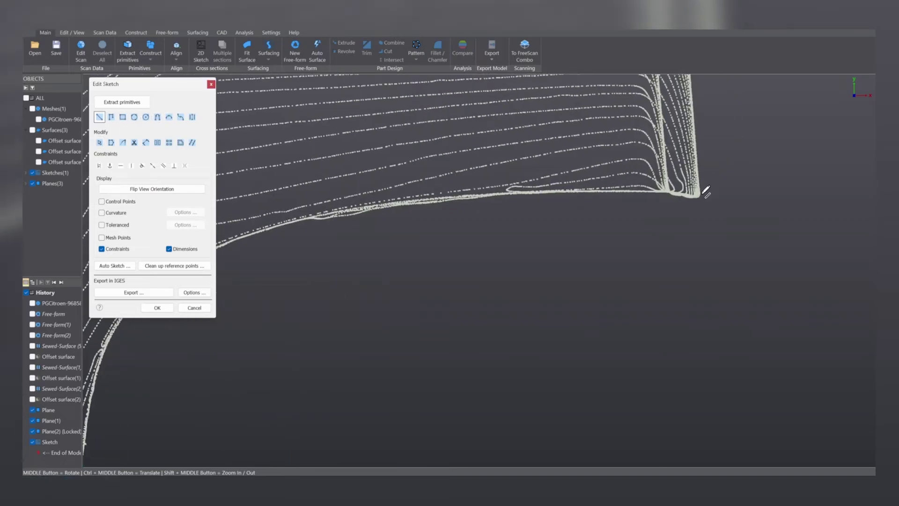
left_click(709, 195)
left_click(636, 194)
key("Escape")
left_click(666, 196)
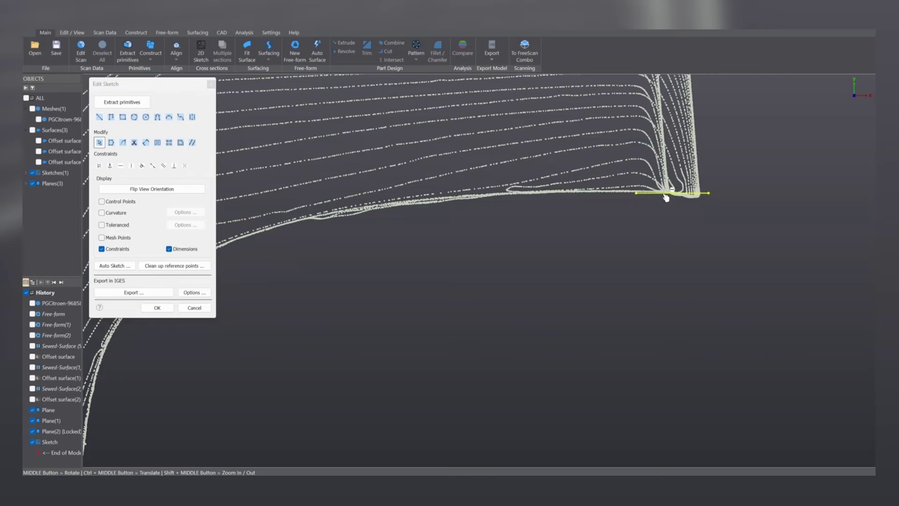
- Draw a spline along the concave section edge from the inner end of the short horizontal line to the steep line beside the tab
scroll(675, 204, "down", 2)
middle_click_drag(676, 204, 680, 201, "ctrl")
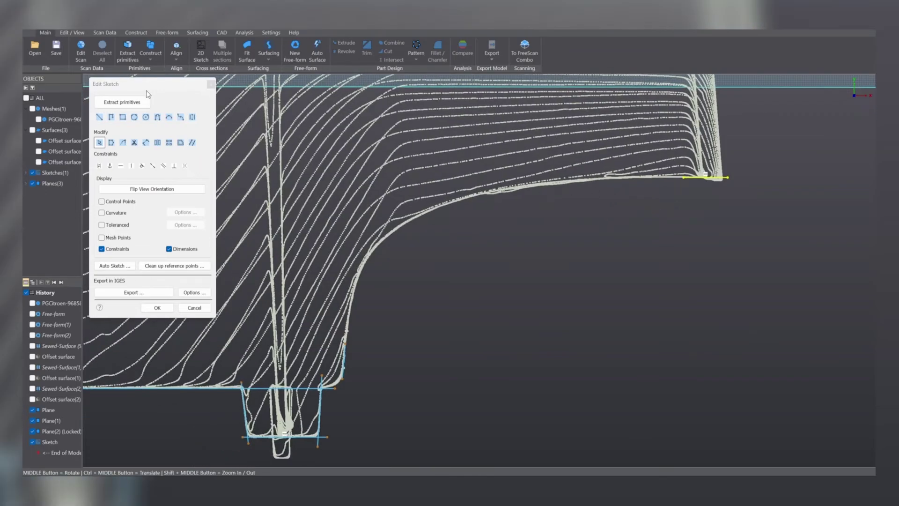
left_click(180, 118)
left_click(687, 177)
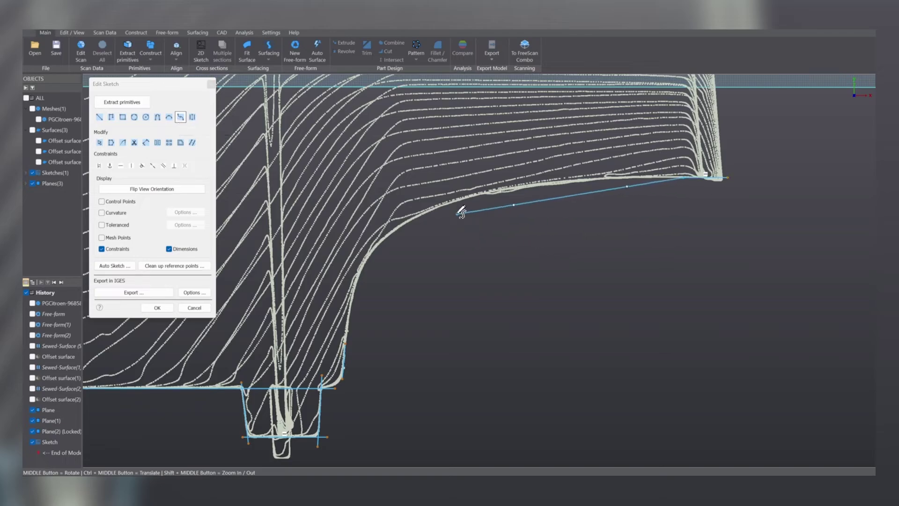
left_click(463, 195)
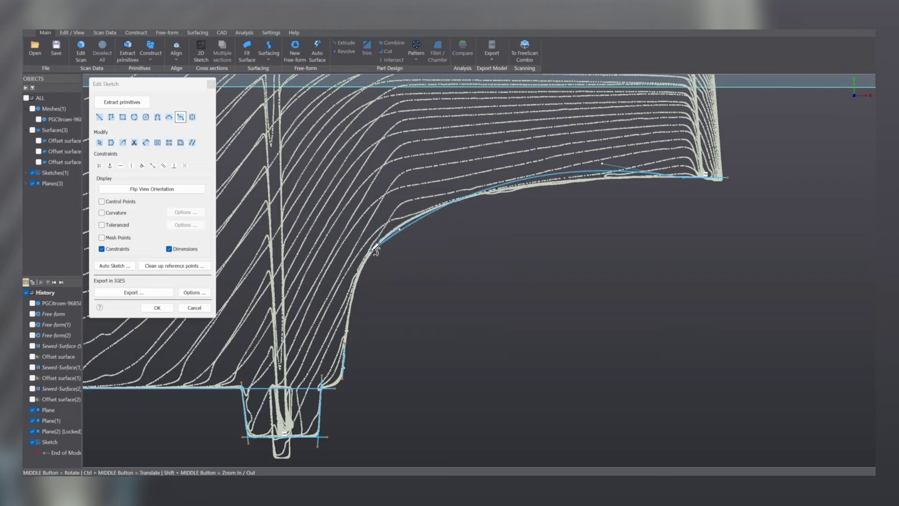
left_click(372, 251)
left_click(358, 280)
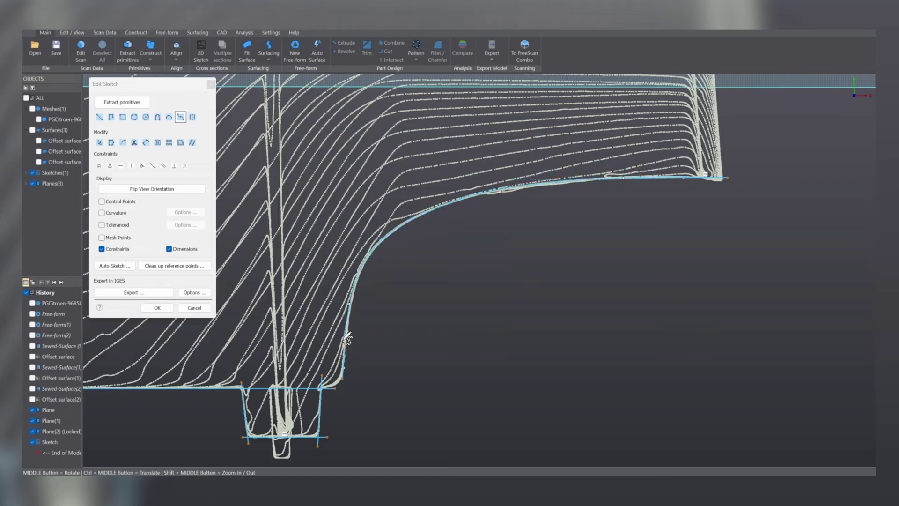
left_click(367, 350)
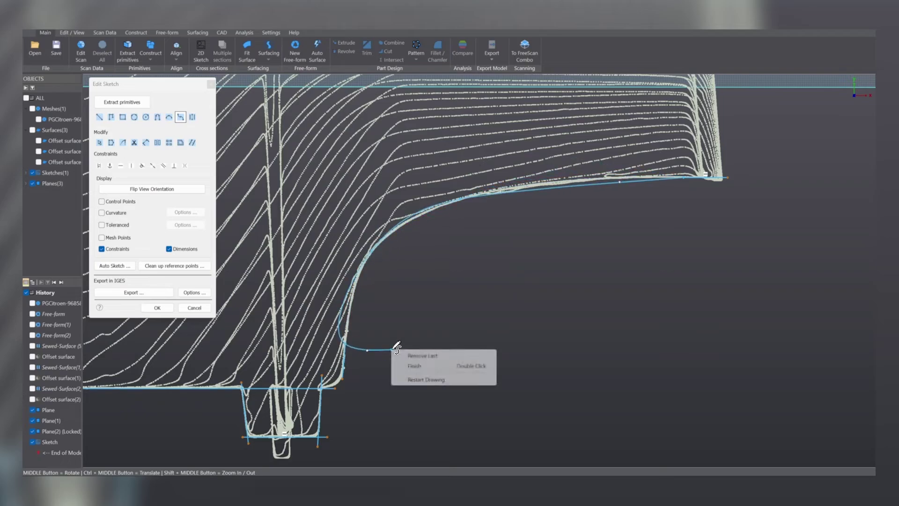
right_click(392, 350)
left_click(414, 365)
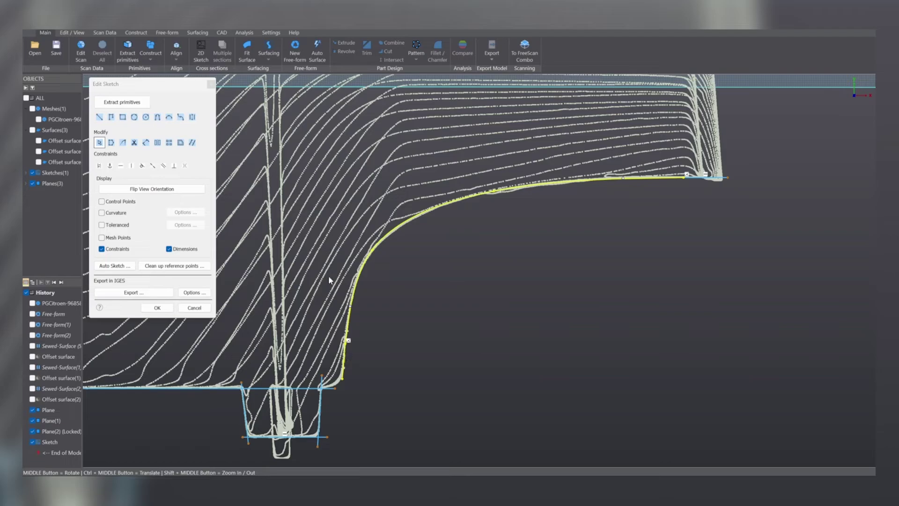
- Apply tangent constraints between the spline and its adjoining lines at both ends
left_click(144, 167)
left_click(612, 228)
left_click(144, 164)
left_click(465, 255)
scroll(417, 224, "up", 2)
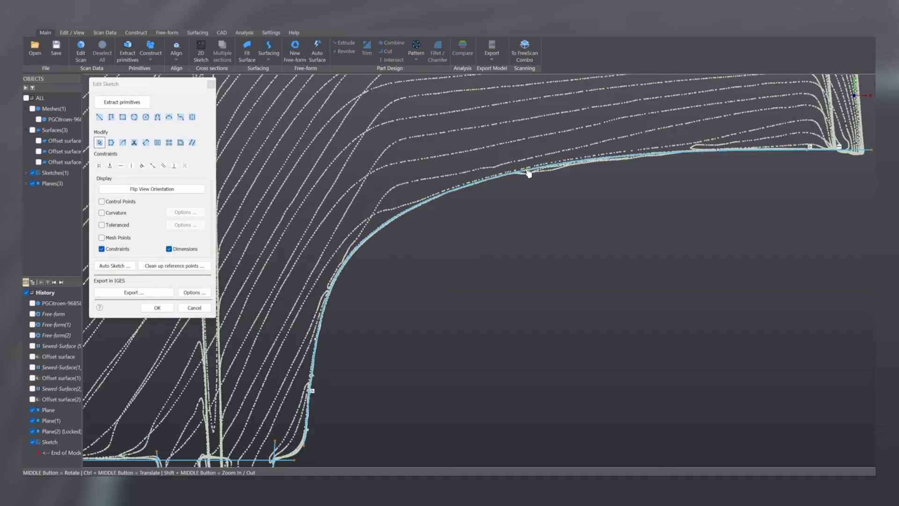
- Continue the long horizontal edge past the dotted vertical axis with a short line about 1.3 mm long
scroll(544, 318, "down", 8)
middle_click_drag(543, 318, 541, 286, "ctrl")
scroll(490, 301, "up", 2)
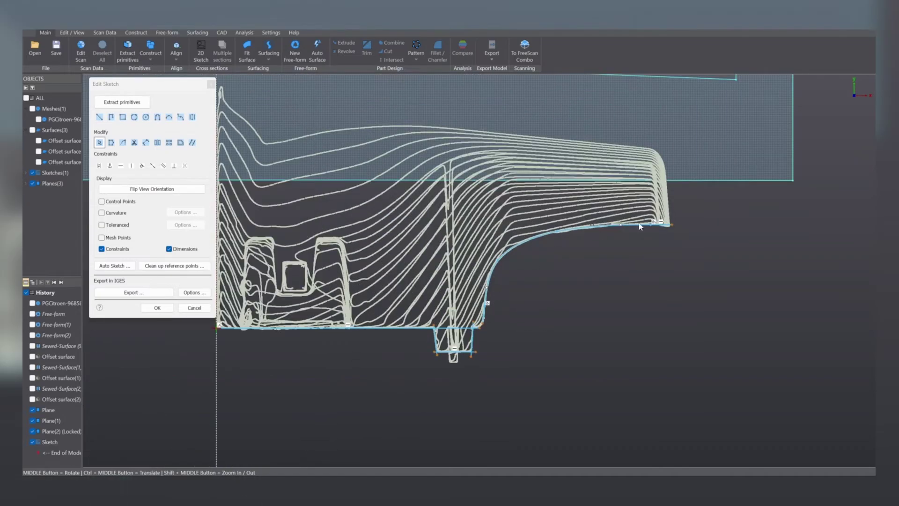
scroll(701, 211, "up", 6)
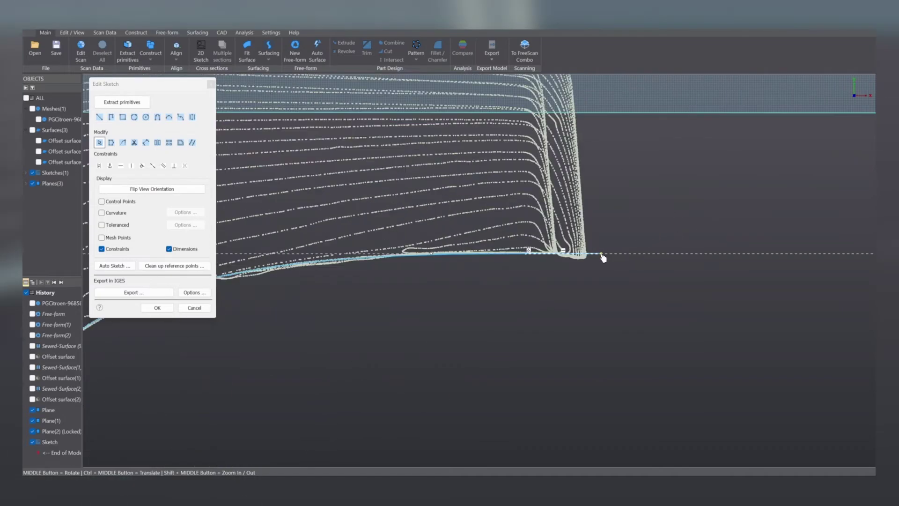
scroll(597, 267, "down", 5)
middle_click_drag(493, 336, 657, 315, "ctrl")
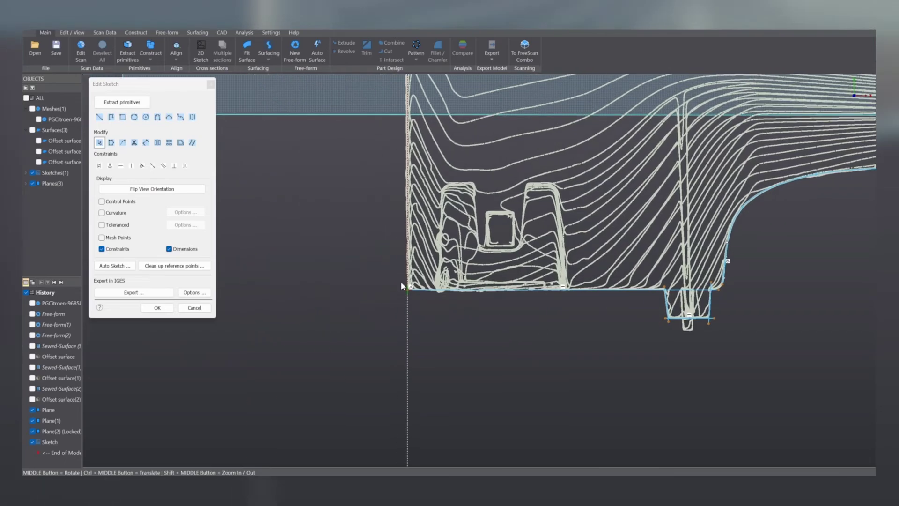
scroll(401, 281, "up", 4)
left_click(100, 117)
scroll(440, 321, "up", 4)
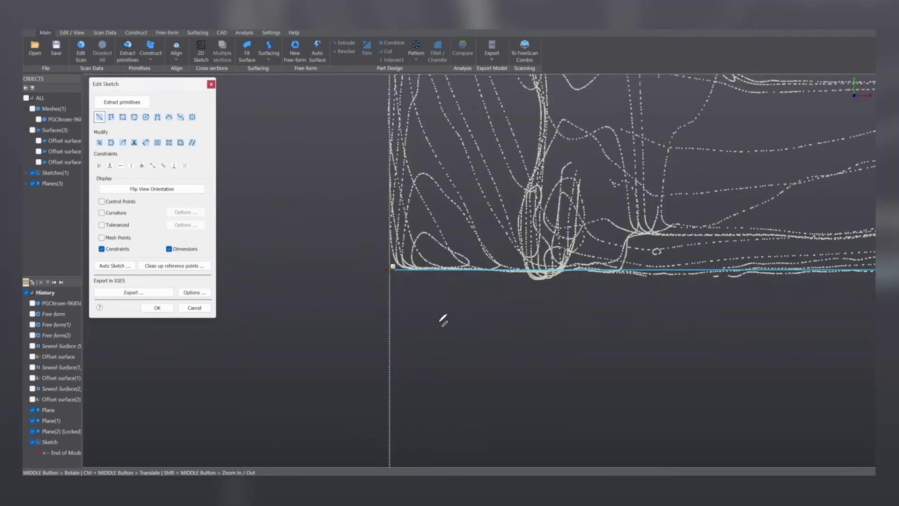
left_click(393, 267)
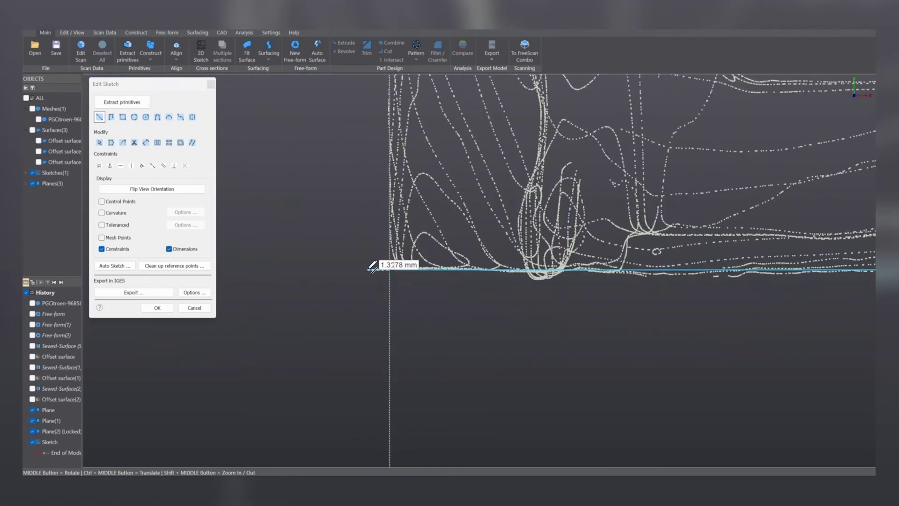
key("Escape")
key("Escape")
- Trim away the long line's segment across the tab and the overhanging ends at the two corners of the tab's near slanted side
scroll(378, 335, "down", 3)
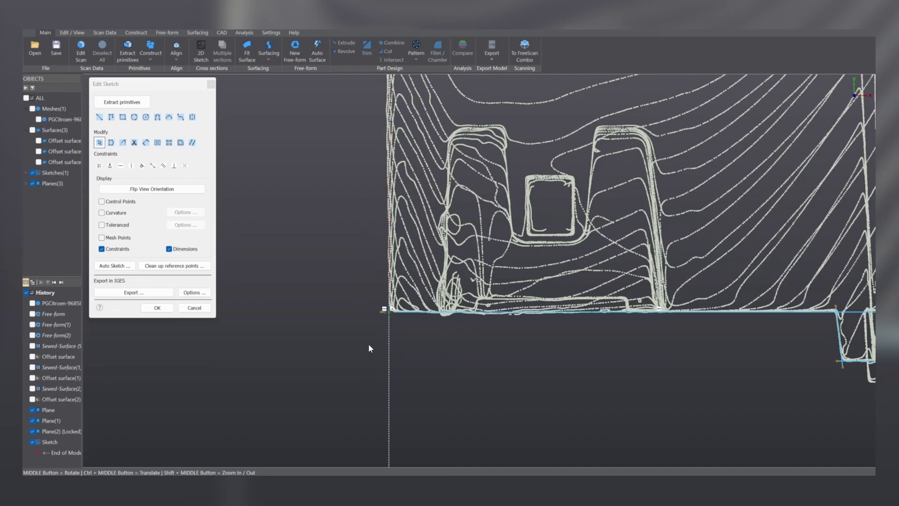
middle_click_drag(538, 334, 415, 321, "ctrl")
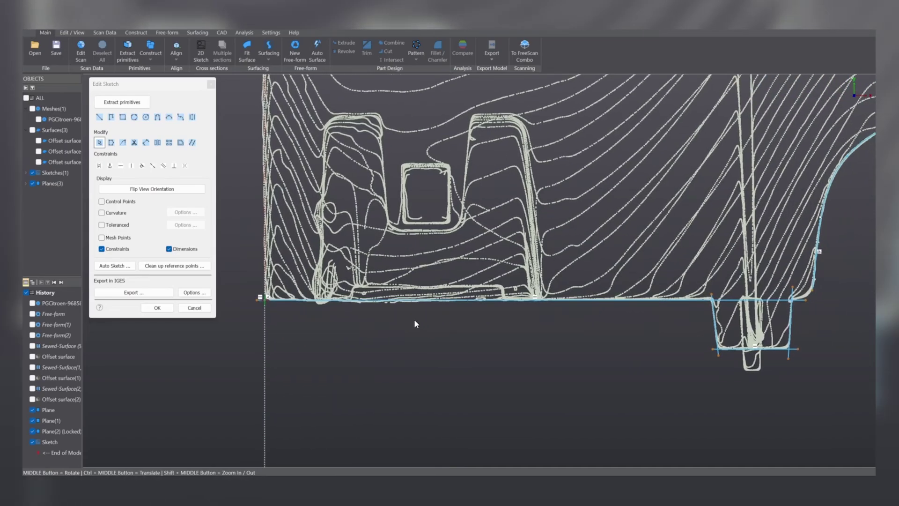
scroll(737, 307, "up", 3)
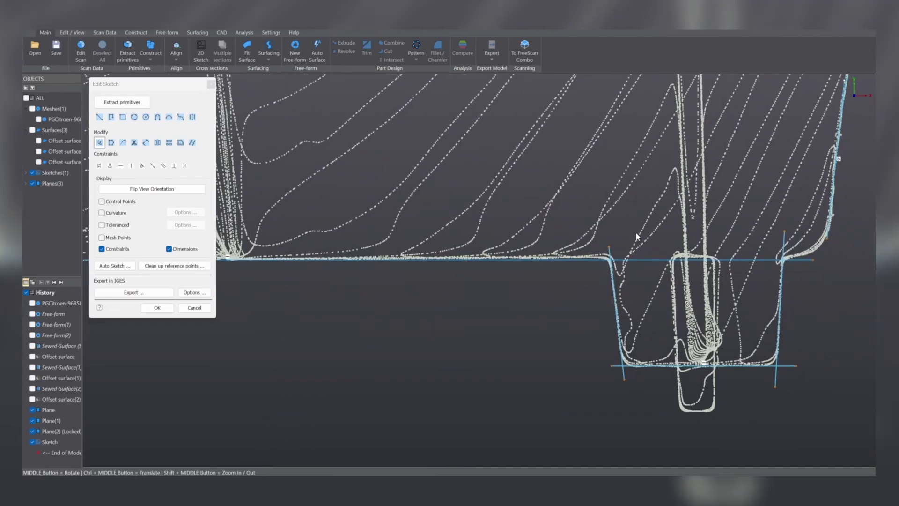
middle_click_drag(805, 284, 725, 259, "ctrl")
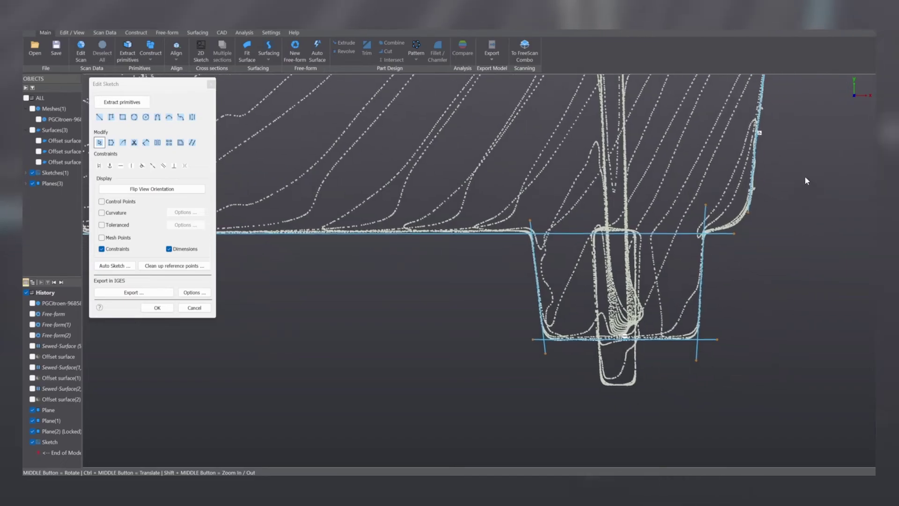
left_click(134, 143)
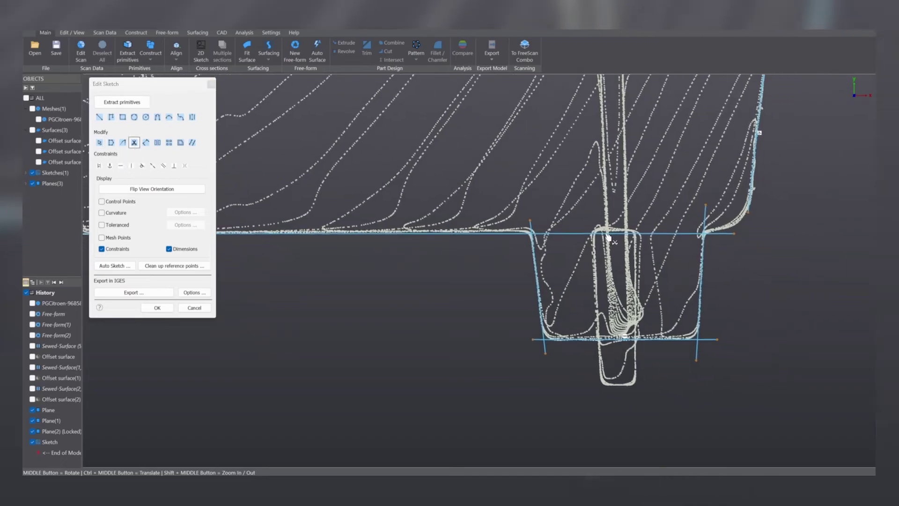
left_click(609, 235)
left_click(99, 143)
mouse_move(565, 190)
left_mouse_down()
mouse_move(533, 184)
mouse_move(511, 238)
mouse_move(567, 259)
left_mouse_up()
mouse_move(519, 296)
left_mouse_down()
mouse_move(547, 394)
mouse_move(552, 389)
left_mouse_up()
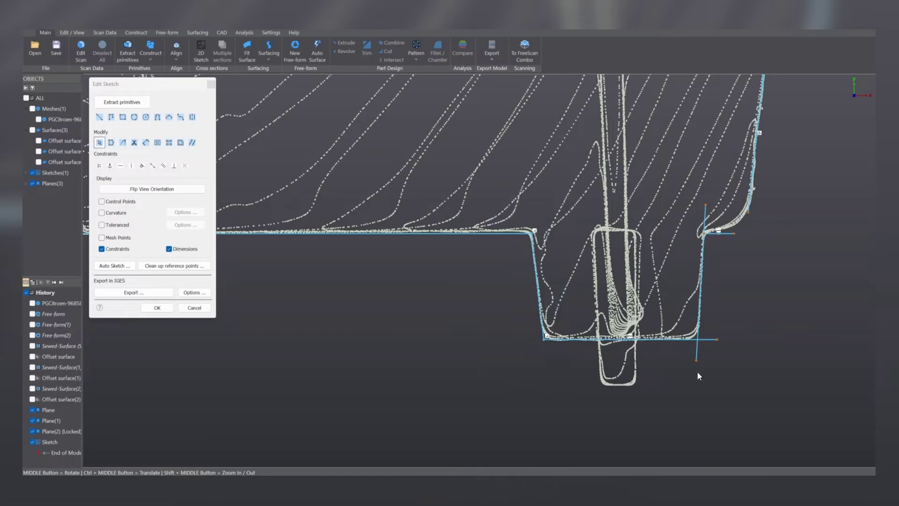
- Trim the overhangs on the tab's far slanted side and join the adjacent horizontal edge to the steep line in a sharp corner
left_click_drag(697, 371, 711, 313)
mouse_move(756, 269)
left_mouse_down()
mouse_move(661, 259)
mouse_move(729, 227)
mouse_move(730, 236)
left_mouse_up()
scroll(690, 245, "up", 3)
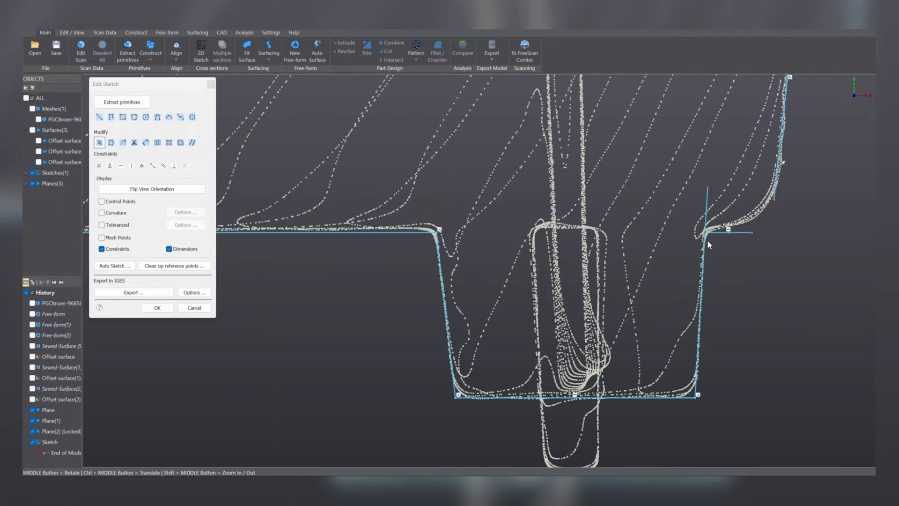
mouse_move(721, 189)
left_mouse_down()
mouse_move(688, 255)
mouse_move(721, 260)
left_mouse_up()
mouse_move(745, 180)
left_mouse_down()
mouse_move(740, 249)
mouse_move(806, 258)
left_mouse_up()
scroll(779, 251, "down", 5)
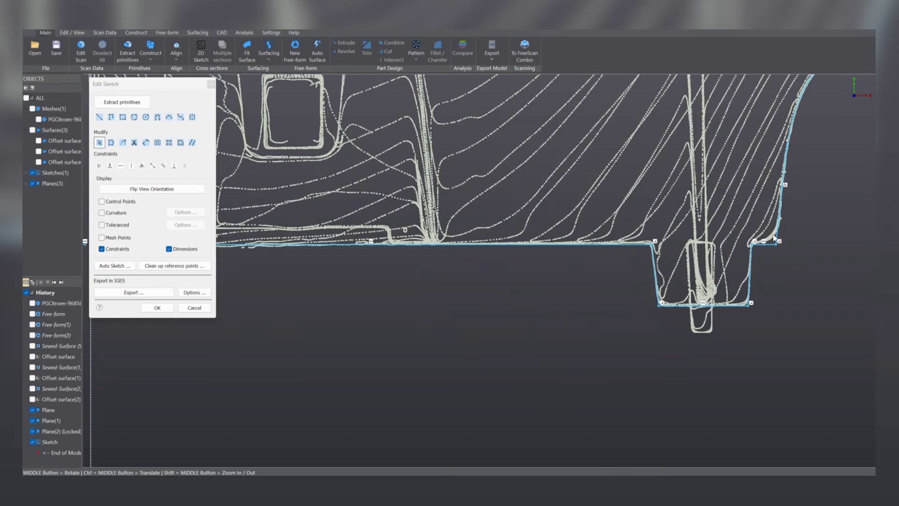
scroll(669, 309, "up", 2)
scroll(632, 328, "down", 2)
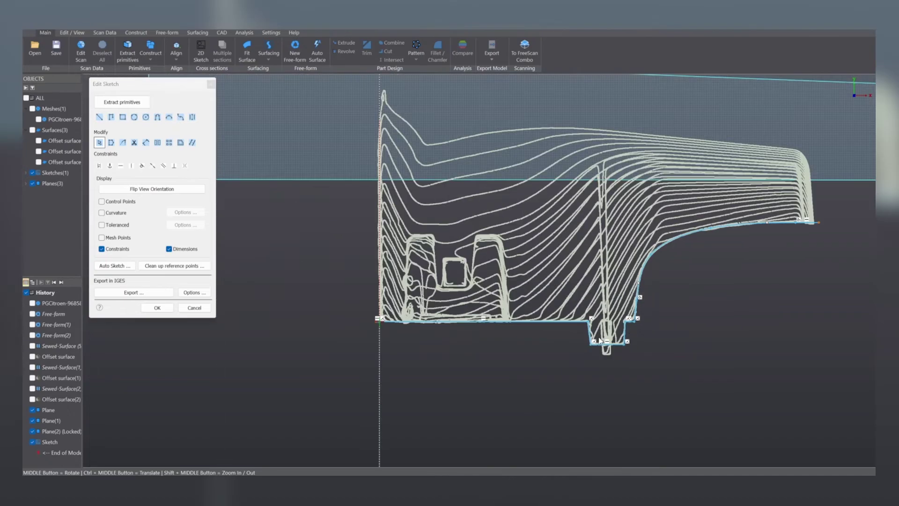
- Accept the outline sketch and select its profile in the 3D view
left_click(157, 308)
middle_click_drag(468, 336, 294, 309)
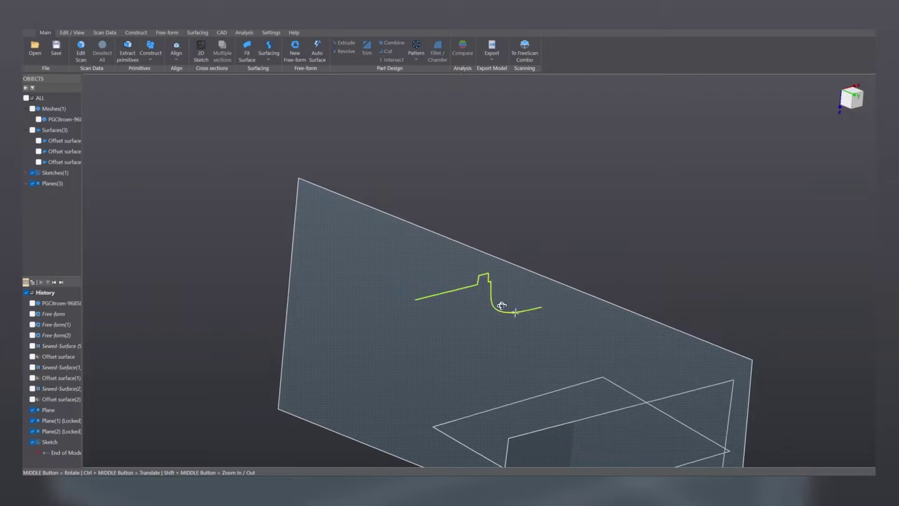
middle_click_drag(501, 308, 473, 352)
left_click(476, 338)
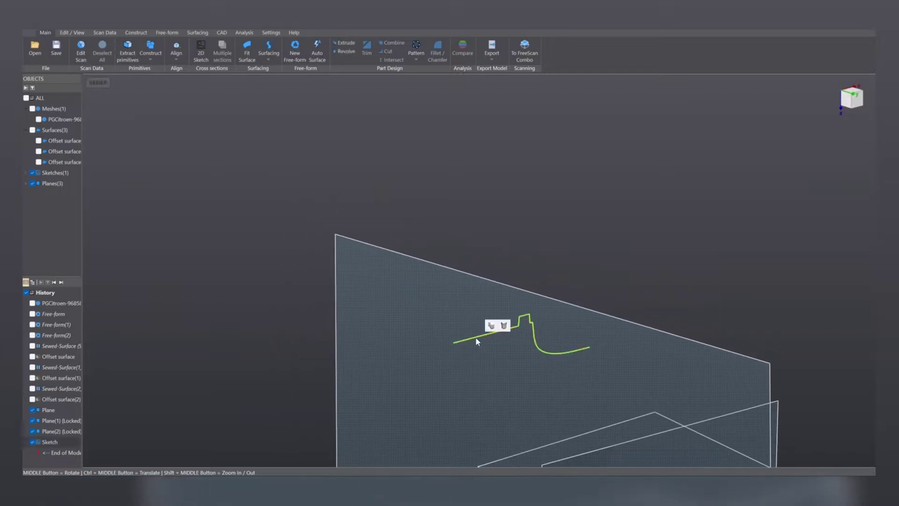
- Extrude the sketch profile as a two-sided solid with depths of about 13.04 mm and 12.29 mm, spanning the scanned part's edge
left_click(490, 326)
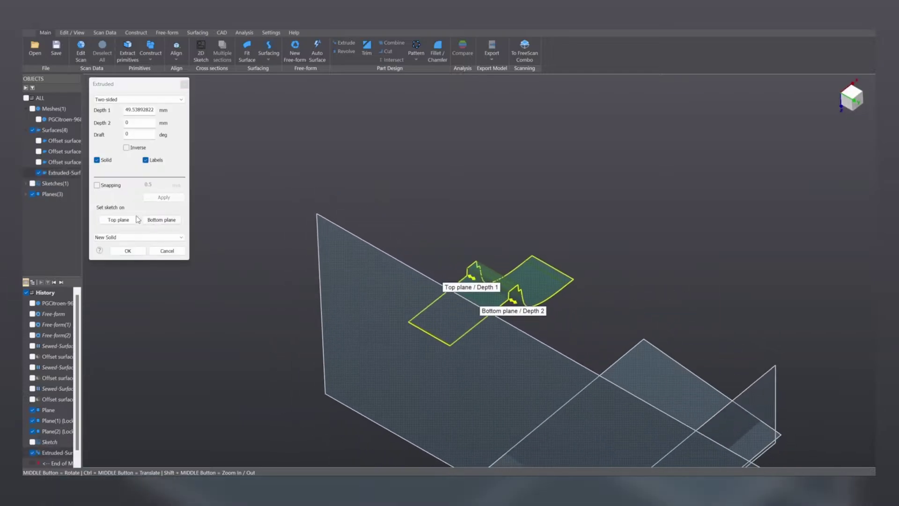
left_click(33, 109)
scroll(517, 306, "up", 3)
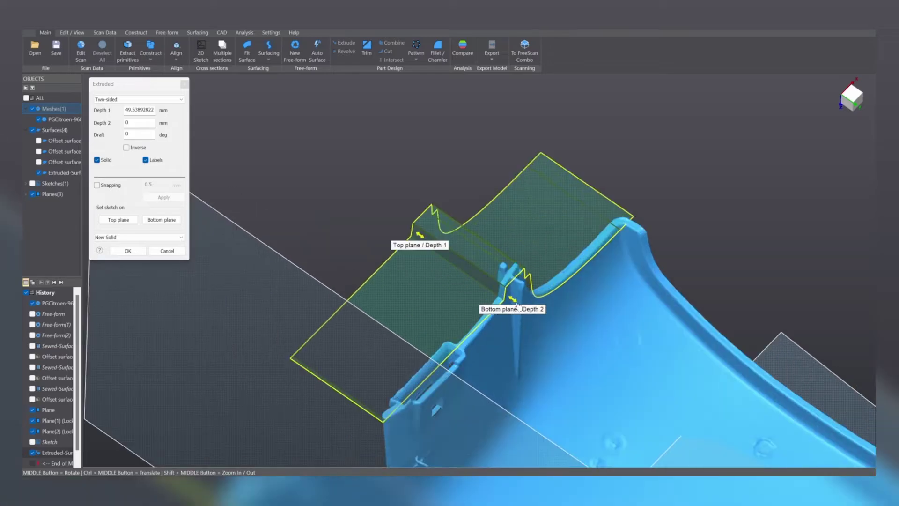
left_click_drag(516, 304, 527, 310)
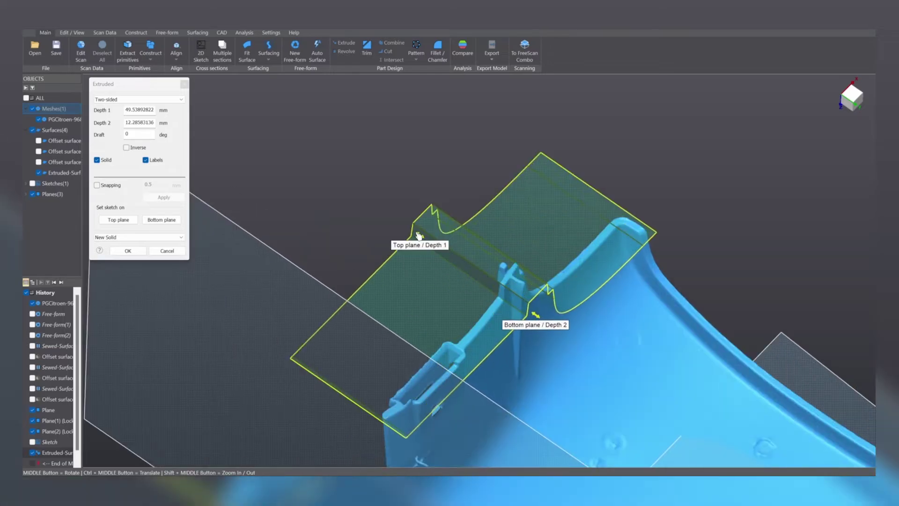
left_click_drag(419, 236, 476, 292)
middle_click_drag(476, 291, 445, 403)
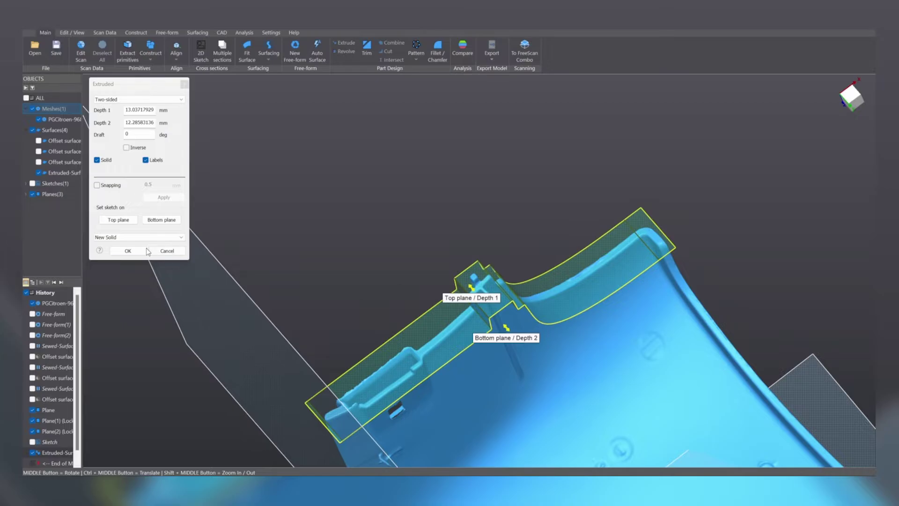
left_click(127, 250)
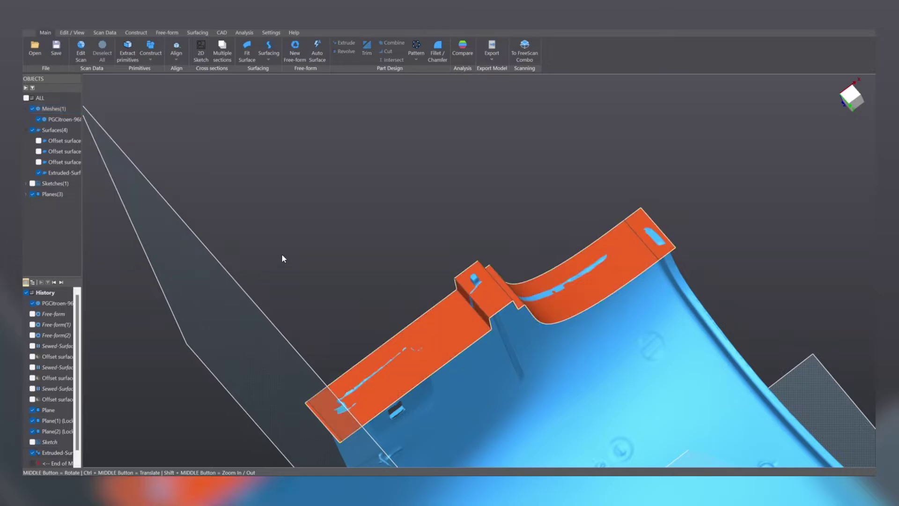
- Show the three offset surfaces together with the extruded surface and the scan mesh
middle_click_drag(304, 262, 347, 223)
left_click(39, 142)
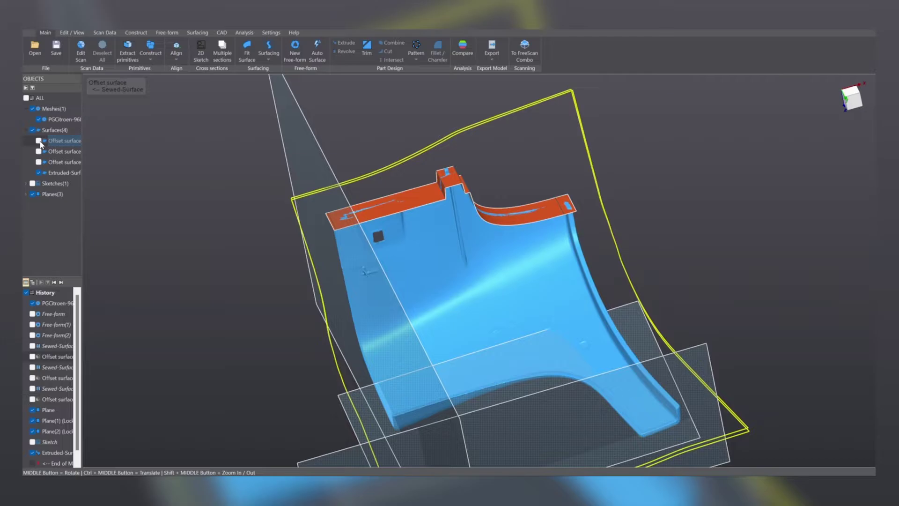
left_click(39, 141)
left_click(39, 151)
left_click(39, 162)
- Examine how the offset and extruded surfaces meet around the scanned part, especially along the long curved flange
middle_click_drag(592, 224, 329, 310)
middle_click_drag(477, 249, 218, 278, "ctrl")
middle_click_drag(409, 320, 397, 124, "ctrl")
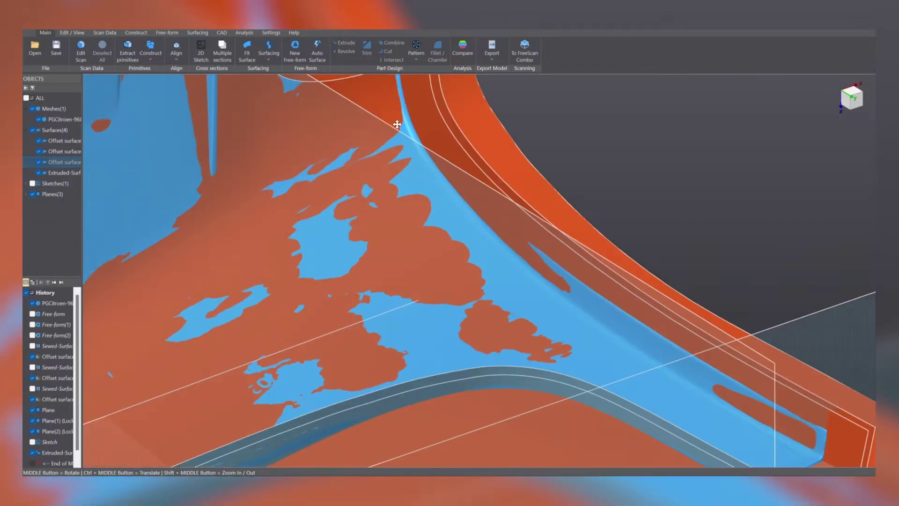
scroll(318, 333, "down", 5)
middle_click_drag(317, 333, 493, 248, "ctrl")
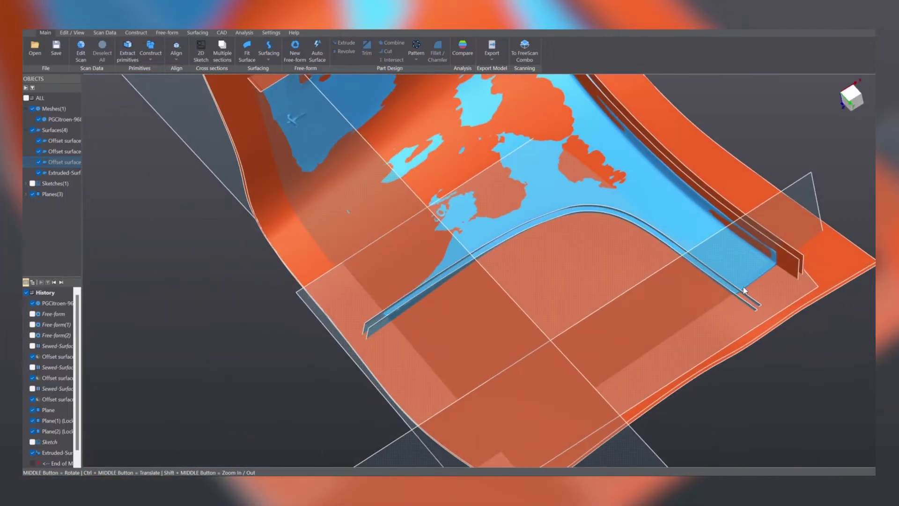
middle_click_drag(809, 261, 684, 418)
middle_click_drag(505, 164, 570, 189)
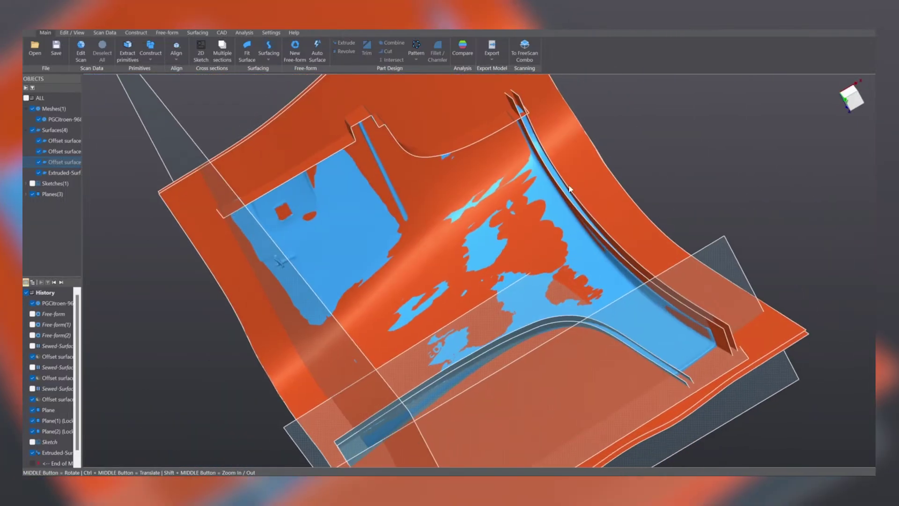
scroll(570, 188, "up", 4)
middle_click_drag(674, 275, 636, 262)
middle_click_drag(586, 120, 575, 90)
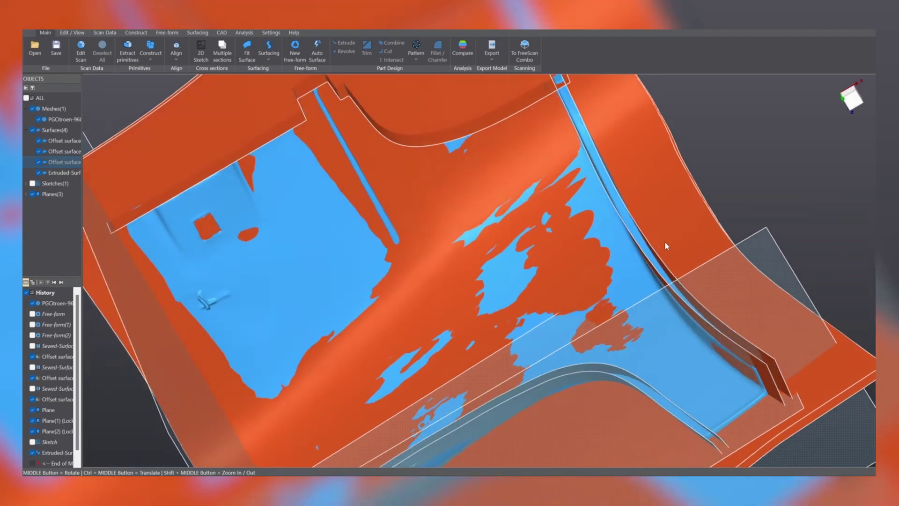
middle_click_drag(665, 245, 566, 271, "ctrl")
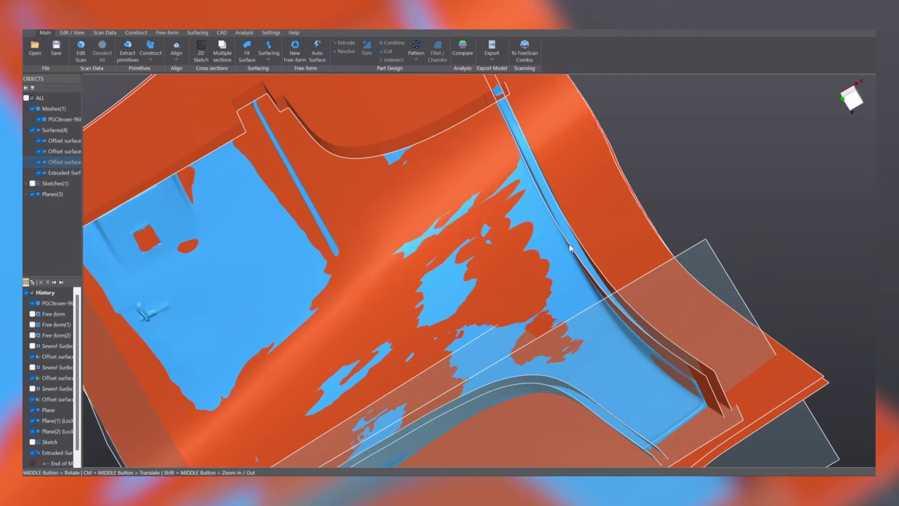
- Hide the three offset surfaces, the extruded surface and all planes, leaving only the scan mesh
left_click(39, 141)
left_click(39, 152)
left_click(39, 162)
left_click(38, 173)
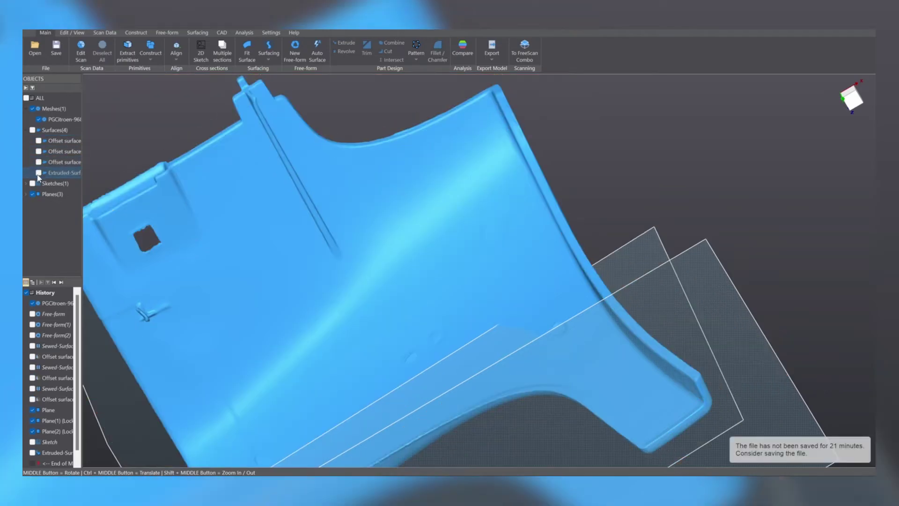
left_click(32, 194)
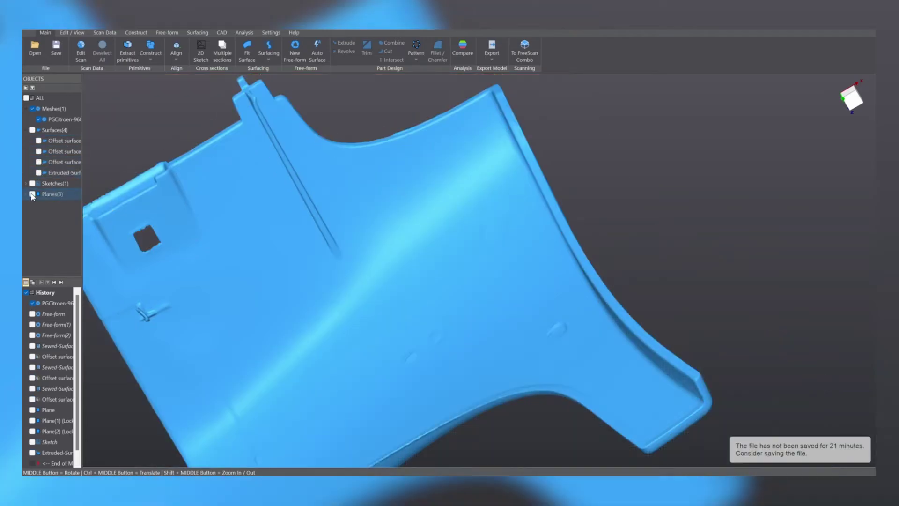
- Start a new free-form surface with a narrow four-point patch at the lower end of the curved flange's rim, coloured by deviation
left_click(293, 47)
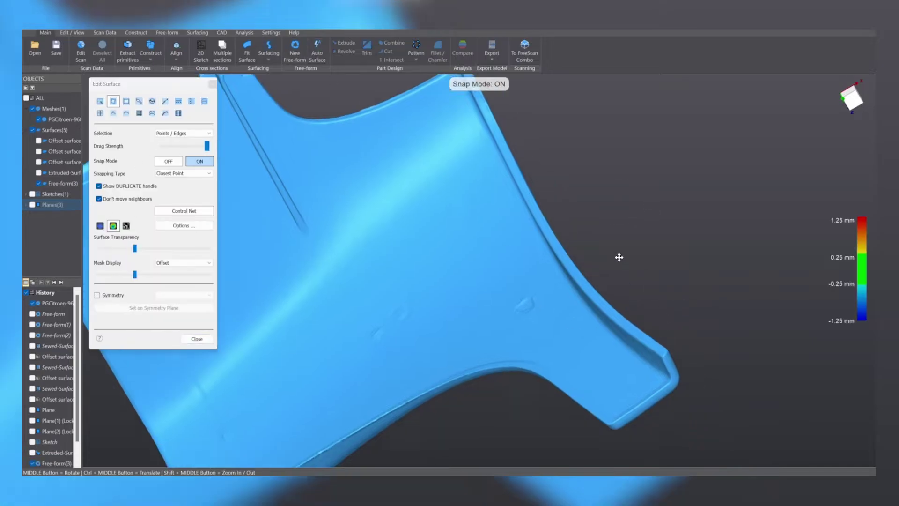
scroll(674, 345, "up", 5)
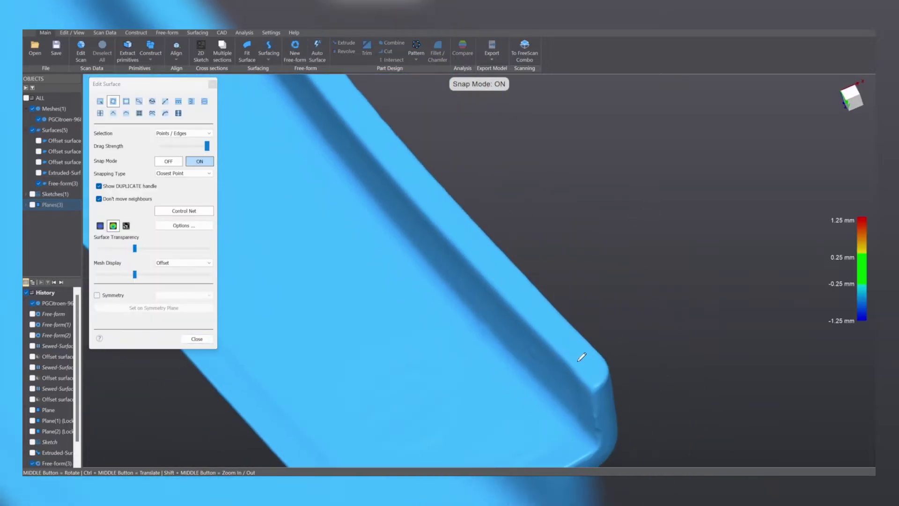
left_click(589, 353)
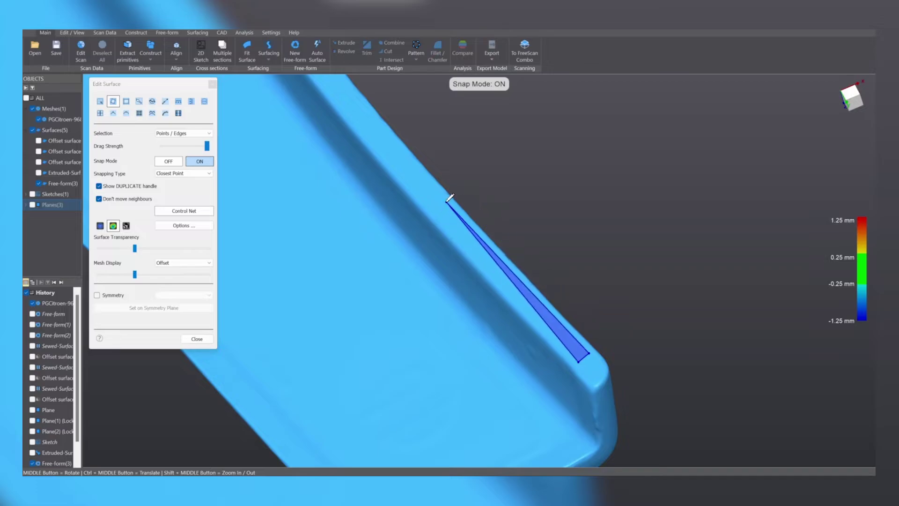
left_click(447, 201)
left_click(439, 208)
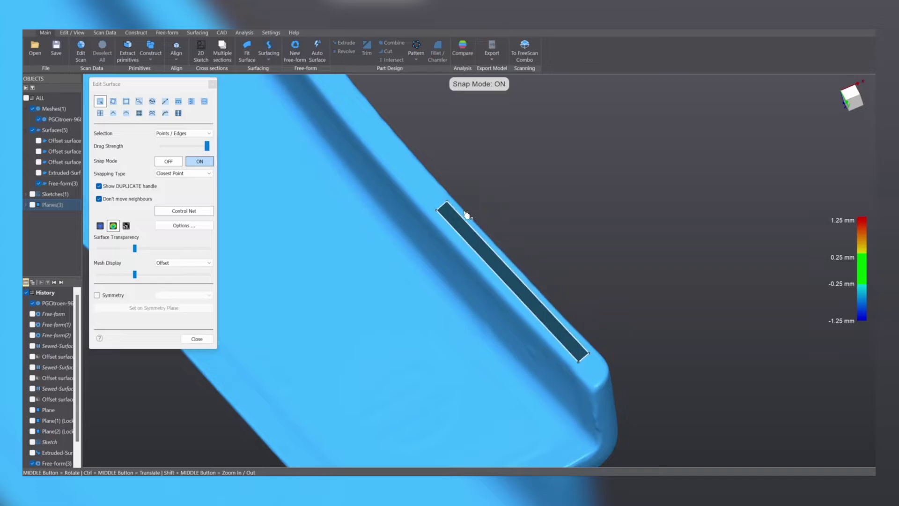
left_click(113, 226)
- Extend the free-form patch segment by segment along the flange rim up to its upper corner
scroll(558, 389, "up", 3)
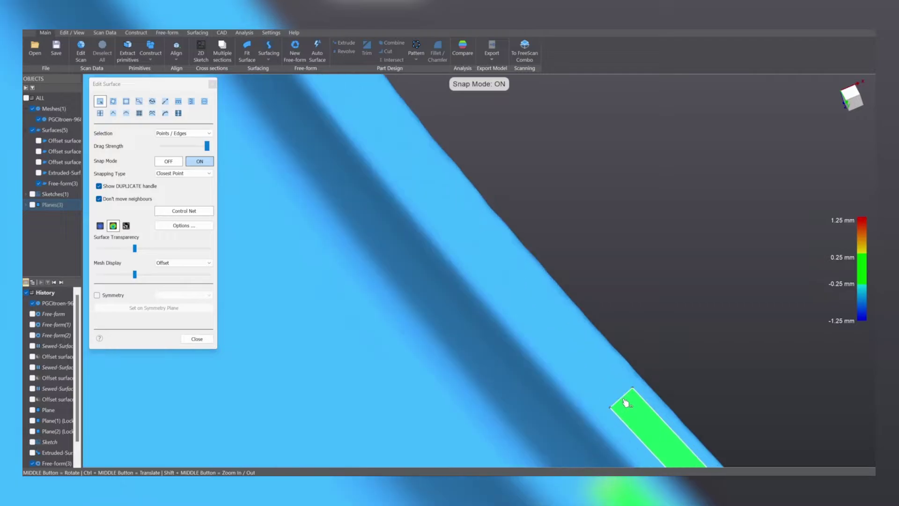
left_click_drag(624, 401, 481, 138)
middle_click_drag(381, 124, 460, 377, "ctrl")
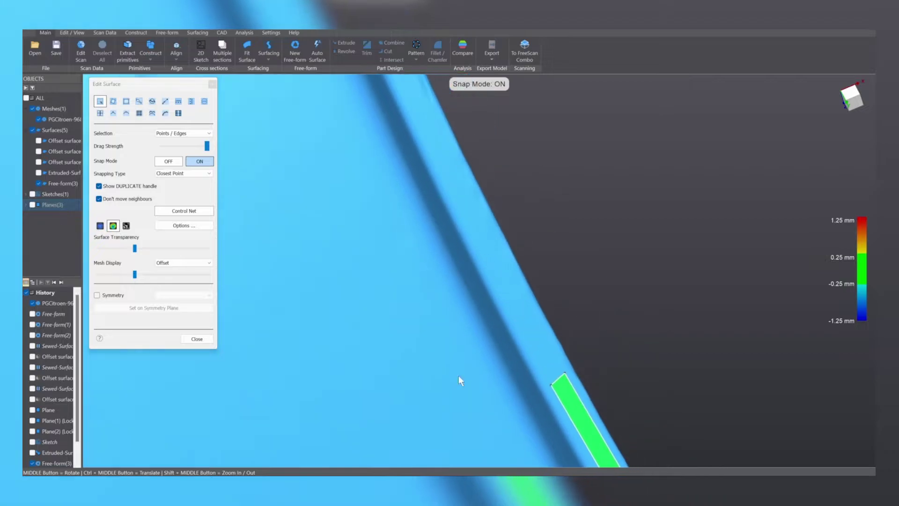
left_click_drag(558, 380, 417, 107)
middle_click_drag(418, 106, 480, 367)
left_click_drag(468, 367, 360, 93)
middle_click_drag(359, 94, 380, 265)
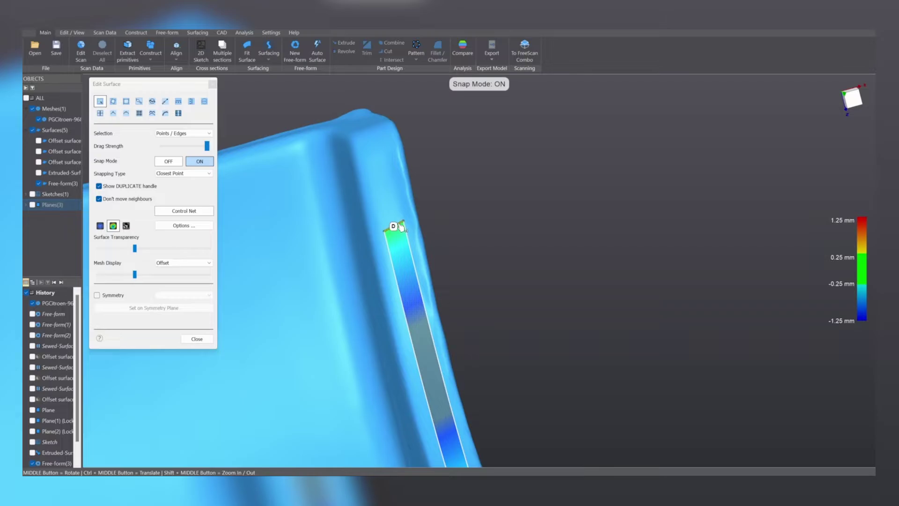
left_click_drag(400, 227, 387, 141)
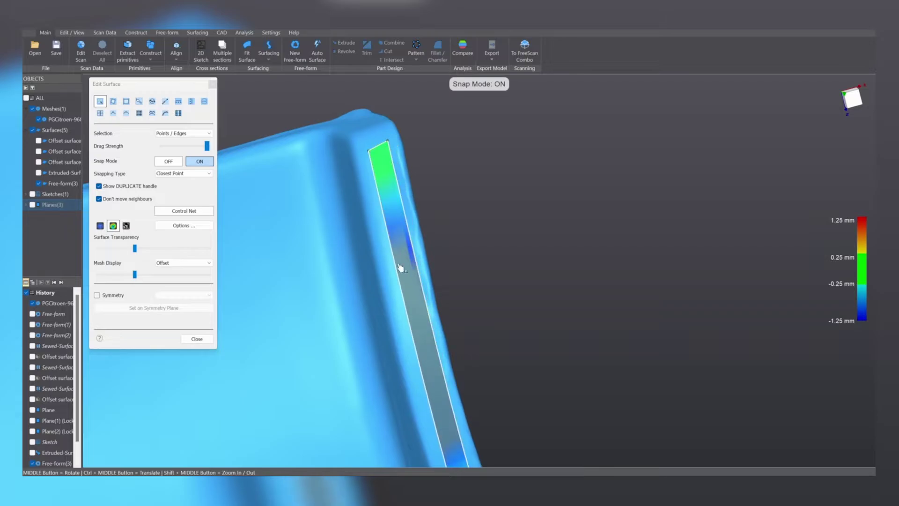
- Split the long upper segment of the rim strip with a cross edge and align that edge within the rim
middle_click_drag(400, 268, 364, 245, "ctrl")
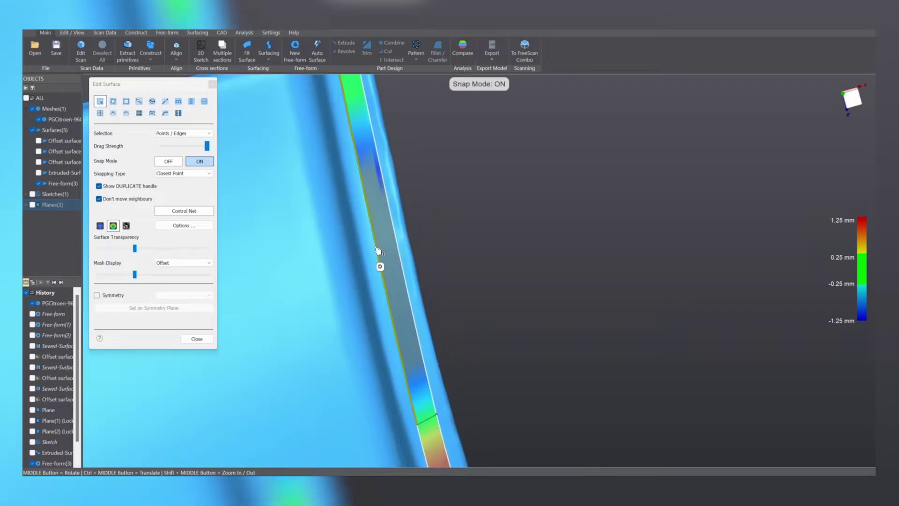
left_click(378, 250)
left_click(100, 113)
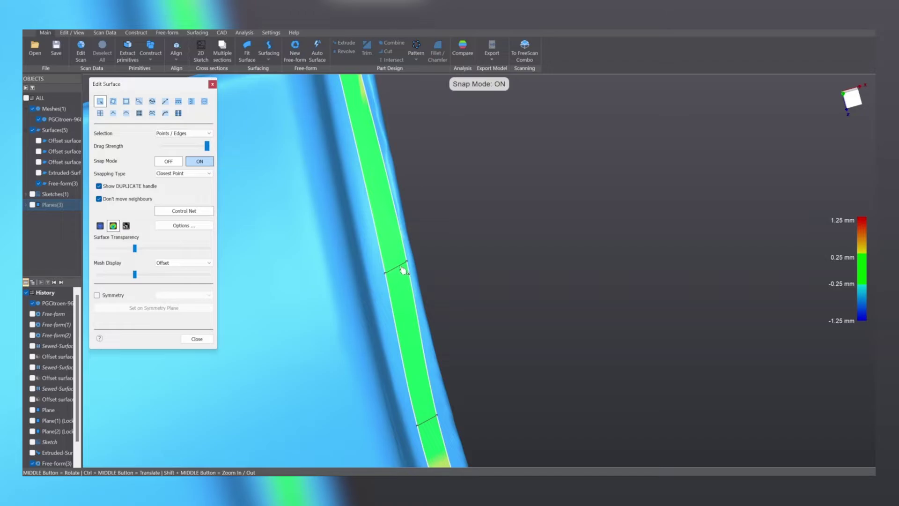
left_click_drag(388, 278, 382, 283)
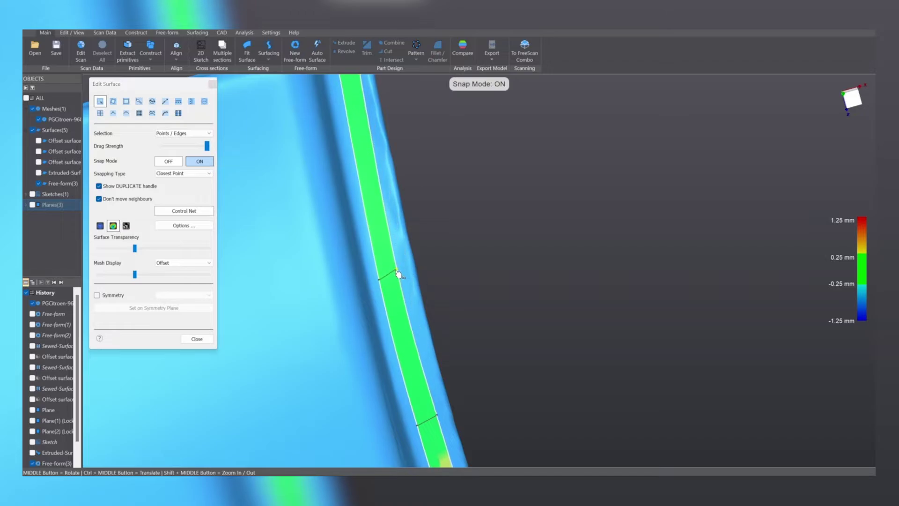
scroll(398, 267, "down", 3)
middle_click_drag(394, 279, 377, 197, "ctrl")
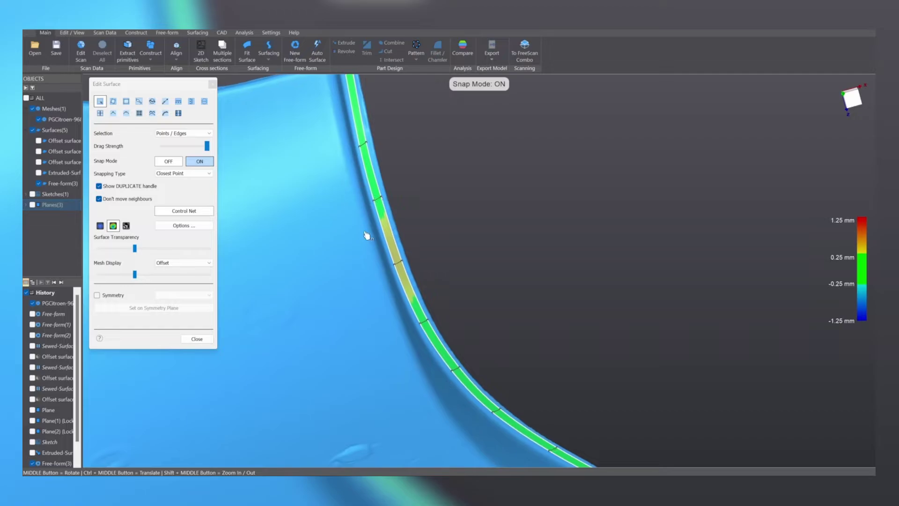
- Adjust the rim strip around the cross edge in the yellow section so it follows the scan within tolerance
middle_click_drag(368, 235, 397, 260)
scroll(413, 267, "up", 2)
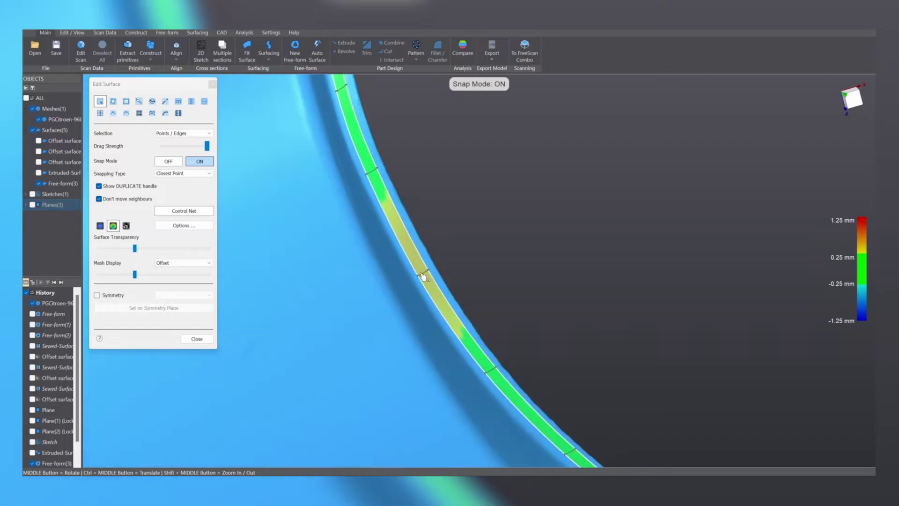
scroll(423, 276, "up", 2)
left_click_drag(423, 275, 469, 353)
scroll(385, 200, "down", 2)
- Widen the rim strip on both long sides, extend both ends past the flange, and finish the surface edit
scroll(400, 222, "down", 4)
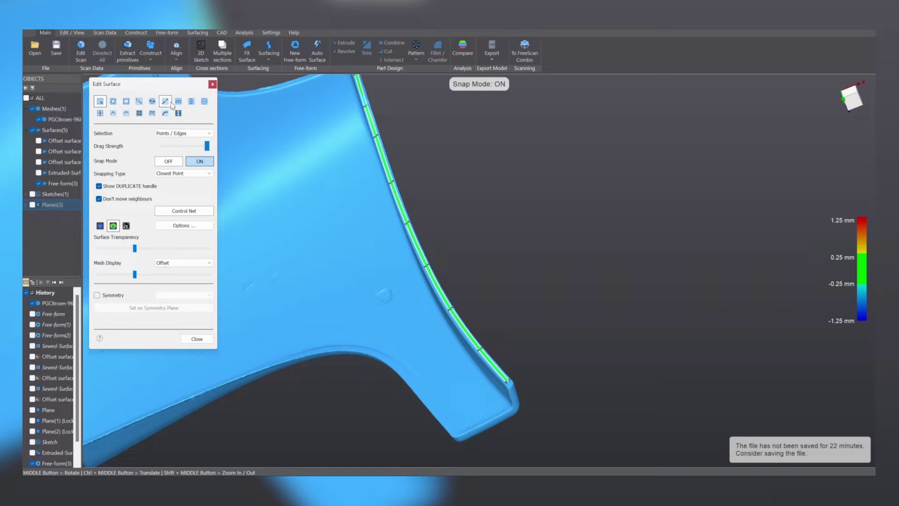
middle_click_drag(381, 139, 398, 217, "ctrl")
scroll(381, 169, "up", 3)
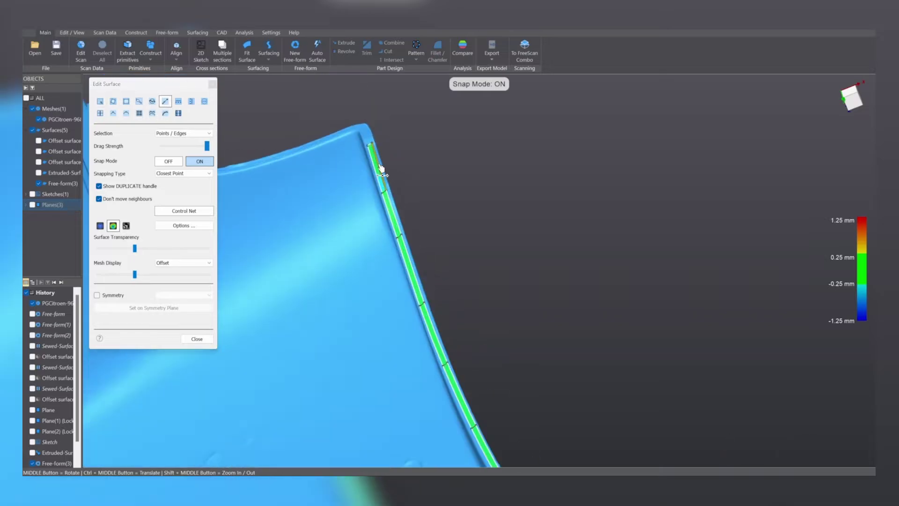
left_click_drag(381, 171, 361, 184)
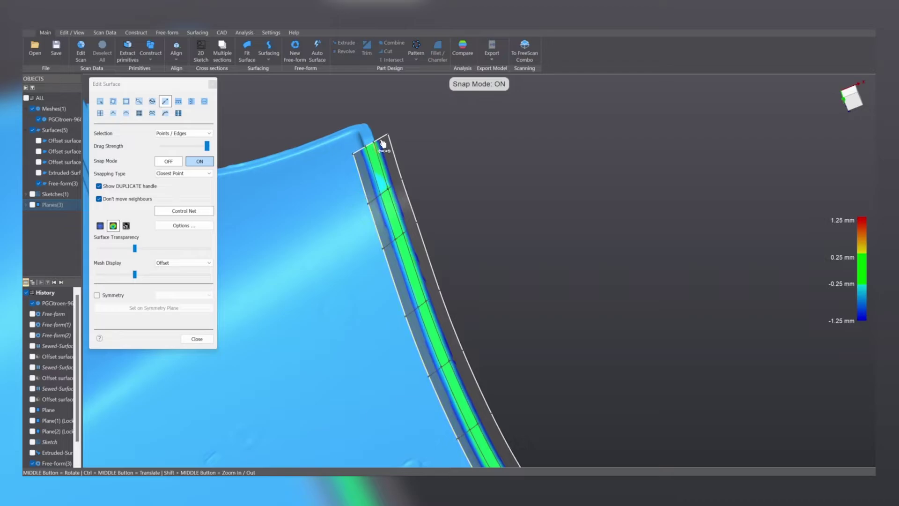
left_click_drag(382, 139, 375, 113)
middle_click_drag(450, 313, 355, 160, "ctrl")
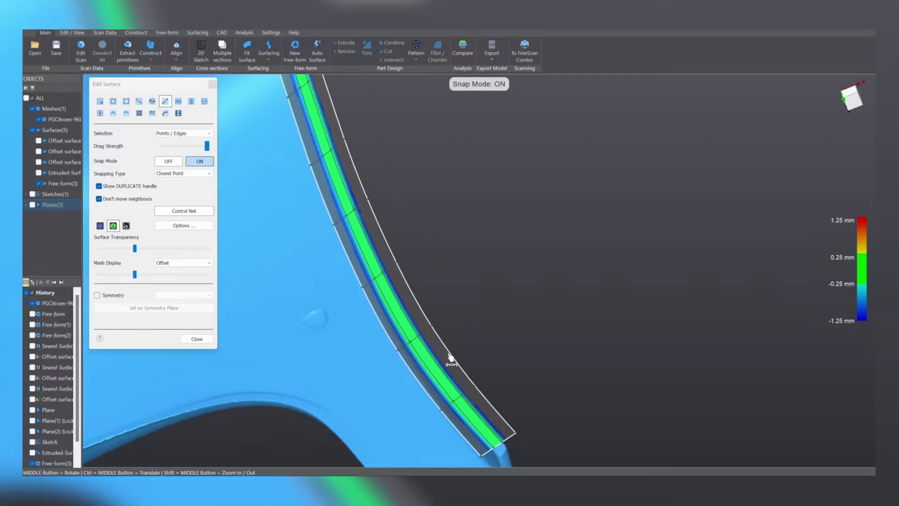
middle_click_drag(441, 348, 438, 254, "ctrl")
left_click_drag(506, 345, 540, 375)
left_click(196, 339)
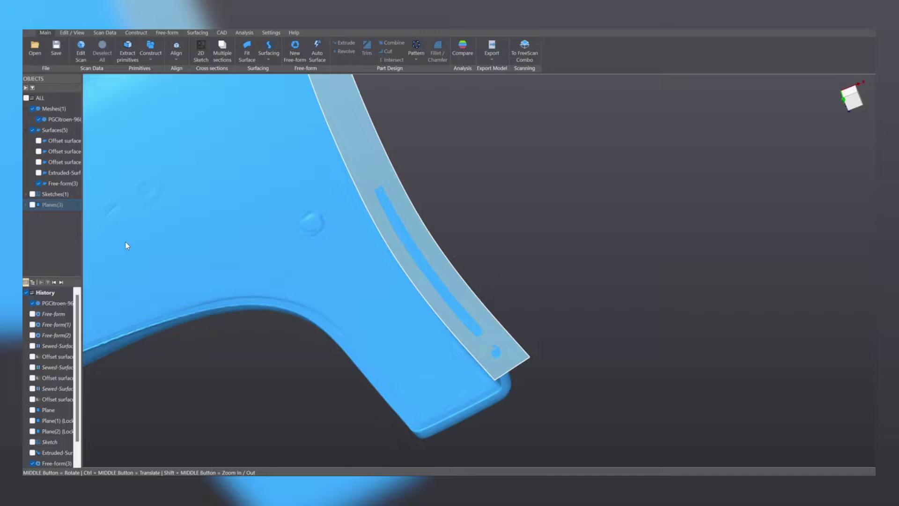
- Show the three offset surfaces, the extruded surface and the planes together with the new free-form strip
left_click(38, 140)
left_click(38, 151)
left_click(38, 162)
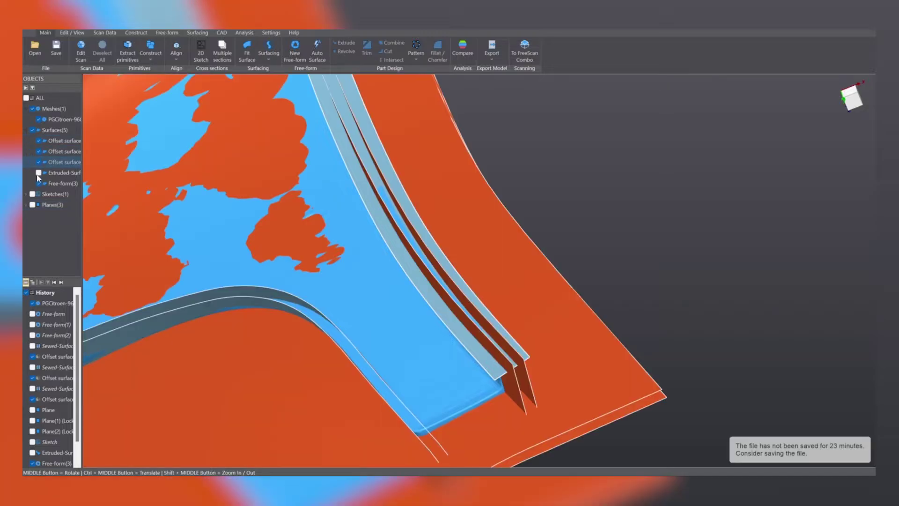
left_click(33, 205)
scroll(233, 232, "down", 5)
middle_click_drag(233, 232, 328, 280)
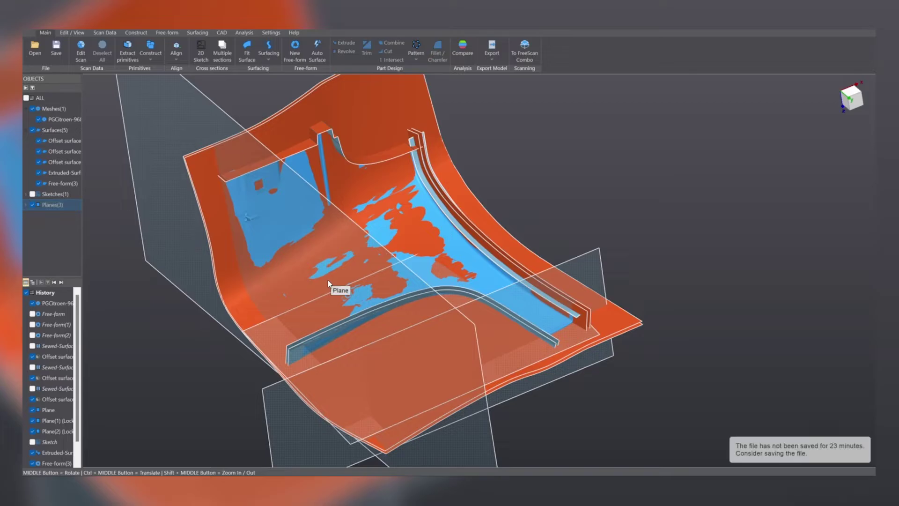
mouse_move(334, 275)
middle_mouse_down()
mouse_move(370, 302)
mouse_move(494, 263)
mouse_move(468, 272)
mouse_move(436, 261)
middle_mouse_up()
scroll(441, 272, "down", 5)
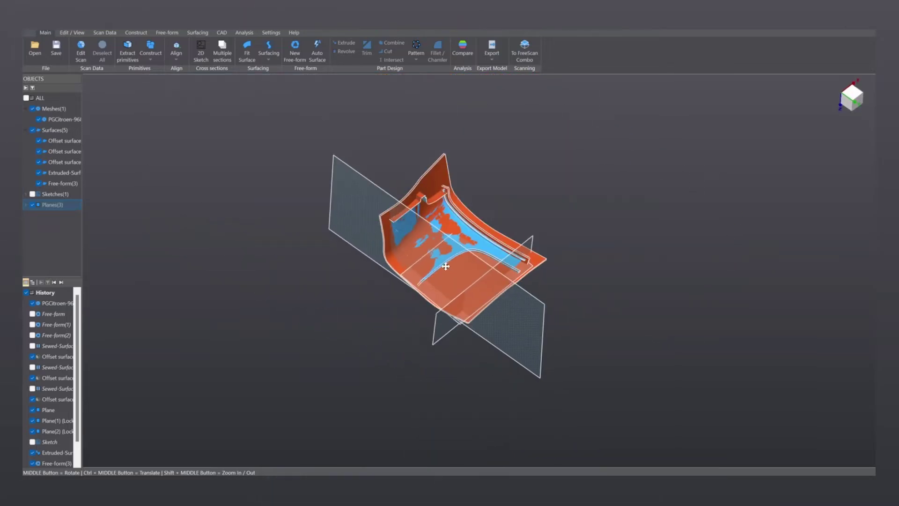
scroll(445, 277, "up", 3)
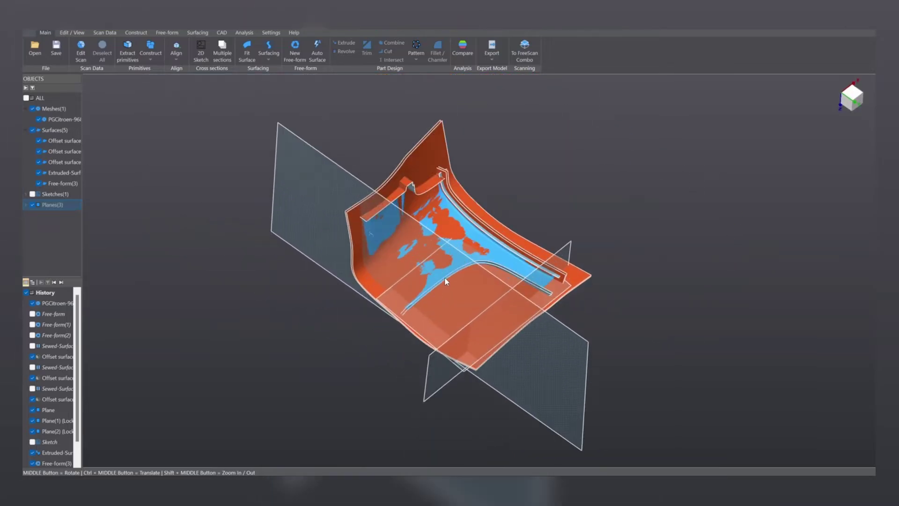
- Hide the scan mesh and start a trim with all five surfaces and the three planes
left_click(33, 109)
left_click_drag(222, 78, 672, 456)
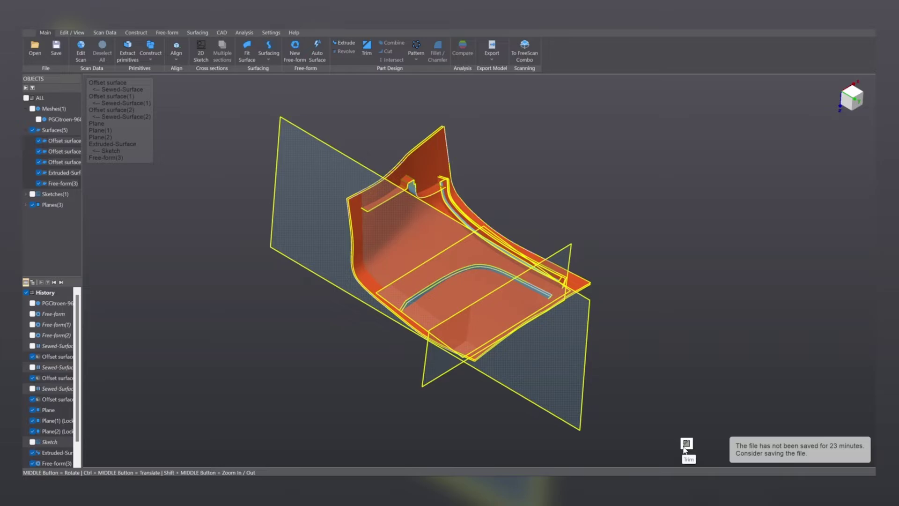
left_click(686, 443)
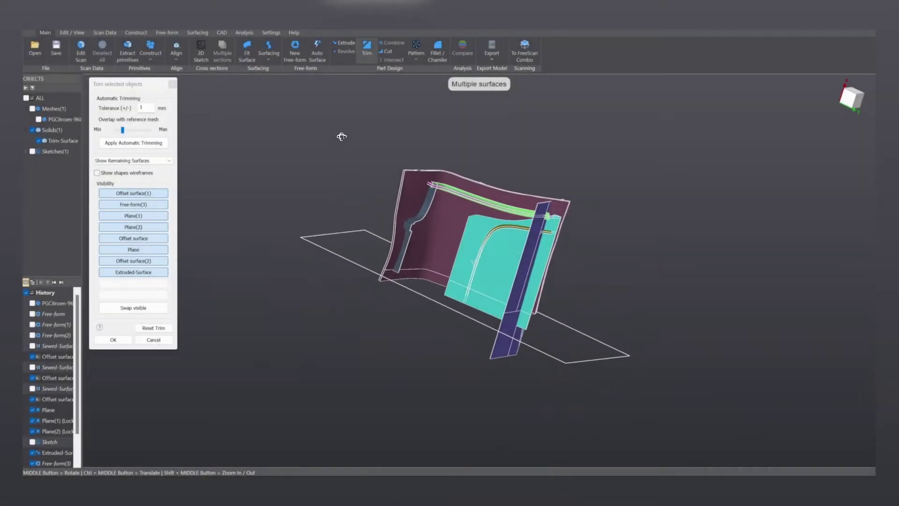
- Remove the maroon shell's edge pieces that overhang the brown side plane
middle_click_drag(404, 214, 536, 274)
scroll(490, 322, "up", 2)
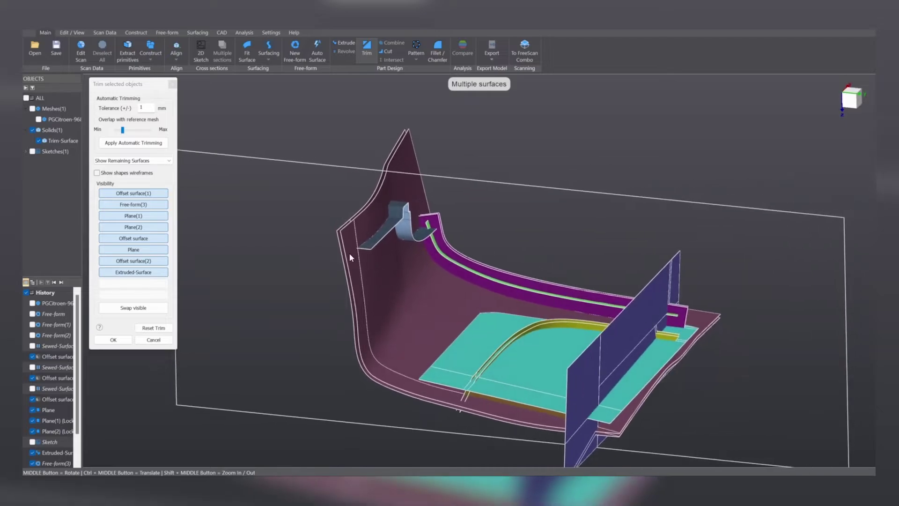
middle_click_drag(427, 327, 534, 292)
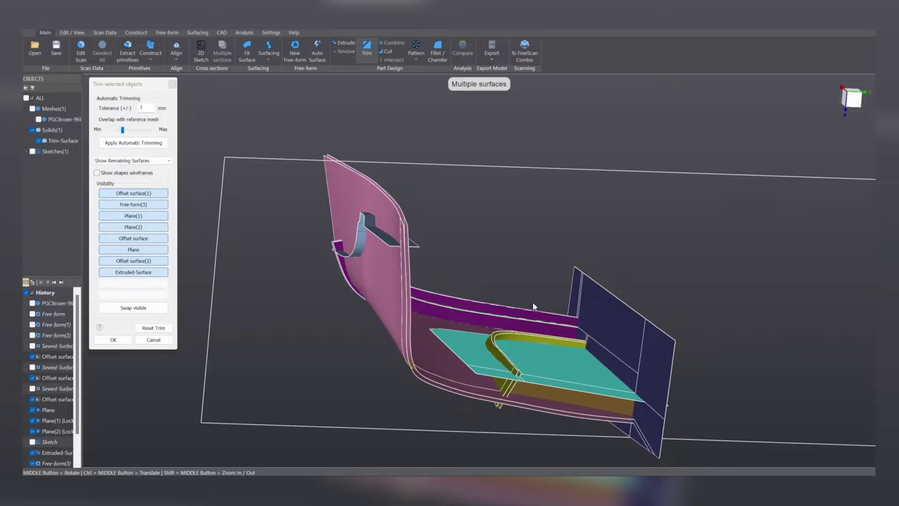
middle_click_drag(461, 318, 361, 260)
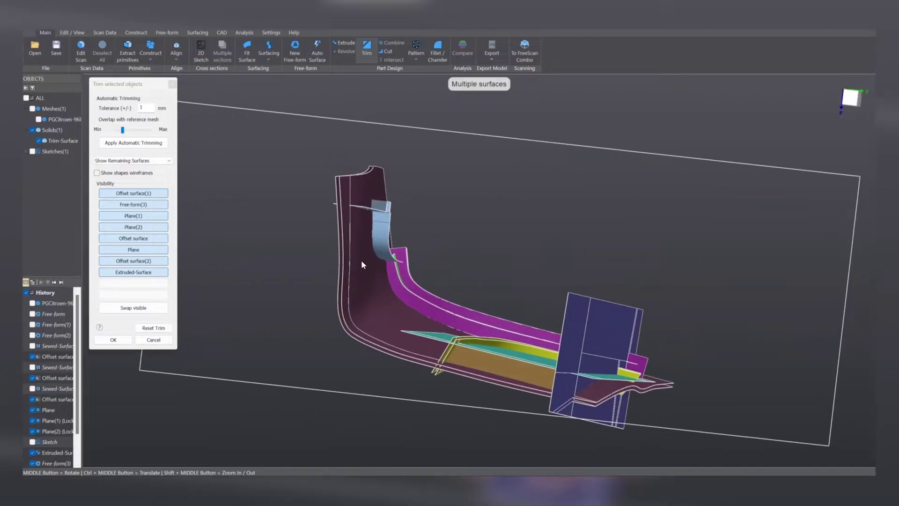
middle_click_drag(391, 295, 379, 248)
scroll(390, 318, "up", 3)
left_click(385, 309)
left_click(384, 309)
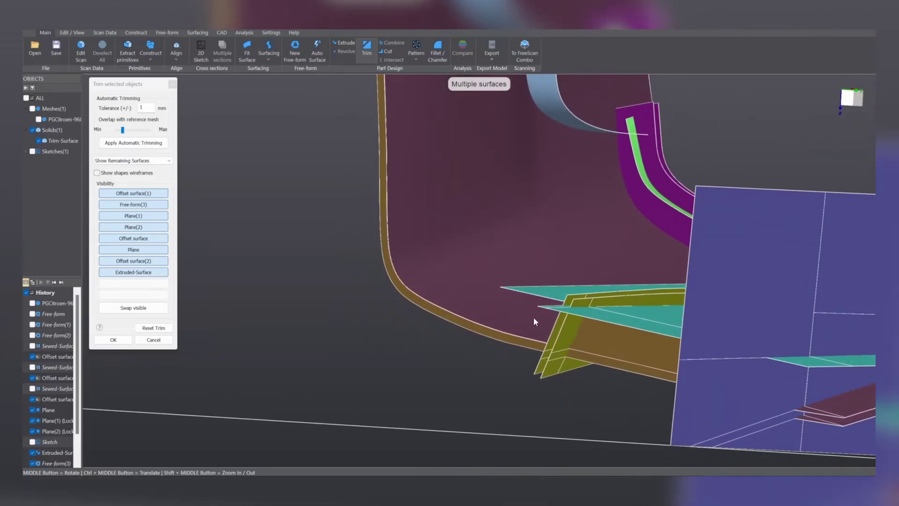
- Remove the pieces of the yellow arch flange that stick out past the brown side plane and below the shell
scroll(538, 309, "up", 3)
left_click(565, 310)
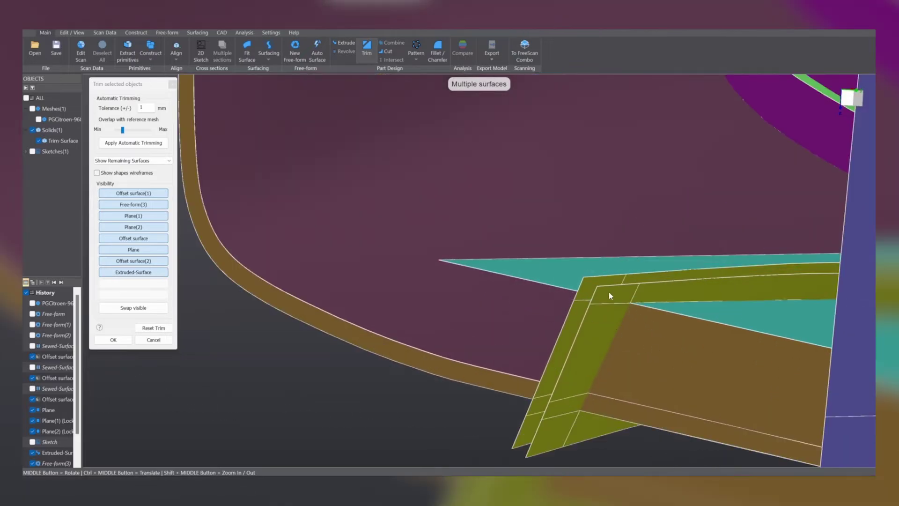
left_click(597, 286)
left_click(580, 316)
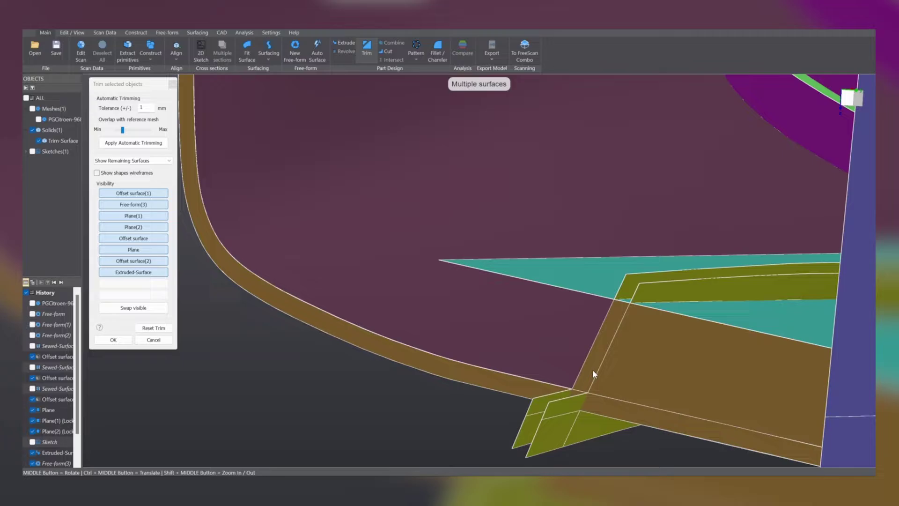
left_click(558, 411)
left_click(550, 406)
left_click(533, 425)
left_click(546, 436)
left_click(558, 427)
left_click(596, 423)
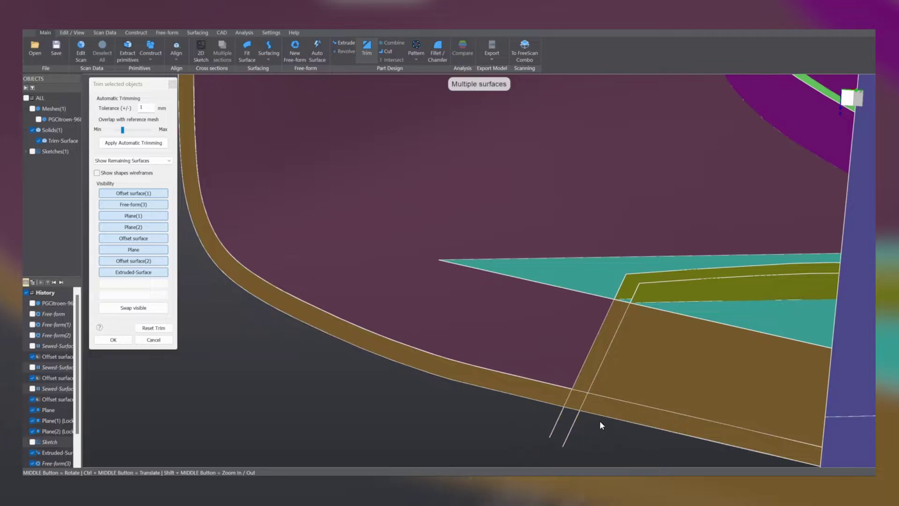
- Remove the turquoise, brown and maroon surface areas enclosed by the arch opening, plus the end plane's piece outside the side plane
scroll(559, 381, "down", 5)
left_click(700, 381)
middle_click_drag(701, 380, 541, 309, "ctrl")
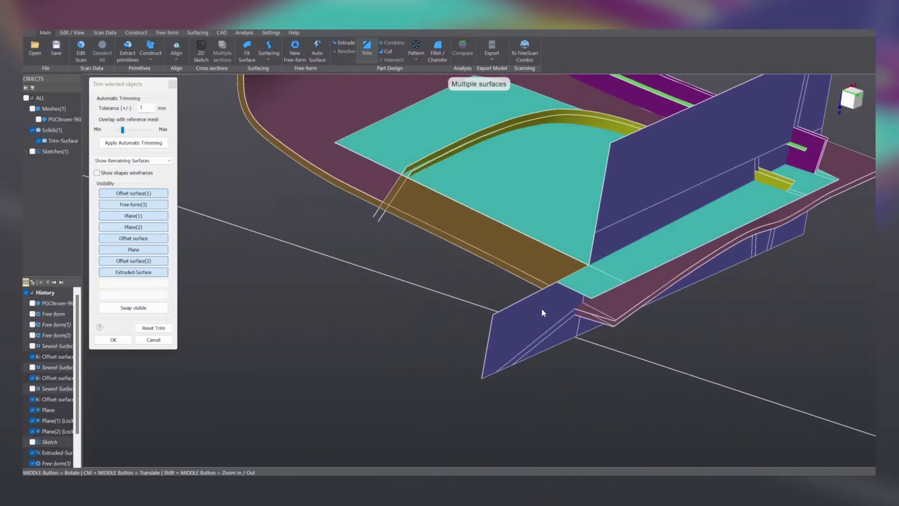
left_click(542, 309)
left_click(528, 202)
middle_click_drag(528, 225, 516, 324)
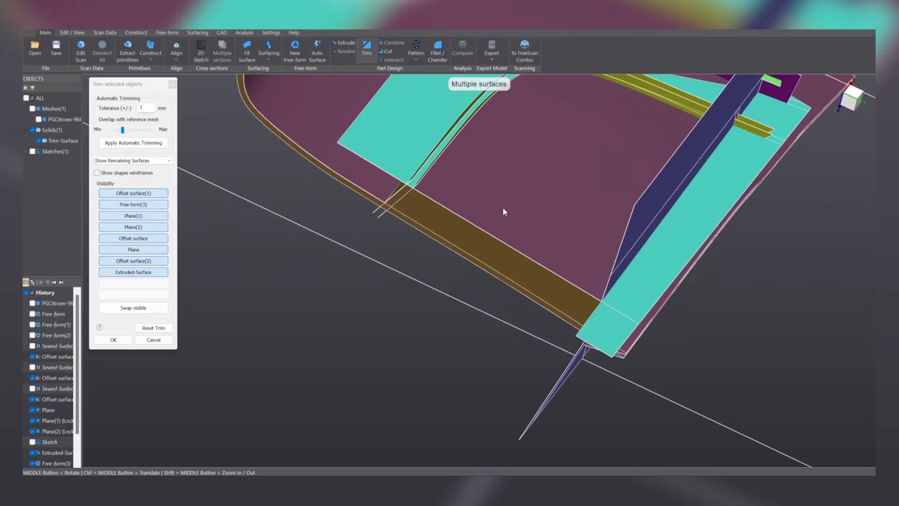
middle_click_drag(534, 264, 574, 162)
left_click(483, 222)
scroll(483, 222, "up", 4)
left_click(464, 238)
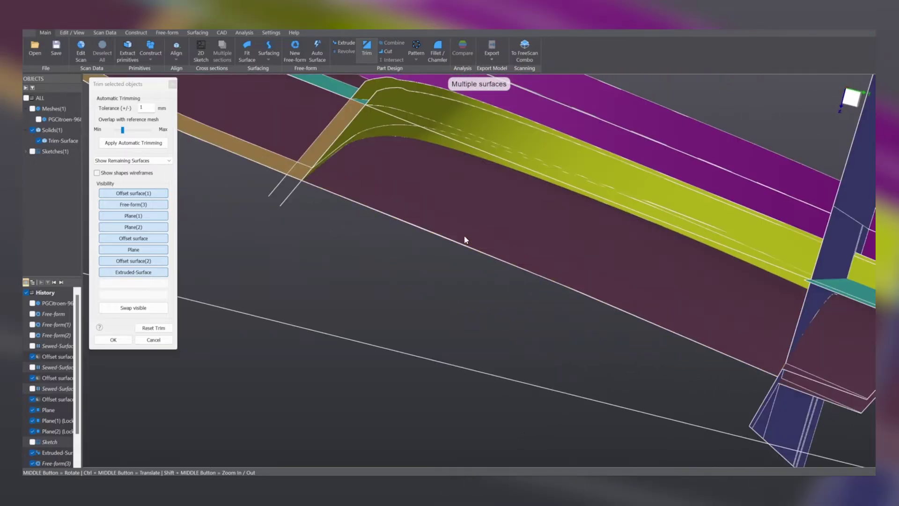
left_click(465, 237)
- Remove the dark blue end plane's pieces at the corner of the arch opening, outside the yellow flange
middle_click_drag(470, 215, 616, 297)
middle_click_drag(615, 332, 538, 354)
left_click(505, 343)
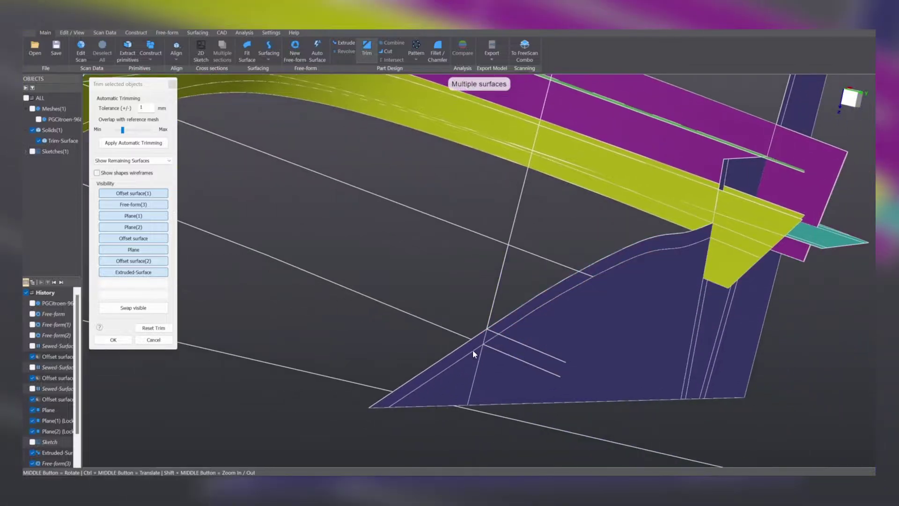
left_click(473, 348)
left_click(509, 333)
left_click(501, 326)
left_click(465, 377)
- Remove the end plane's pieces that hang below the yellow flange and the purple rim
middle_click_drag(466, 378, 459, 261)
middle_click_drag(648, 346, 521, 303, "ctrl")
scroll(521, 302, "up", 5)
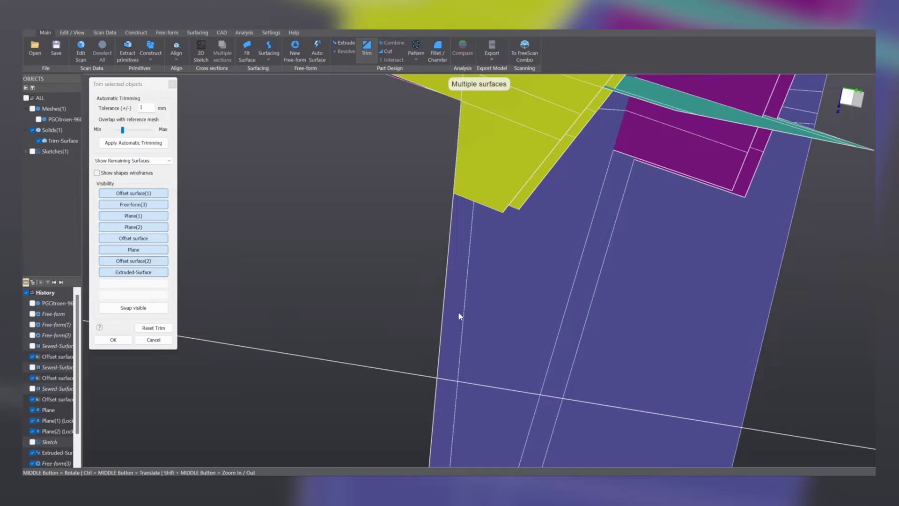
left_click(458, 313)
left_click(520, 305)
left_click(576, 302)
left_click(609, 299)
left_click(482, 171)
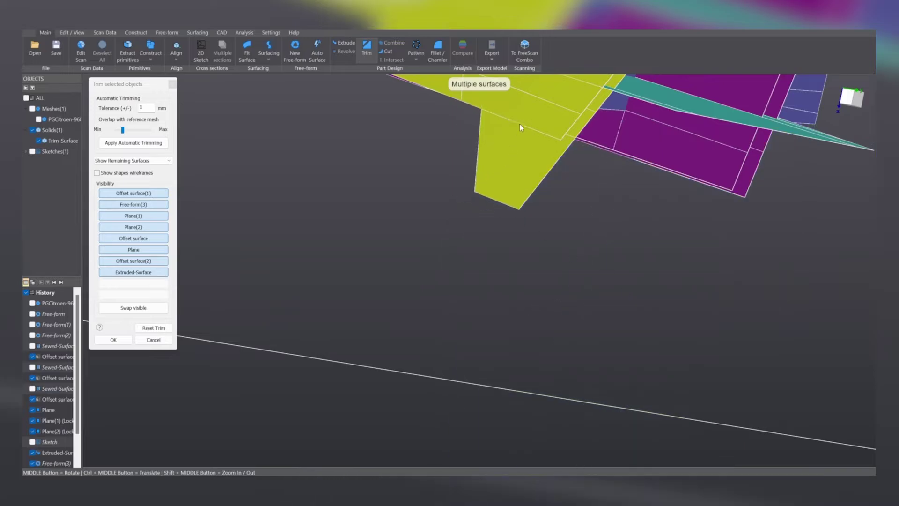
- Remove the ends of the yellow flange and the adjacent turquoise surface that extend past the dark blue end plane
middle_click_drag(534, 262, 497, 269)
middle_click_drag(518, 176, 506, 358, "ctrl")
left_click(468, 292)
left_click(488, 253)
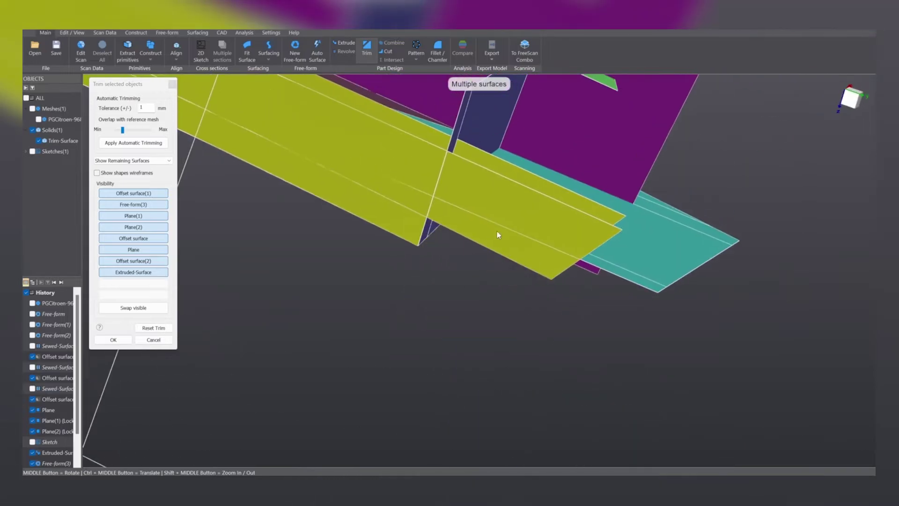
left_click(497, 232)
left_click(510, 209)
left_click(521, 190)
left_click(521, 222)
left_click(508, 239)
left_click(531, 225)
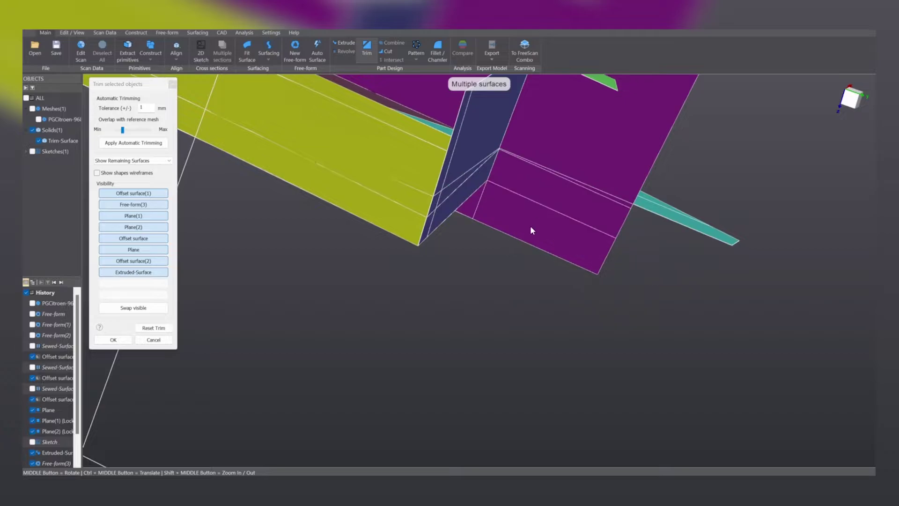
- Remove the purple rim and maroon shell pieces that project beyond the dark blue end plane
left_click(531, 227)
left_click(554, 191)
left_click(563, 167)
left_click(564, 169)
left_click(565, 184)
left_click(582, 166)
left_click(581, 175)
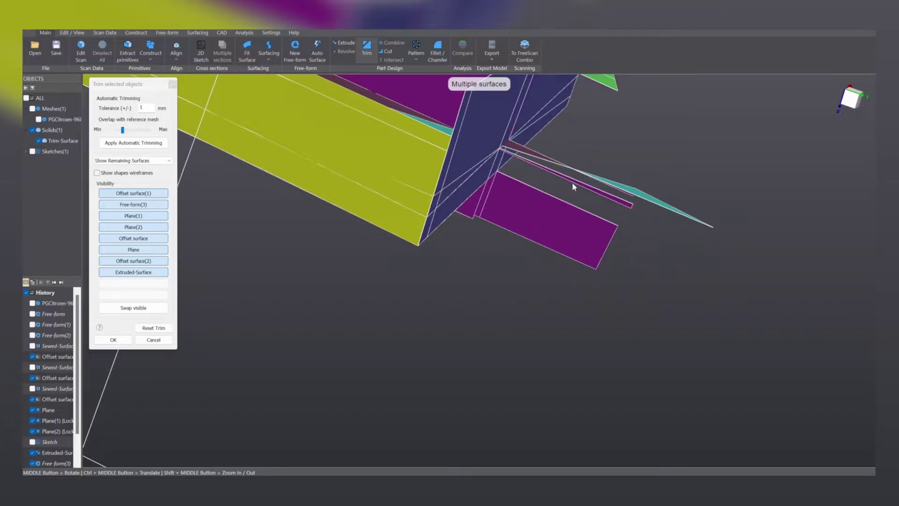
- Show the scan mesh and remove the remaining maroon and purple slivers beyond the end plane
scroll(513, 256, "down", 6)
middle_click_drag(513, 255, 391, 234)
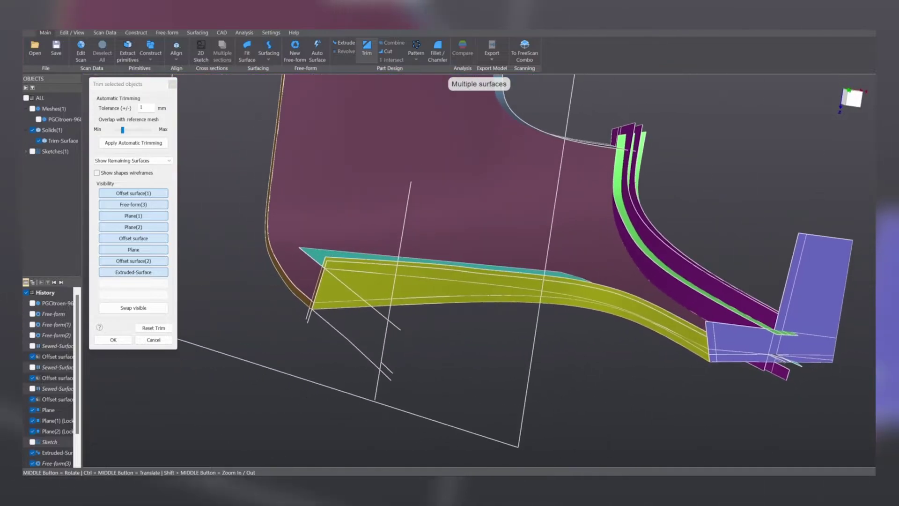
left_click(33, 109)
middle_click_drag(455, 331, 677, 402)
scroll(663, 250, "up", 8)
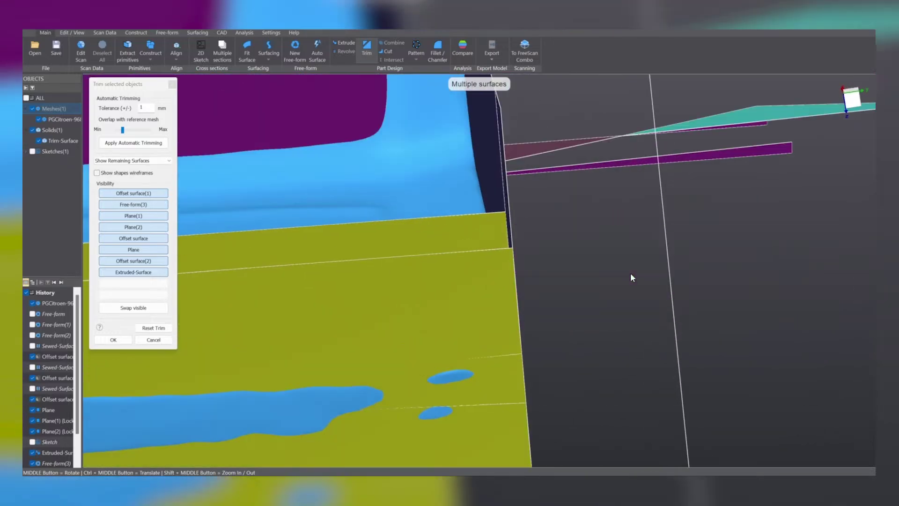
left_click(576, 146)
left_click(588, 162)
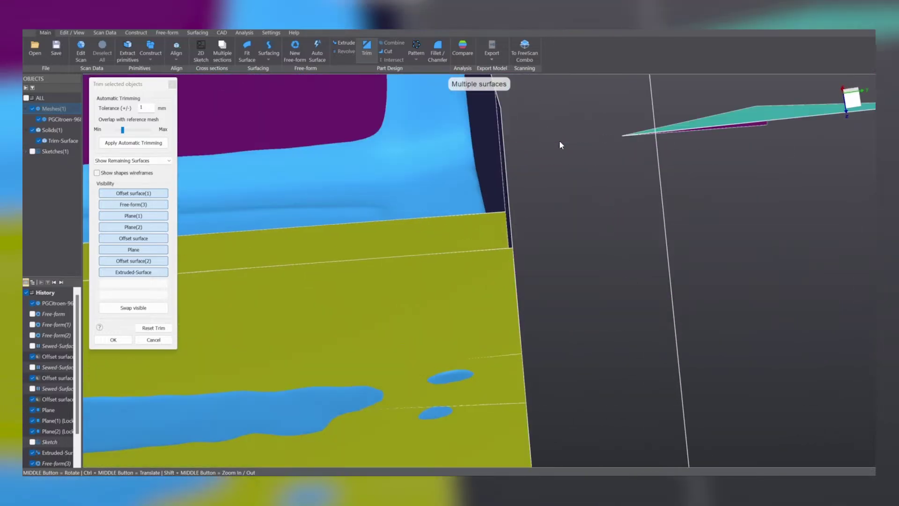
left_click(701, 127)
- Remove the end plane's pieces above the green strip and the purple rim walls that rise above it
scroll(707, 206, "down", 5)
middle_click_drag(709, 210, 642, 210)
left_click(652, 196)
left_click(651, 194)
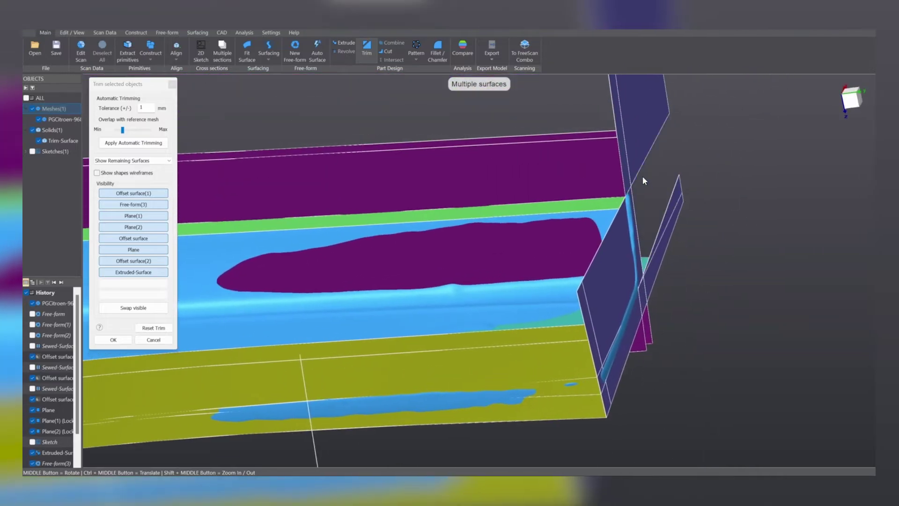
left_click(637, 166)
left_click(625, 162)
left_click(616, 165)
left_click(615, 155)
left_click(602, 202)
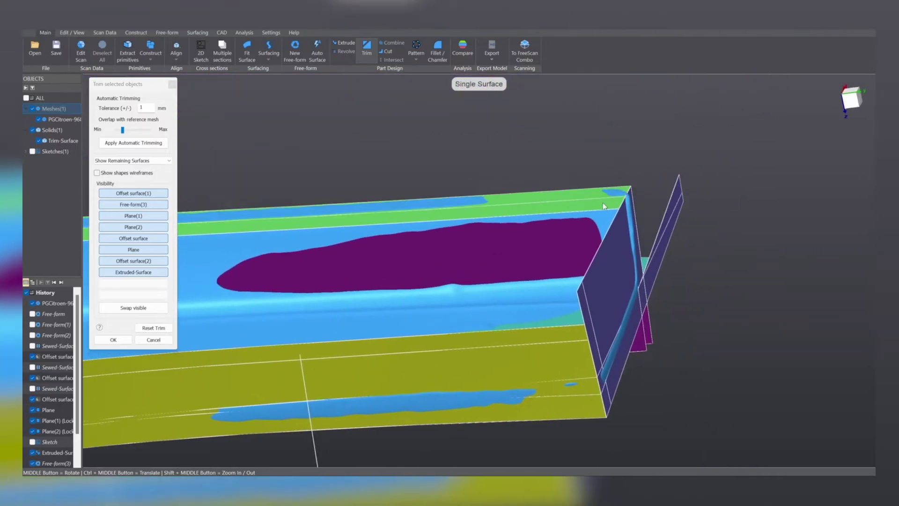
left_click(603, 206)
- Remove the end plane and turquoise surface pieces that stick out on the outer side of the purple rim
middle_click_drag(706, 269, 440, 126)
scroll(593, 325, "down", 10)
scroll(594, 325, "up", 10)
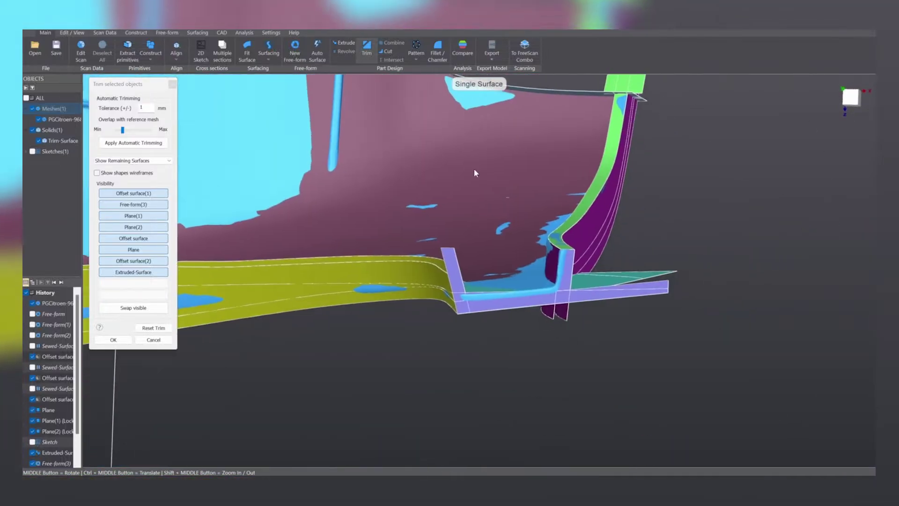
left_click(494, 179)
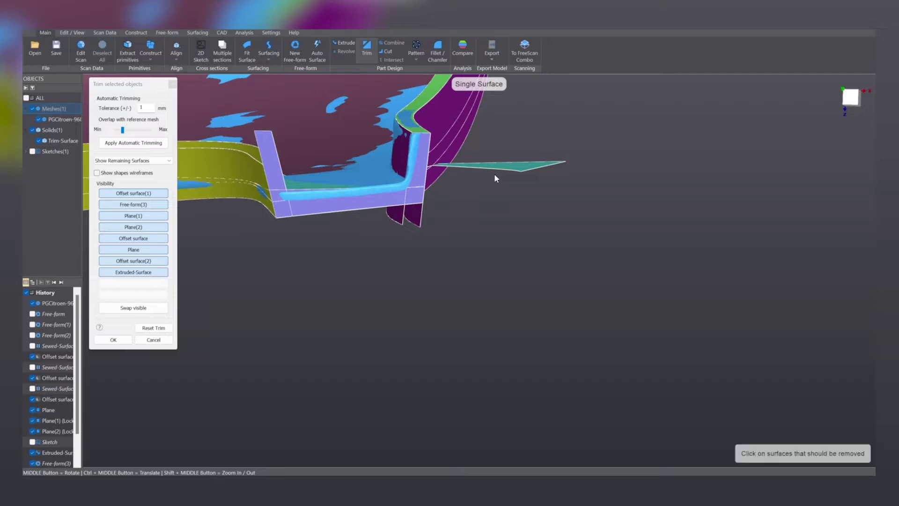
left_click(515, 164)
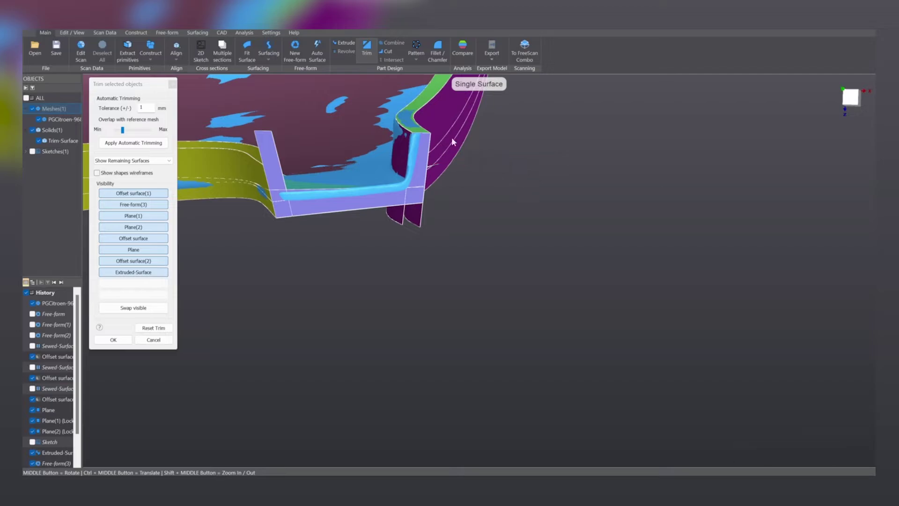
- Remove the purple rim walls' ends that protrude past the extruded surface at the upper corner
middle_click_drag(468, 157, 376, 122)
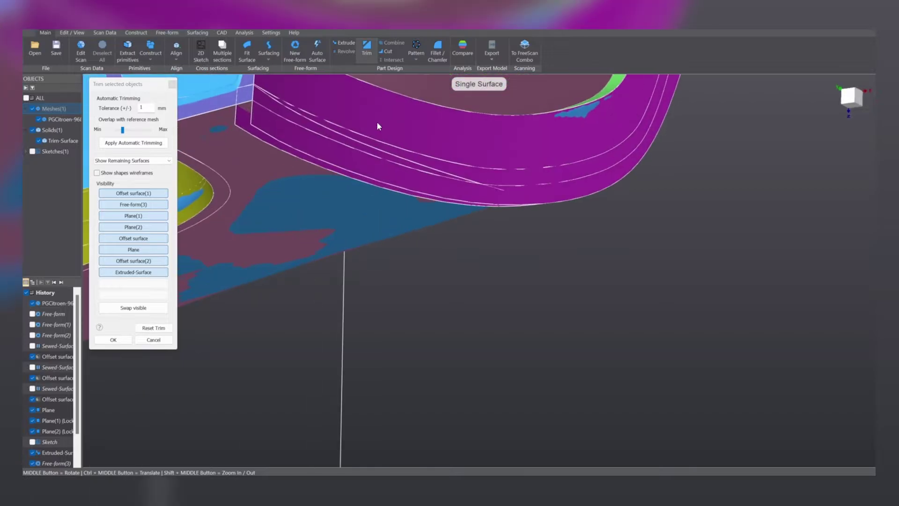
middle_click_drag(345, 148, 456, 291, "ctrl")
left_click(501, 285)
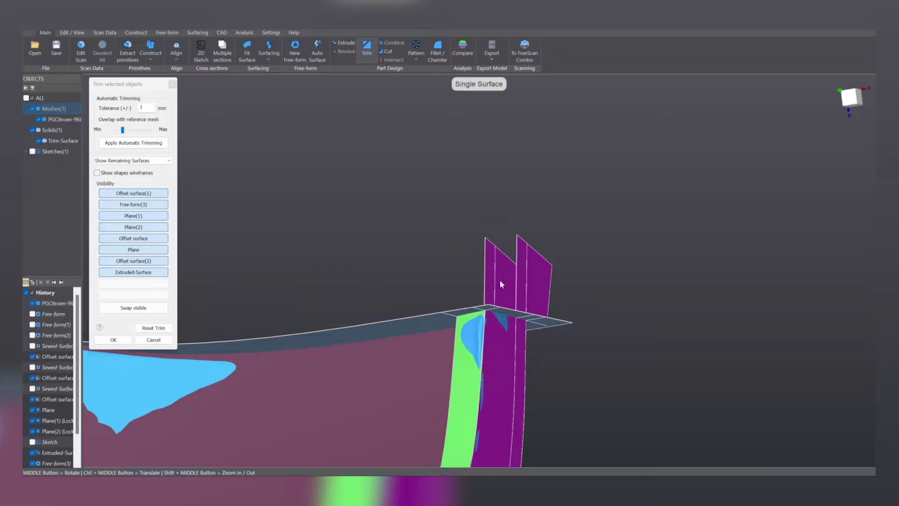
left_click(492, 275)
left_click(523, 274)
left_click(533, 276)
middle_click_drag(533, 277, 447, 263)
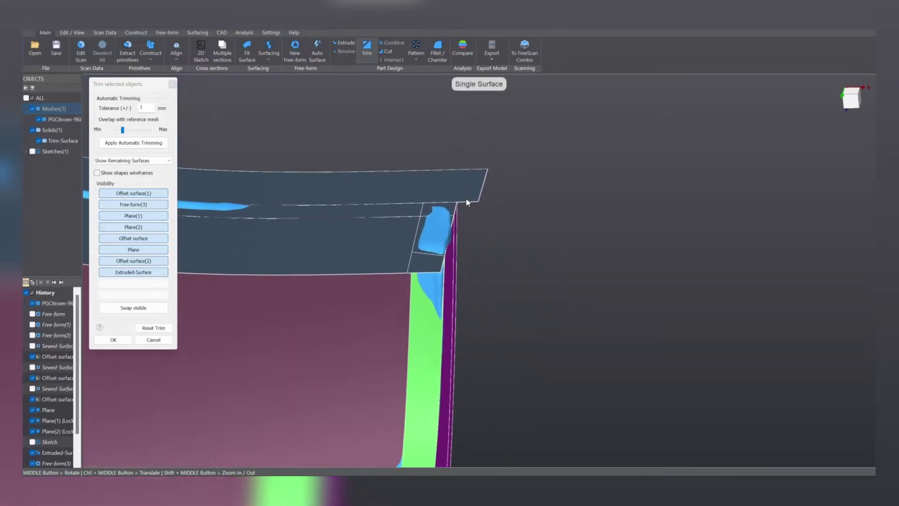
- Remove the extruded surface's pieces that overhang the rim, both shell faces and the side plane along the upper edge
left_click(466, 200)
left_click(432, 262)
left_click(389, 257)
middle_click_drag(415, 288, 518, 308, "ctrl")
middle_click_drag(518, 308, 392, 291)
scroll(392, 290, "down", 6)
middle_click_drag(294, 206, 483, 252, "ctrl")
scroll(422, 326, "up", 6)
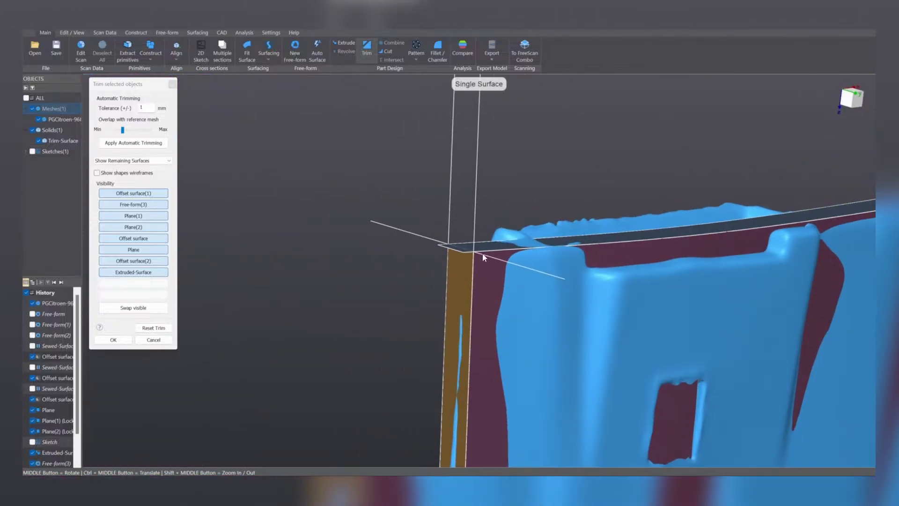
scroll(469, 246, "up", 6)
left_click(405, 280)
scroll(443, 284, "down", 8)
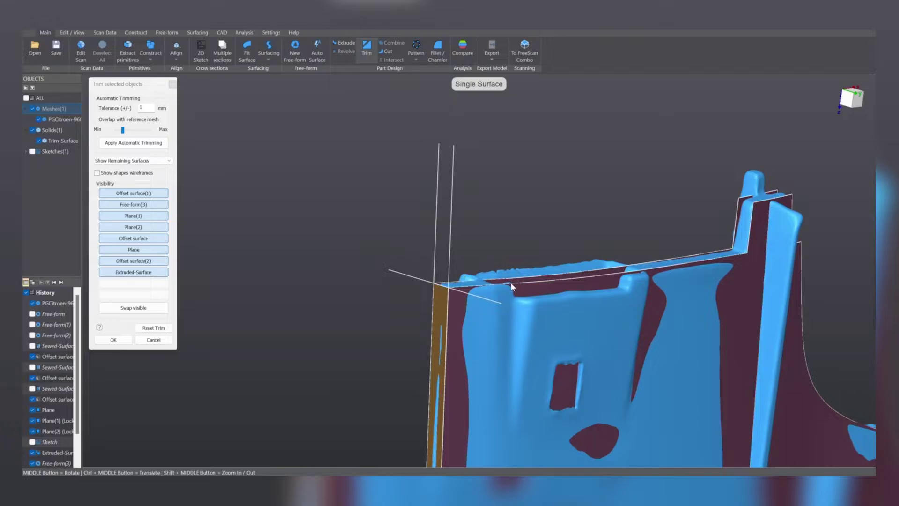
- Examine the trimmed upper edge and its corner with the side plane against the scan
middle_click_drag(512, 287, 260, 320)
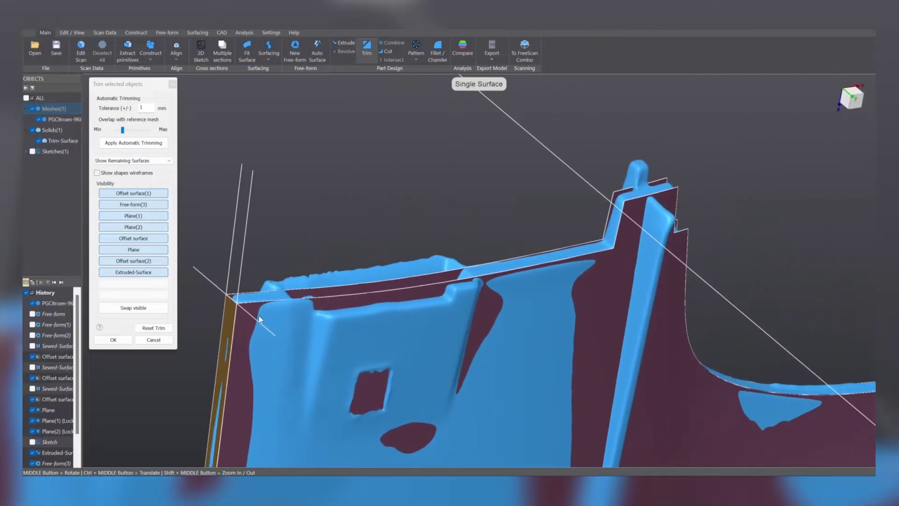
middle_click_drag(667, 327, 361, 199)
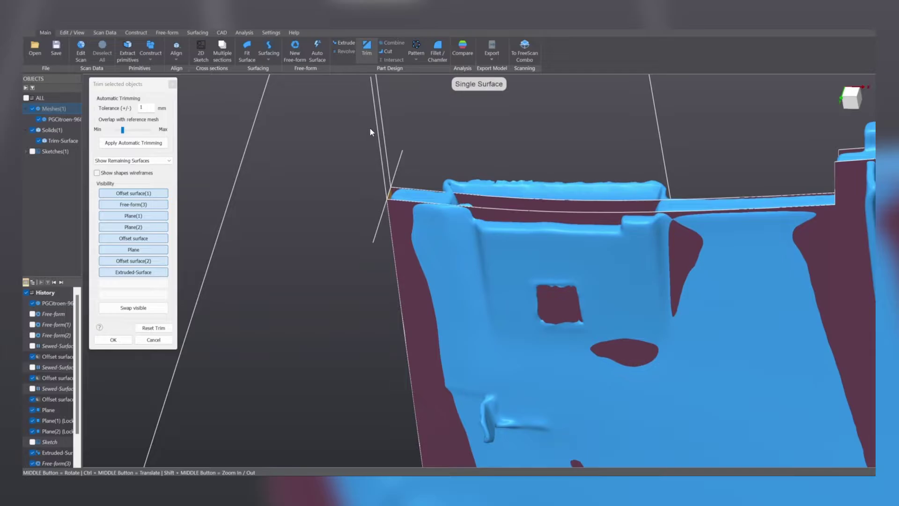
middle_click_drag(335, 242, 333, 198)
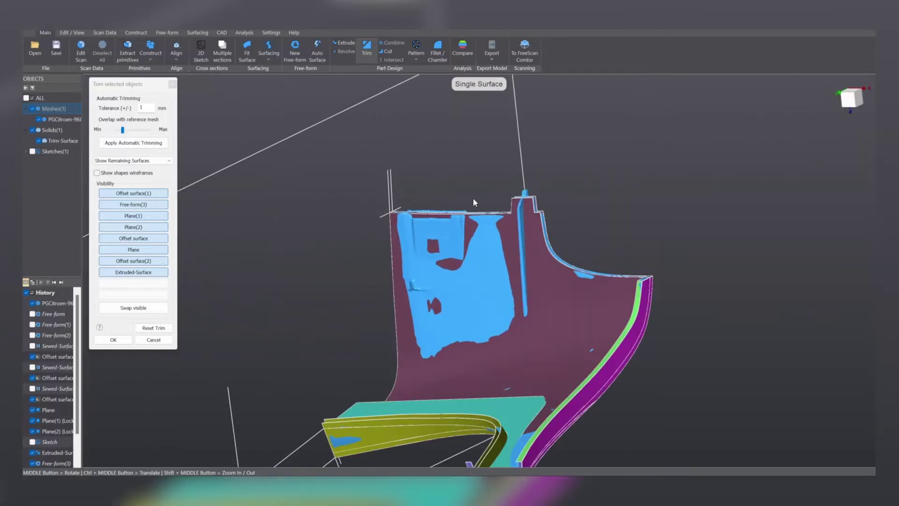
middle_click_drag(250, 253, 296, 184)
scroll(340, 268, "up", 5)
middle_click_drag(340, 268, 413, 350)
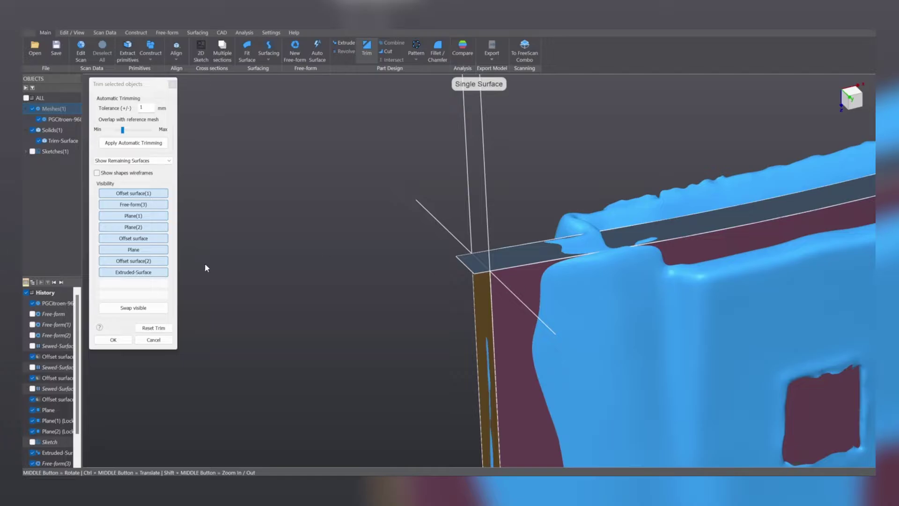
- Hide the scan mesh and inspect the trimmed walls where they meet the end plane at the narrow tip
scroll(505, 293, "down", 5)
middle_click_drag(504, 292, 374, 208, "ctrl")
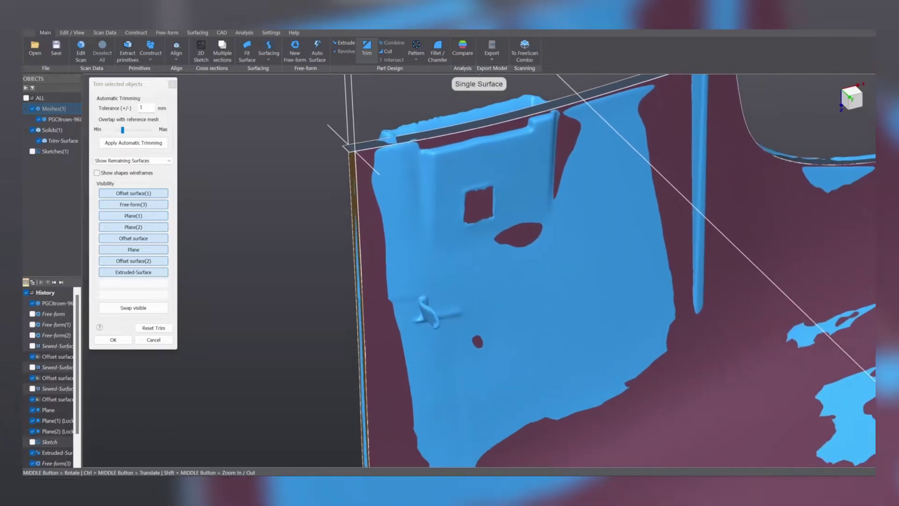
left_click(40, 110)
middle_click_drag(41, 110, 582, 301)
scroll(560, 263, "down", 5)
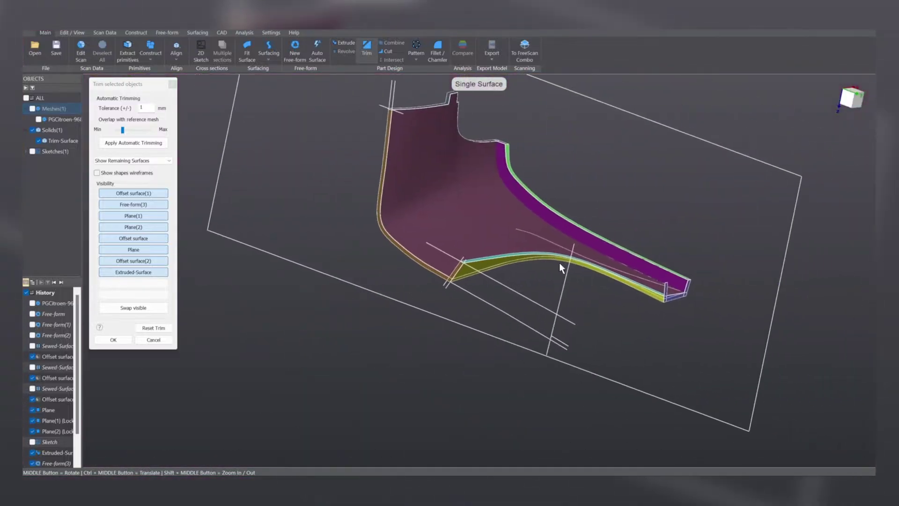
scroll(618, 289, "up", 6)
middle_click_drag(662, 302, 557, 275)
scroll(558, 275, "up", 4)
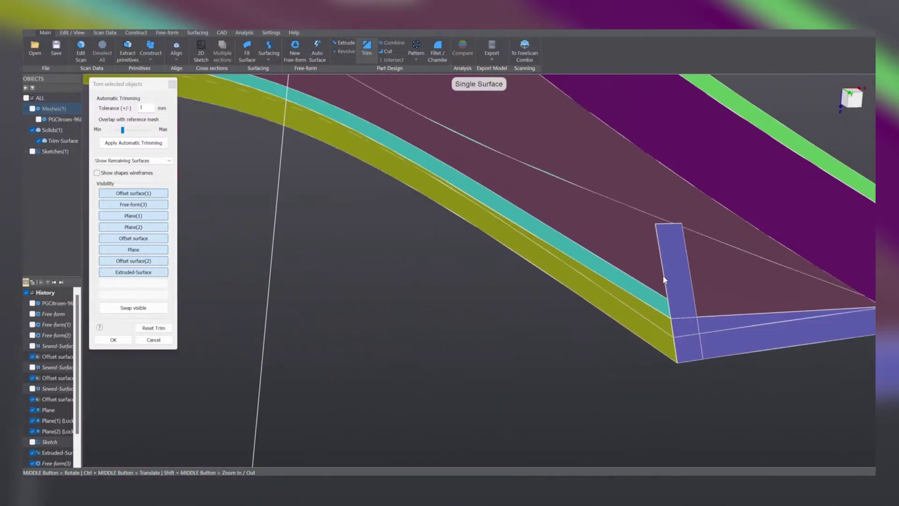
middle_click_drag(749, 333, 460, 352, "ctrl")
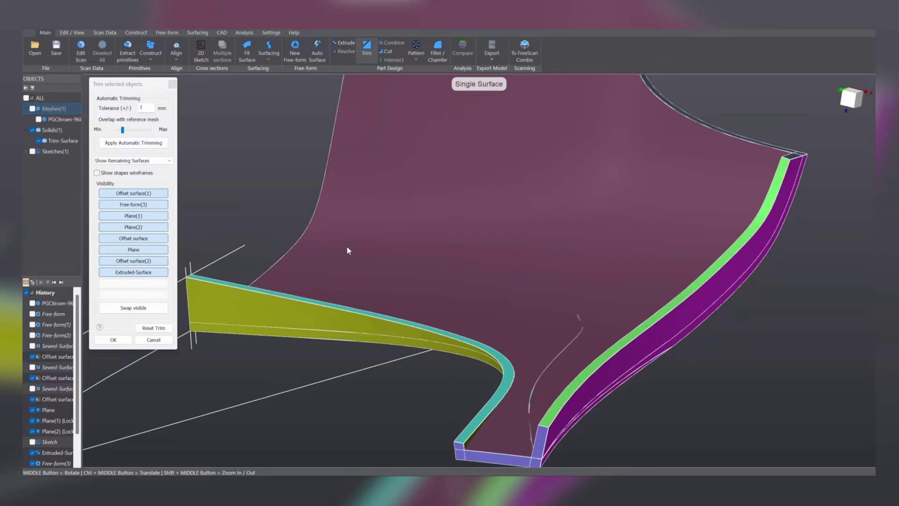
- Hide Offset surface(1) and remove the leftover light-blue strip along the outer side of the purple rim
left_click(143, 194)
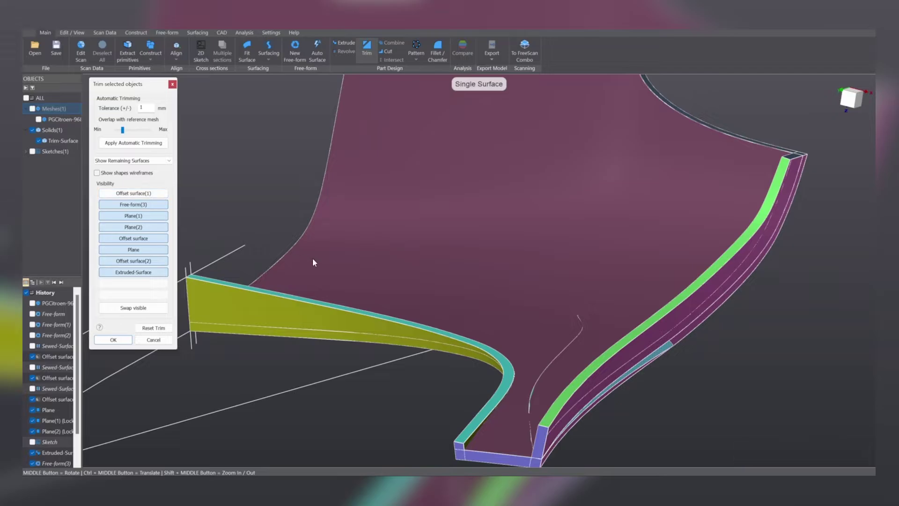
middle_click_drag(362, 277, 371, 252)
middle_click_drag(576, 323, 433, 262)
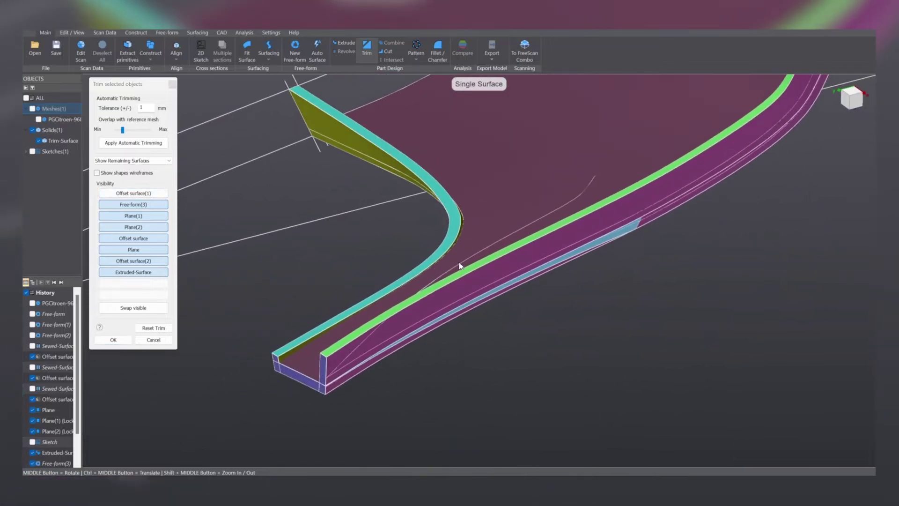
scroll(611, 269, "up", 4)
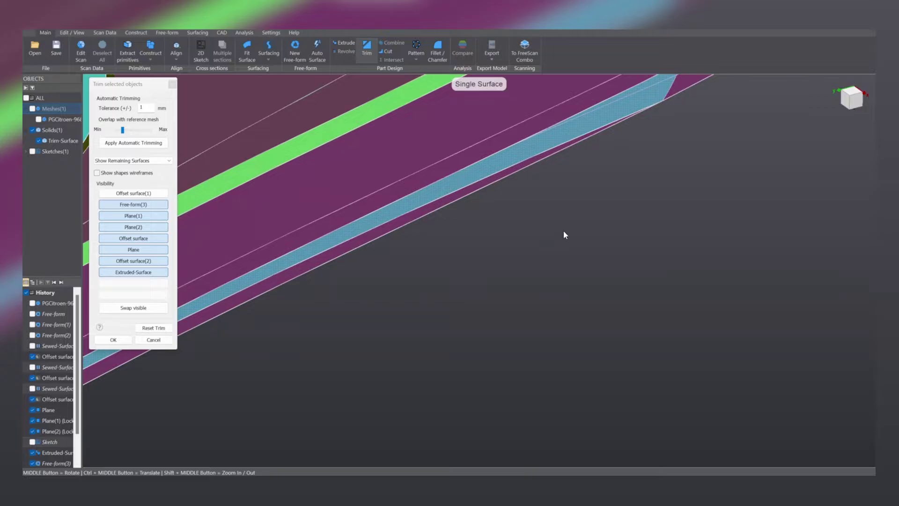
scroll(565, 232, "down", 5)
scroll(618, 178, "up", 5)
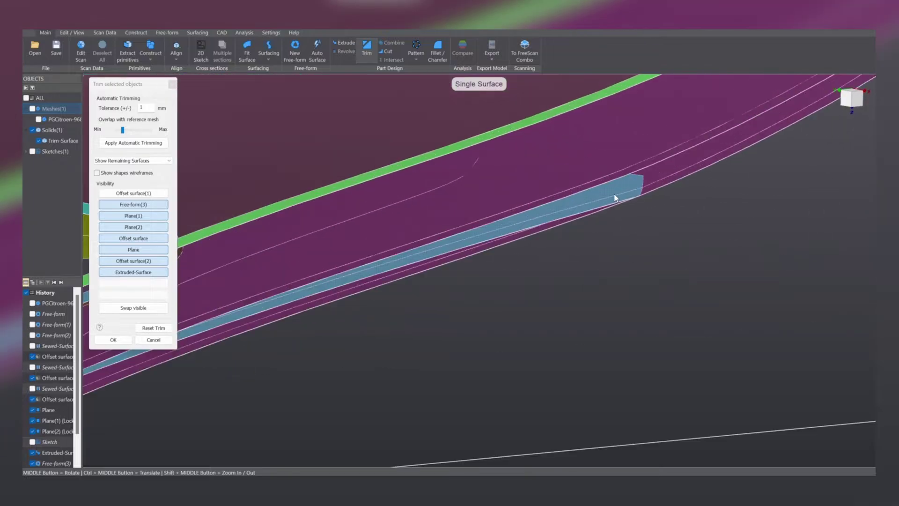
left_click(614, 198)
left_click(608, 202)
middle_click_drag(595, 211, 597, 183)
middle_click_drag(433, 230, 698, 227, "ctrl")
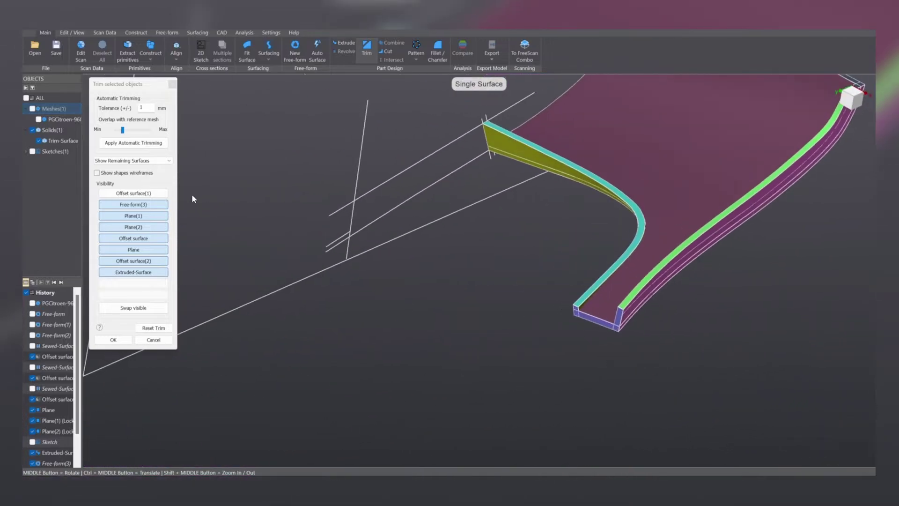
- Hide Free-form(3) and examine the purple rim and its corner with the end plane for leftover pieces
left_click(139, 205)
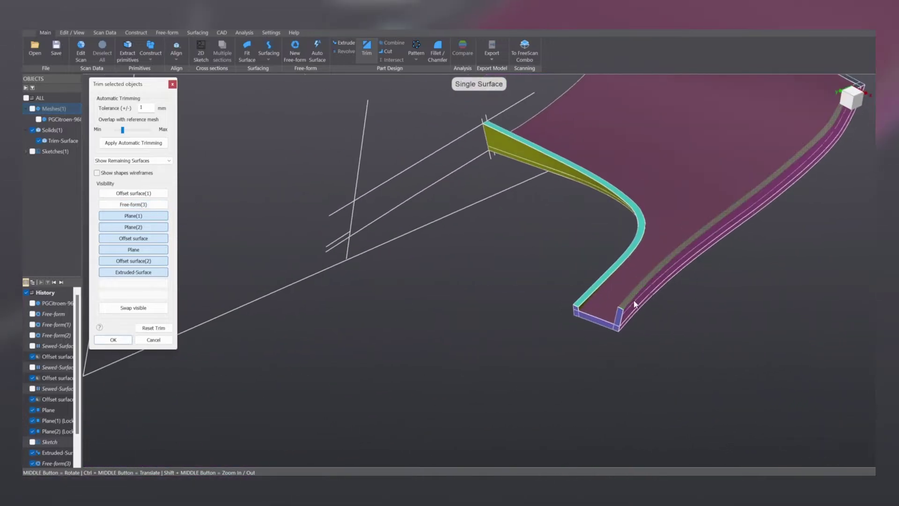
scroll(636, 302, "up", 5)
middle_click_drag(636, 302, 317, 315)
scroll(321, 266, "up", 5)
scroll(412, 279, "down", 5)
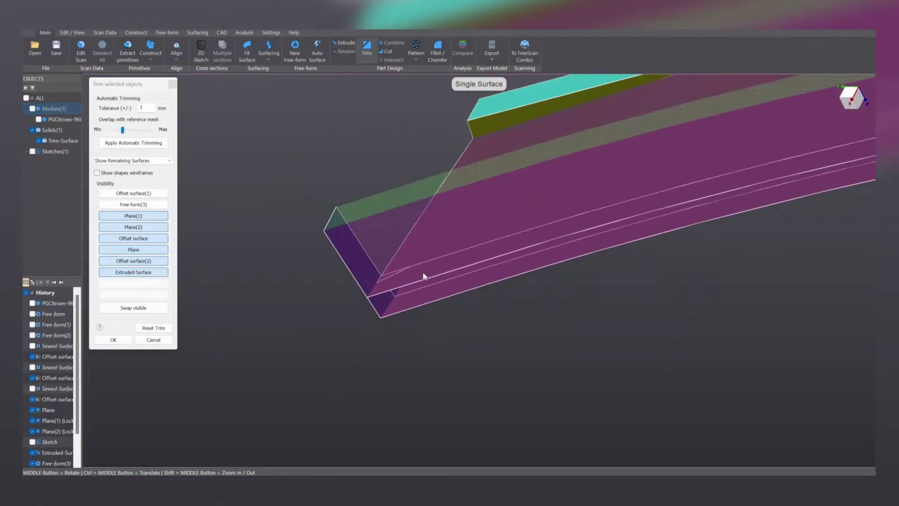
middle_click_drag(461, 269, 525, 281)
middle_click_drag(382, 241, 277, 273, "ctrl")
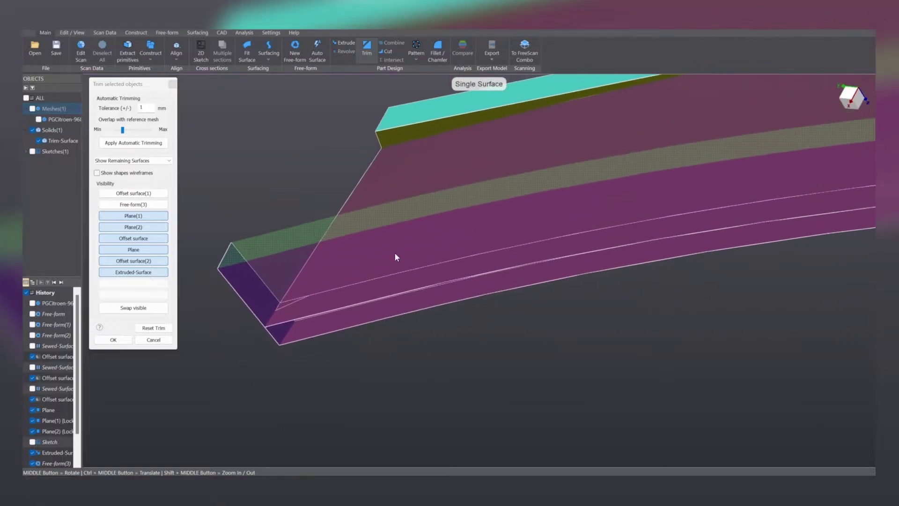
middle_click_drag(396, 257, 494, 248)
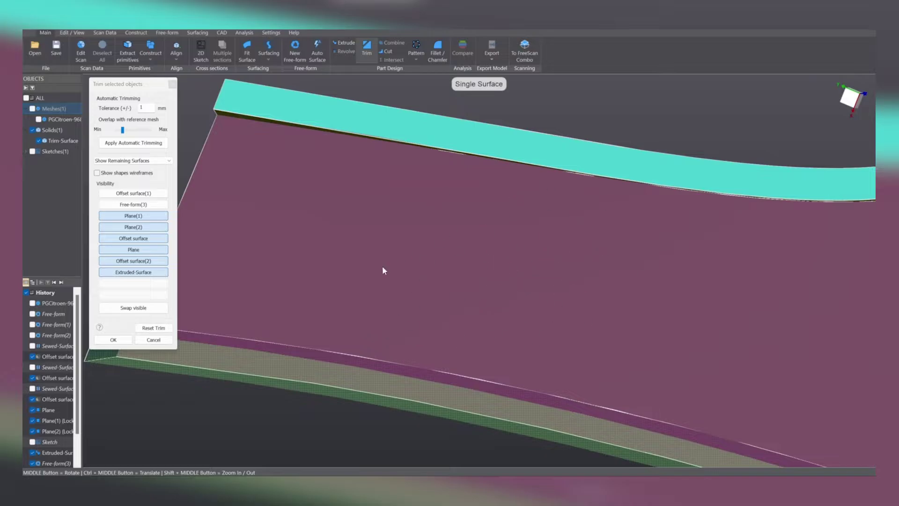
middle_click_drag(462, 297, 419, 166)
middle_click_drag(414, 233, 617, 249, "ctrl")
middle_click_drag(437, 318, 394, 282)
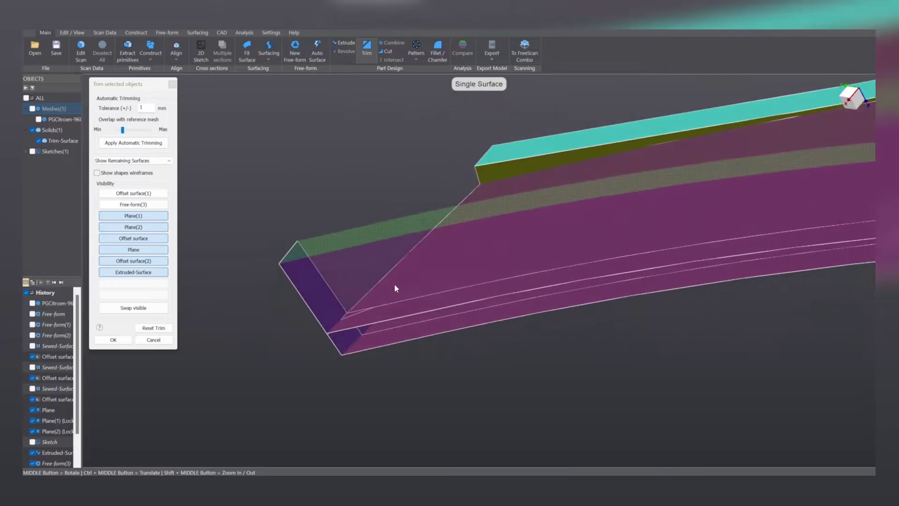
- Remove the two narrow leftover purple pieces along the rim's lower edge at the end plane corner
scroll(365, 298, "up", 5)
middle_click_drag(324, 312, 404, 197, "ctrl")
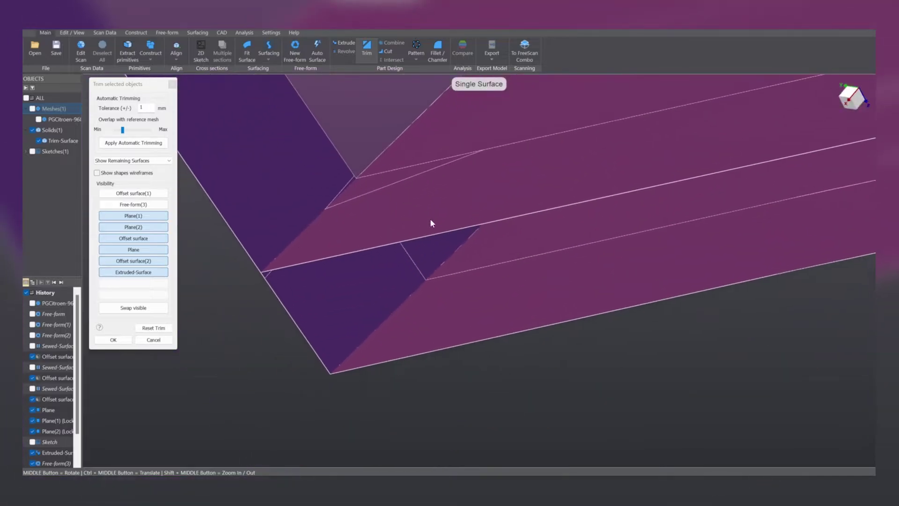
left_click(383, 216)
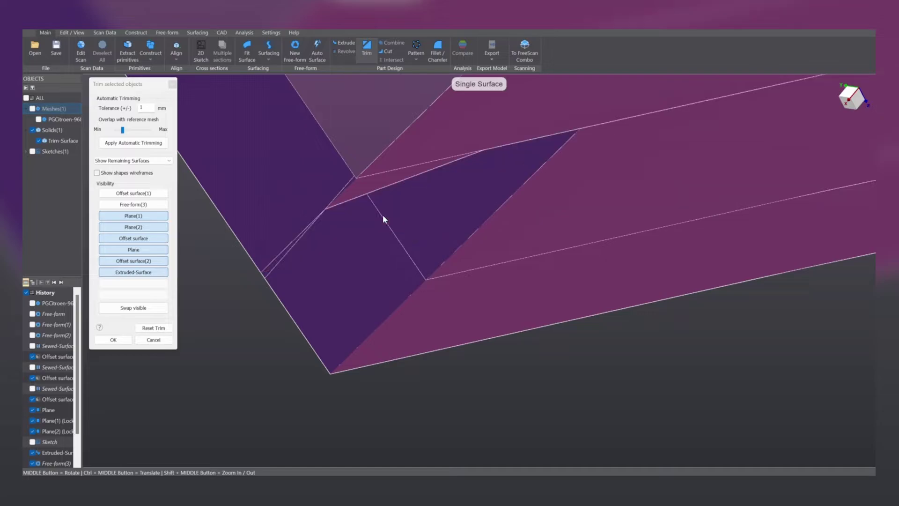
left_click(369, 185)
middle_click_drag(369, 186, 351, 224)
scroll(481, 227, "down", 5)
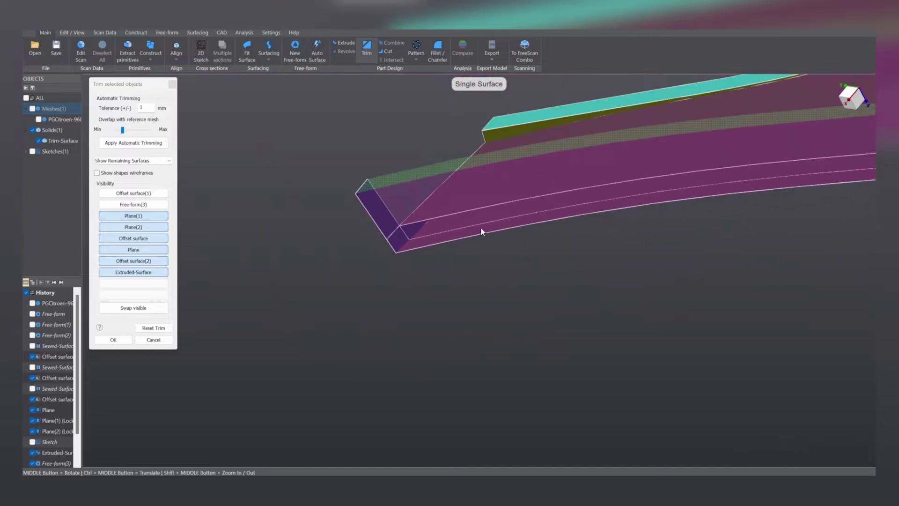
- Examine the purple rim from the end plane to the upper corner for remaining overlaps
middle_click_drag(533, 233, 348, 246, "ctrl")
middle_click_drag(414, 221, 244, 223, "ctrl")
middle_click_drag(680, 193, 416, 298, "ctrl")
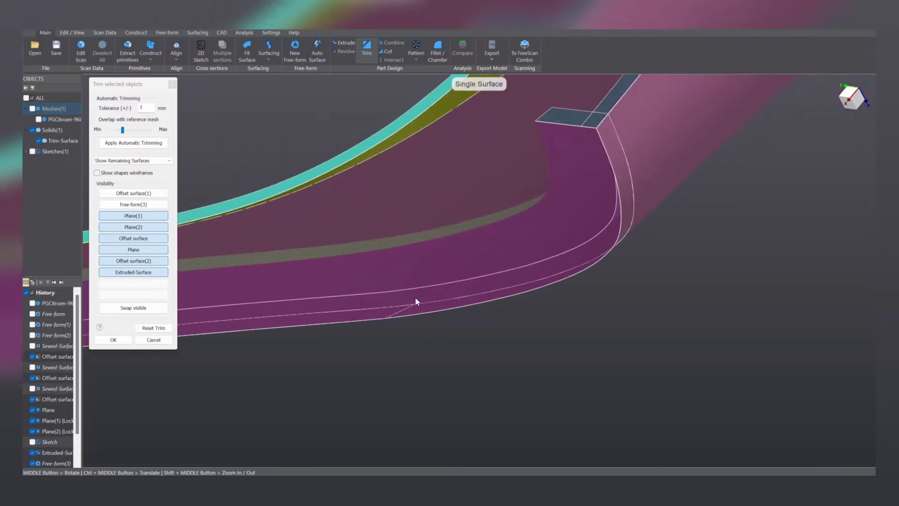
middle_click_drag(436, 251, 510, 261)
middle_click_drag(419, 280, 419, 341)
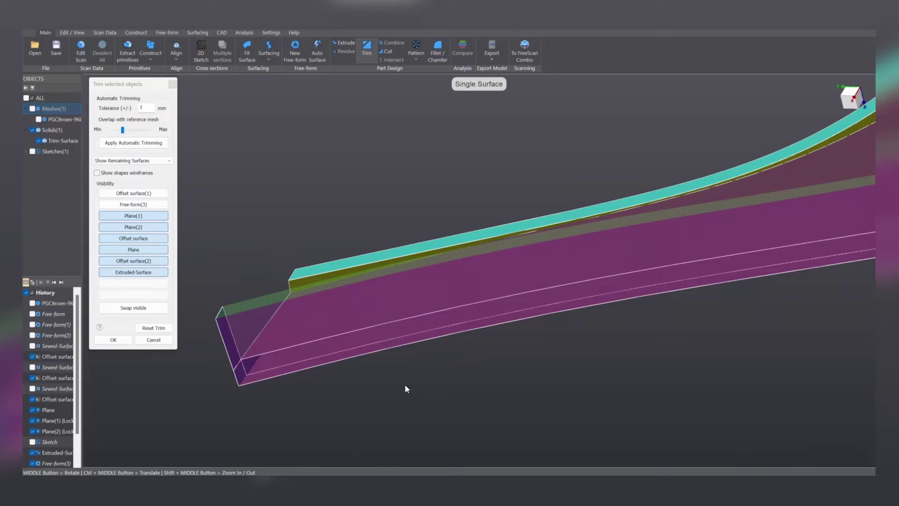
middle_click_drag(408, 387, 539, 317, "ctrl")
middle_click_drag(290, 284, 139, 282)
- Hide Plane(1) and examine the curved olive wall and its joint with the end plane
left_click(120, 217)
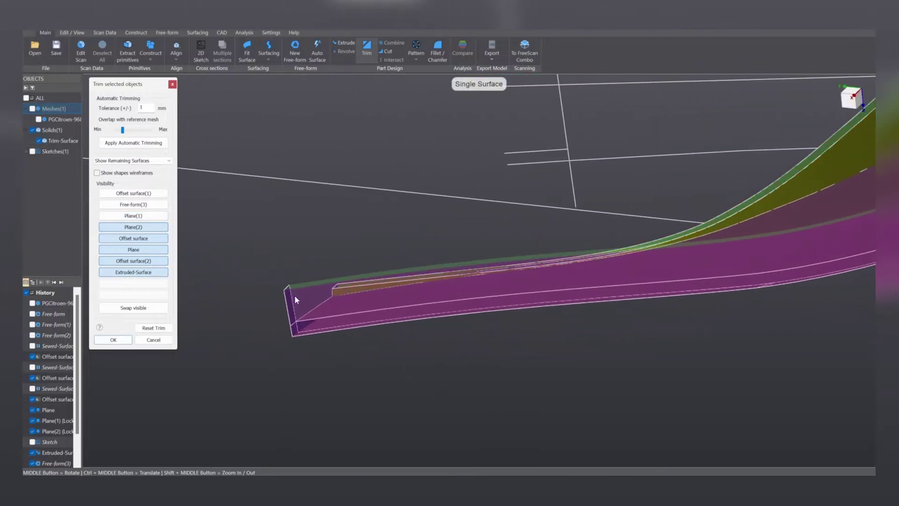
middle_click_drag(294, 295, 540, 375)
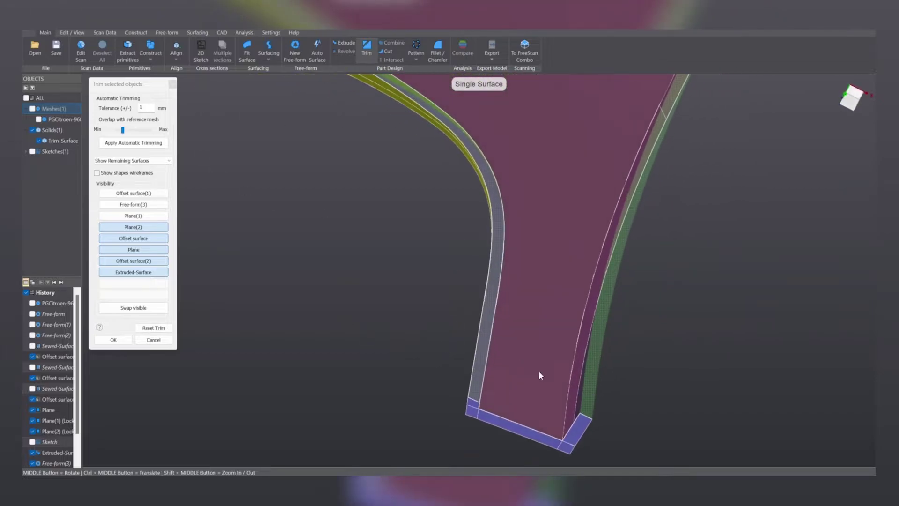
middle_click_drag(420, 292, 531, 374)
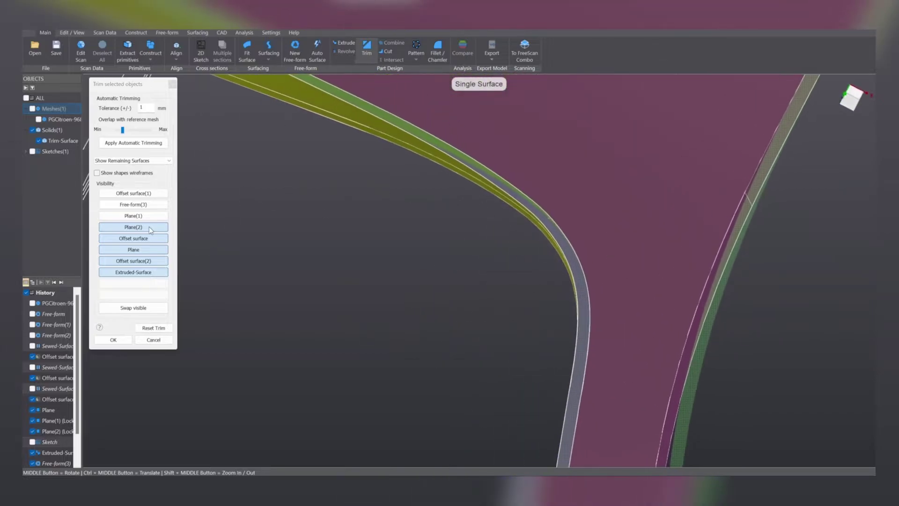
scroll(473, 340, "down", 5)
middle_click_drag(490, 342, 526, 305)
scroll(485, 323, "up", 4)
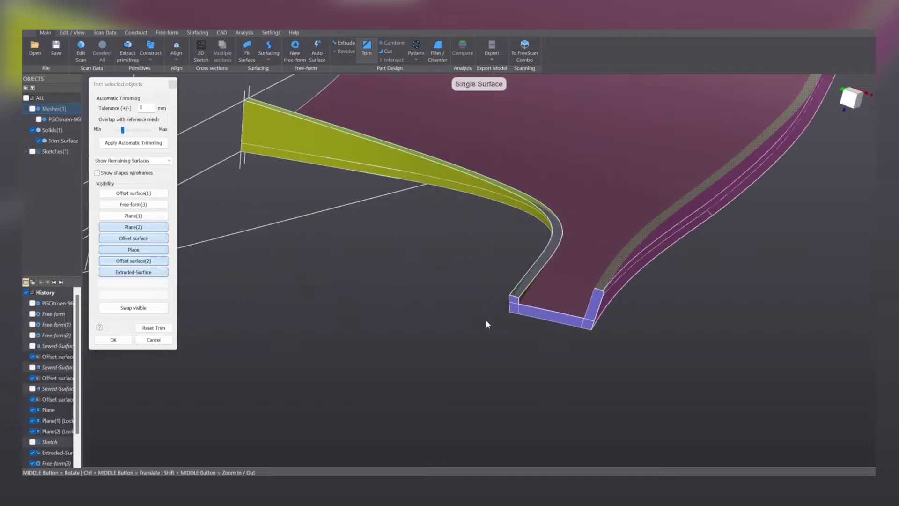
- Hide the Offset surface shell face and examine the olive wall up to its corner with the brown side plane
left_click(136, 239)
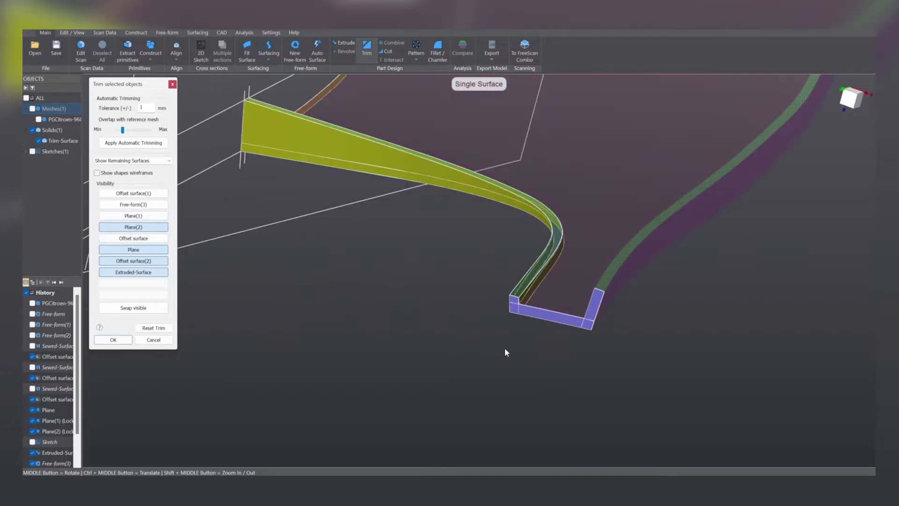
middle_click_drag(505, 353, 383, 383)
scroll(485, 299, "up", 4)
middle_click_drag(484, 297, 341, 273)
scroll(318, 304, "down", 6)
middle_click_drag(311, 320, 741, 355)
scroll(496, 261, "up", 6)
middle_click_drag(485, 261, 462, 328)
scroll(471, 293, "up", 4)
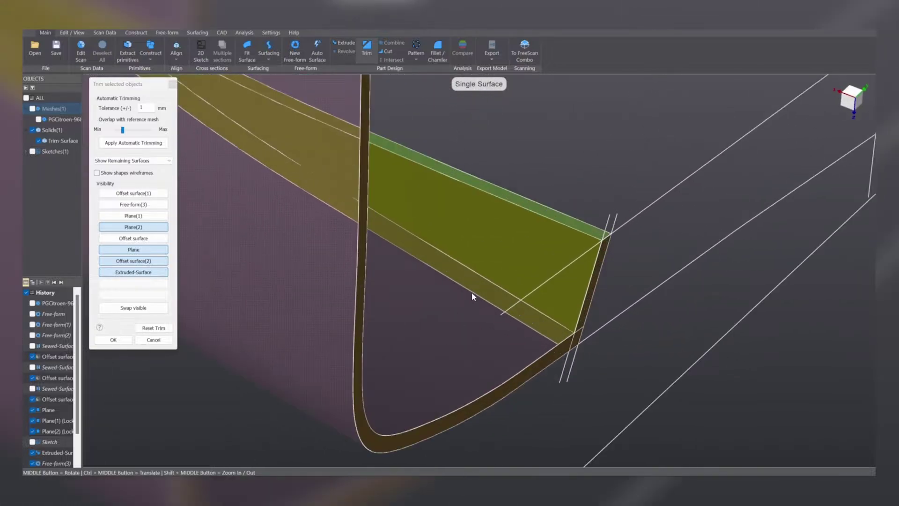
- Check the olive wall's lower edge and its junction with the brown side plane from several angles
middle_click_drag(471, 293, 428, 251)
middle_click_drag(518, 254, 514, 286, "ctrl")
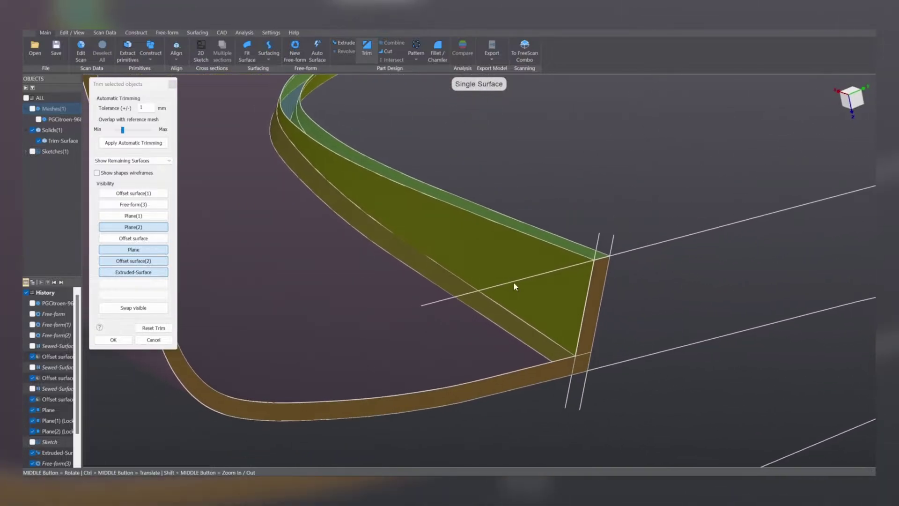
middle_click_drag(323, 234, 457, 150)
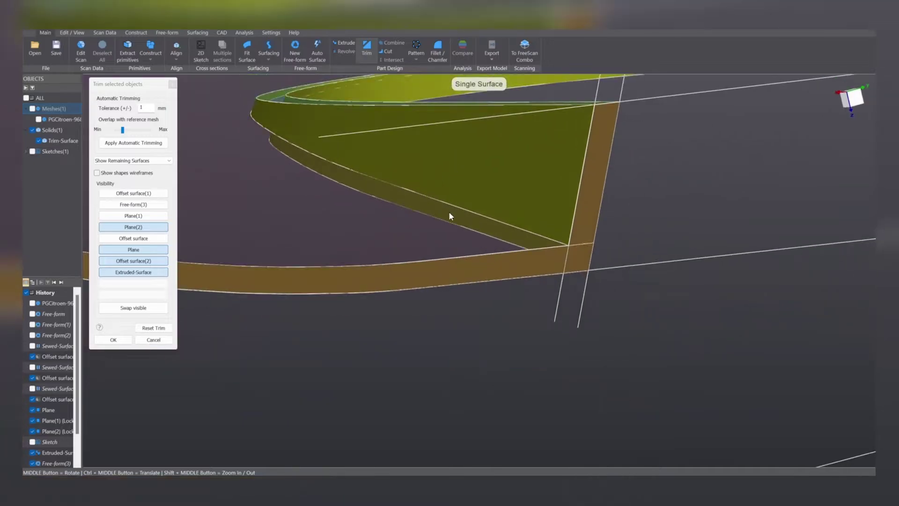
middle_click_drag(440, 212, 485, 310)
scroll(458, 320, "down", 5)
scroll(356, 232, "up", 5)
middle_click_drag(381, 239, 426, 249)
scroll(512, 312, "down", 5)
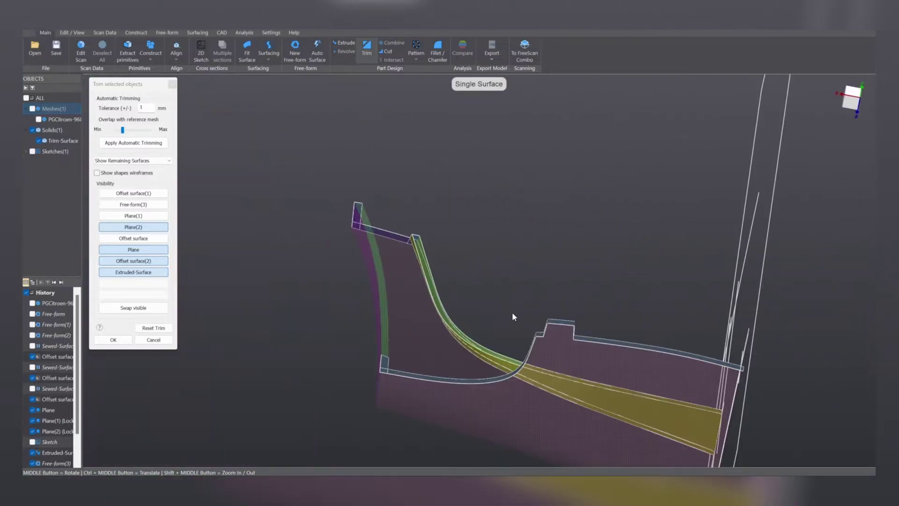
middle_click_drag(512, 313, 457, 358)
- Hide Plane, Offset surface(2) and Extruded-Surface, and inspect the remaining end plane for excess pieces
left_click(155, 248)
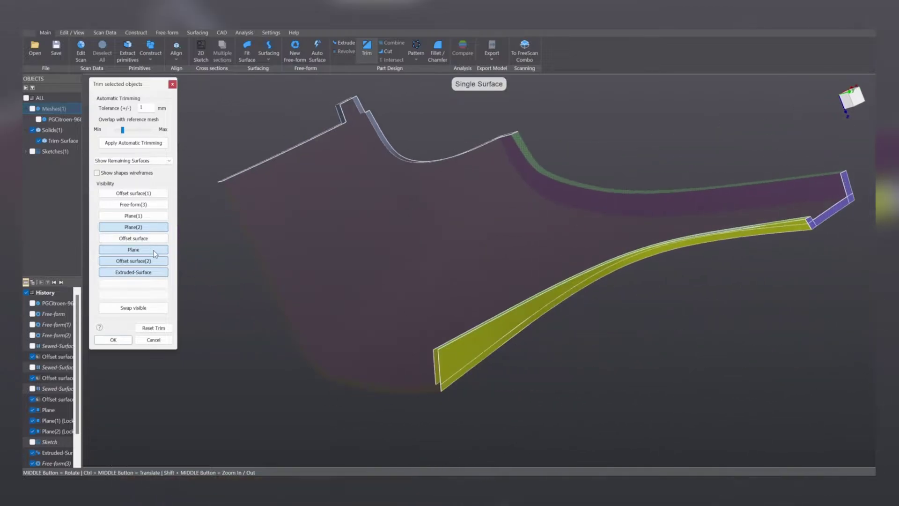
middle_click_drag(350, 352, 382, 54)
left_click(135, 262)
scroll(385, 125, "up", 10)
scroll(433, 179, "down", 3)
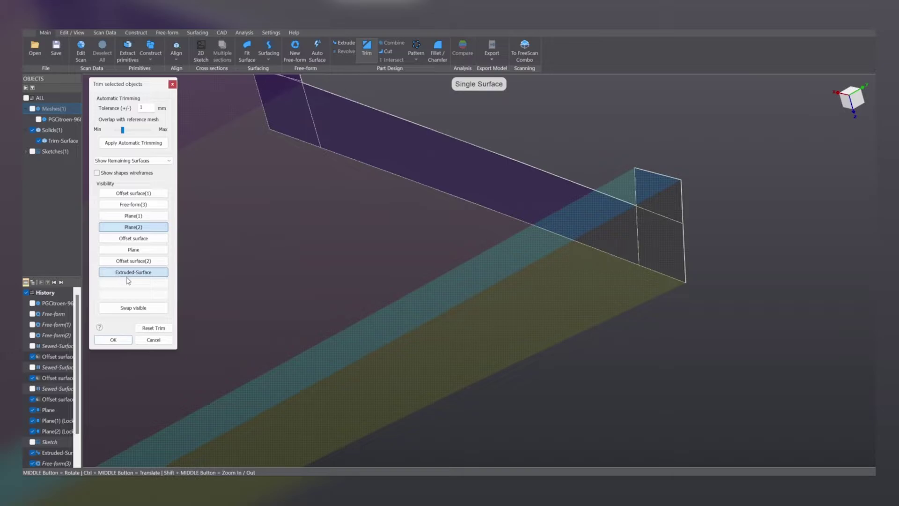
scroll(234, 296, "down", 10)
middle_click_drag(400, 317, 633, 362)
scroll(634, 362, "down", 3)
middle_click_drag(557, 297, 230, 306, "ctrl")
middle_click_drag(449, 311, 529, 335)
- Show Offset surface(1) again and examine the rim's lower edges where it meets the end plane
left_click(139, 192)
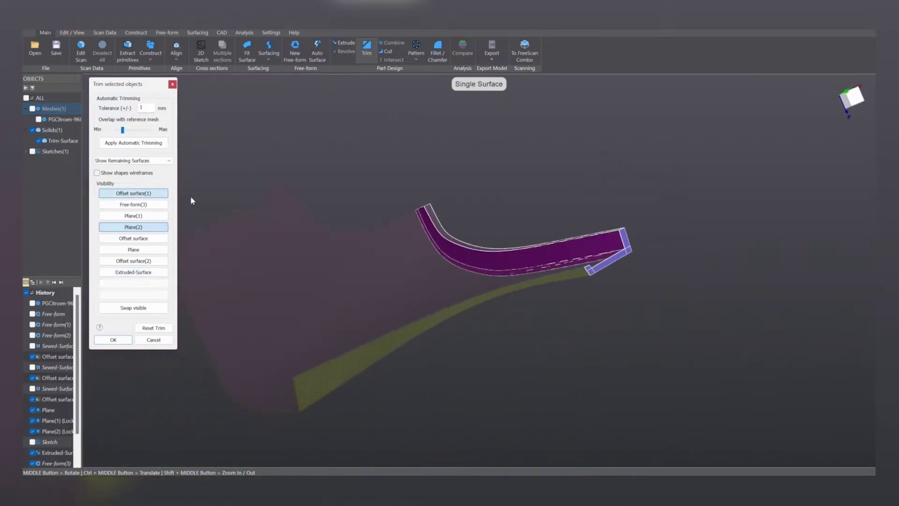
middle_click_drag(589, 241, 529, 289)
scroll(578, 260, "up", 5)
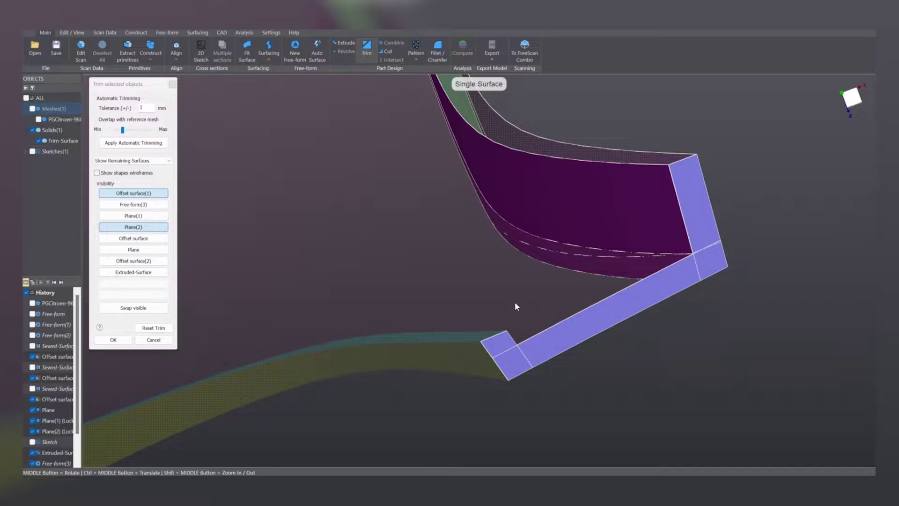
middle_click_drag(492, 176, 564, 176)
scroll(556, 234, "up", 2)
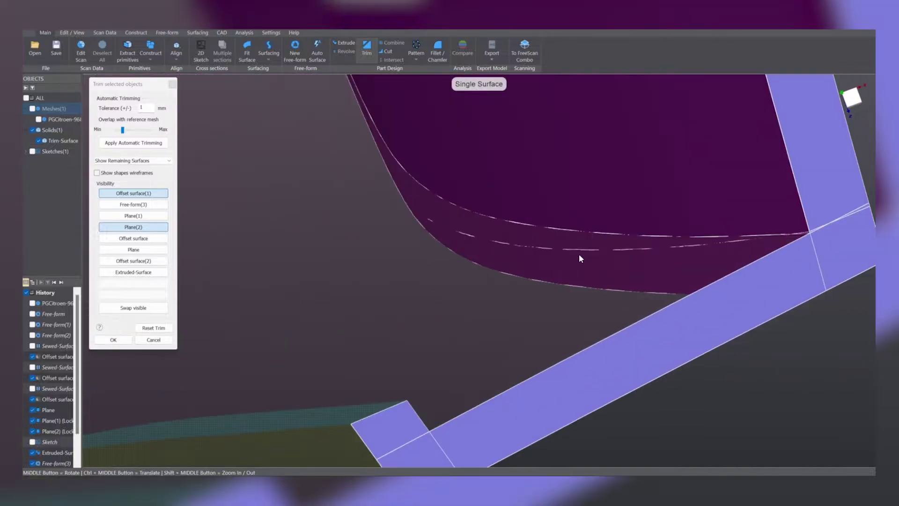
middle_click_drag(580, 257, 441, 259)
scroll(483, 248, "down", 3)
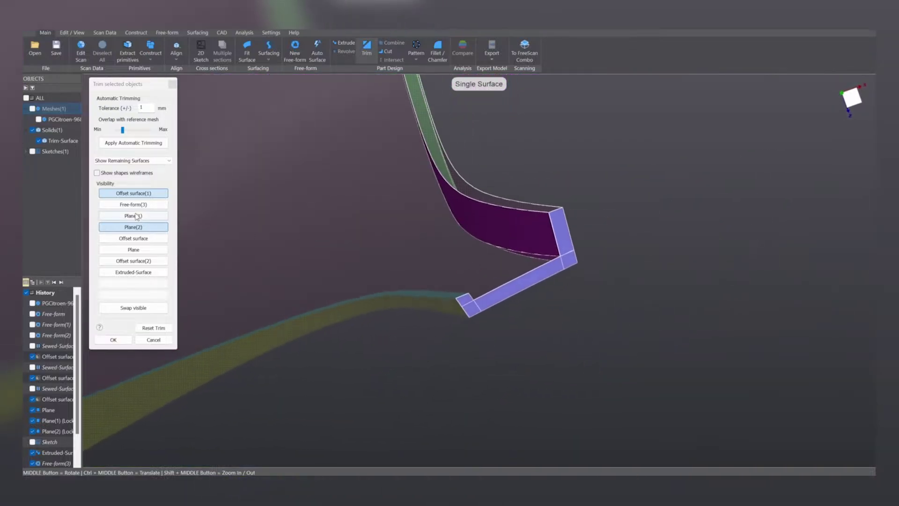
- Show Free-form(3) and Plane(1) again beside the rim and end plane
left_click(140, 206)
middle_click_drag(258, 186, 422, 215)
left_click(143, 218)
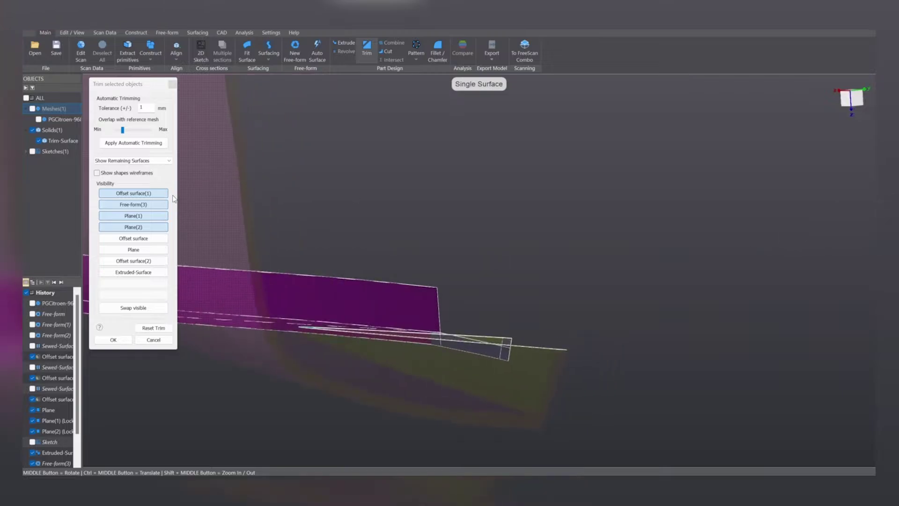
- Show Offset surface again and examine the rim's curved end where it meets the olive wall
left_click(149, 238)
middle_click_drag(493, 294, 527, 275)
scroll(453, 309, "up", 4)
scroll(528, 276, "up", 4)
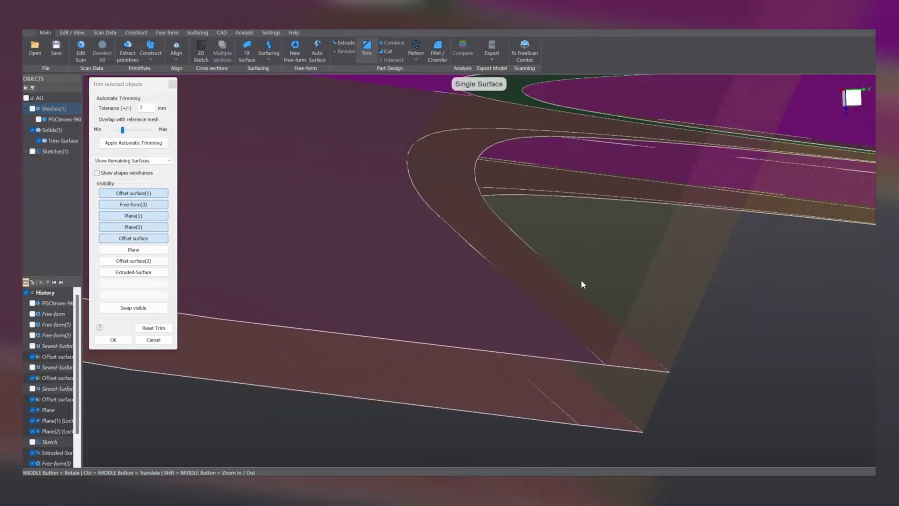
middle_click_drag(581, 280, 438, 264)
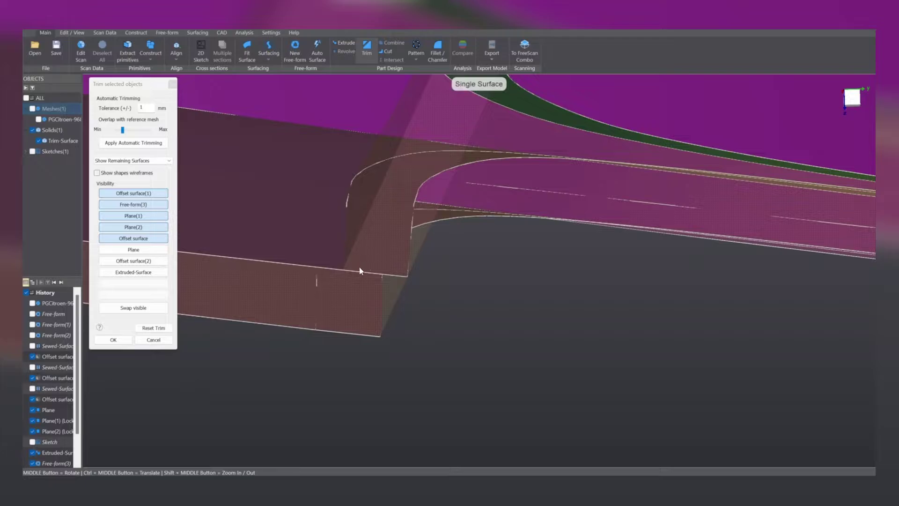
middle_click_drag(366, 264, 482, 266)
- Show Plane, Offset surface(2) and Extruded-Surface again to check all surfaces together
left_click(122, 250)
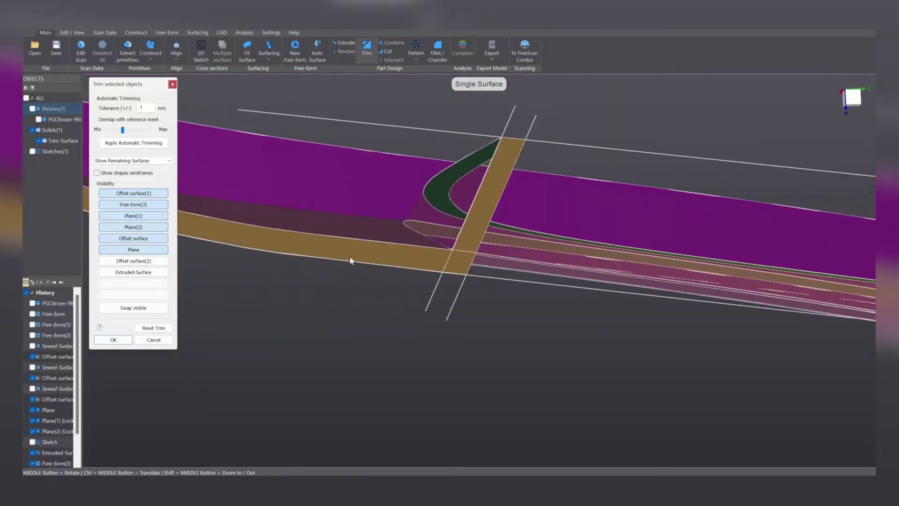
middle_click_drag(351, 261, 641, 229)
left_click(162, 262)
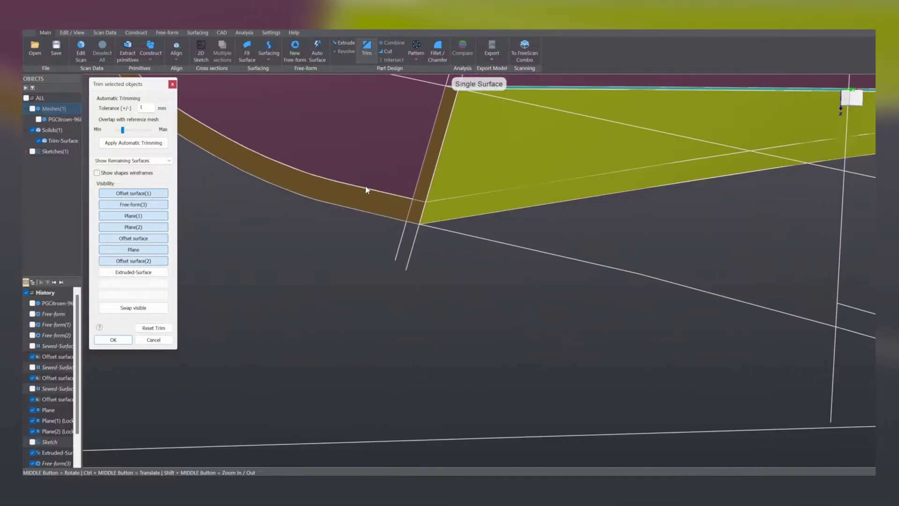
middle_click_drag(366, 187, 372, 244)
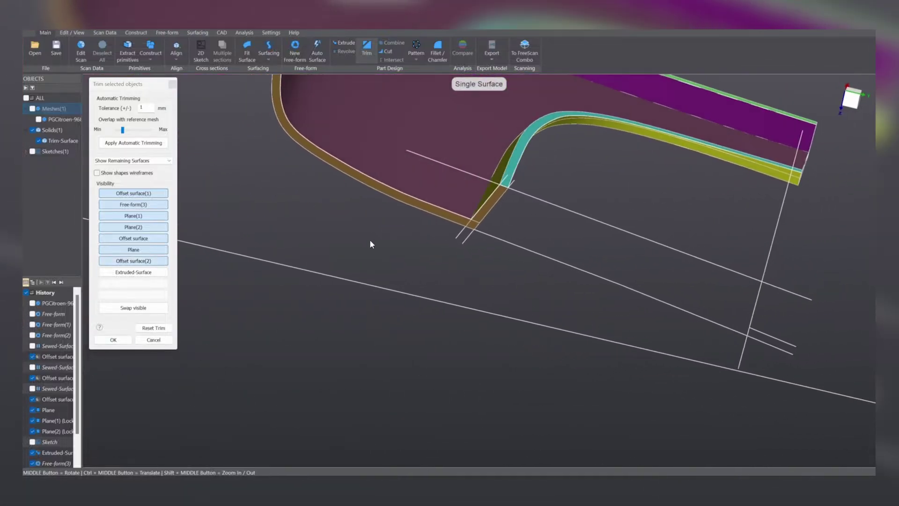
scroll(424, 251, "down", 3)
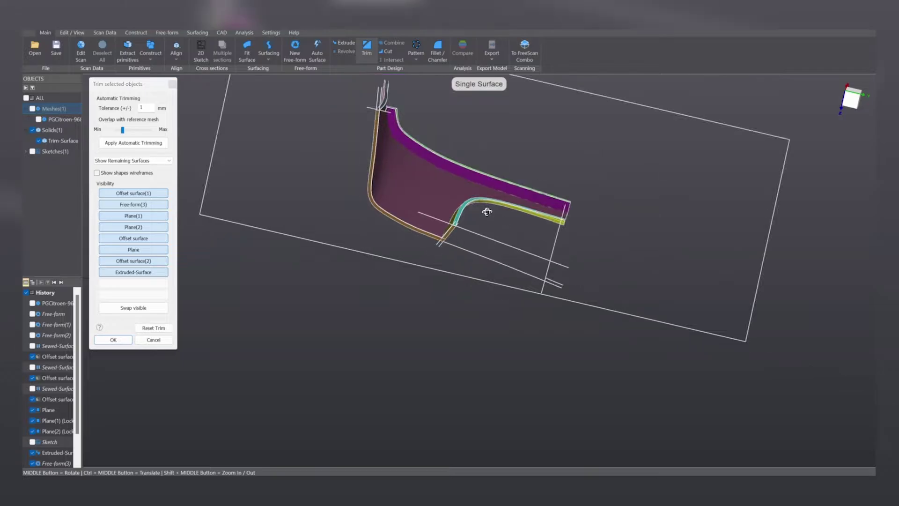
- Inspect the upper corner where the brown side plane meets the extruded end strip
middle_click_drag(486, 211, 424, 194)
middle_click_drag(358, 96, 499, 225, "ctrl")
scroll(581, 284, "up", 7)
scroll(539, 326, "up", 5)
scroll(541, 327, "down", 5)
middle_click_drag(556, 321, 474, 266, "ctrl")
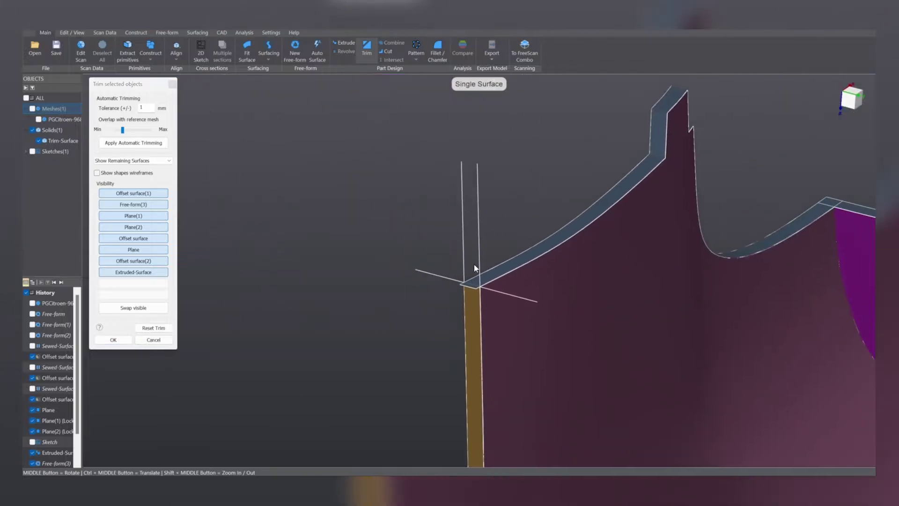
scroll(471, 288, "up", 2)
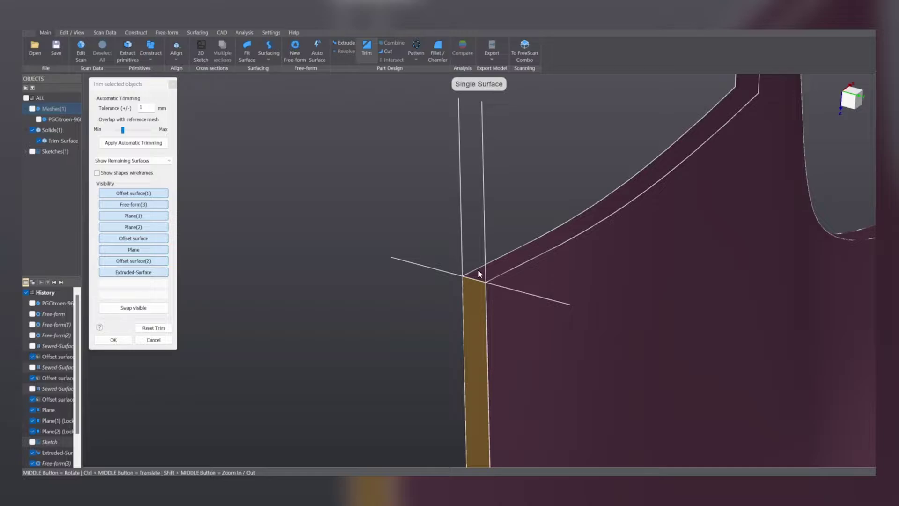
scroll(535, 310, "down", 2)
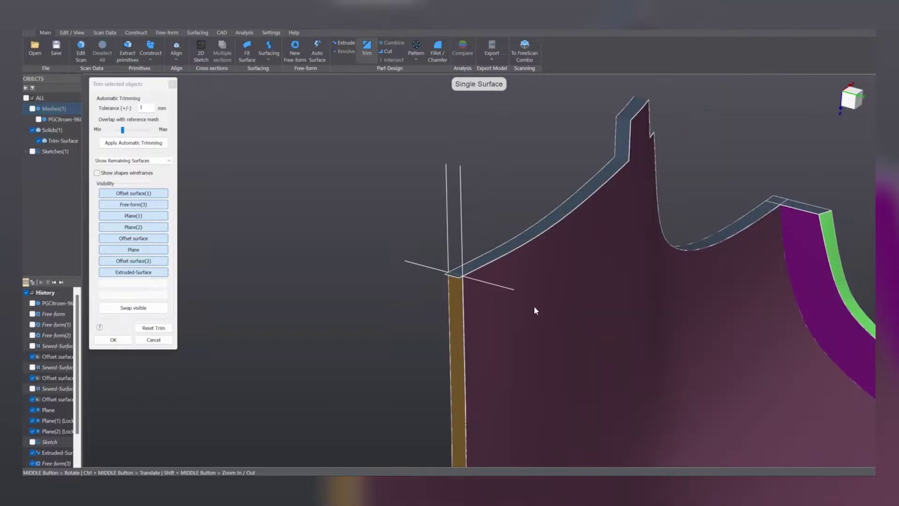
- Examine the extruded strip's other corner, beside the purple face and green rim
scroll(536, 310, "down", 2)
middle_click_drag(367, 211, 415, 190)
scroll(427, 214, "up", 2)
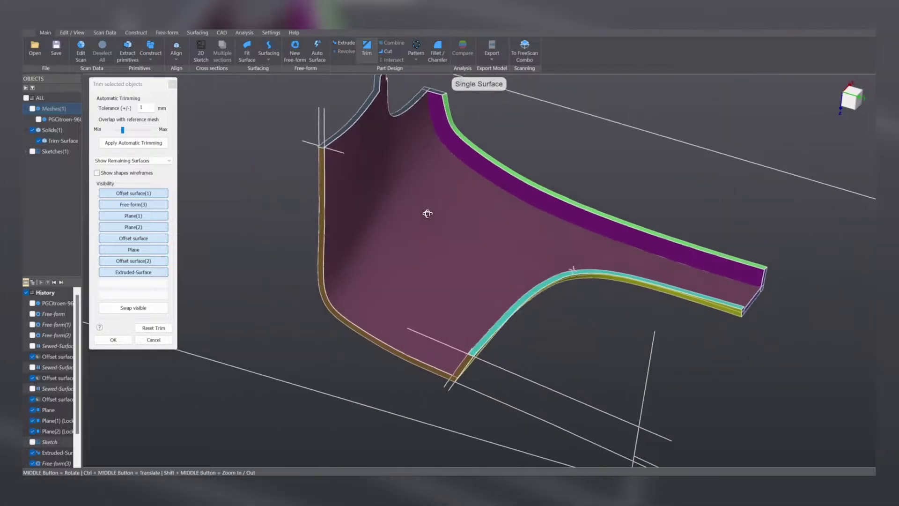
scroll(428, 213, "up", 5)
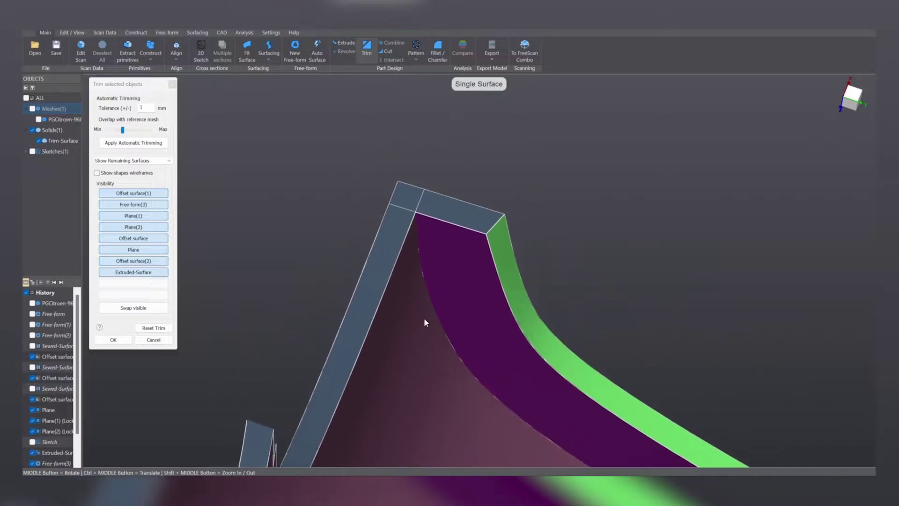
middle_click_drag(425, 322, 417, 416, "shift")
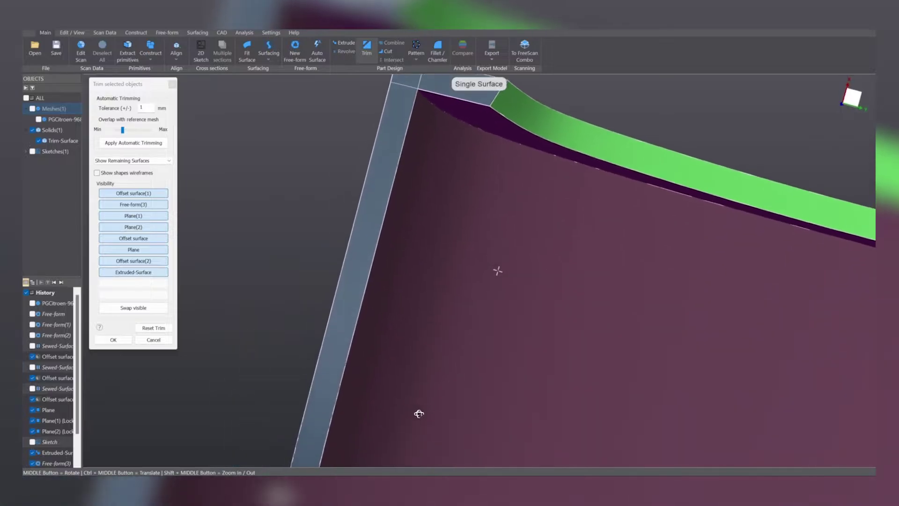
- Hide Extruded-Surface and inspect the end edges of the remaining surfaces for excess pieces
left_click(125, 276)
scroll(406, 179, "down", 2)
middle_click_drag(405, 179, 463, 322)
scroll(423, 253, "up", 3)
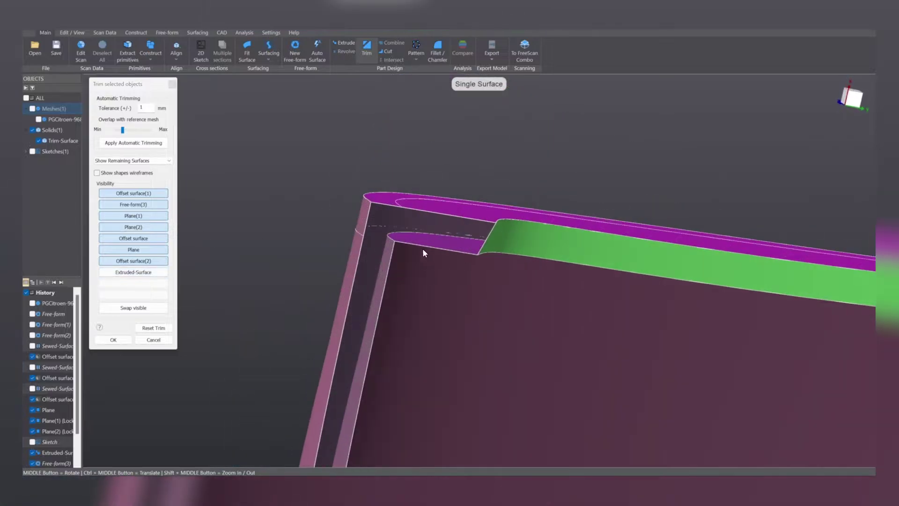
scroll(423, 252, "down", 6)
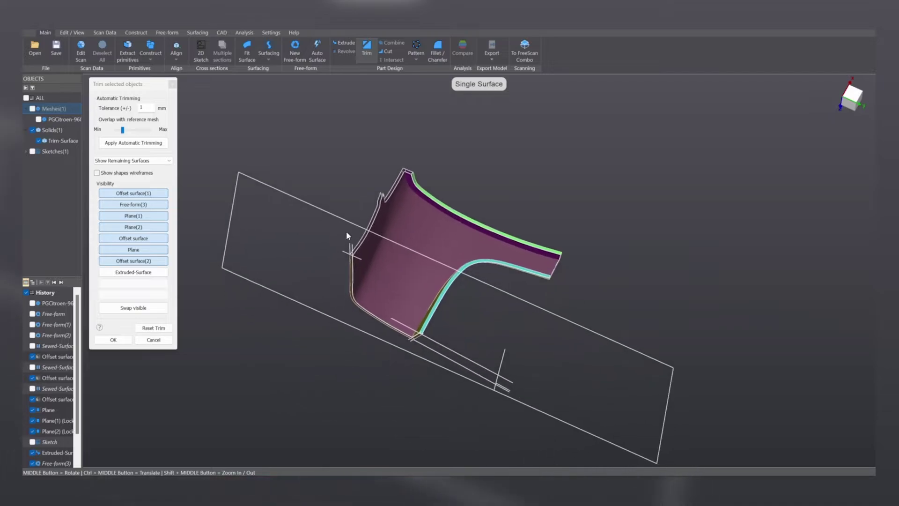
- Show Extruded-Surface again and accept the trim of all eight surfaces
left_click(118, 274)
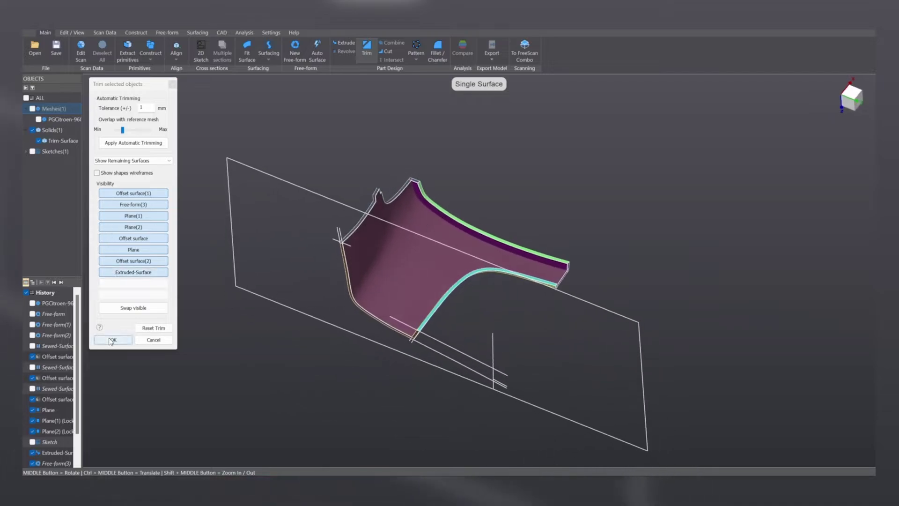
left_click(111, 340)
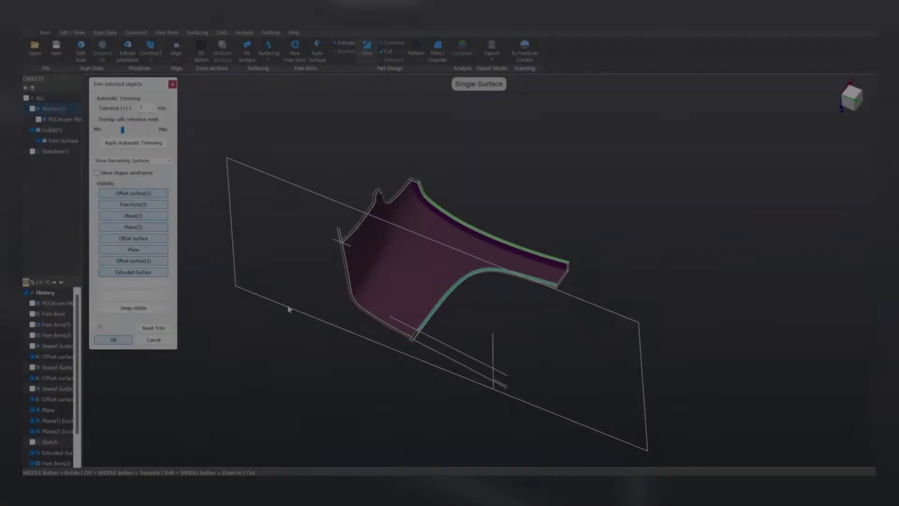
key("Return")
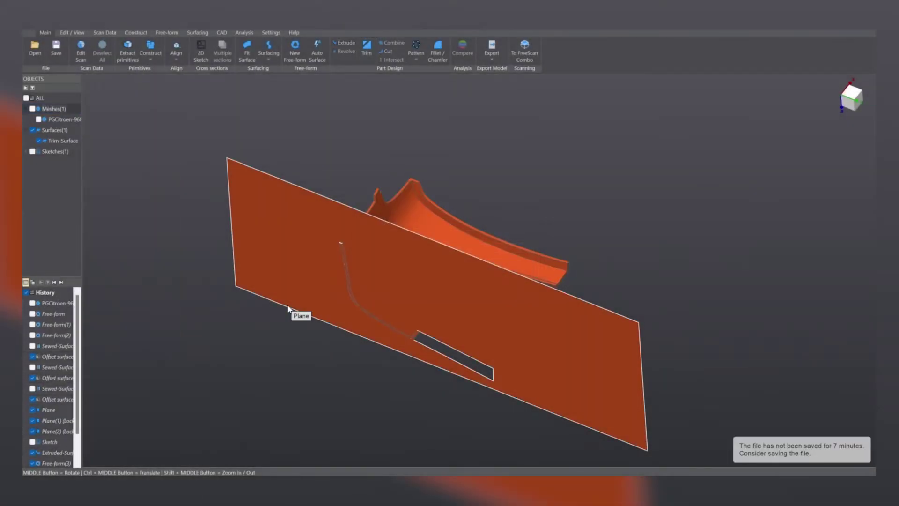
- Examine the untrimmed side plane and the small corner piece where the extruded surface crosses it
middle_click_drag(437, 245, 470, 359)
scroll(376, 268, "up", 5)
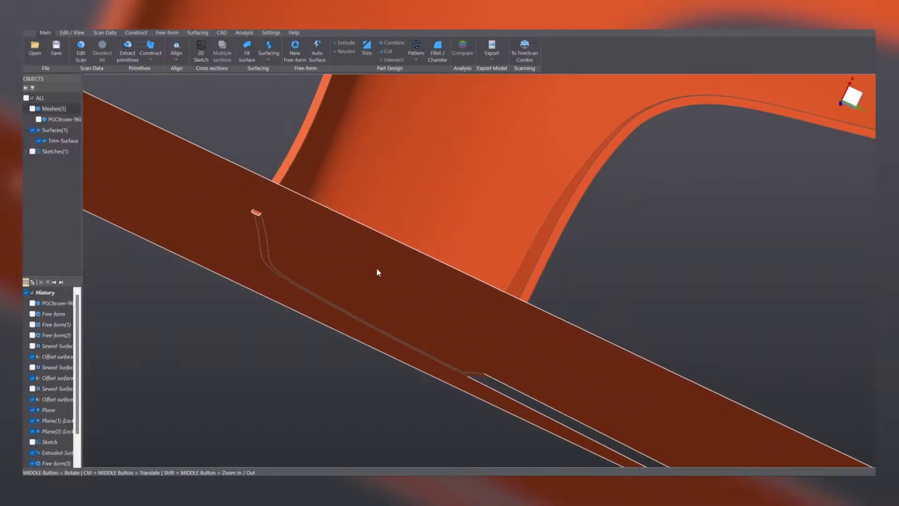
middle_click_drag(376, 268, 257, 149)
middle_click_drag(287, 225, 273, 136)
scroll(399, 251, "down", 5)
mouse_move(447, 281)
middle_mouse_down()
mouse_move(432, 292)
mouse_move(321, 301)
mouse_move(451, 281)
middle_mouse_up()
scroll(329, 249, "up", 5)
middle_click_drag(305, 218, 381, 276)
left_click(384, 251)
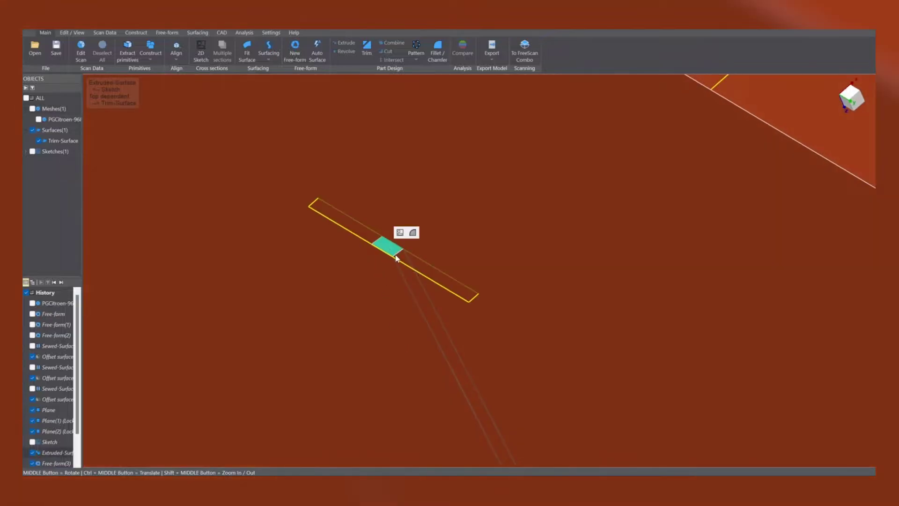
scroll(395, 255, "down", 8)
left_click(277, 261)
left_click(344, 220)
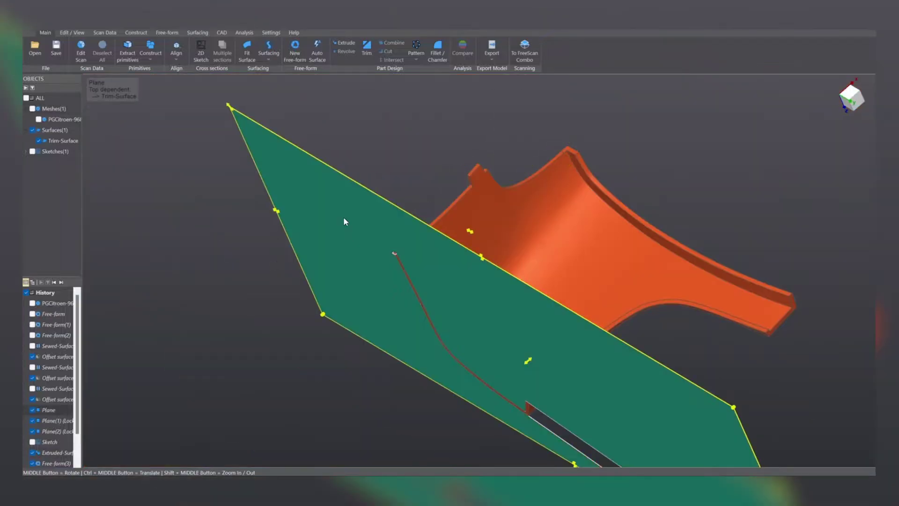
left_click(257, 323)
scroll(373, 264, "up", 5)
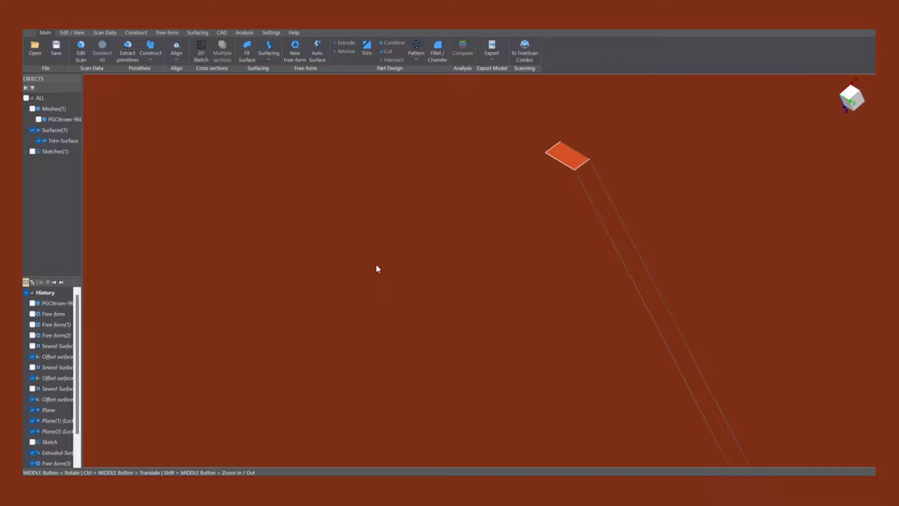
left_click(566, 163)
left_click(531, 168)
middle_click_drag(531, 168, 541, 189)
key("Escape")
- Select the side plane together with the Extruded-Surface, start Trim, and remove the oversized plane area outside the part
left_click(517, 155)
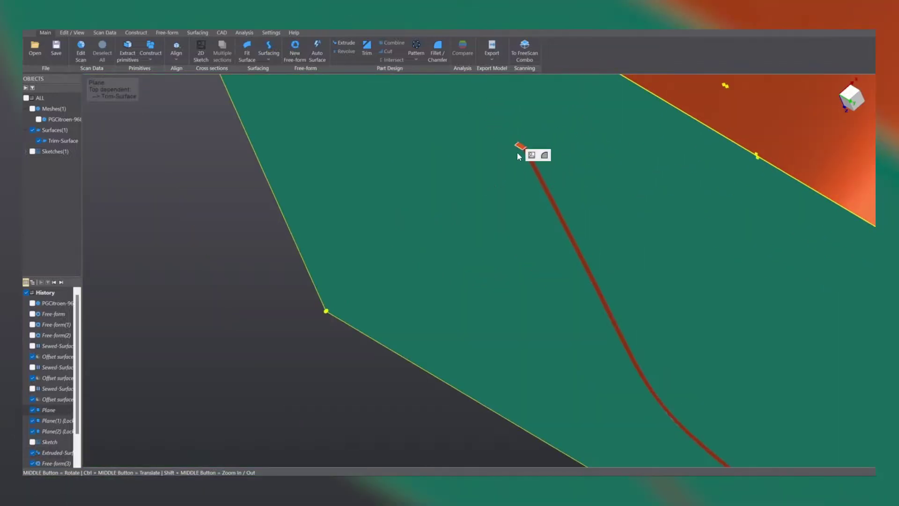
left_click(520, 148)
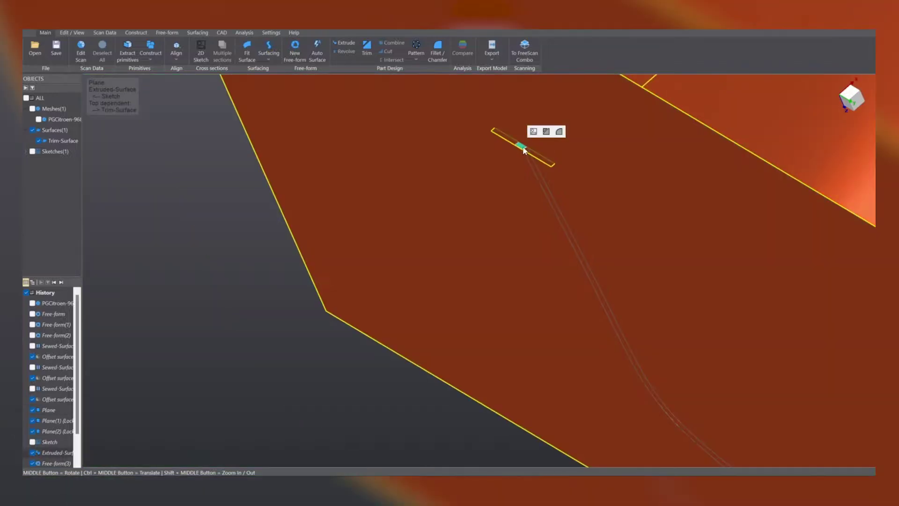
left_click(544, 134)
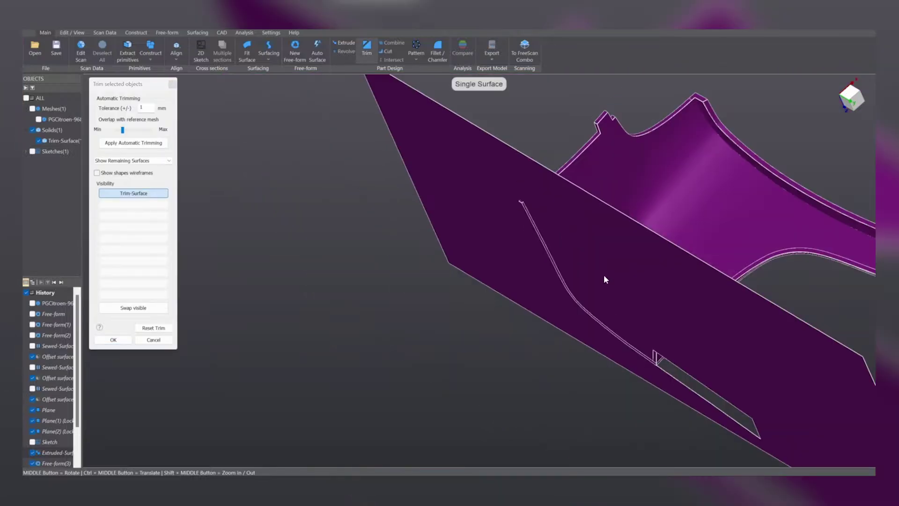
left_click(604, 276)
mouse_move(604, 276)
middle_mouse_down()
mouse_move(614, 222)
mouse_move(723, 145)
mouse_move(747, 255)
mouse_move(662, 272)
mouse_move(686, 243)
mouse_move(648, 379)
mouse_move(601, 189)
mouse_move(479, 171)
mouse_move(510, 209)
mouse_move(487, 157)
mouse_move(648, 345)
mouse_move(510, 178)
mouse_move(533, 268)
mouse_move(526, 257)
mouse_move(562, 267)
mouse_move(662, 250)
mouse_move(530, 259)
mouse_move(570, 216)
mouse_move(588, 236)
middle_mouse_up()
scroll(662, 250, "down", 3)
scroll(594, 276, "down", 5)
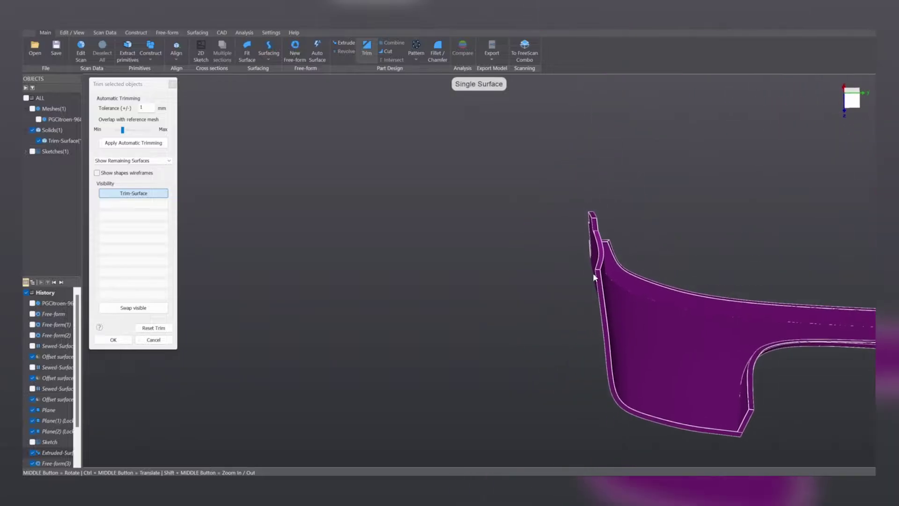
- Check the trimmed part's upper corner and stepped tab from several angles, and accept the trim
scroll(608, 214, "up", 5)
middle_click_drag(593, 330, 527, 344)
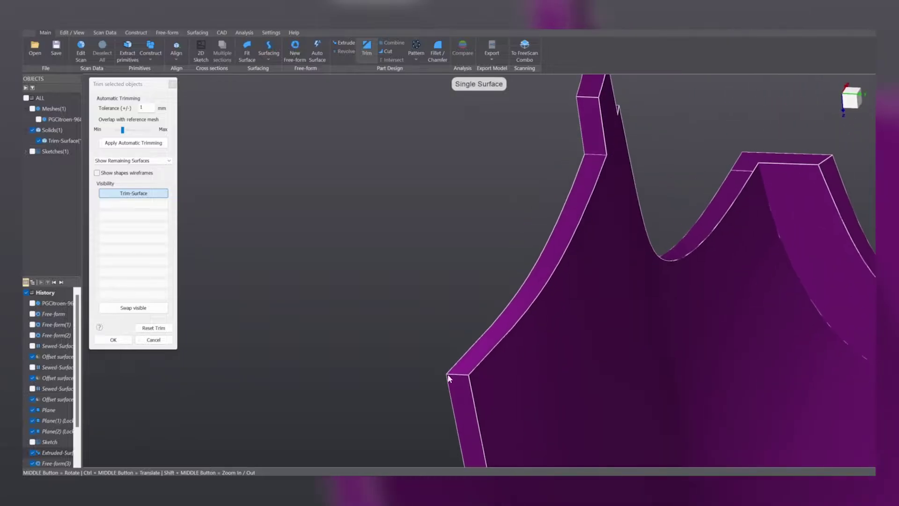
middle_click_drag(422, 389, 591, 152)
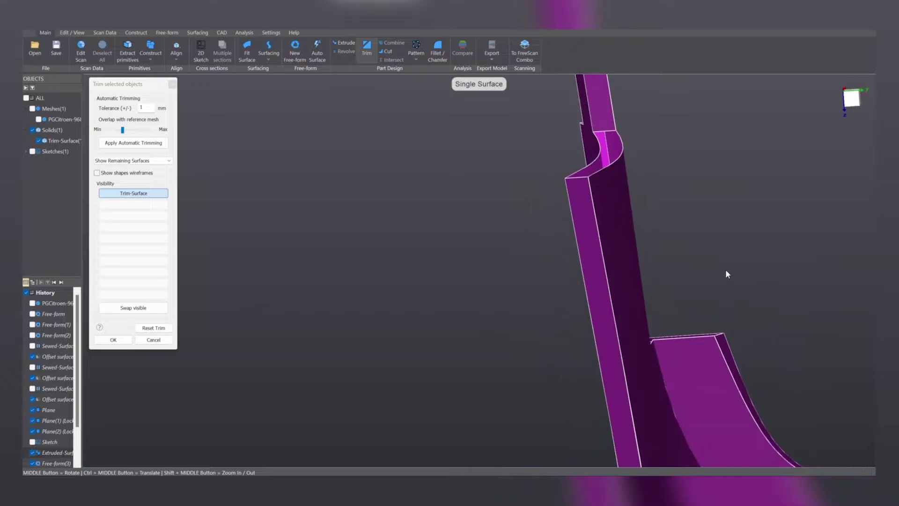
middle_click_drag(727, 273, 554, 301)
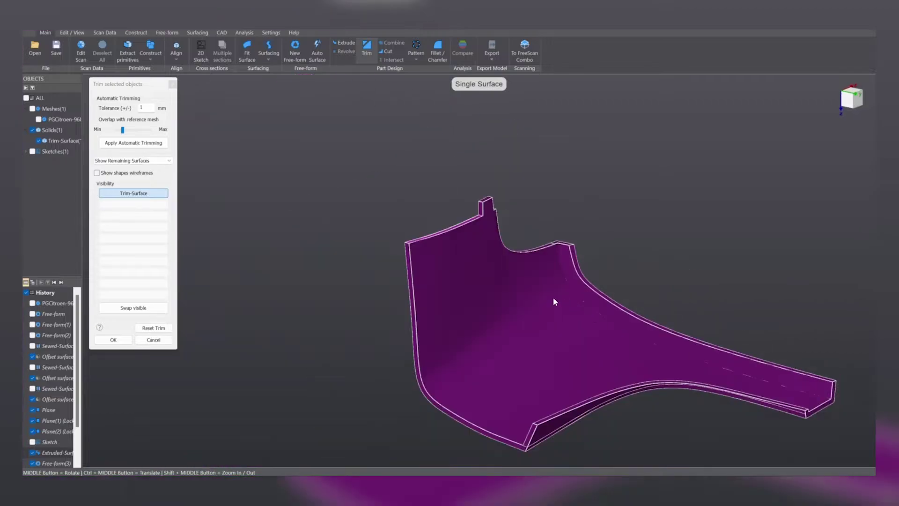
left_click(113, 340)
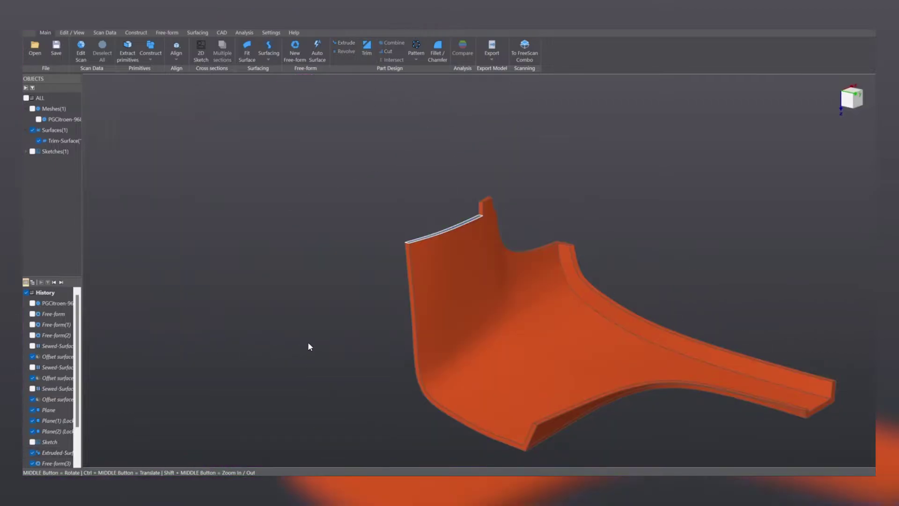
- Examine the curved end strip between the side wall's corner and the stepped tab from both sides
middle_click_drag(462, 267, 592, 259)
middle_click_drag(497, 167, 468, 283)
middle_click_drag(563, 226, 532, 232)
middle_click_drag(490, 123, 487, 270, "ctrl")
scroll(502, 273, "up", 5)
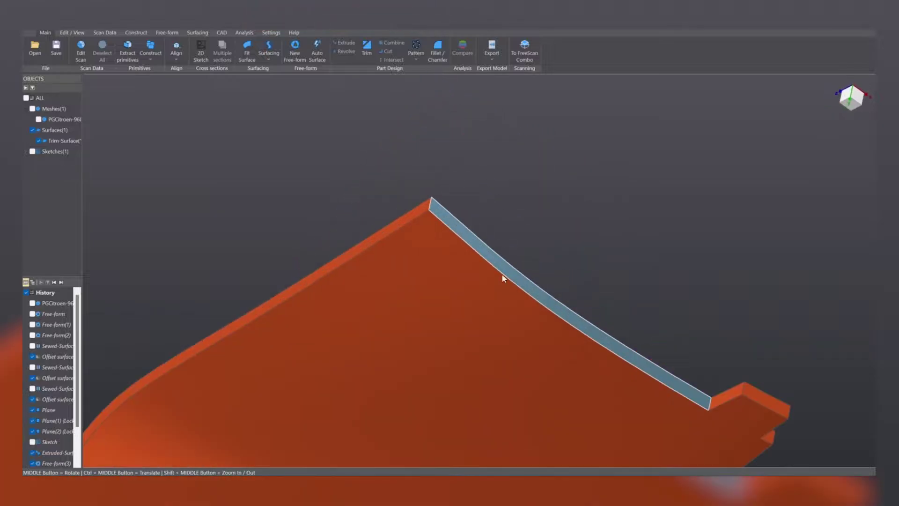
middle_click_drag(438, 331, 438, 211)
middle_click_drag(535, 360, 490, 233)
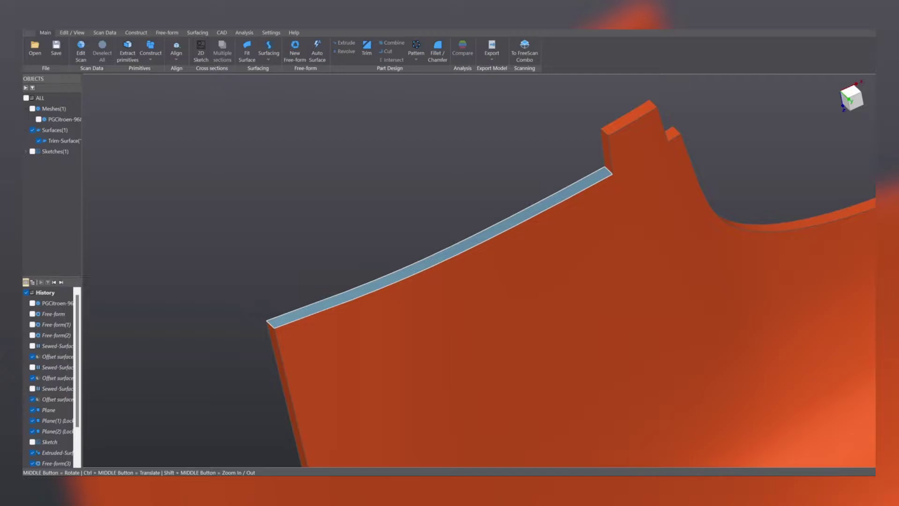
- Fill the curved strip opening between the side wall's corner and the stepped tab, with contact continuity and surface degree 3, and accept it
left_click(201, 34)
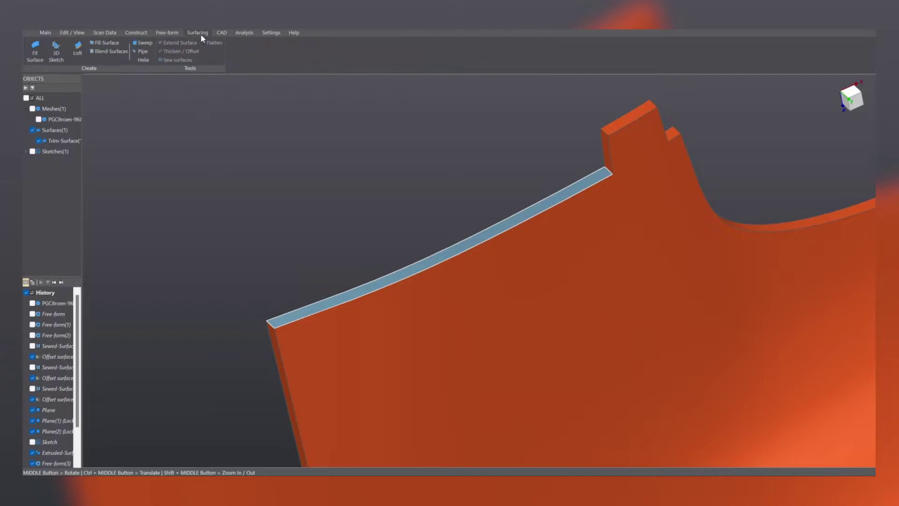
left_click(106, 43)
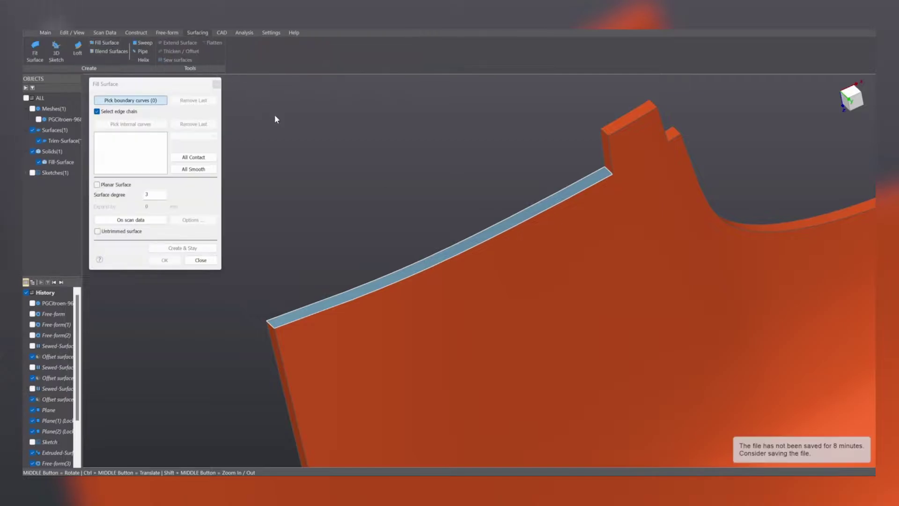
left_click(371, 280)
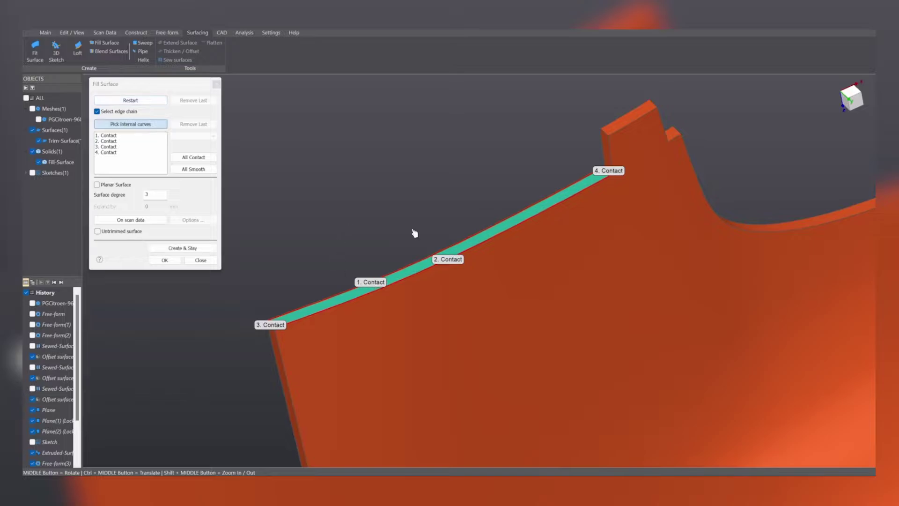
middle_click_drag(532, 288, 589, 187)
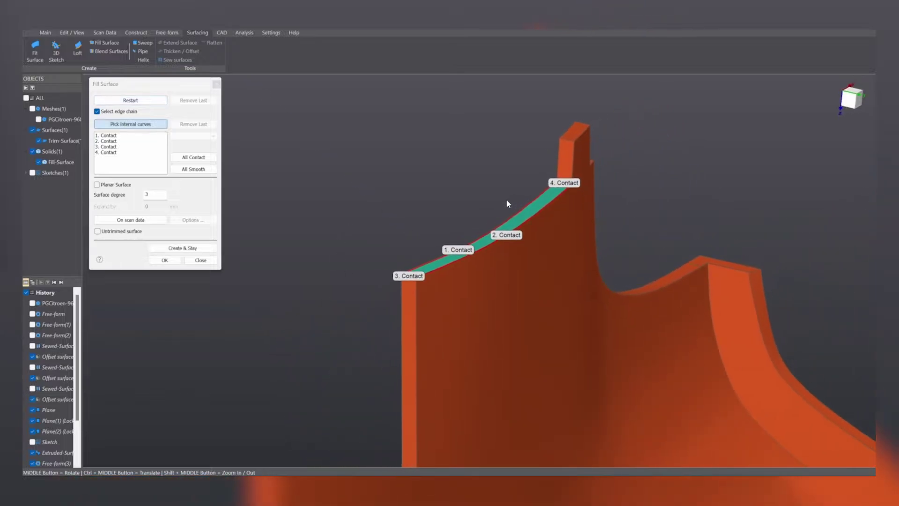
left_click(164, 261)
- Inspect the closed solid from all sides and compare it with the scan mesh using a 0.5 mm tolerance and the Discrete (fast) method
scroll(411, 277, "down", 5)
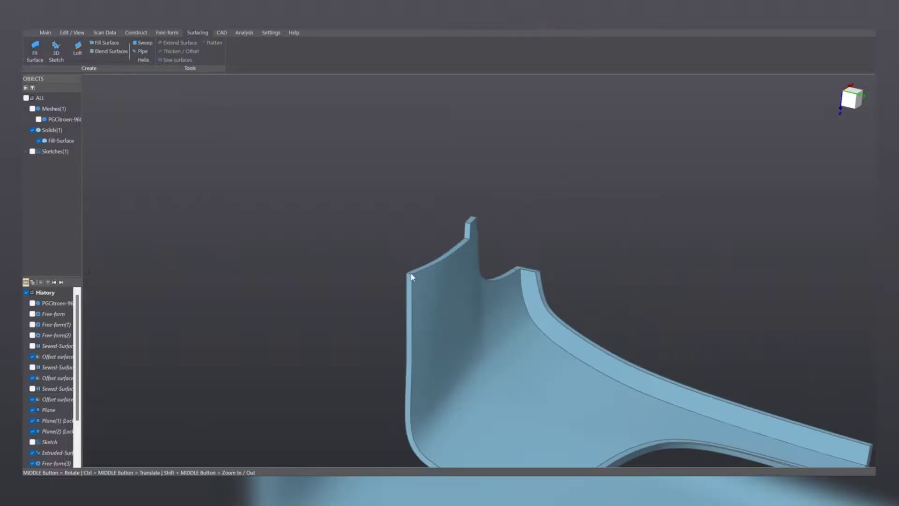
middle_click_drag(413, 277, 418, 195, "ctrl")
middle_click_drag(681, 340, 385, 205)
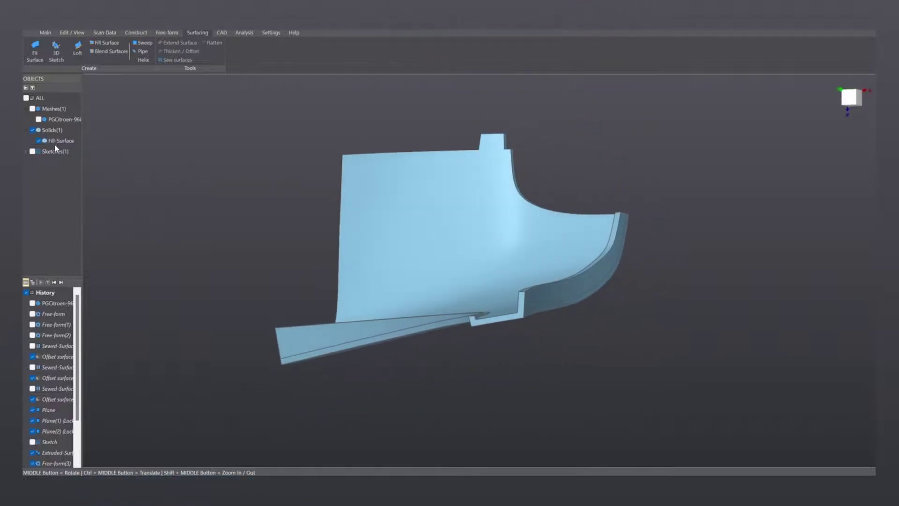
middle_click_drag(173, 176, 265, 173)
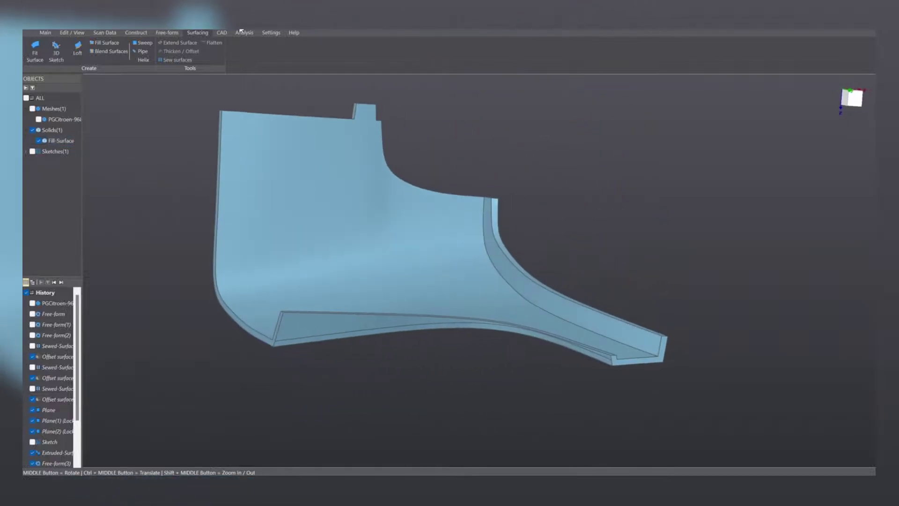
left_click(242, 33)
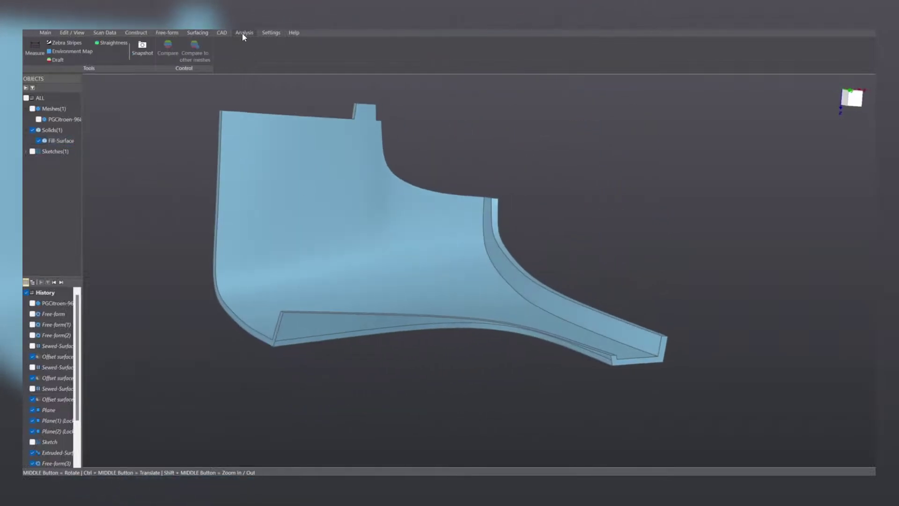
left_click(32, 109)
left_click(168, 48)
middle_click_drag(281, 263, 412, 314)
scroll(412, 314, "down", 4)
middle_click_drag(480, 303, 398, 199)
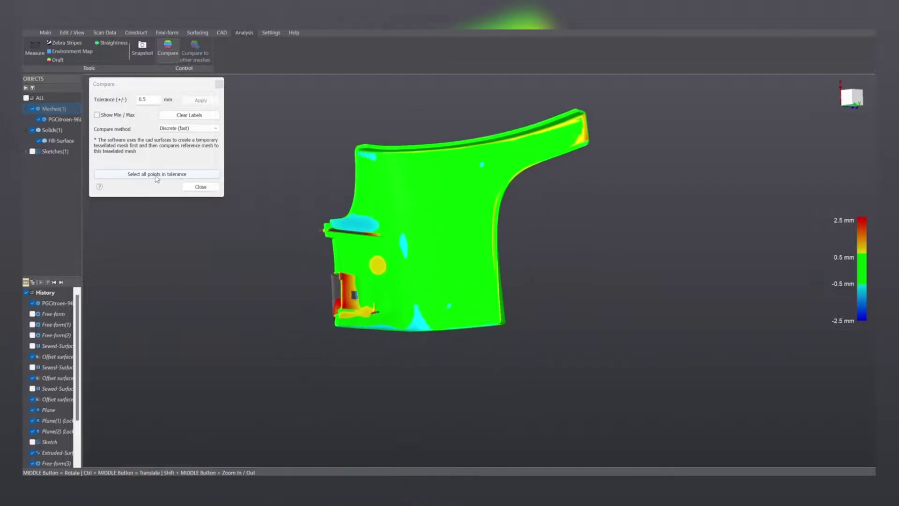
left_click(190, 188)
- Start a 2D sketch parallel to the OYZ plane and shift its slicing plane about 40.5 mm, into the scanned clip pocket
middle_click_drag(275, 343, 353, 169)
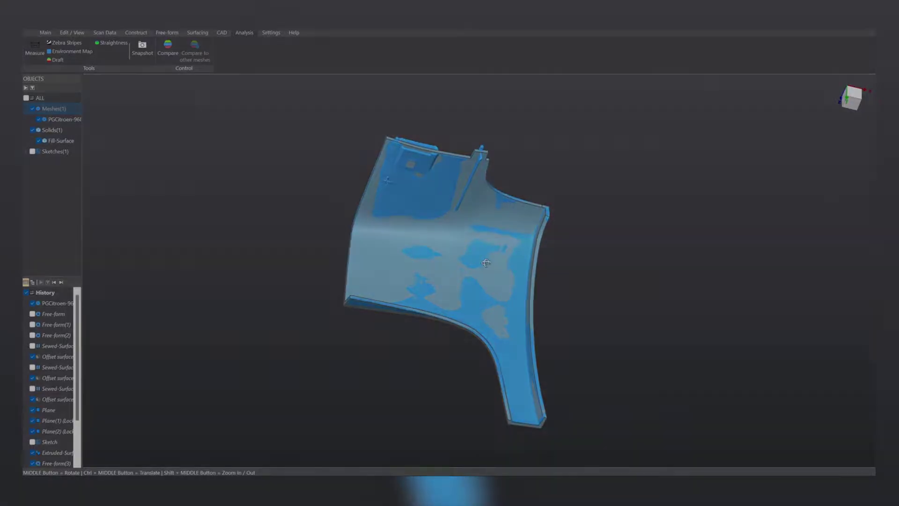
middle_click_drag(374, 216, 516, 244)
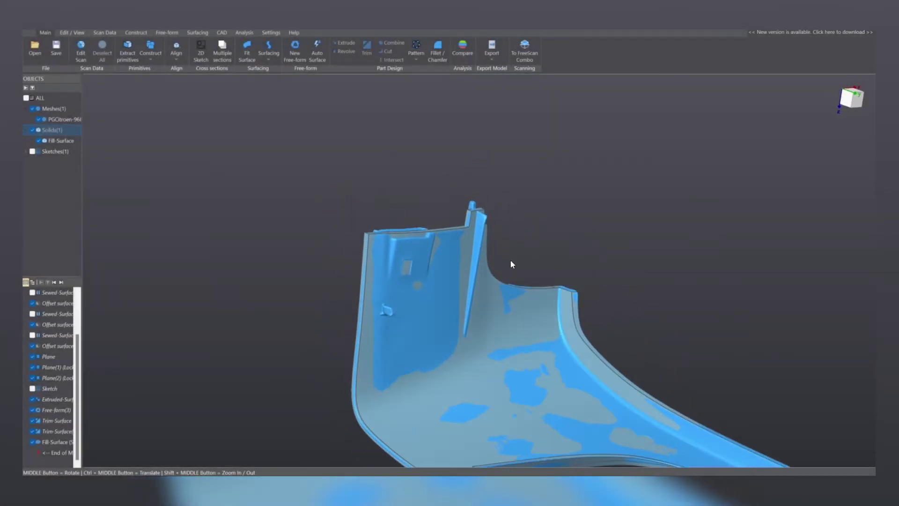
middle_click_drag(366, 234, 381, 207)
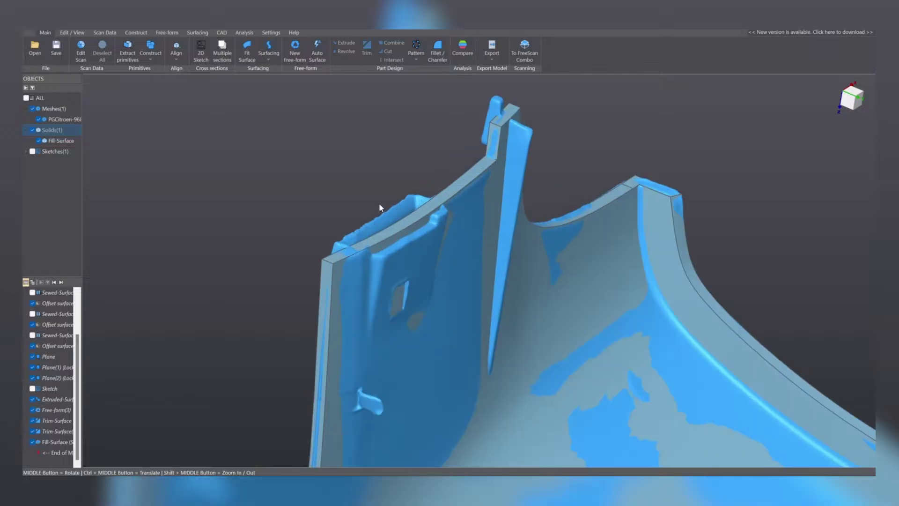
scroll(535, 286, "down", 5)
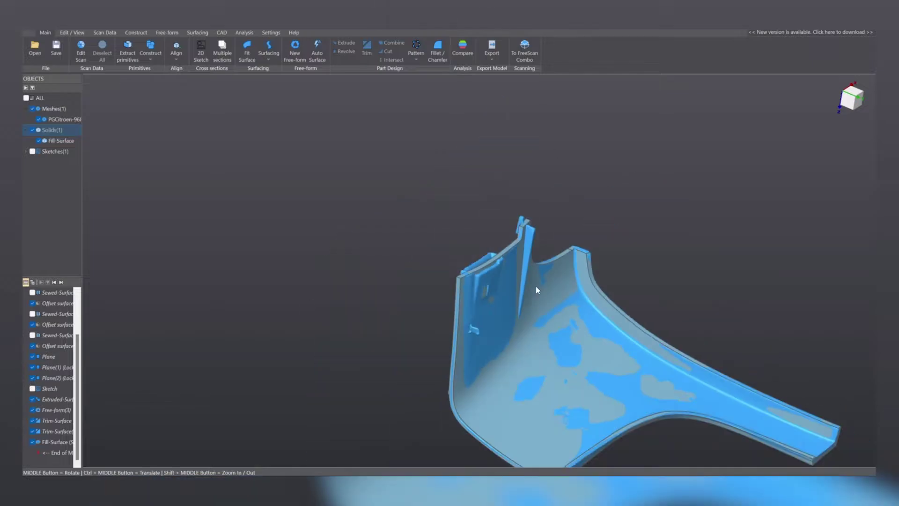
middle_click_drag(549, 314, 570, 267, "ctrl")
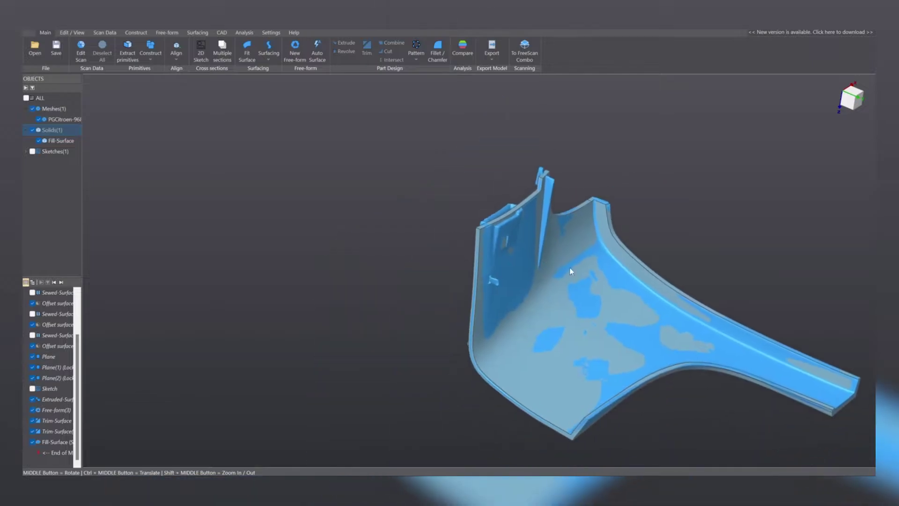
left_click(200, 45)
left_click(161, 127)
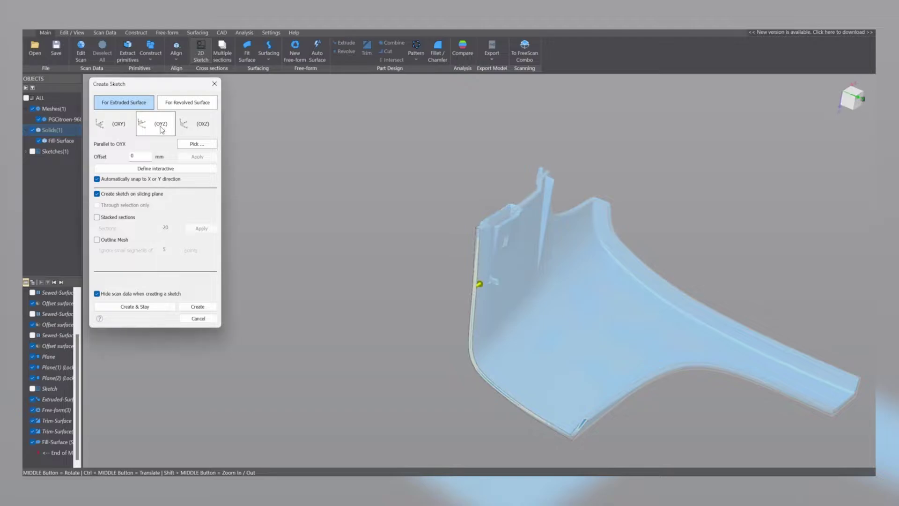
scroll(519, 267, "up", 3)
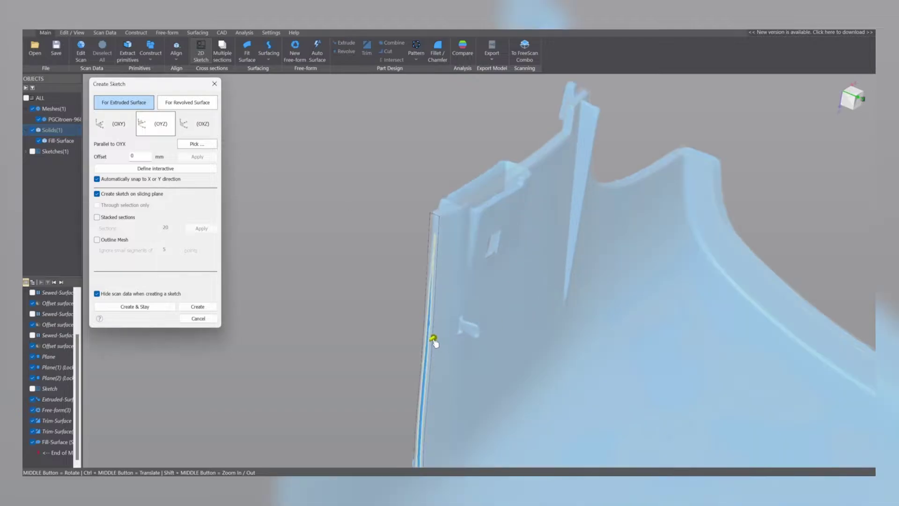
left_click_drag(435, 343, 486, 182)
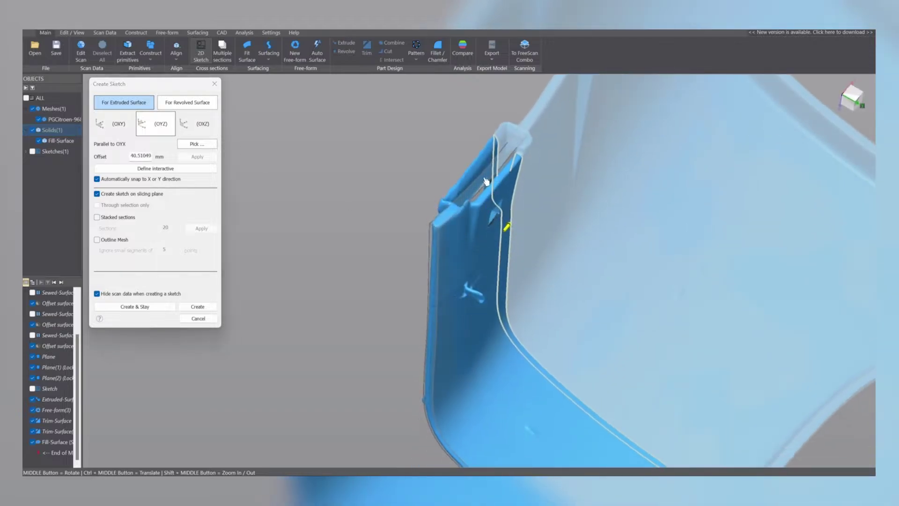
- Shift the slicing plane to an offset of about 36.1 mm through the clip pocket and create the section sketch on it
middle_click_drag(486, 181, 542, 194)
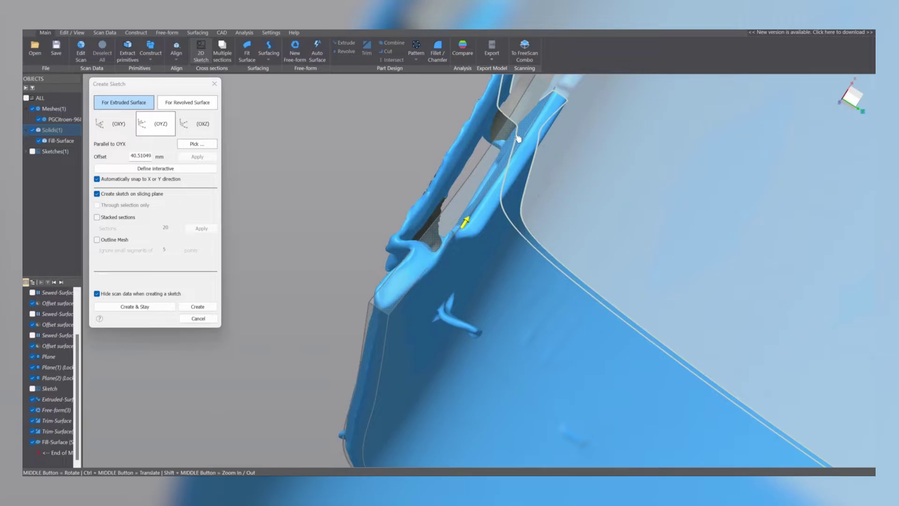
left_click_drag(465, 222, 427, 306)
middle_click_drag(593, 251, 478, 241)
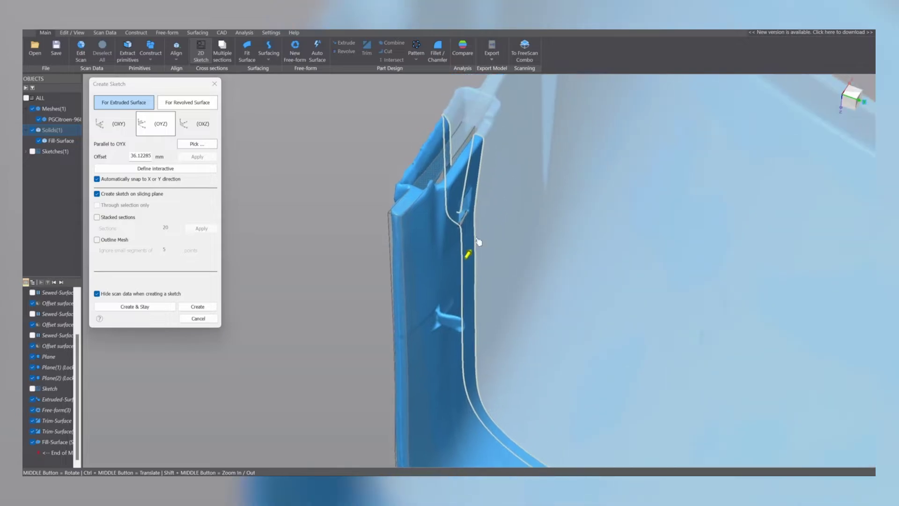
left_click(98, 194)
left_click(98, 194)
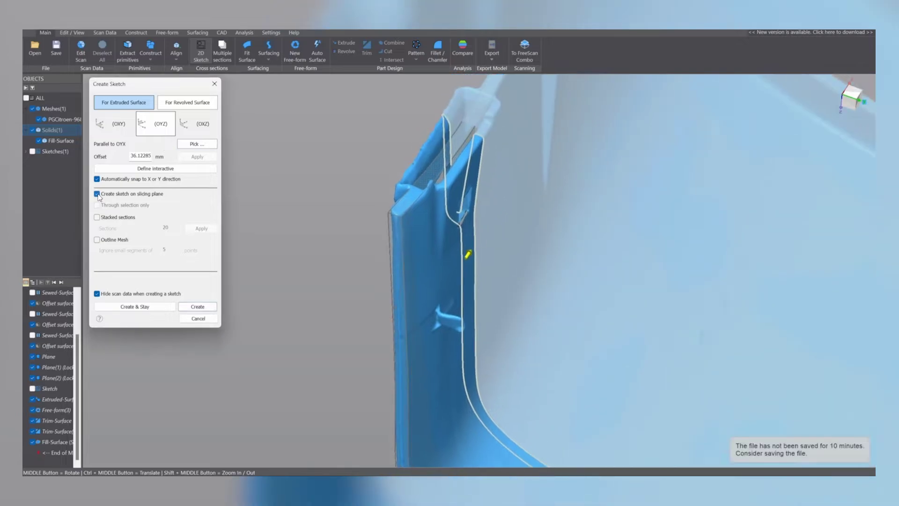
left_click(198, 307)
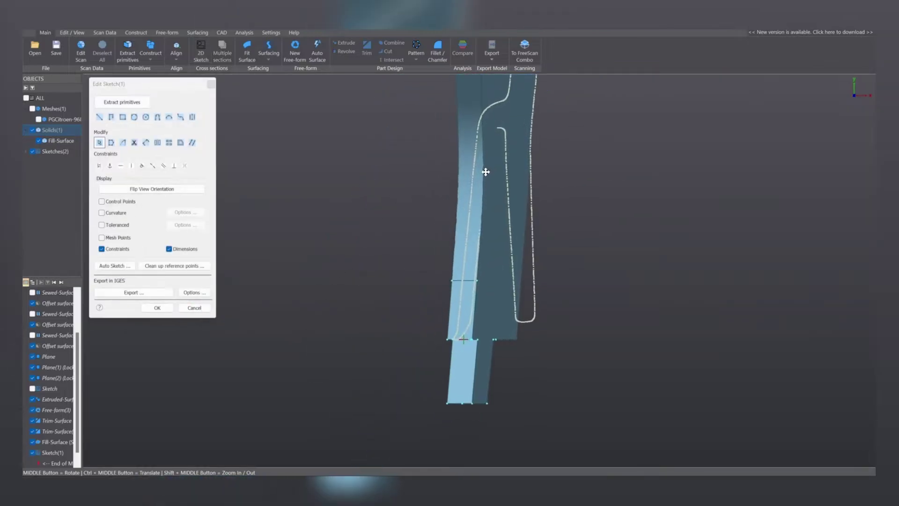
- Fit straight lines along the section's two outer sides and draw a horizontal line across them at the part's end edge
mouse_move(481, 147)
left_mouse_down()
mouse_move(397, 268)
mouse_move(445, 317)
mouse_move(474, 276)
mouse_move(479, 225)
left_mouse_up()
mouse_move(526, 149)
left_mouse_down()
mouse_move(560, 235)
mouse_move(530, 301)
mouse_move(536, 363)
left_mouse_up()
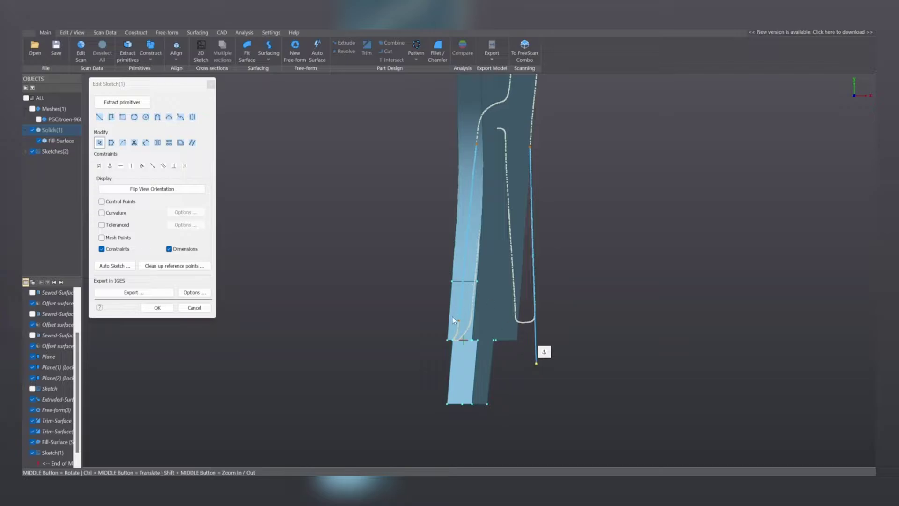
left_click(455, 376)
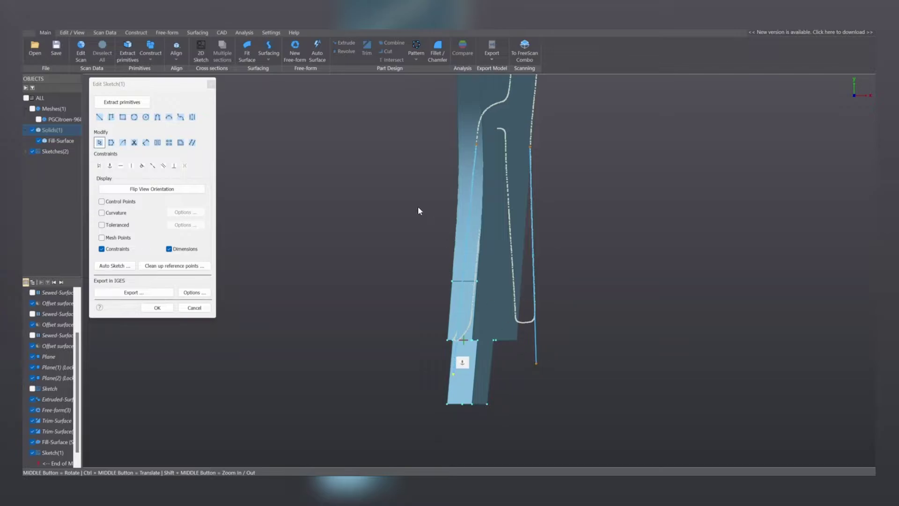
left_click(471, 340)
left_click(565, 340)
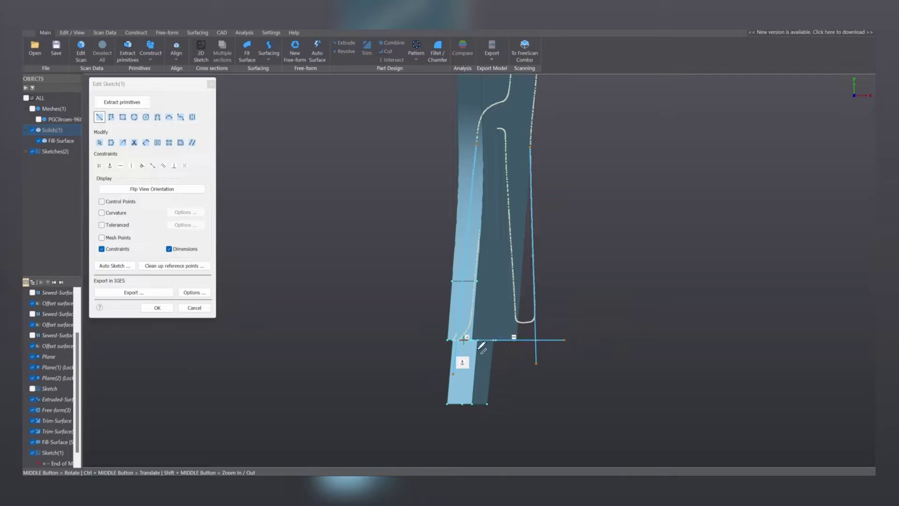
- Extend the horizontal line past the inner side line and trim the overhanging ends so both corners are closed
scroll(469, 350, "up", 4)
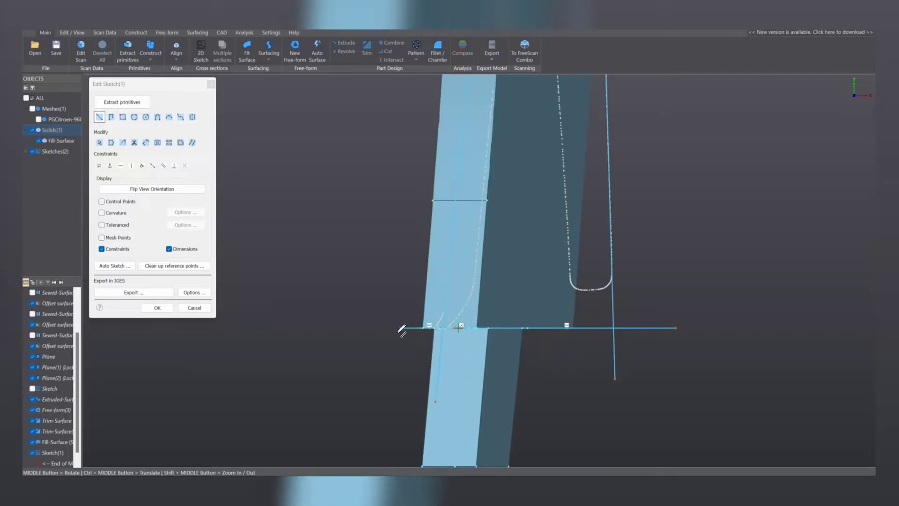
mouse_move(444, 410)
left_mouse_down()
mouse_move(378, 383)
mouse_move(420, 296)
left_mouse_up()
mouse_move(572, 384)
left_mouse_down()
mouse_move(686, 274)
mouse_move(732, 368)
left_mouse_up()
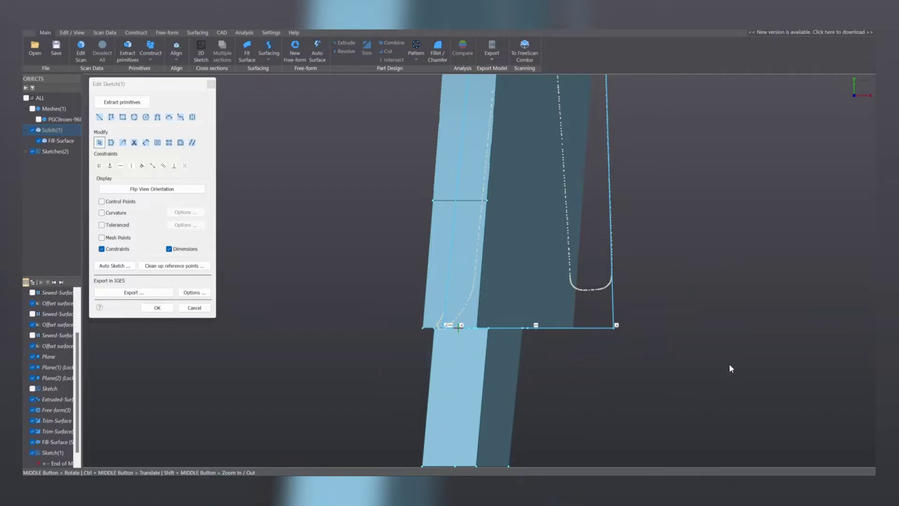
- Trace the section's S-bend with a tangent arc and a short line, and extend the outer side line beyond the bend
scroll(643, 345, "down", 6)
mouse_move(667, 275)
middle_mouse_down("ctrl")
mouse_move(634, 261)
mouse_move(621, 300)
middle_mouse_up("ctrl")
scroll(619, 217, "up", 3)
scroll(570, 250, "up", 3)
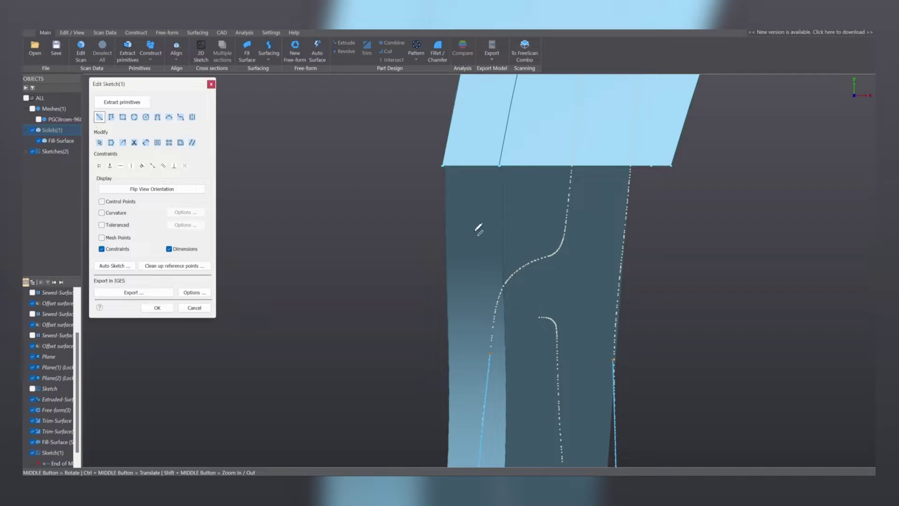
left_click(545, 257)
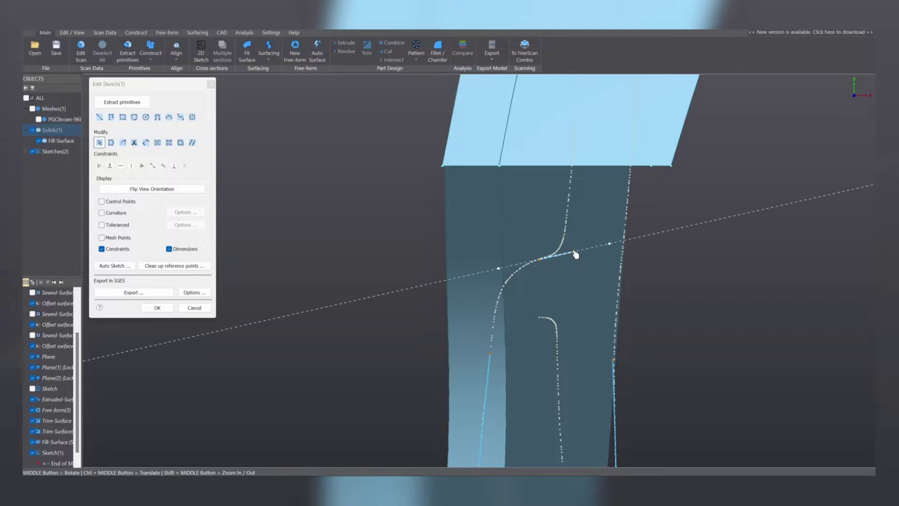
mouse_move(549, 267)
left_mouse_down()
mouse_move(449, 272)
mouse_move(502, 365)
mouse_move(473, 237)
mouse_move(557, 220)
mouse_move(572, 313)
mouse_move(584, 248)
mouse_move(573, 89)
left_mouse_up()
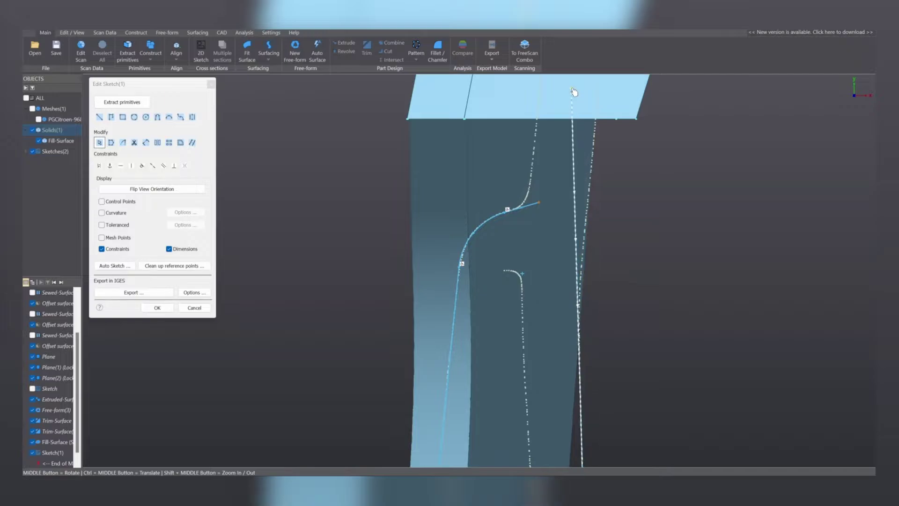
middle_click_drag(572, 89, 536, 212, "ctrl")
- Draw a line joining the short line's end to the outer side line's end, closing the profile, and accept the sketch
left_click(100, 120)
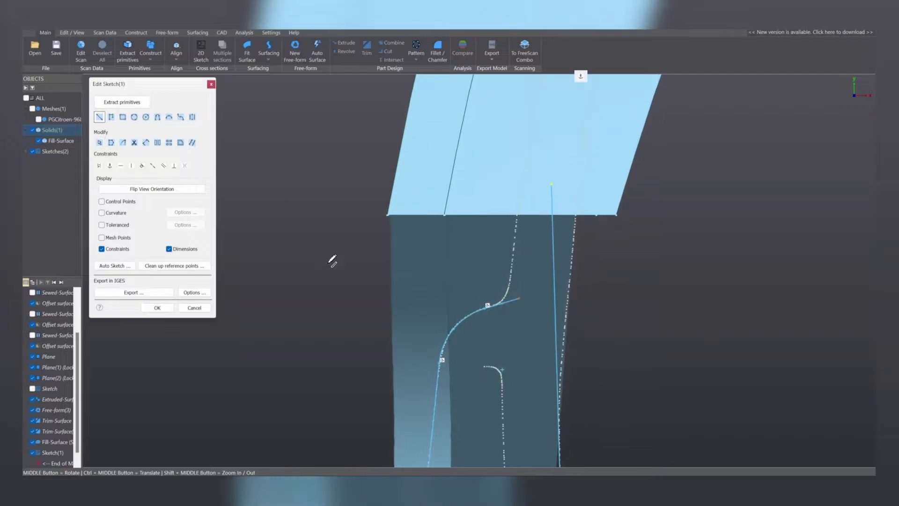
left_click(519, 298)
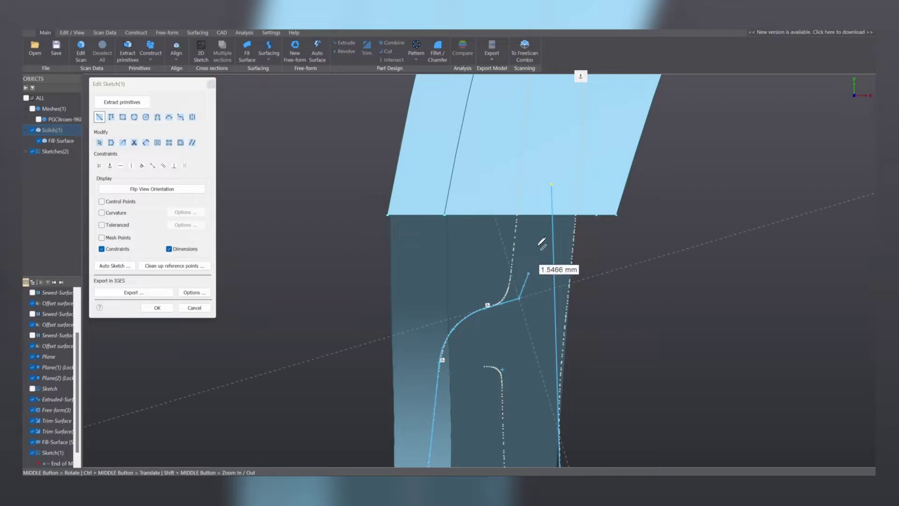
left_click(553, 182)
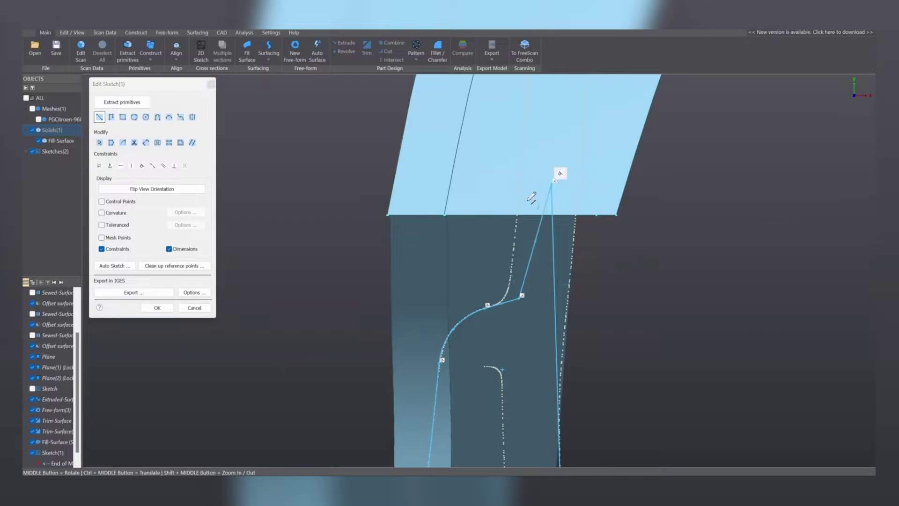
left_click(157, 308)
- Start a solid extrusion of the closed clip profile, with the scan mesh shown and the Fill-Surface solid hidden
mouse_move(622, 311)
middle_mouse_down()
mouse_move(542, 272)
mouse_move(458, 273)
mouse_move(504, 252)
middle_mouse_up()
left_click(432, 259)
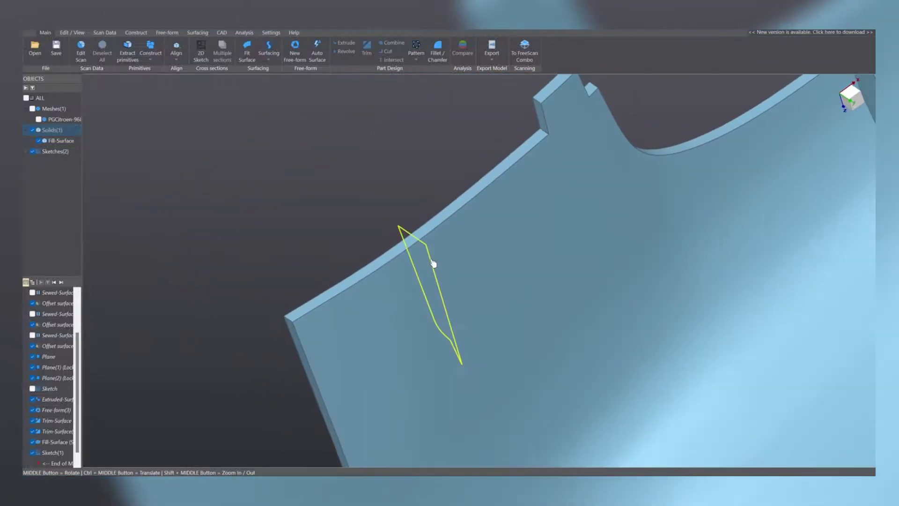
left_click(446, 249)
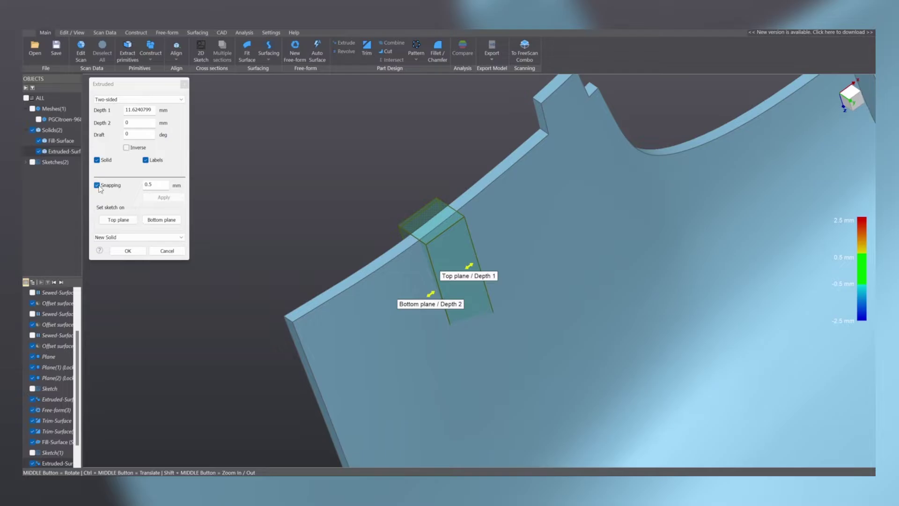
left_click(97, 185)
left_click(32, 109)
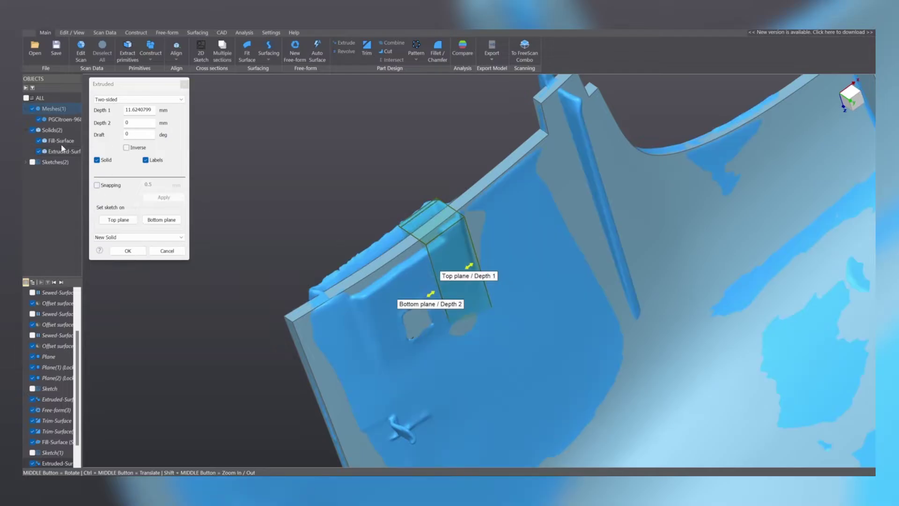
left_click(39, 141)
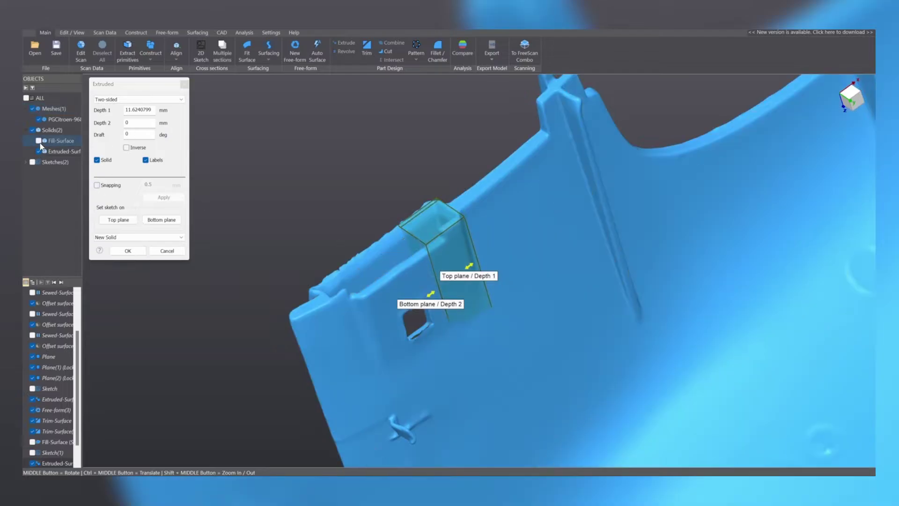
left_click(97, 185)
- Extrude the clip profile on both sides to the clip's end walls, about 11.44 mm and 20.56 mm deep, as a new solid
middle_click_drag(595, 280, 410, 187)
scroll(521, 361, "up", 5)
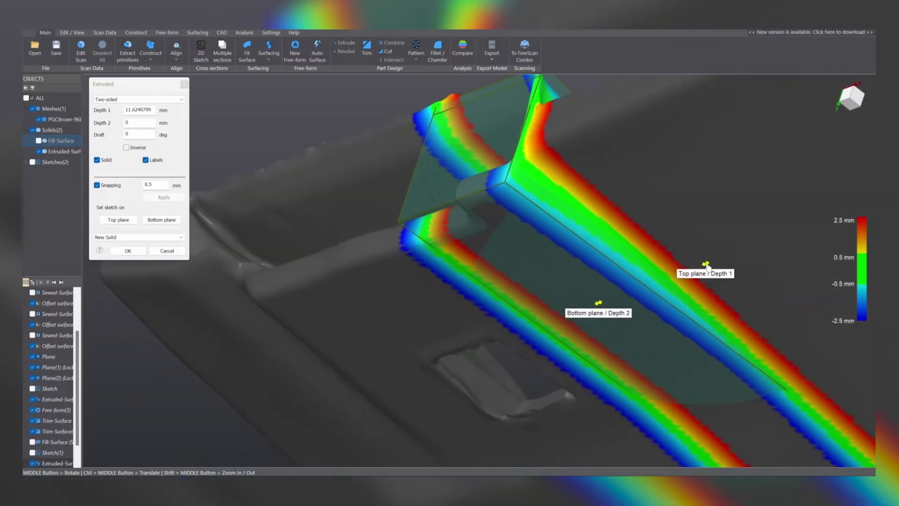
left_click_drag(707, 267, 586, 221)
middle_click_drag(585, 220, 607, 276)
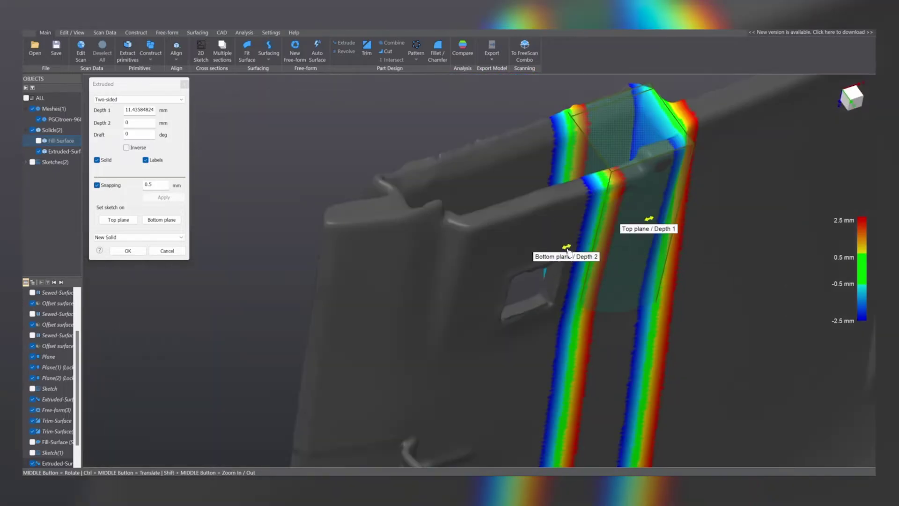
left_click_drag(543, 260, 444, 270)
middle_click_drag(511, 271, 532, 305)
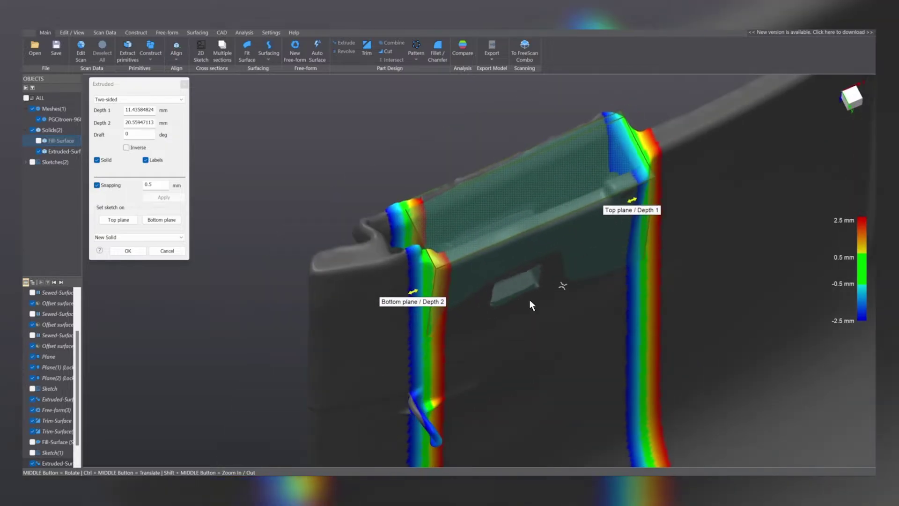
left_click(128, 251)
middle_click_drag(186, 275, 330, 232)
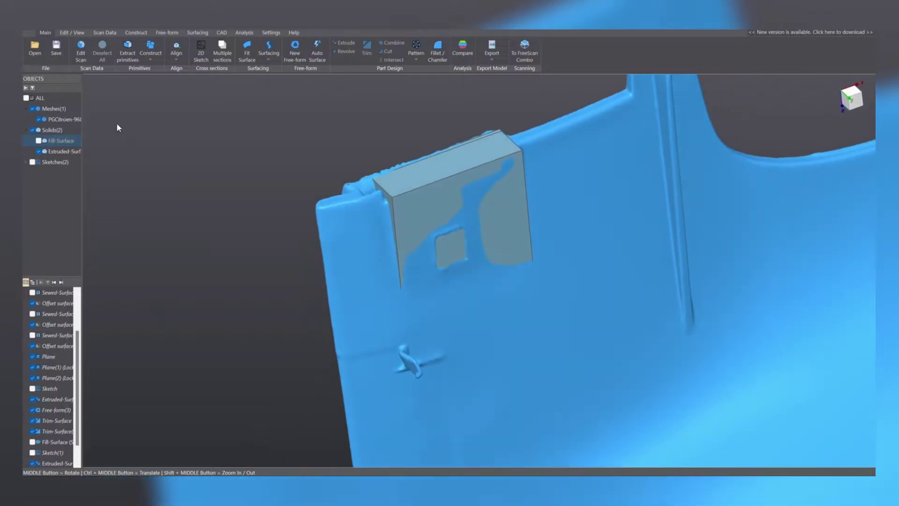
- Hide the extruded clip solid and create a sketch on a section parallel to OYZ through the clip, offset about 35.92 mm
left_click(36, 153)
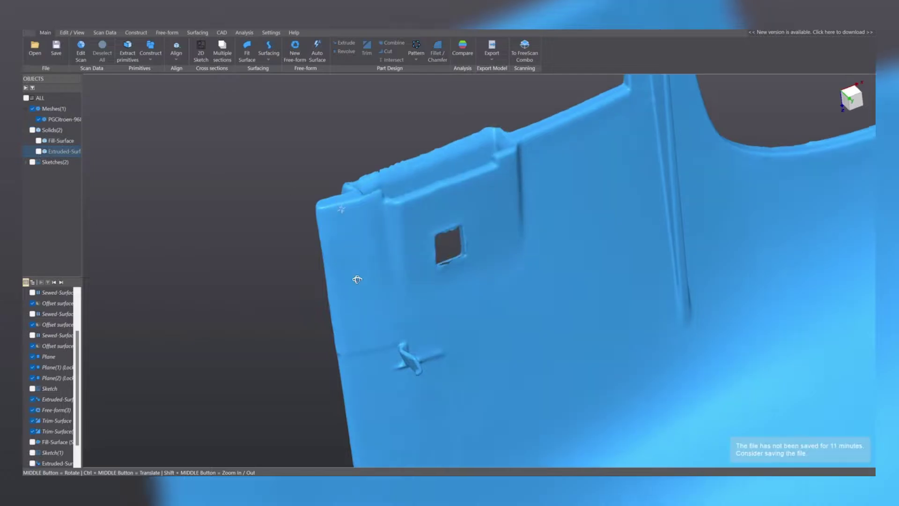
mouse_move(357, 279)
middle_mouse_down()
mouse_move(439, 103)
mouse_move(450, 200)
mouse_move(433, 127)
mouse_move(472, 286)
mouse_move(64, 156)
middle_mouse_up()
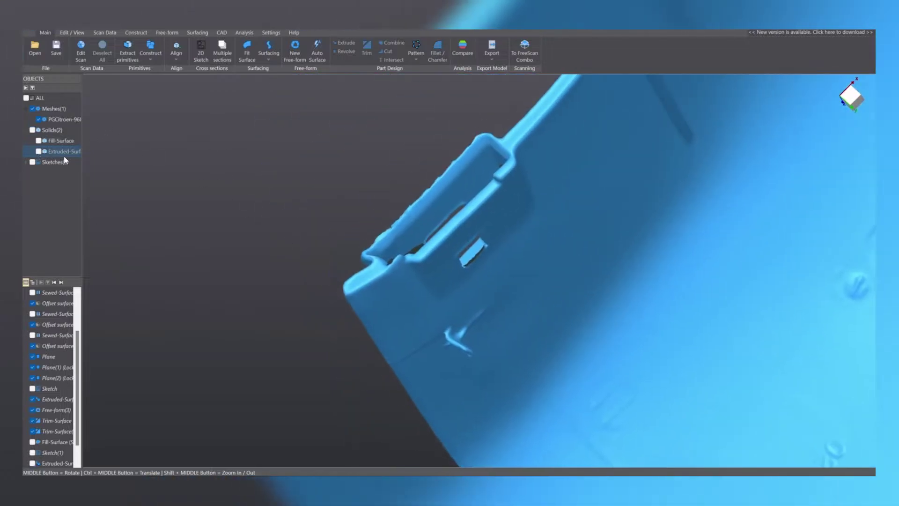
left_click(202, 53)
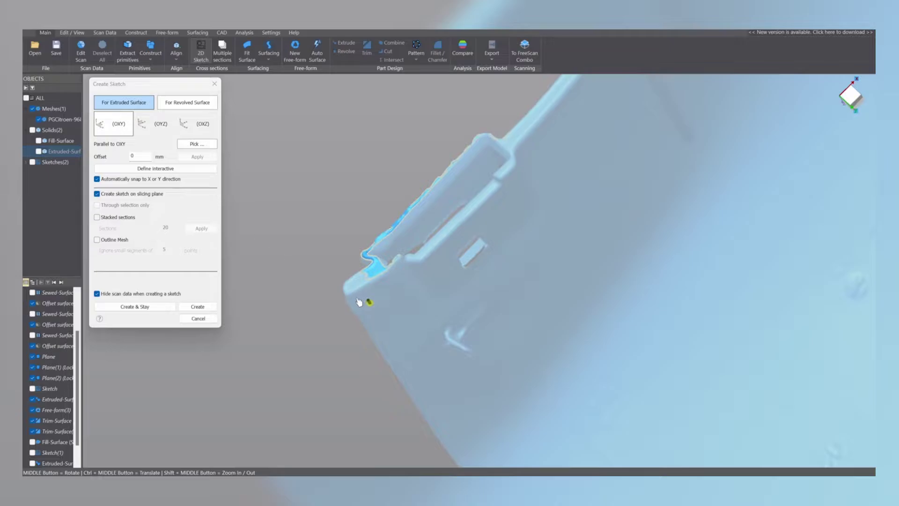
left_click(140, 119)
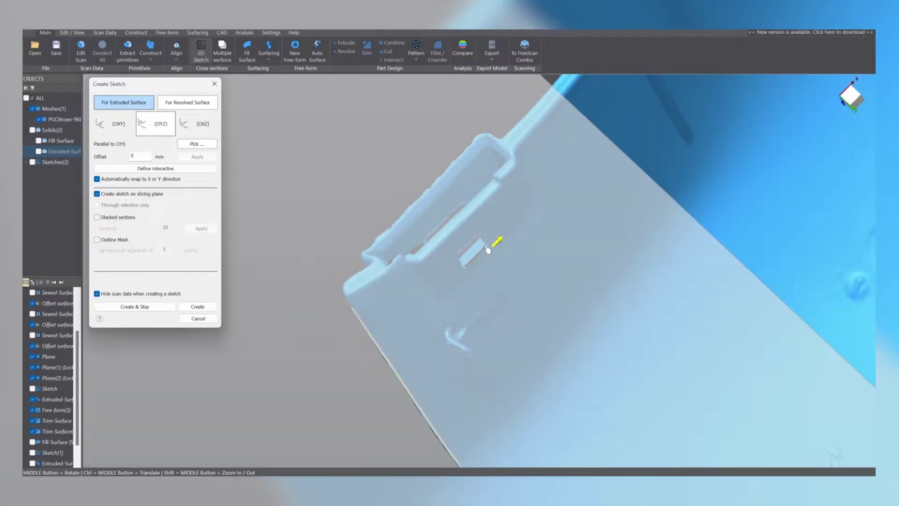
left_click_drag(493, 246, 627, 128)
middle_click_drag(520, 290, 477, 240)
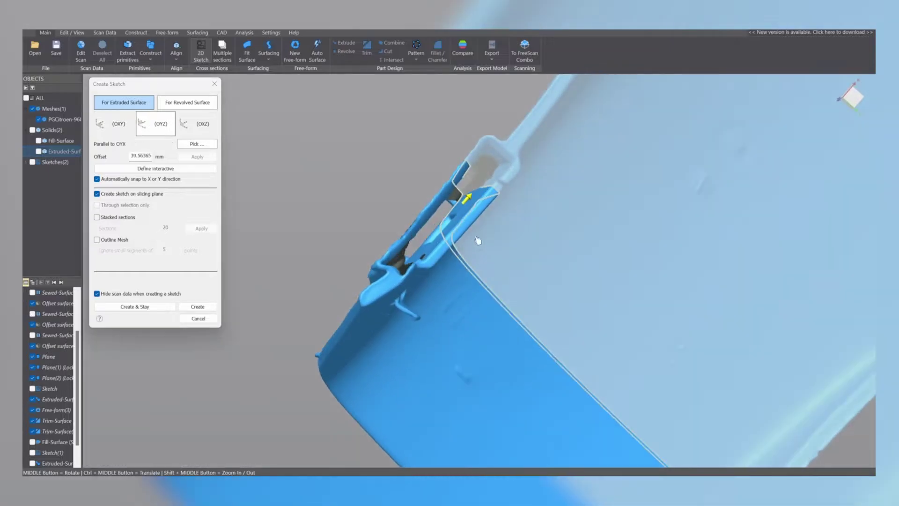
scroll(445, 216, "up", 5)
left_click_drag(471, 223, 444, 243)
middle_click_drag(444, 243, 496, 313)
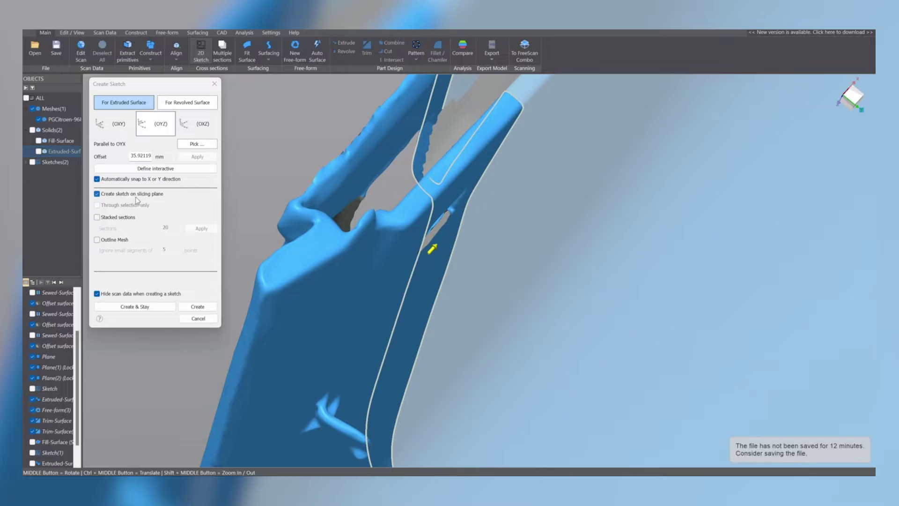
left_click(198, 307)
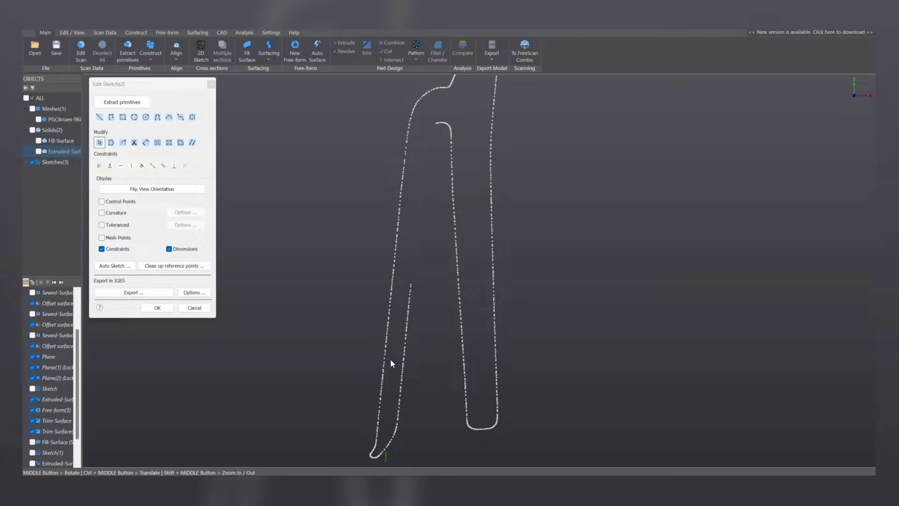
- Fit straight lines along the two inner sides of the clip cavity's section
mouse_move(405, 277)
left_mouse_down()
mouse_move(427, 342)
mouse_move(397, 392)
left_mouse_up()
mouse_move(467, 144)
left_mouse_down()
mouse_move(417, 237)
mouse_move(452, 376)
mouse_move(471, 384)
left_mouse_up()
scroll(445, 119, "up", 4)
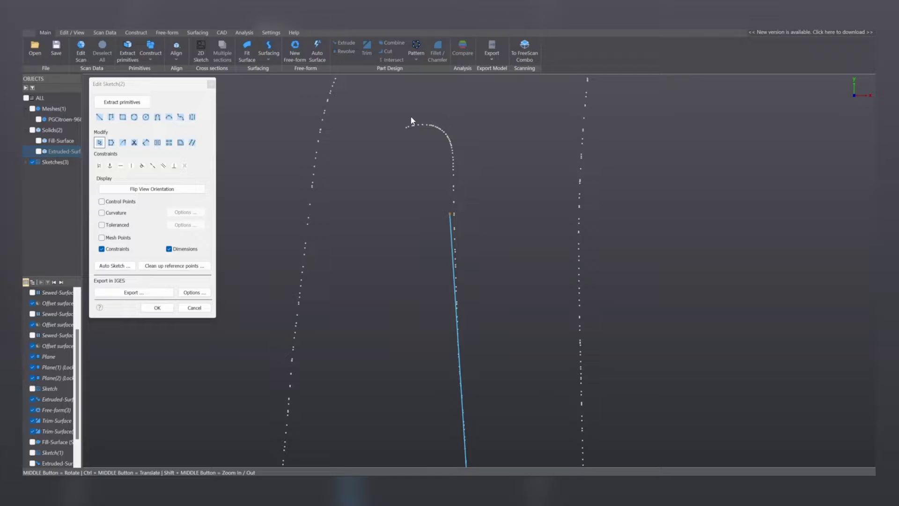
left_click_drag(412, 121, 444, 124)
left_click(422, 127)
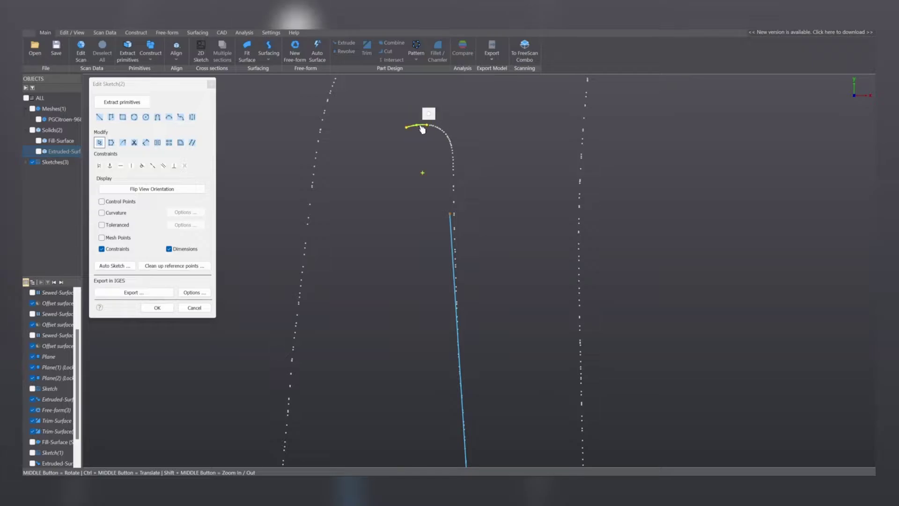
key("Delete")
- Draw a horizontal line about 2 mm long across the cavity's closed end and join it to the nearby inner side line
left_click(100, 117)
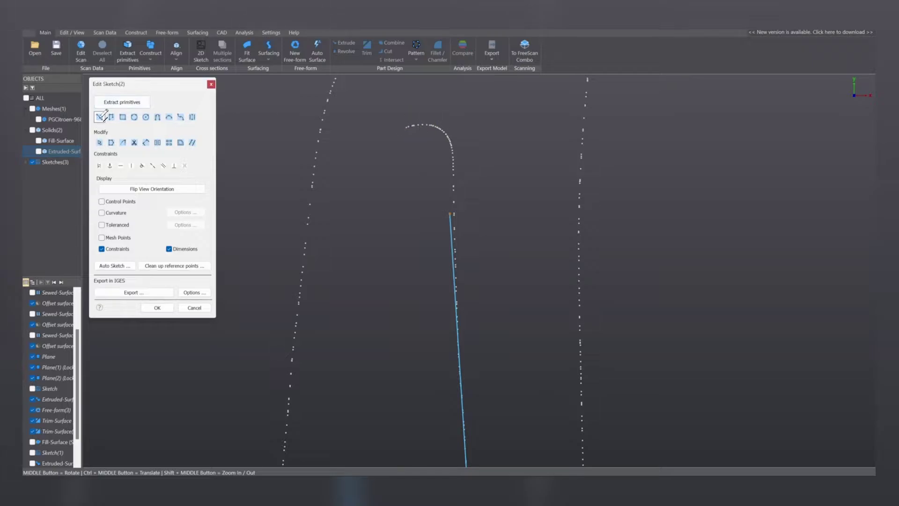
left_click(382, 126)
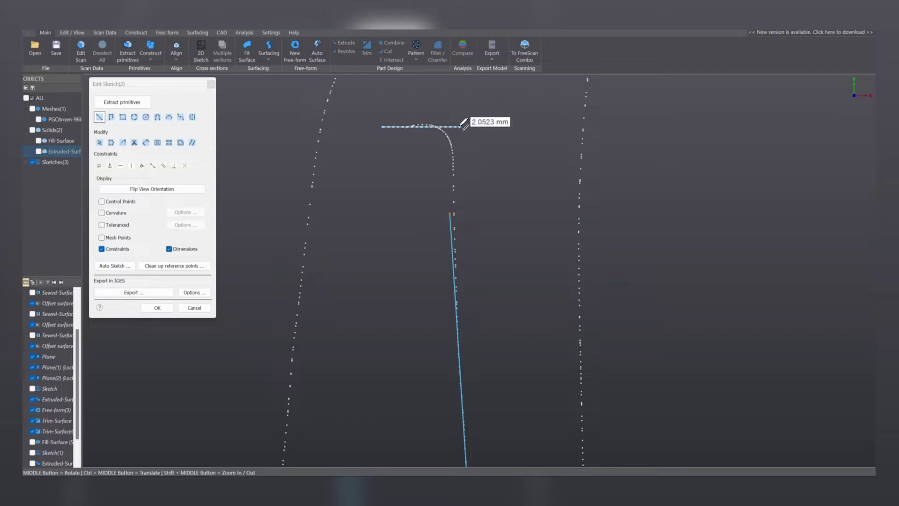
left_click(463, 126)
key("Escape")
left_click(449, 126)
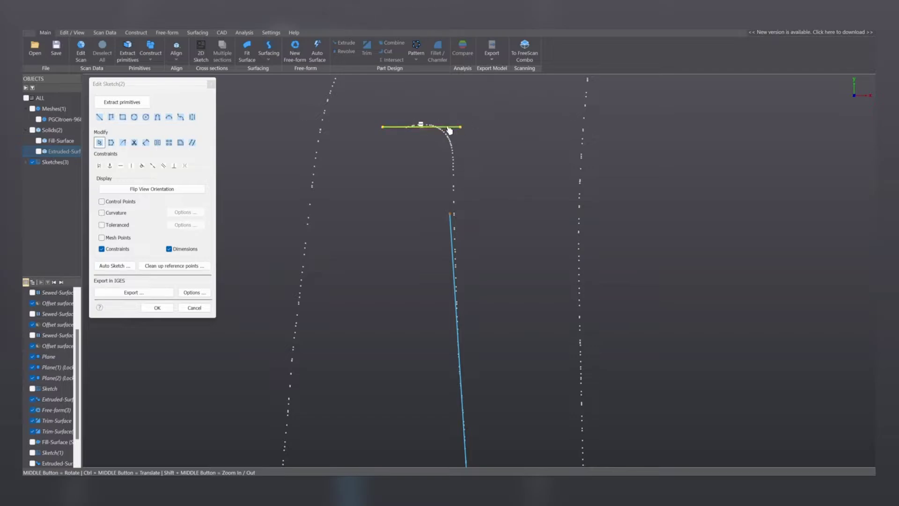
mouse_move(476, 115)
left_mouse_down()
mouse_move(481, 122)
mouse_move(427, 160)
mouse_move(471, 231)
mouse_move(412, 137)
mouse_move(471, 206)
left_mouse_up()
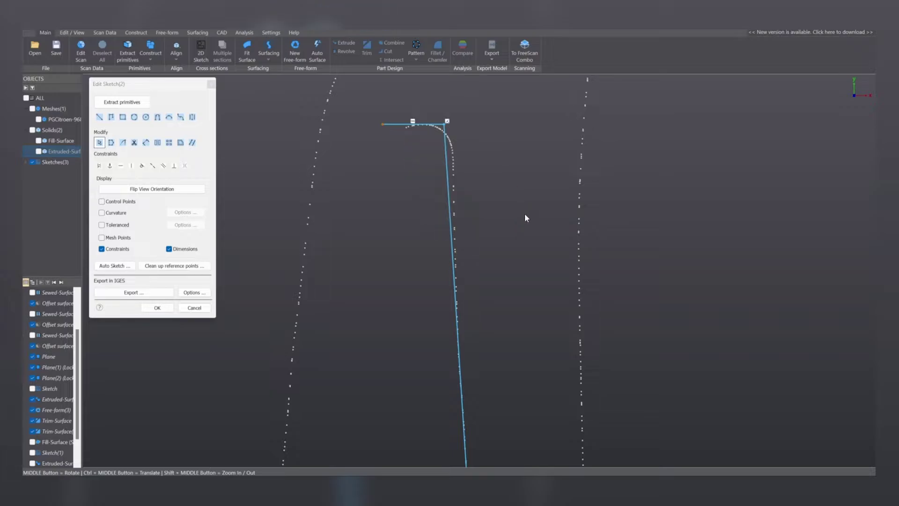
- Realign the joined side line with the section points, and extend the opposite side line to form a corner with the horizontal line
left_click(447, 145)
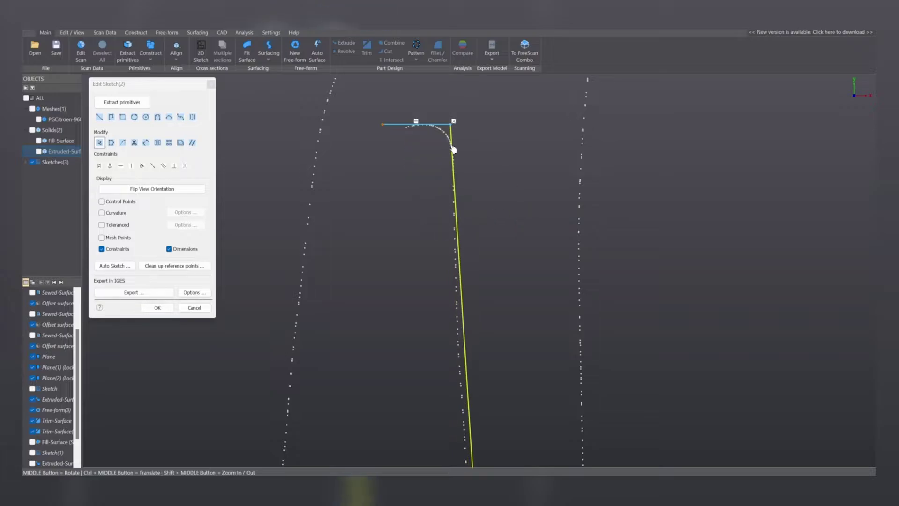
mouse_move(473, 195)
middle_mouse_down()
mouse_move(510, 218)
mouse_move(486, 207)
middle_mouse_up()
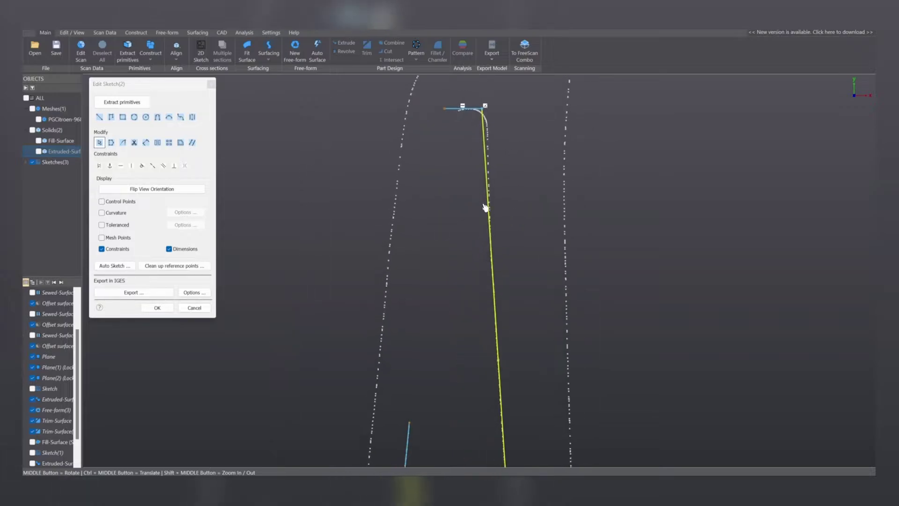
mouse_move(412, 429)
left_mouse_down()
mouse_move(456, 180)
mouse_move(437, 131)
left_mouse_up()
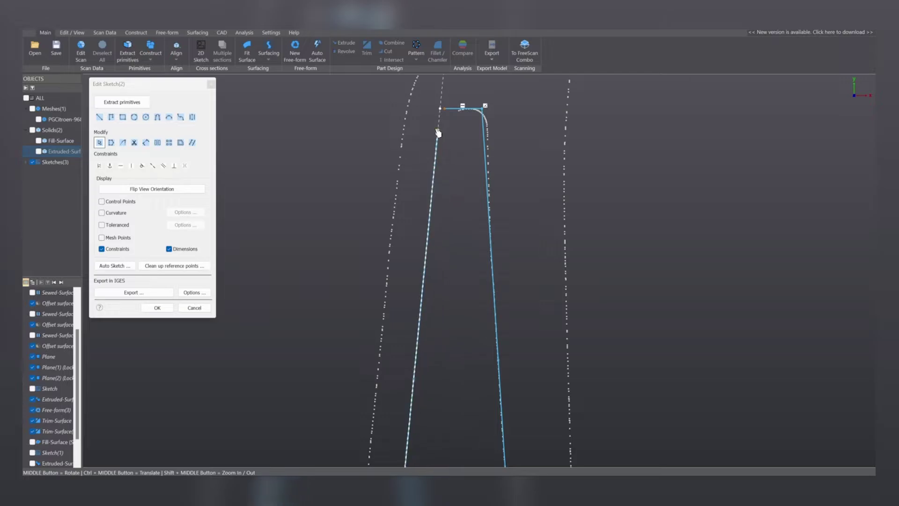
mouse_move(456, 86)
left_mouse_down()
mouse_move(424, 147)
mouse_move(434, 90)
mouse_move(416, 143)
mouse_move(450, 110)
mouse_move(417, 175)
left_mouse_up()
- Extend both inner side lines beyond the clip section's open end
scroll(449, 281, "down", 5)
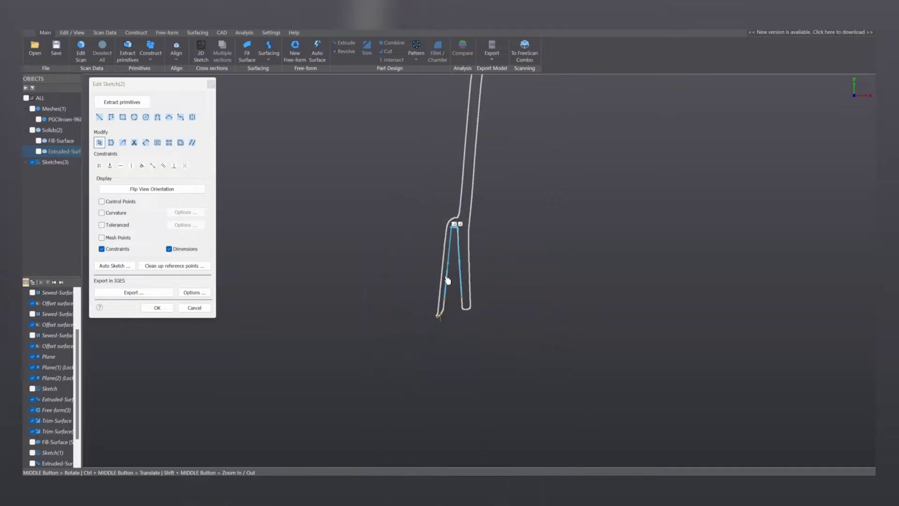
middle_click_drag(451, 300, 507, 168, "ctrl")
scroll(508, 167, "up", 6)
left_click_drag(471, 158, 456, 252)
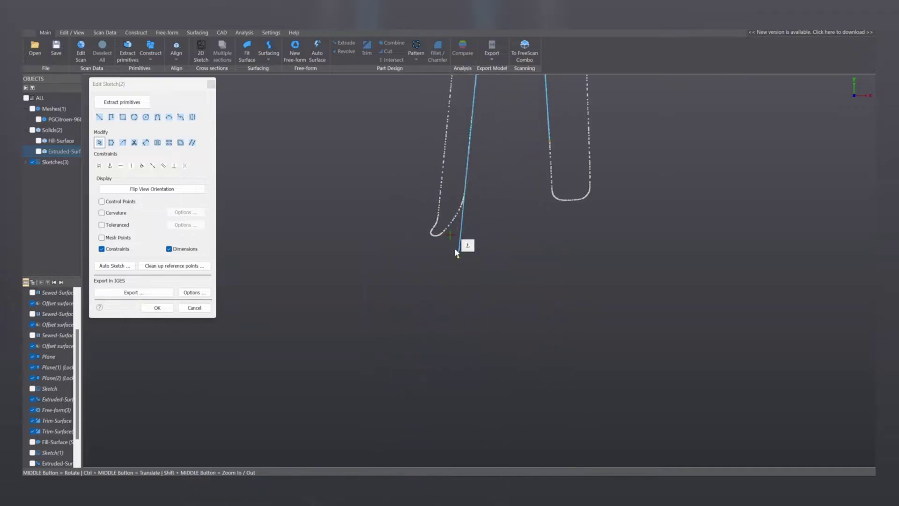
left_click_drag(551, 145, 557, 254)
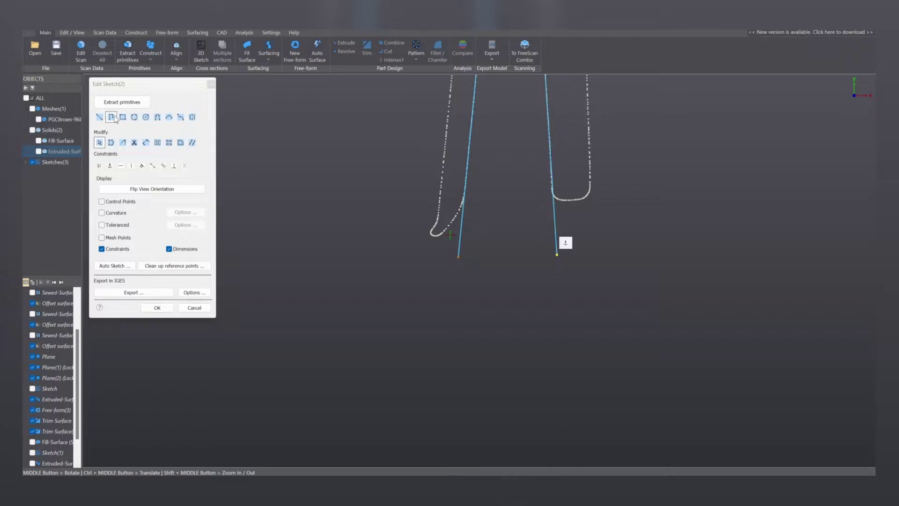
- Close the cavity profile with a line between the two extended side line ends and accept the sketch
left_click(100, 117)
left_click(459, 256)
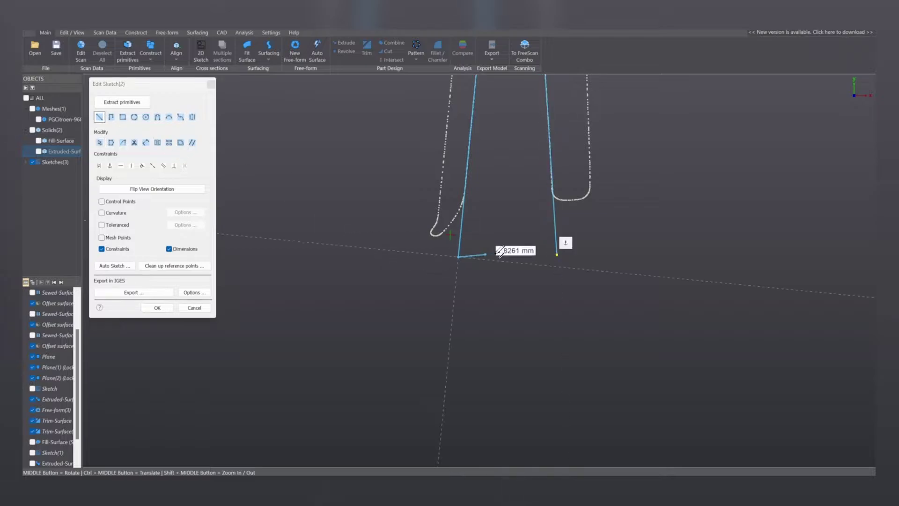
left_click(557, 254)
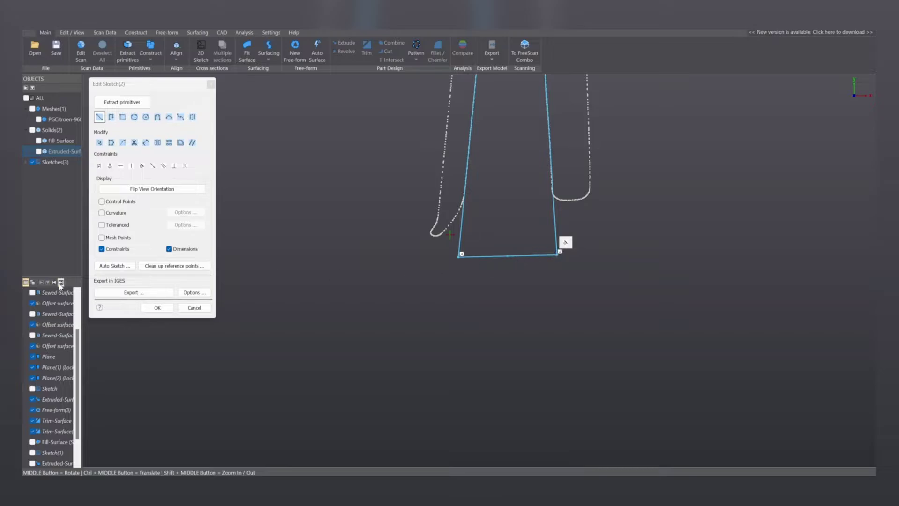
left_click(157, 308)
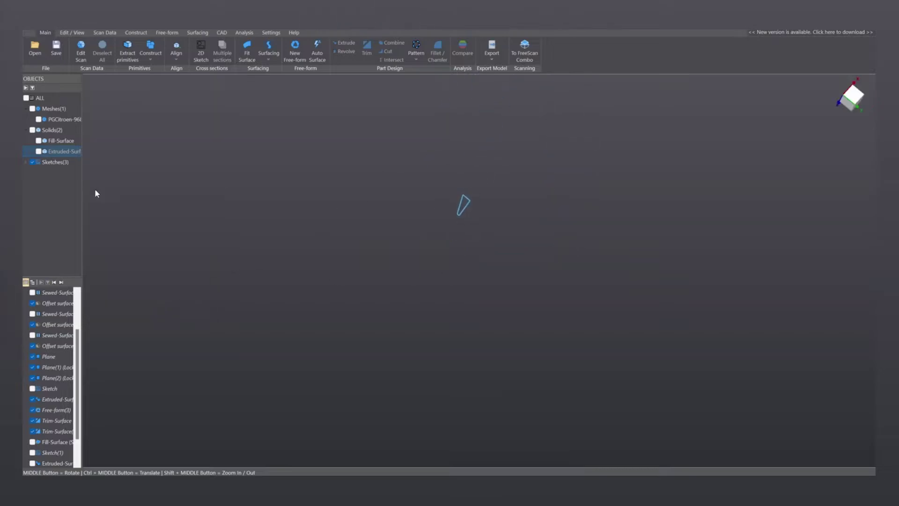
- Show the scan mesh and start extruding the cavity profile, with Depth 1 at about 9.73 mm to meet the clip's inner end wall
left_click(32, 108)
scroll(417, 201, "up", 6)
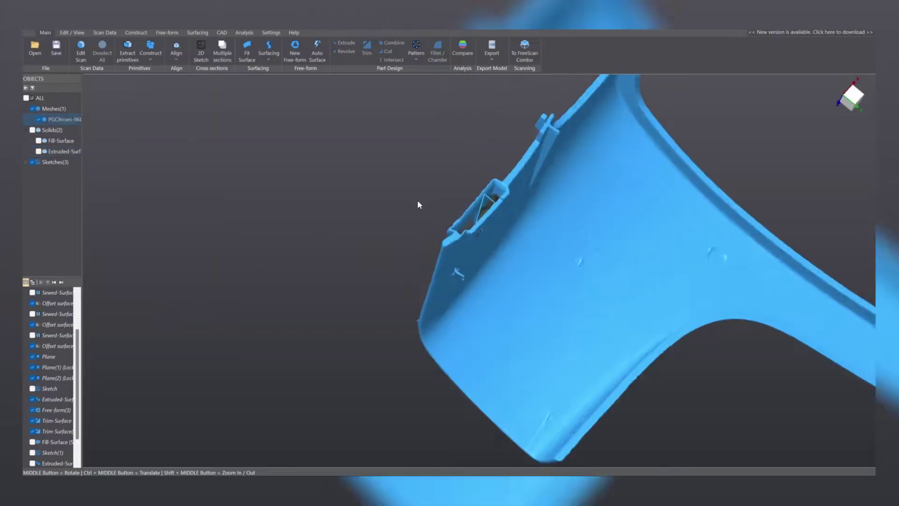
left_click(525, 190)
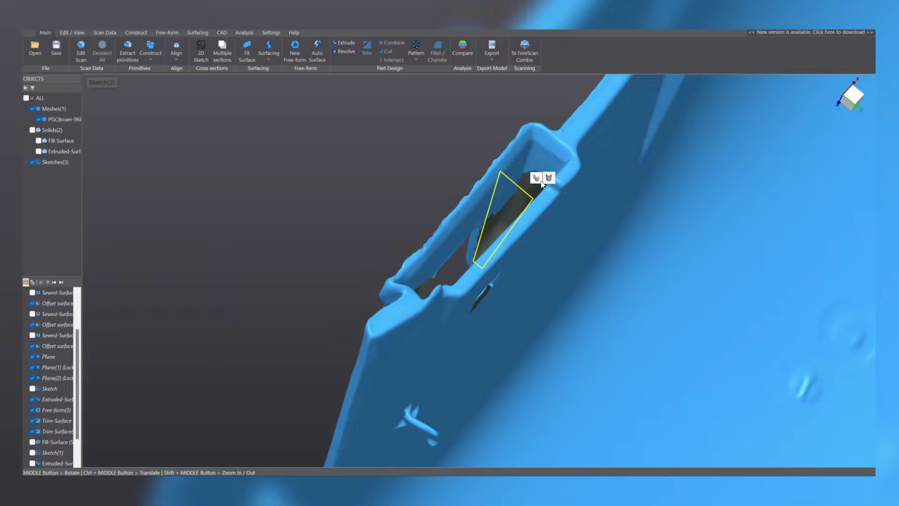
left_click(536, 178)
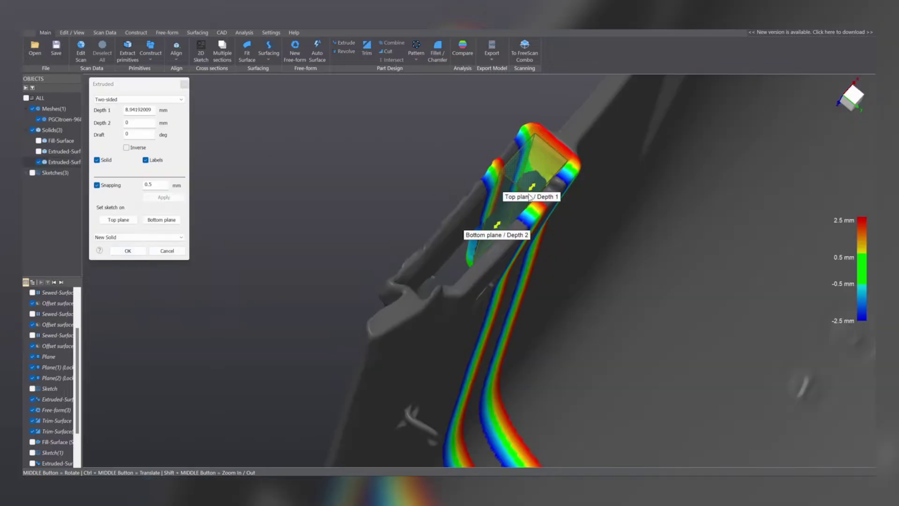
left_click_drag(532, 192, 543, 165)
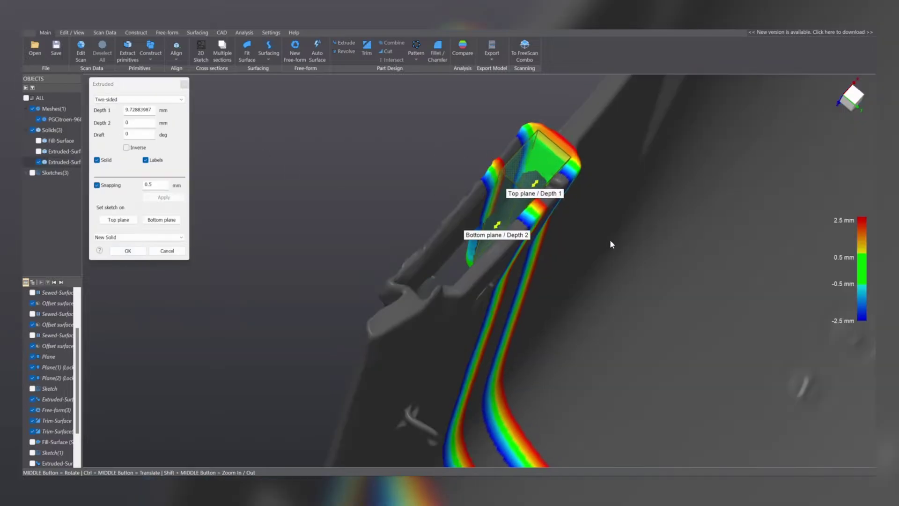
- Set the cavity extrusion's Depth 2 to about 18.69 mm towards the opposite end of the clip
middle_click_drag(612, 244, 567, 152)
left_click_drag(525, 185, 446, 262)
middle_click_drag(509, 240, 481, 193)
left_click_drag(473, 249, 472, 249)
middle_click_drag(517, 274, 457, 160)
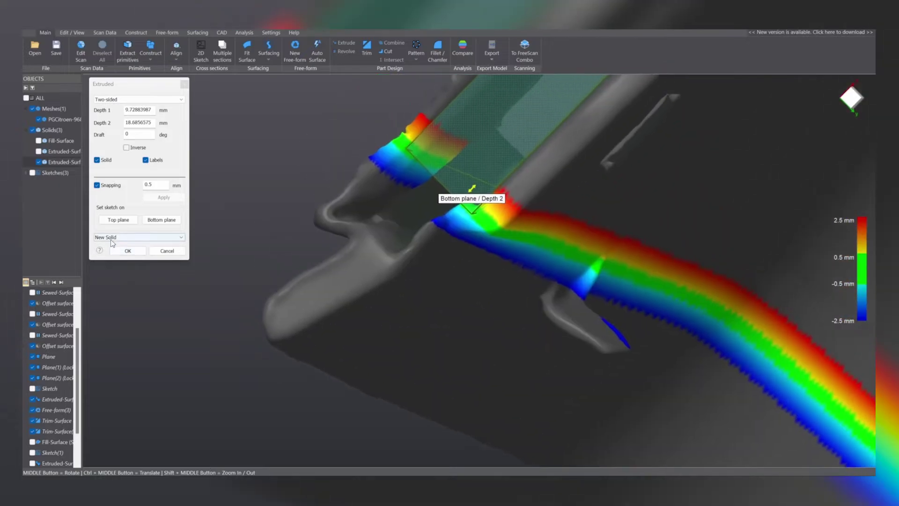
- Accept the two-sided cavity extrusion as a new solid
left_click(117, 254)
scroll(400, 223, "down", 5)
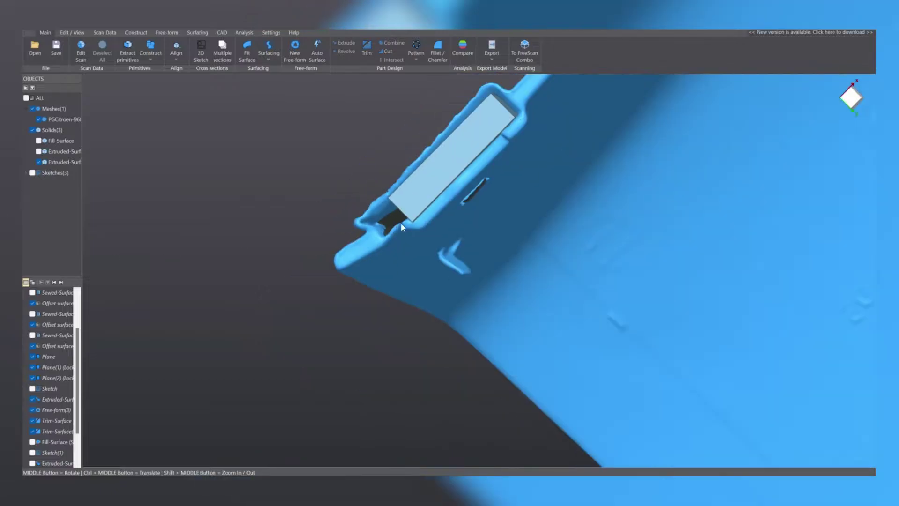
- Create an OXZ section sketch at an offset of about -1.89 mm, cutting through the clip's U-shaped recess
middle_click_drag(463, 217, 478, 267, "ctrl")
scroll(508, 236, "down", 2)
mouse_move(508, 236)
middle_mouse_down()
mouse_move(496, 140)
mouse_move(508, 225)
mouse_move(707, 225)
mouse_move(628, 259)
mouse_move(421, 275)
mouse_move(441, 269)
mouse_move(429, 260)
middle_mouse_up()
left_click(201, 52)
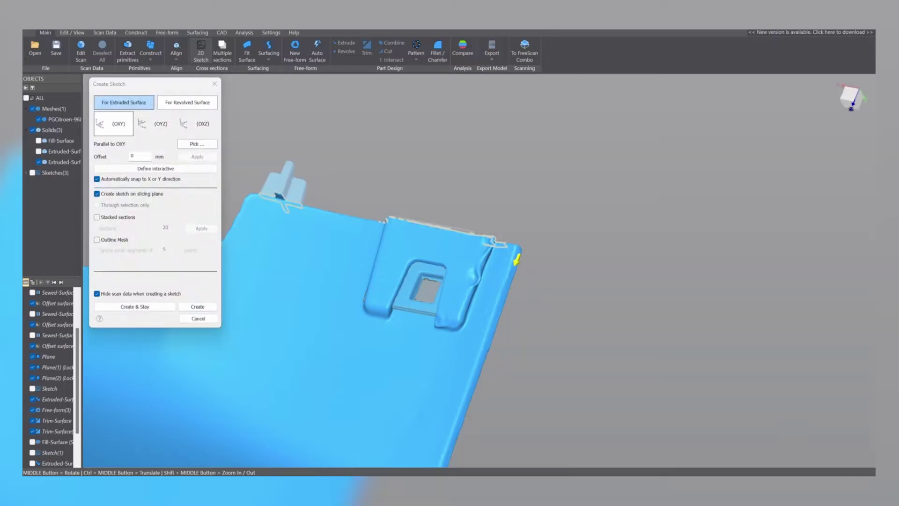
left_click(152, 125)
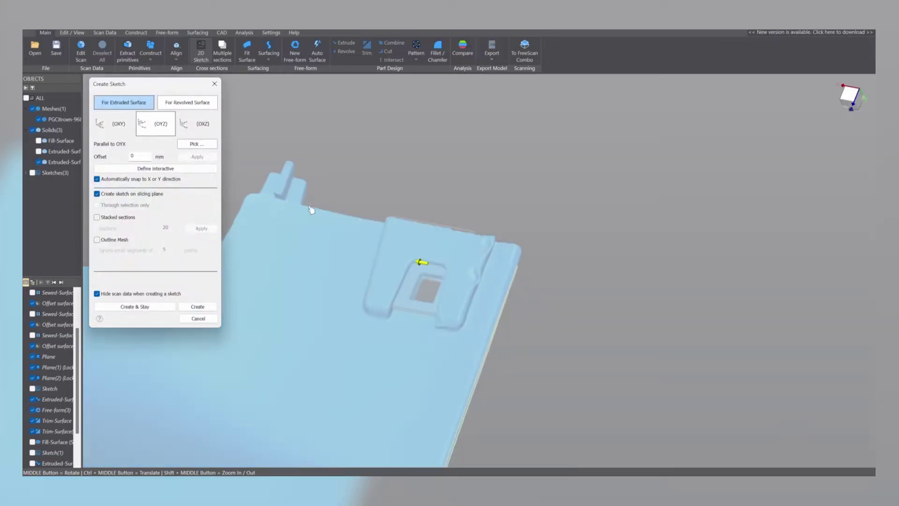
left_click(199, 127)
middle_click_drag(339, 307, 385, 286)
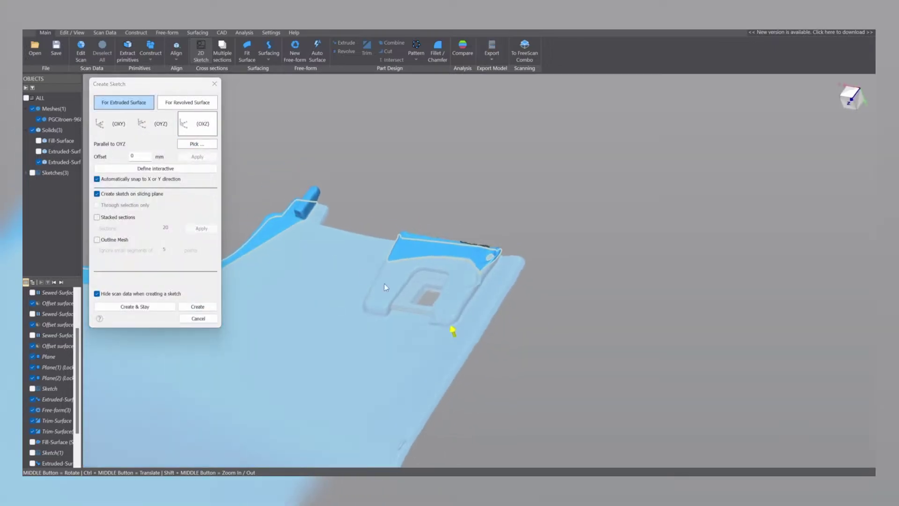
left_click_drag(455, 334, 456, 339)
middle_click_drag(454, 338, 485, 327)
left_click_drag(486, 323, 487, 324)
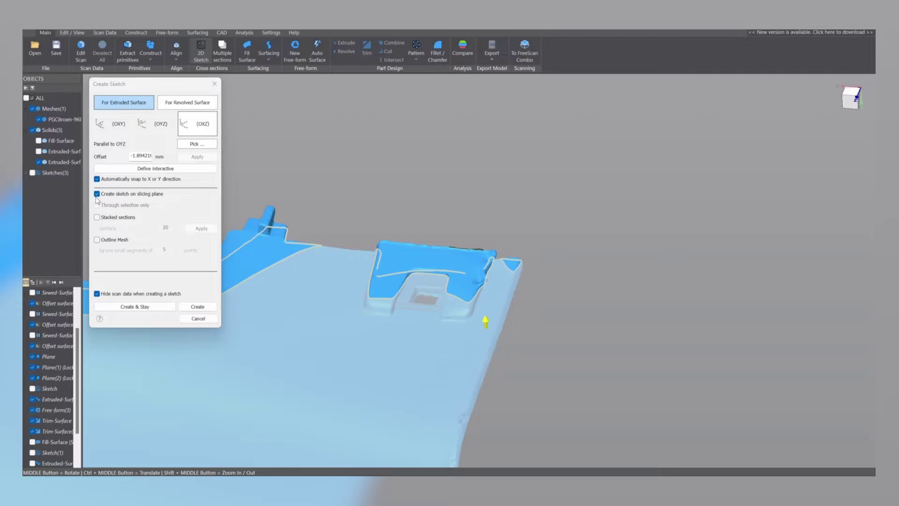
left_click(197, 307)
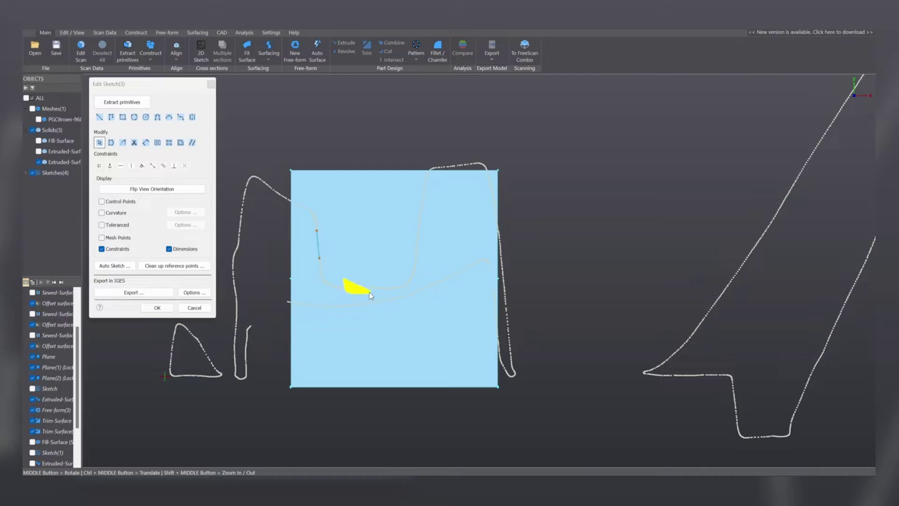
- Fit straight lines to the closed end and both sides of the U-shaped recess section and join them at the corners
left_click_drag(385, 280, 386, 285)
mouse_move(436, 252)
left_mouse_down()
mouse_move(407, 231)
mouse_move(426, 244)
left_mouse_up()
left_click_drag(370, 291, 366, 287)
mouse_move(420, 251)
left_mouse_down()
mouse_move(373, 296)
mouse_move(409, 303)
left_mouse_up()
left_click_drag(339, 249, 323, 257)
left_click_drag(339, 296, 352, 292)
mouse_move(323, 262)
left_mouse_down()
mouse_move(360, 297)
mouse_move(398, 310)
left_mouse_up()
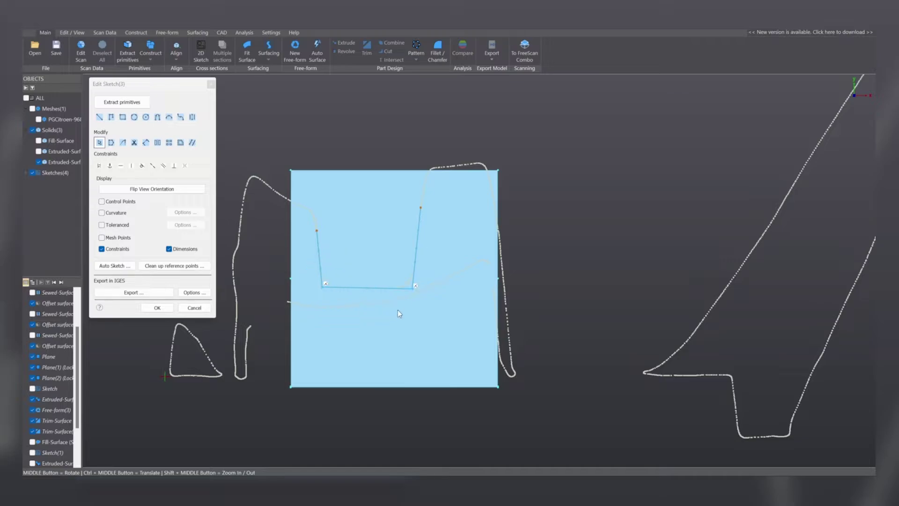
- Round both corners of the U-shaped profile to follow the scanned section
left_click_drag(315, 293, 340, 295)
left_click_drag(403, 312, 378, 293)
left_click_drag(431, 273, 429, 276)
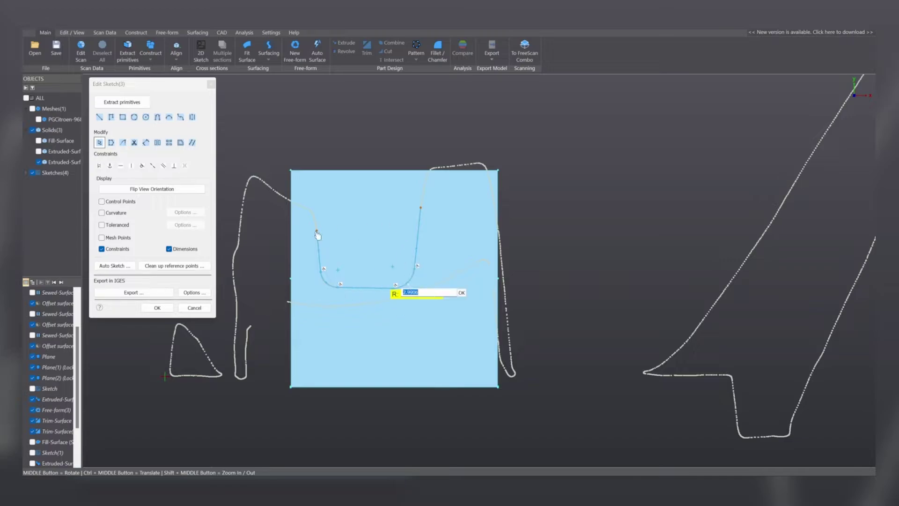
- Extend both side lines of the U-shaped profile past the clip block's edge
left_click_drag(317, 235, 314, 204)
left_click_drag(306, 151, 309, 153)
left_click_drag(424, 205, 428, 150)
- Close the U-shaped profile with a line between the two extended side ends and accept the sketch
left_click(99, 117)
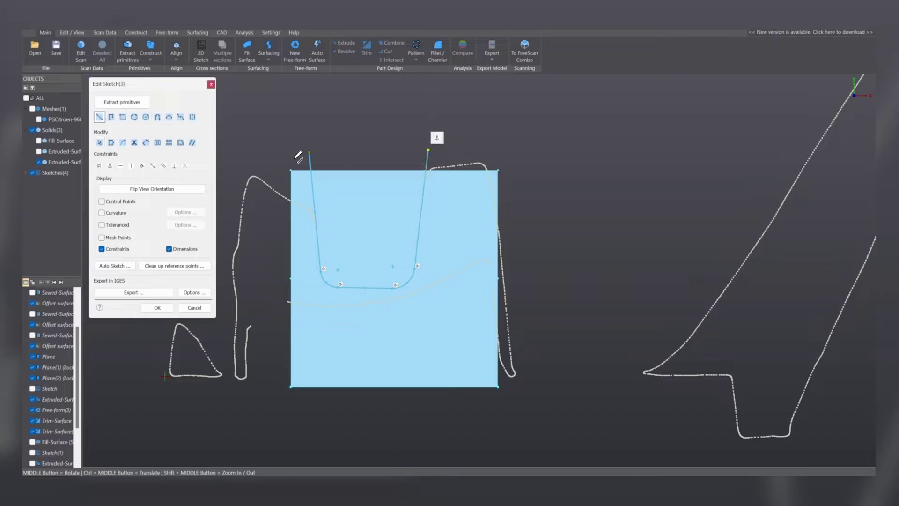
left_click(309, 152)
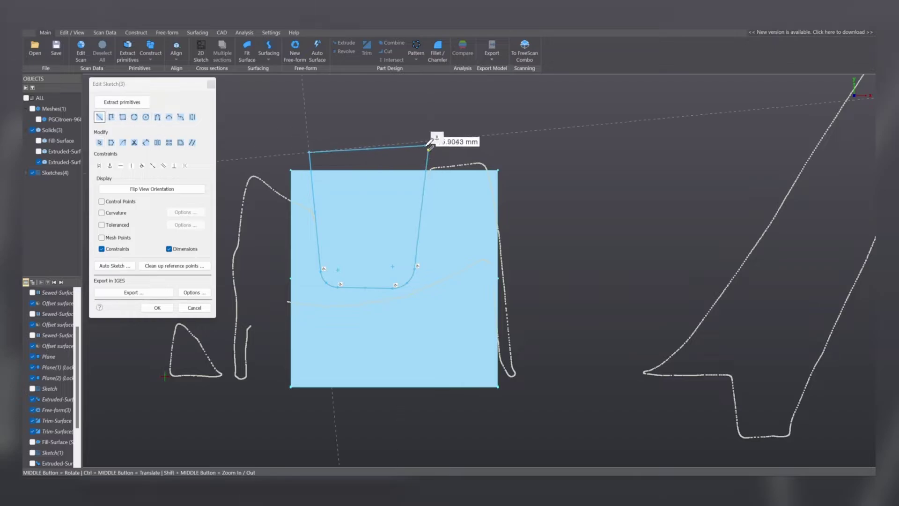
left_click(428, 149)
left_click(157, 308)
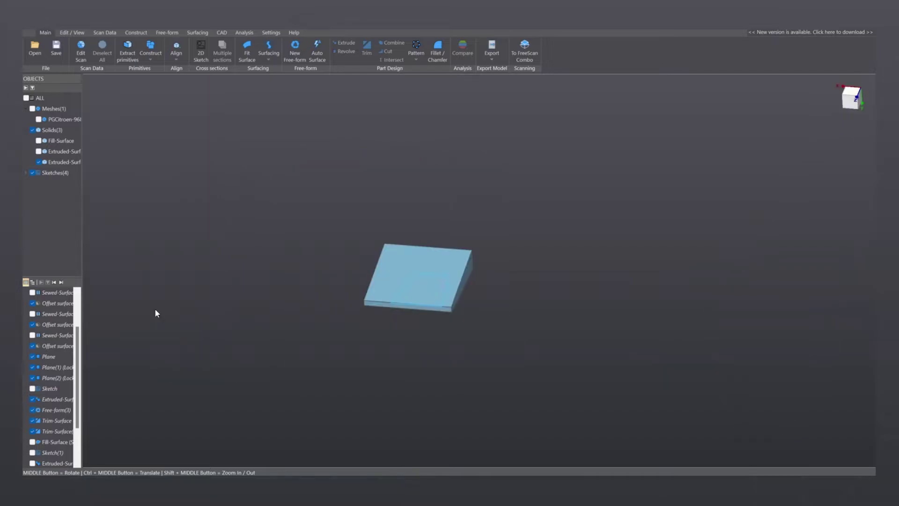
- Start a two-sided extrusion of the U-shaped profile with Depth 1 at about 12.51 mm
middle_click_drag(357, 322, 393, 319)
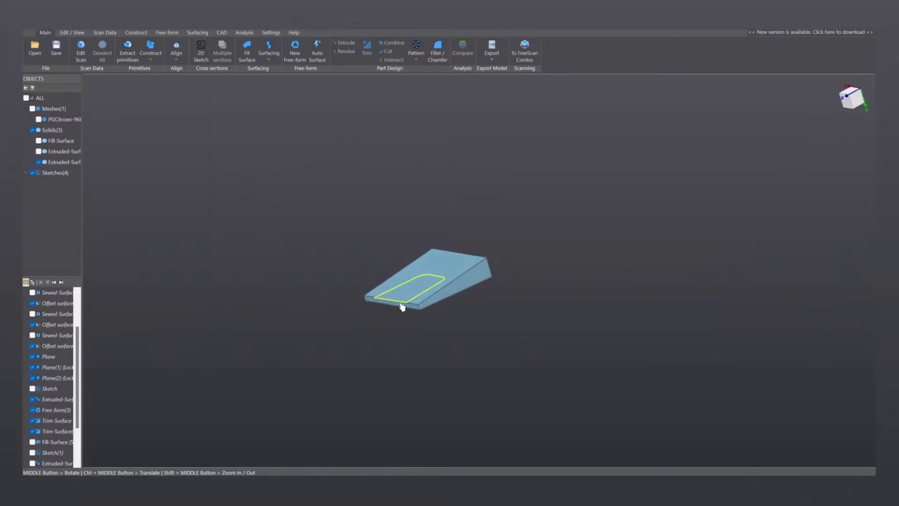
scroll(412, 295, "up", 3)
scroll(408, 319, "down", 3)
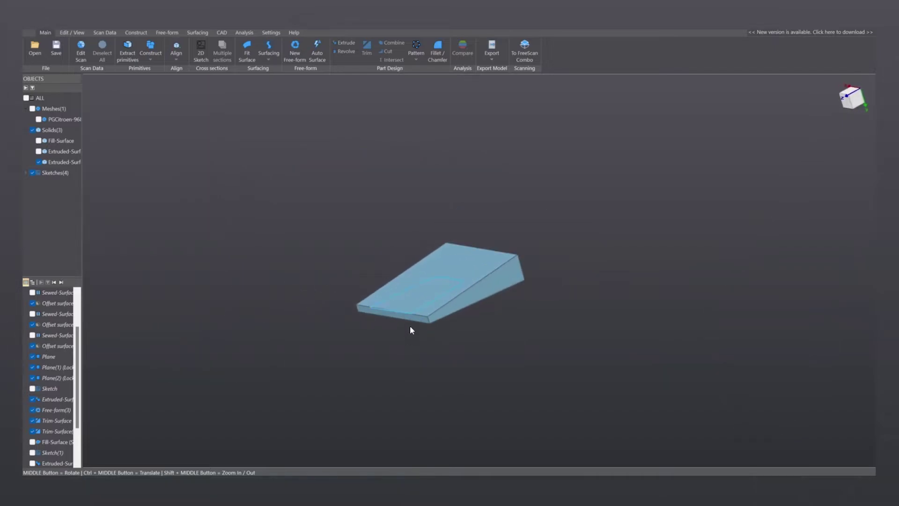
left_click(423, 308)
left_click(435, 298)
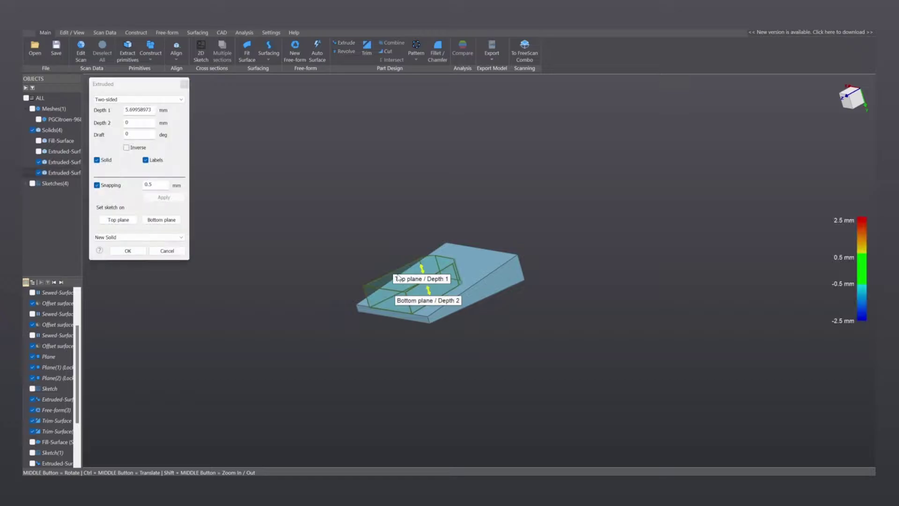
left_click_drag(426, 269, 409, 218)
- Set the U-shaped extrusion's Depth 2 to about 2.47 mm into the wedge block and accept it as a new solid
middle_click_drag(425, 273, 355, 255)
scroll(400, 294, "up", 3)
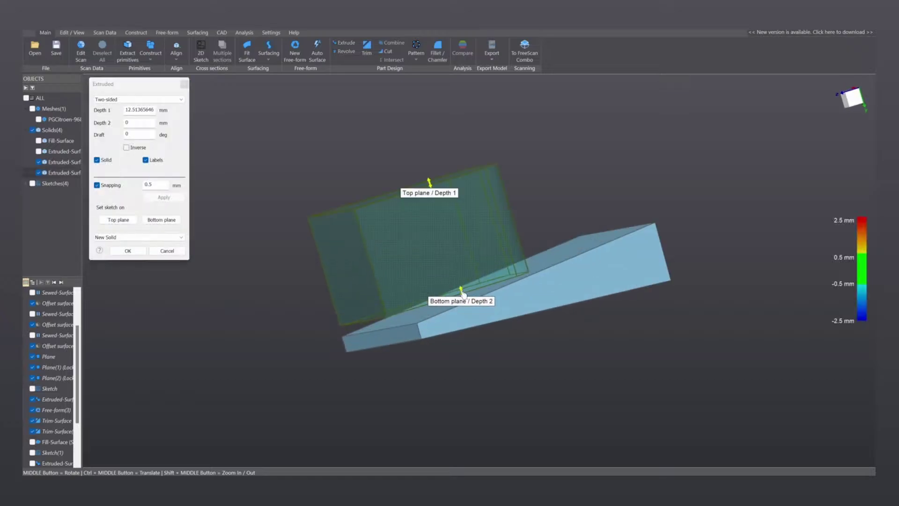
left_click_drag(461, 293, 473, 317)
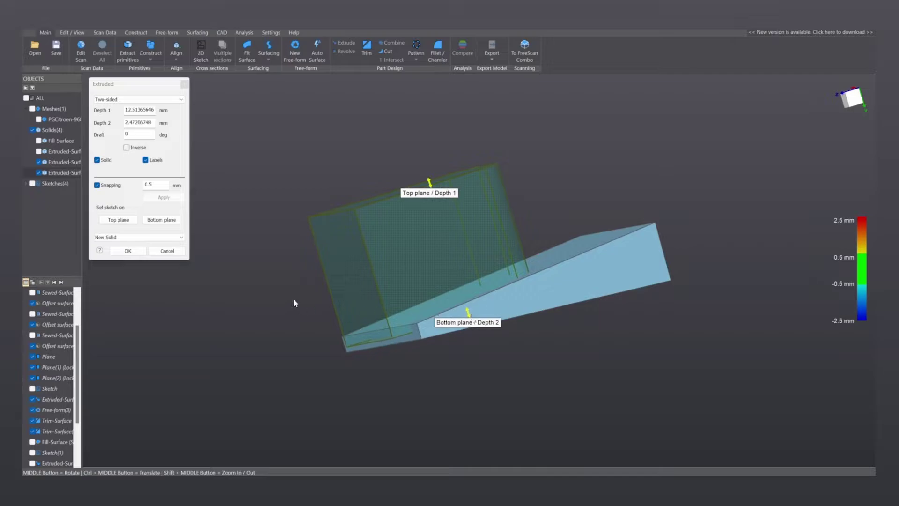
left_click(117, 251)
scroll(401, 305, "down", 3)
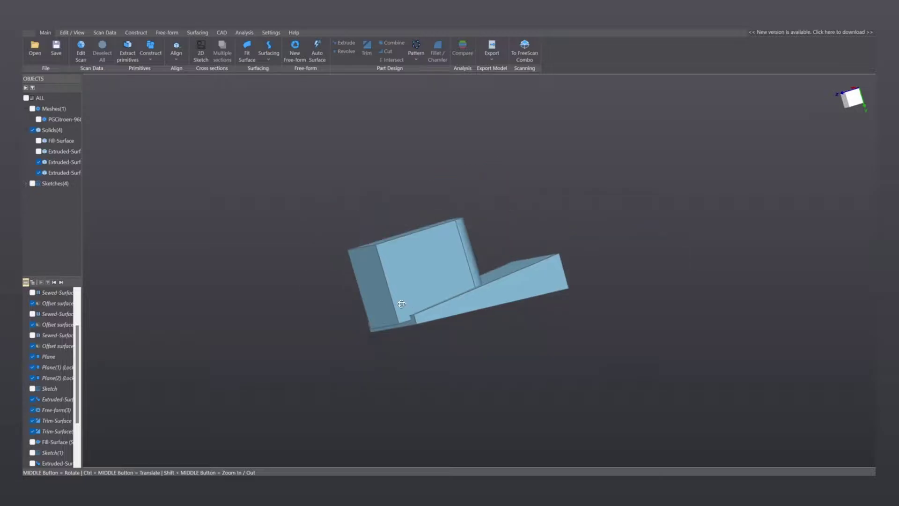
- Show the scan mesh and create an OXZ section sketch that cuts through the clip's small rectangular hole
middle_click_drag(401, 304, 339, 262)
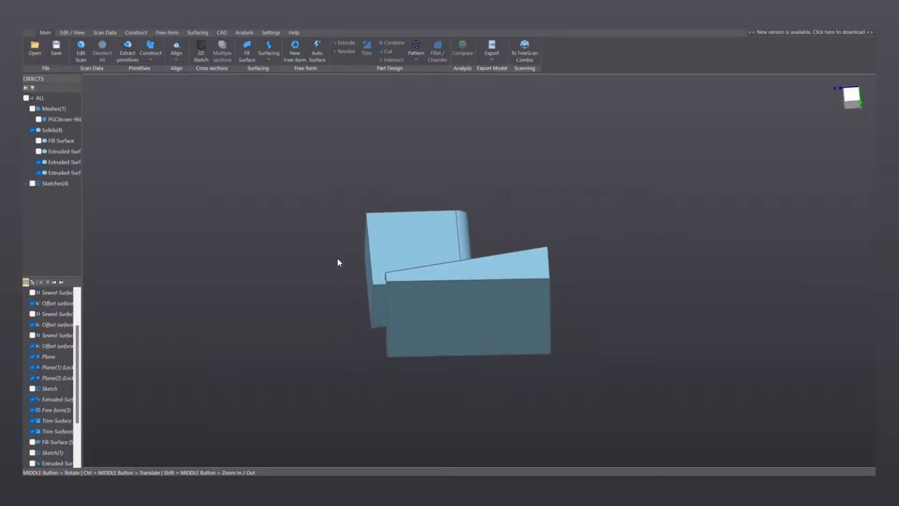
left_click(39, 119)
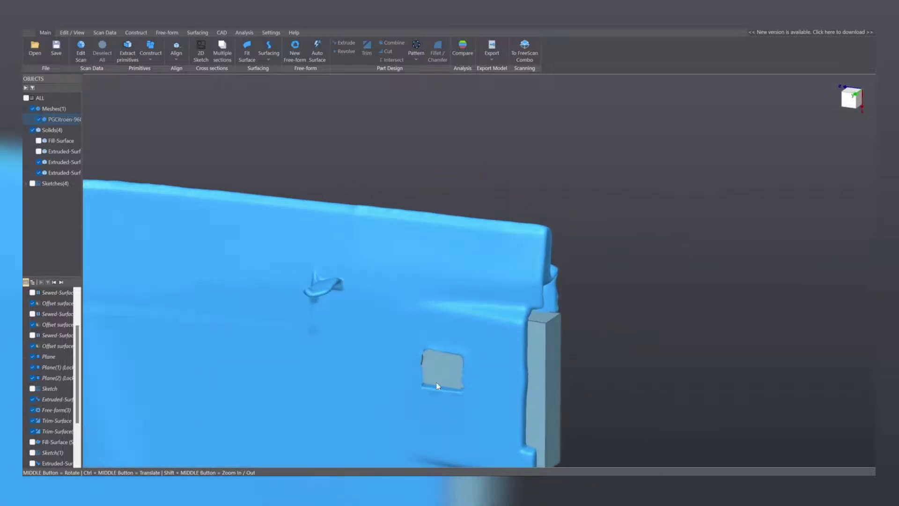
middle_click_drag(436, 385, 419, 304)
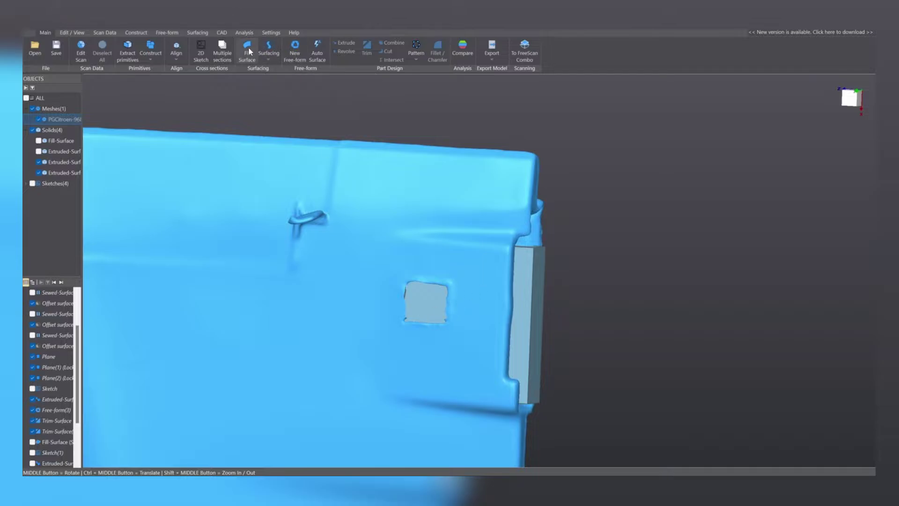
left_click(201, 52)
left_click(198, 123)
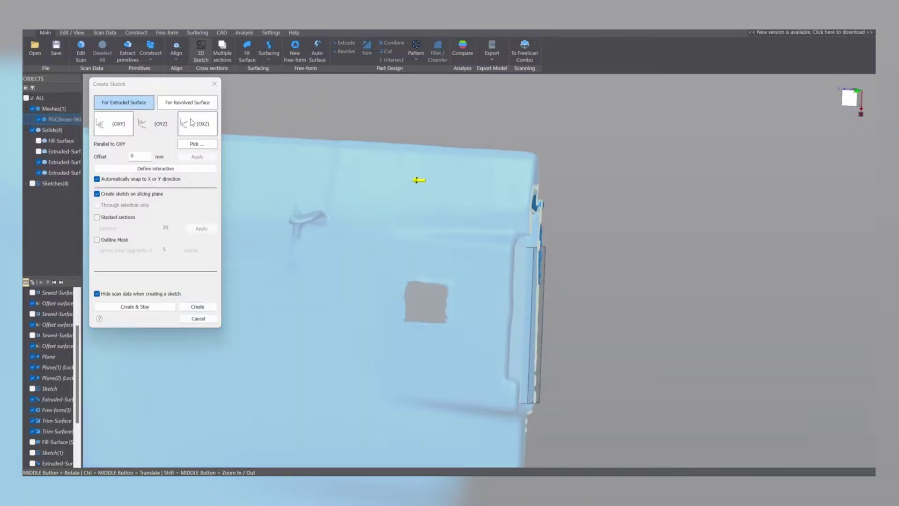
left_click_drag(347, 158, 322, 204)
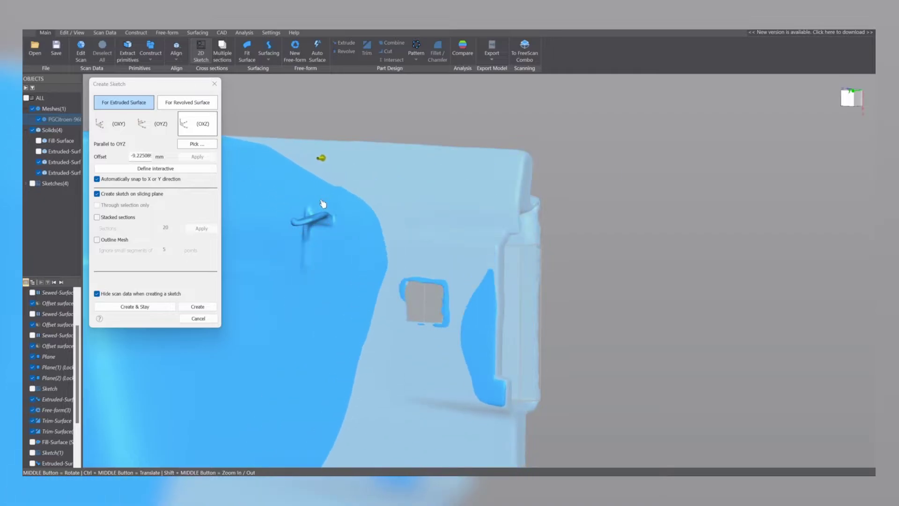
middle_click_drag(343, 269, 439, 243)
left_click_drag(492, 197, 504, 197)
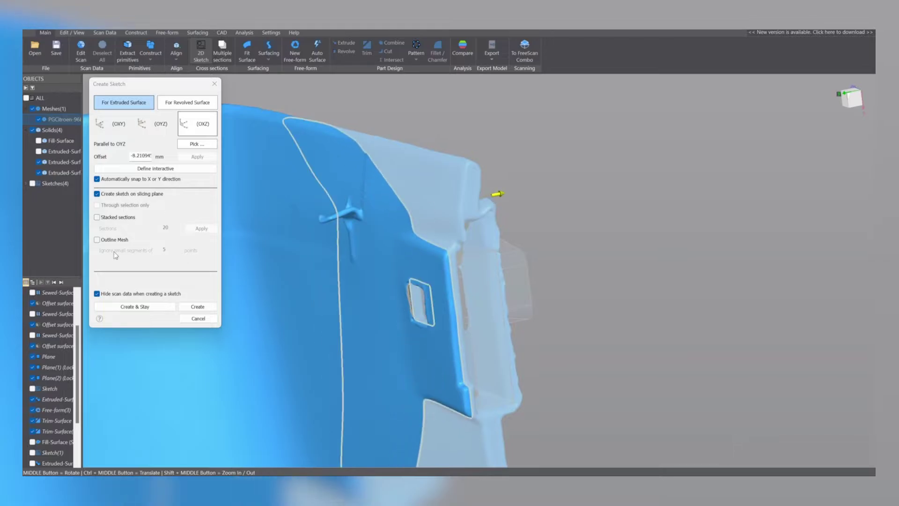
left_click(198, 306)
- Draw a rectangle over the scanned outline of the small hole
scroll(348, 315, "up", 5)
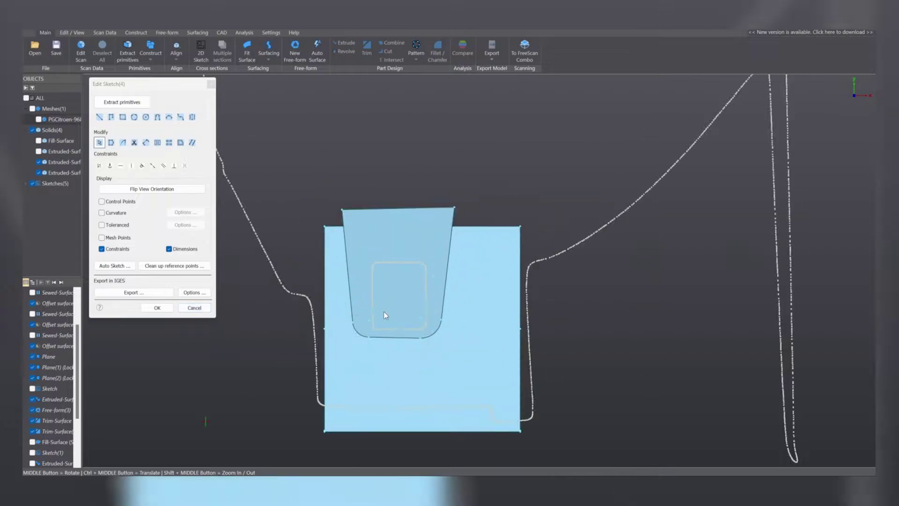
left_click(123, 117)
scroll(396, 243, "up", 3)
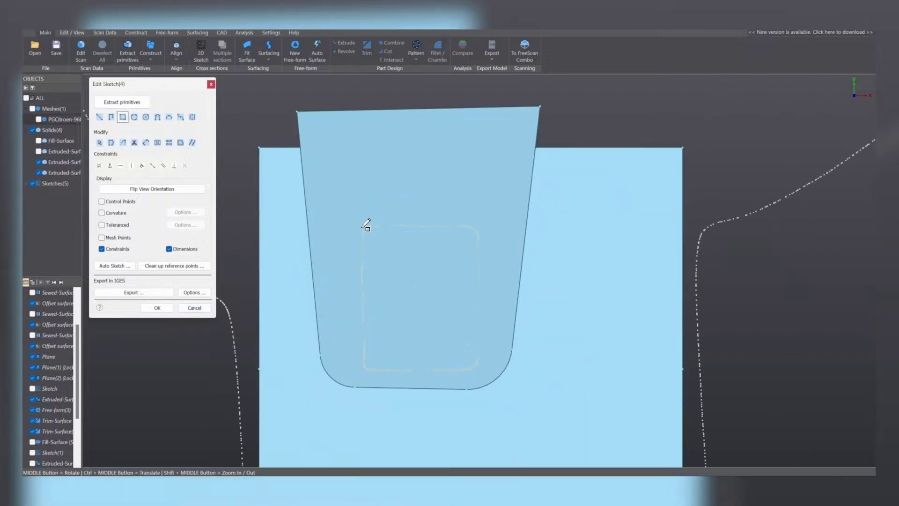
left_click_drag(364, 226, 480, 368)
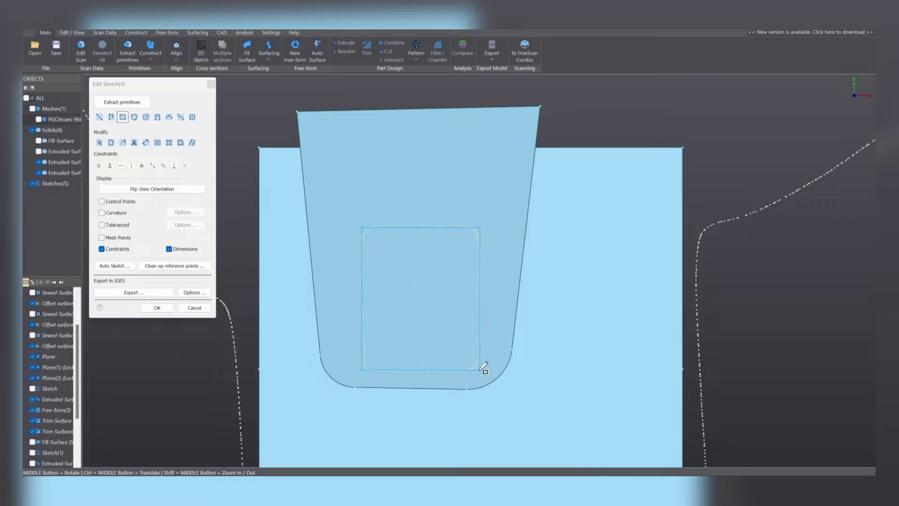
key("Escape")
- Dimension the hole rectangle to 9.5 mm high and 8 mm wide
left_click(145, 142)
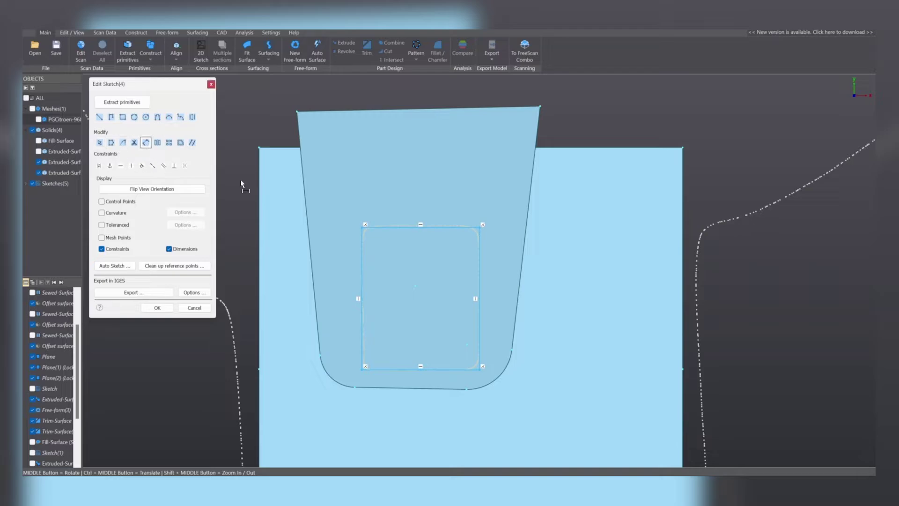
left_click(364, 256)
left_click(344, 258)
type("9.5")
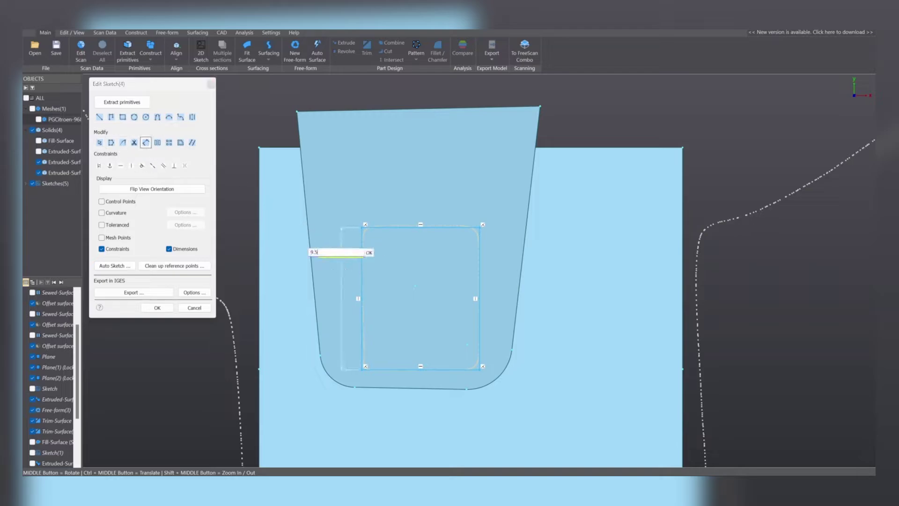
key("Return")
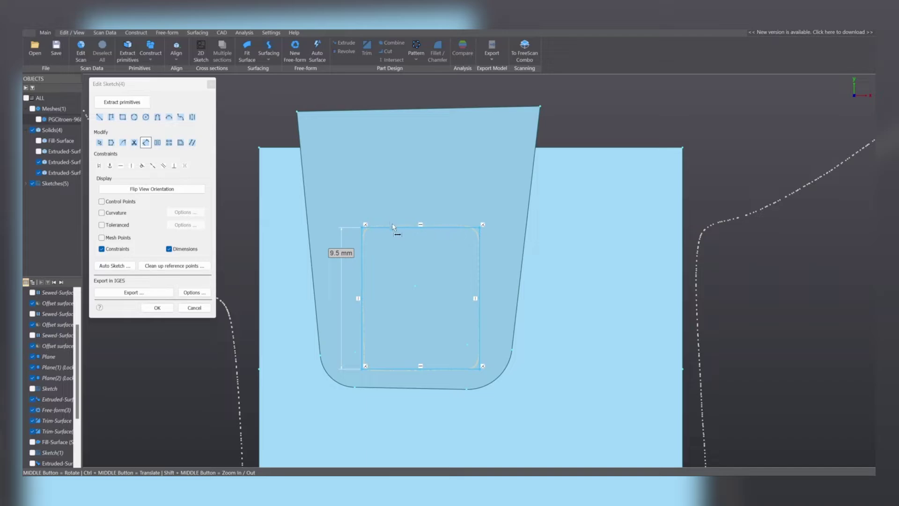
left_click(394, 226)
left_click(370, 205)
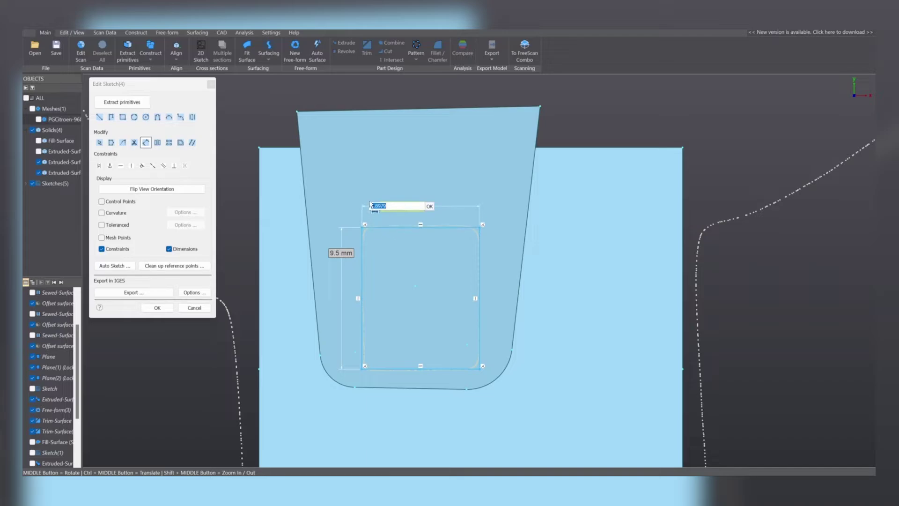
type("8")
key("Return")
key("Escape")
- Move the rectangle's upper edge onto the scanned hole outline and set the rectangle's height to 10 mm
left_click_drag(407, 229, 409, 226)
left_click(498, 264)
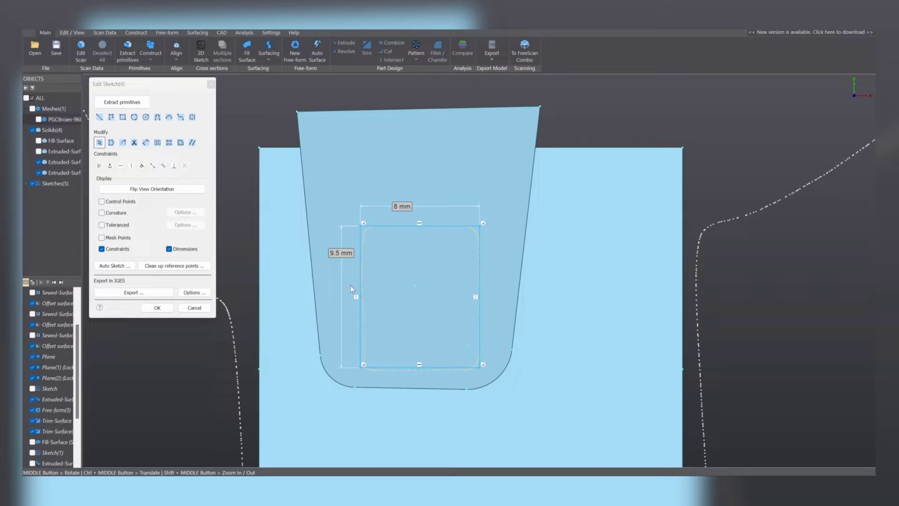
double_click(333, 253)
type("10")
key("Return")
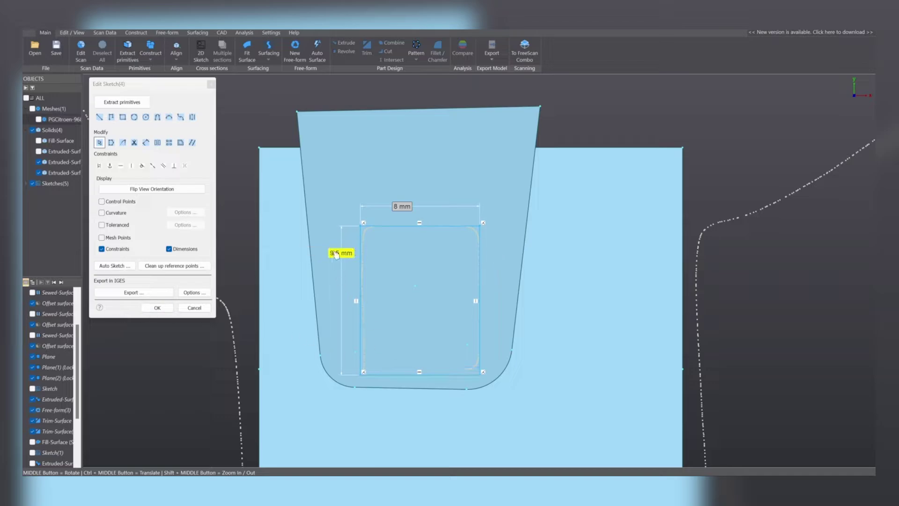
double_click(337, 253)
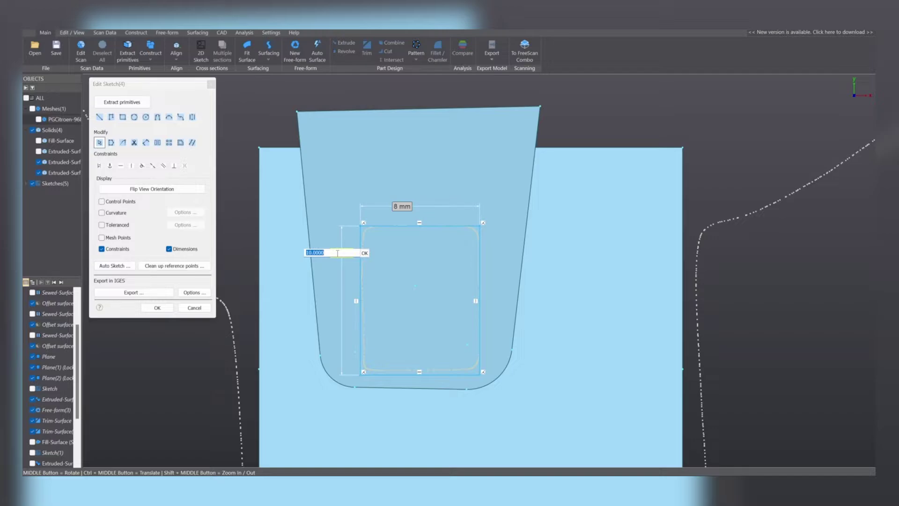
key("Return")
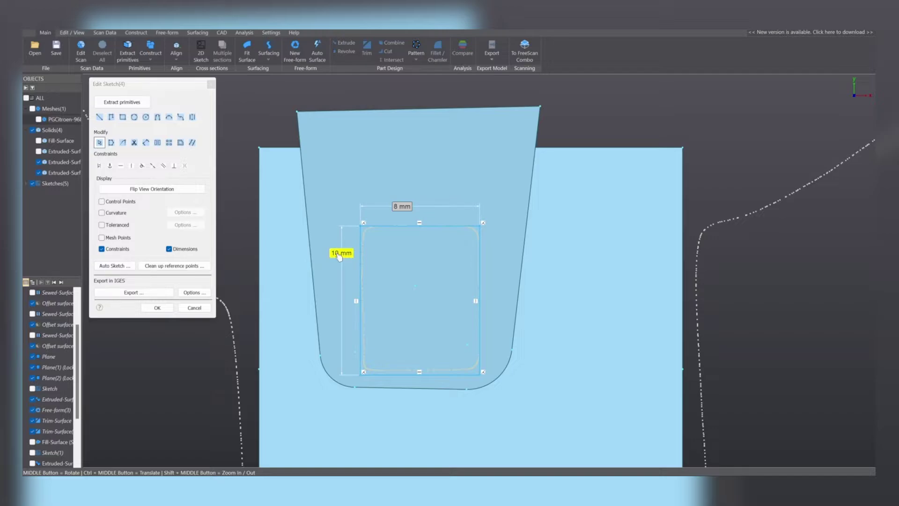
left_click(390, 225)
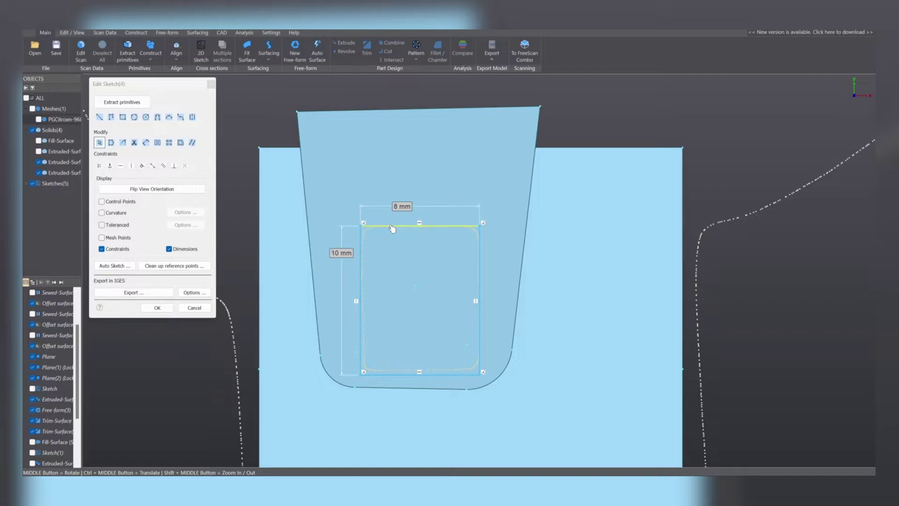
- Finish the hole sketch and extrude it two-sided as a new solid, about 4.74 mm for Depth 1 and 17.35 mm for Depth 2
left_click(157, 308)
left_click(425, 307)
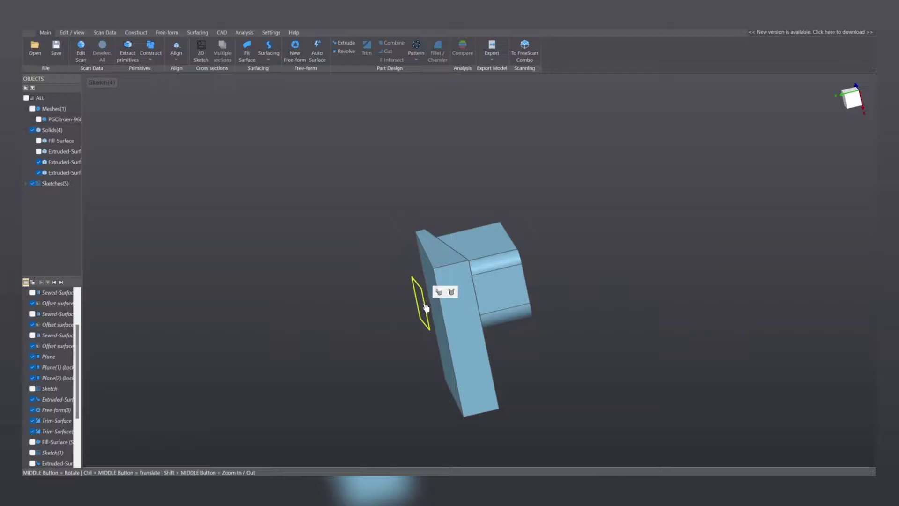
left_click(440, 293)
left_click_drag(441, 300, 461, 294)
middle_click_drag(422, 307, 462, 329)
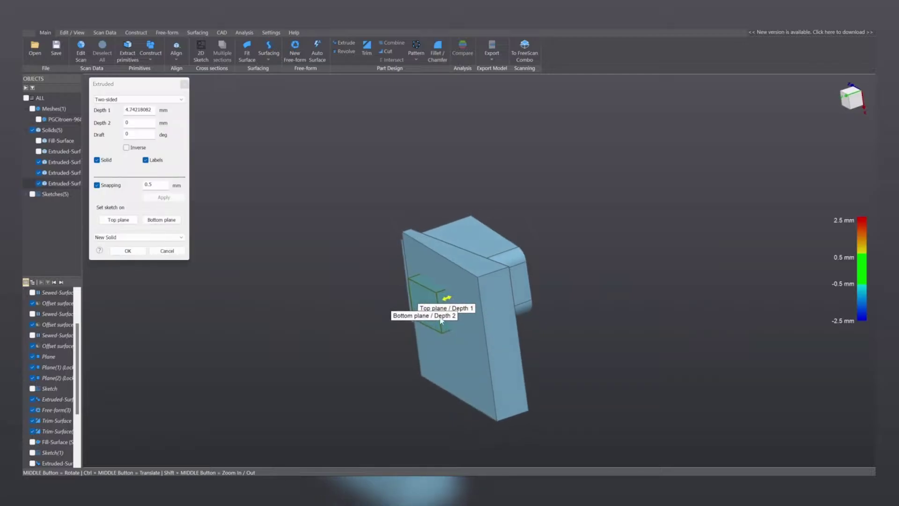
middle_click_drag(451, 270, 460, 331)
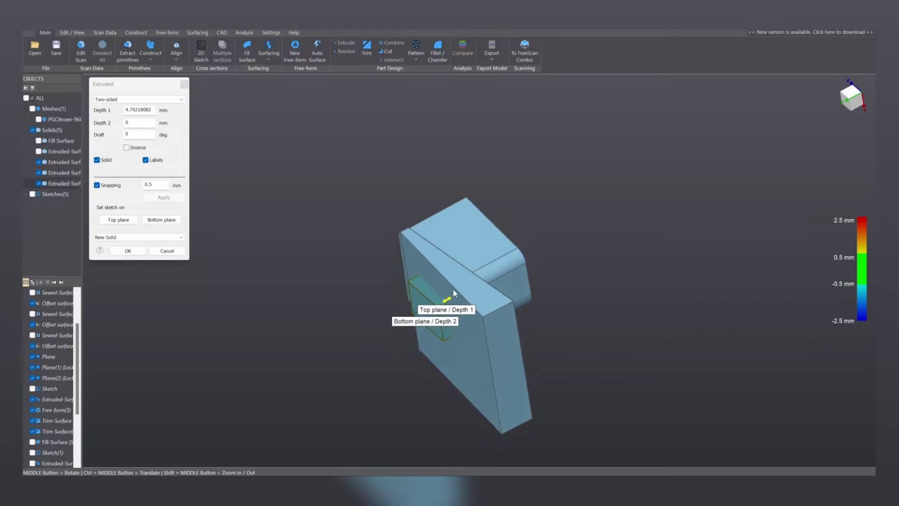
middle_click_drag(454, 293, 439, 279)
middle_click_drag(451, 328, 503, 243, "ctrl")
scroll(472, 228, "up", 3)
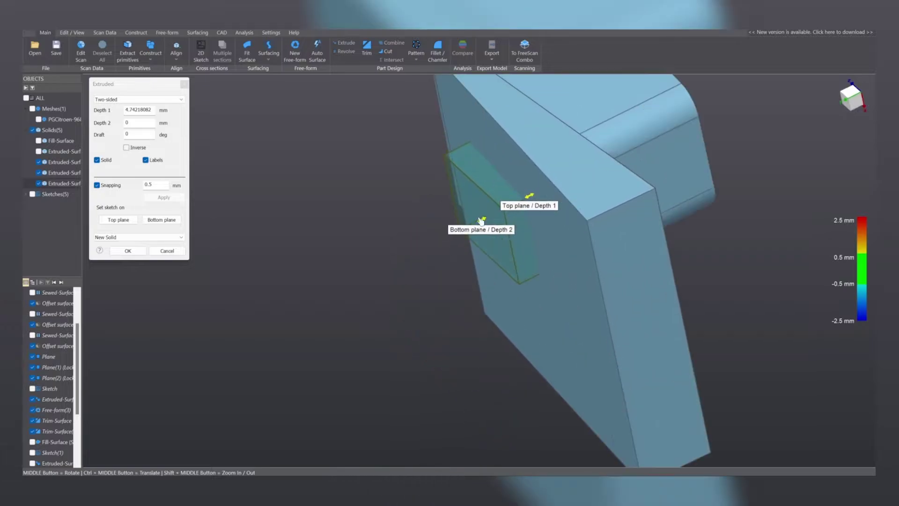
left_click_drag(481, 220, 307, 303)
middle_click_drag(307, 303, 478, 238)
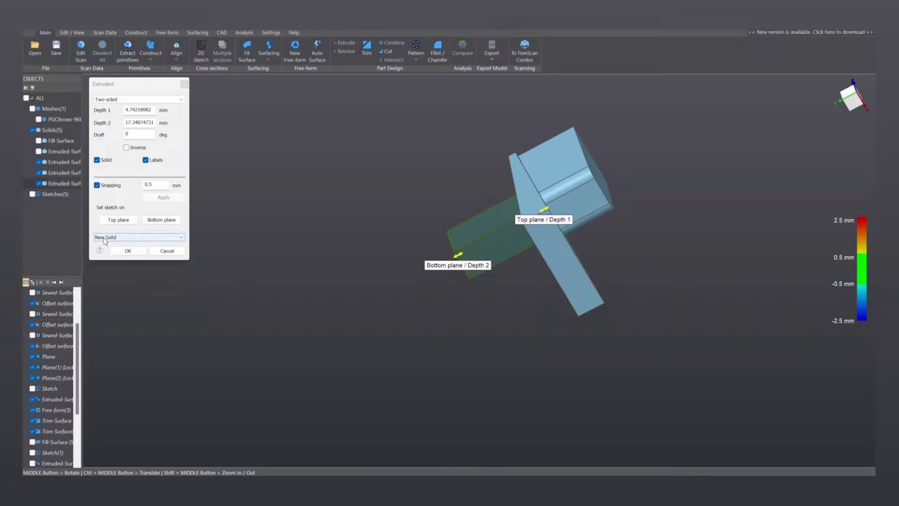
left_click(128, 251)
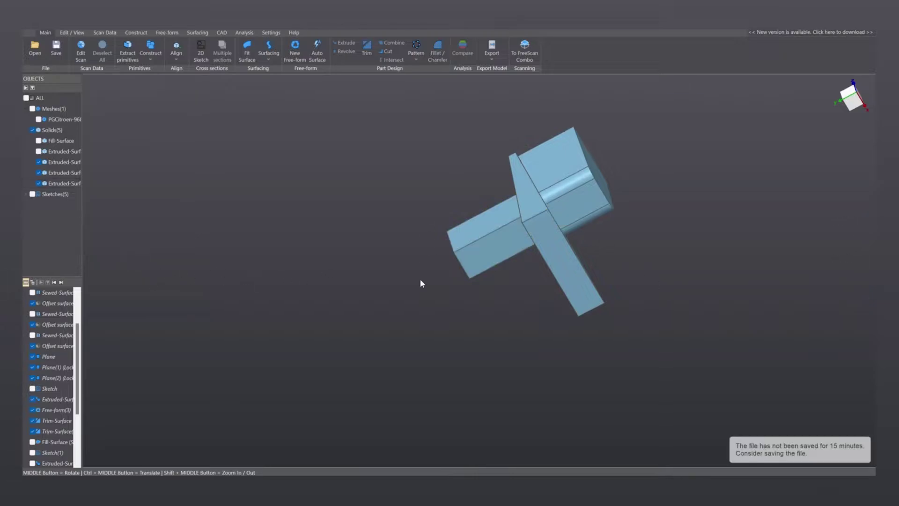
- Show the clip solid temporarily to check how the three cutting bodies pass through it
middle_click_drag(482, 233, 251, 238)
left_click(39, 151)
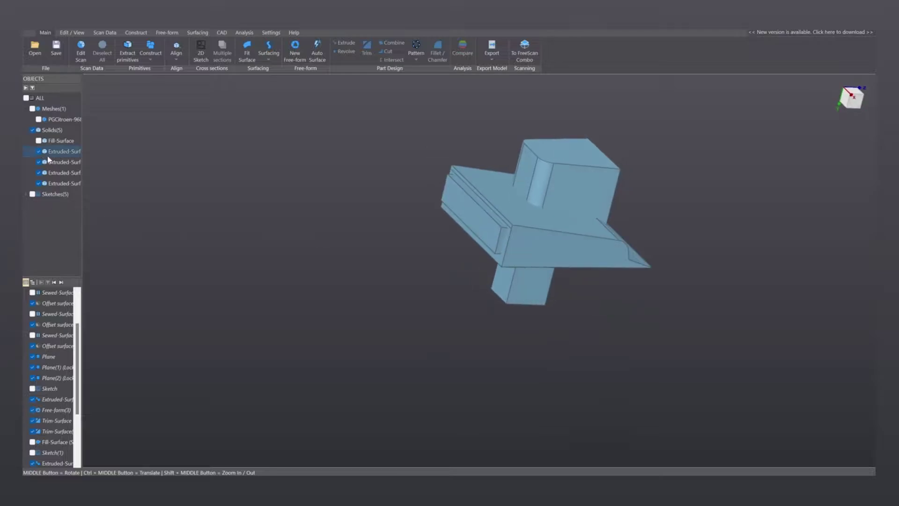
middle_click_drag(597, 253, 548, 254)
left_click(39, 152)
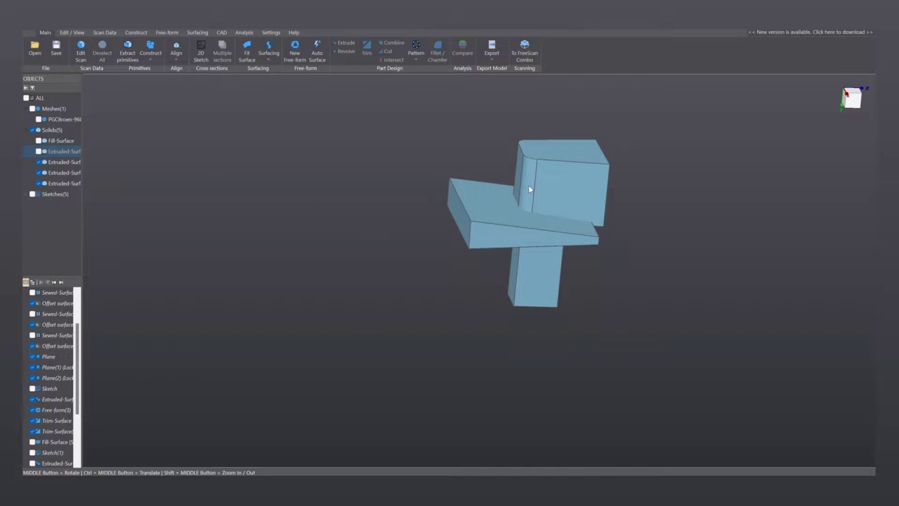
- Combine the three extruded bodies for the clip's cavity, recess and small hole into one solid
left_click(561, 183)
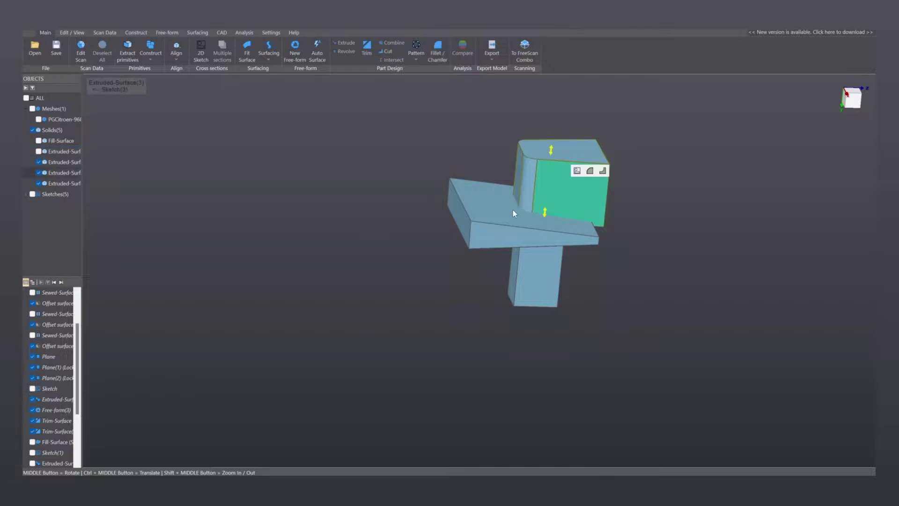
left_click(510, 214)
left_click(536, 275)
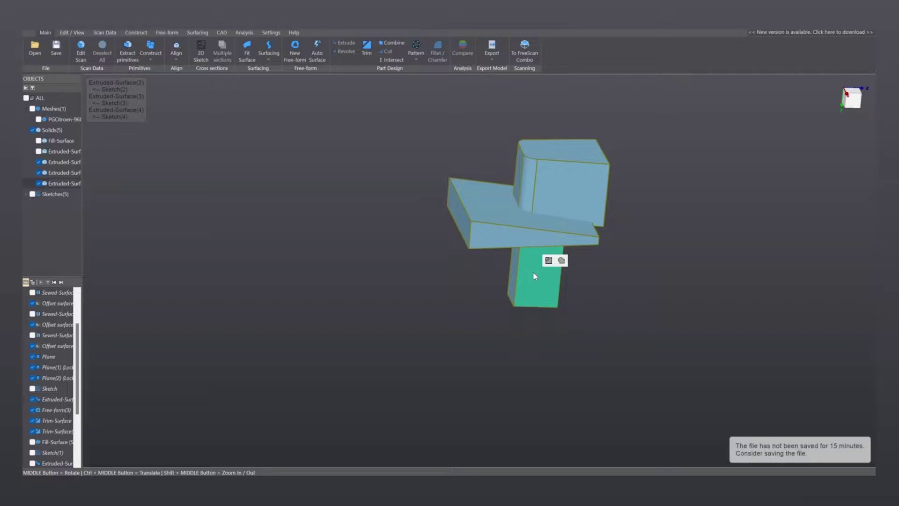
left_click(562, 261)
left_click(559, 182)
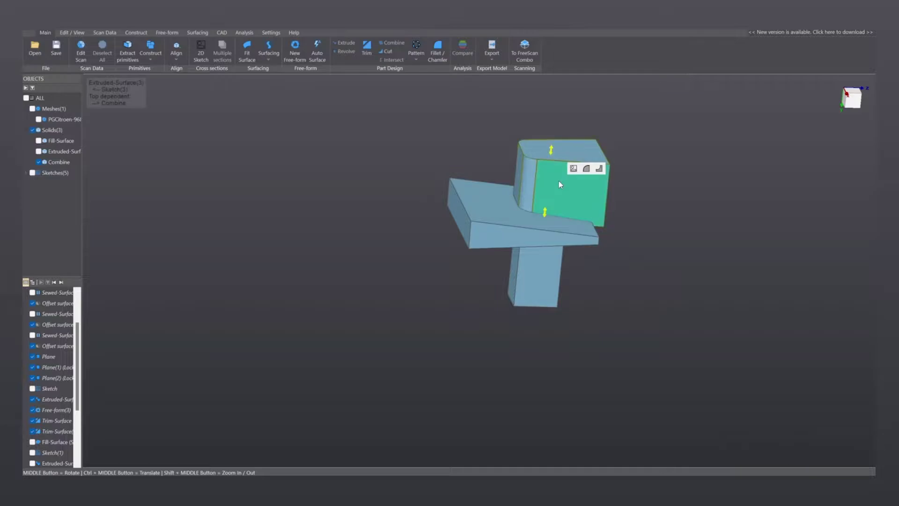
left_click(288, 130)
- Show the clip solid again and cut the combined solid from it
left_click(38, 162)
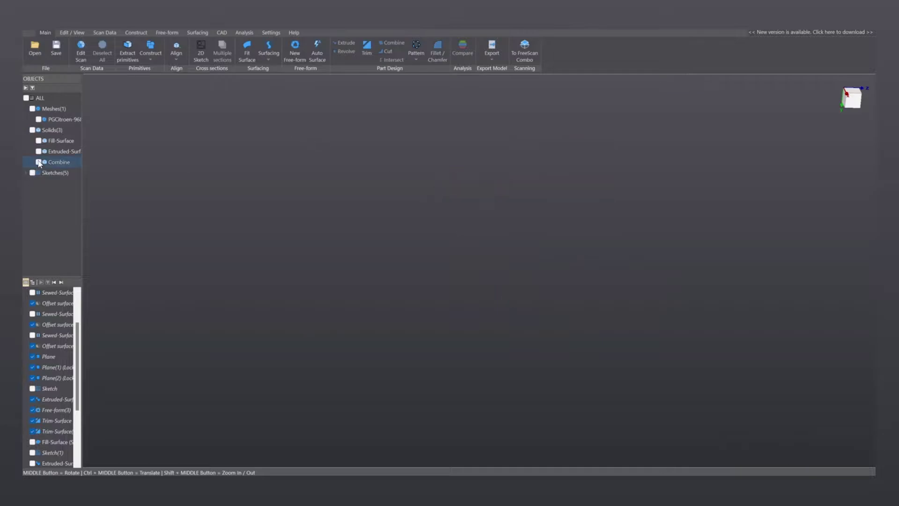
left_click(39, 162)
left_click(39, 151)
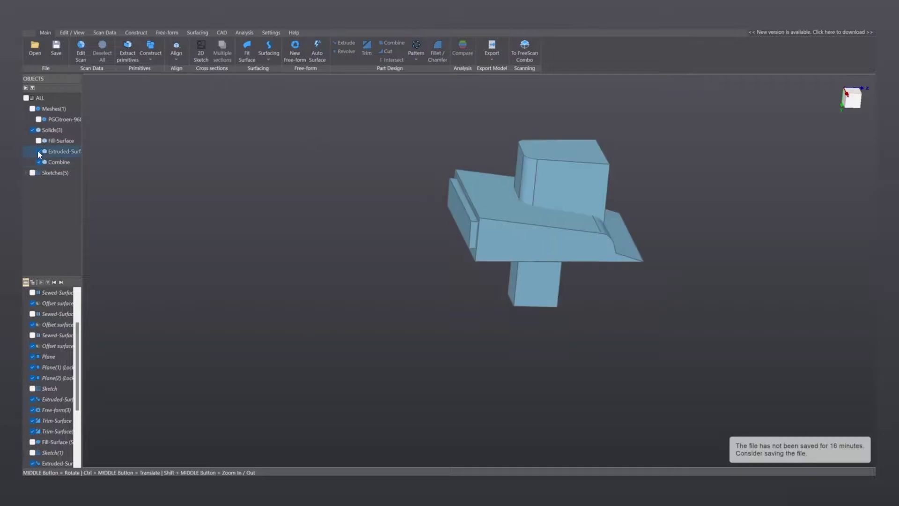
left_click(503, 252)
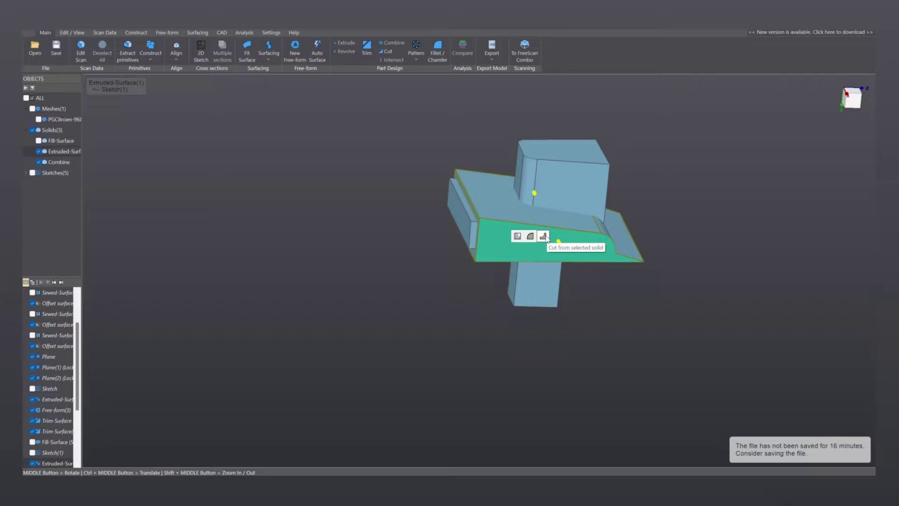
left_click(544, 236)
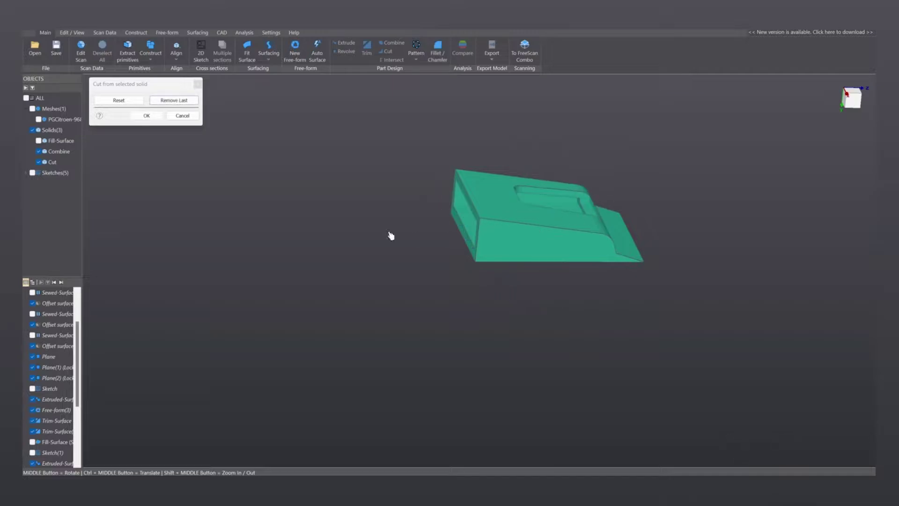
middle_click_drag(522, 216, 479, 233)
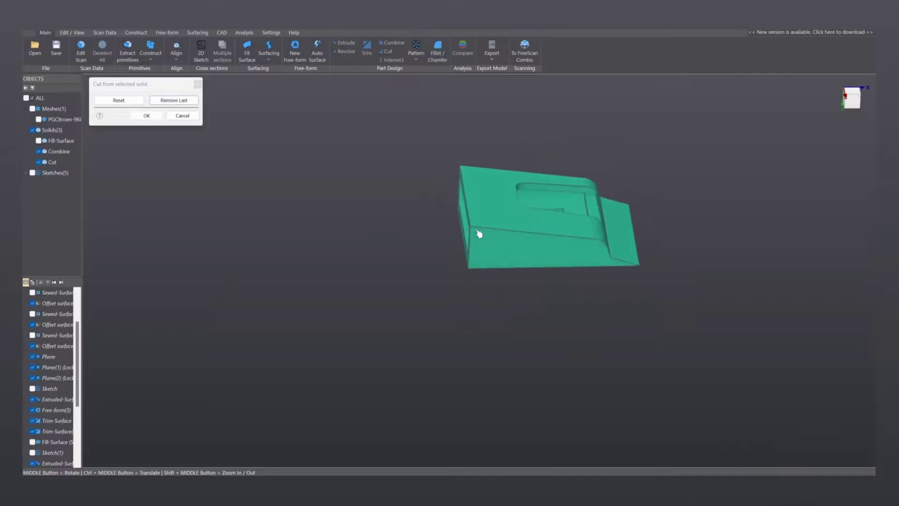
left_click(146, 116)
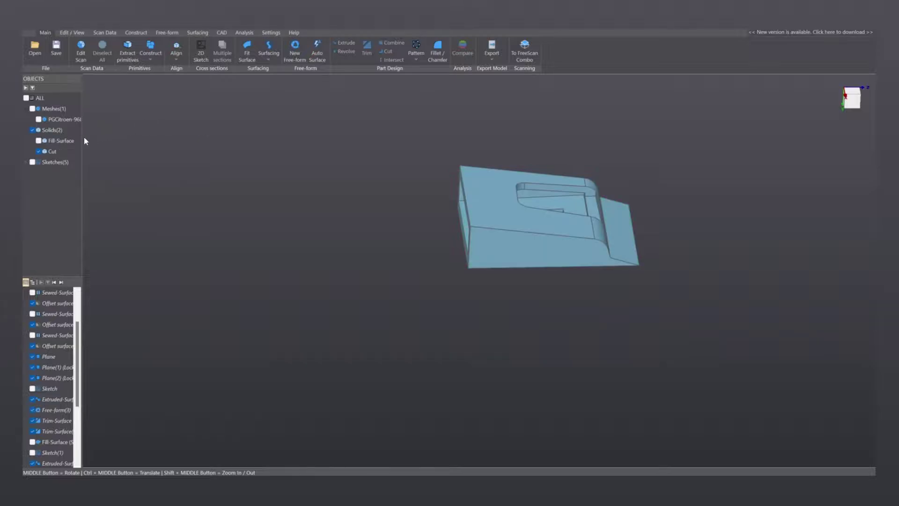
- Show the trim panel solid and examine how its wall runs through the hollow clip
left_click(38, 141)
middle_click_drag(328, 263, 498, 197)
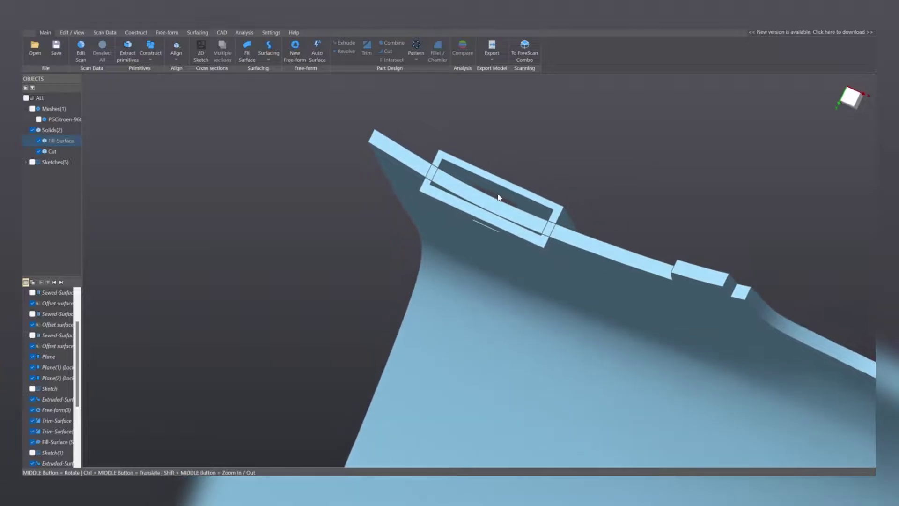
scroll(499, 198, "up", 3)
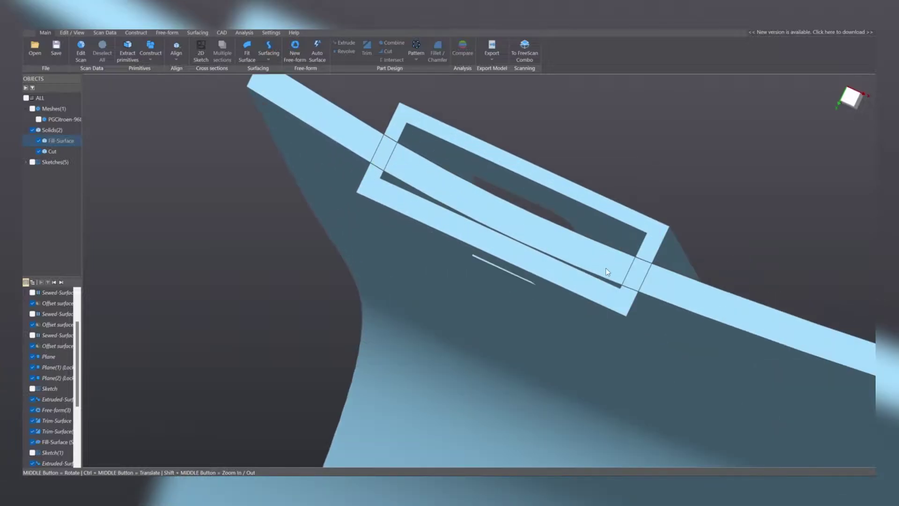
scroll(580, 271, "down", 2)
middle_click_drag(566, 269, 418, 312)
middle_click_drag(518, 296, 496, 261, "ctrl")
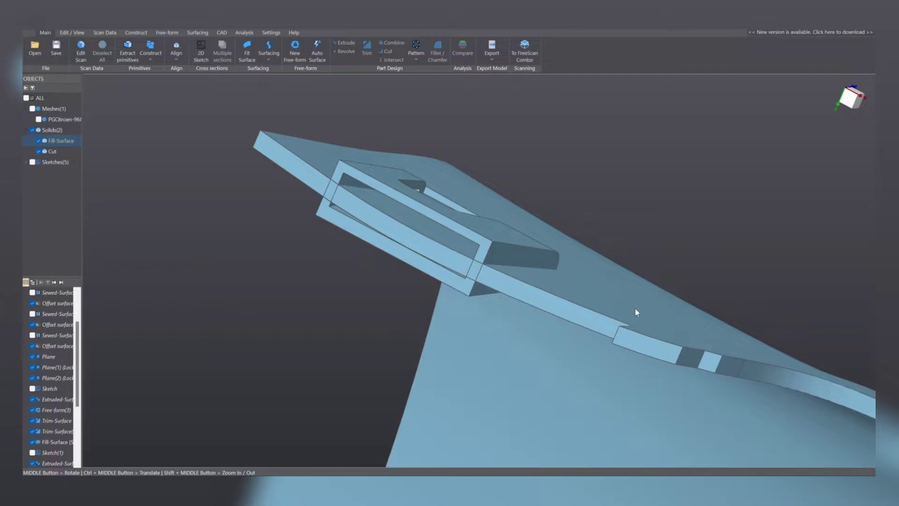
middle_click_drag(636, 310, 648, 271)
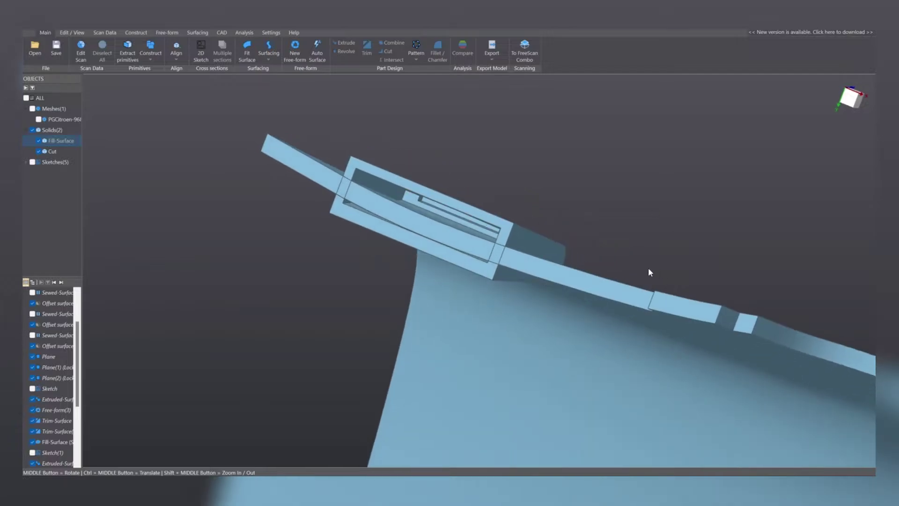
- Create an OYZ section sketch offset about 30.69 mm, cutting through the clip
left_click(206, 59)
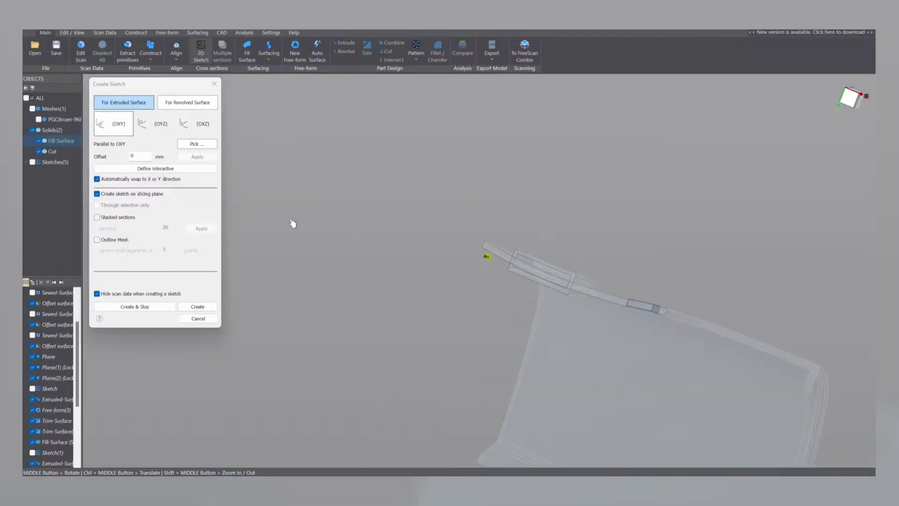
left_click(156, 123)
left_click_drag(473, 254, 564, 285)
mouse_move(564, 285)
middle_mouse_down()
mouse_move(693, 257)
mouse_move(462, 189)
middle_mouse_up()
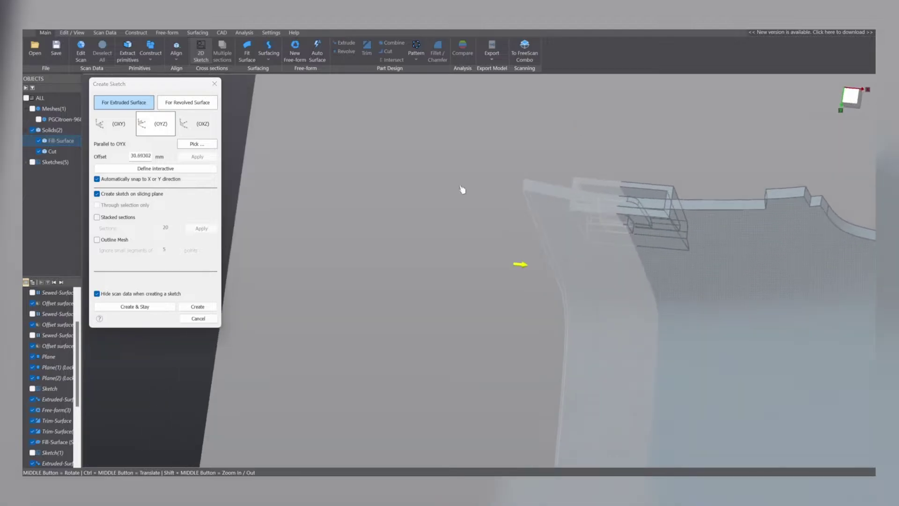
left_click(197, 306)
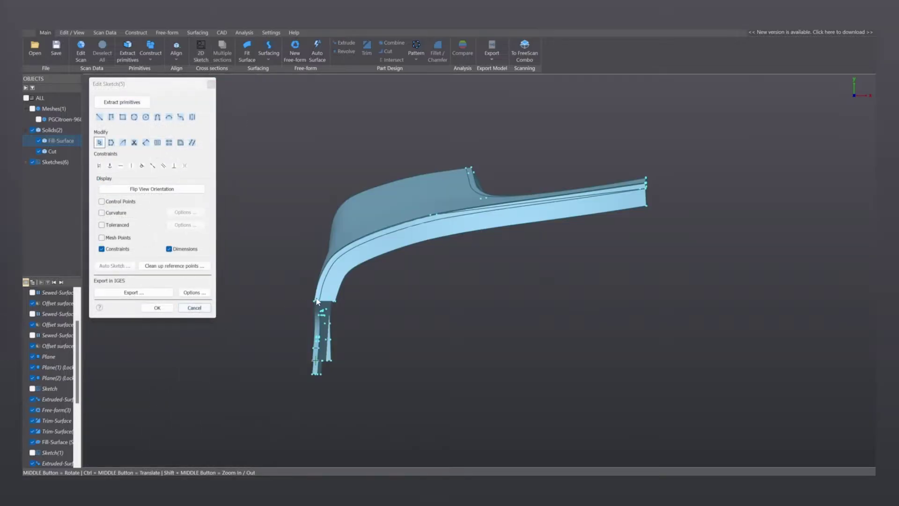
scroll(306, 328, "up", 5)
middle_click_drag(348, 285, 380, 222)
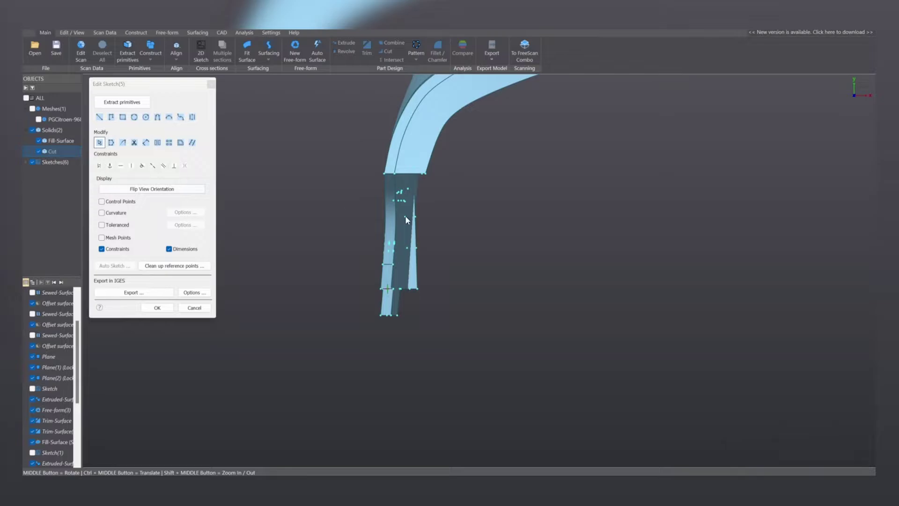
scroll(375, 243, "up", 4)
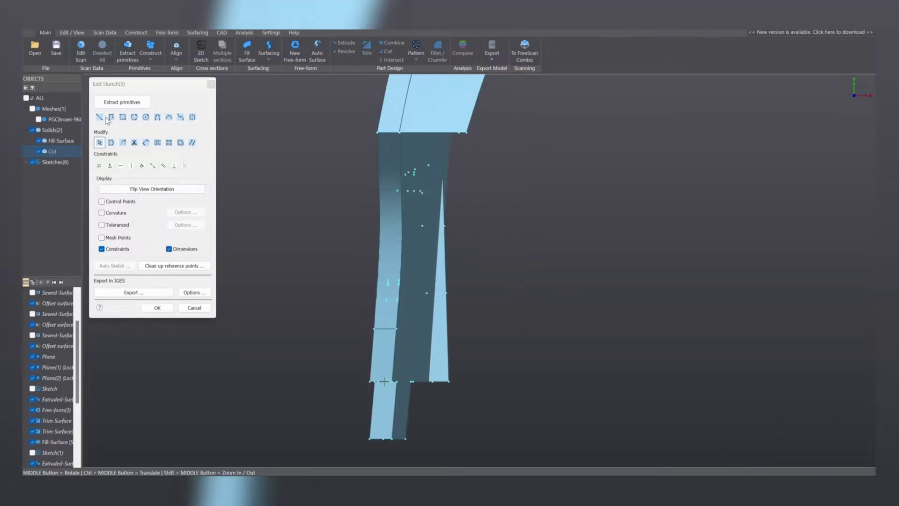
left_click(121, 122)
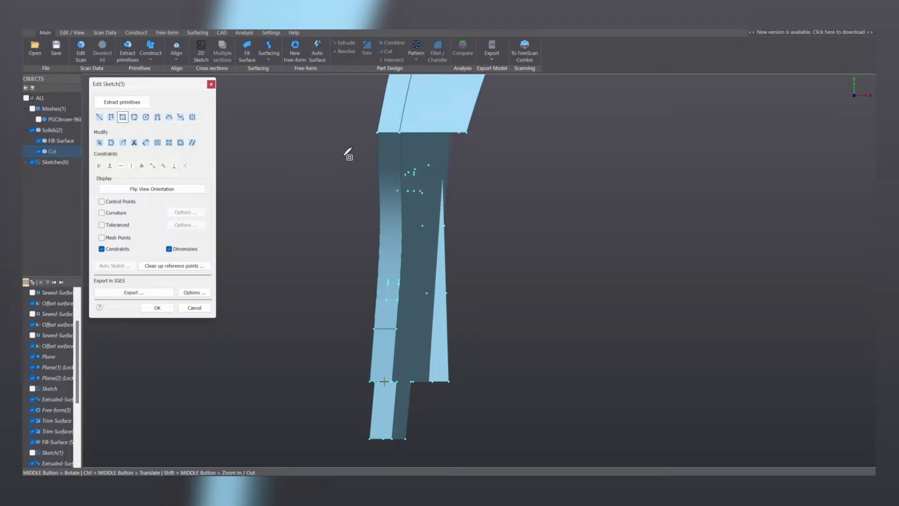
left_click(326, 138)
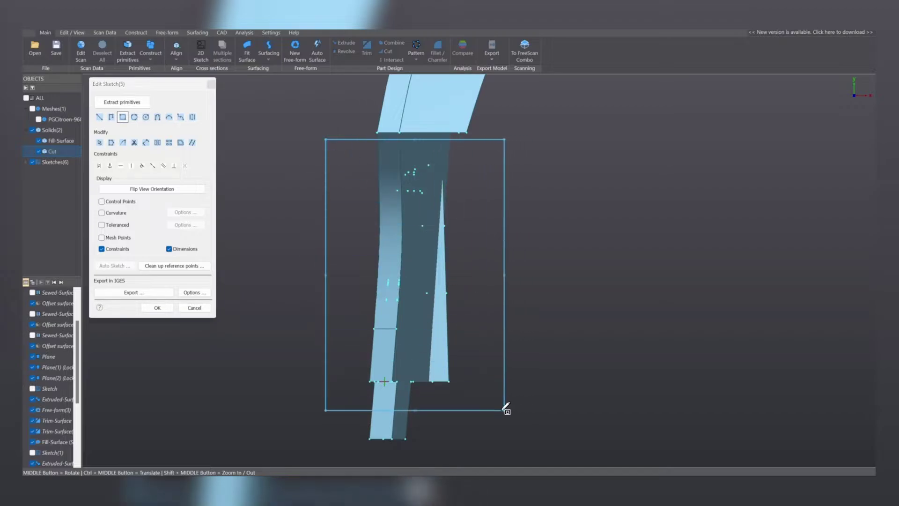
key("Escape")
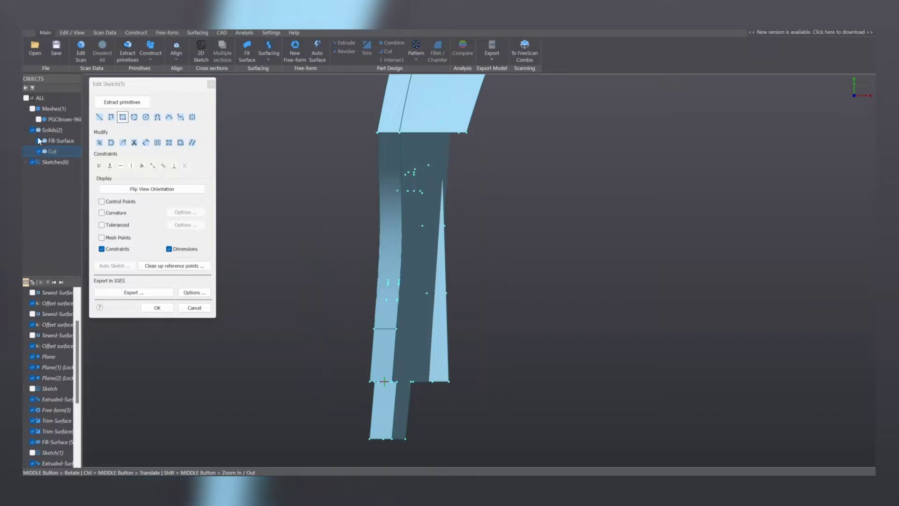
- Display only Sketch(1) and Sketch(2) as references for the clip's outline and hide Sketch(5)
left_click(26, 163)
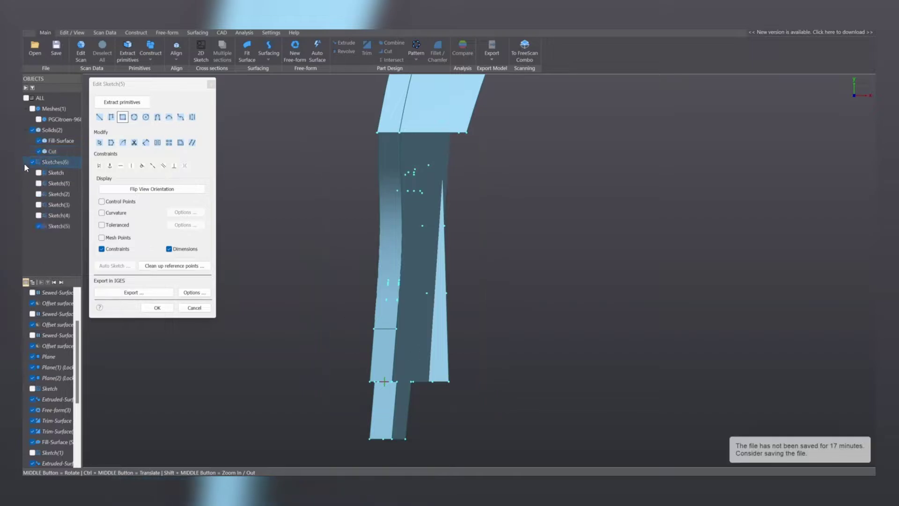
left_click(40, 216)
left_click(39, 205)
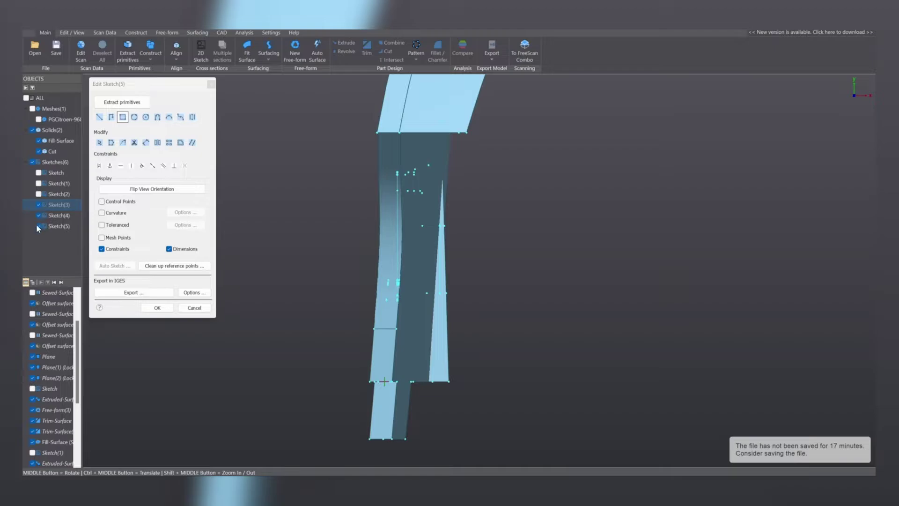
left_click(39, 227)
left_click(38, 194)
left_click(38, 204)
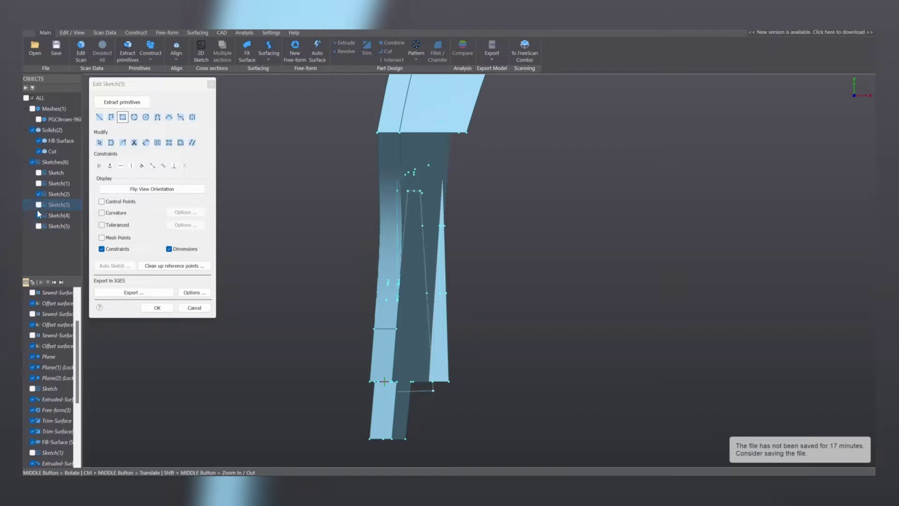
left_click(39, 216)
left_click(39, 185)
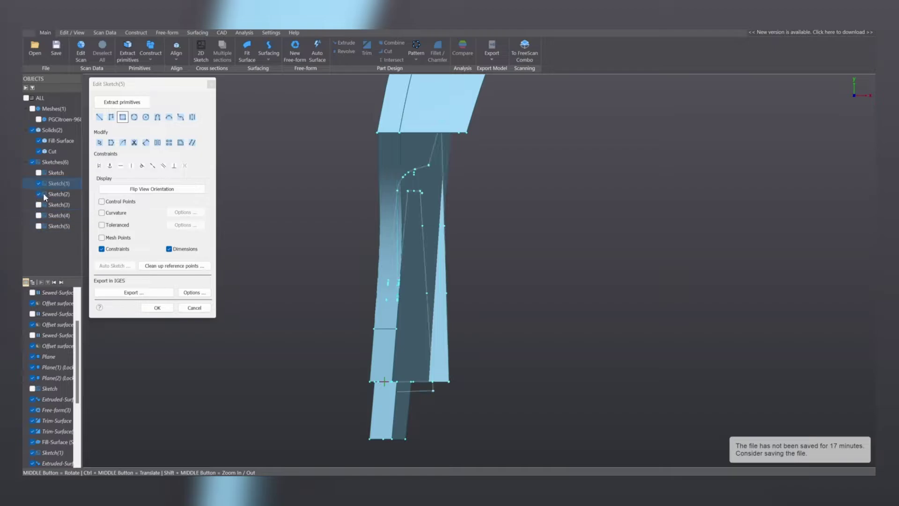
left_click(39, 194)
left_click(38, 193)
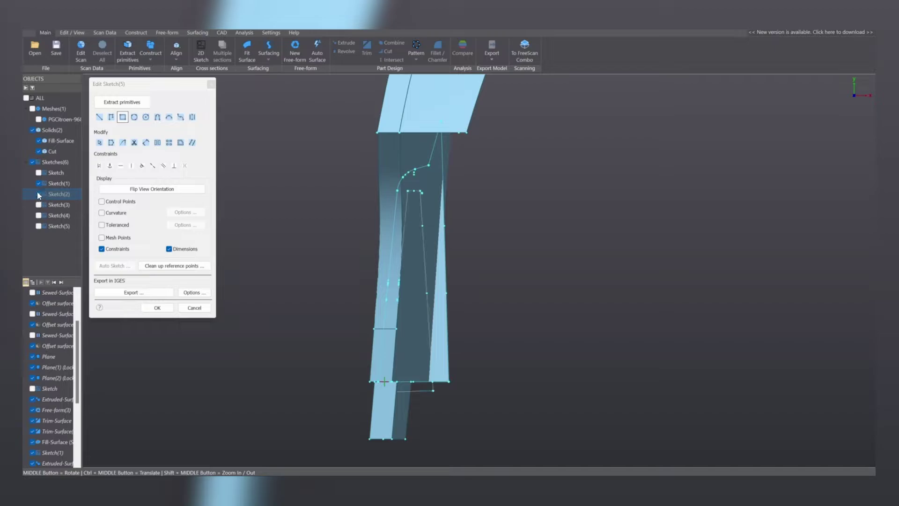
- Sketch a rectangle enclosing the clip's inner outline and extending past the panel's lower edge
left_click(353, 185)
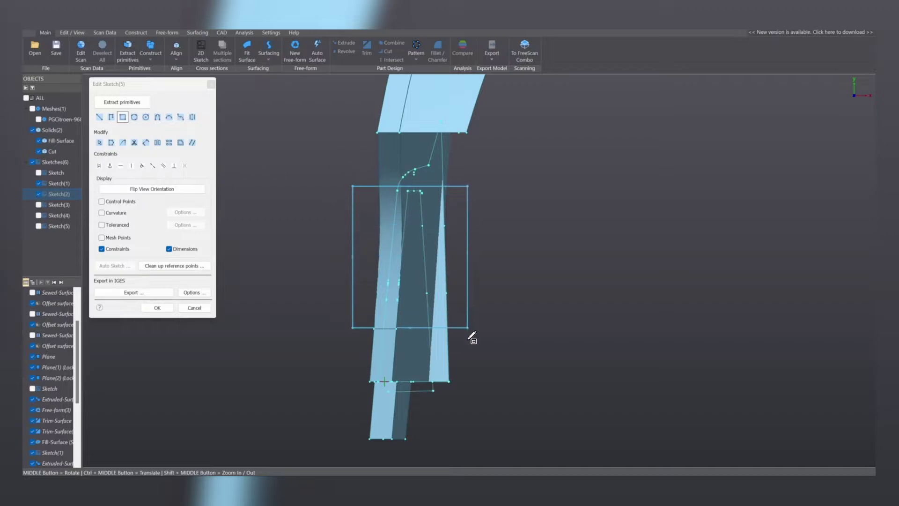
left_click(467, 406)
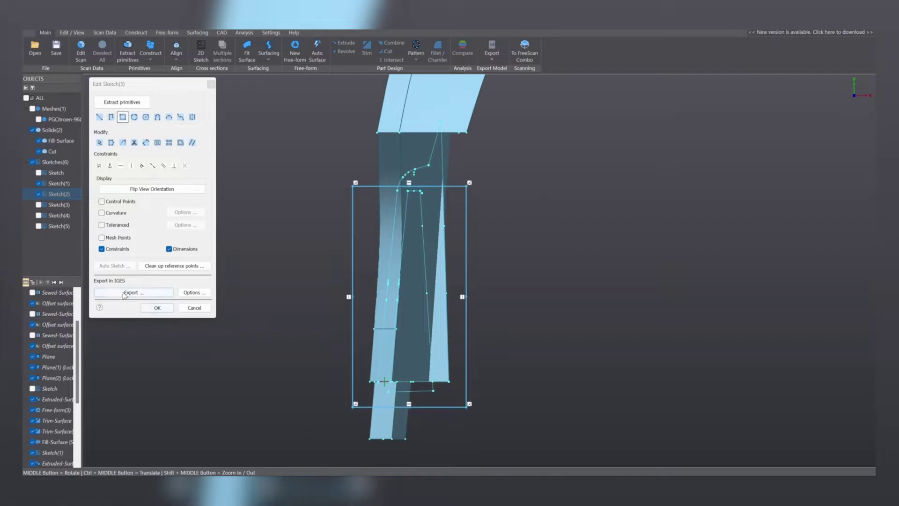
mouse_move(569, 230)
middle_mouse_down()
mouse_move(588, 257)
mouse_move(603, 197)
middle_mouse_up()
- Extrude the rectangle two-sided as a new solid, about 15.73 mm and 14.25 mm deep, to span the clip's cavity width
left_click(576, 197)
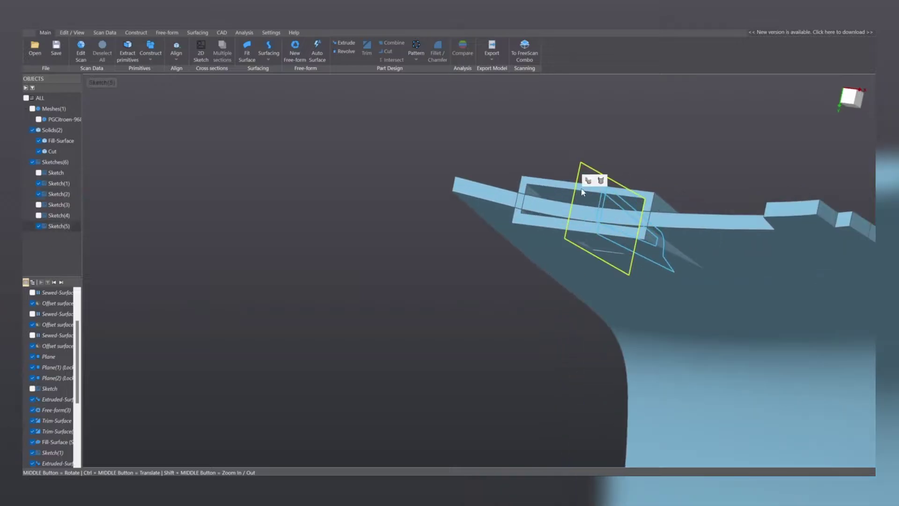
left_click(589, 180)
scroll(662, 232, "up", 3)
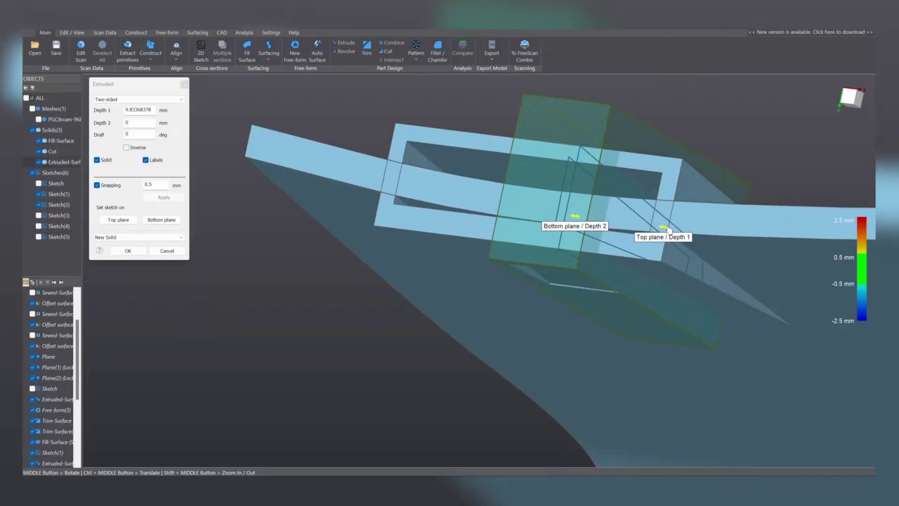
left_click_drag(669, 230, 660, 229)
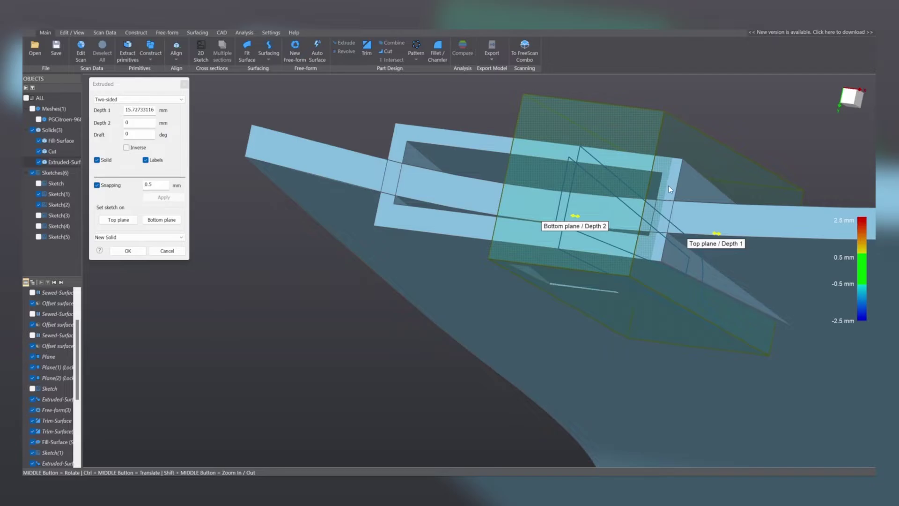
middle_click_drag(658, 259, 592, 221)
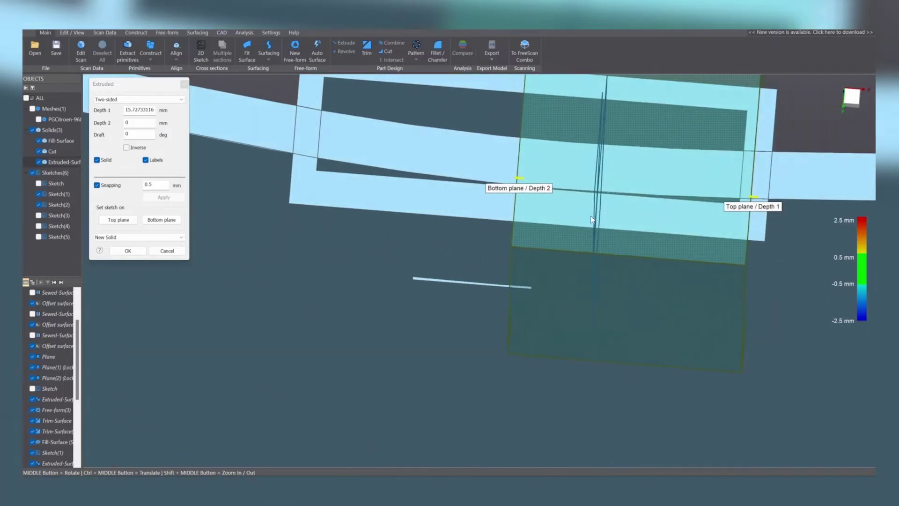
left_click_drag(520, 180, 308, 163)
scroll(308, 171, "down", 3)
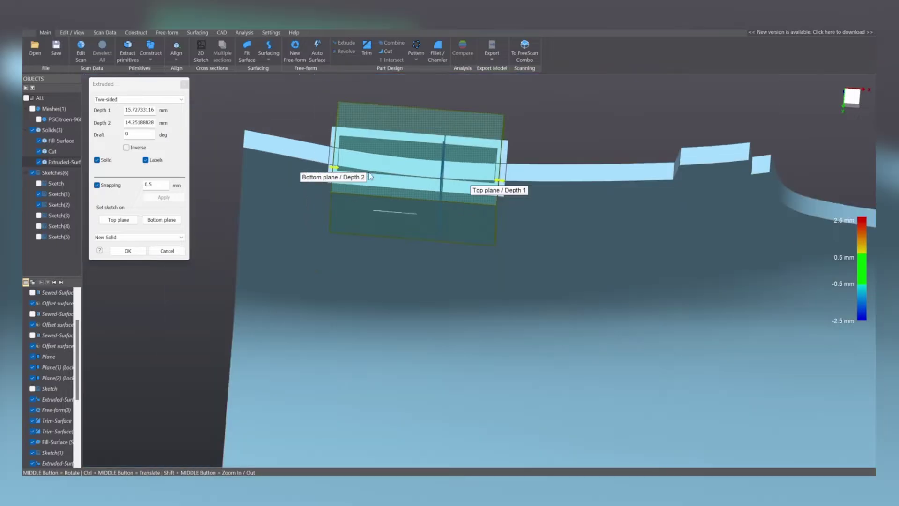
left_click(117, 250)
- Cut the extruded block from the trim panel solid to clear the panel wall inside the clip's cavity
middle_click_drag(509, 217, 564, 165)
left_click(565, 164)
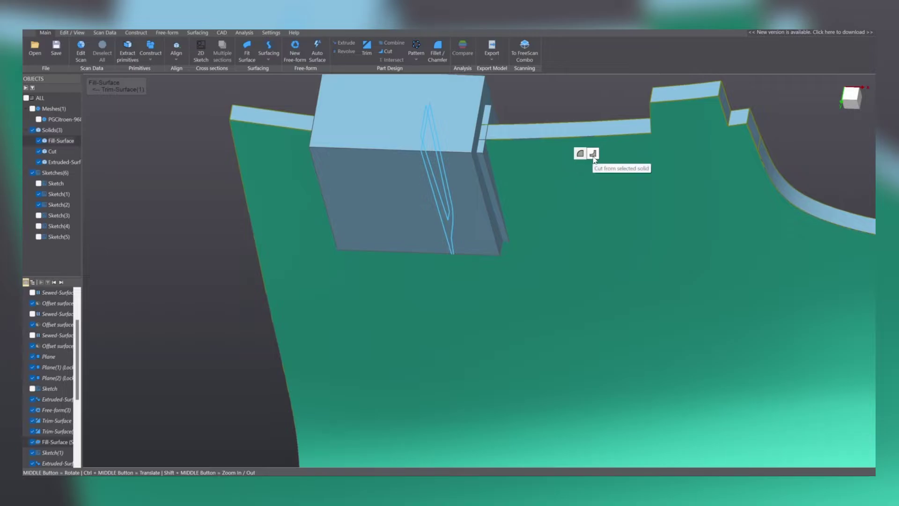
left_click(594, 154)
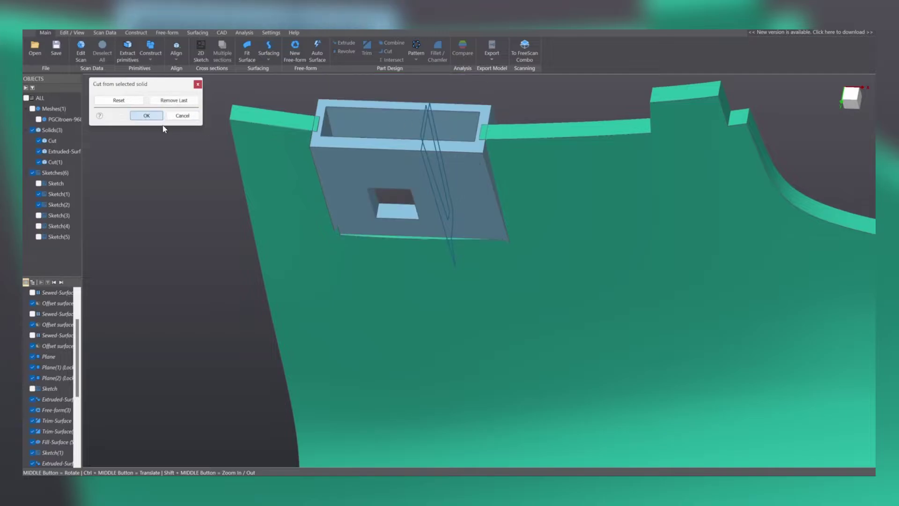
left_click(146, 115)
- Combine the hollow clip with the trim panel into one solid and hide Sketch(1) and Sketch(2)
scroll(276, 169, "up", 3)
left_click(424, 179)
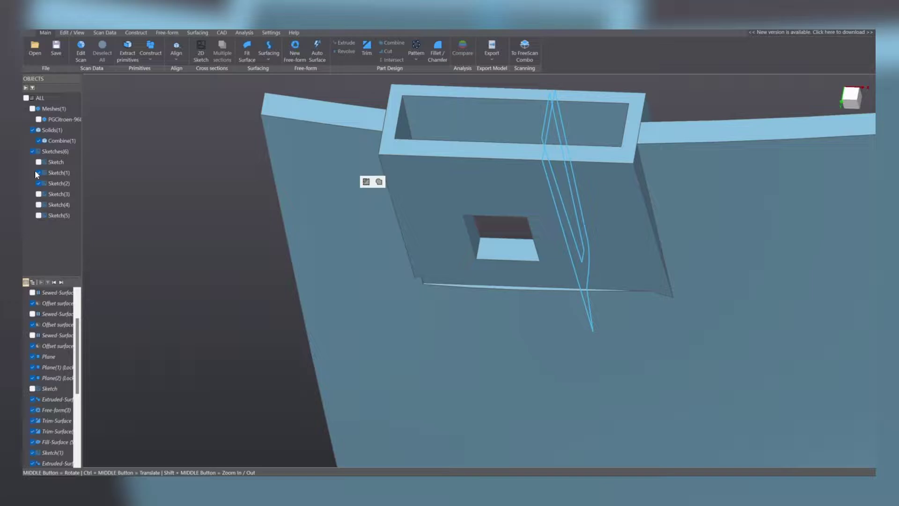
left_click(38, 172)
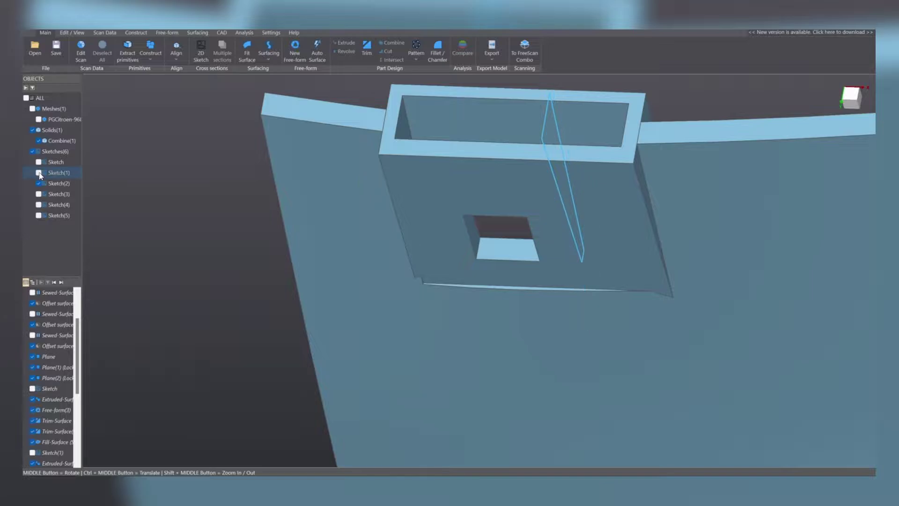
left_click(39, 183)
scroll(422, 190, "down", 5)
middle_click_drag(422, 190, 488, 456)
middle_click_drag(445, 227, 455, 160)
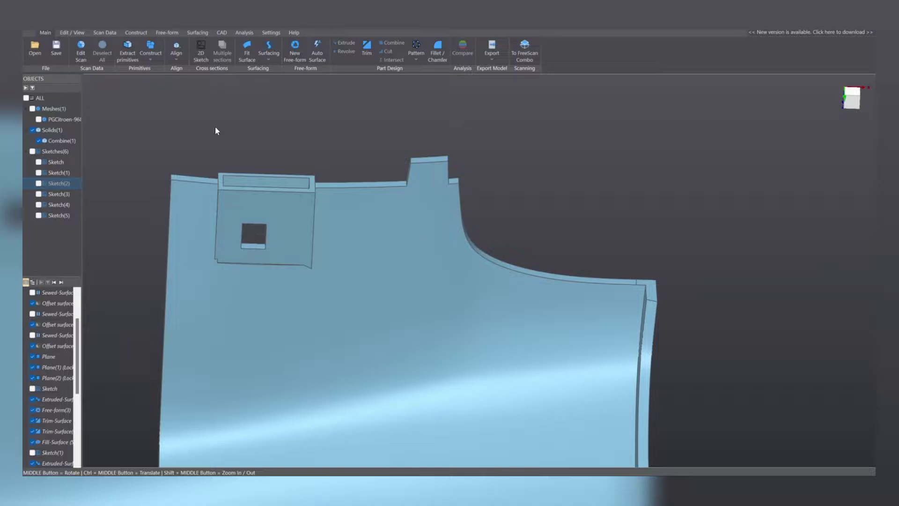
- Show the scan mesh and create an OYZ section sketch offset about 84.52 mm, cutting through the rib at the tab
left_click(39, 120)
middle_click_drag(422, 183, 295, 150)
left_click(201, 49)
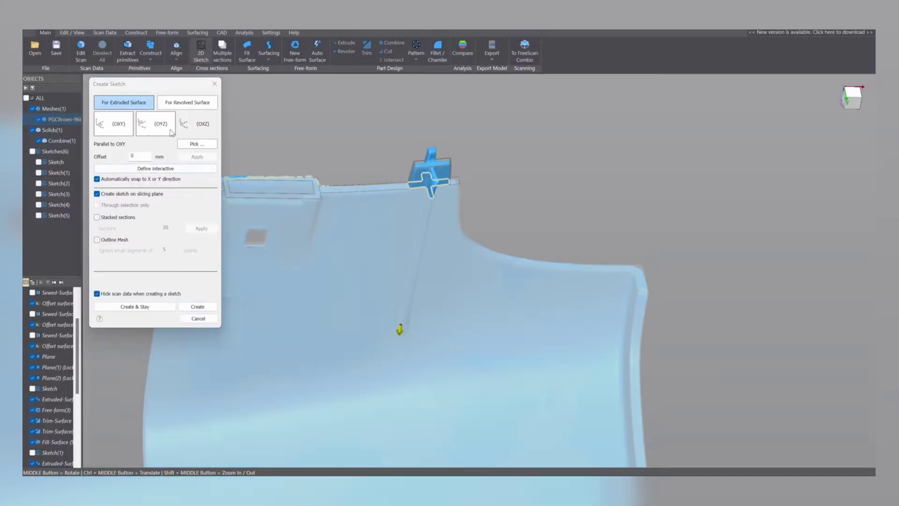
left_click(192, 129)
left_click(157, 133)
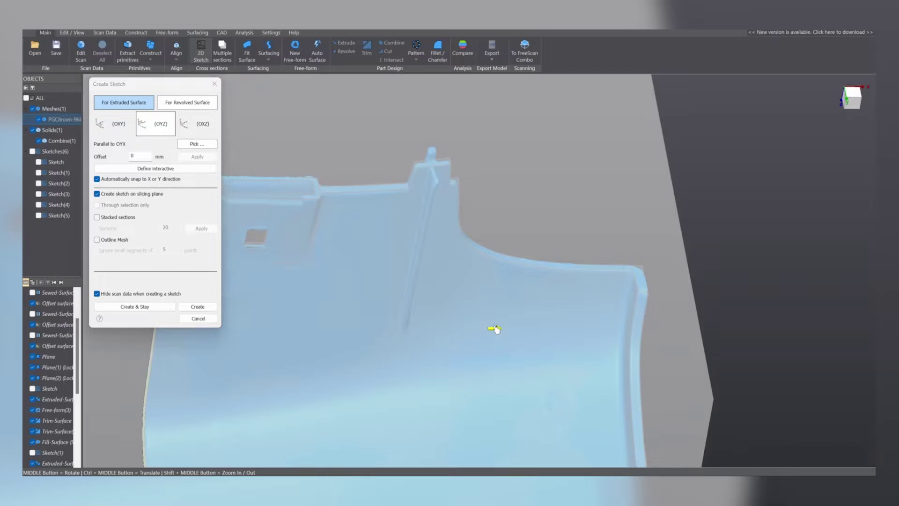
middle_click_drag(629, 254, 394, 250)
left_click_drag(543, 339, 539, 336)
mouse_move(533, 328)
middle_mouse_down()
mouse_move(417, 315)
mouse_move(361, 277)
middle_mouse_up()
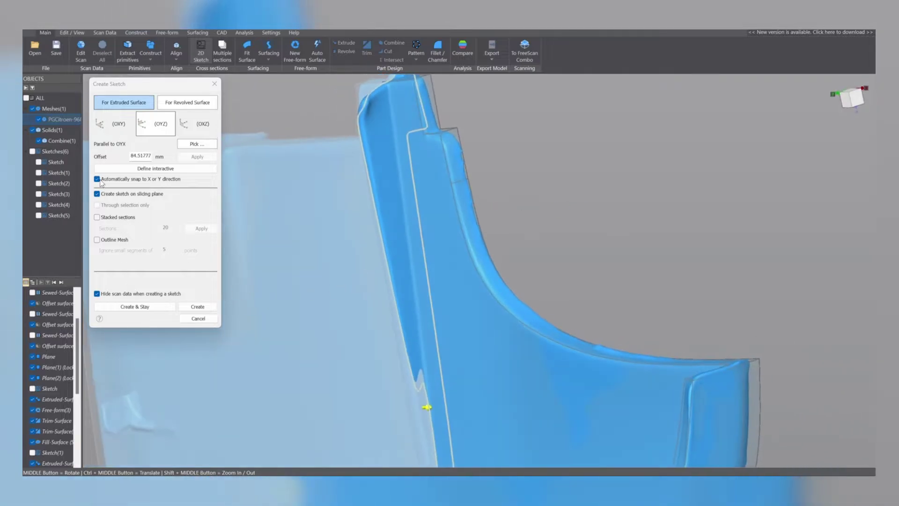
left_click(197, 307)
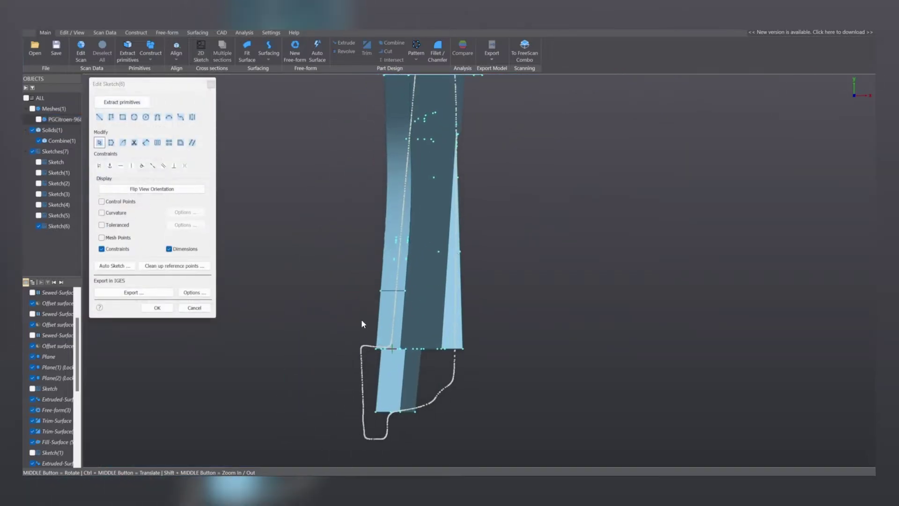
- Draw a line from the sketch origin to the section's outer edge and constrain it horizontal
left_click(99, 117)
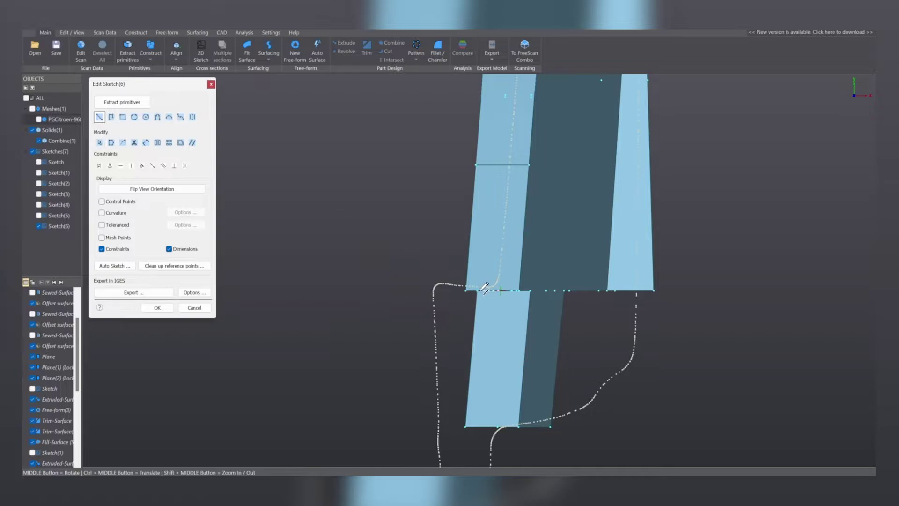
left_click(501, 290)
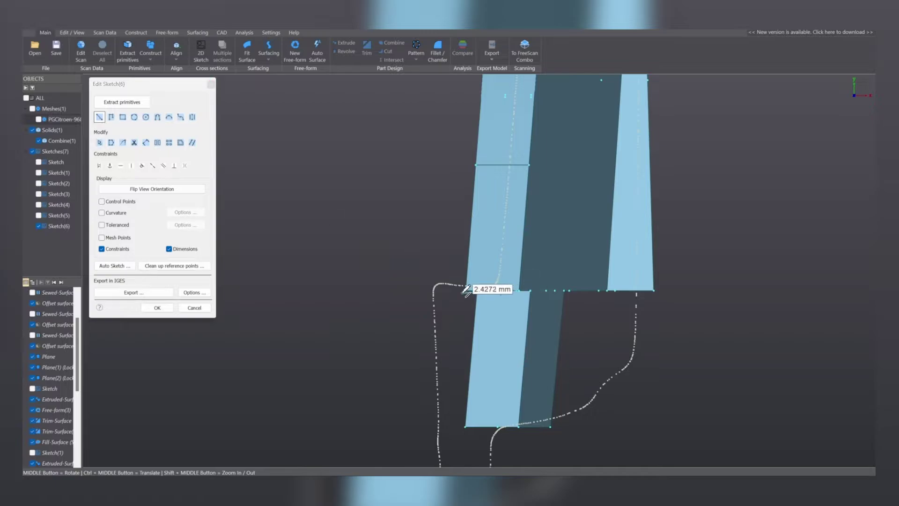
left_click(435, 291)
middle_click_drag(462, 325, 493, 230, "ctrl")
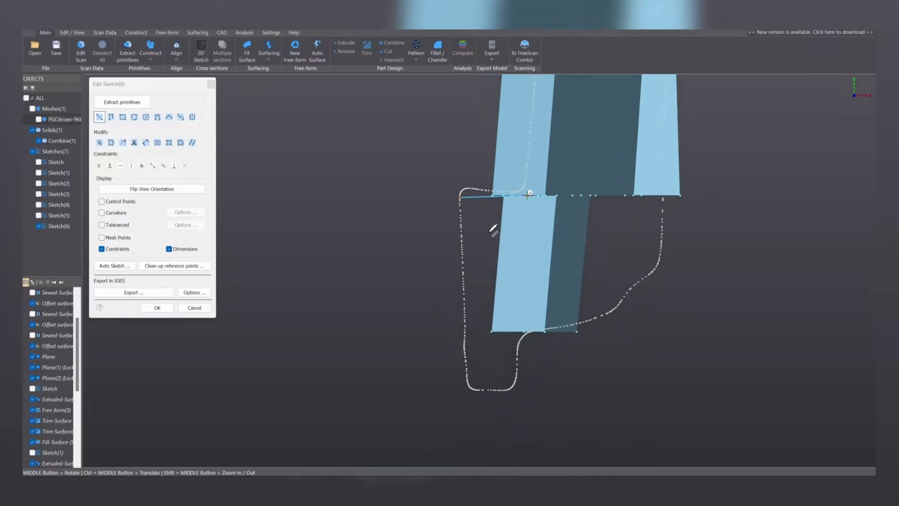
left_click(485, 198)
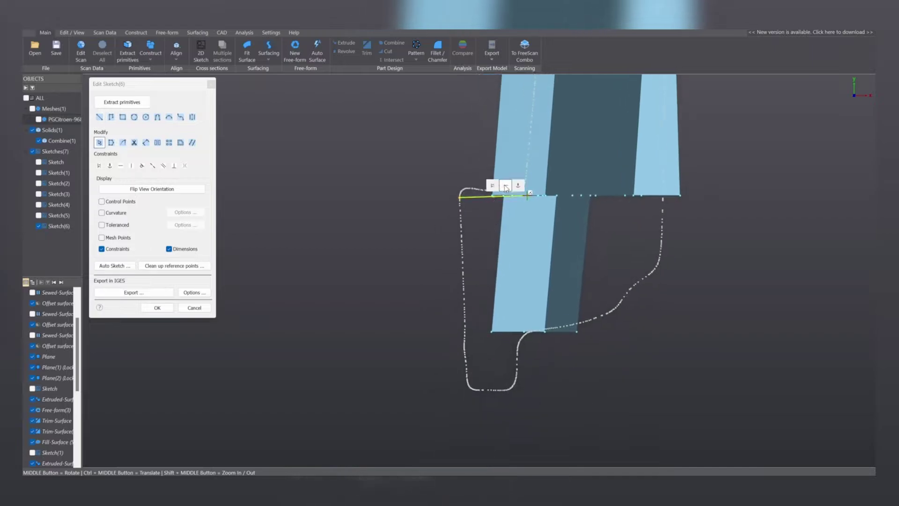
left_click(503, 187)
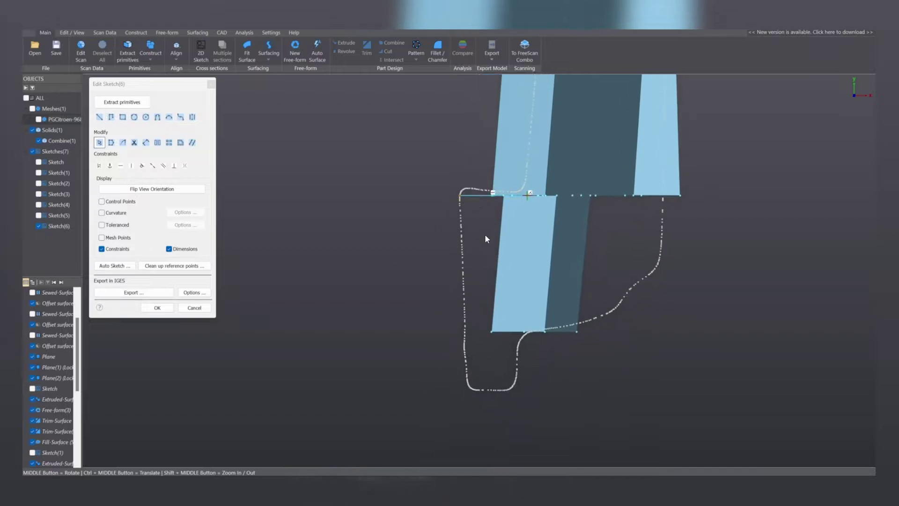
- Fit lines to the rib section's outer side, end edge, short inner side and adjoining sloped edge
mouse_move(457, 224)
left_mouse_down()
mouse_move(445, 352)
mouse_move(478, 390)
mouse_move(499, 389)
left_mouse_up()
mouse_move(546, 343)
left_mouse_down()
mouse_move(591, 305)
mouse_move(576, 314)
left_mouse_up()
scroll(547, 348, "up", 3)
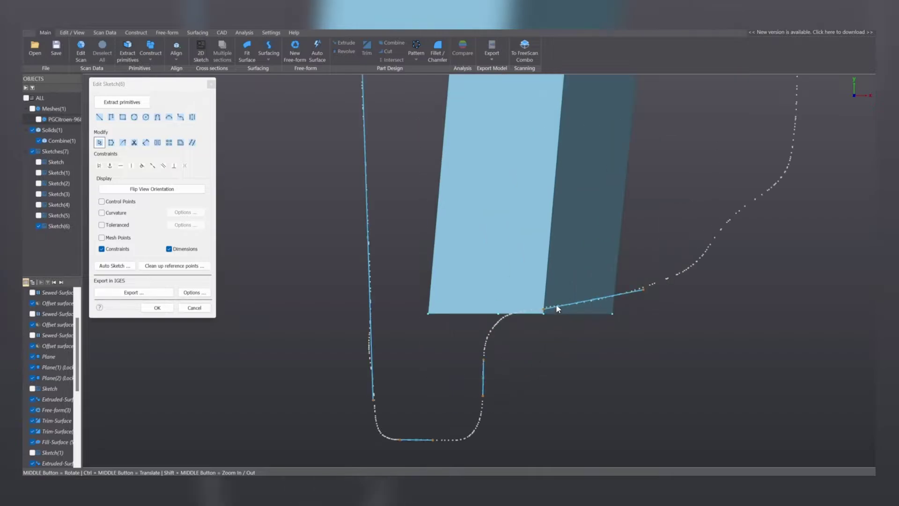
scroll(580, 312, "down", 3)
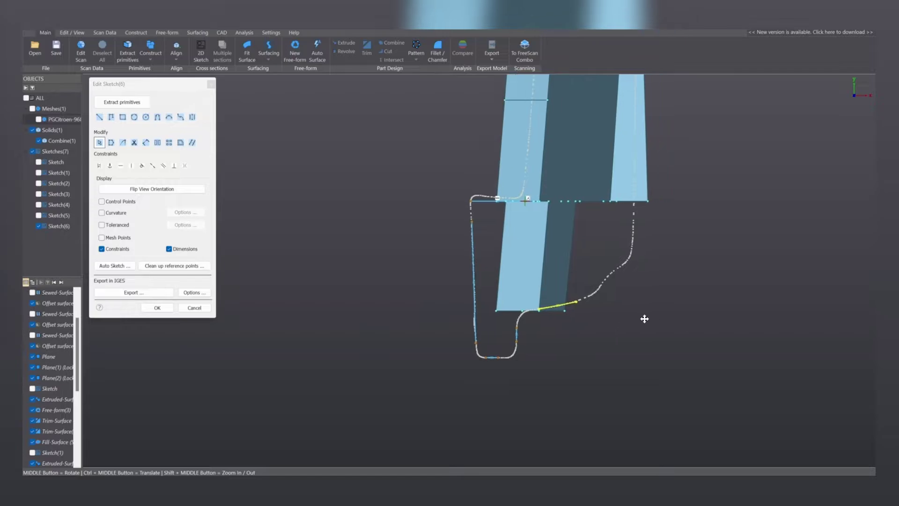
- Fit lines to both long sides of the rib section, constrain the rib-side one vertical and extend its end past the panel edge
scroll(613, 265, "up", 2)
mouse_move(580, 202)
middle_mouse_down()
mouse_move(594, 214)
mouse_move(564, 212)
mouse_move(557, 103)
middle_mouse_up()
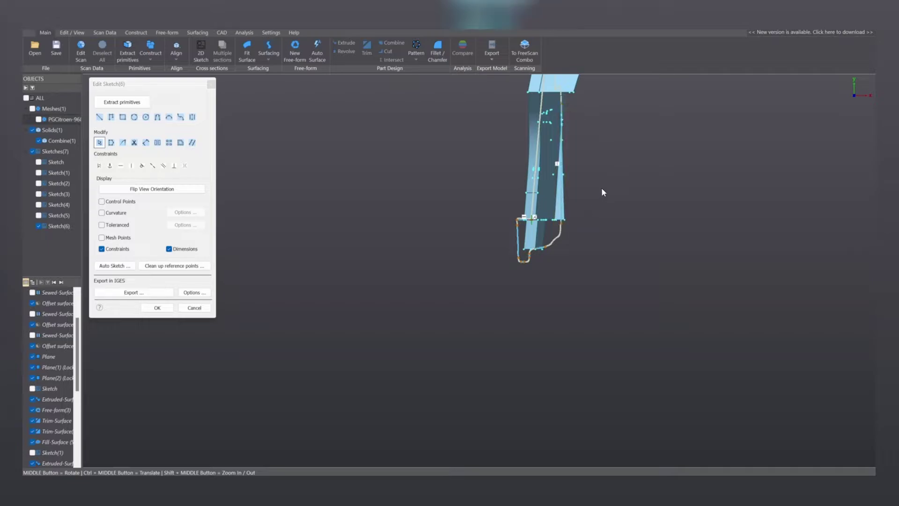
mouse_move(601, 187)
middle_mouse_down("ctrl")
mouse_move(586, 296)
mouse_move(557, 257)
mouse_move(595, 154)
middle_mouse_up("ctrl")
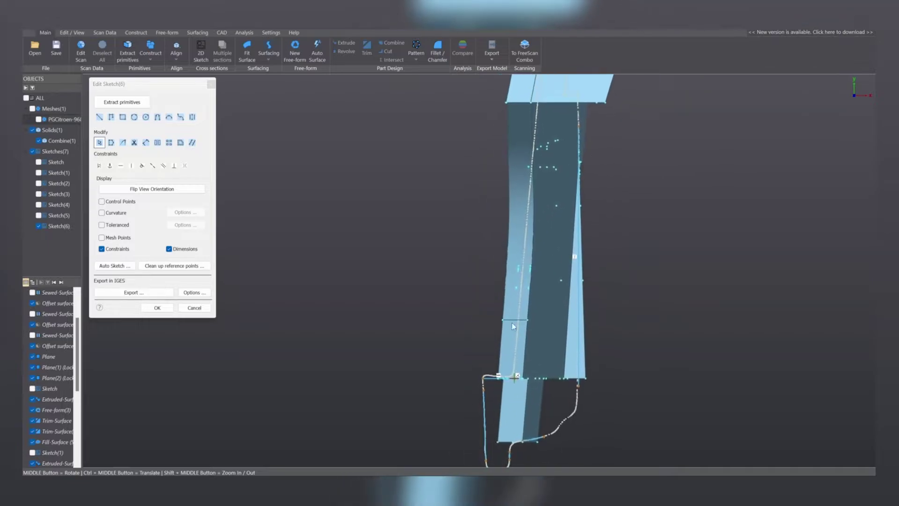
left_click_drag(519, 353, 523, 273)
mouse_move(536, 125)
left_mouse_down()
mouse_move(481, 255)
mouse_move(516, 360)
left_mouse_up()
middle_click_drag(560, 265, 517, 413, "ctrl")
scroll(526, 339, "down", 4)
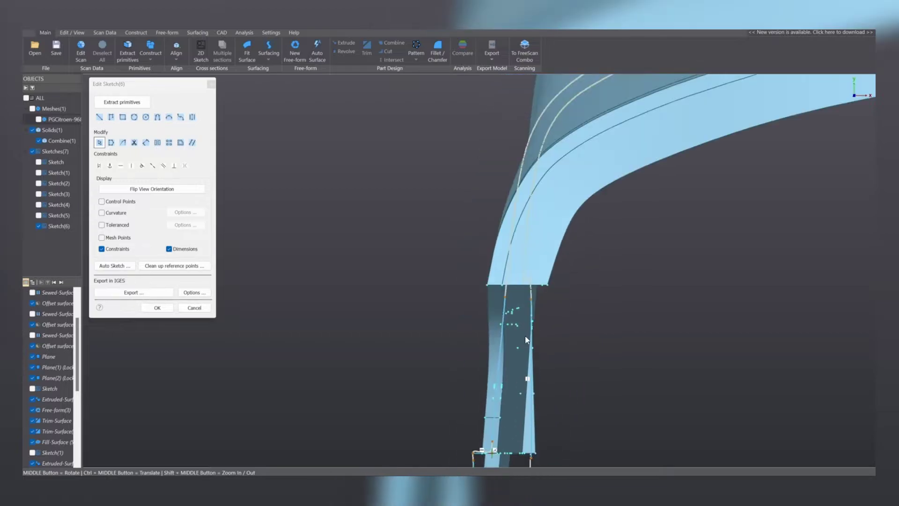
middle_click_drag(522, 358, 533, 299, "ctrl")
middle_click_drag(516, 346, 555, 238, "ctrl")
scroll(537, 269, "up", 4)
mouse_move(557, 274)
left_mouse_down()
mouse_move(526, 322)
mouse_move(551, 322)
left_mouse_up()
- Join the horizontal line at its two ends with the long slanted wall line and the section's outer side line
scroll(550, 294, "up", 4)
left_click_drag(510, 348, 554, 367)
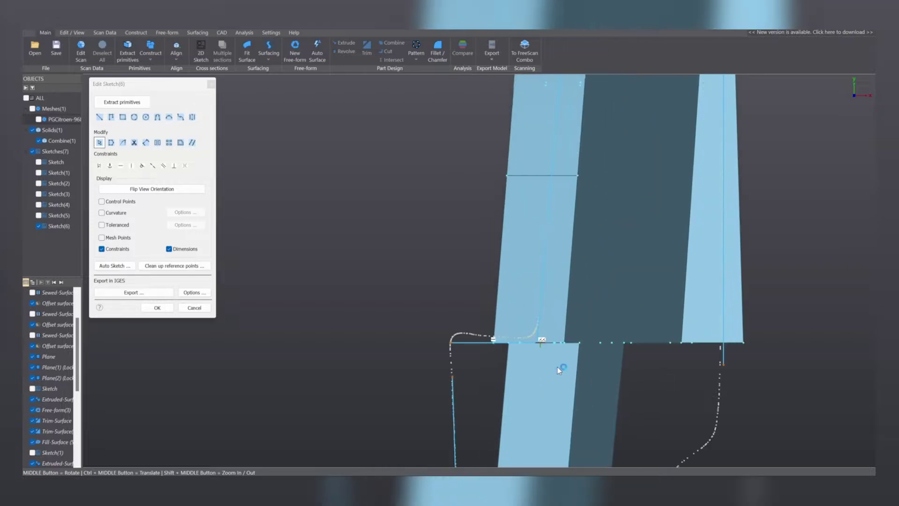
middle_click_drag(540, 337, 628, 234, "ctrl")
mouse_move(556, 273)
left_mouse_down()
mouse_move(499, 288)
mouse_move(536, 292)
left_mouse_up()
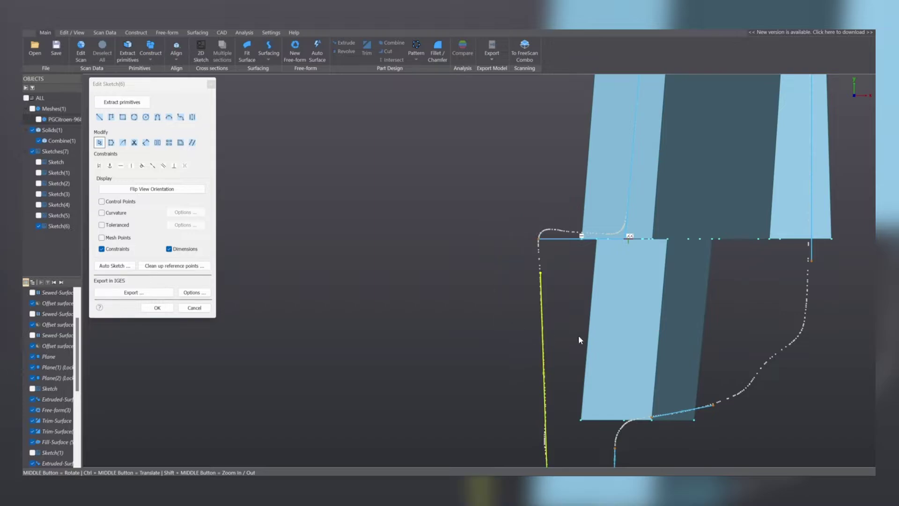
middle_click_drag(578, 336, 579, 303, "ctrl")
mouse_move(558, 213)
left_mouse_down()
mouse_move(546, 195)
mouse_move(574, 273)
left_mouse_up()
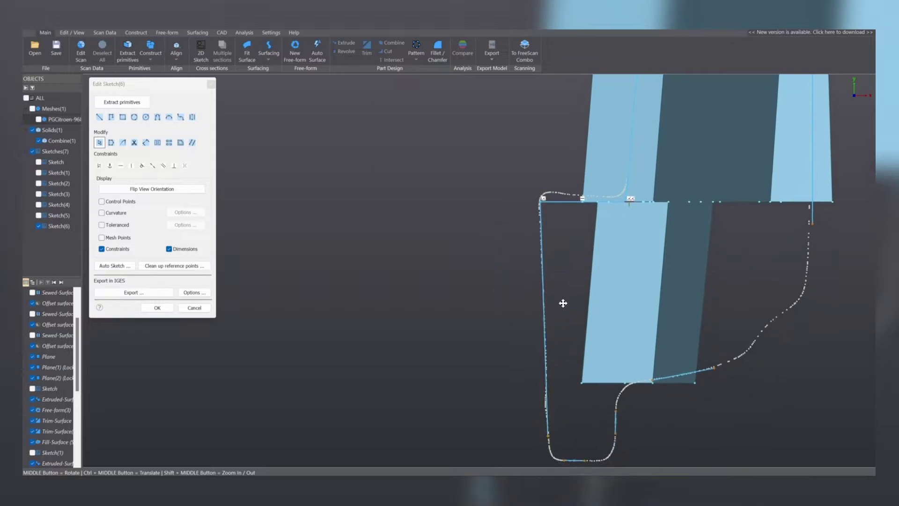
- Join the remaining lines into sharp corners around the tab's end and where the sloped edge meets the long vertical line
middle_click_drag(564, 303, 558, 279, "ctrl")
left_click_drag(531, 317, 580, 348)
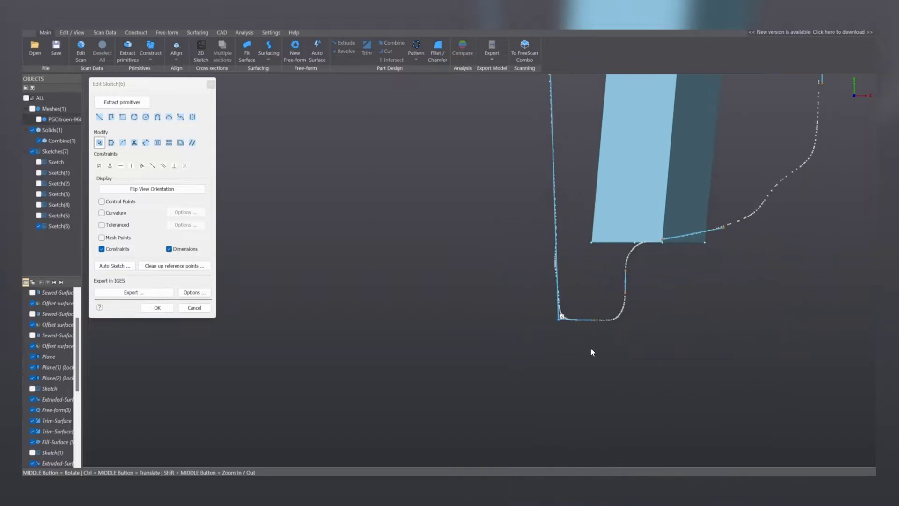
mouse_move(595, 290)
left_mouse_down()
mouse_move(590, 343)
mouse_move(639, 299)
mouse_move(640, 334)
left_mouse_up()
middle_click_drag(640, 335, 570, 387, "ctrl")
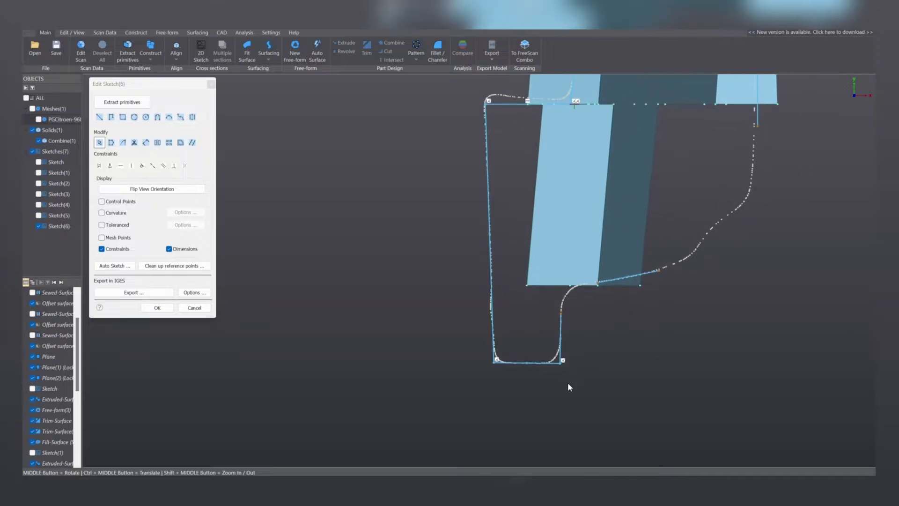
mouse_move(572, 328)
left_mouse_down()
mouse_move(553, 259)
mouse_move(623, 299)
left_mouse_up()
middle_click_drag(630, 305, 503, 352, "ctrl")
mouse_move(655, 170)
left_mouse_down()
mouse_move(579, 165)
mouse_move(529, 326)
mouse_move(604, 375)
left_mouse_up()
scroll(642, 318, "down", 2)
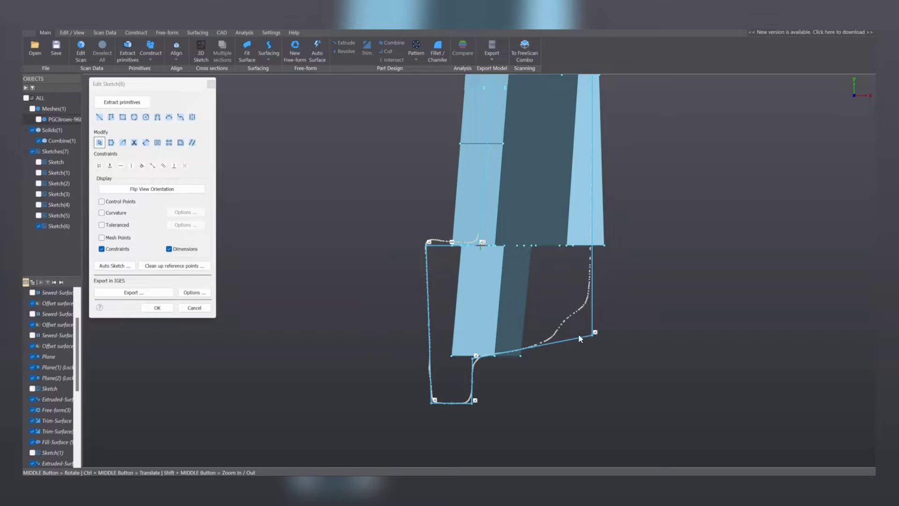
- Extend the vertical line's upper end along the section, up into the curved part of the panel
middle_click_drag(611, 313, 527, 375, "ctrl")
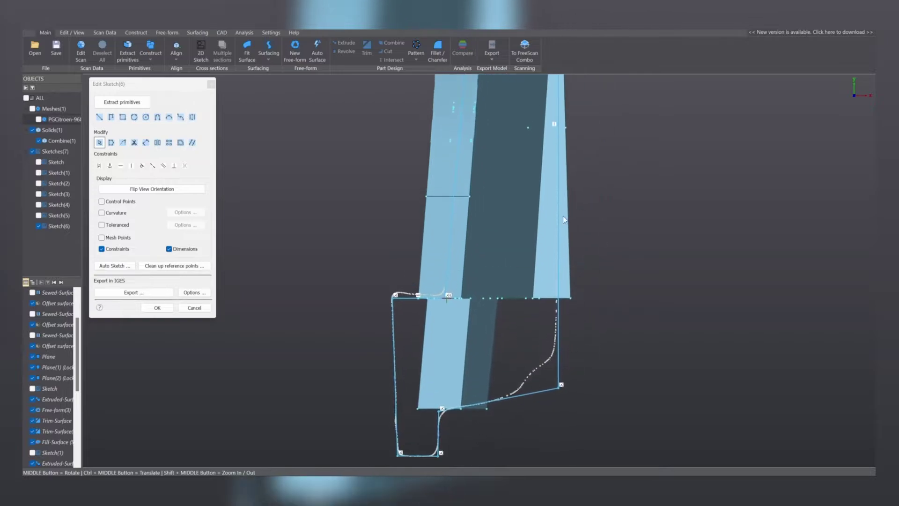
scroll(518, 307, "down", 4)
mouse_move(563, 216)
middle_mouse_down("ctrl")
mouse_move(517, 308)
mouse_move(513, 374)
middle_mouse_up("ctrl")
scroll(500, 196, "up", 4)
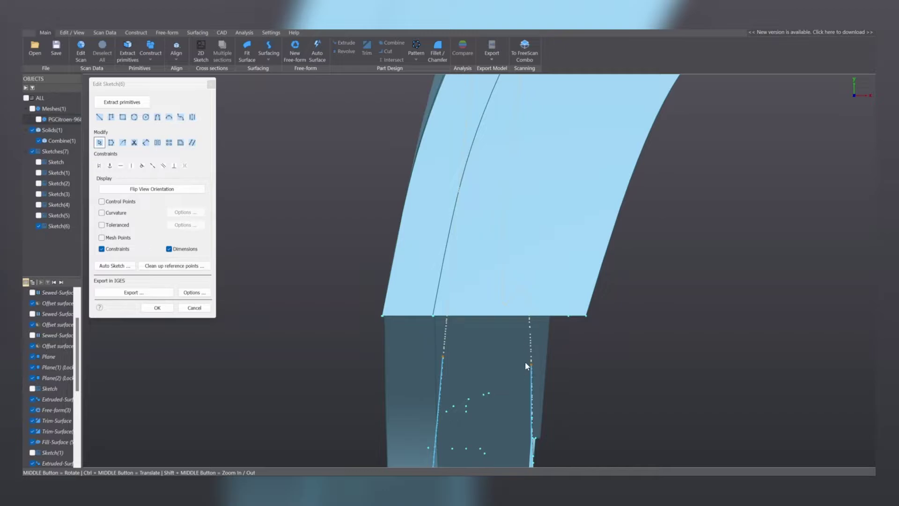
left_click_drag(533, 369, 533, 183)
middle_click_drag(538, 167, 548, 346)
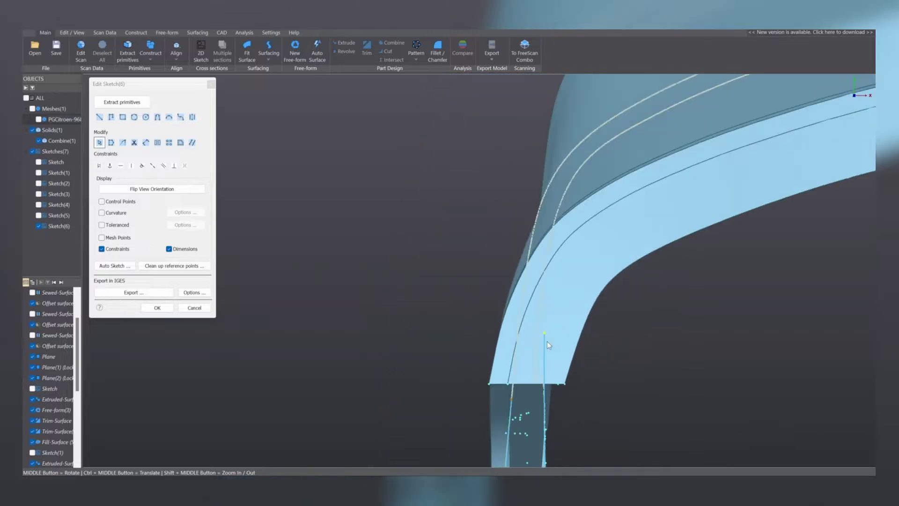
- Extend the vertical line's top to the panel's outer curve and pull the slanted line's upper end back to just above the panel edge
left_click_drag(547, 336, 547, 240)
middle_click_drag(543, 233, 498, 400)
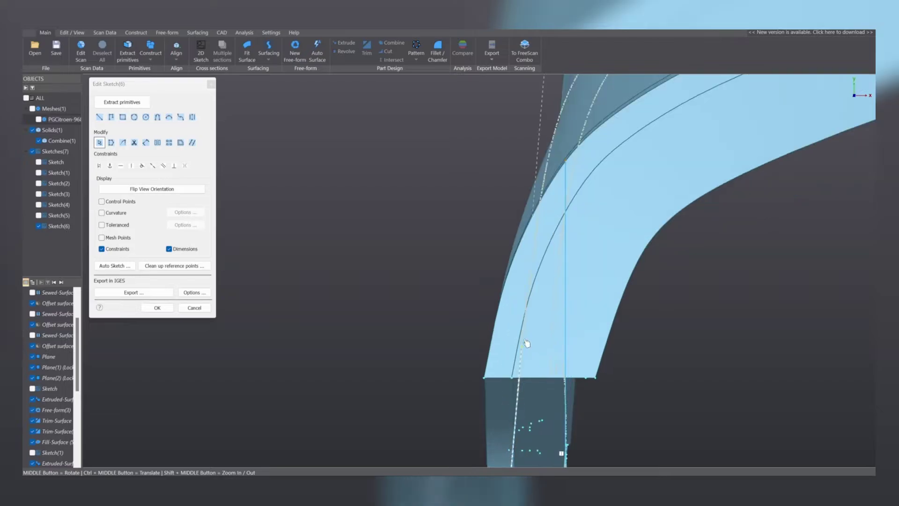
mouse_move(527, 343)
left_mouse_down()
mouse_move(539, 213)
mouse_move(524, 362)
left_mouse_up()
scroll(527, 361, "up", 3)
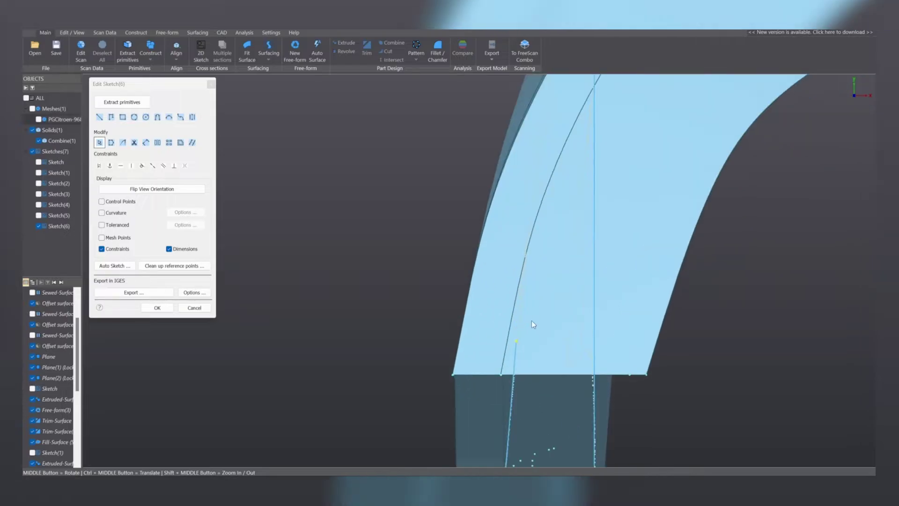
middle_click_drag(536, 262, 507, 336, "ctrl")
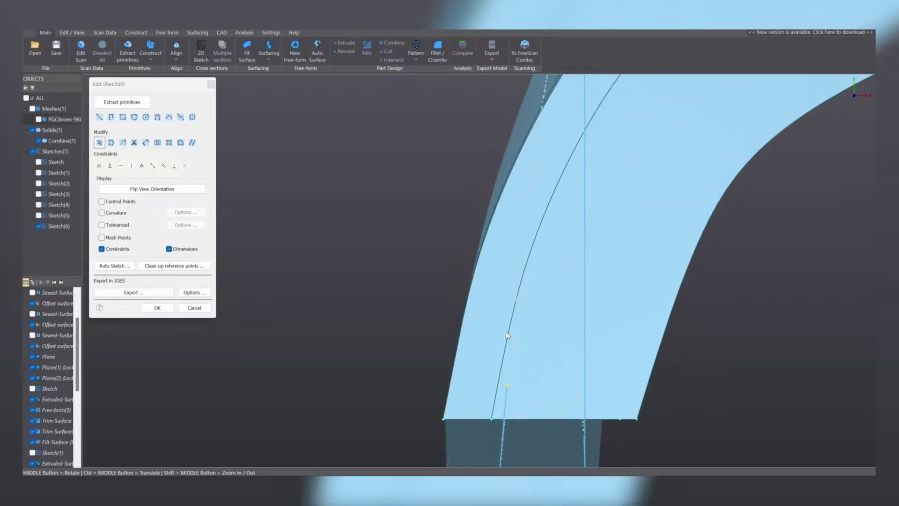
middle_click_drag(539, 272, 521, 243, "ctrl")
- Close the rib profile with a short horizontal line from the slanted line's upper end and an oblique line to the vertical line's top
left_click(99, 117)
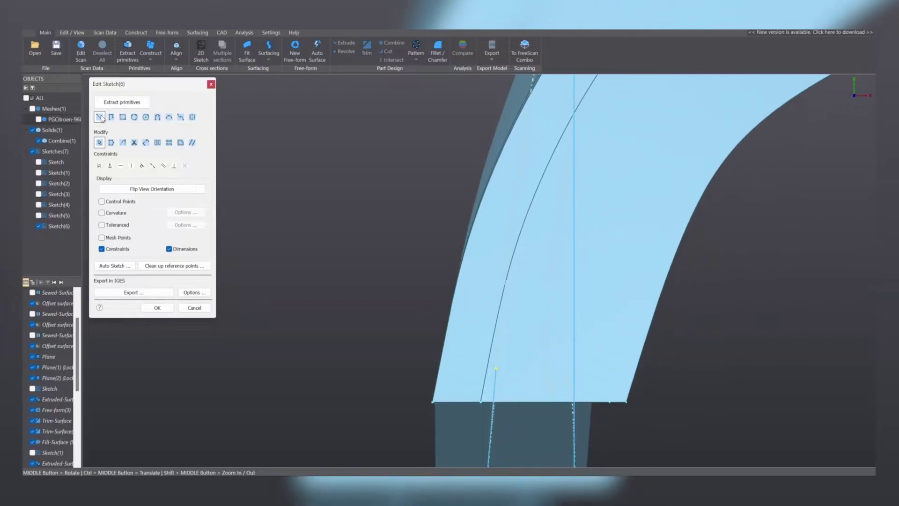
left_click_drag(496, 368, 524, 368)
left_click(523, 369)
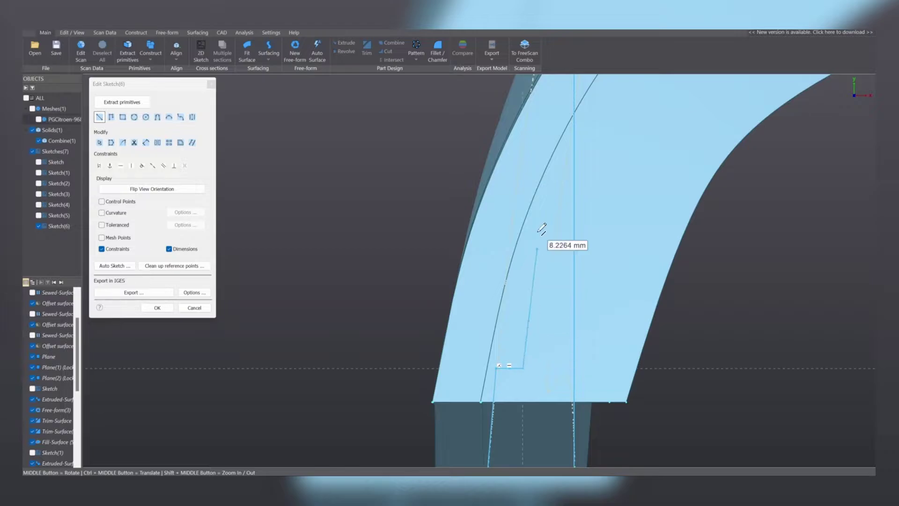
middle_click_drag(533, 196, 527, 294, "ctrl")
left_click(568, 124)
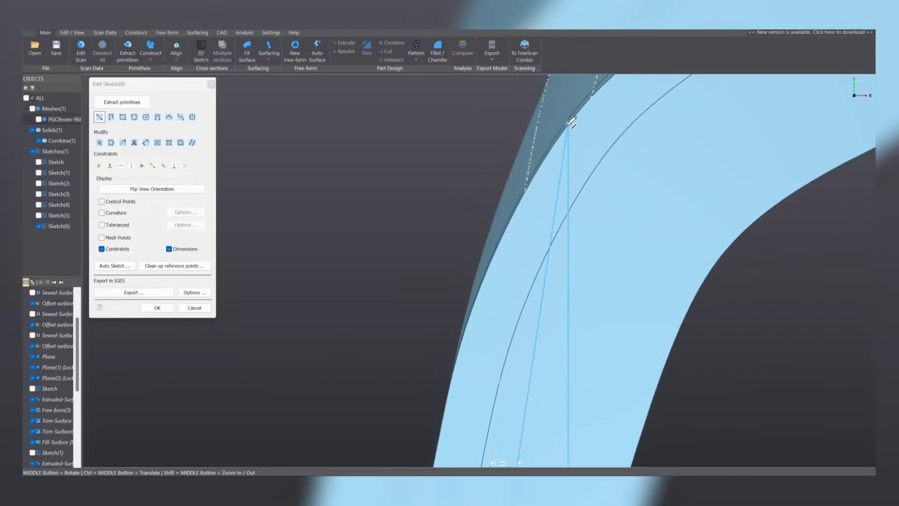
scroll(536, 252, "down", 5)
middle_click_drag(538, 257, 532, 233, "ctrl")
key("Escape")
scroll(545, 192, "up", 3)
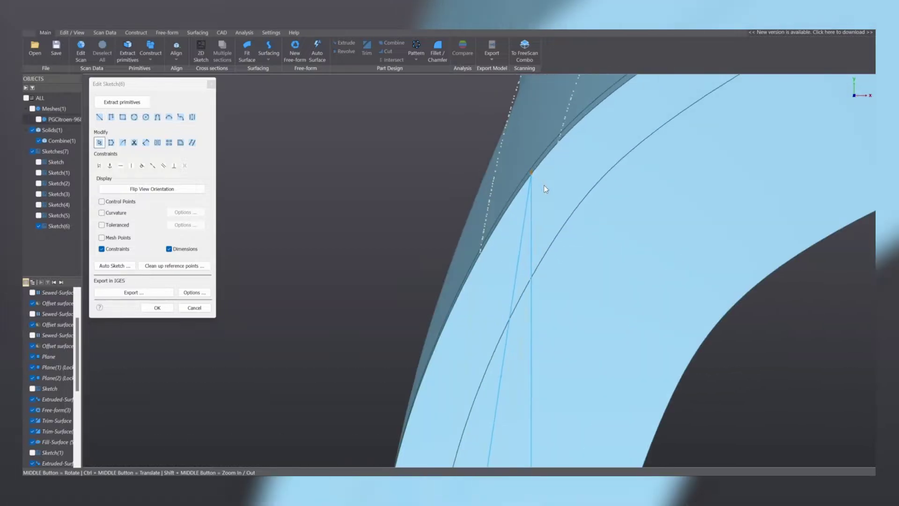
scroll(544, 180, "up", 3)
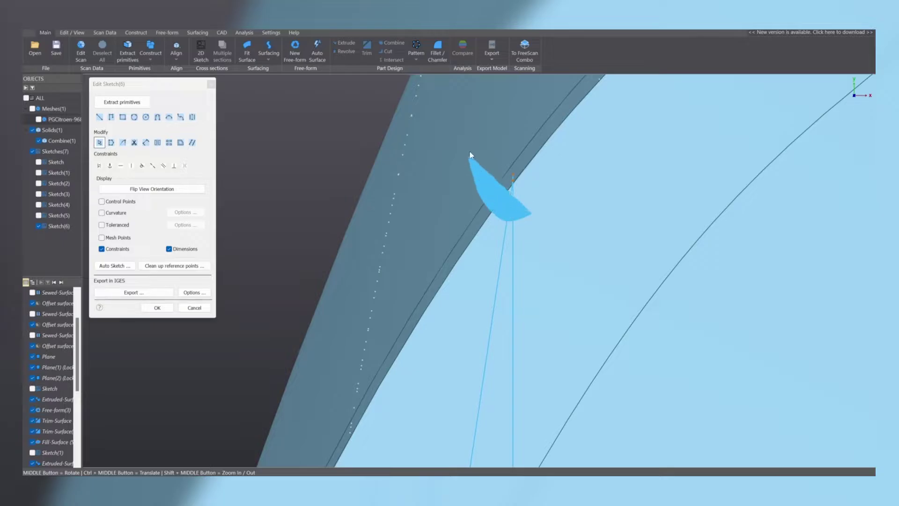
scroll(517, 241, "down", 5)
mouse_move(528, 265)
middle_mouse_down()
mouse_move(493, 346)
mouse_move(513, 311)
mouse_move(566, 283)
mouse_move(572, 289)
middle_mouse_up()
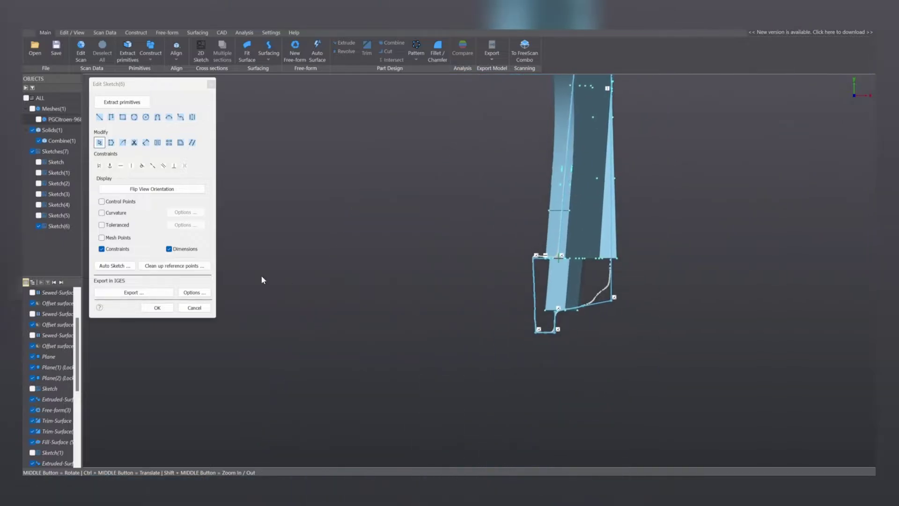
left_click(161, 308)
- Extrude the rib sketch two-sided as a new solid, fitting Depth 1 to 0.6256485 mm and Depth 2 to 1.03305817 mm against the scan mesh
scroll(439, 265, "down", 3)
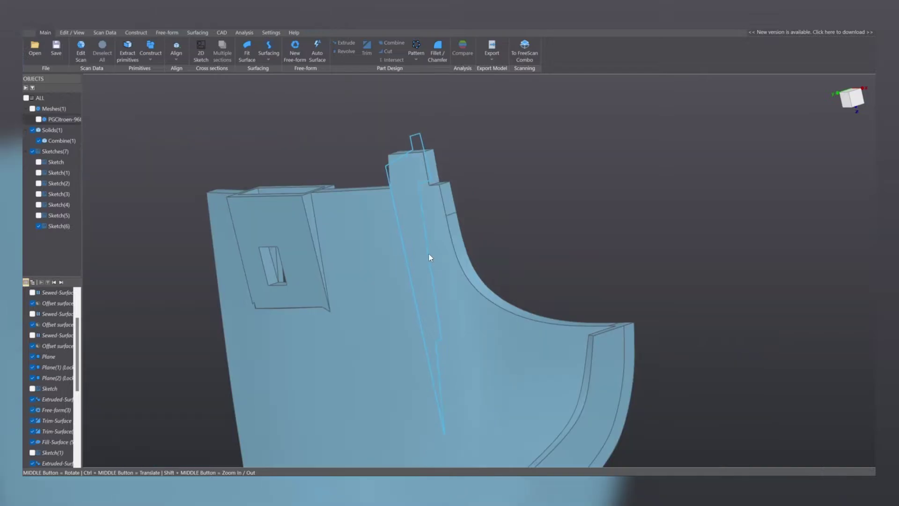
left_click(405, 253)
left_click(419, 241)
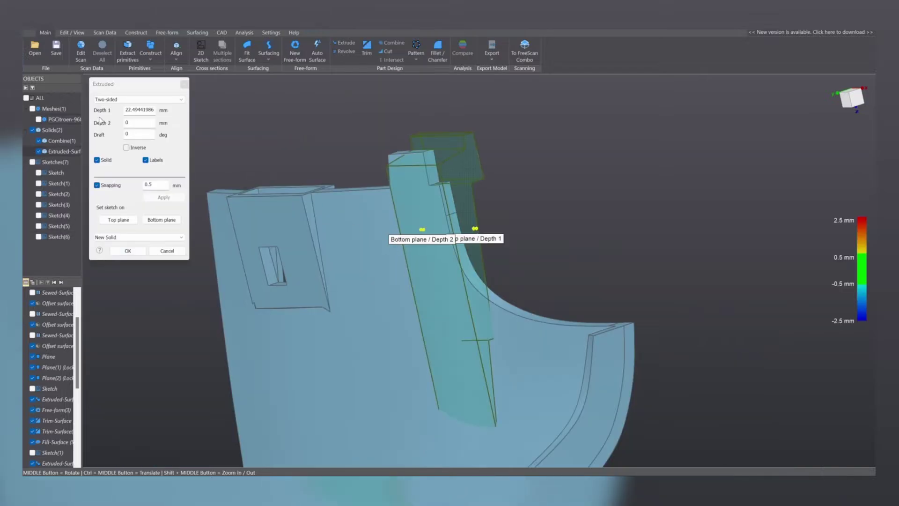
left_click(39, 120)
scroll(381, 249, "up", 4)
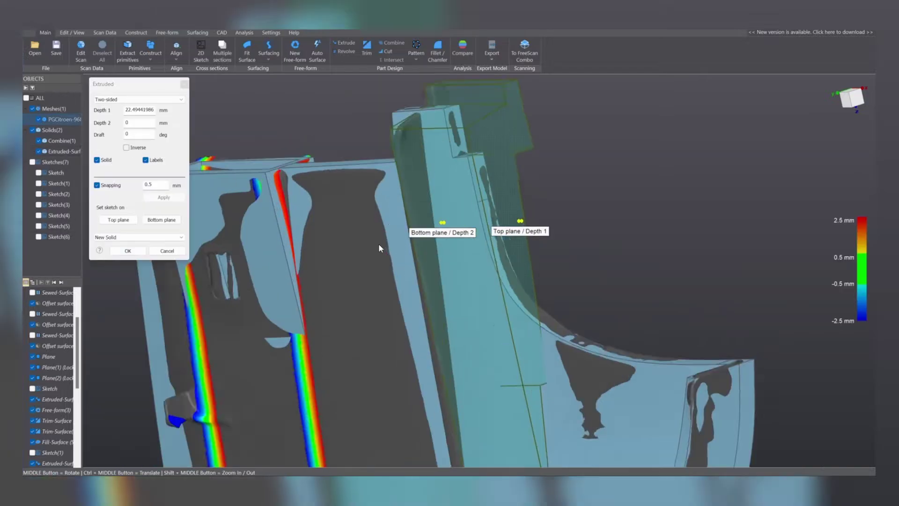
left_click_drag(587, 212, 450, 210)
middle_click_drag(446, 215, 519, 281)
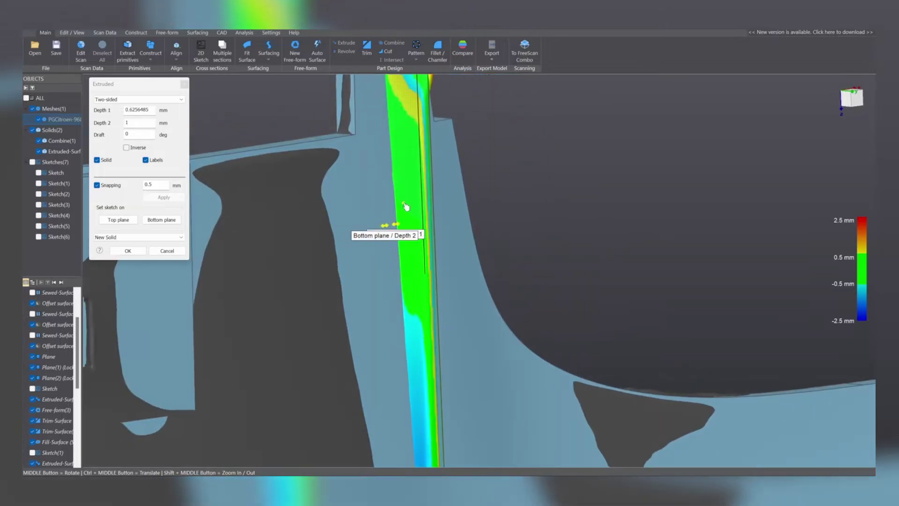
left_click(406, 202)
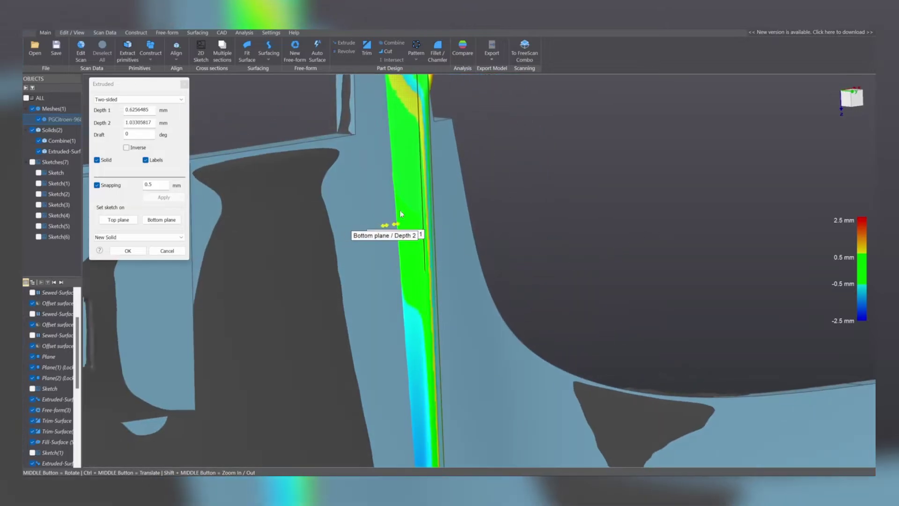
left_click(128, 251)
- Hide the scan mesh and examine the rib along the panel's outer surface for places where it comes through
scroll(456, 277, "down", 5)
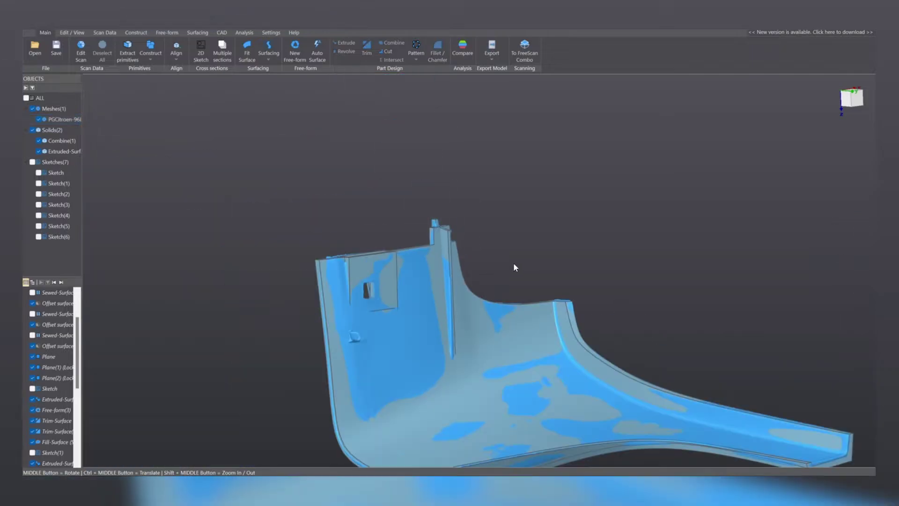
left_click(32, 109)
middle_click_drag(572, 200, 376, 334)
scroll(532, 297, "up", 6)
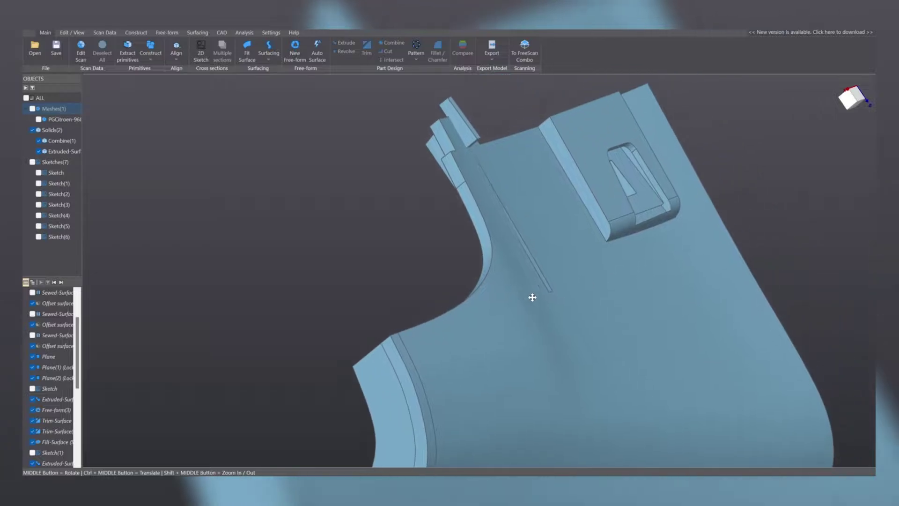
middle_click_drag(507, 304, 433, 136)
middle_click_drag(484, 279, 548, 360)
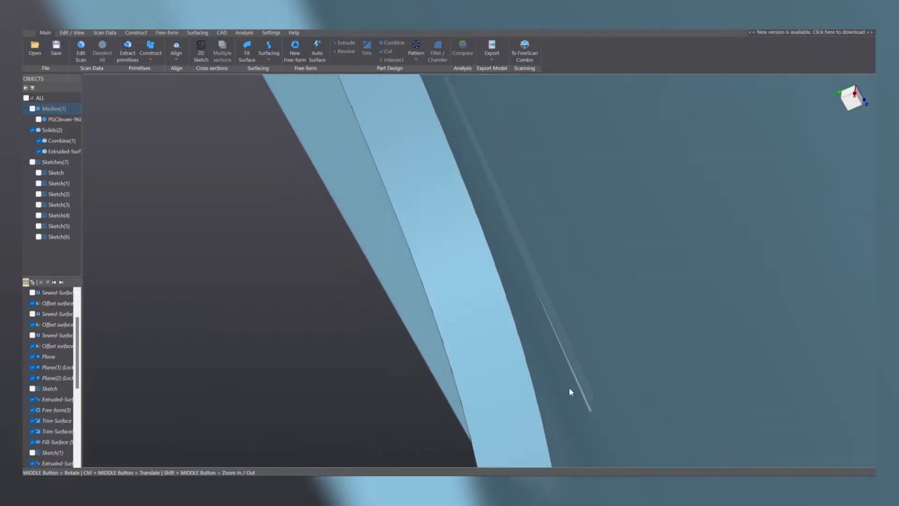
middle_click_drag(570, 391, 635, 290)
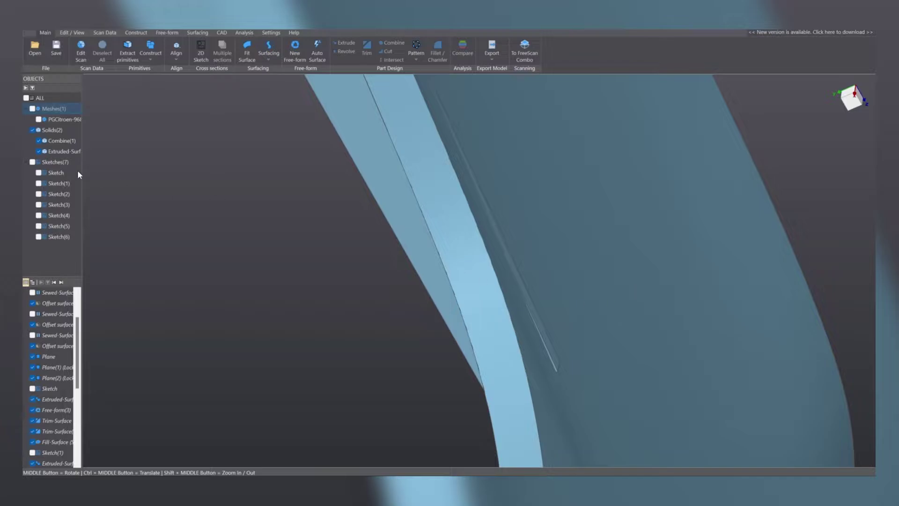
scroll(499, 222, "down", 6)
middle_click_drag(499, 222, 469, 238)
- Edit the rib sketch, moving the upper end of the long slanted wall line slightly inward from the panel's outer surface
double_click(51, 239)
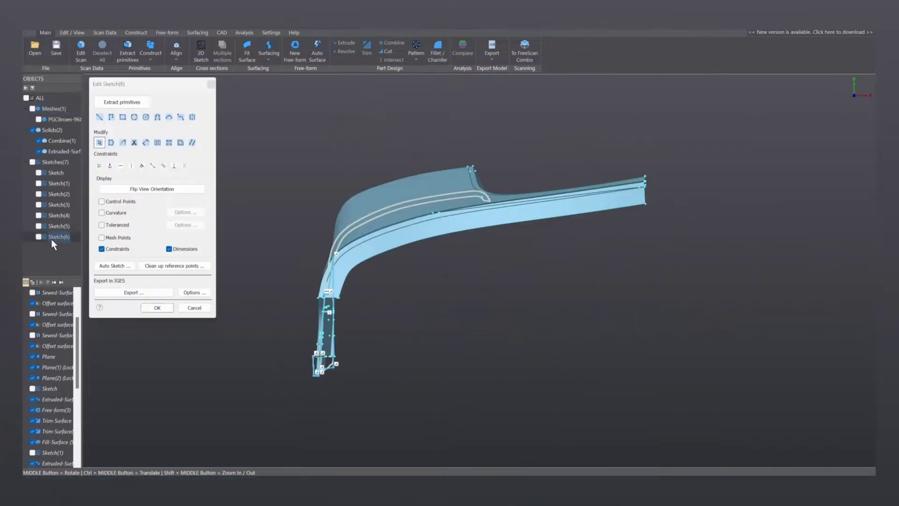
scroll(270, 282, "up", 5)
middle_click_drag(435, 235, 417, 160, "ctrl")
scroll(433, 239, "up", 2)
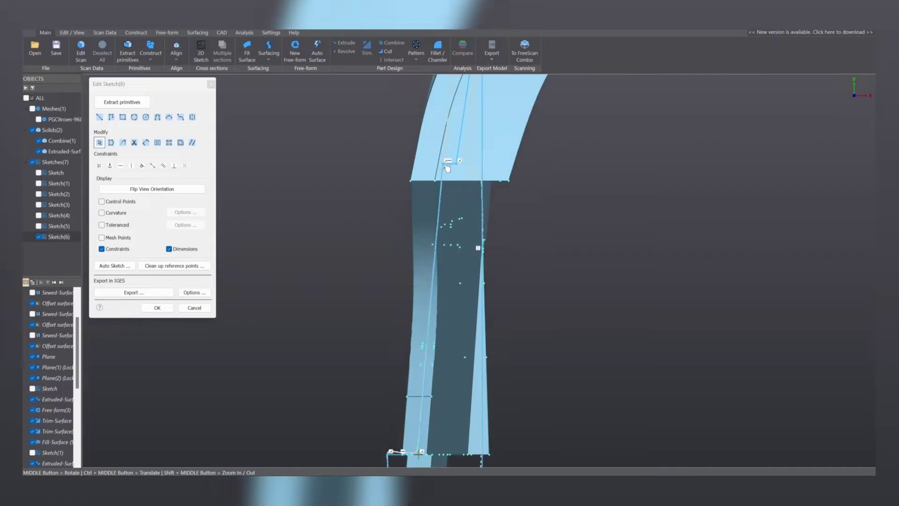
left_click_drag(448, 168, 452, 169)
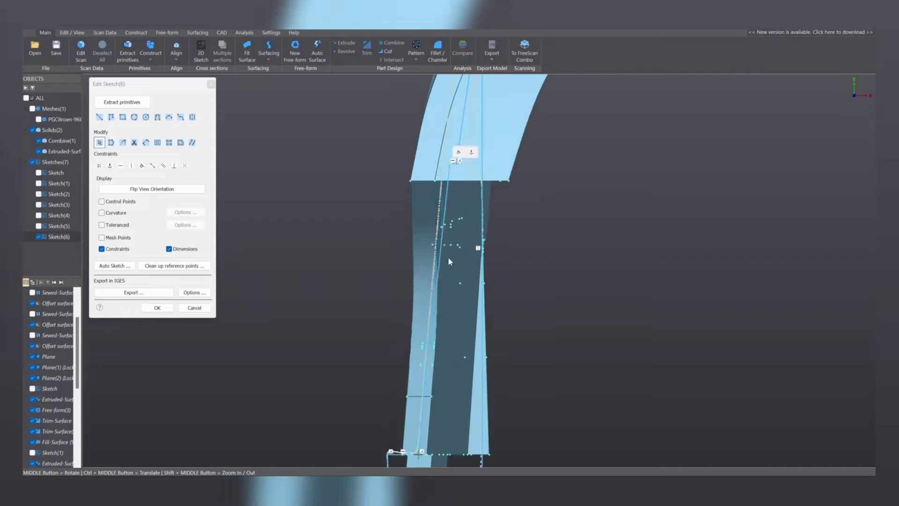
left_click(157, 308)
- Combine the extruded rib and the panel into one solid
middle_click_drag(497, 249, 451, 195)
left_click(452, 192)
left_click(481, 249)
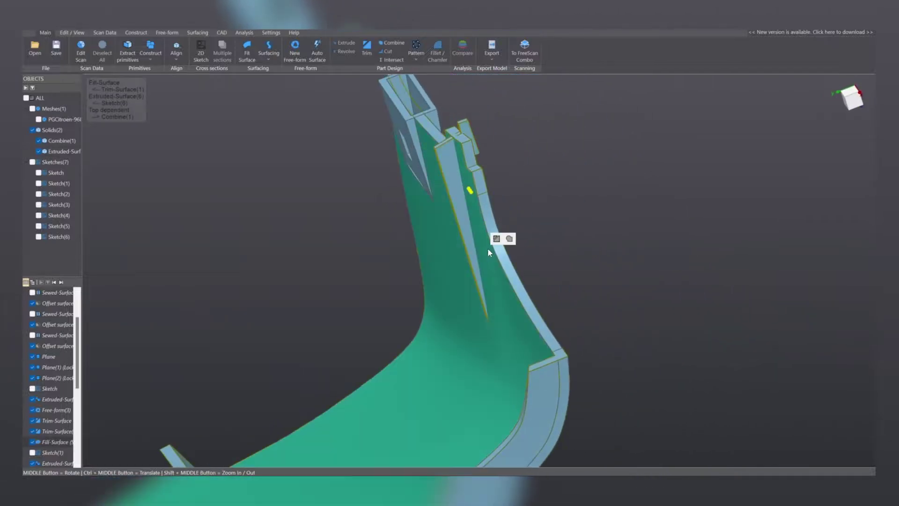
left_click(510, 240)
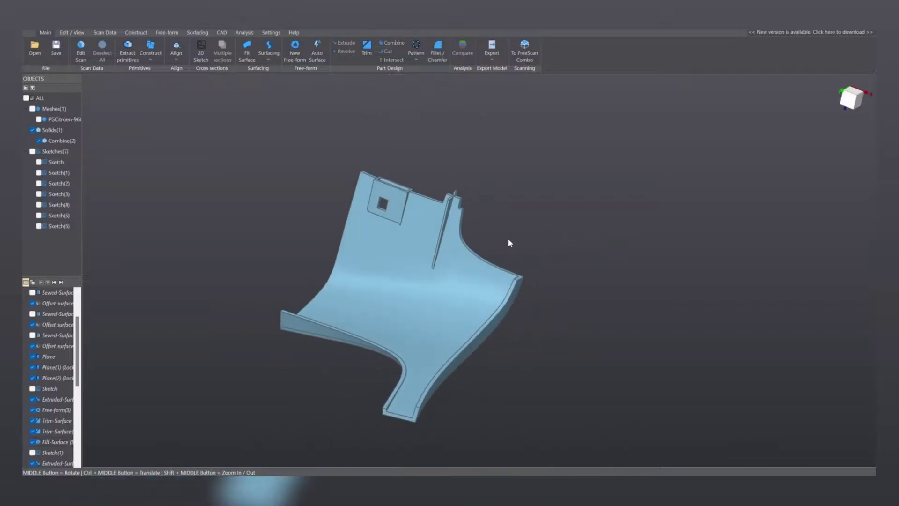
- Show the scan mesh and compare it with the combined solid, examining the deviations along the flanges and around the clip and rib
middle_click_drag(510, 243, 485, 291)
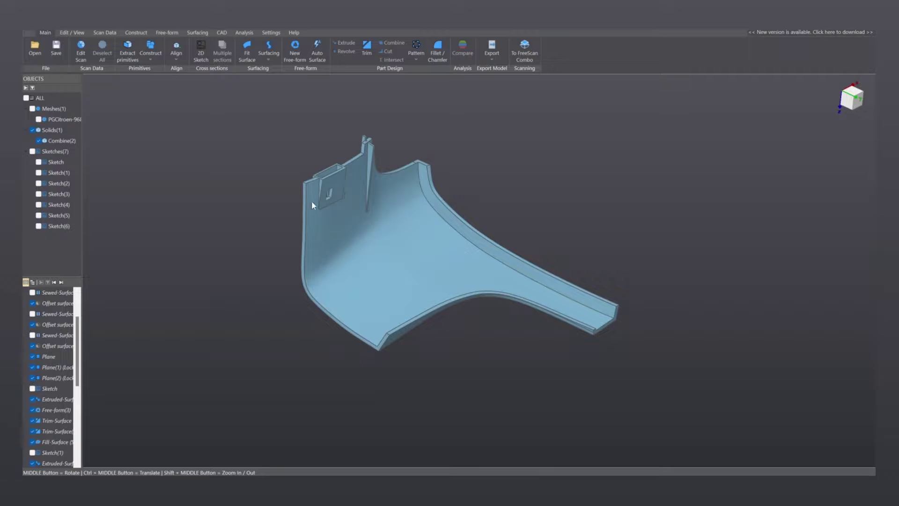
middle_click_drag(384, 285, 463, 352)
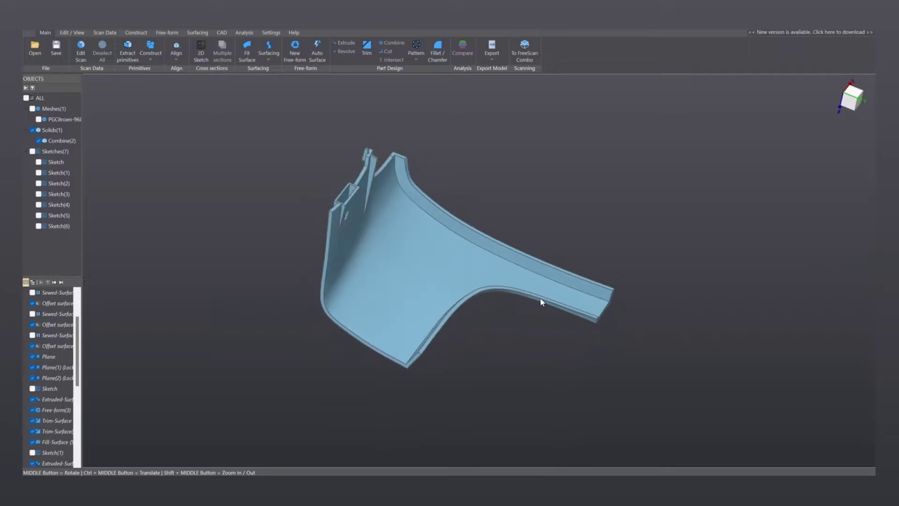
middle_click_drag(540, 297, 558, 255, "ctrl")
left_click(35, 110)
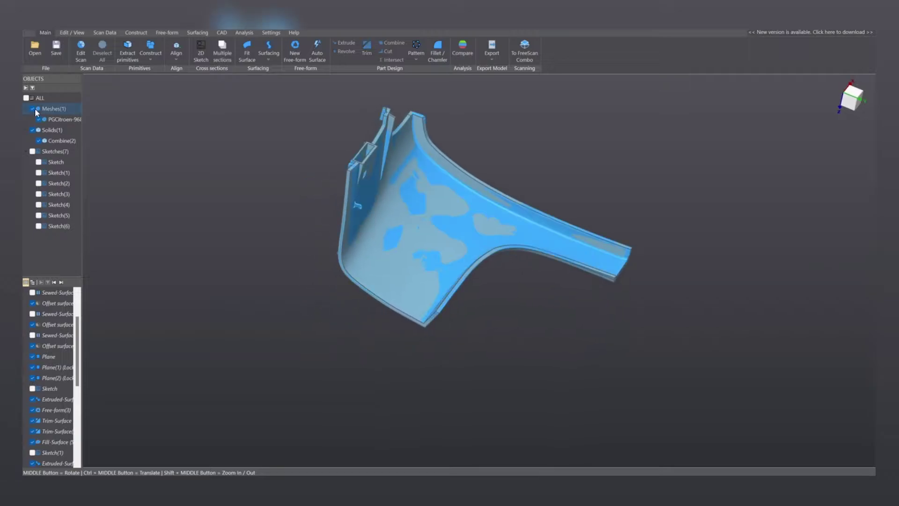
left_click(452, 45)
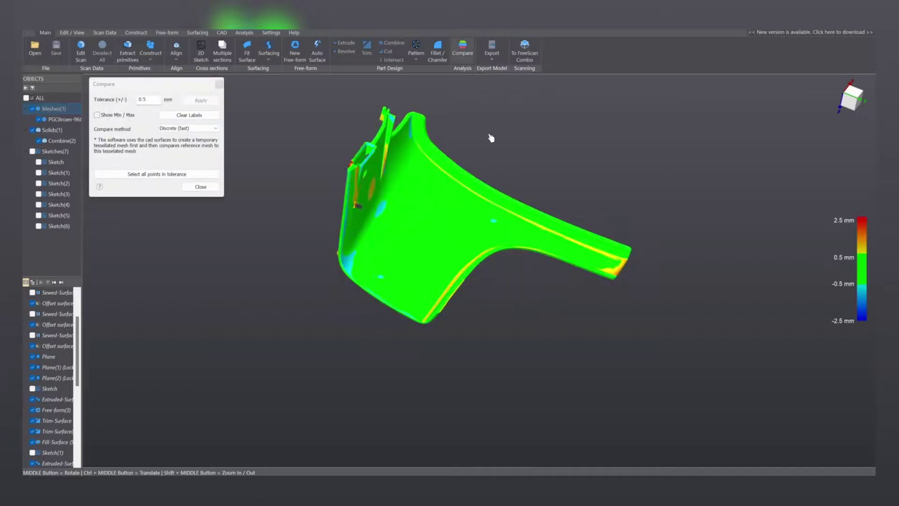
middle_click_drag(489, 136, 436, 308)
scroll(437, 307, "up", 5)
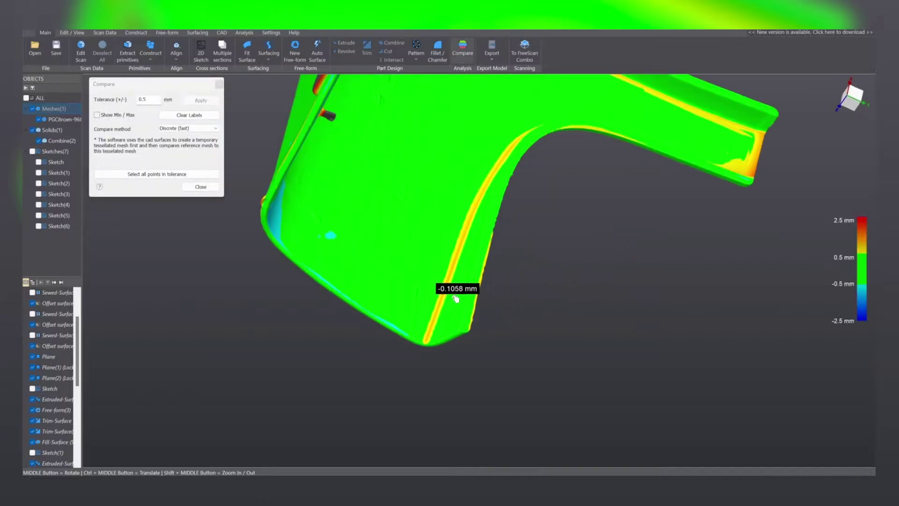
middle_click_drag(487, 262, 631, 307)
scroll(631, 307, "up", 3)
scroll(630, 307, "up", 2)
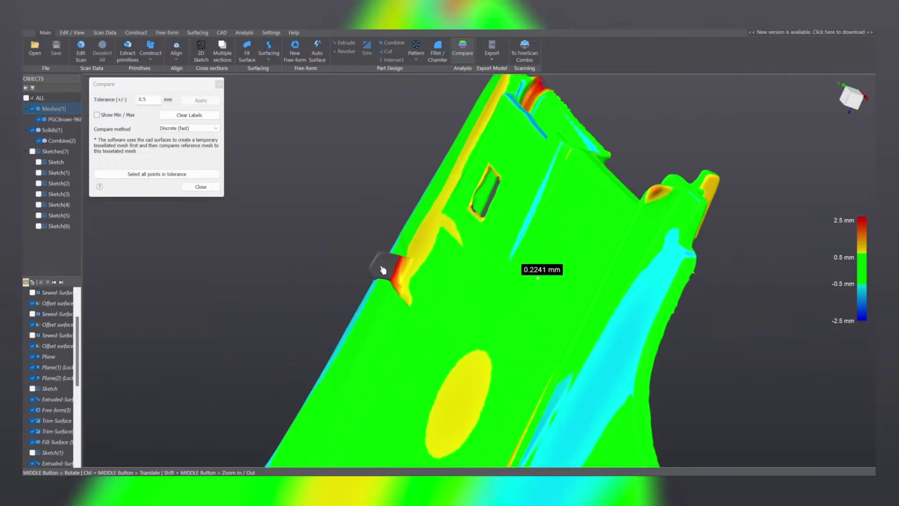
left_click(201, 187)
- Fillet the inner edge between the panel and its curved side wall at 6 mm, with the Toleranced scan comparison enabled
middle_click_drag(311, 261, 454, 291)
scroll(408, 302, "up", 5)
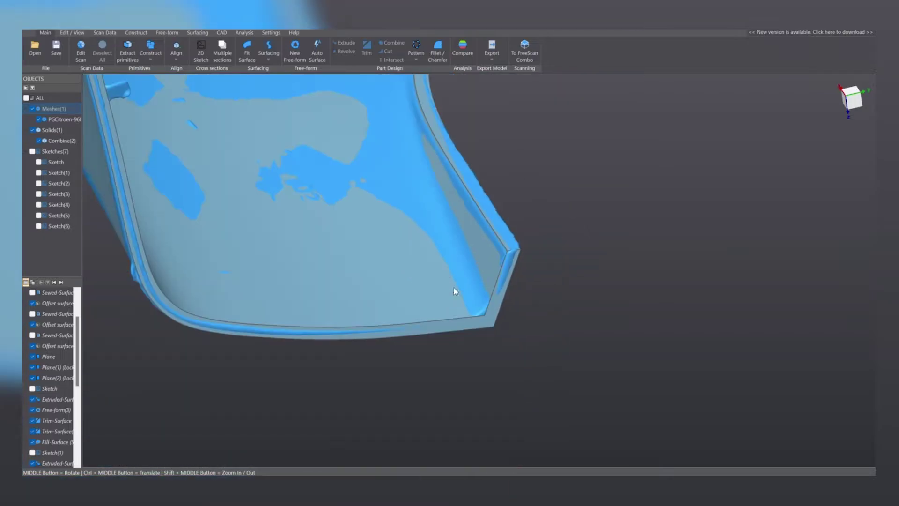
left_click(483, 268)
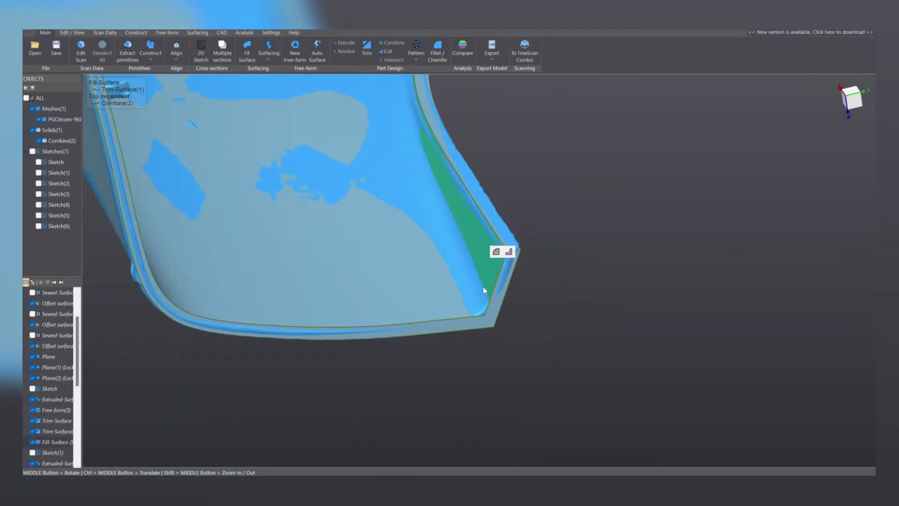
left_click(496, 253)
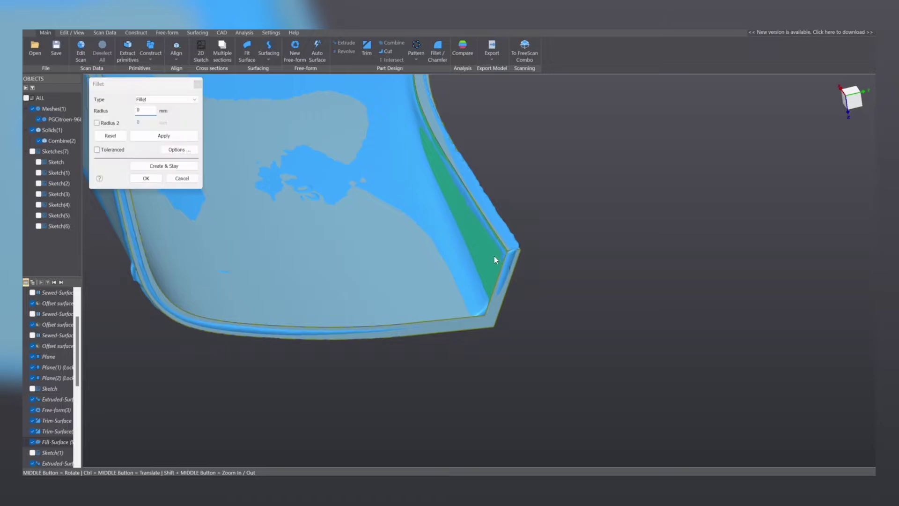
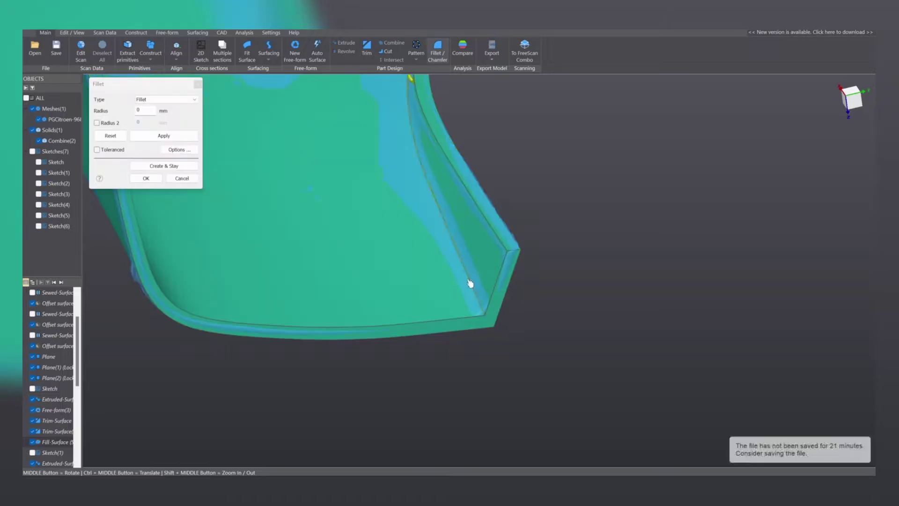
left_click(470, 283)
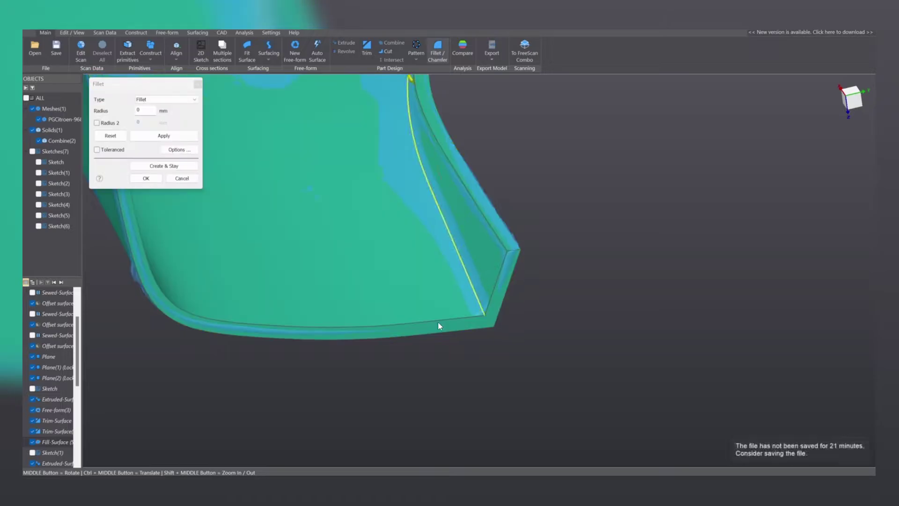
left_click(97, 149)
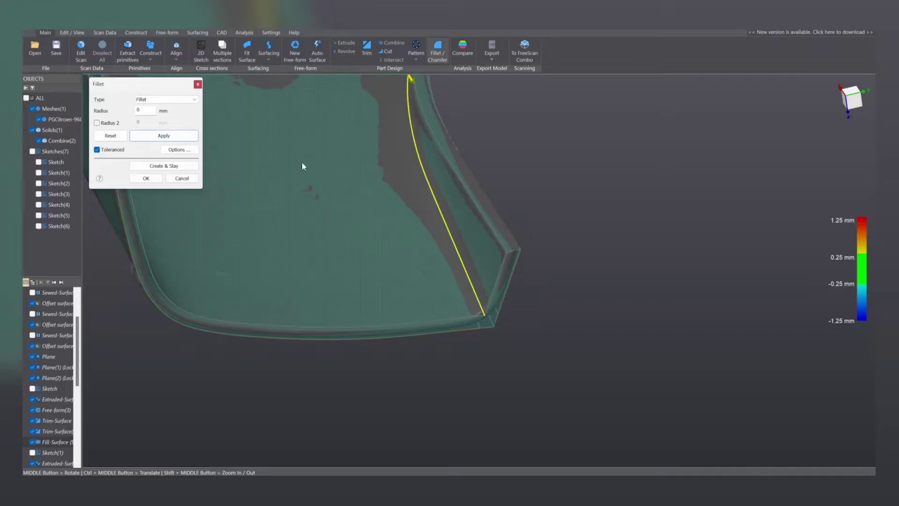
middle_click_drag(302, 161, 357, 195)
scroll(402, 202, "up", 2)
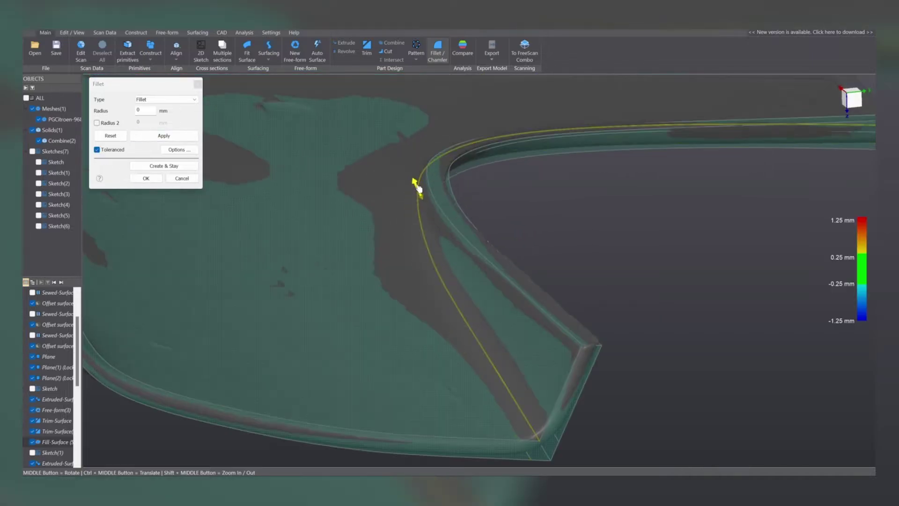
left_click_drag(416, 186, 398, 155)
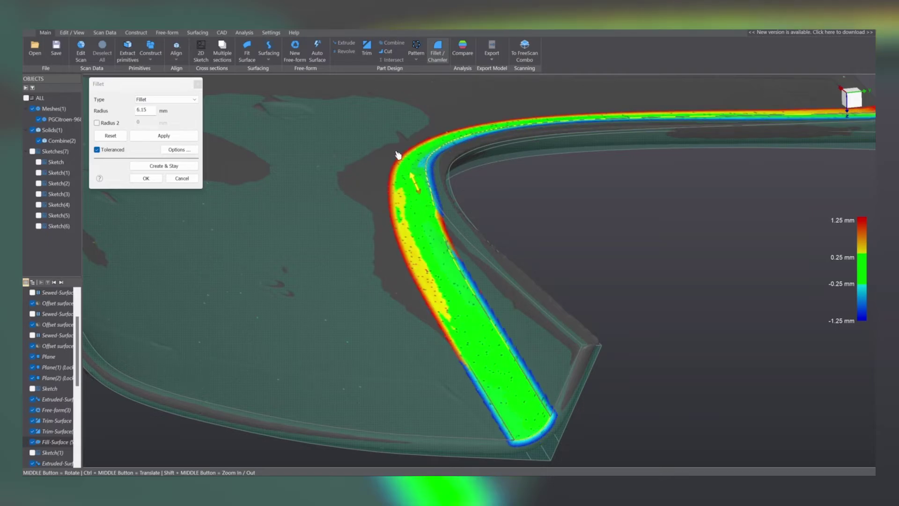
left_click(398, 155)
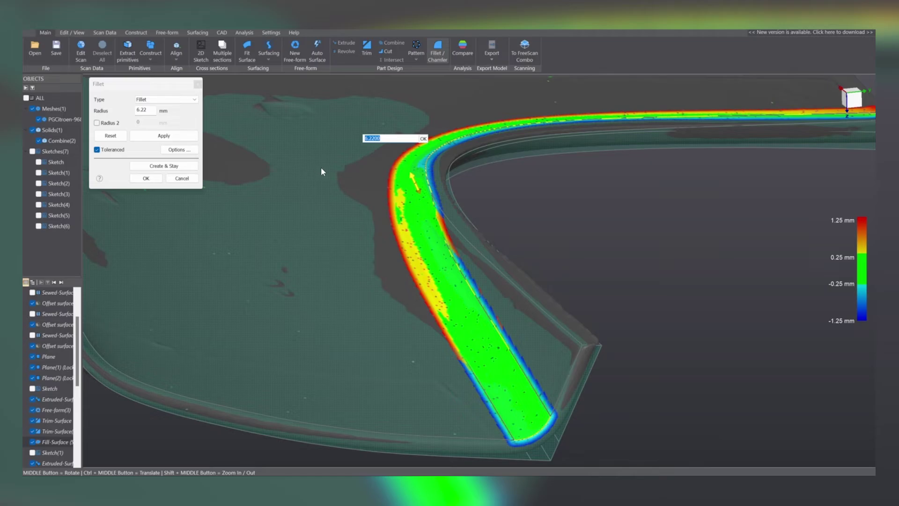
type("6")
key("Return")
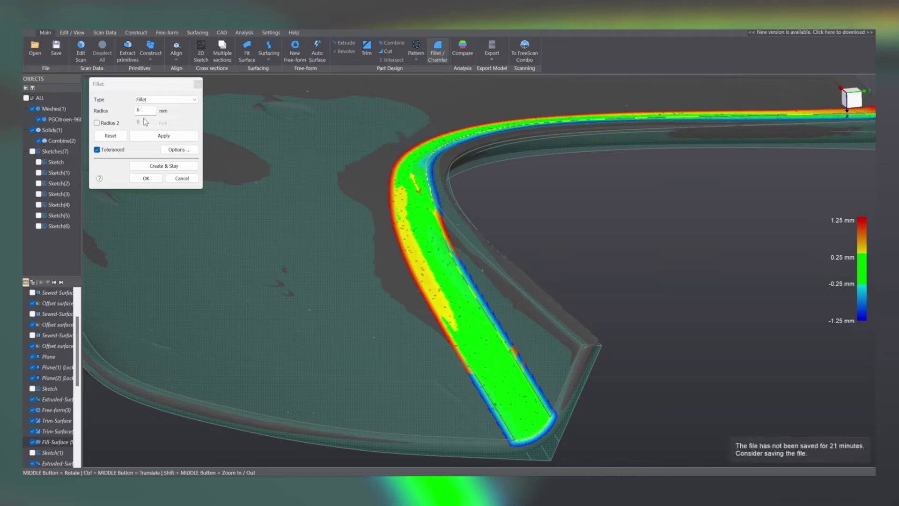
left_click(145, 180)
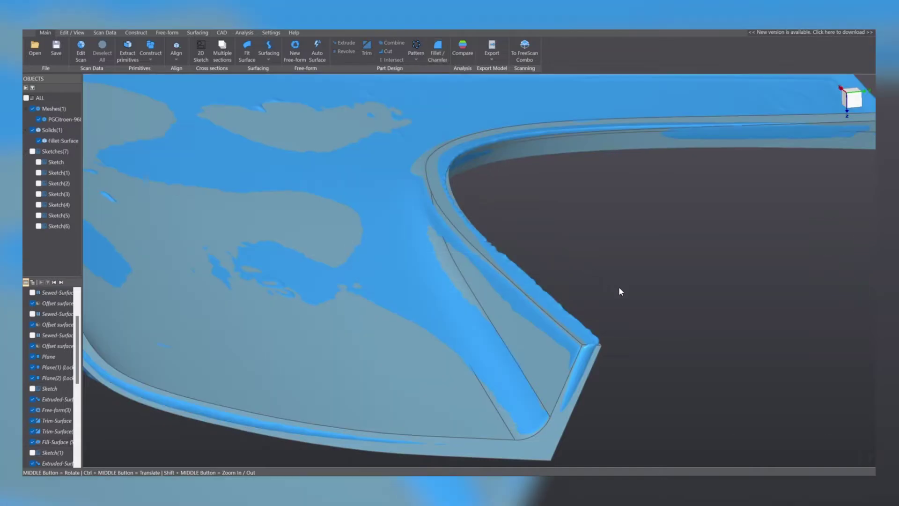
- Try to fillet the matching outer edge of the curved side wall with a 6 mm radius
middle_click_drag(619, 288, 390, 239)
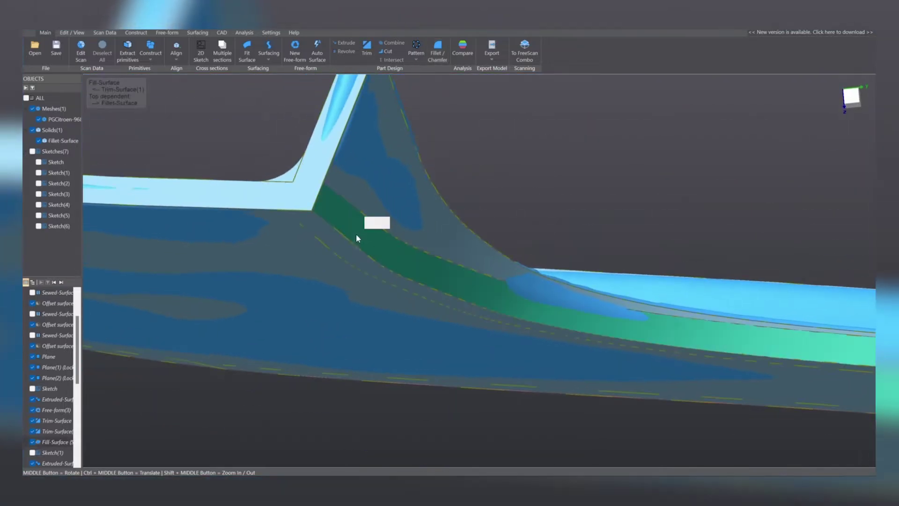
double_click(363, 233)
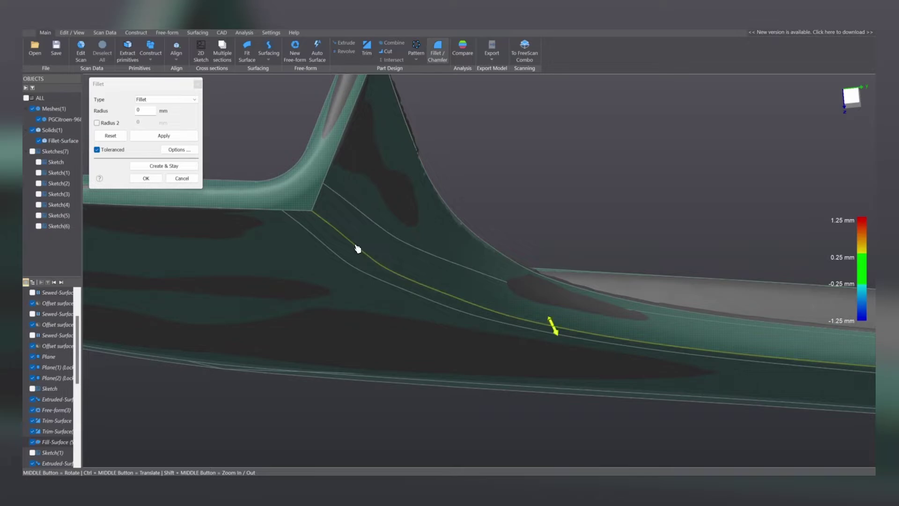
left_click_drag(143, 109, 130, 110)
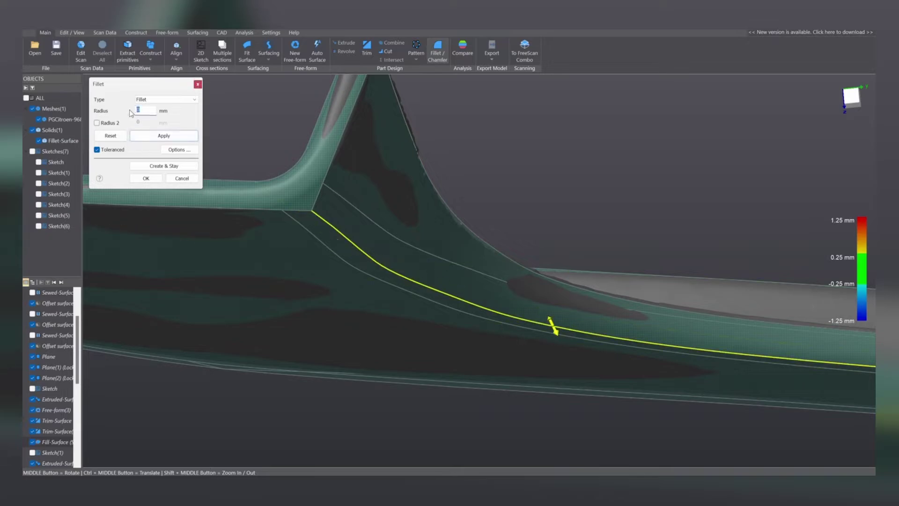
type("6")
left_click(159, 134)
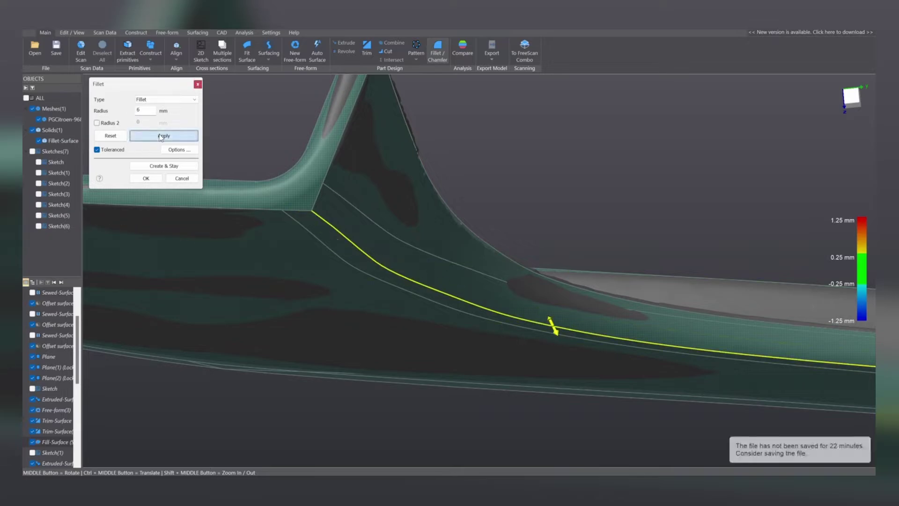
- Test other radii on the outer edge of the curved side wall against the scan and fillet it at 4 mm
middle_click_drag(360, 220, 350, 238)
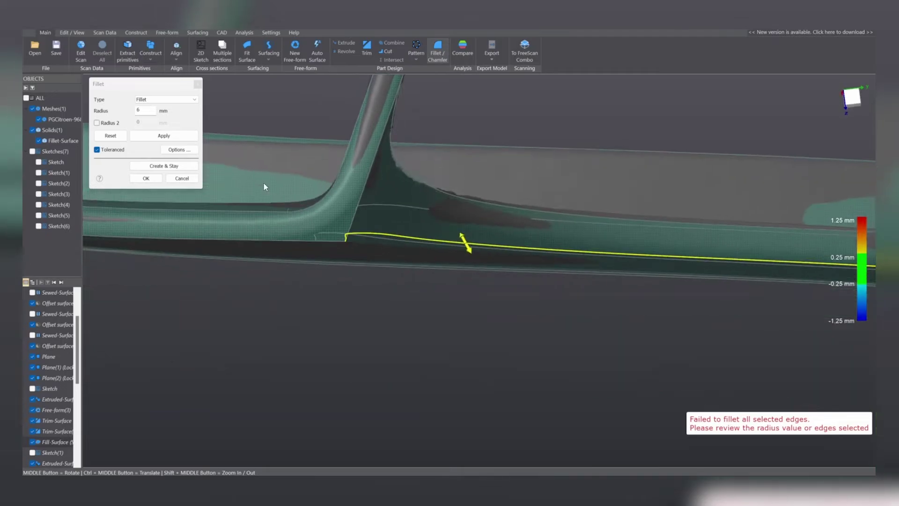
scroll(314, 218, "up", 3)
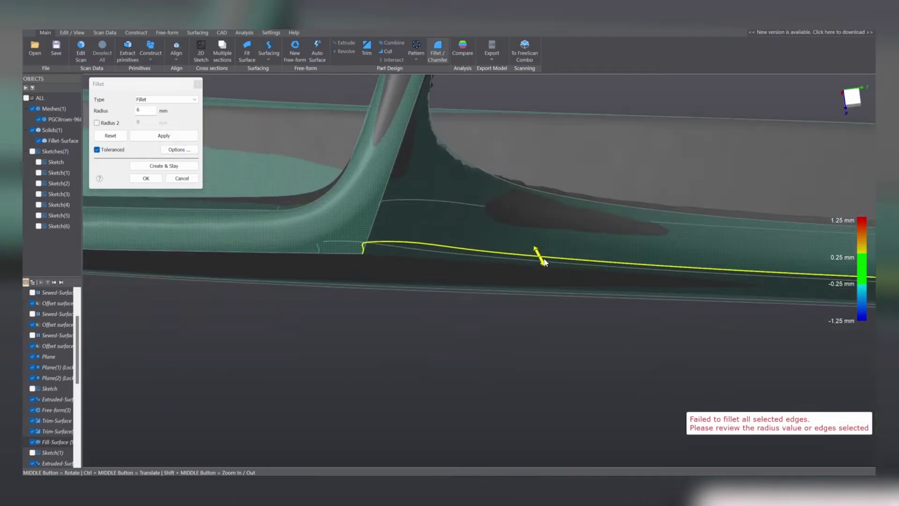
left_click_drag(548, 269, 528, 246)
left_click_drag(144, 110, 117, 110)
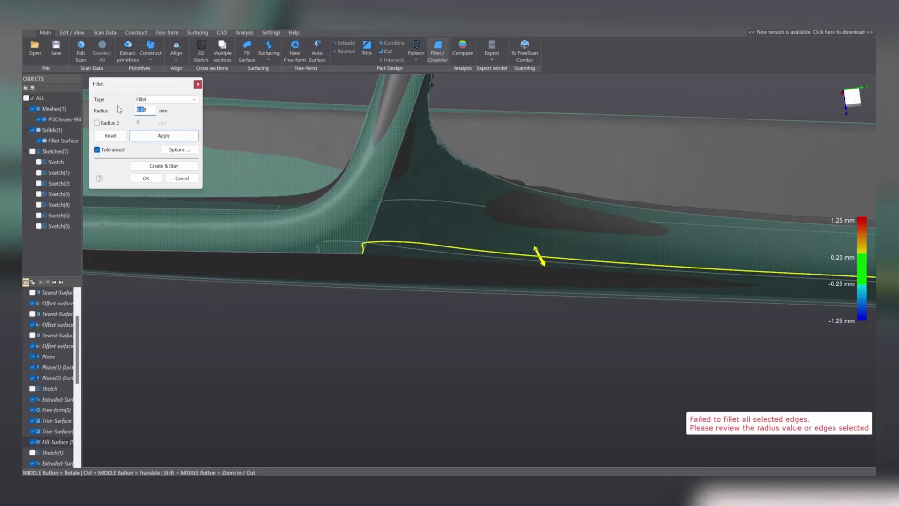
type("1")
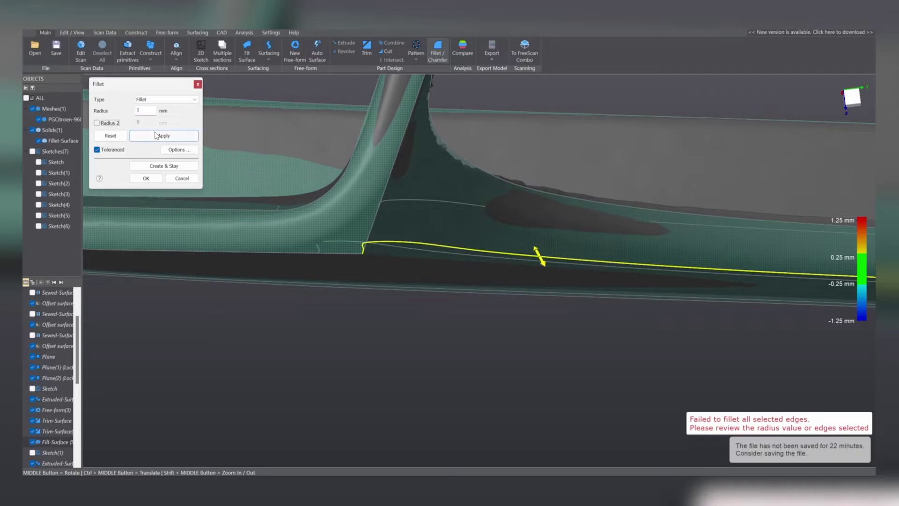
left_click(156, 135)
scroll(530, 268, "up", 2)
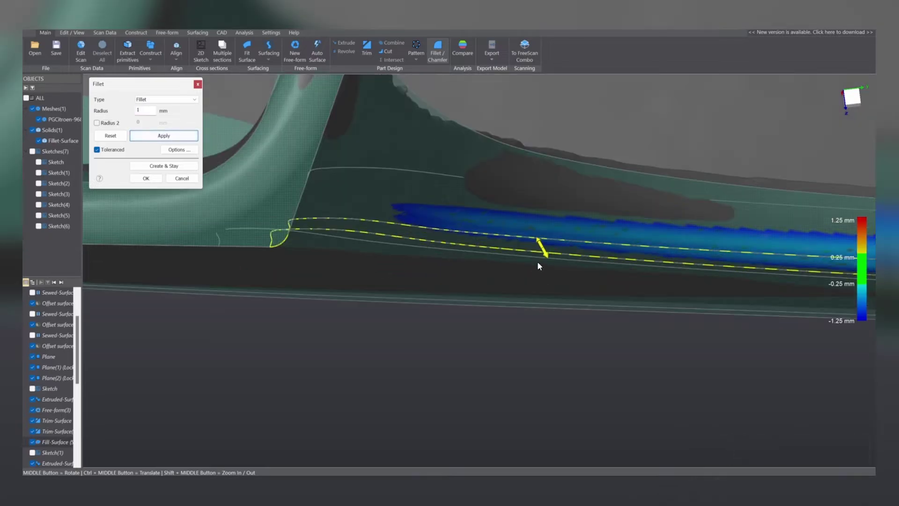
left_click_drag(544, 252, 511, 207)
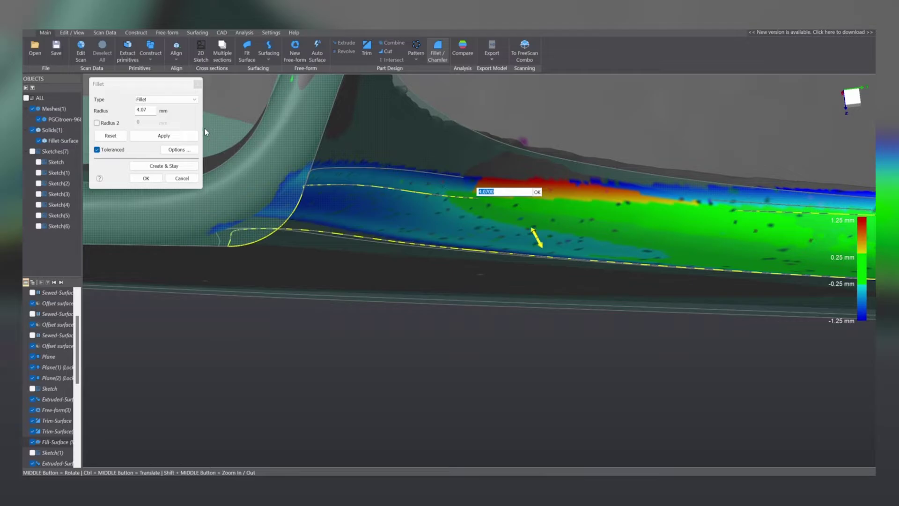
type("4")
key("Return")
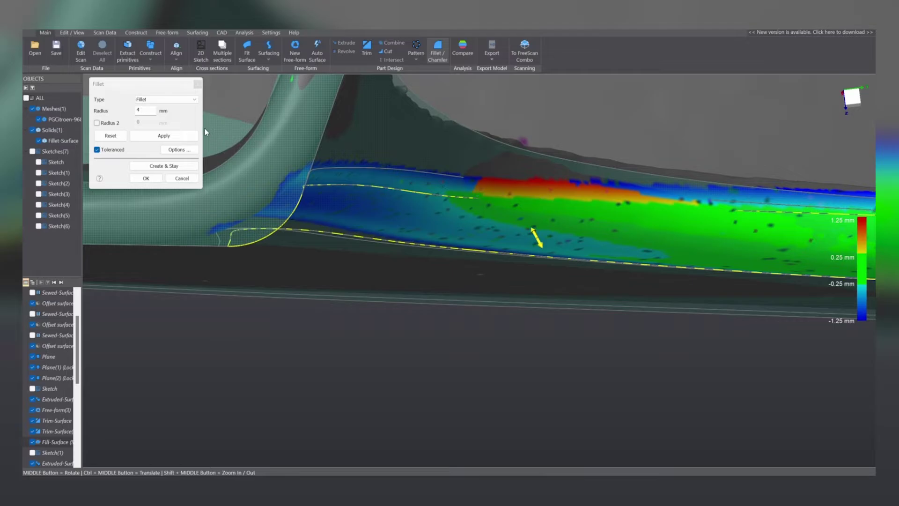
left_click(145, 178)
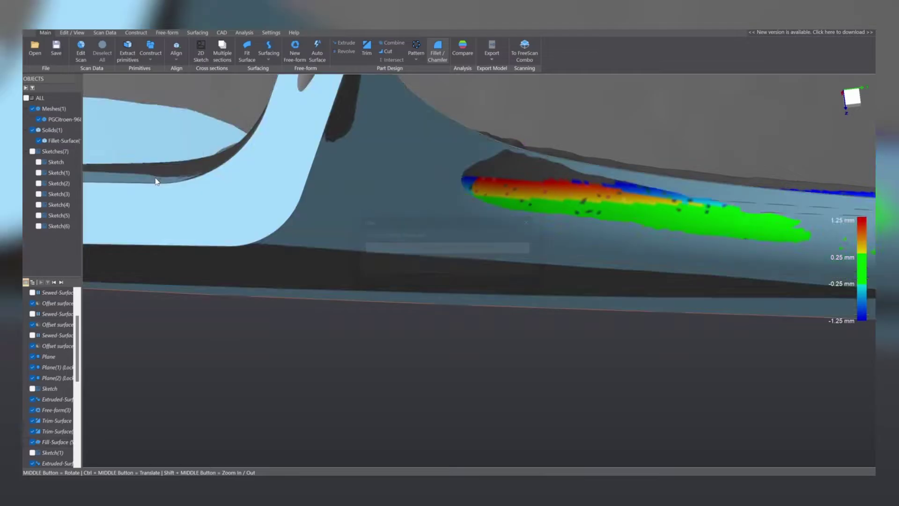
scroll(461, 163, "down", 5)
middle_click_drag(465, 156, 454, 251)
middle_click_drag(632, 96, 418, 310, "ctrl")
scroll(418, 311, "down", 3)
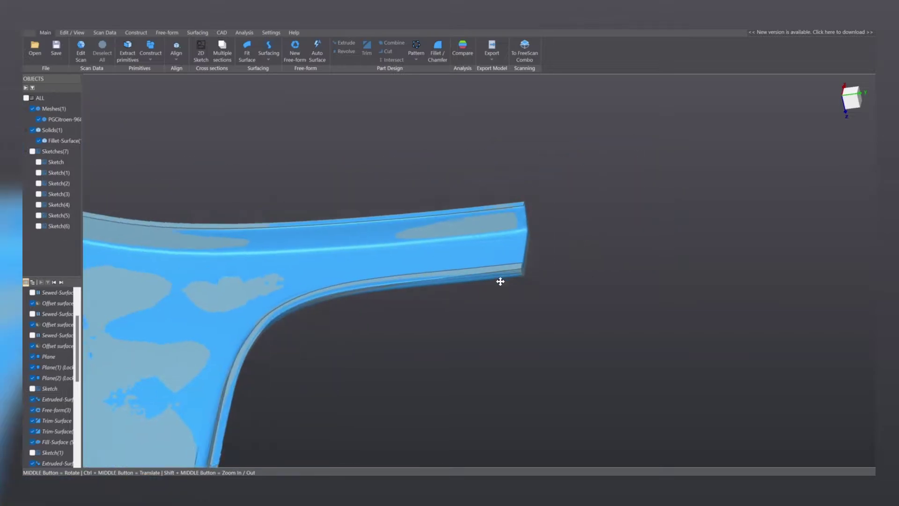
scroll(500, 241, "up", 6)
left_click(505, 188)
middle_click_drag(577, 239, 536, 223)
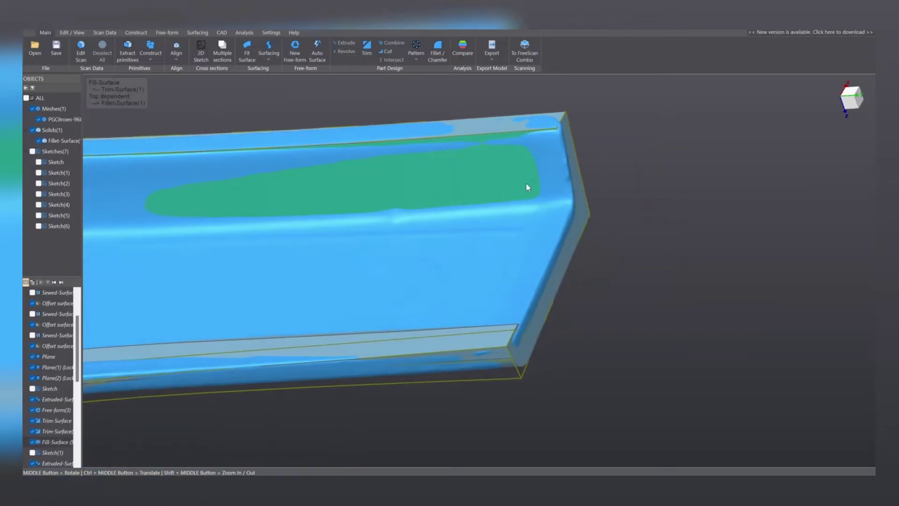
left_click(544, 166)
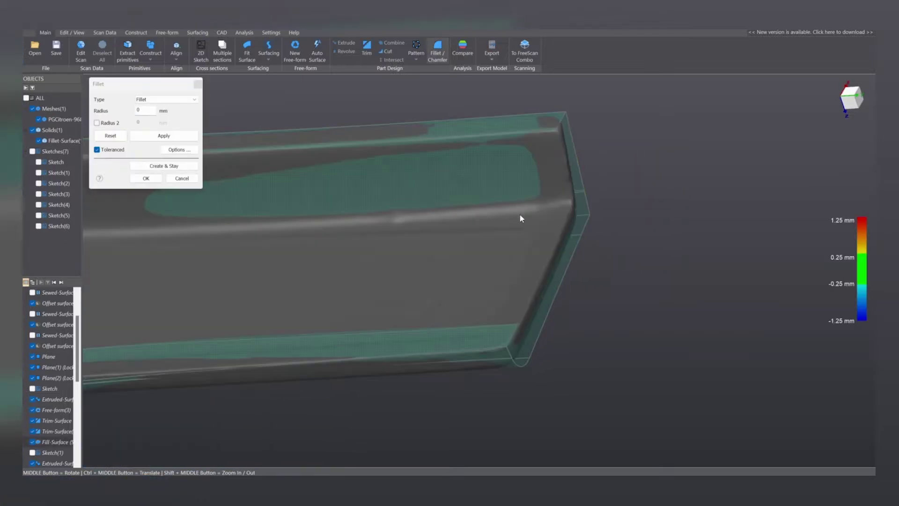
left_click(521, 216)
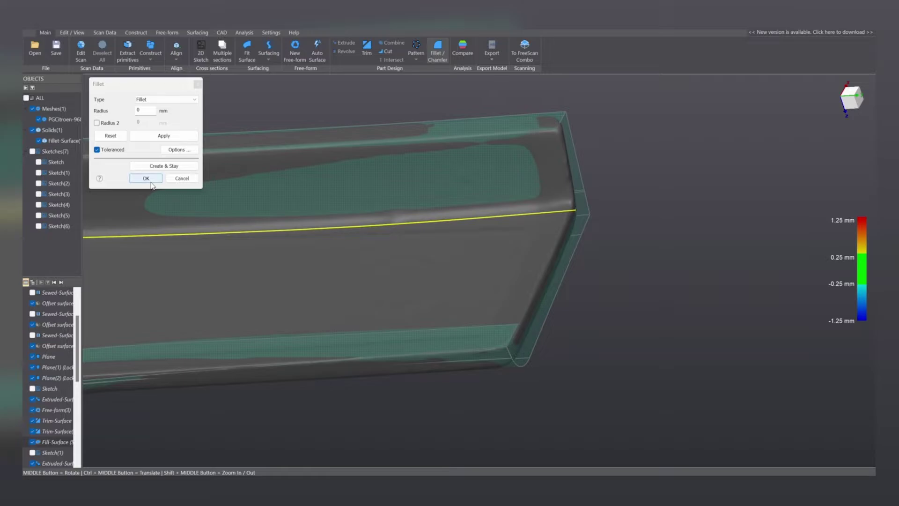
middle_click_drag(484, 199, 601, 286)
left_click(246, 154)
double_click(245, 154)
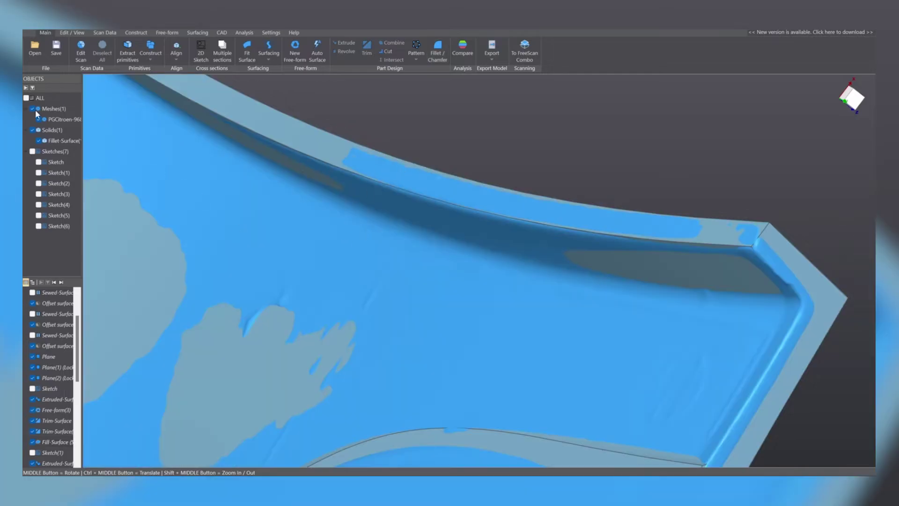
- Fillet the inner edge between the panel and the opposite curved side wall at 4 mm, checking the radius against the scan mesh
left_click(32, 110)
left_click(585, 276)
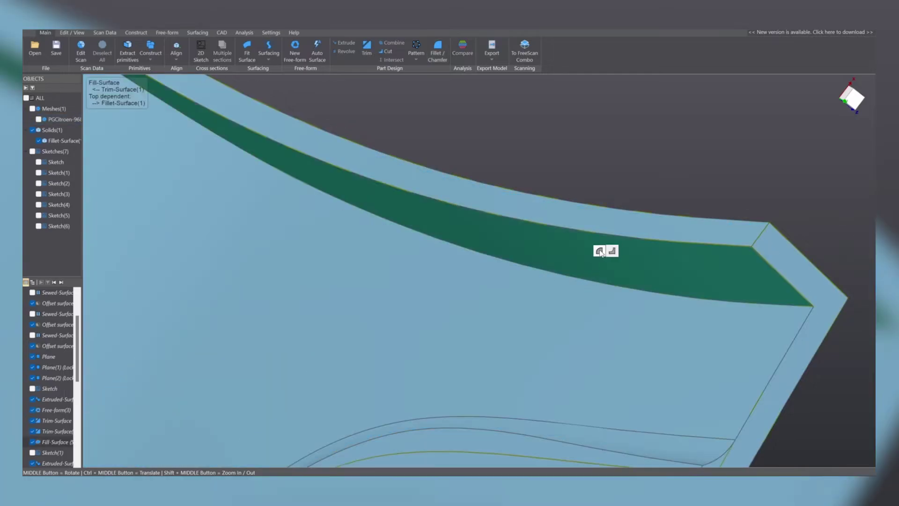
left_click(600, 251)
left_click(594, 283)
middle_click_drag(560, 310, 544, 291)
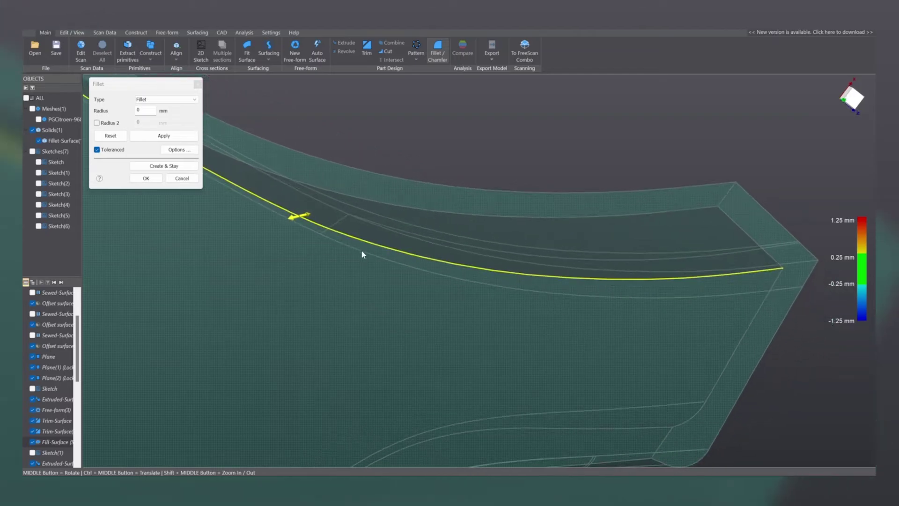
middle_click_drag(361, 249, 391, 263, "ctrl")
left_click(32, 108)
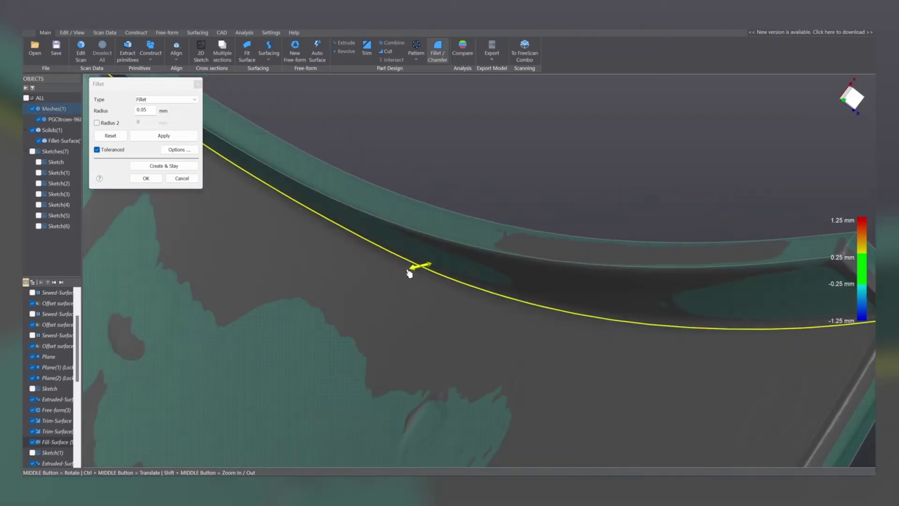
left_click_drag(409, 273, 374, 276)
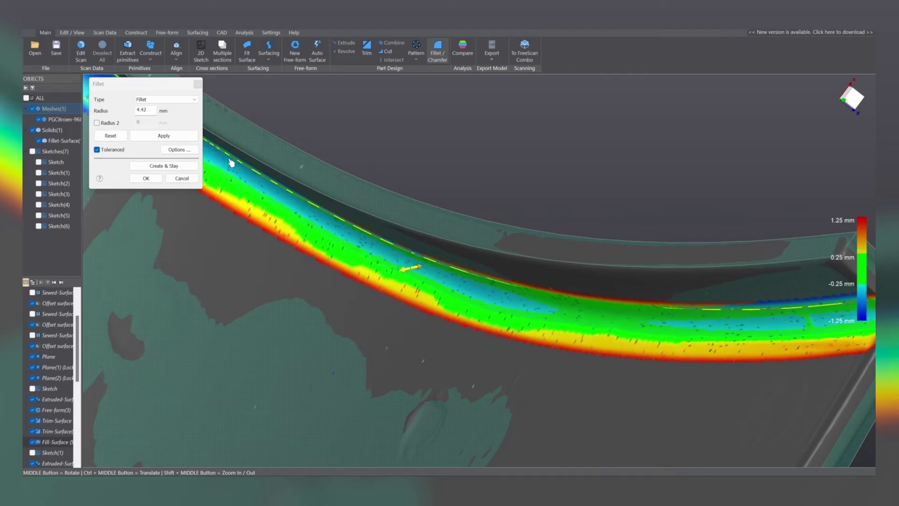
left_click_drag(150, 111, 112, 112)
type("4")
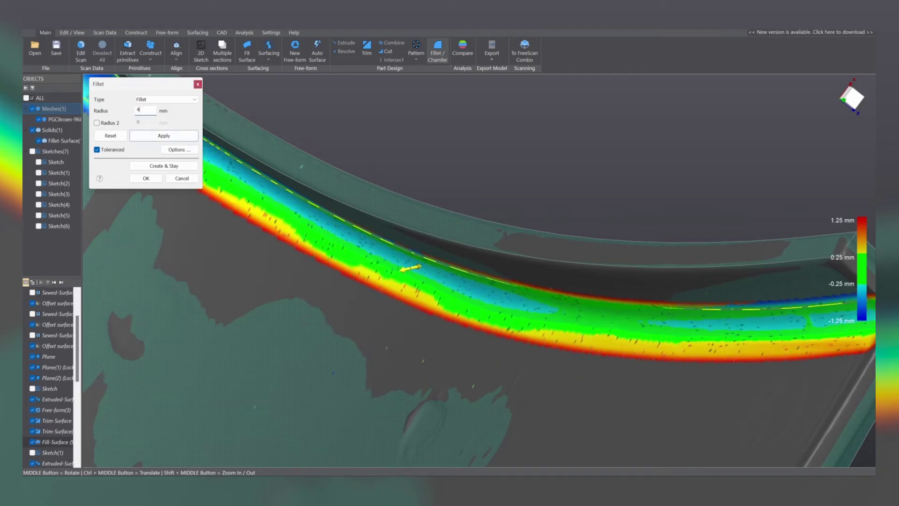
left_click(145, 180)
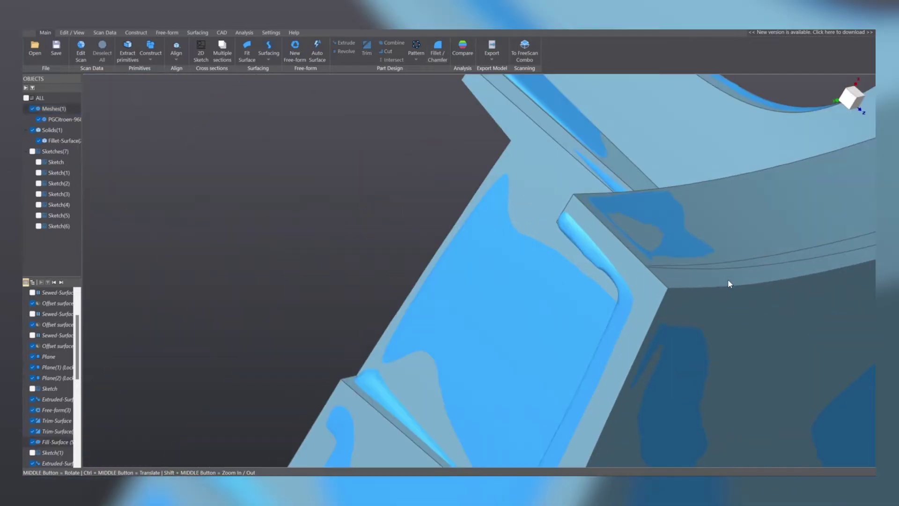
- Test 4 mm and 5 mm radii on the outer edge of the opposite curved side wall against the scan and fillet it at 6 mm
left_click(729, 281)
left_click(745, 269)
left_click(739, 286)
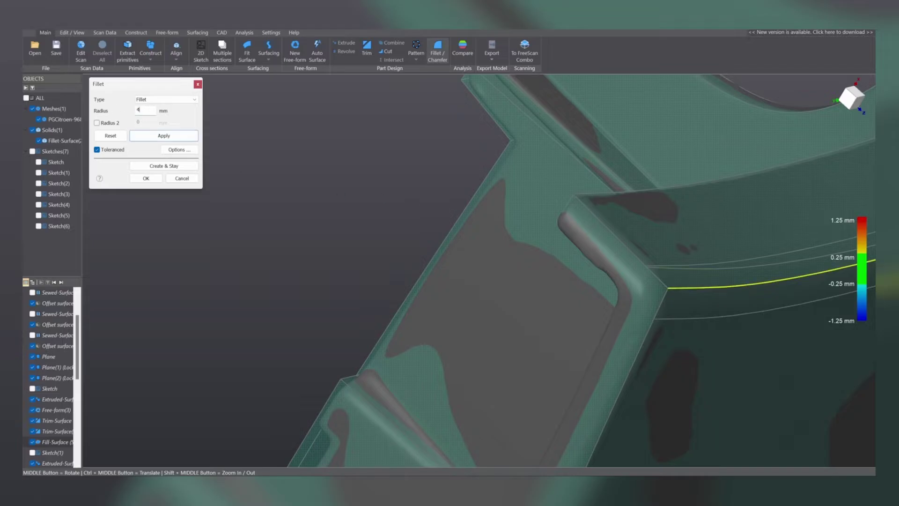
type("4")
left_click(150, 136)
scroll(390, 173, "down", 5)
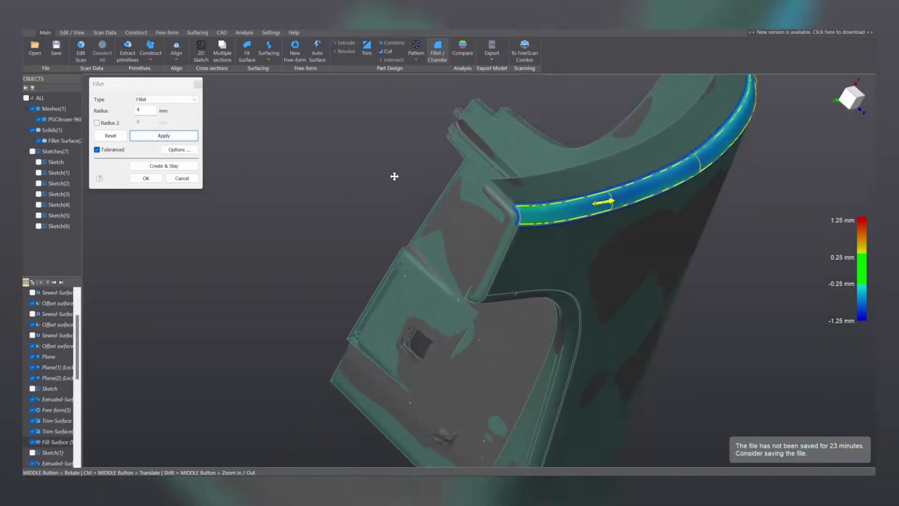
middle_click_drag(393, 177, 291, 187)
left_click(139, 111)
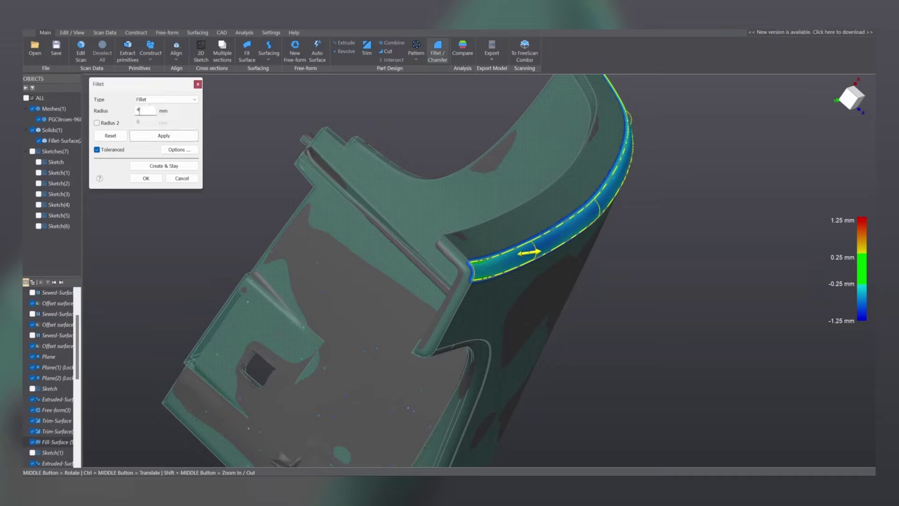
left_click(150, 135)
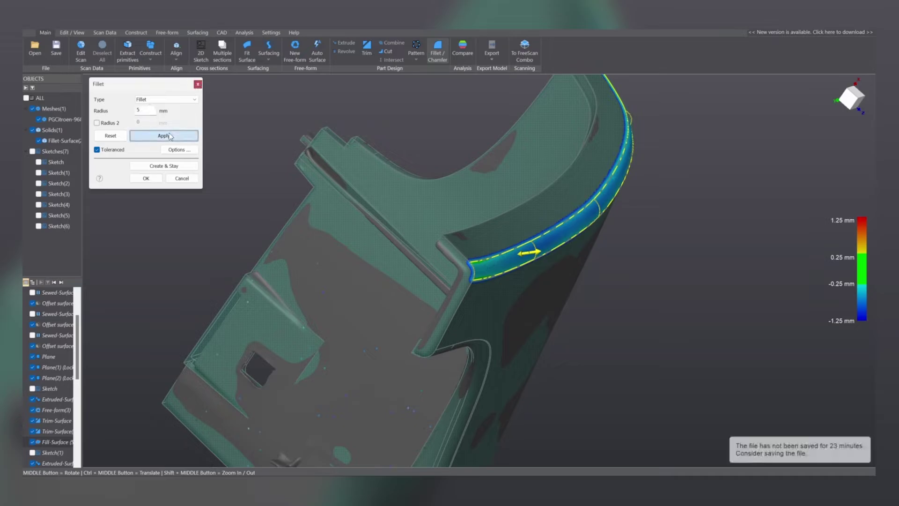
left_click_drag(153, 111, 127, 113)
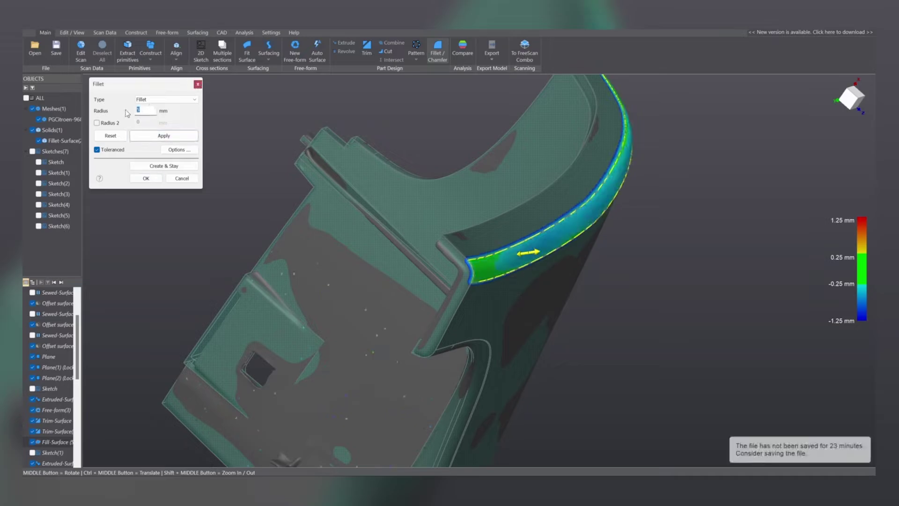
type("6")
left_click(156, 136)
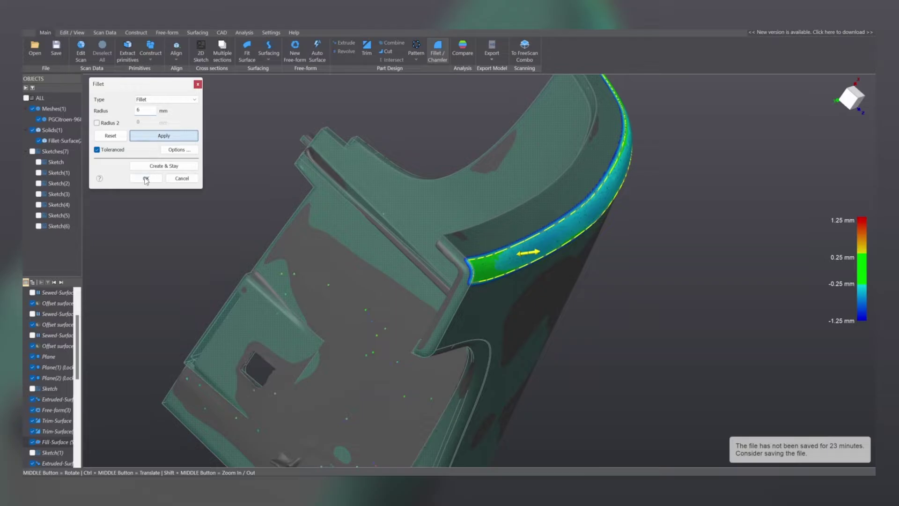
left_click(146, 178)
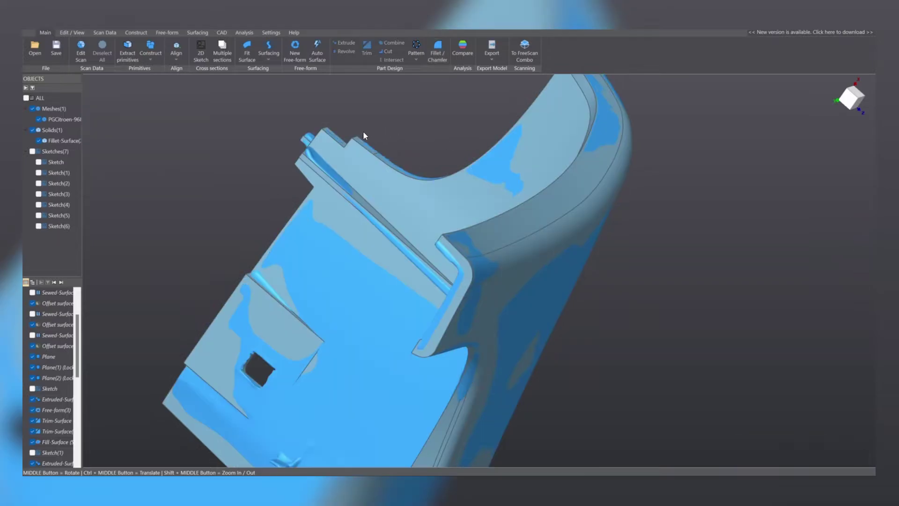
- Fillet the sharp corner beside the notch on the panel's upper edge with a 3.5 mm radius, checking it against the scan
middle_click_drag(363, 131, 404, 231)
scroll(393, 221, "up", 5)
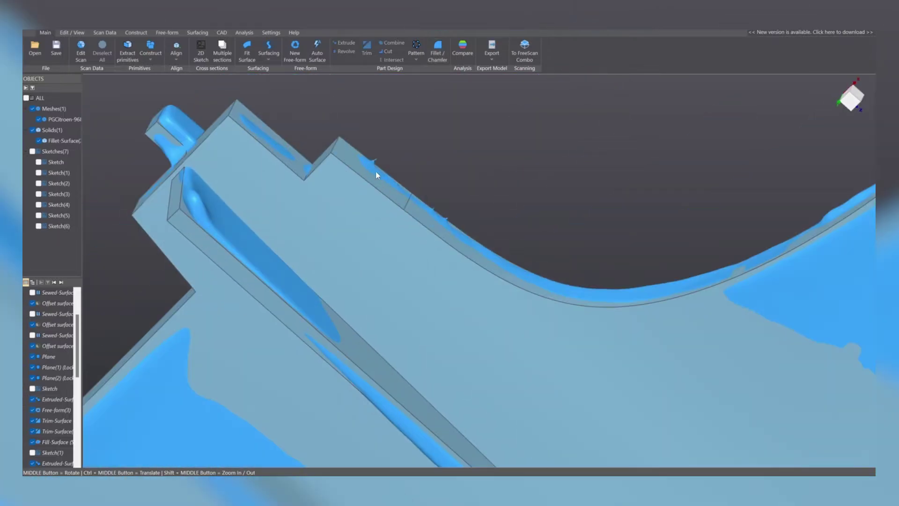
middle_click_drag(375, 171, 397, 212, "ctrl")
left_click(366, 190)
left_click(406, 178)
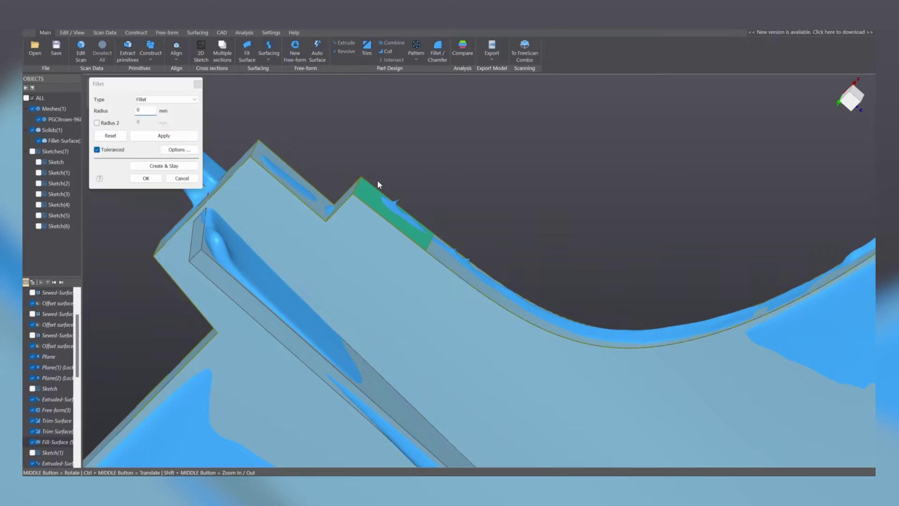
left_click(357, 182)
scroll(336, 216, "up", 3)
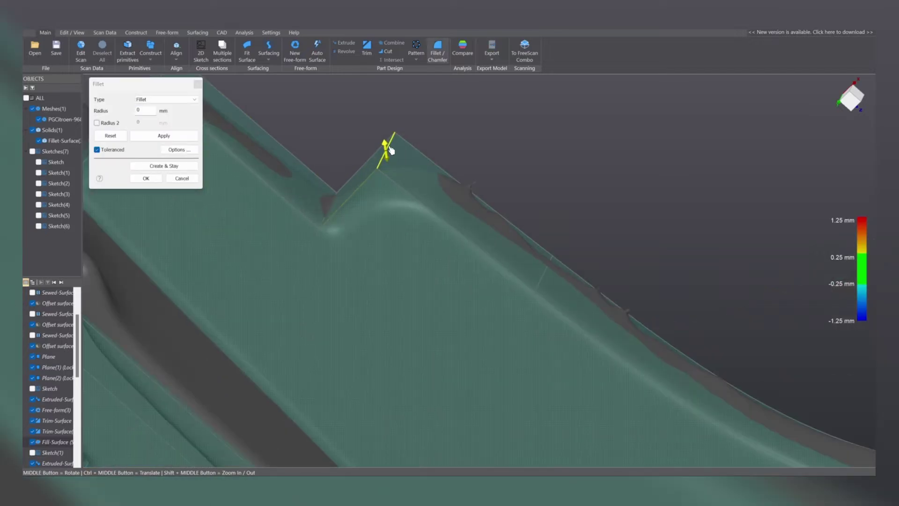
left_click_drag(388, 152, 403, 227)
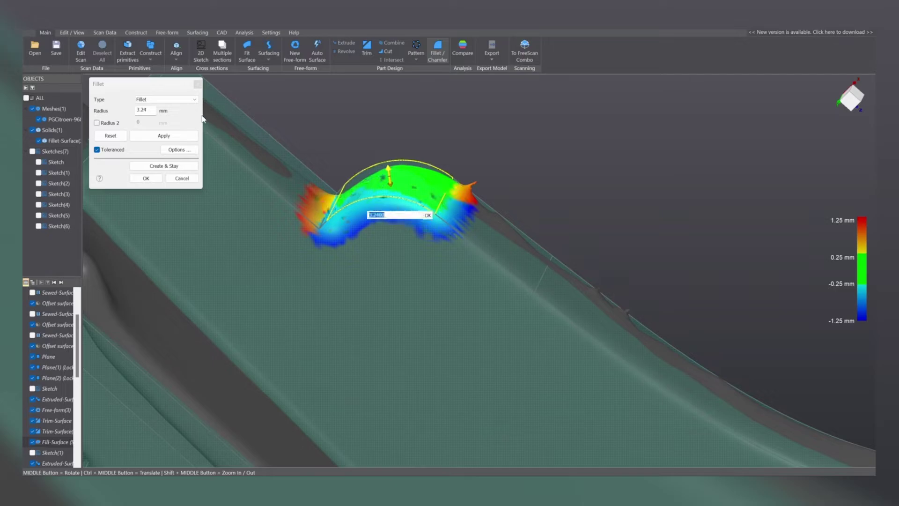
double_click(151, 110)
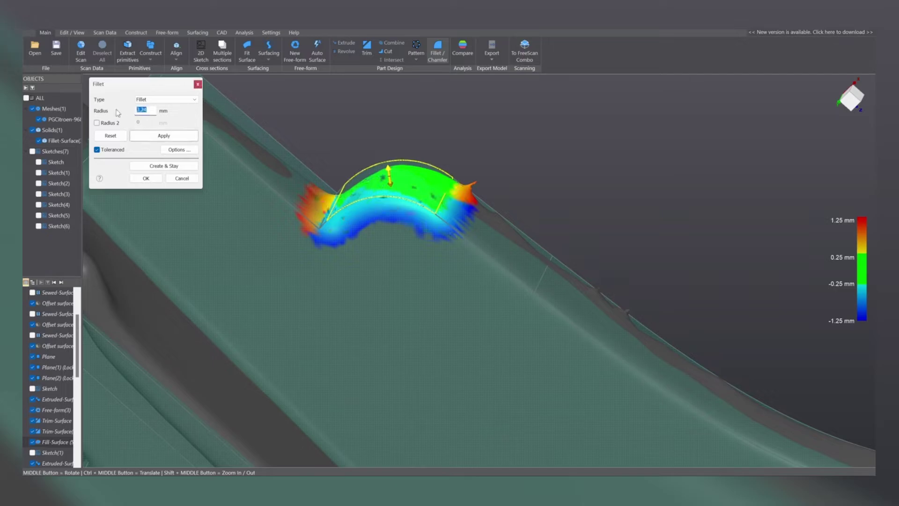
type("3")
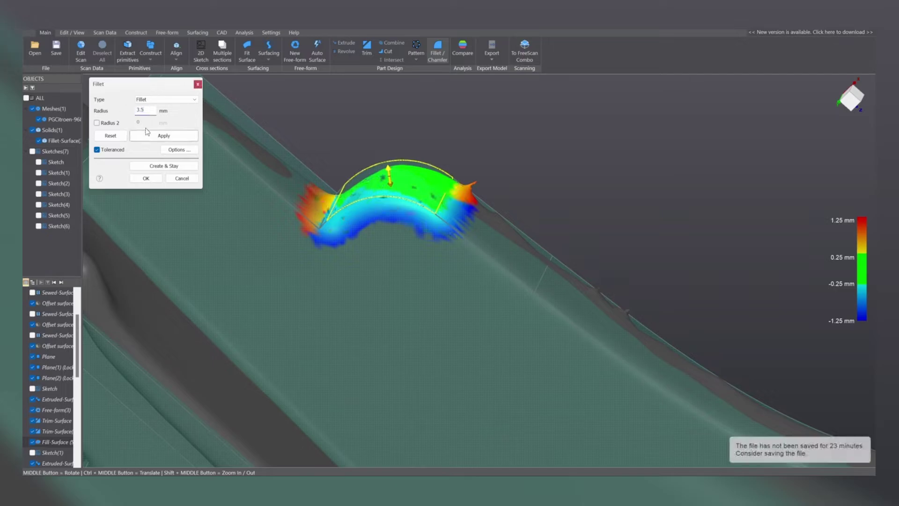
left_click(147, 133)
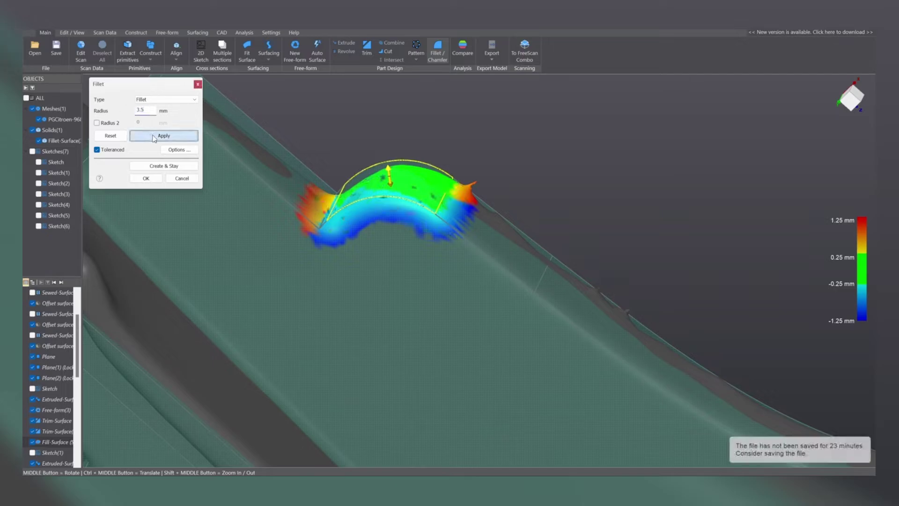
left_click(152, 180)
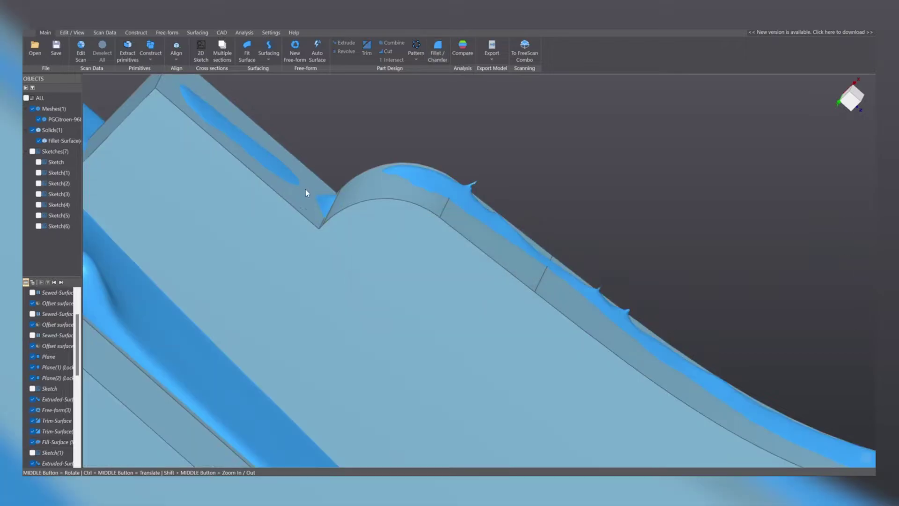
- Compare the filleted solid with the scan mesh and examine the deviation colours on both sides of the part
scroll(313, 202, "down", 14)
middle_click_drag(315, 207, 406, 158, "ctrl")
middle_click_drag(219, 244, 428, 131)
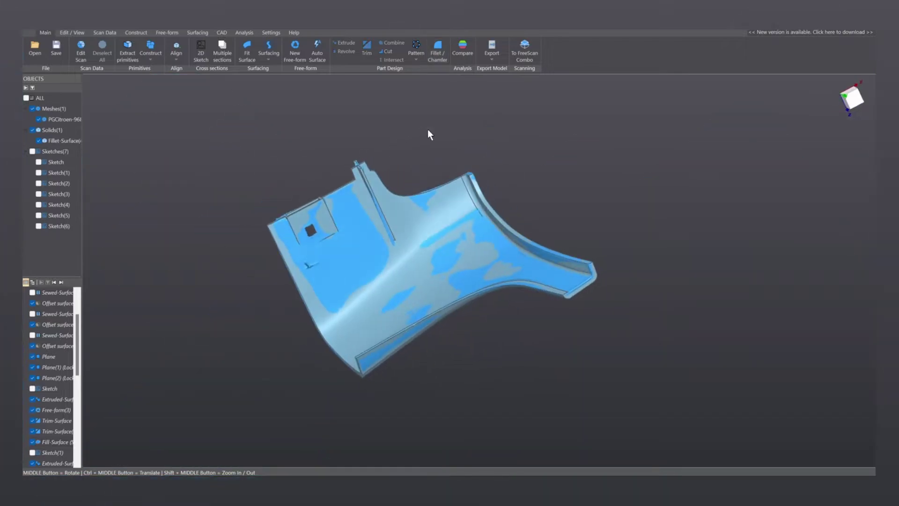
left_click(463, 49)
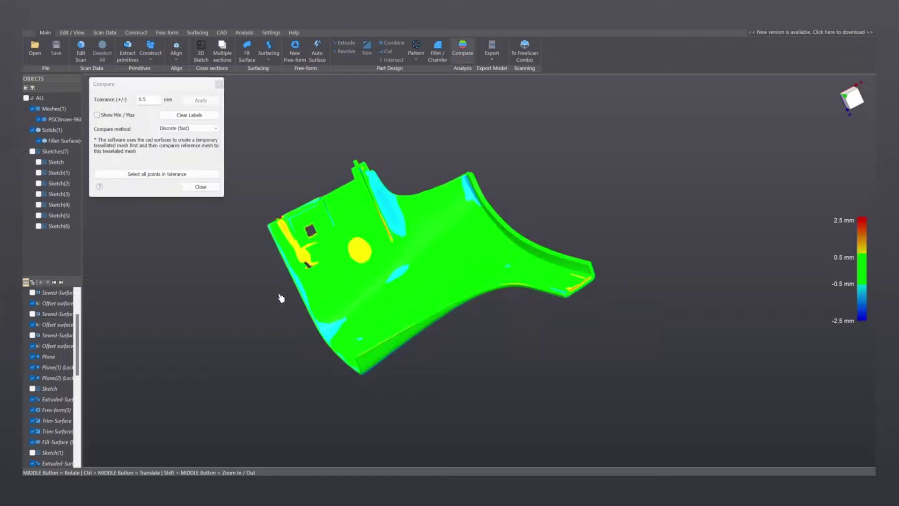
middle_click_drag(359, 294, 515, 211)
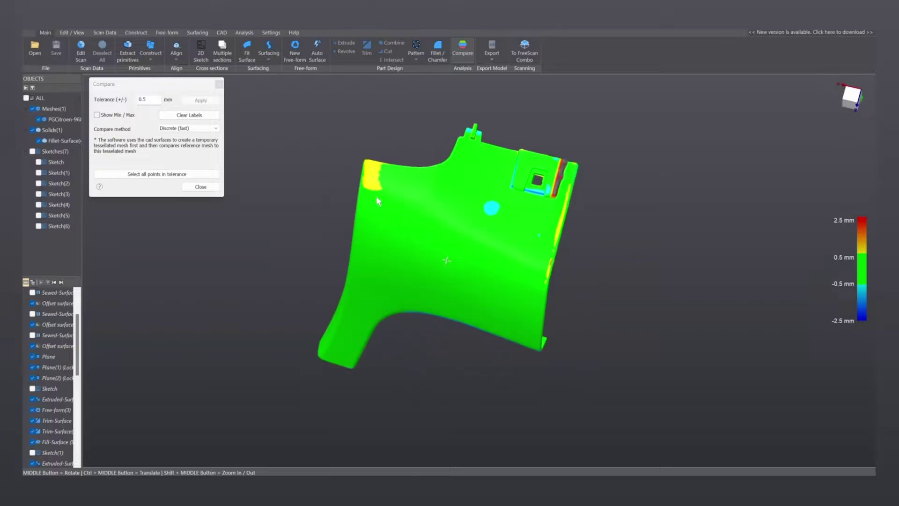
left_click(200, 186)
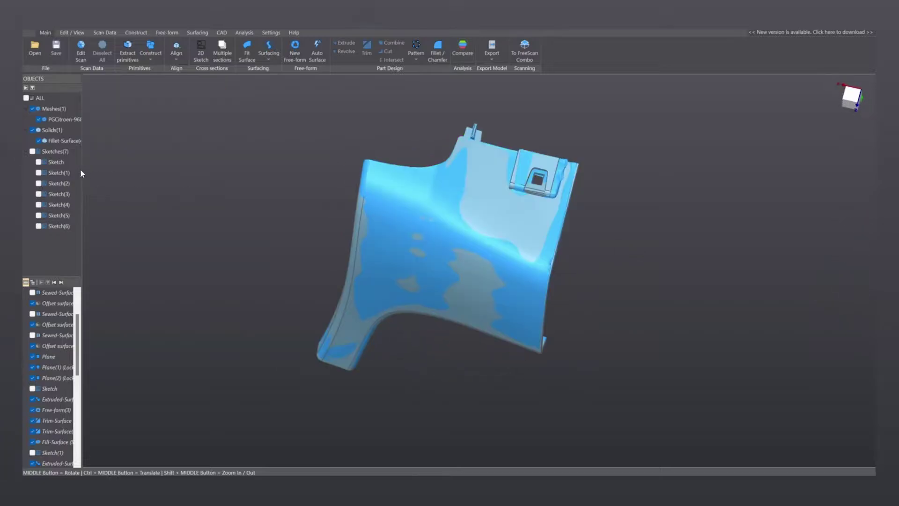
- Hide the scan mesh to inspect the finished solid from several angles, and show the mesh again
left_click(39, 119)
middle_click_drag(445, 225, 536, 245)
middle_click_drag(379, 313, 489, 293)
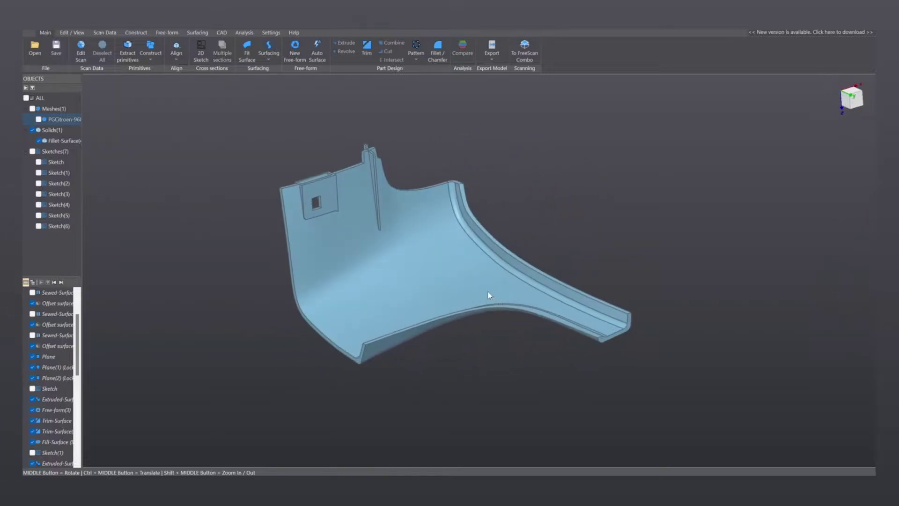
middle_click_drag(328, 241, 424, 224)
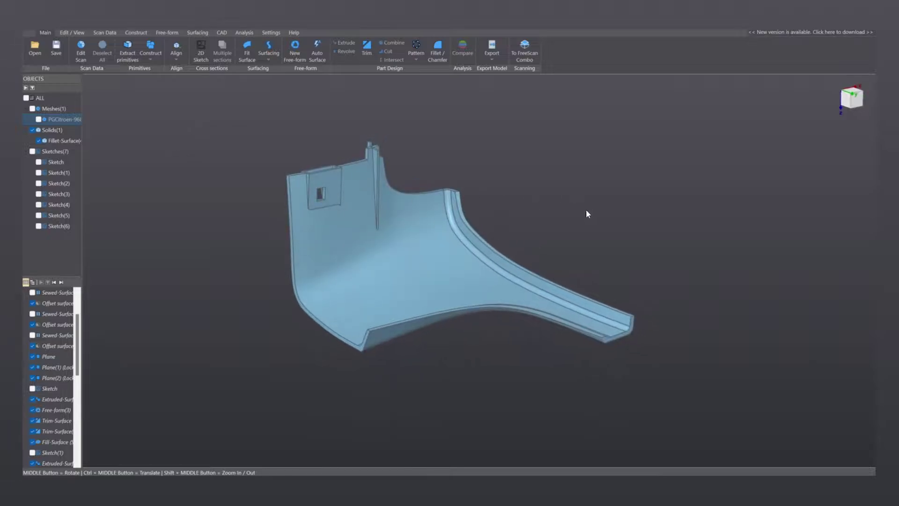
middle_click_drag(586, 212, 491, 228)
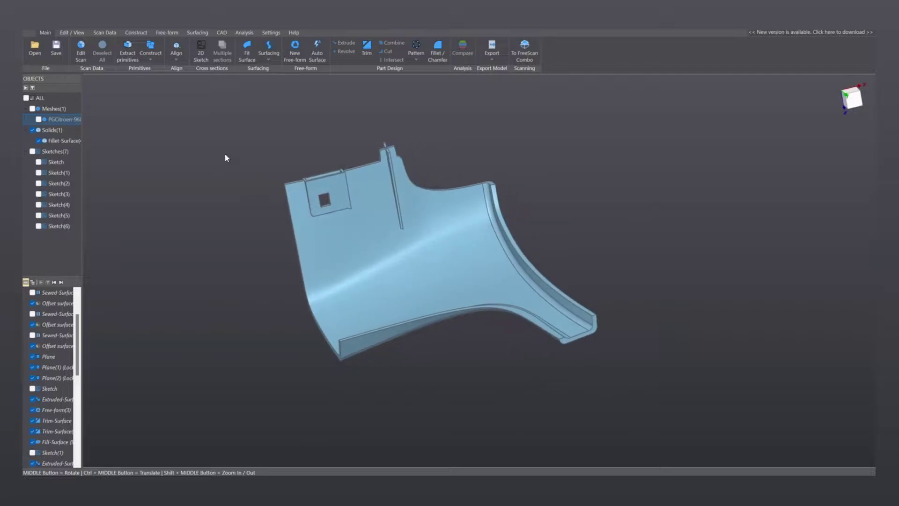
left_click(39, 120)
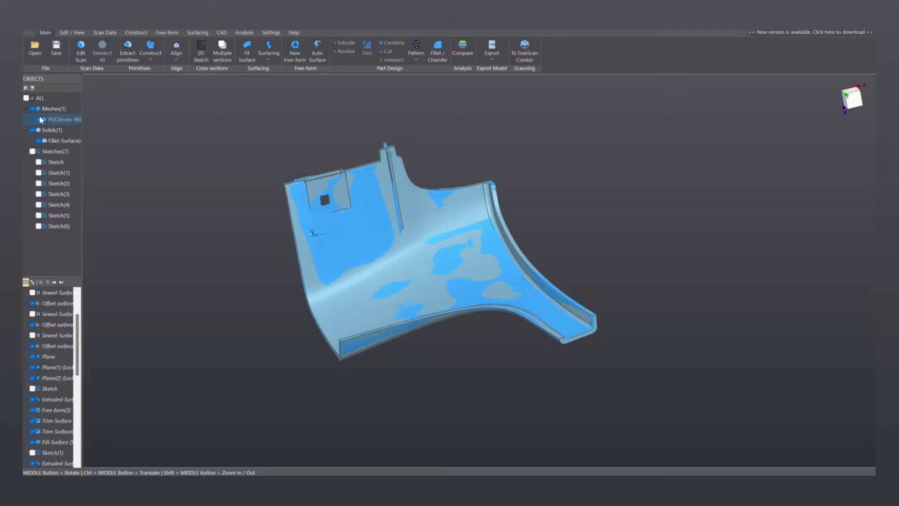